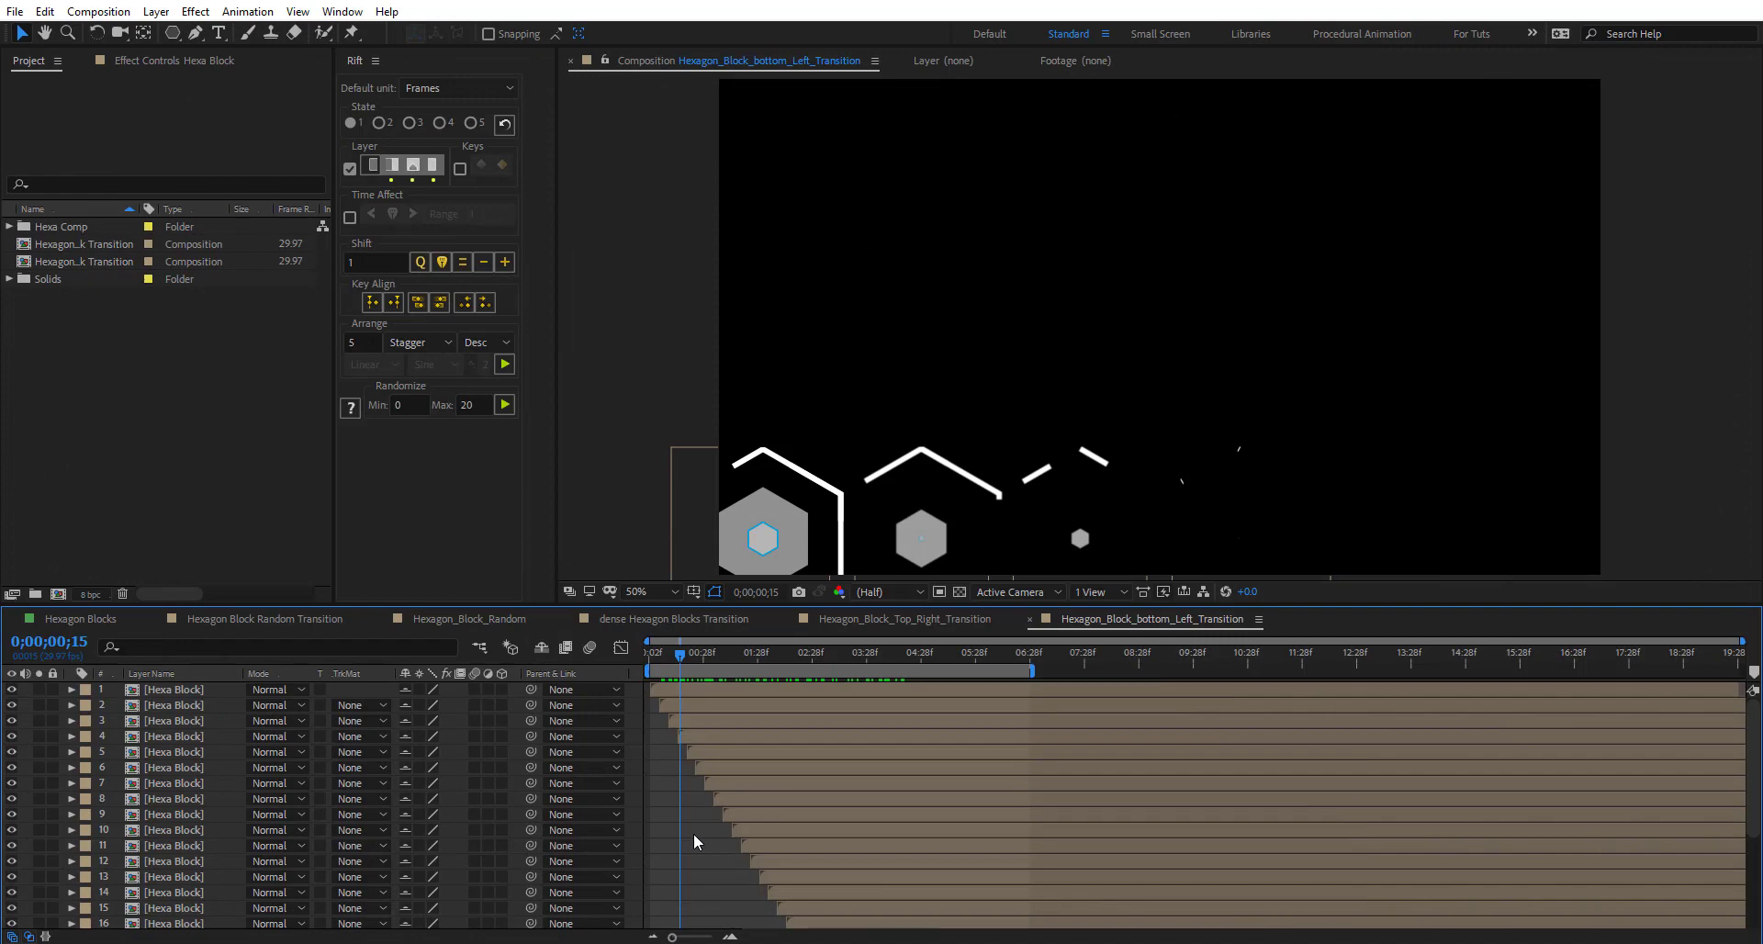
- Create a 400 × 400 px, 29.97 fps, 10 s composition named 'Hexa Block' and open it
key("ctrl+n")
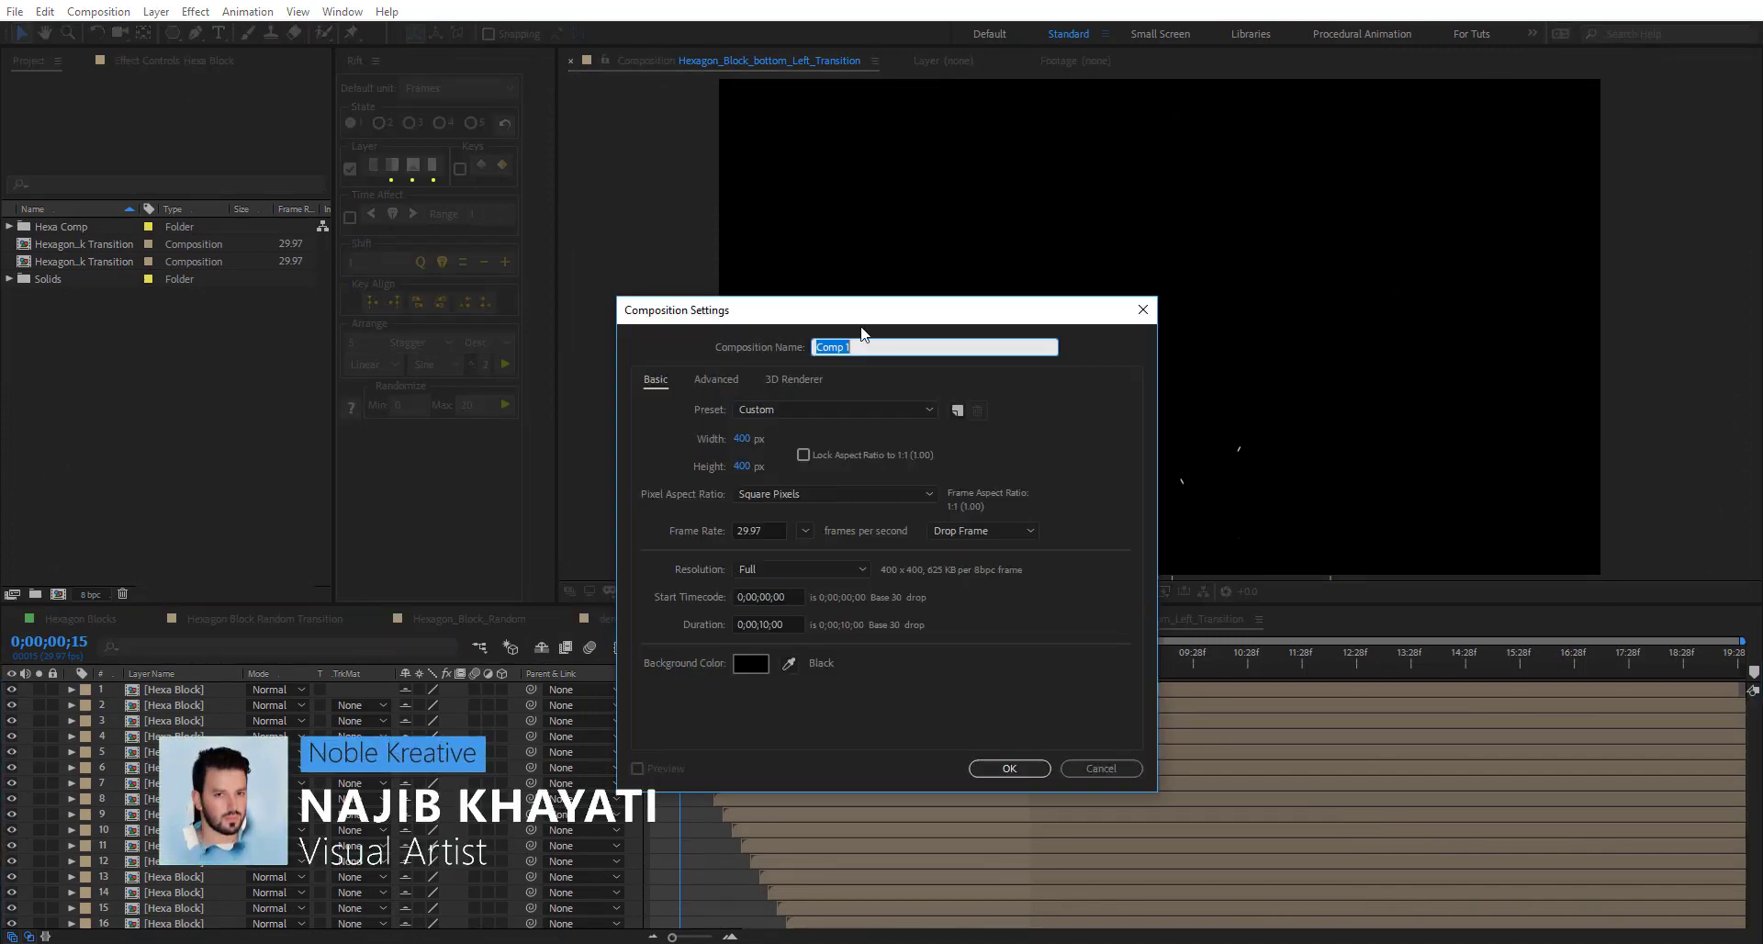
type("Hexa Block")
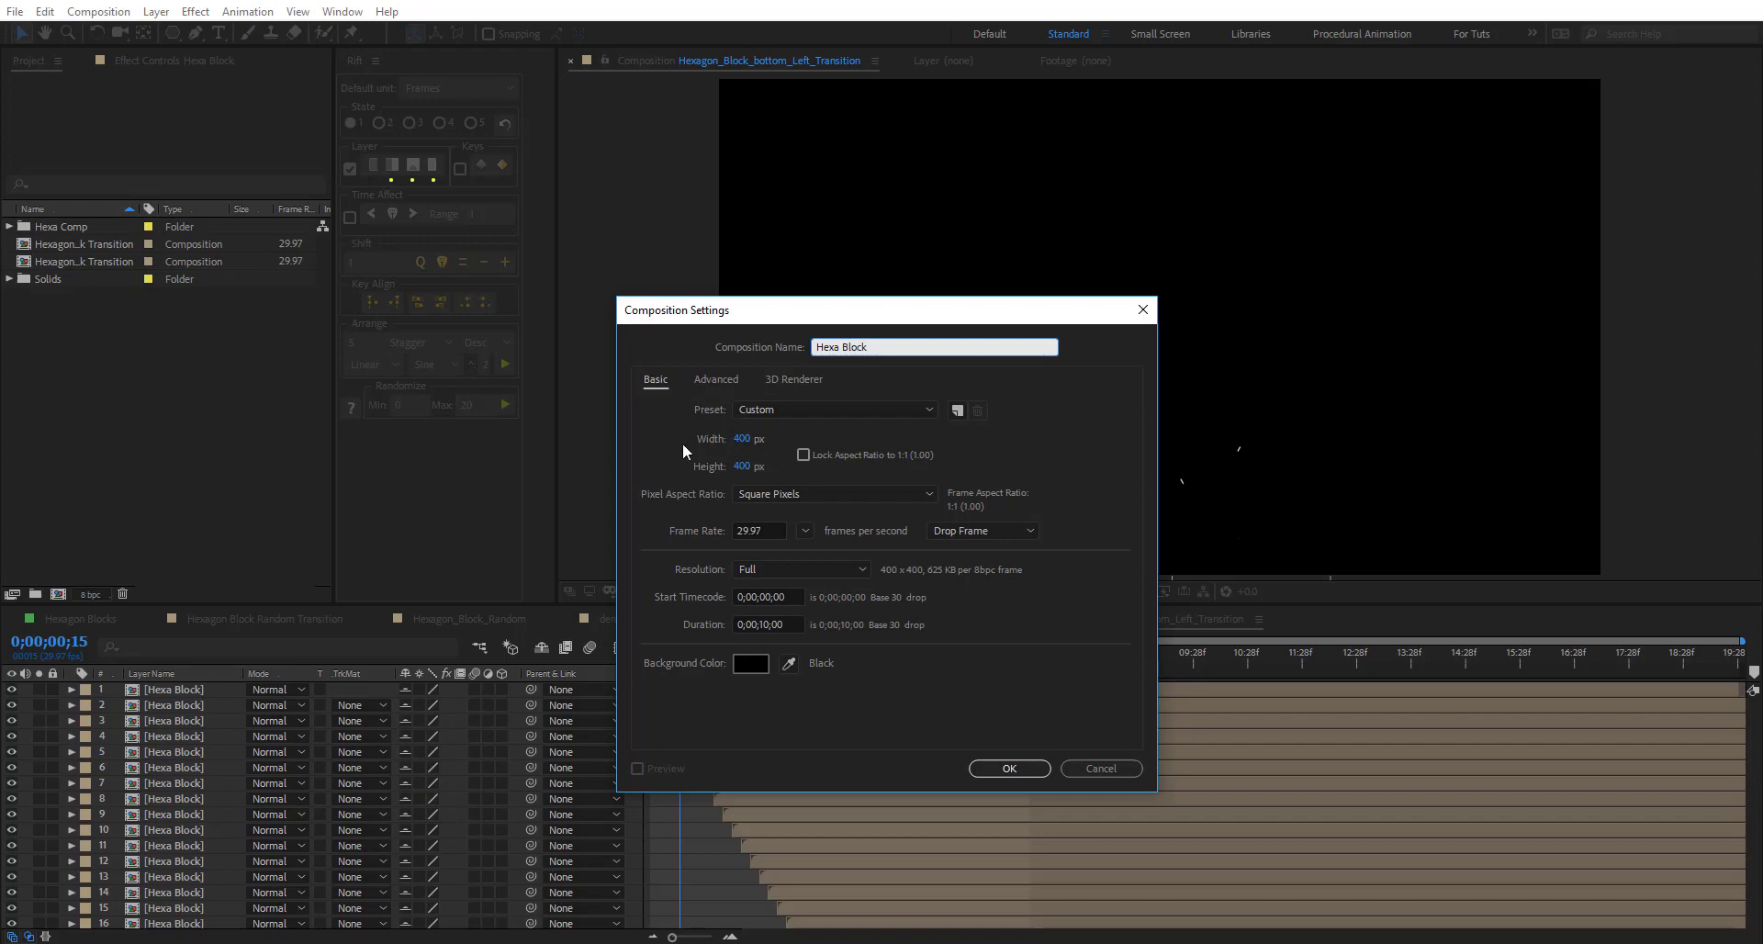
left_click(693, 481)
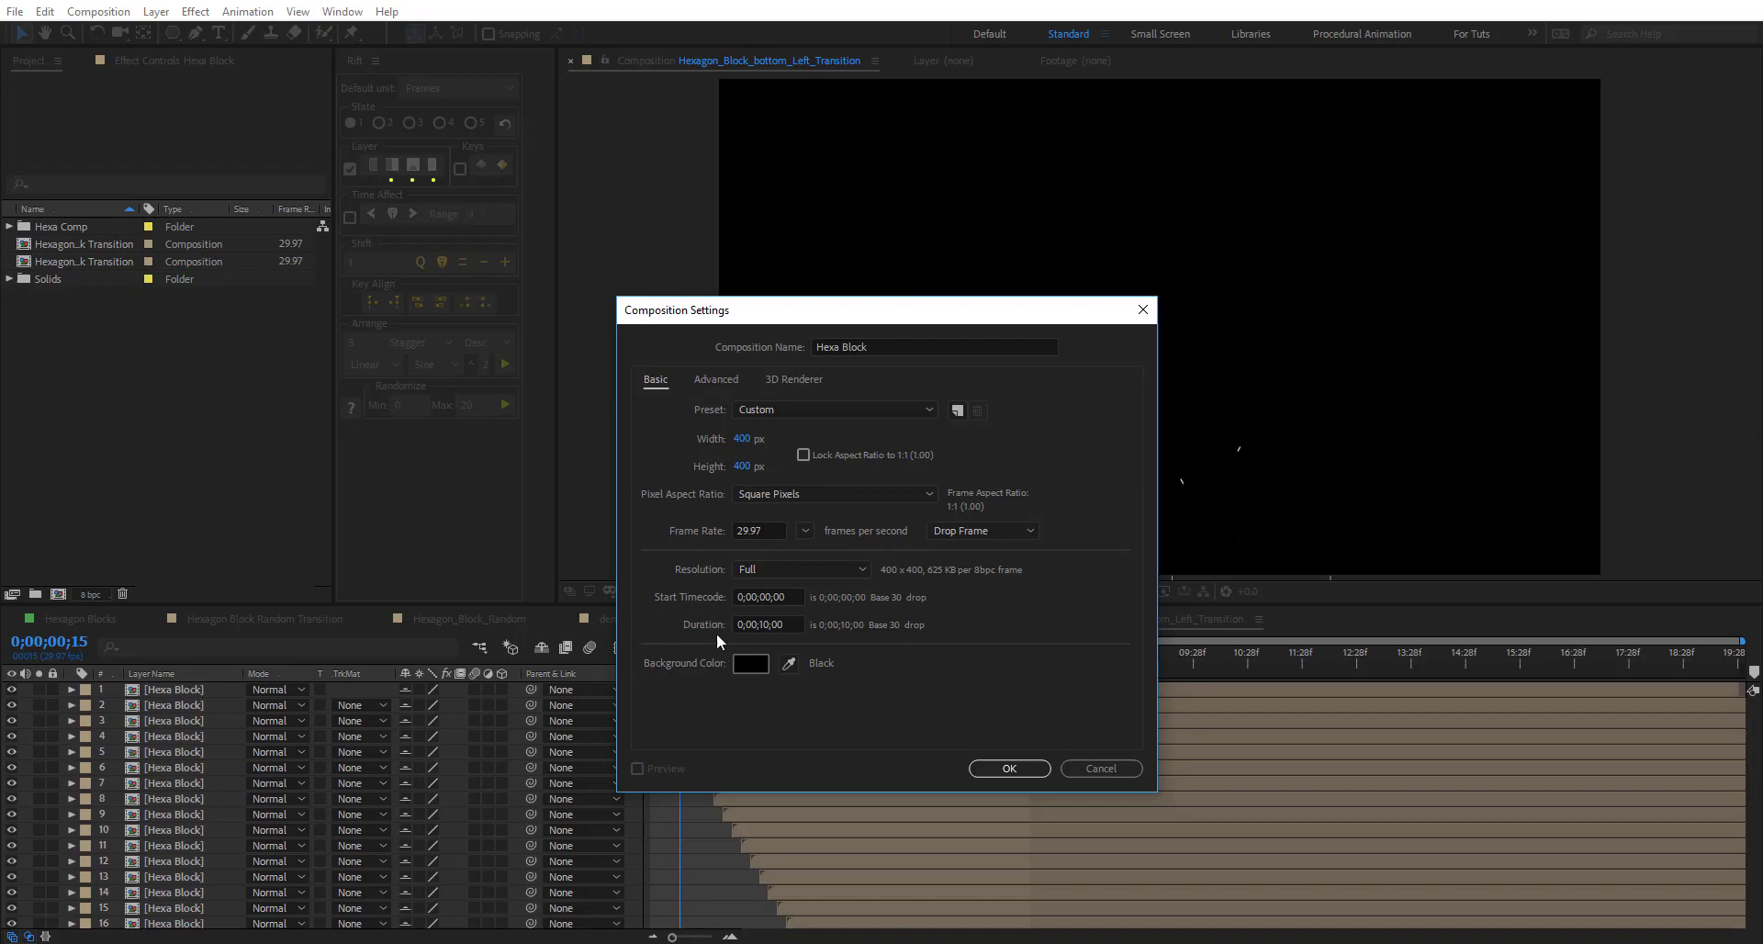
left_click(1001, 776)
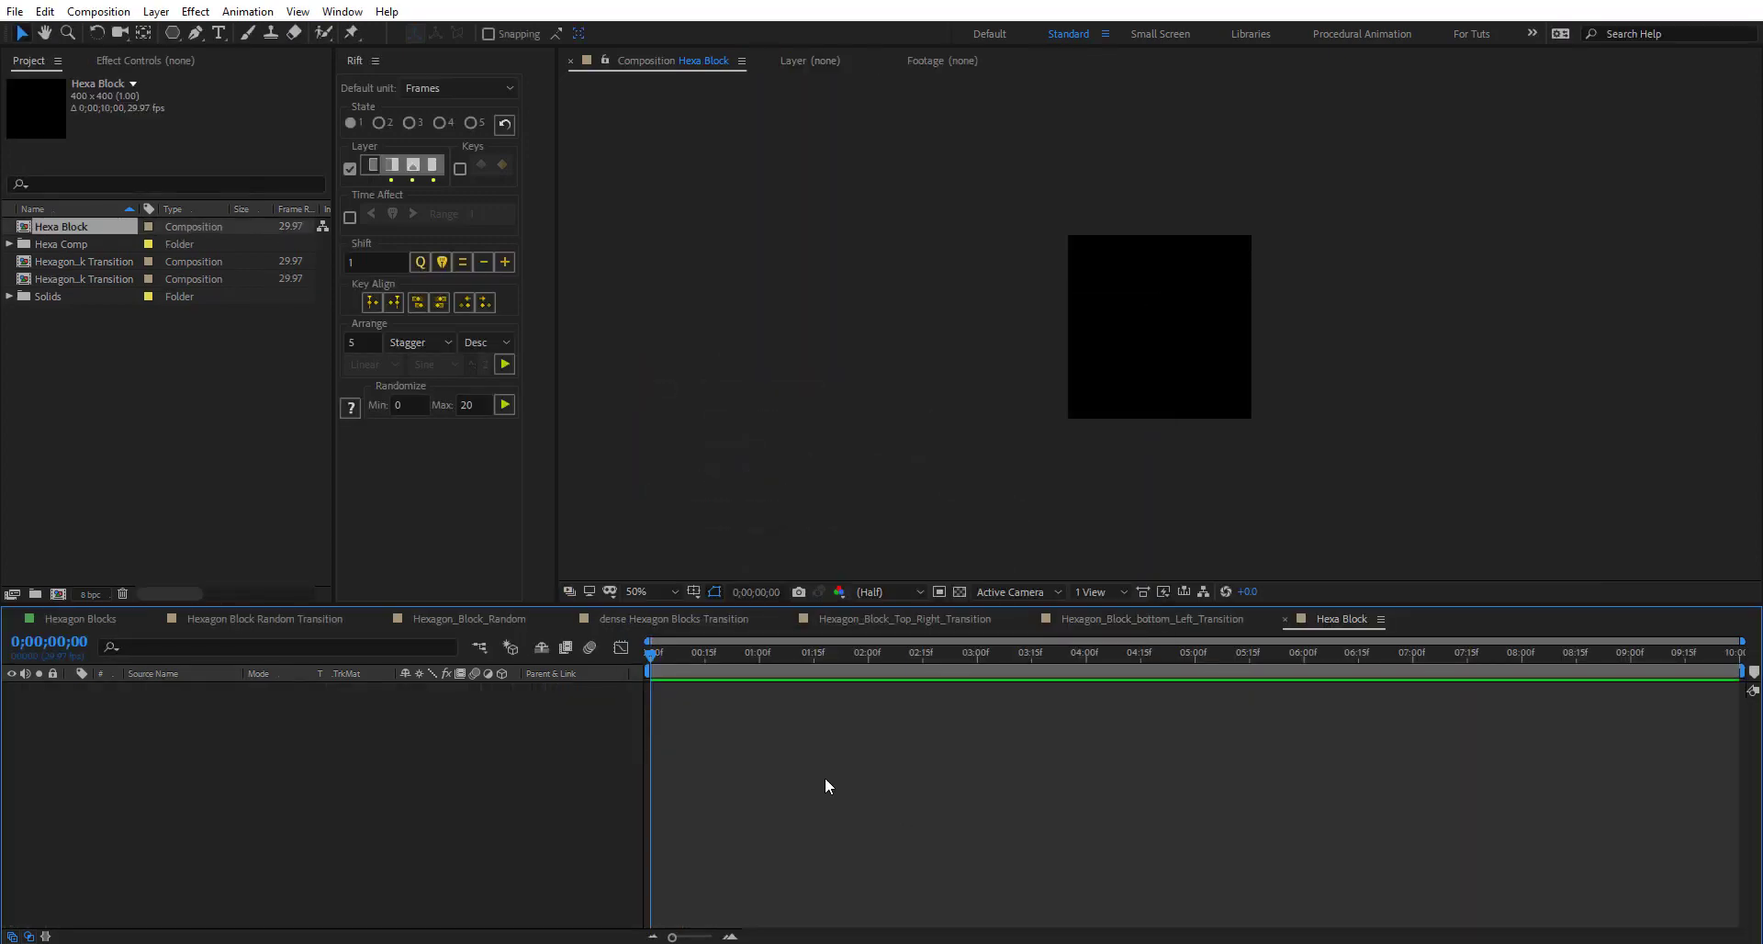
- Draw a large white pentagon across the Hexa Block viewer with the Polygon Tool
left_click(172, 33)
left_click_drag(173, 37, 289, 95)
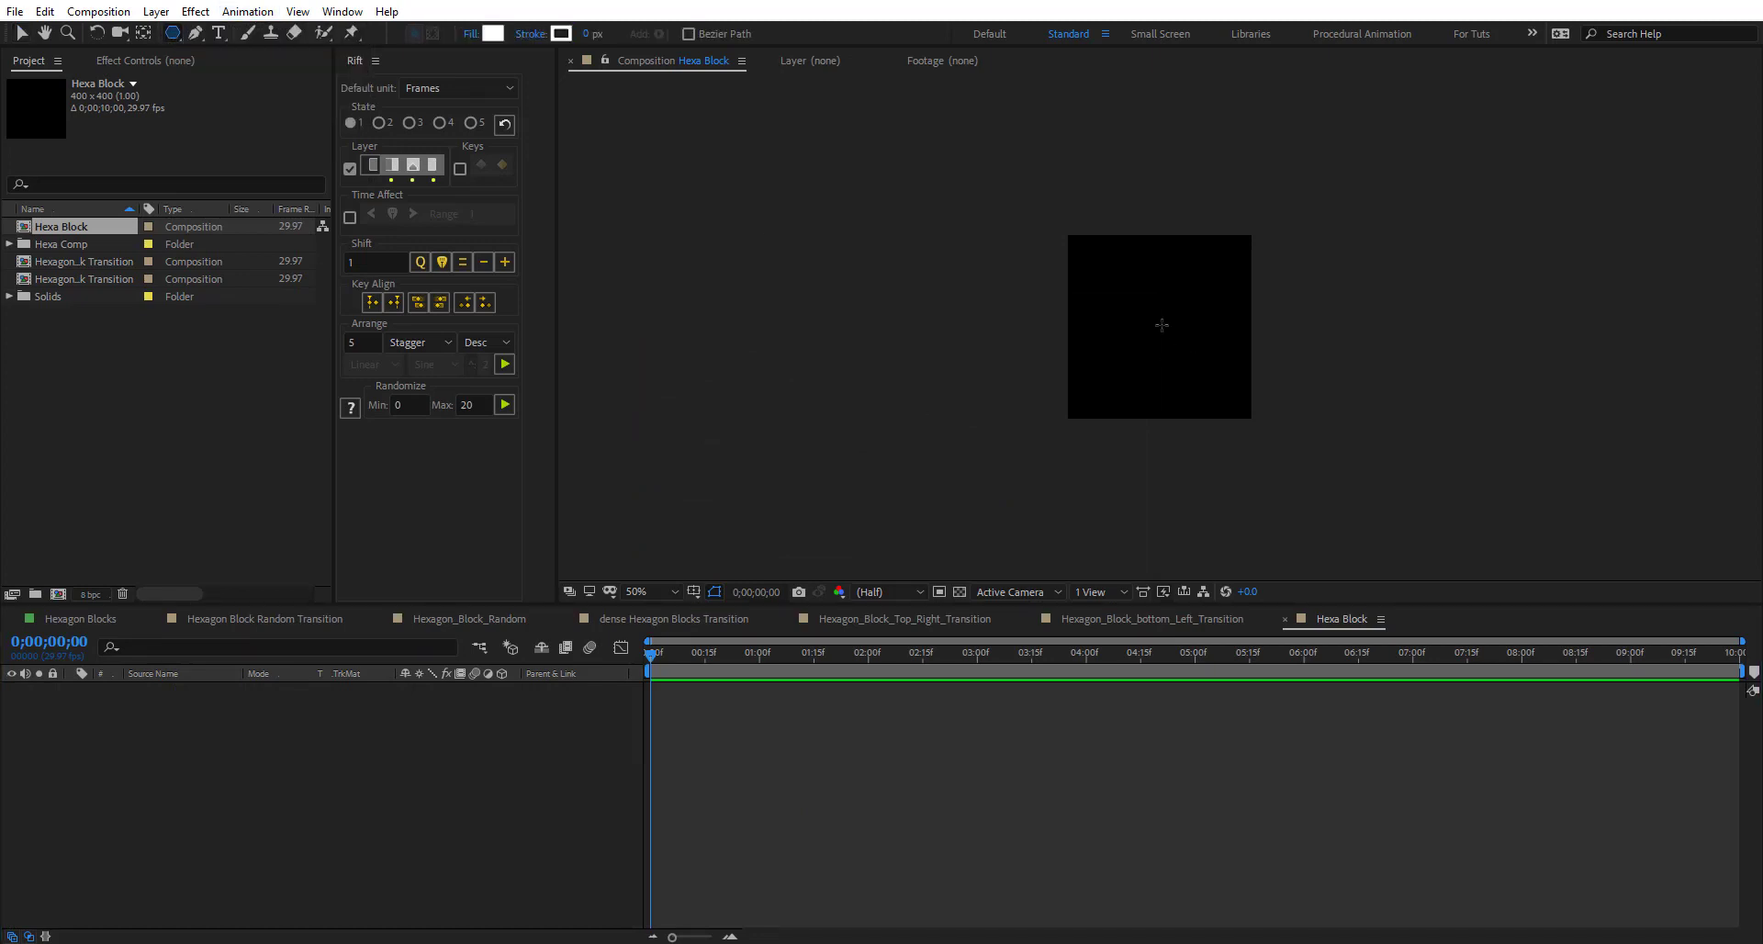
scroll(1159, 323, "up", 2)
left_click_drag(1129, 261, 1248, 473)
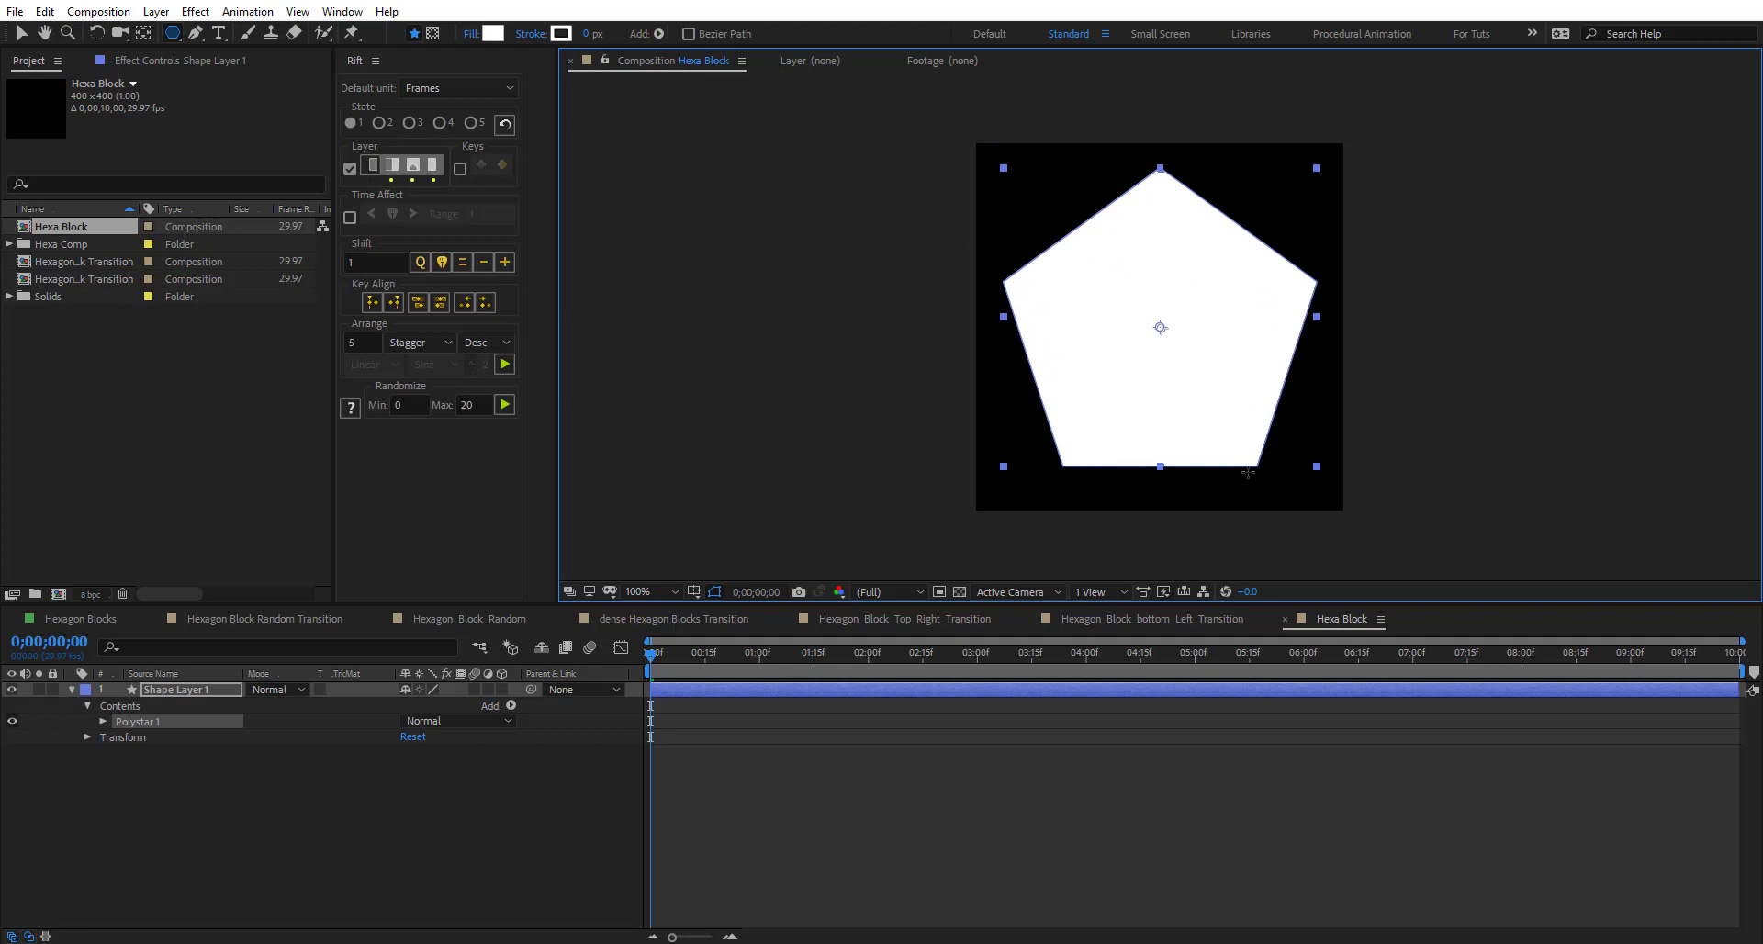
- Rename the shape layer to 'Hexagon' and park the current time at frame 12
key("space")
left_click(173, 689)
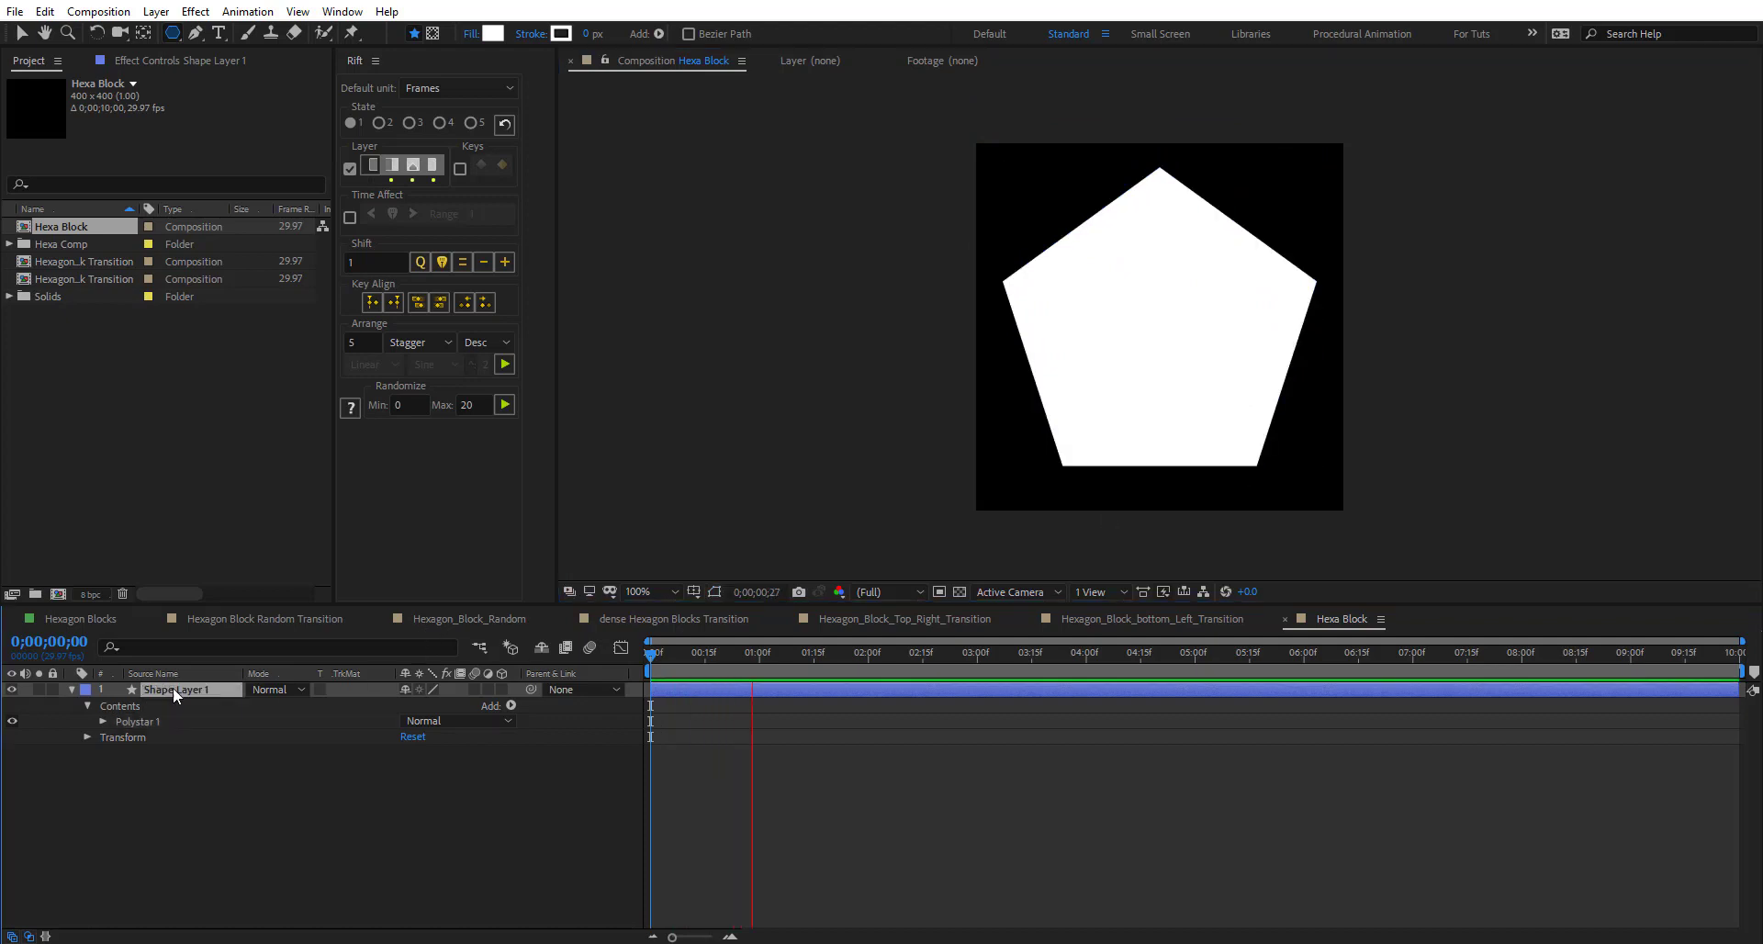
key("Return")
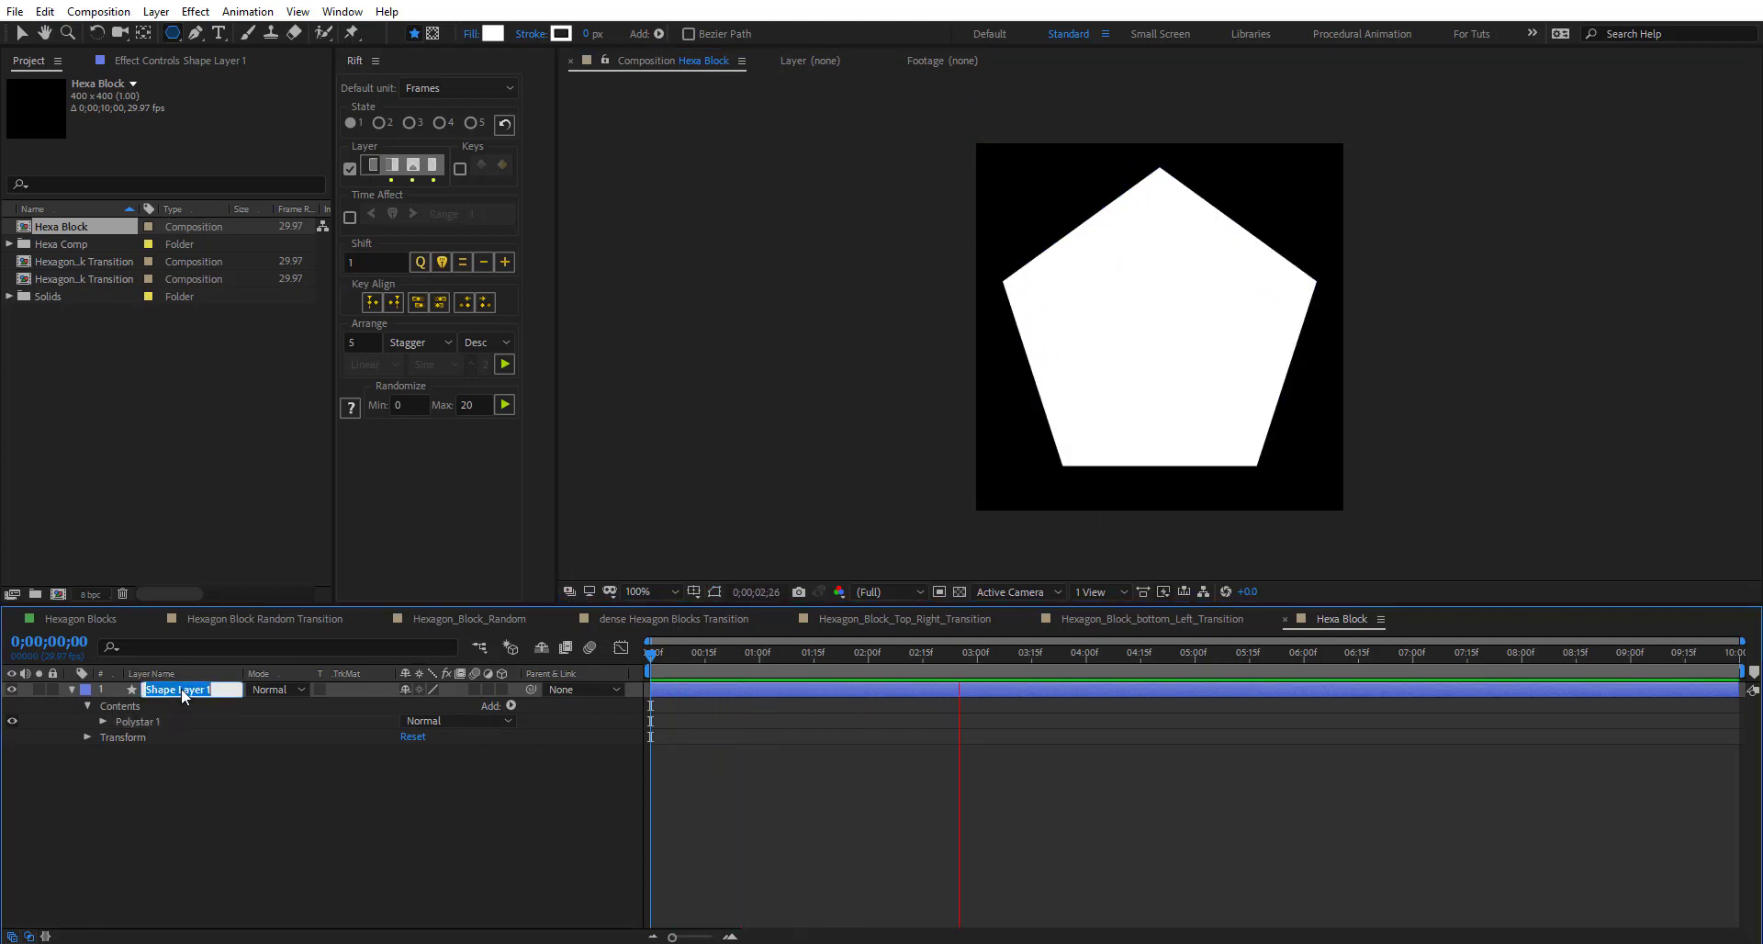
type("Hexagon")
key("Return")
left_click(569, 836)
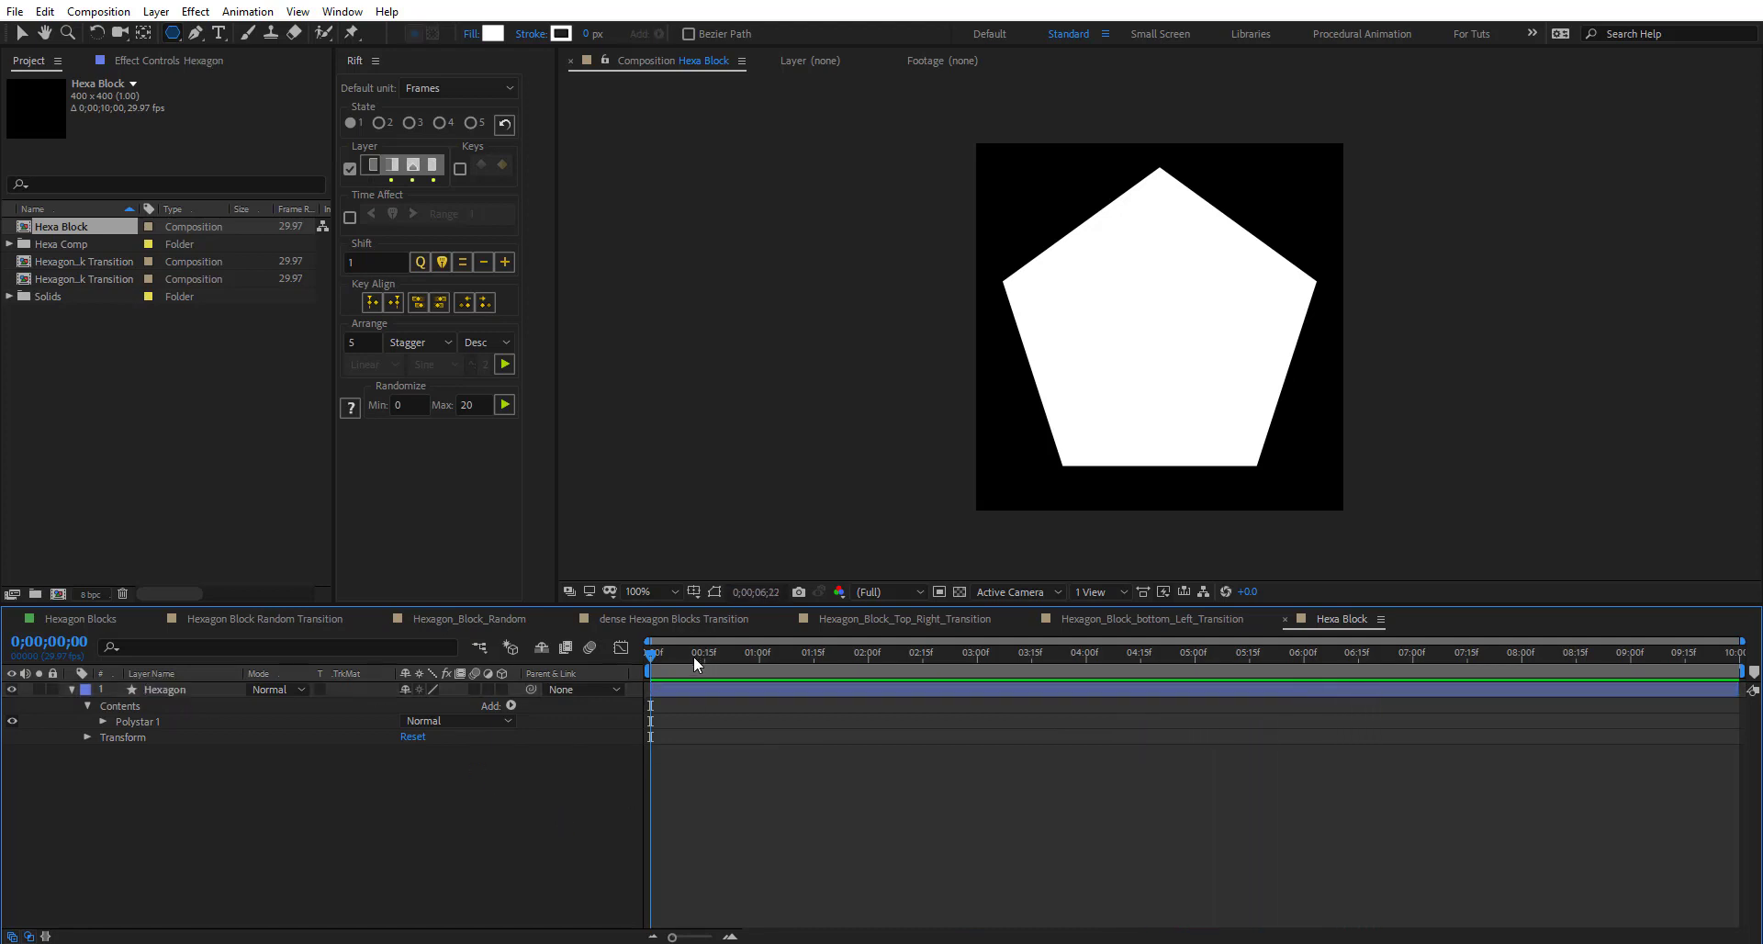
left_click(693, 653)
- Rename the Polystar 1 group and its Polystar Path 1 both to 'Hexa'
left_click(125, 724)
key("Return")
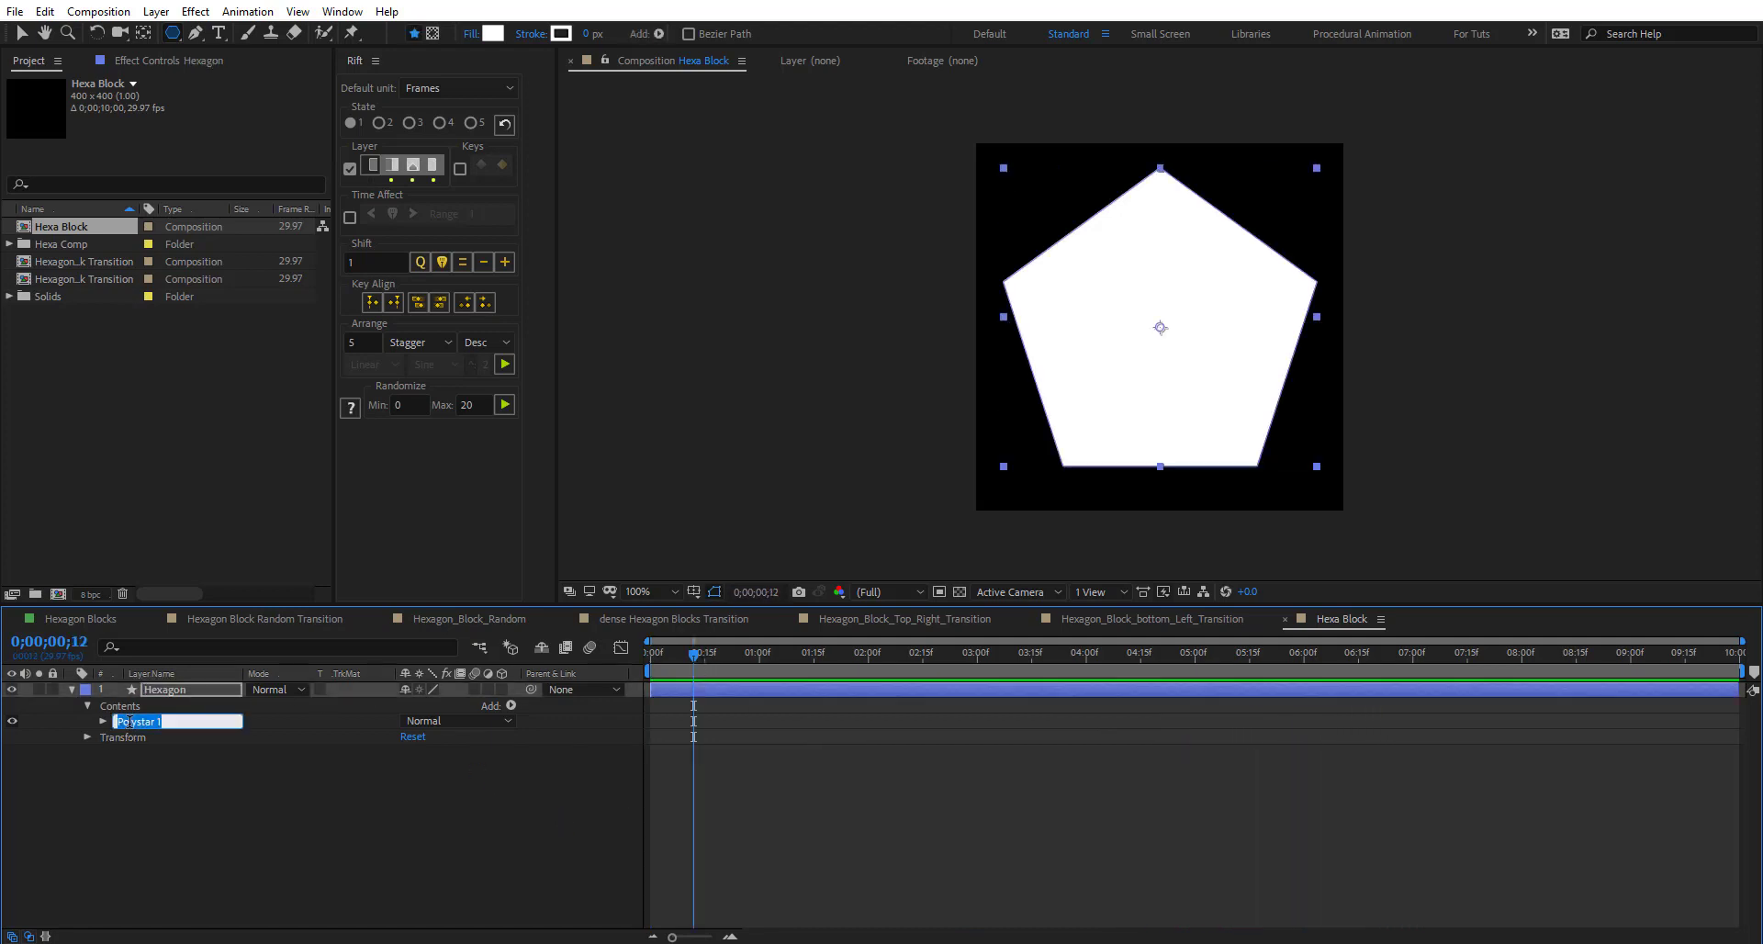
type("Hexa")
key("Return")
left_click(103, 721)
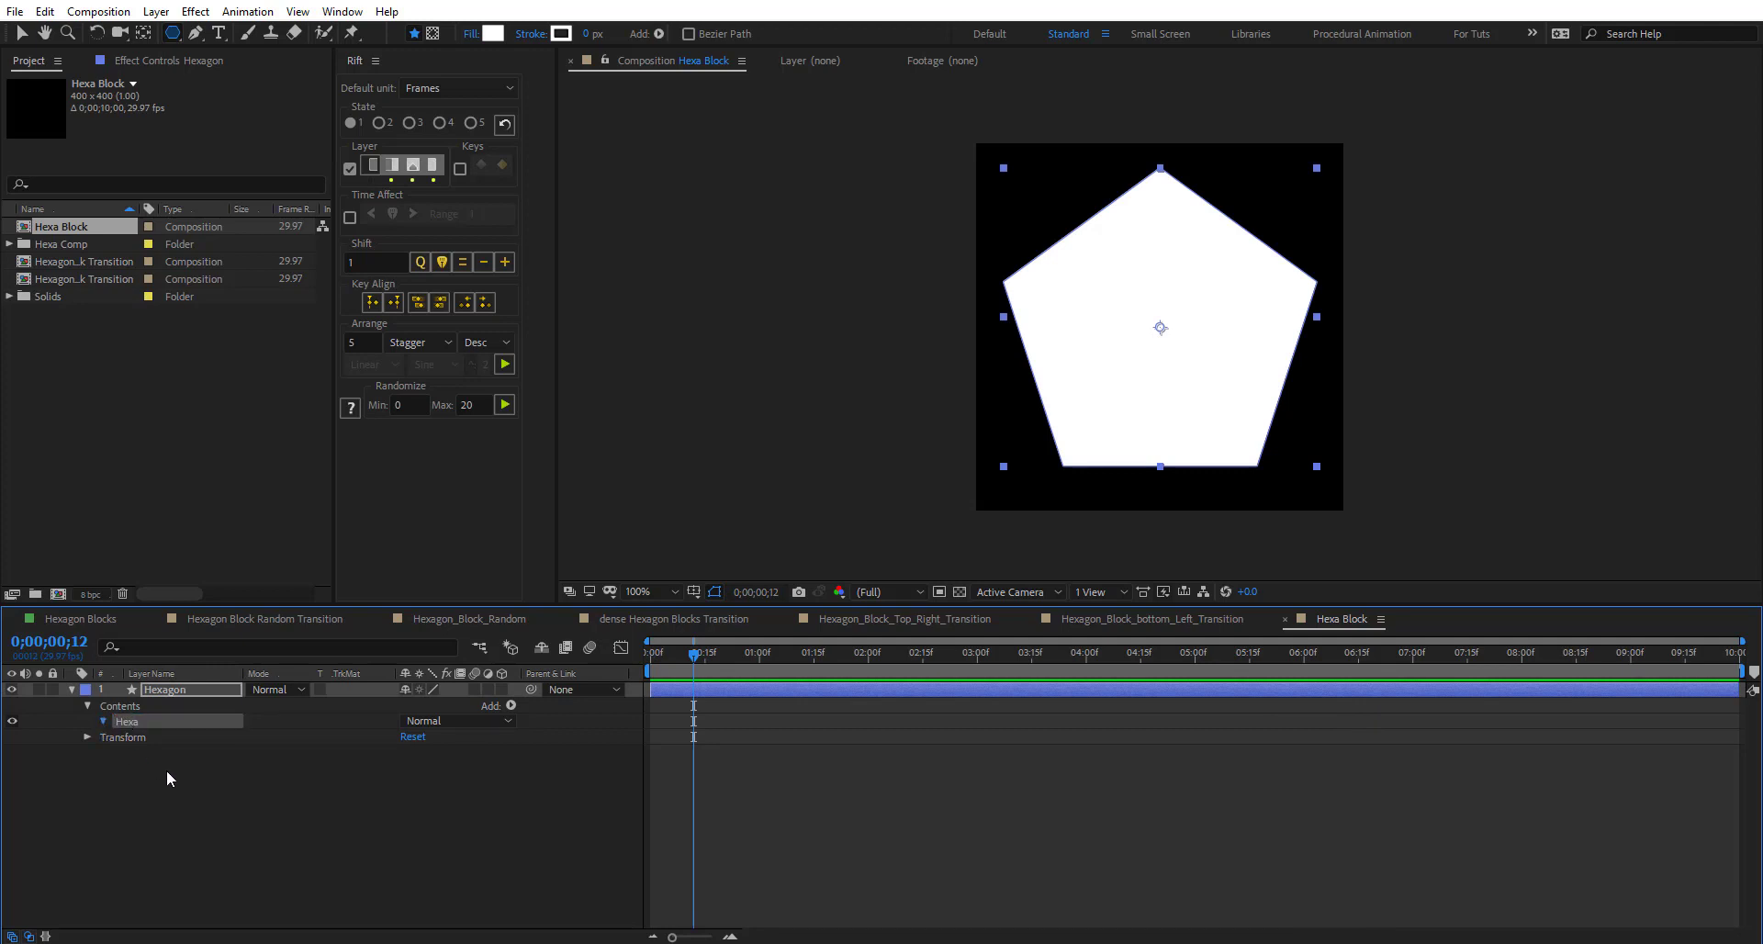
left_click(162, 744)
key("Return")
type("H")
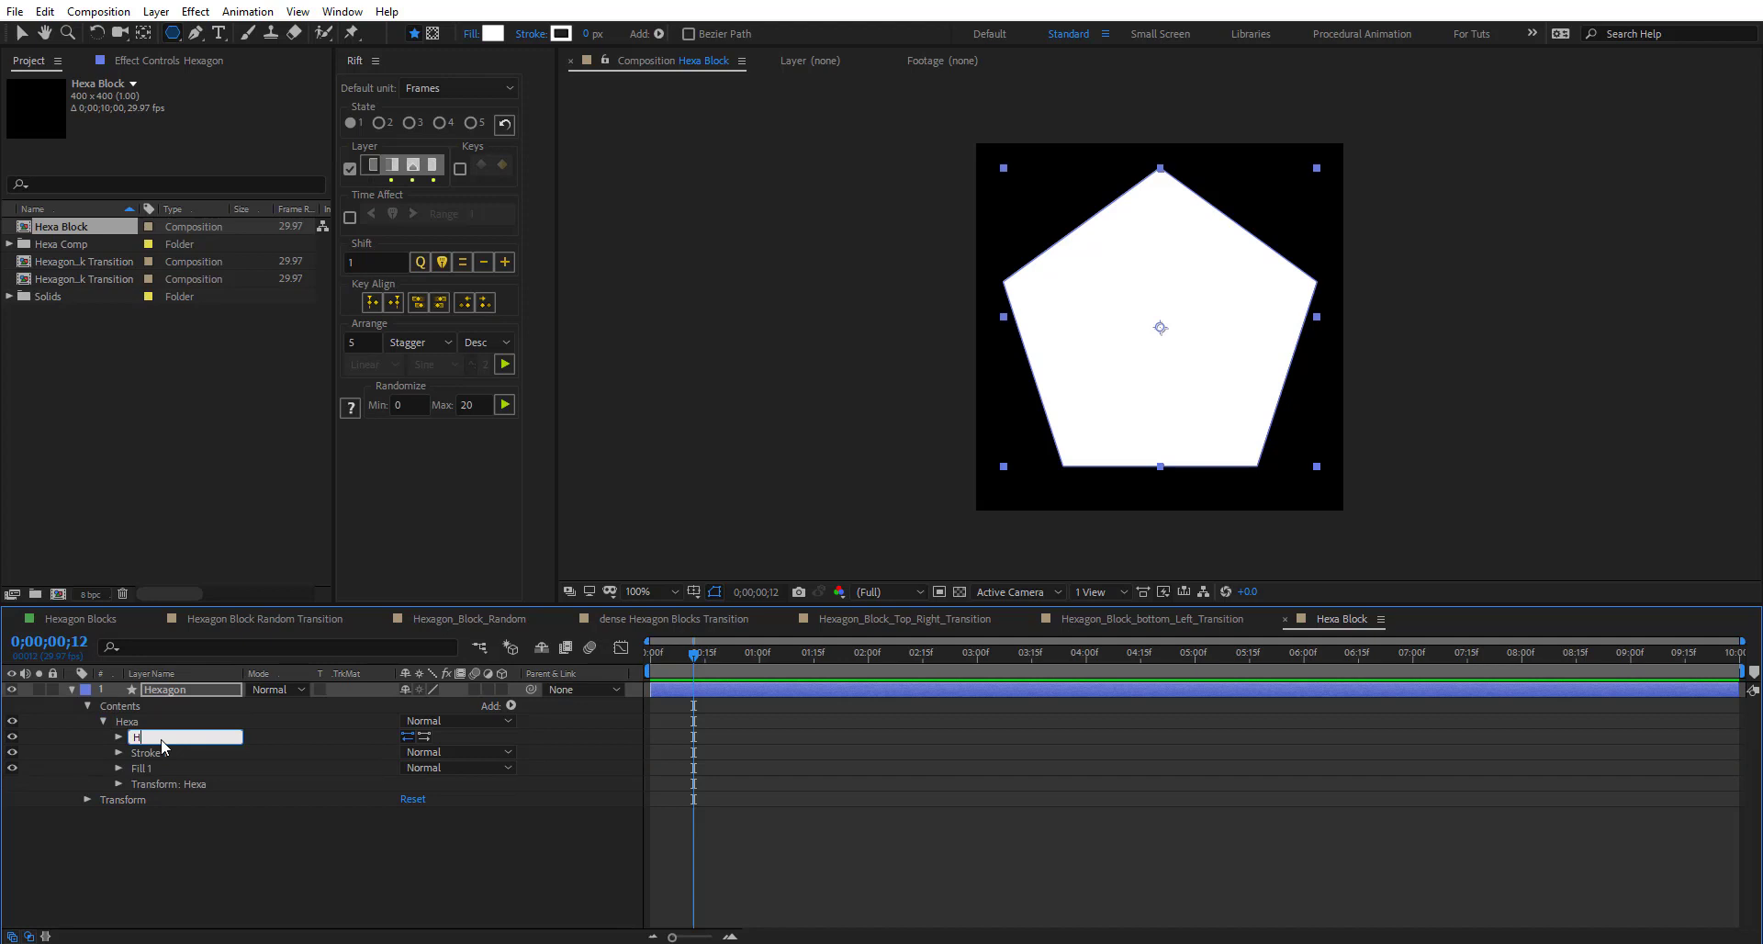
type("exa")
key("Return")
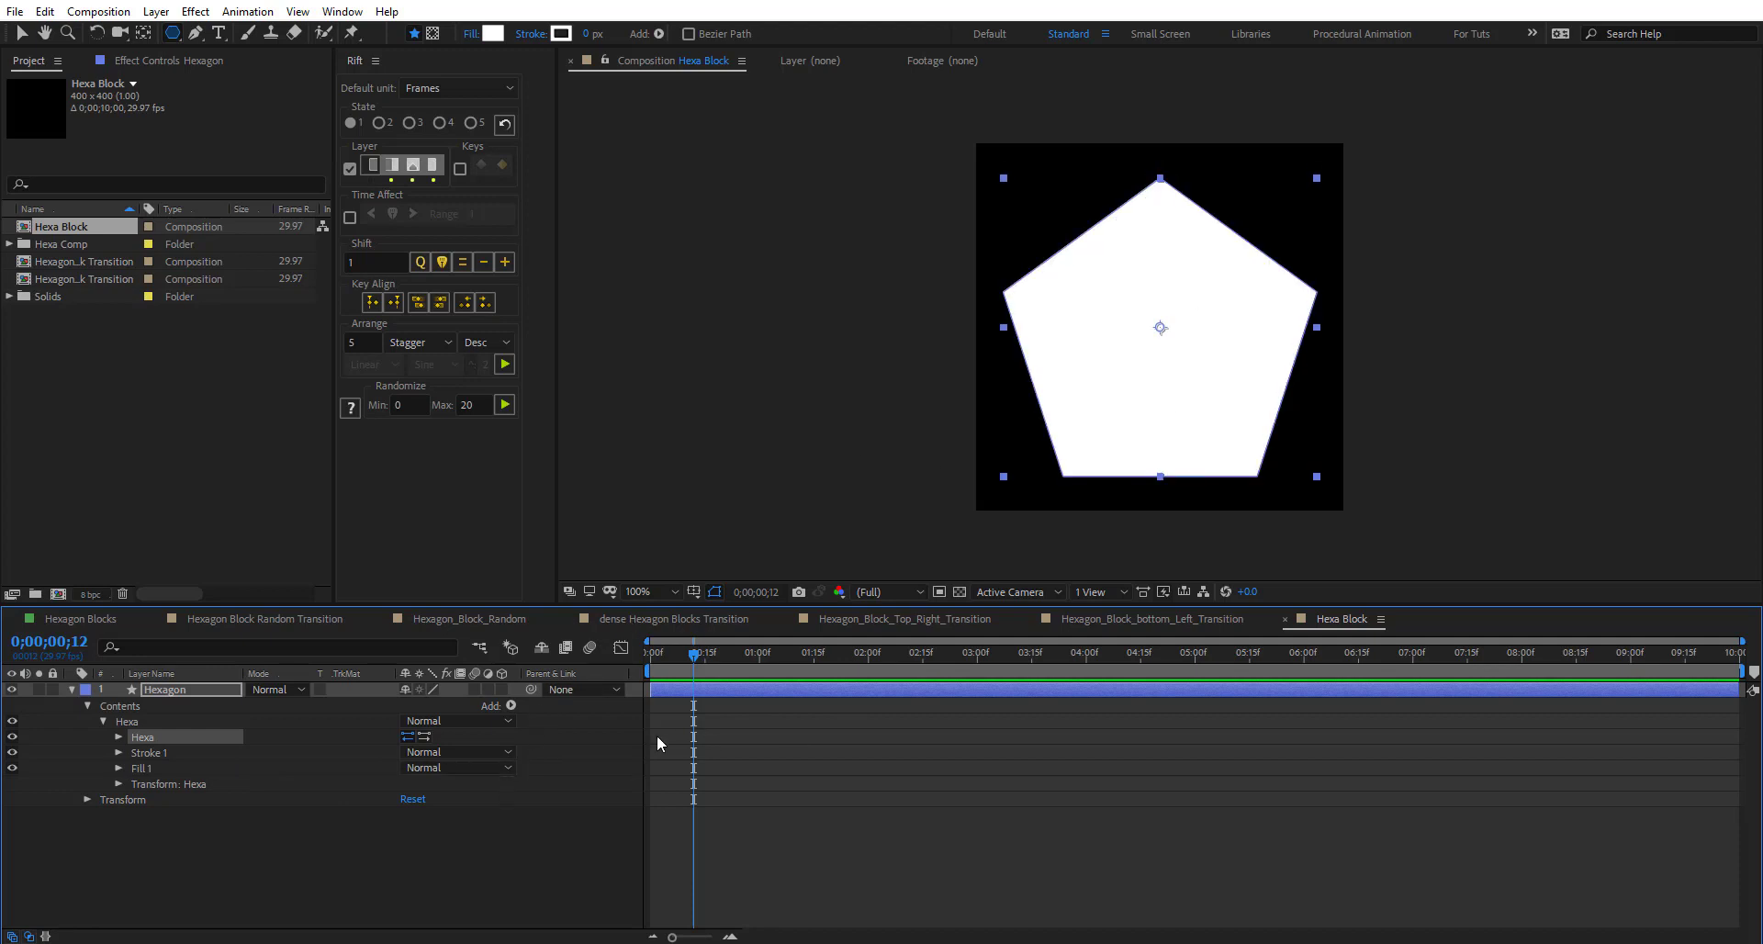
- Set the Hexa path's Points to 6 to form a hexagon, and fit the viewer
left_click(118, 738)
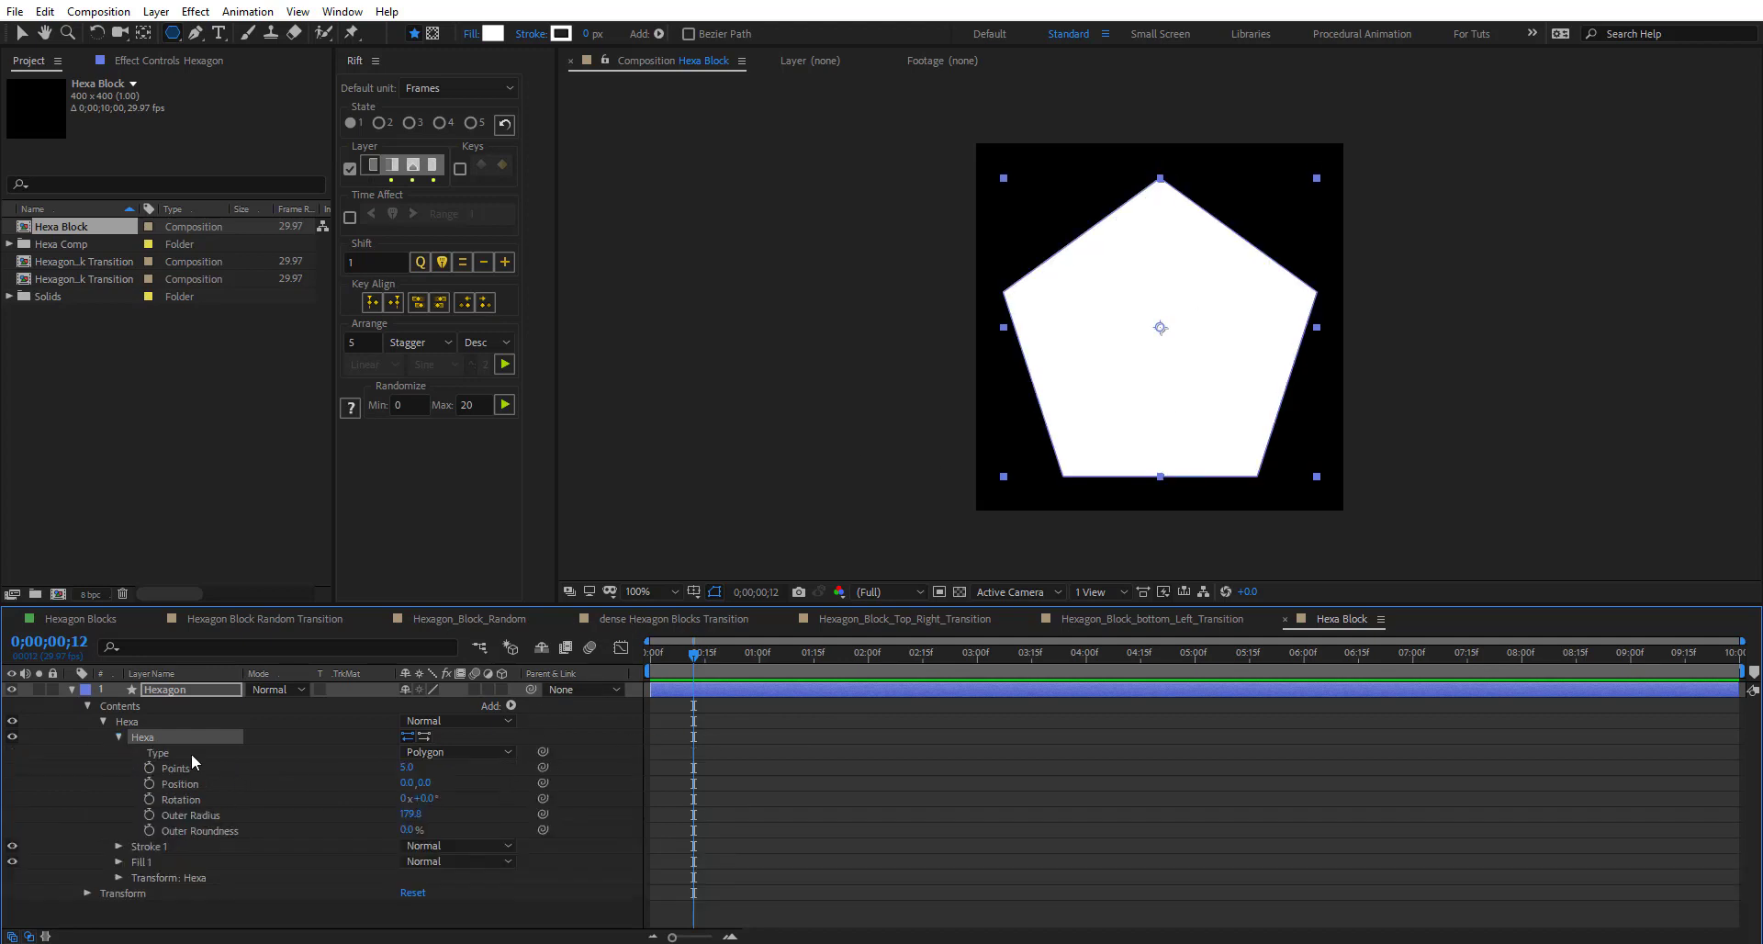
left_click(180, 769)
left_click(406, 768)
type("6")
key("Return")
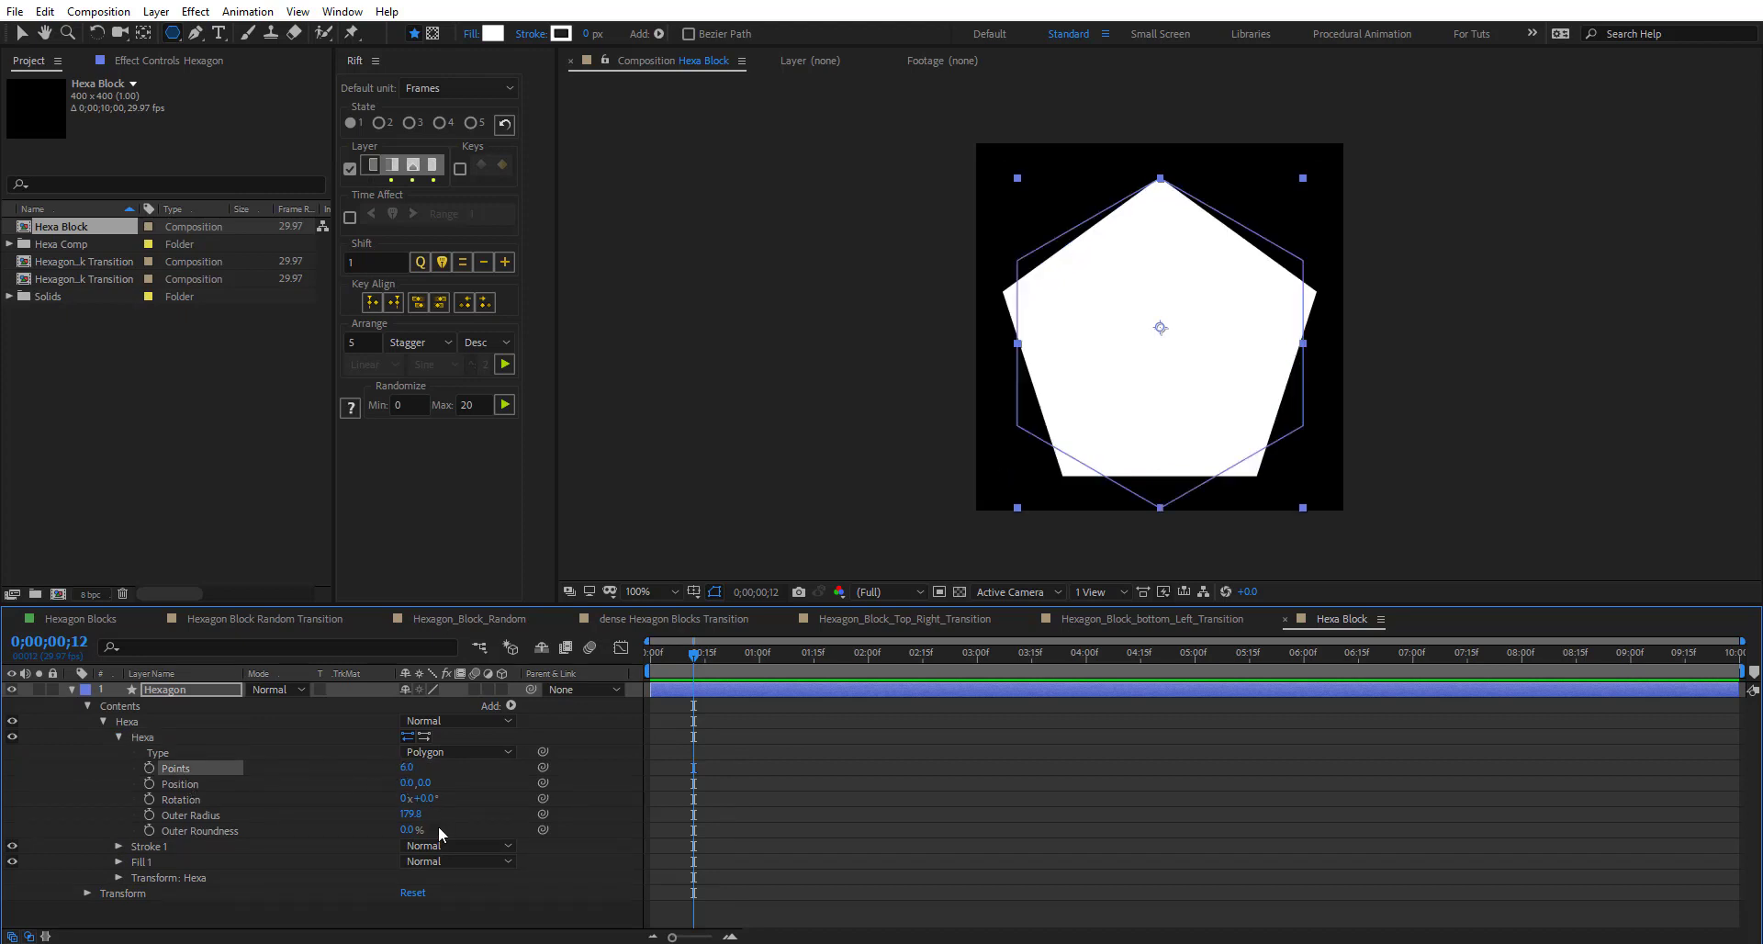
left_click(672, 592)
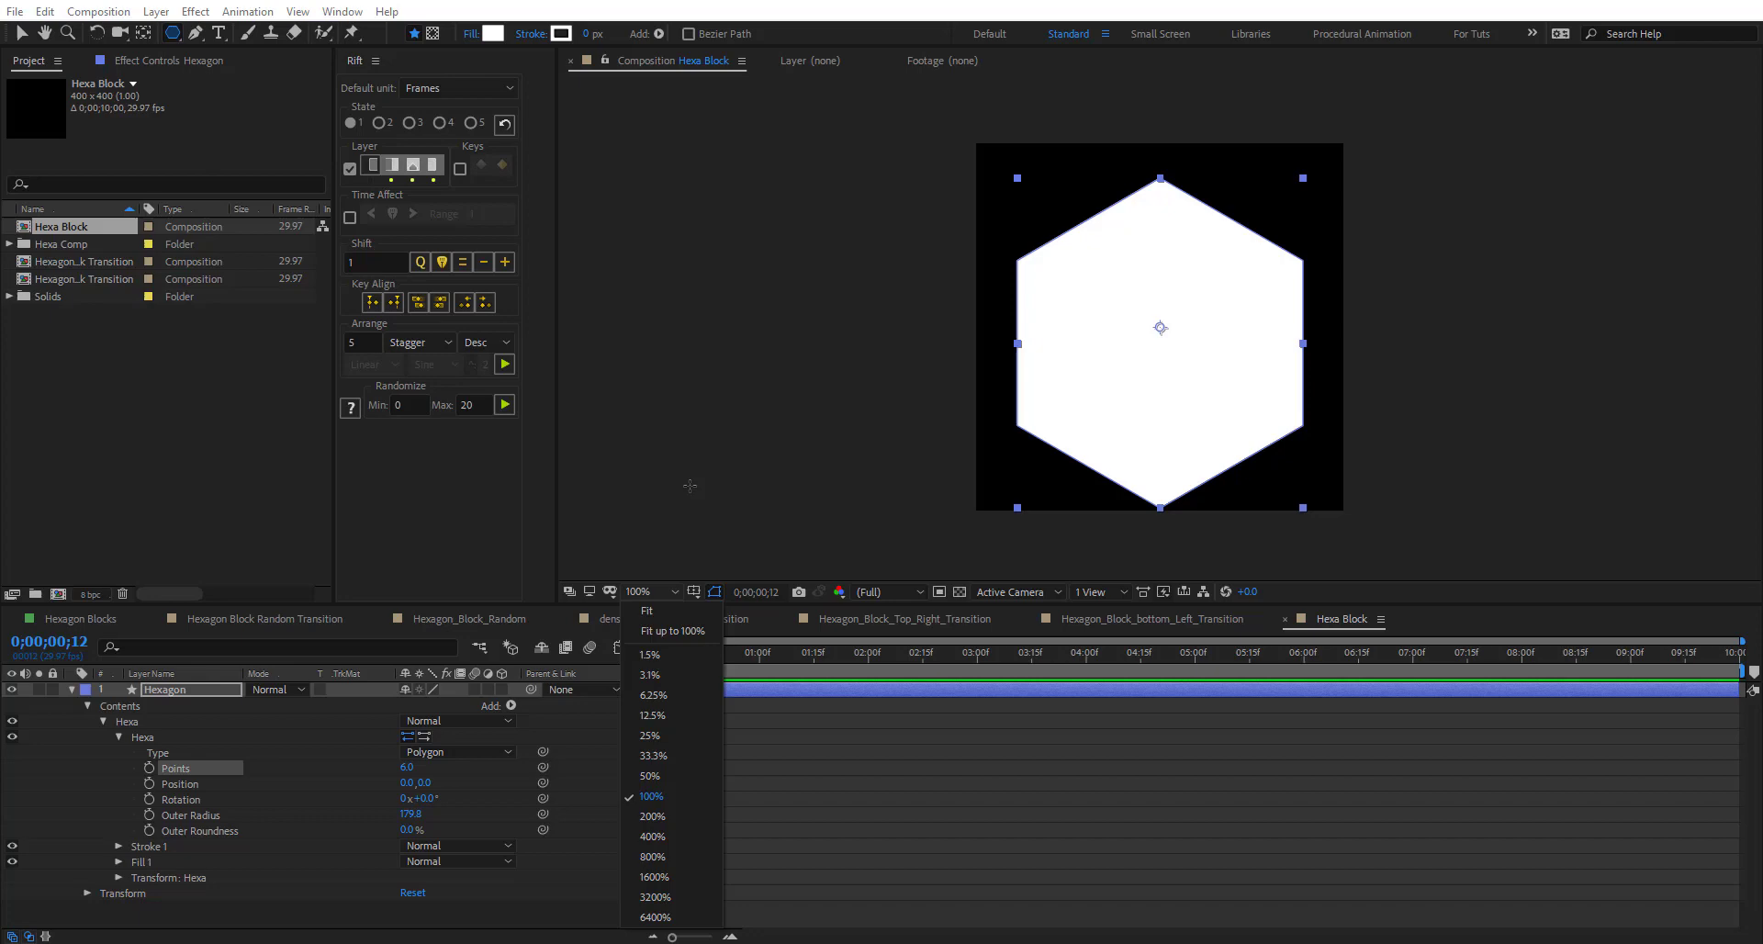
left_click(682, 612)
- Keyframe the Hexa group's Scale from 0% at frame 0 to 100% at about 2 seconds
left_click(779, 725)
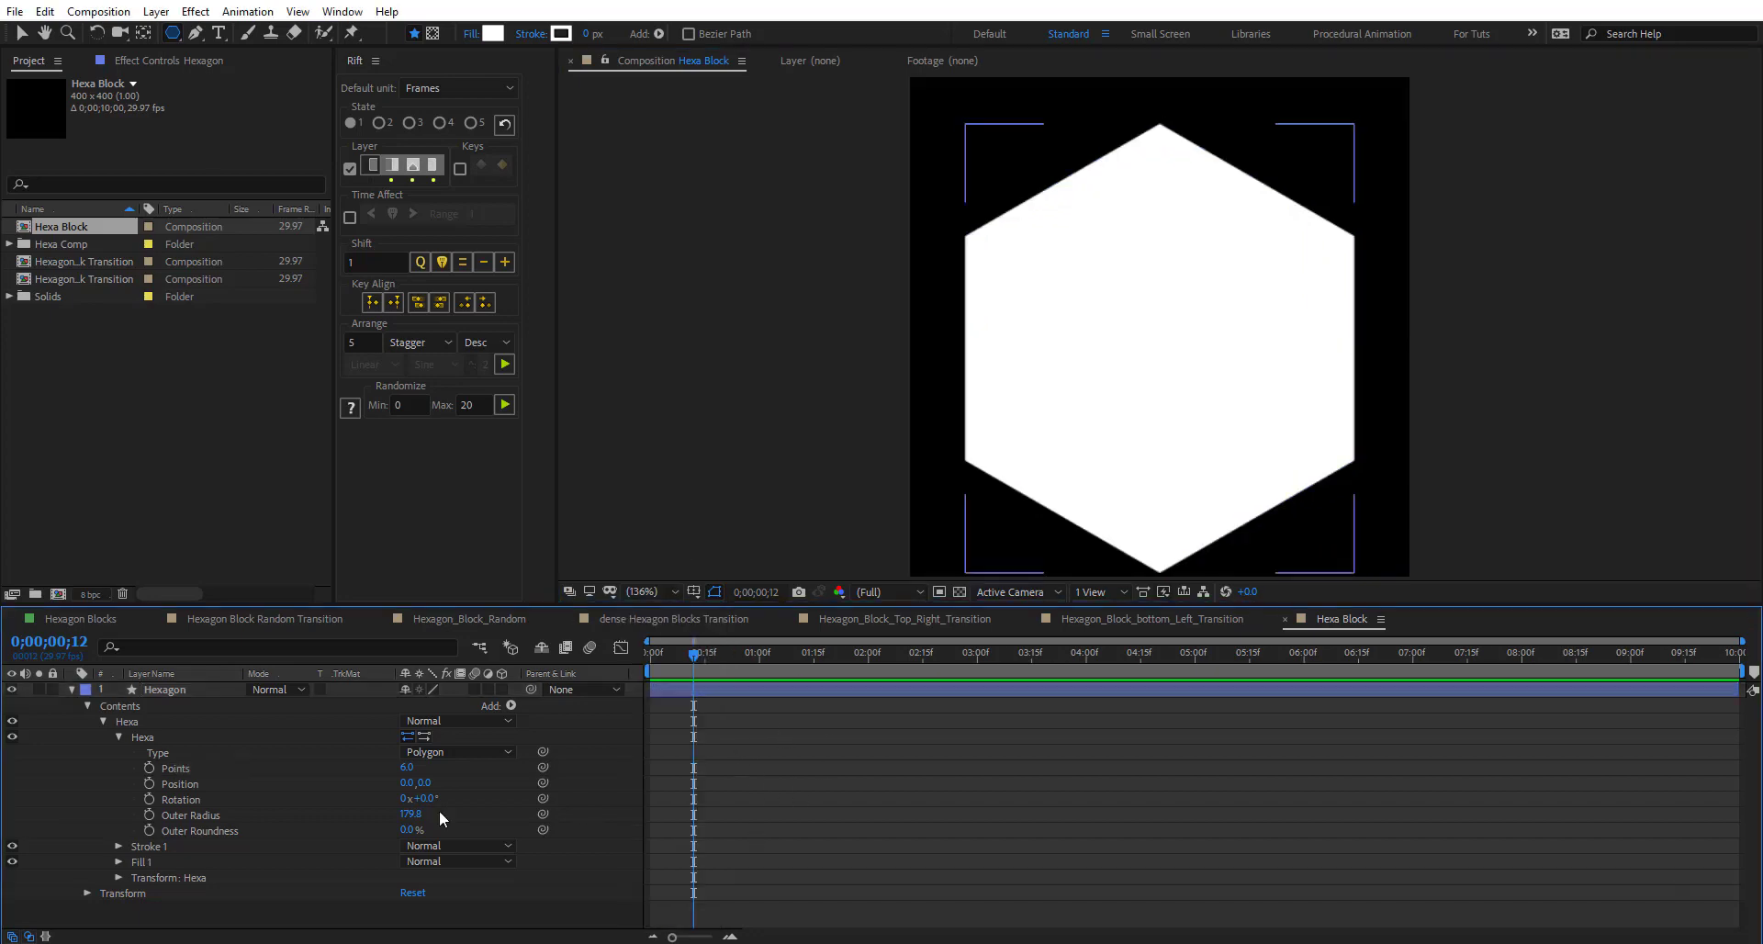
left_click(116, 877)
scroll(202, 853, "down", 2)
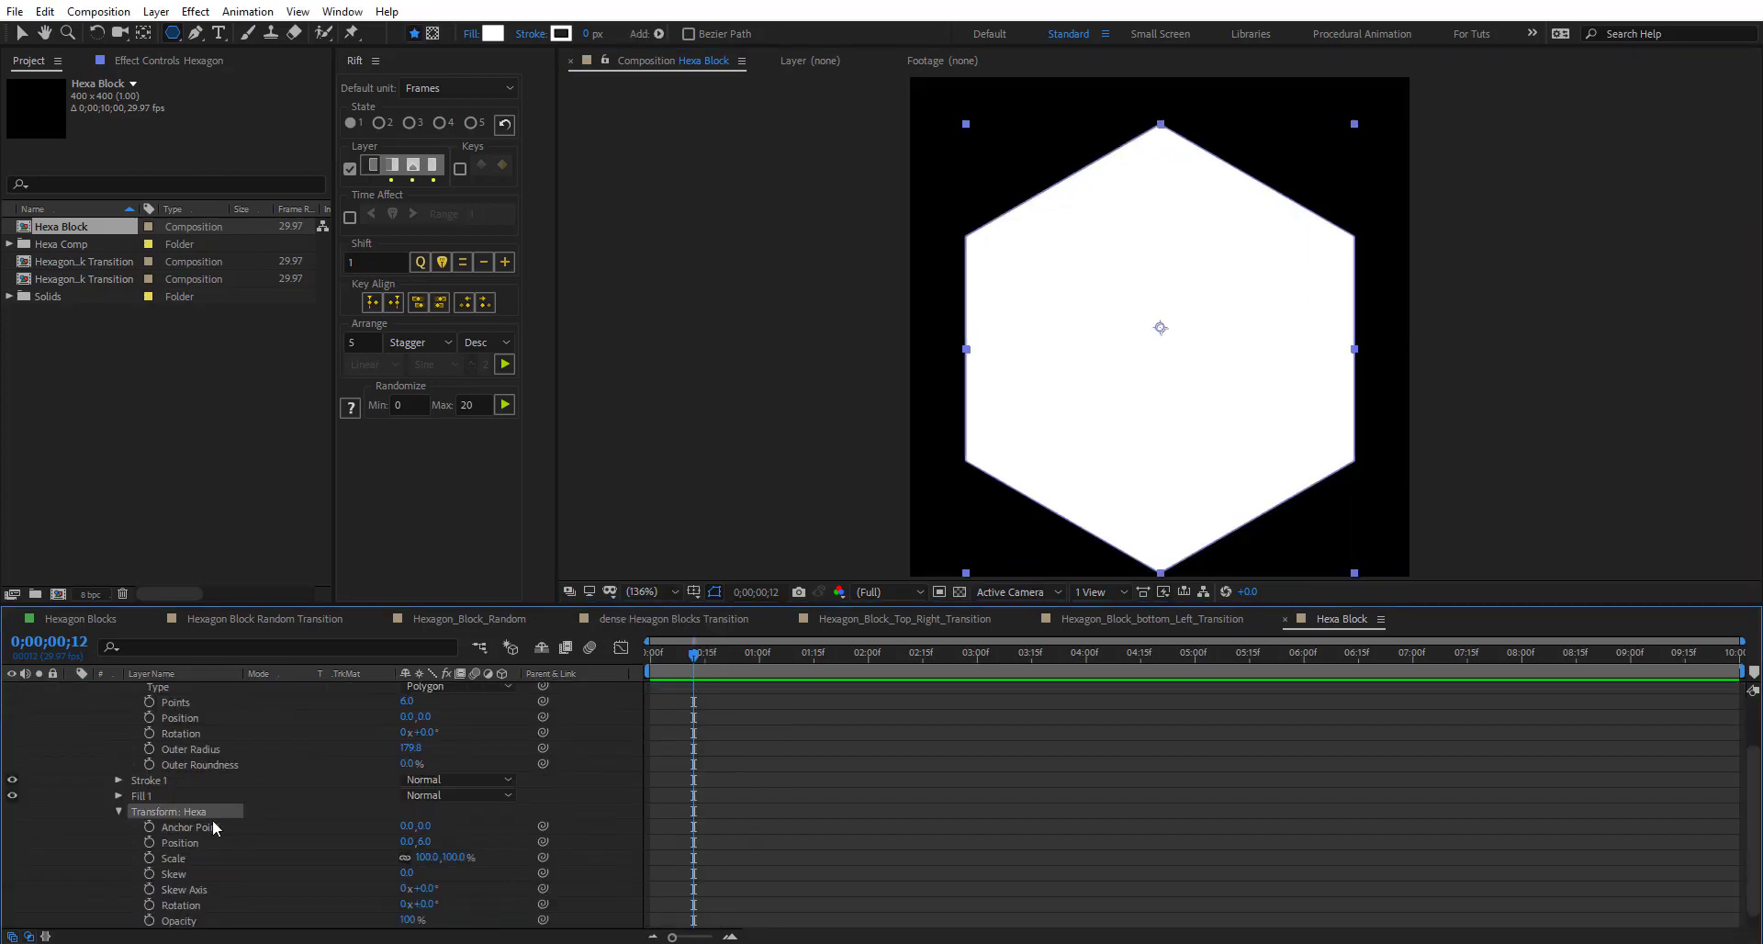
left_click(149, 857)
left_click_drag(693, 857, 860, 857)
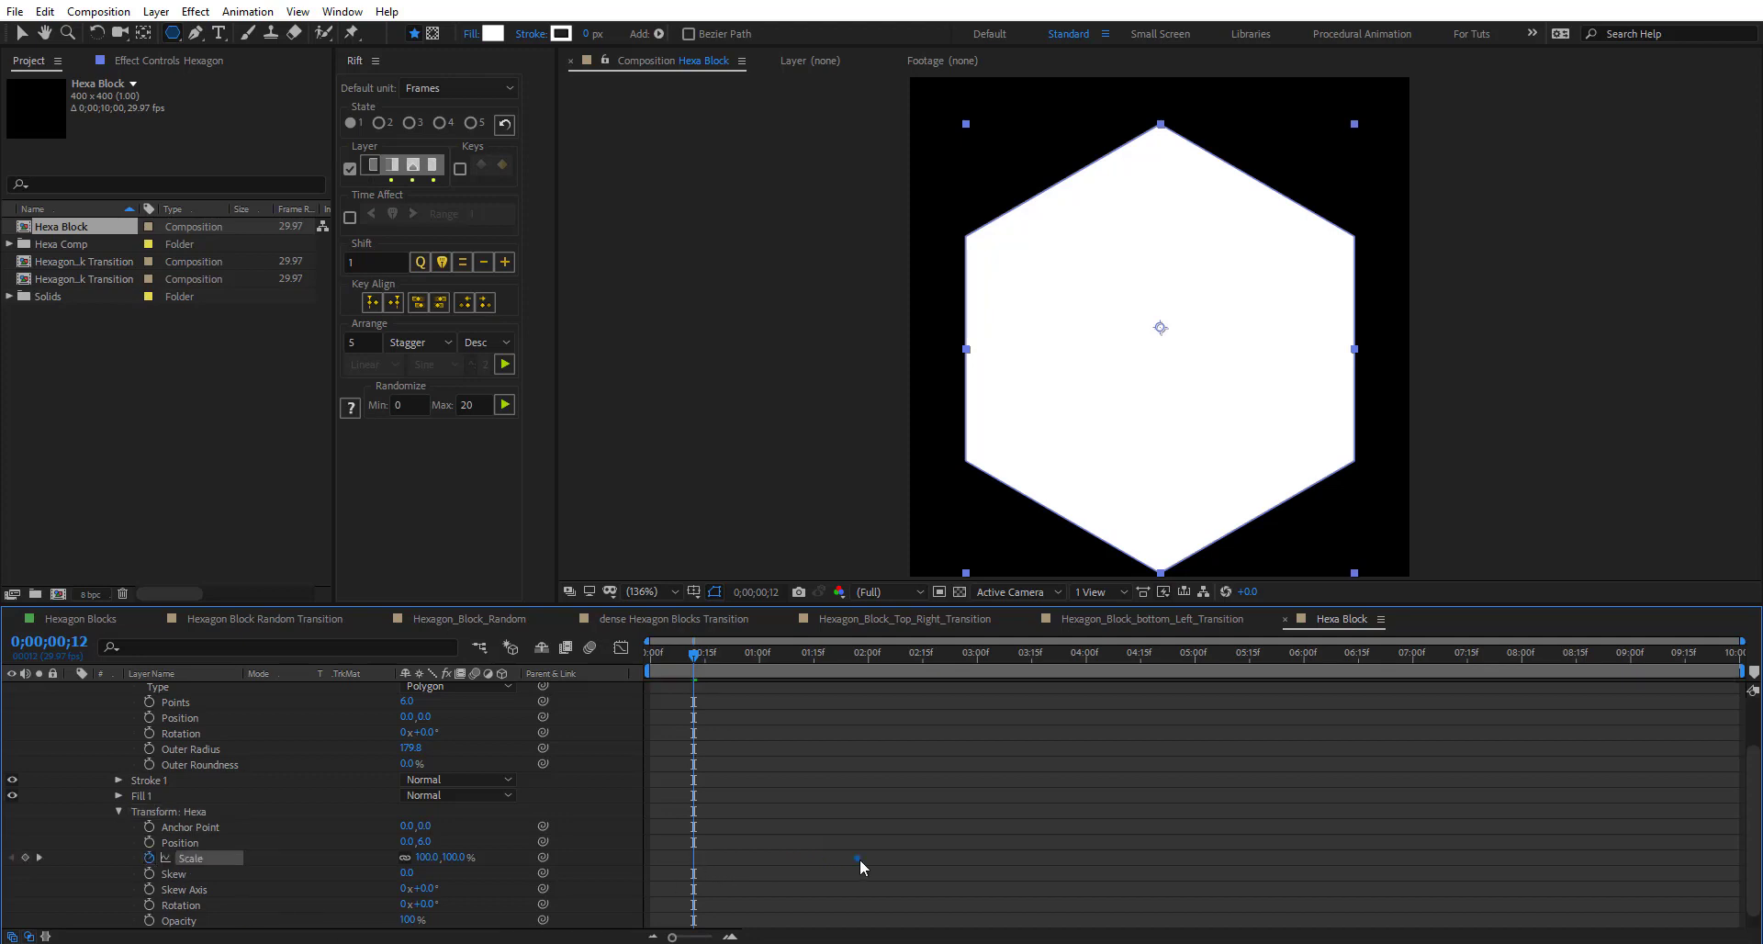
left_click_drag(693, 654, 620, 658)
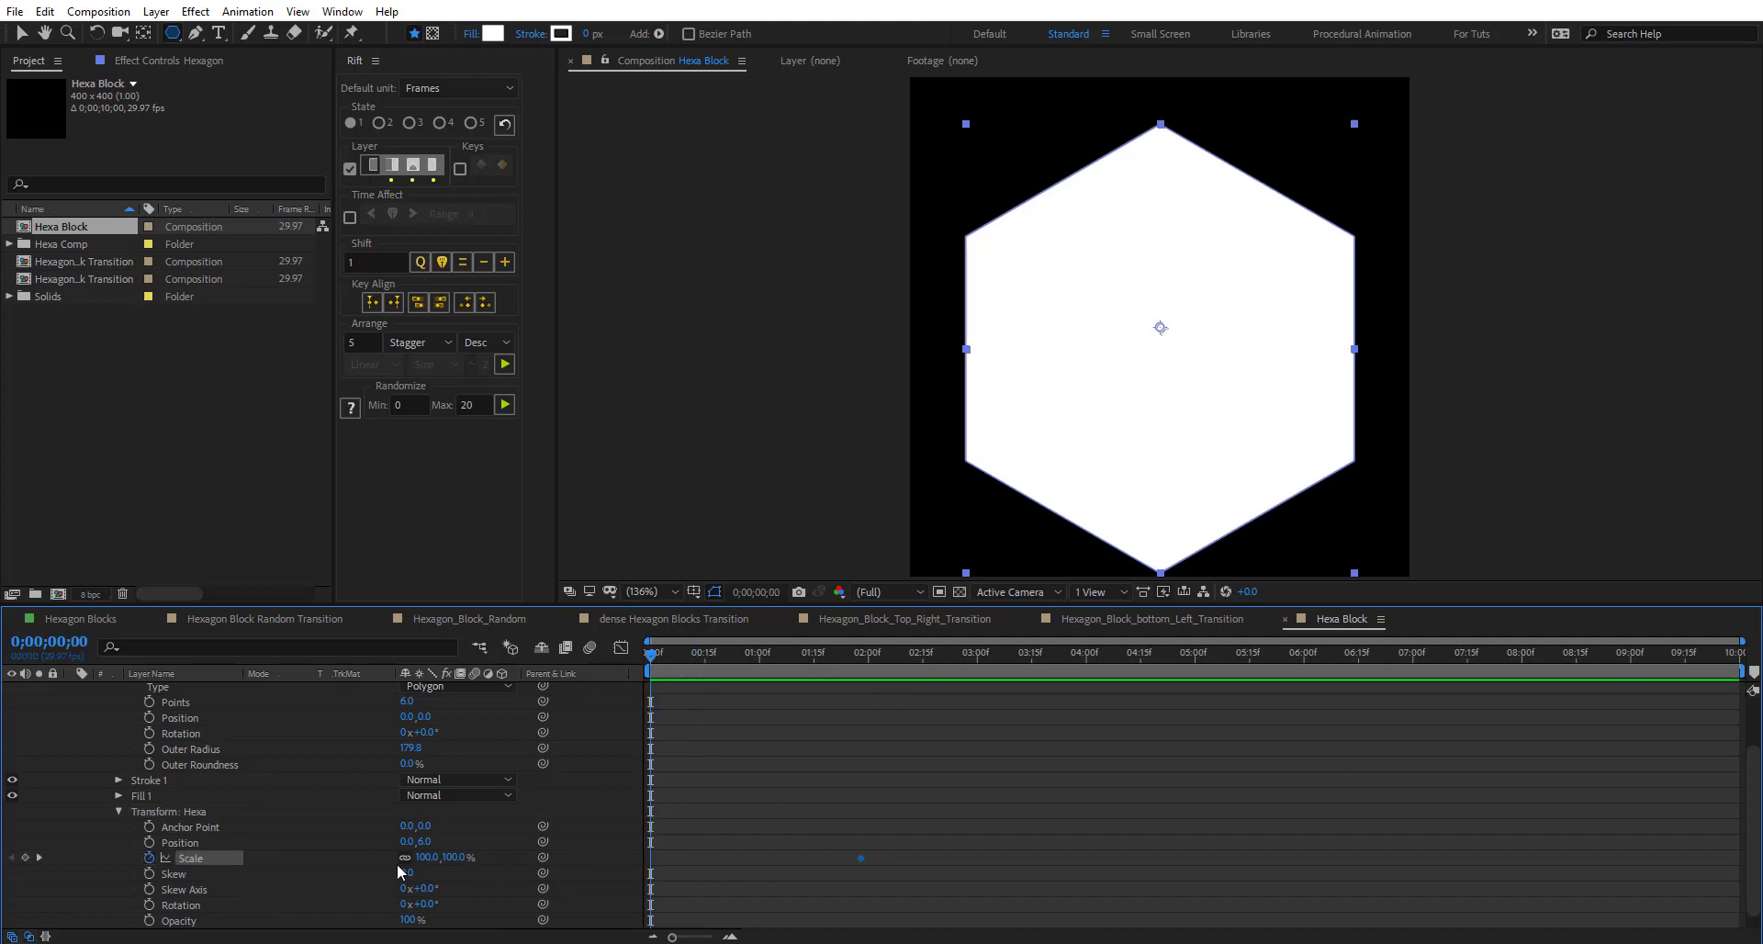
left_click(454, 856)
type("0")
key("Return")
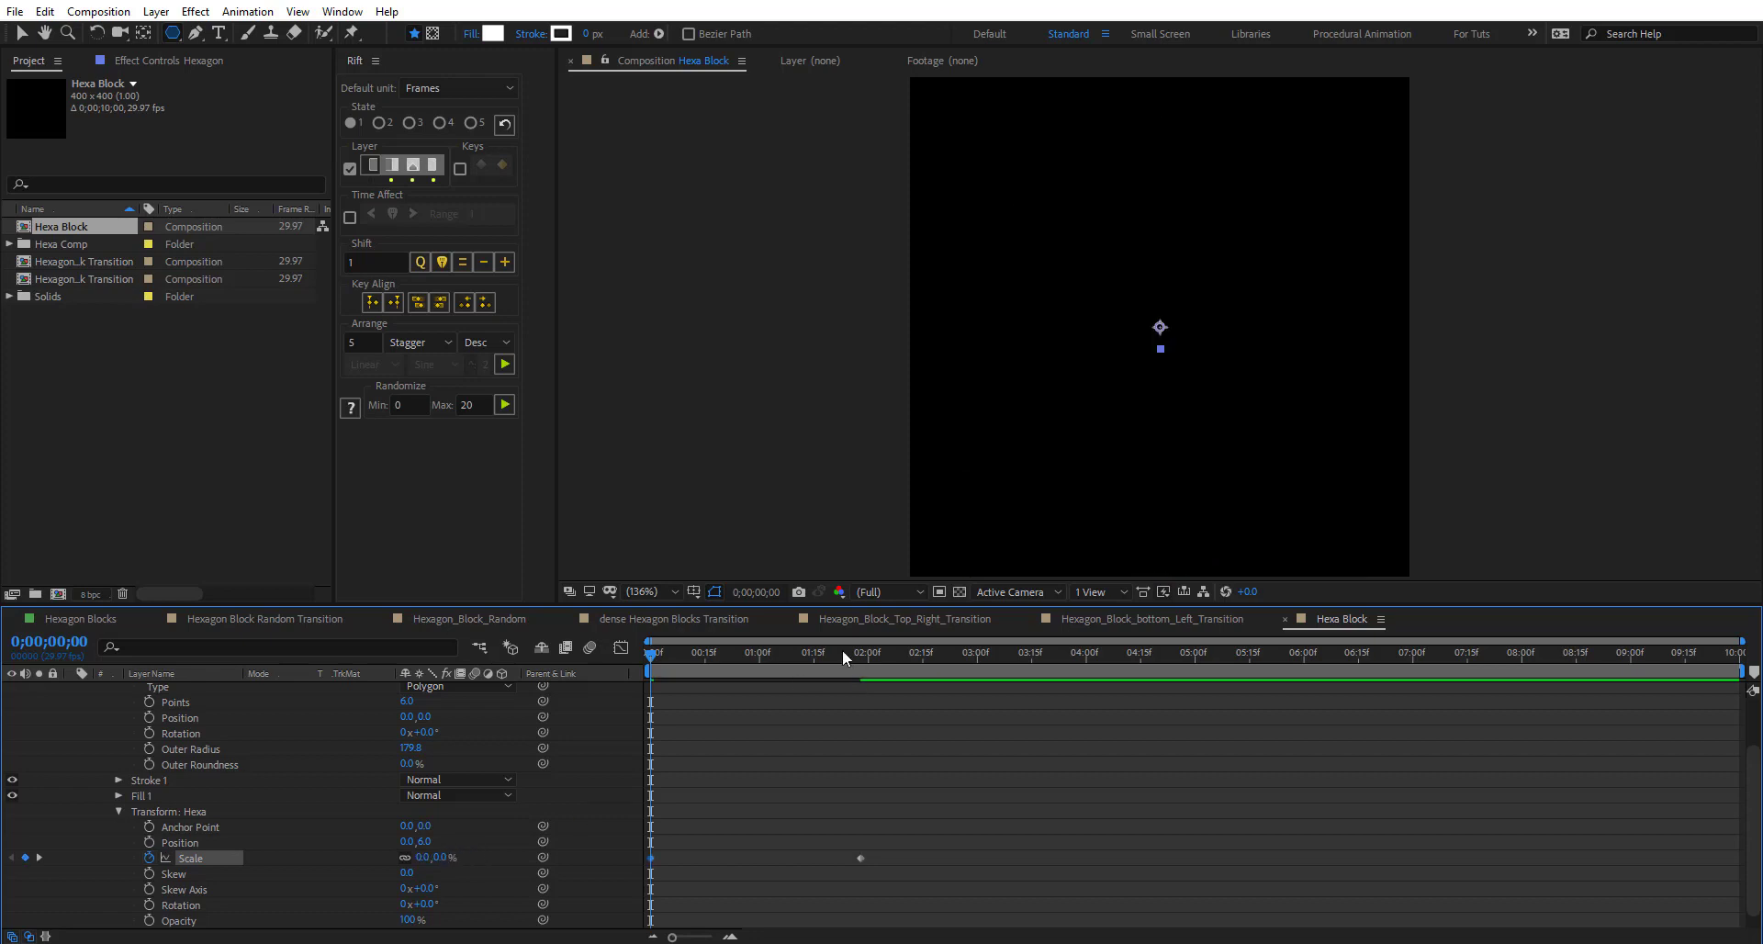
left_click_drag(843, 655, 864, 654)
- Ease the Scale keyframes in the Graph Editor so growth peaks earlier
left_click_drag(950, 777, 629, 920)
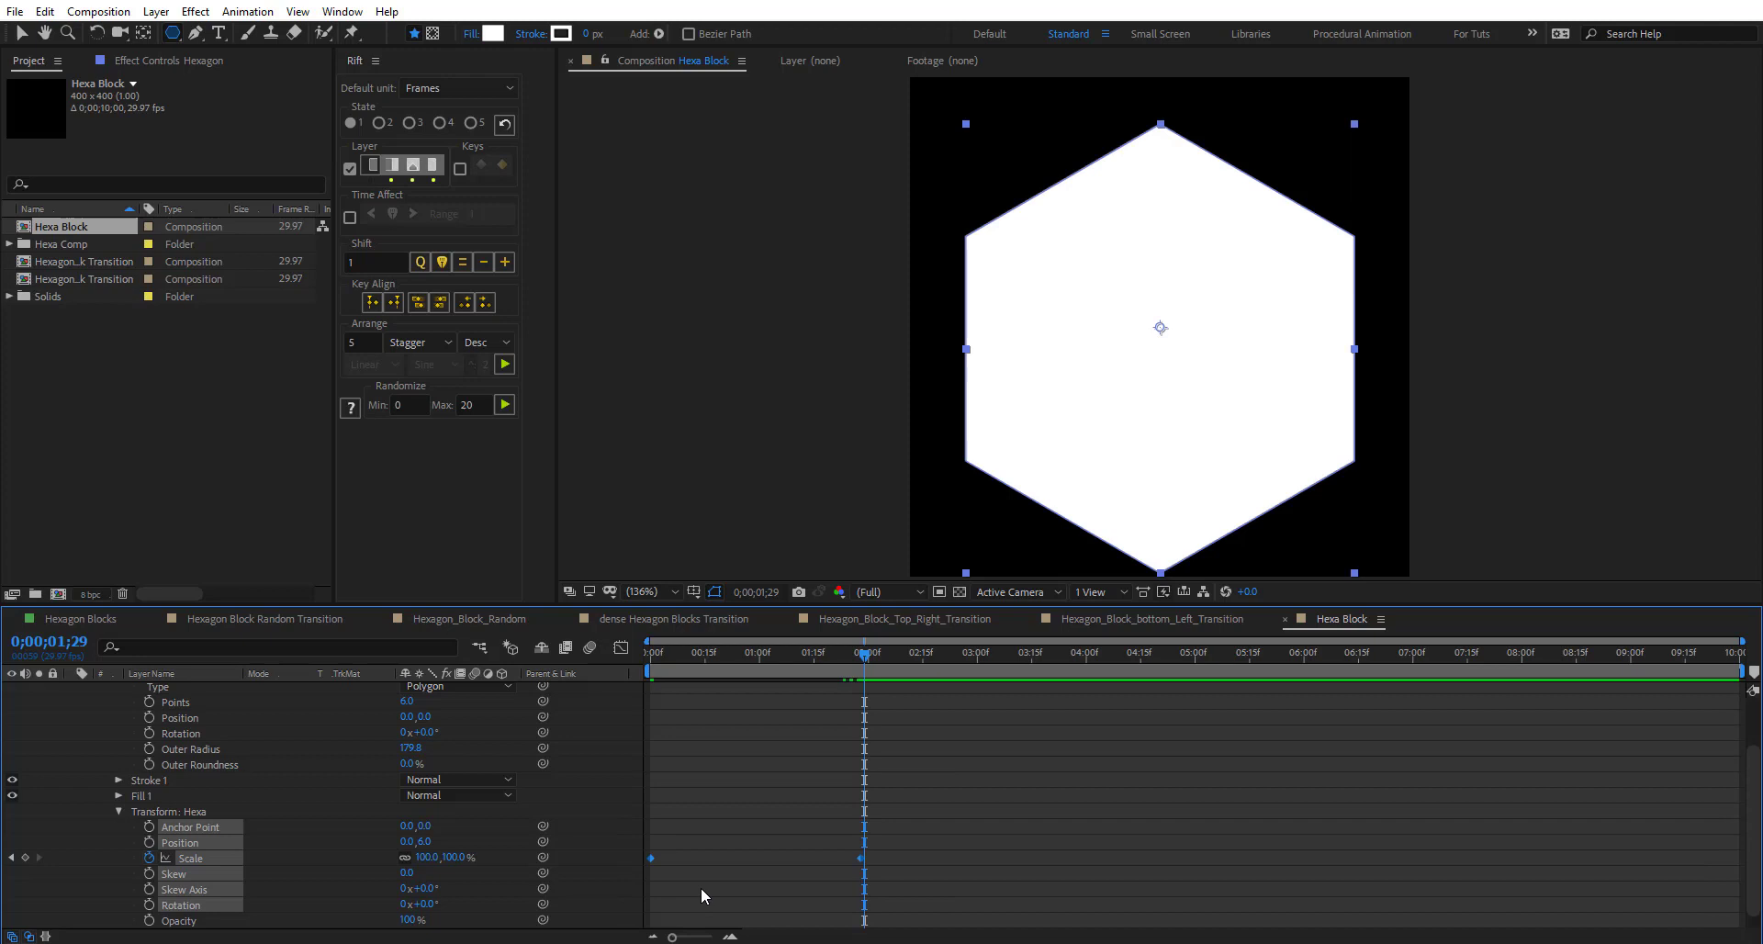
left_click(621, 653)
left_click_drag(969, 840, 643, 886)
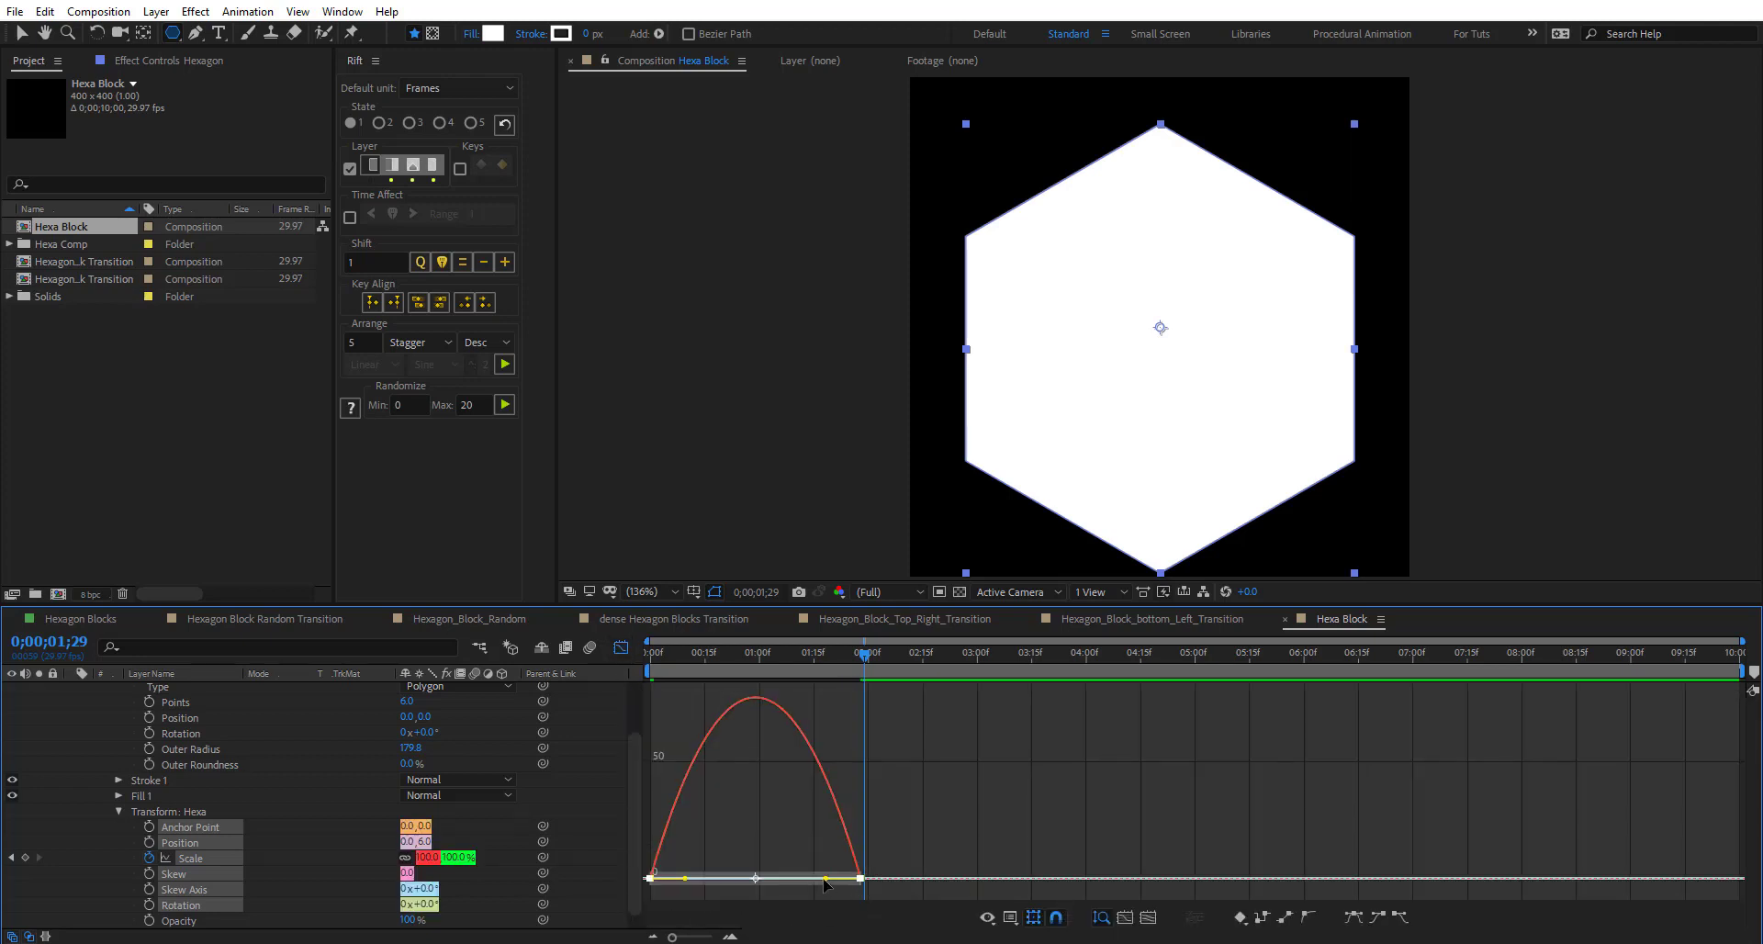
left_click_drag(825, 879, 781, 880)
- End the work area at 03;17, preview the growth, and collapse the Hexagon layer
left_click(1038, 654)
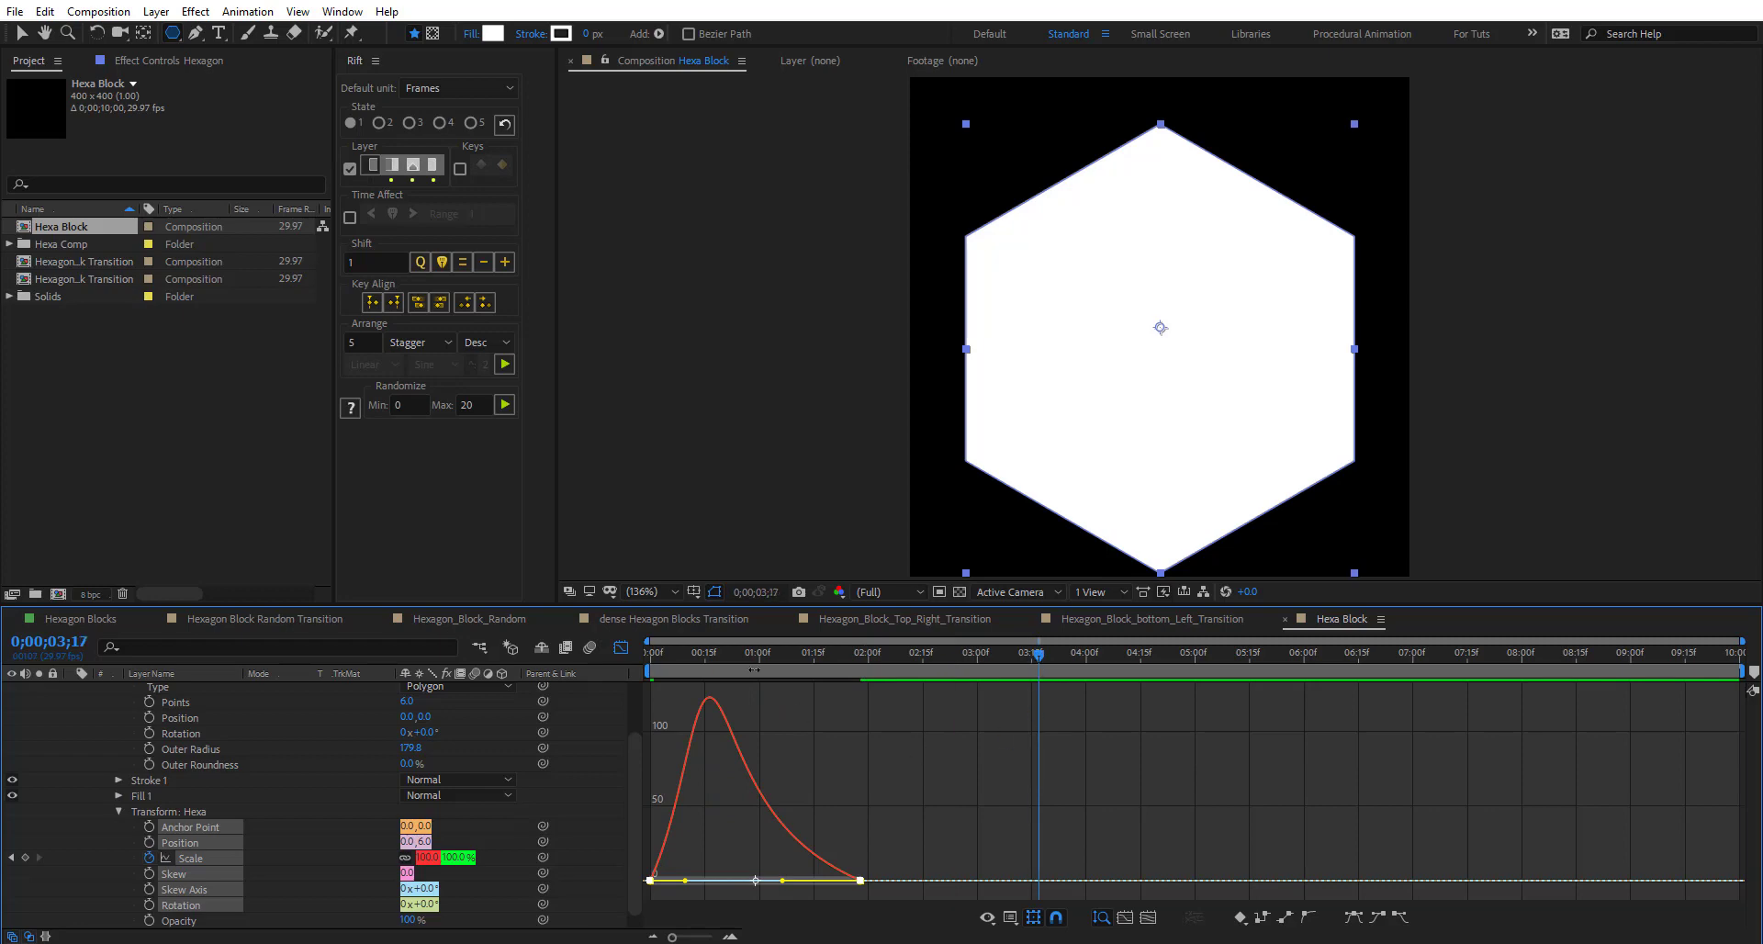
key("n")
key("space")
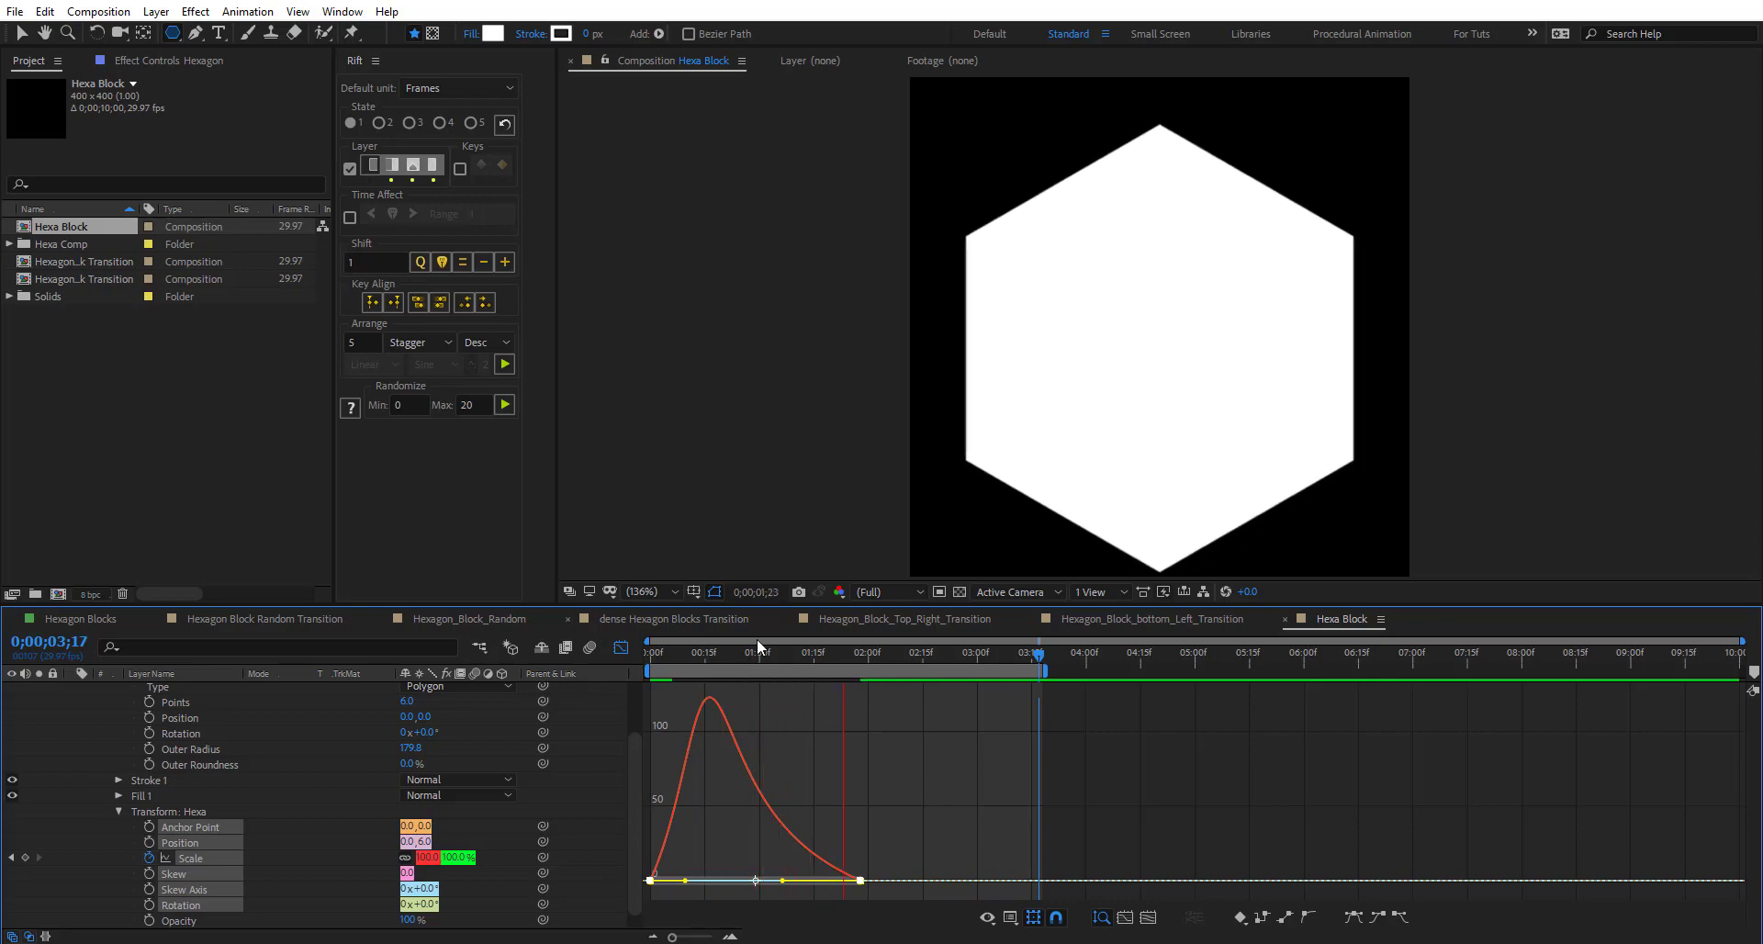
left_click(784, 658)
scroll(91, 744, "up", 3)
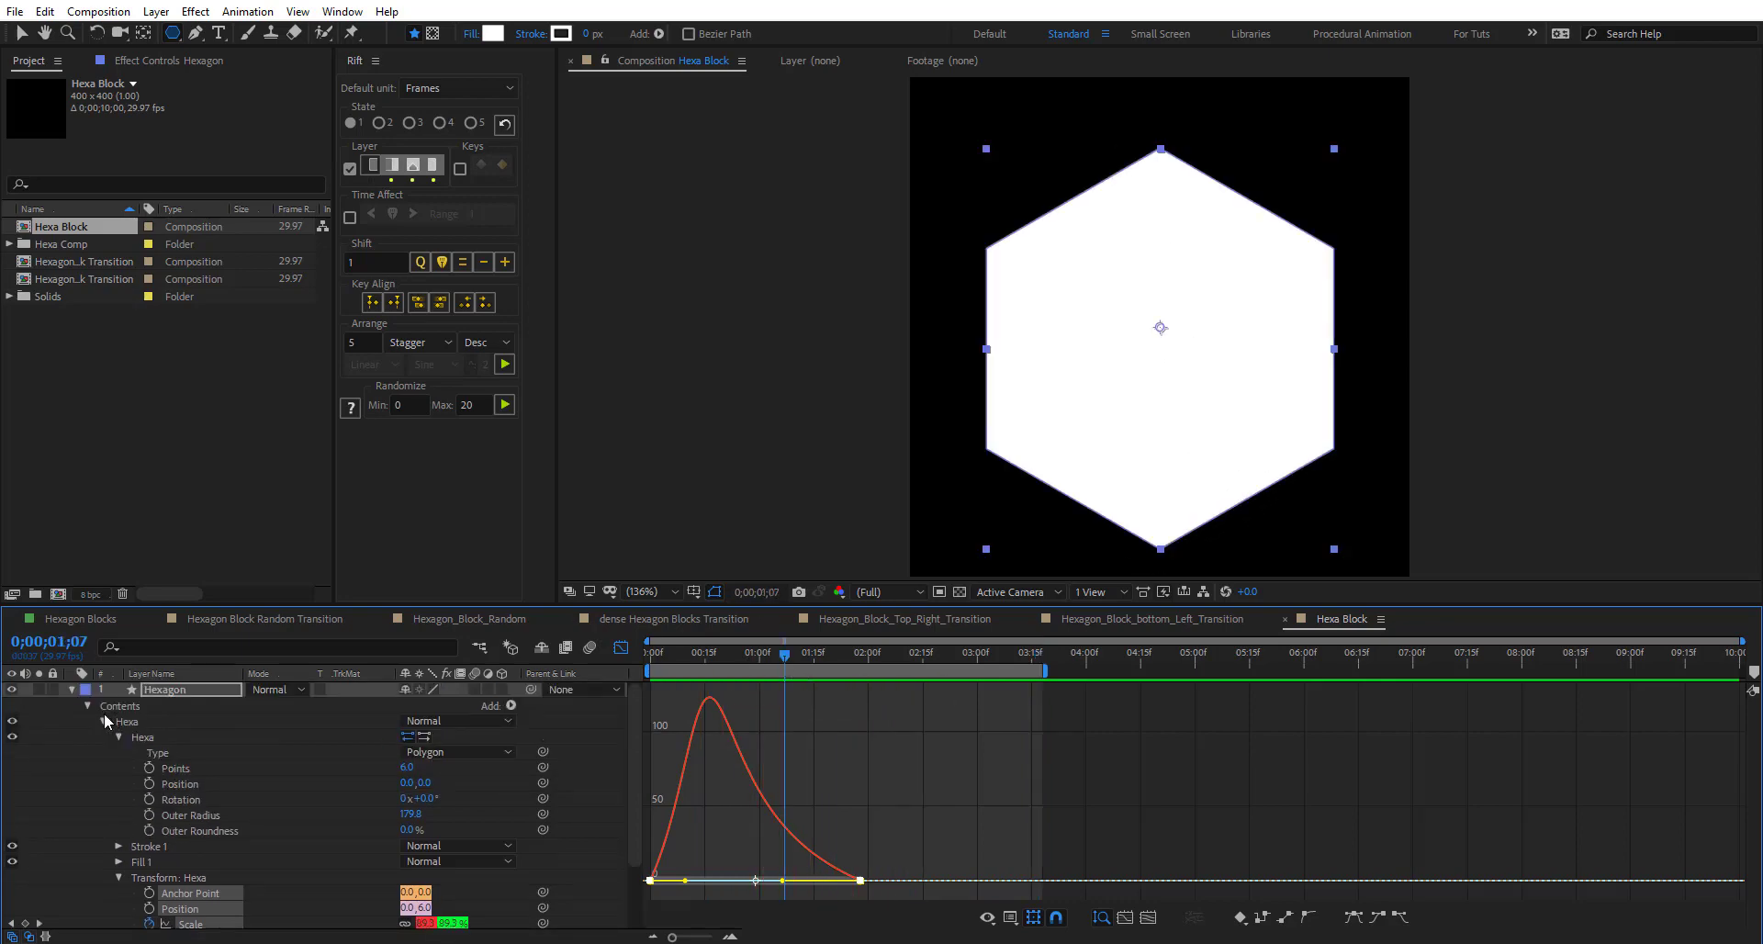
left_click(72, 689)
left_click(102, 764)
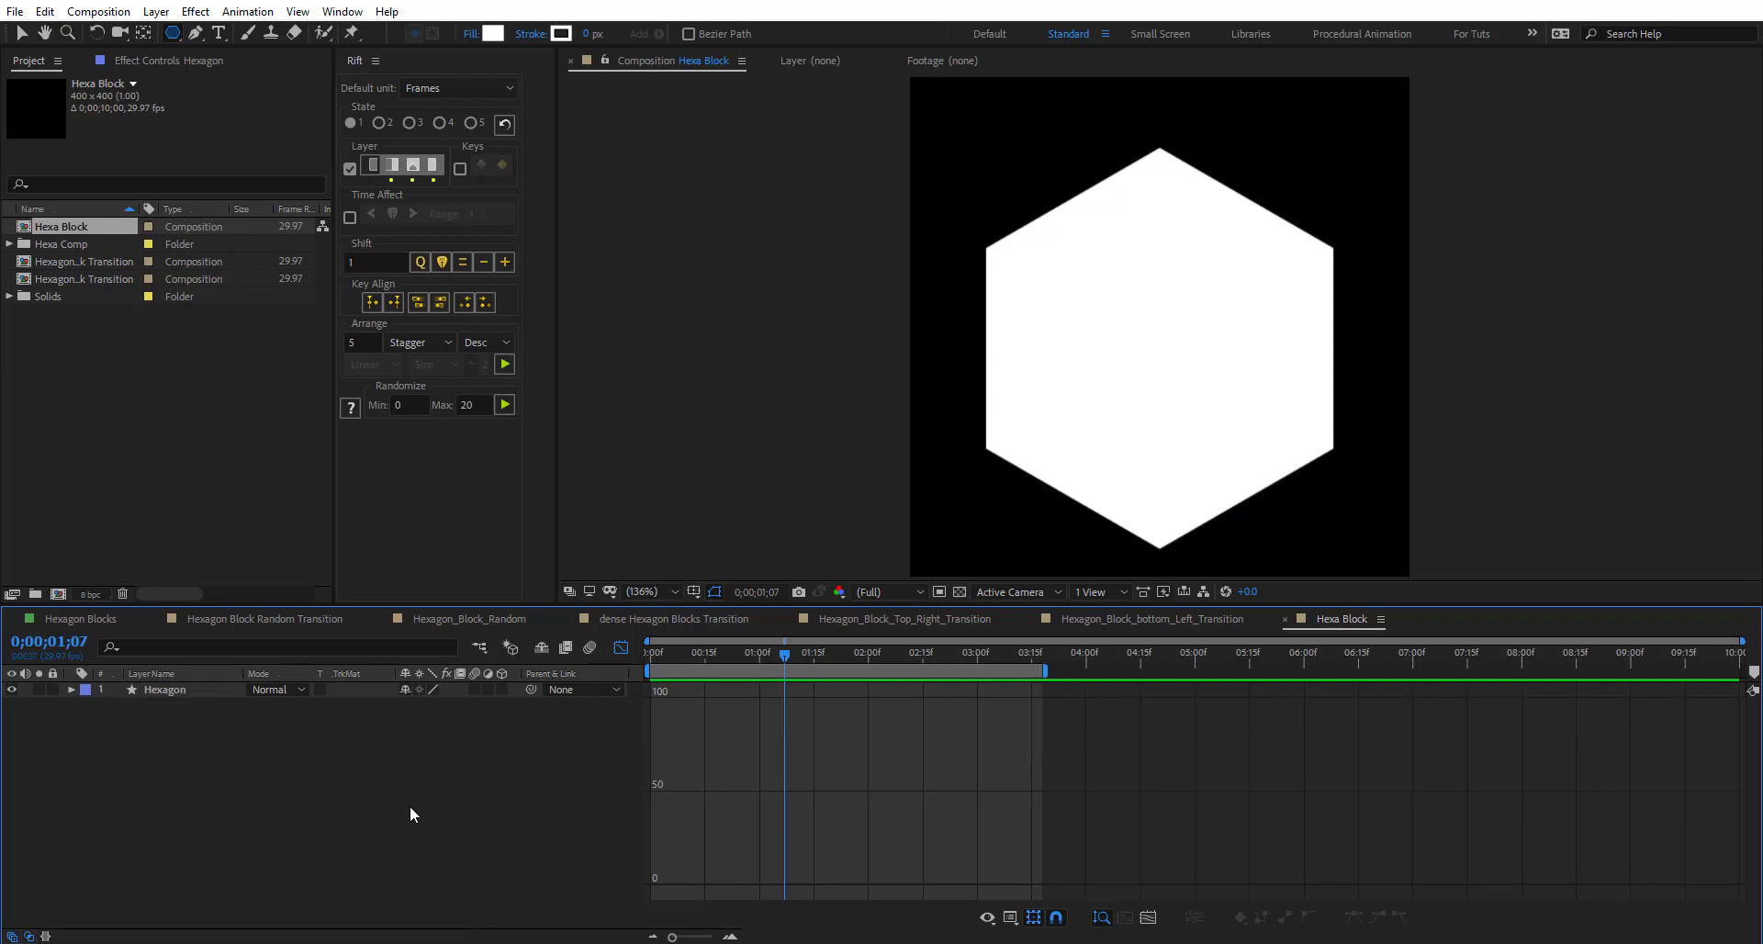
- Create a 1920 × 1080 composition named 'Hexagon_Block' from the HDTV 1080 29.97 preset
key("ctrl+k")
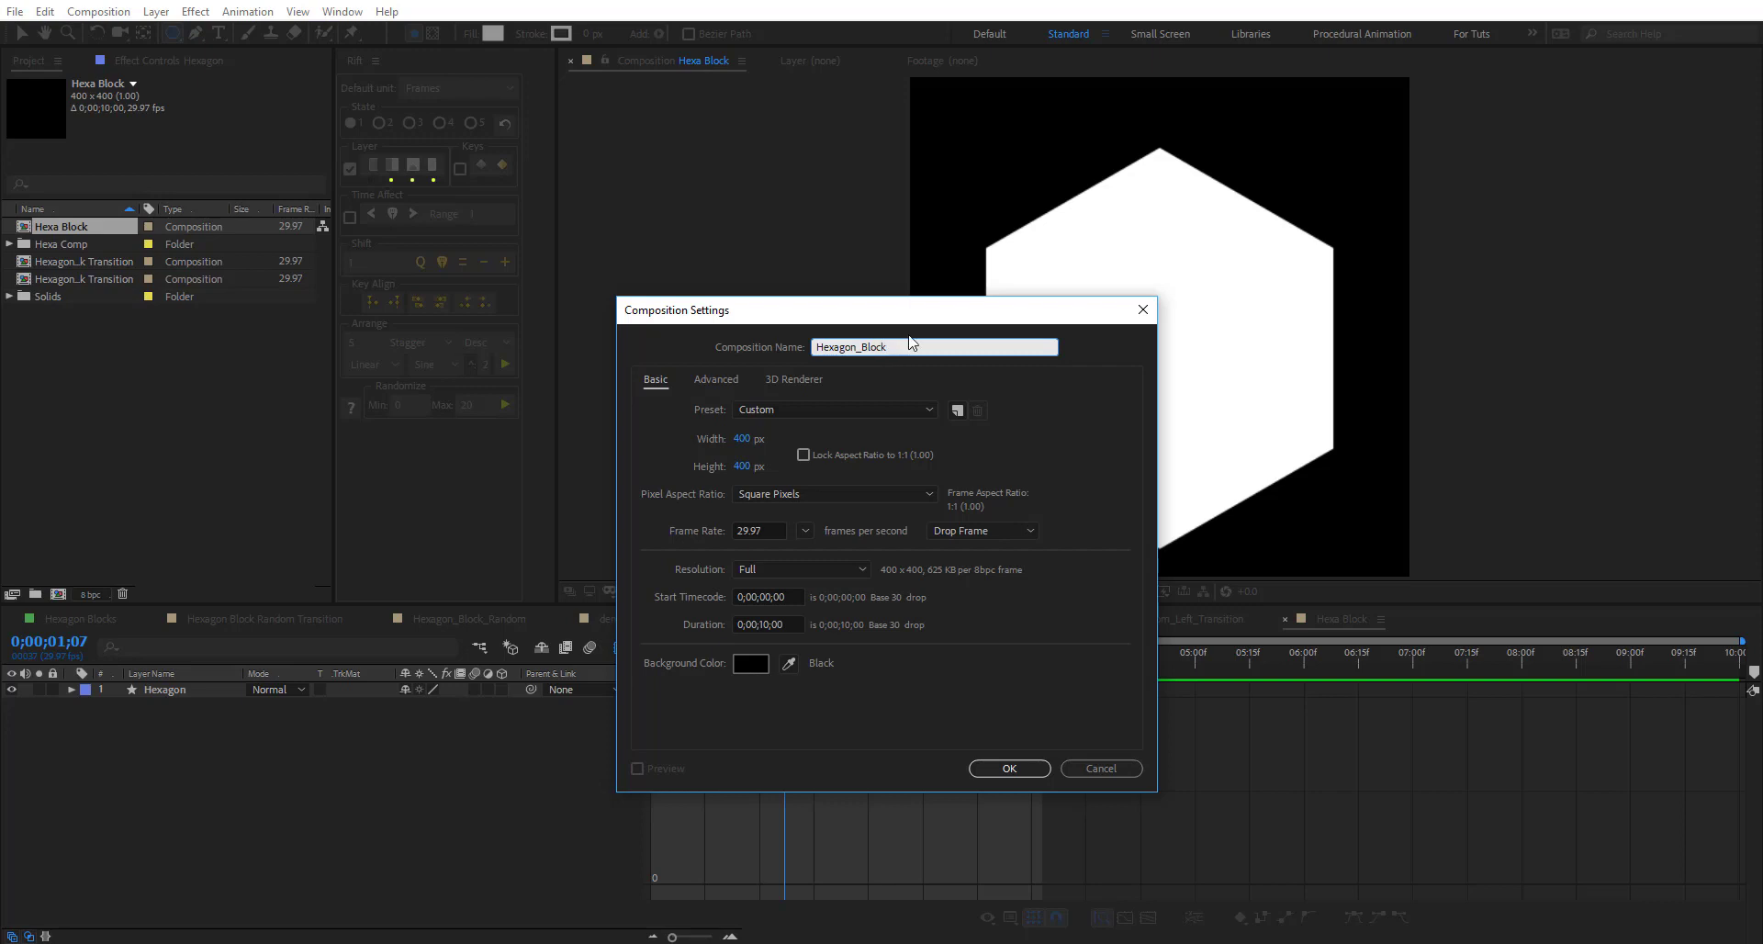
left_click(833, 411)
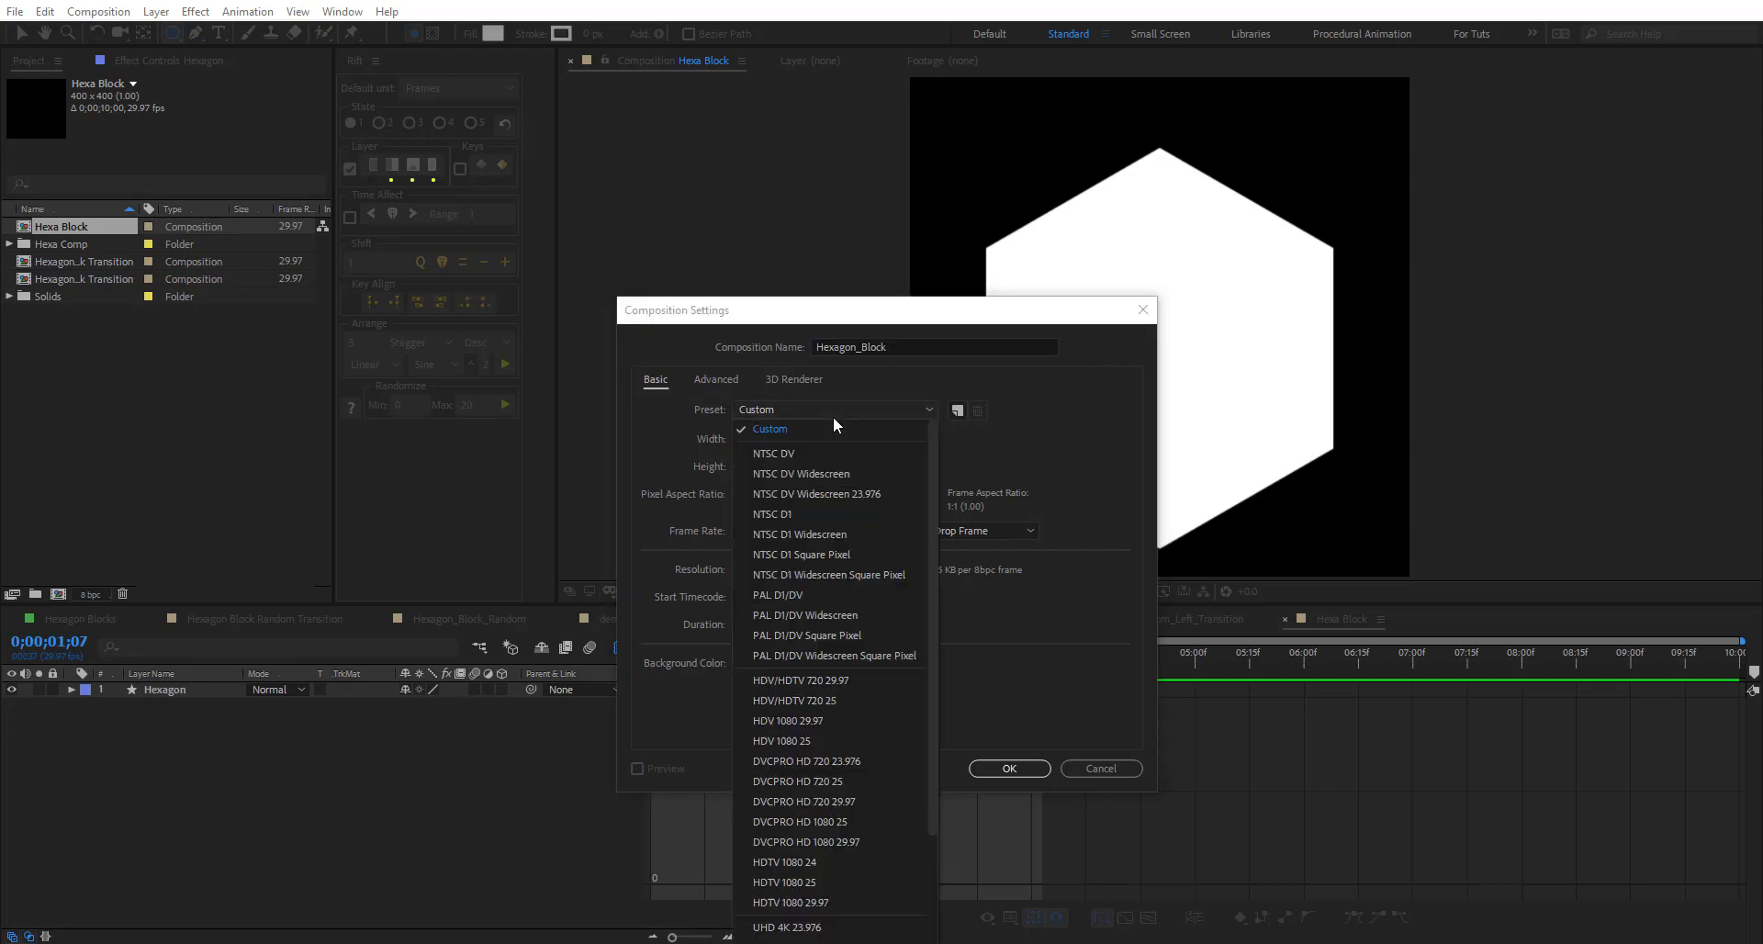
left_click(850, 903)
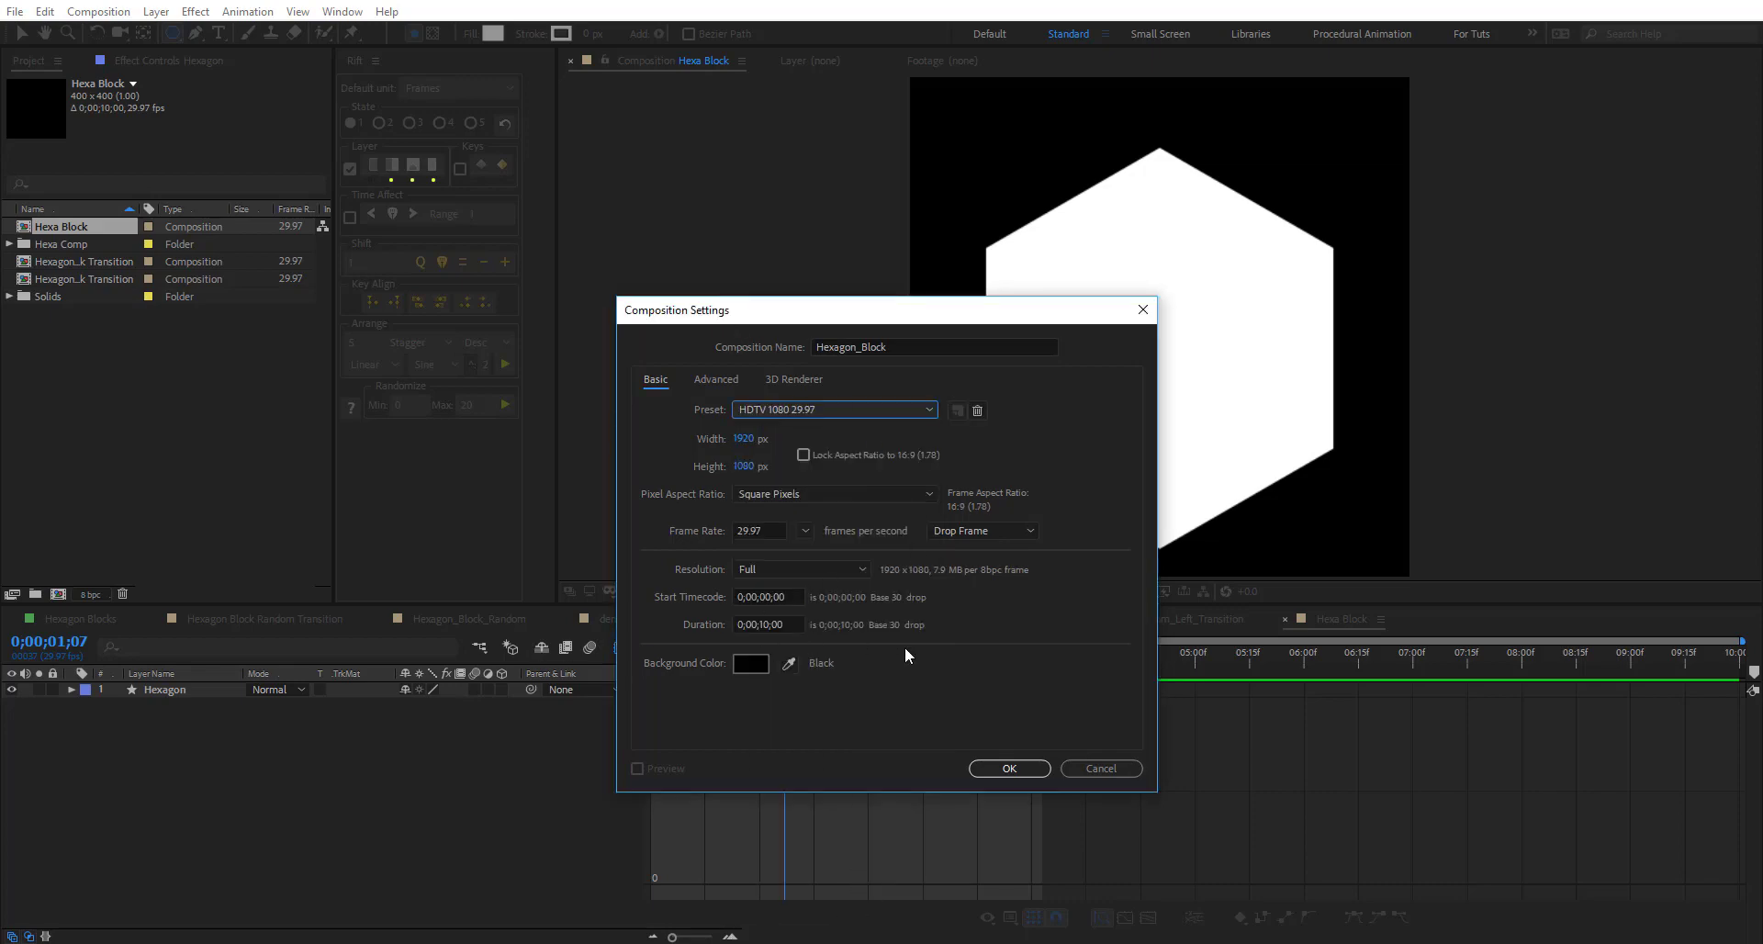
left_click(1009, 768)
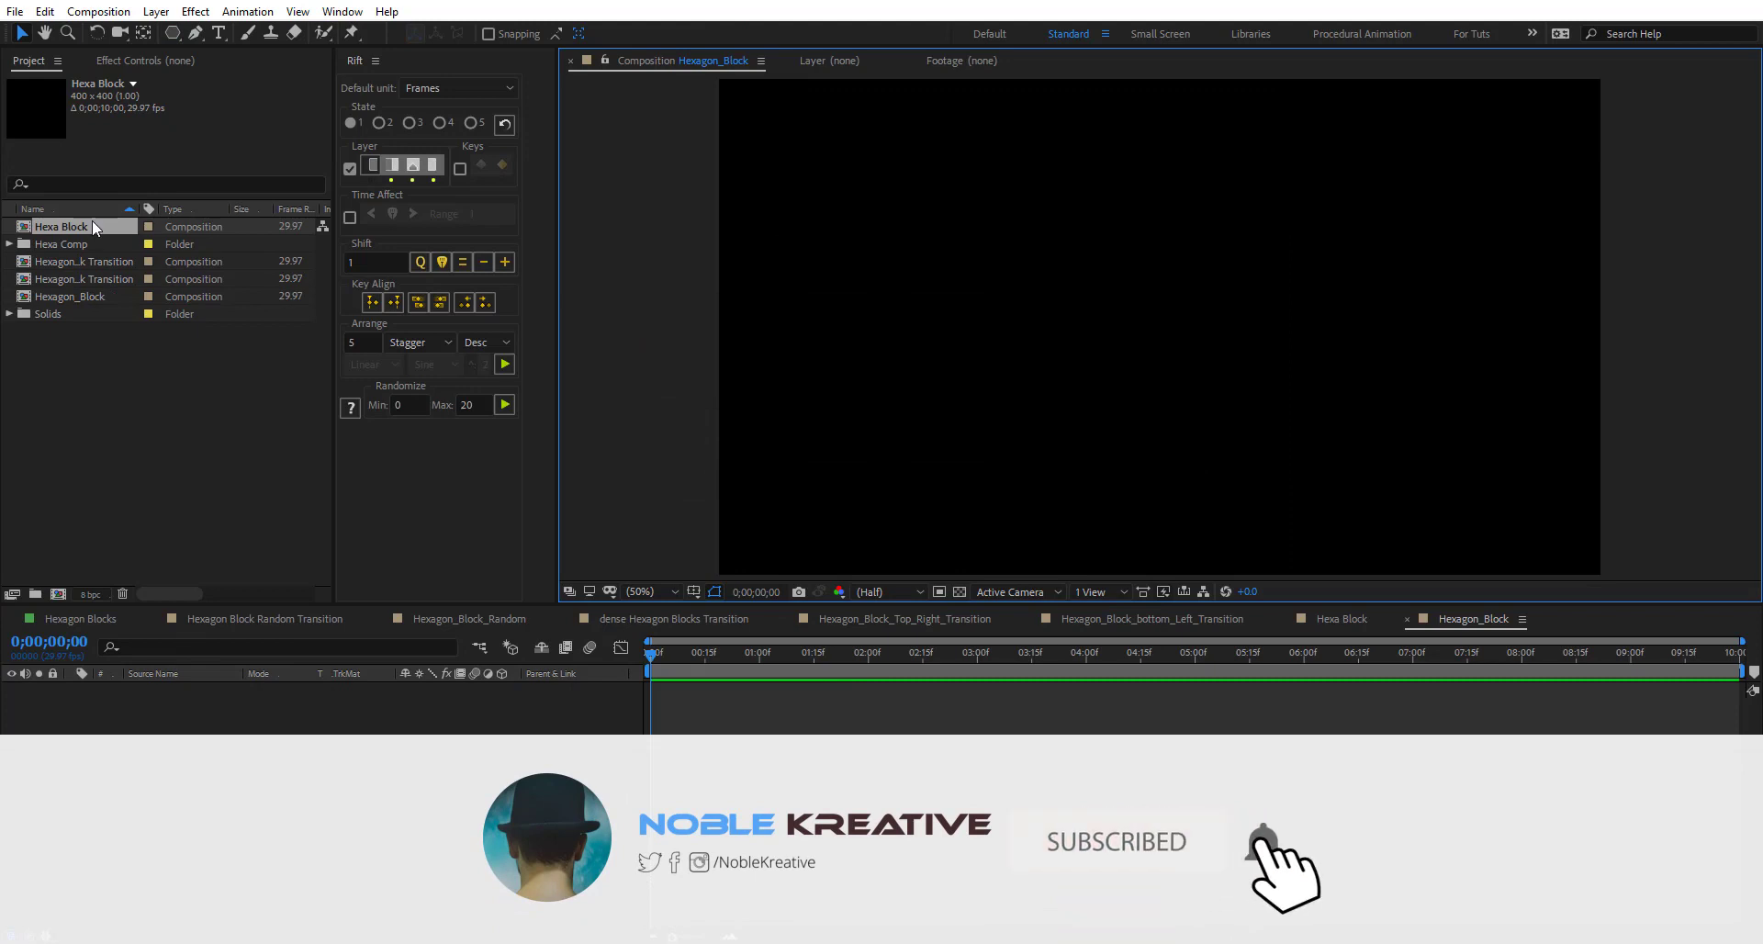
- Place the Hexa Block comp into Hexagon_Block and move its hexagon to the upper-left corner
left_click_drag(91, 225, 272, 735)
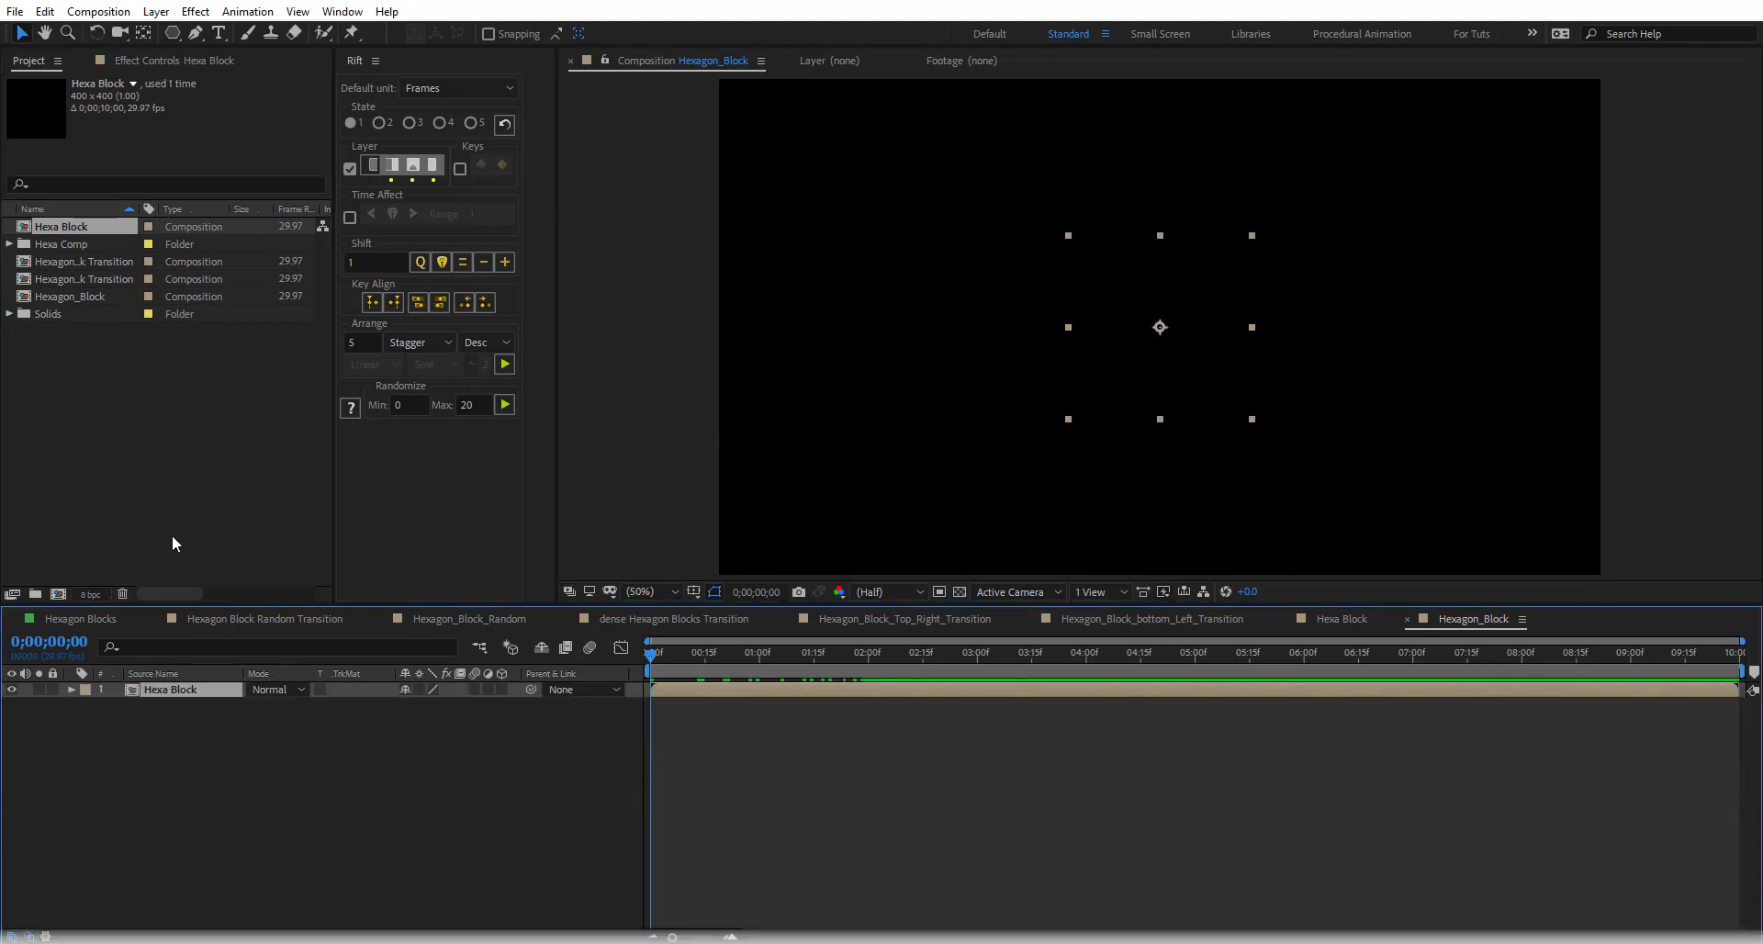
left_click_drag(781, 654, 861, 653)
scroll(912, 211, "up", 1)
left_click_drag(912, 211, 964, 414)
left_click_drag(1135, 476, 959, 401)
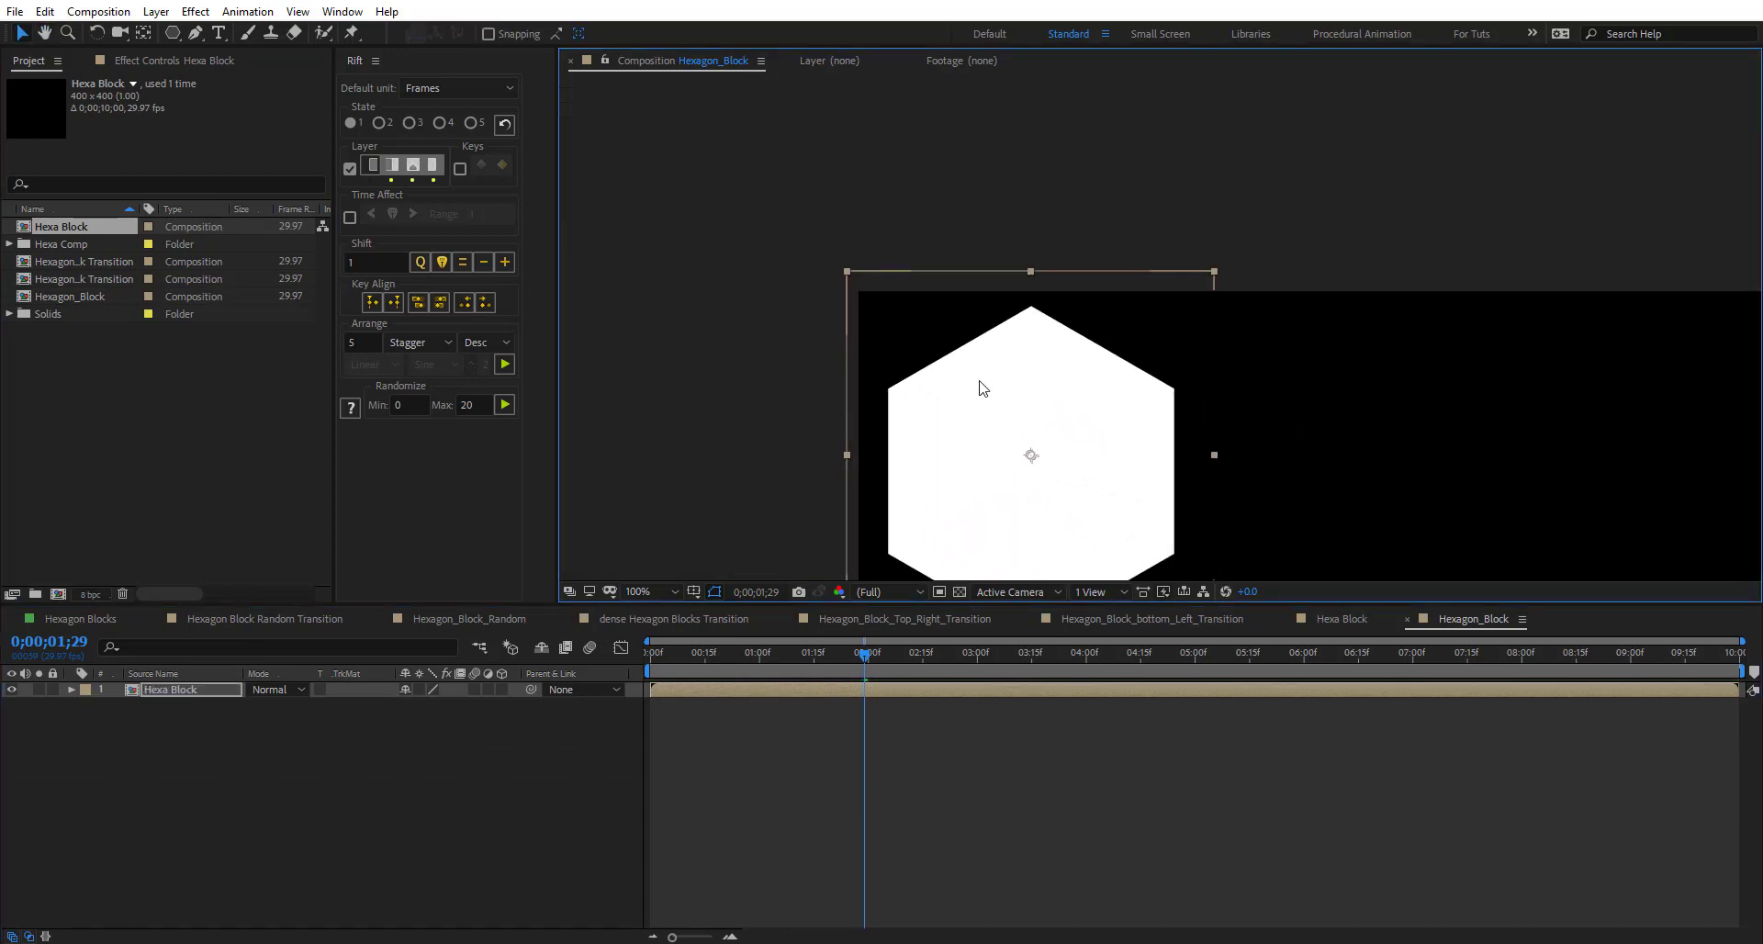
key("period")
left_click_drag(858, 385, 942, 324)
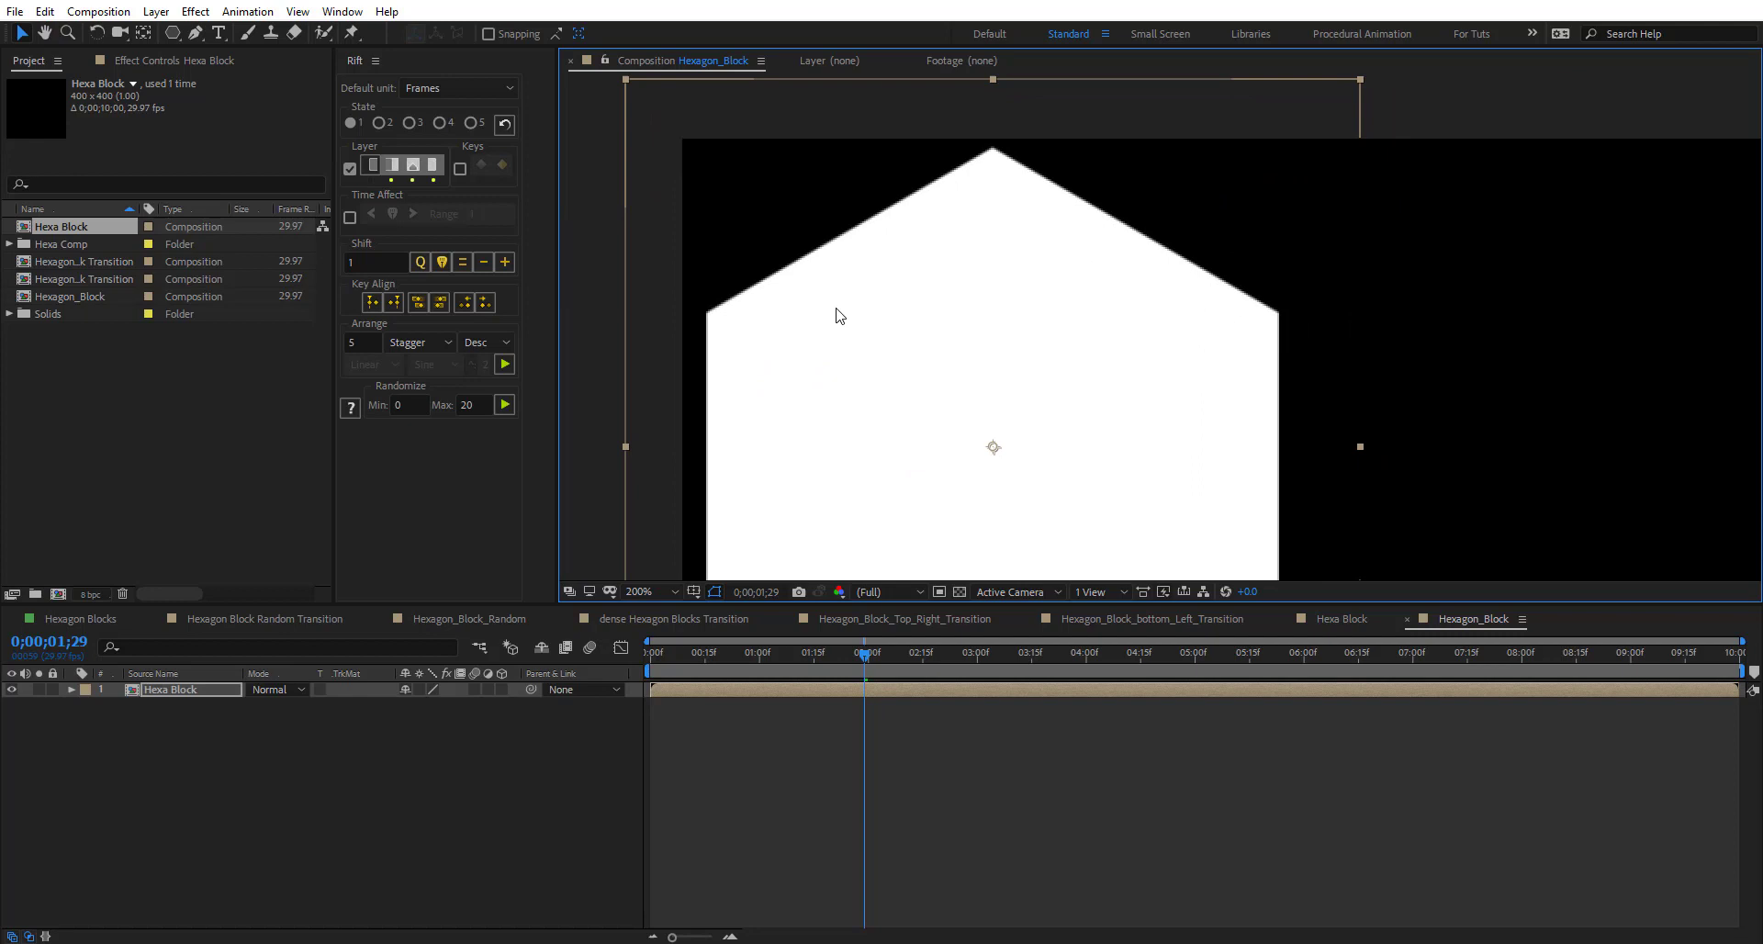
scroll(835, 315, "up", 3)
key("v")
left_click_drag(945, 327, 945, 292)
left_click_drag(807, 386, 980, 453)
scroll(943, 447, "down", 6)
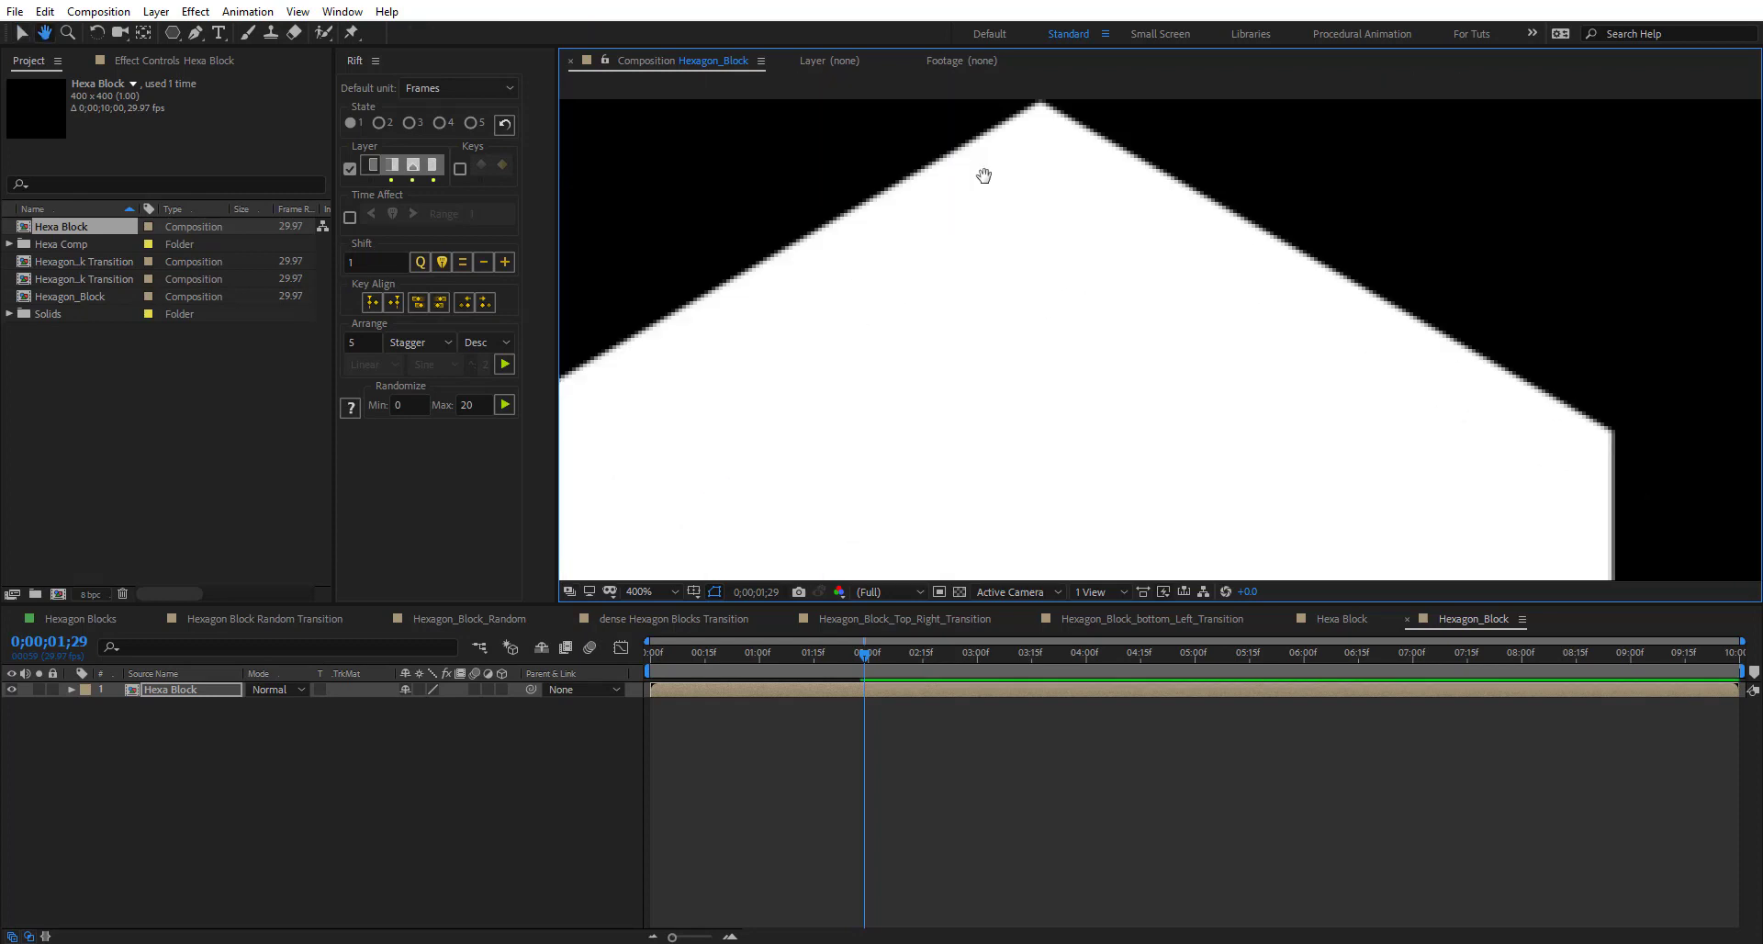
left_click_drag(955, 335, 796, 307)
left_click(832, 784)
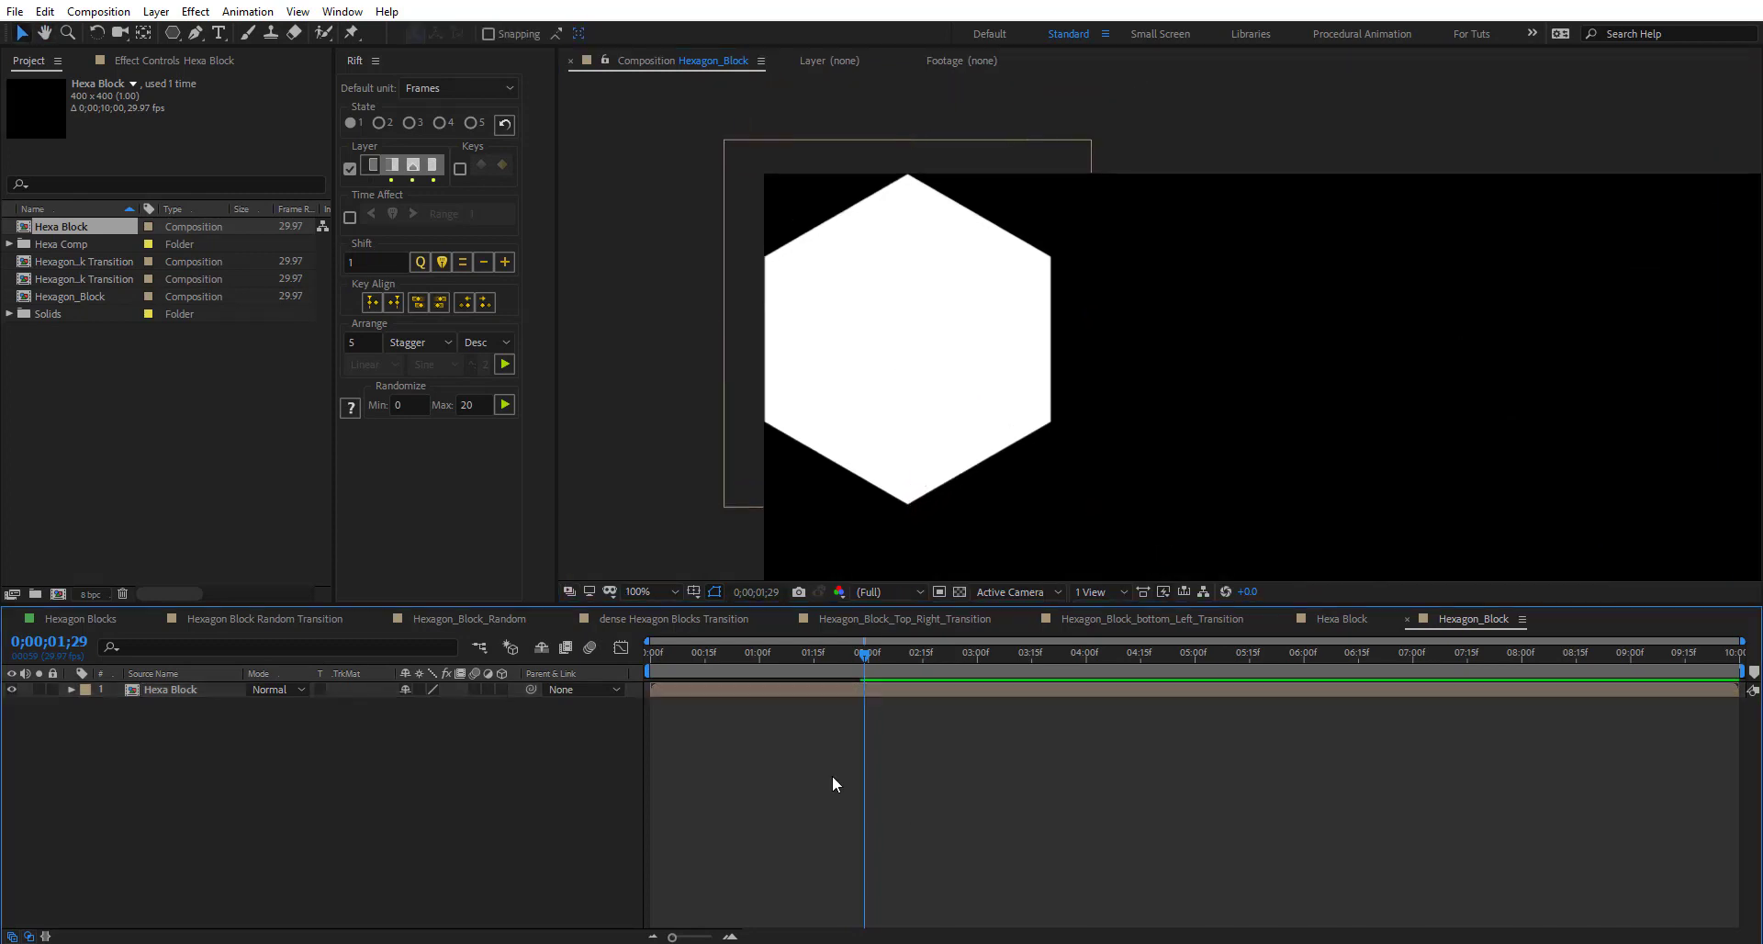
- Duplicate the Hexa Block layer, show both Positions, and drag the copy right beside the first
left_click_drag(731, 648, 929, 655)
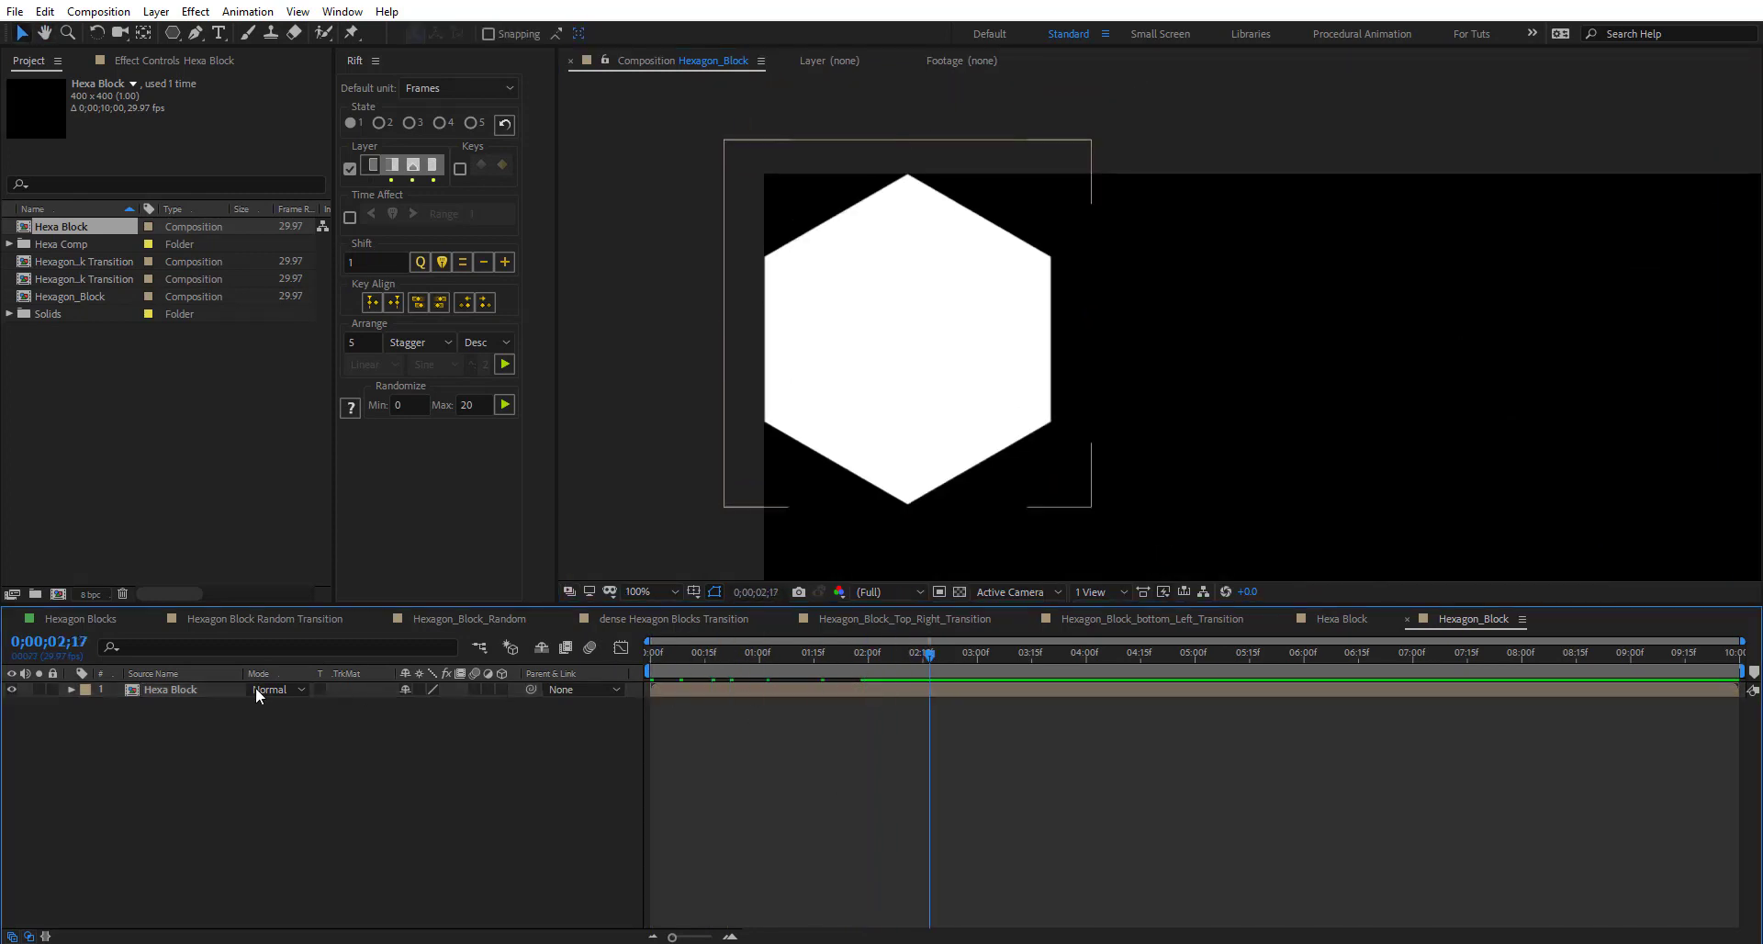
left_click(184, 691)
key("ctrl+d")
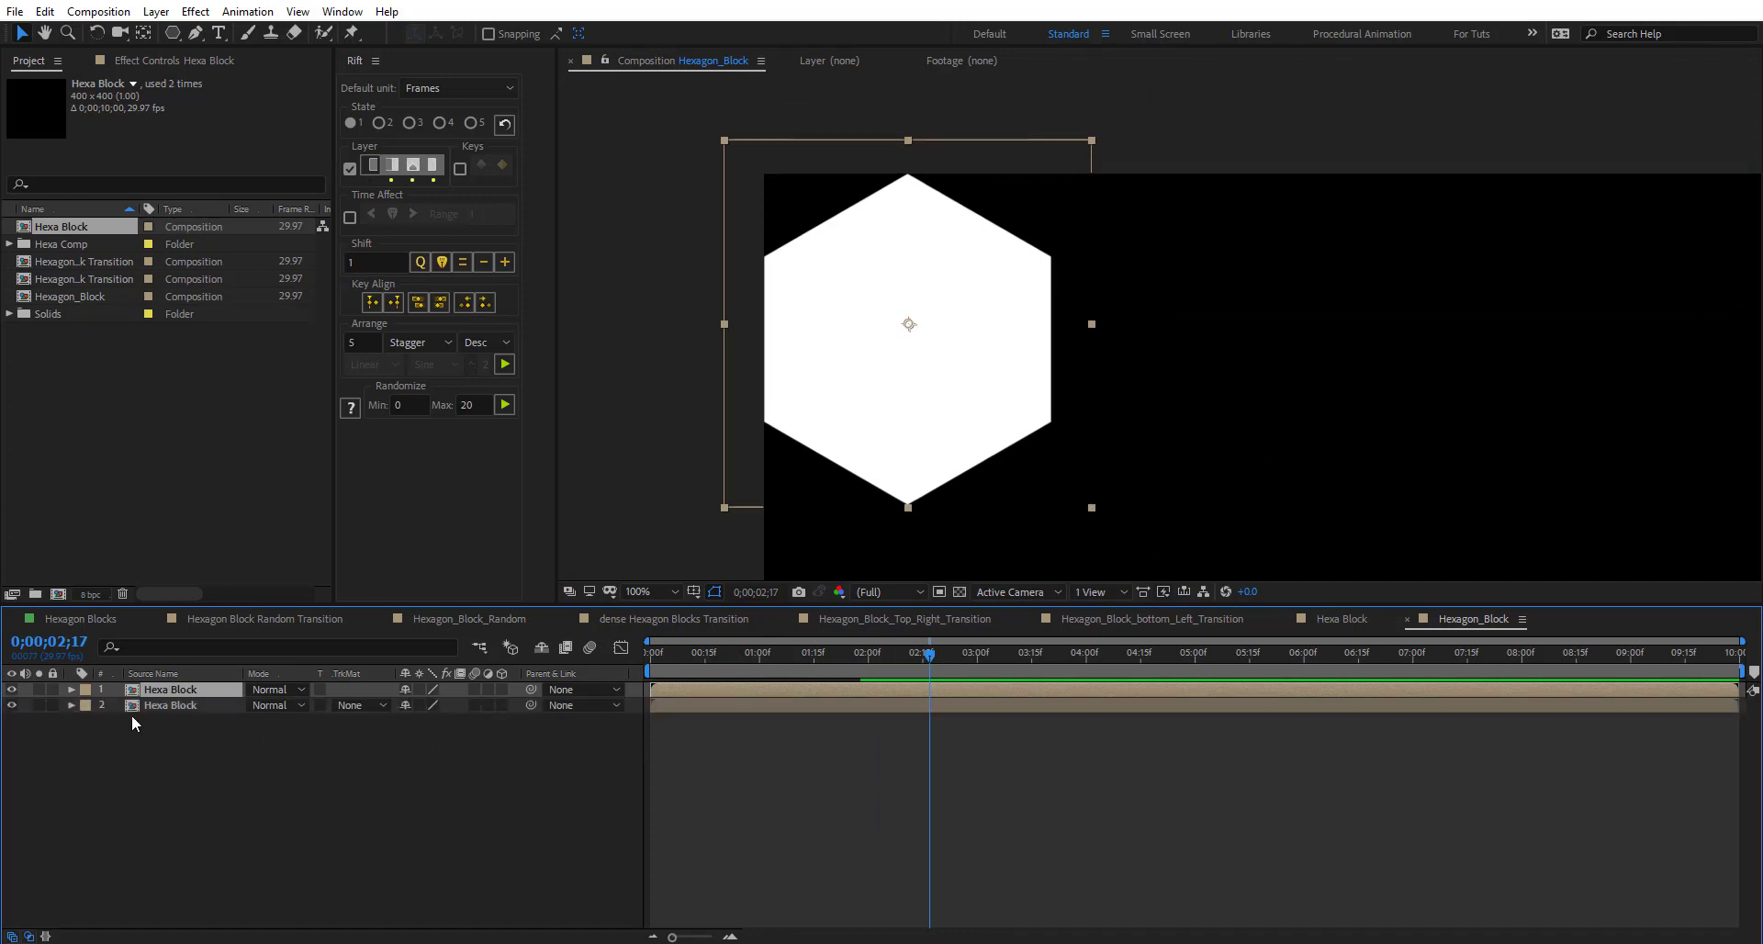
left_click(156, 705, "shift")
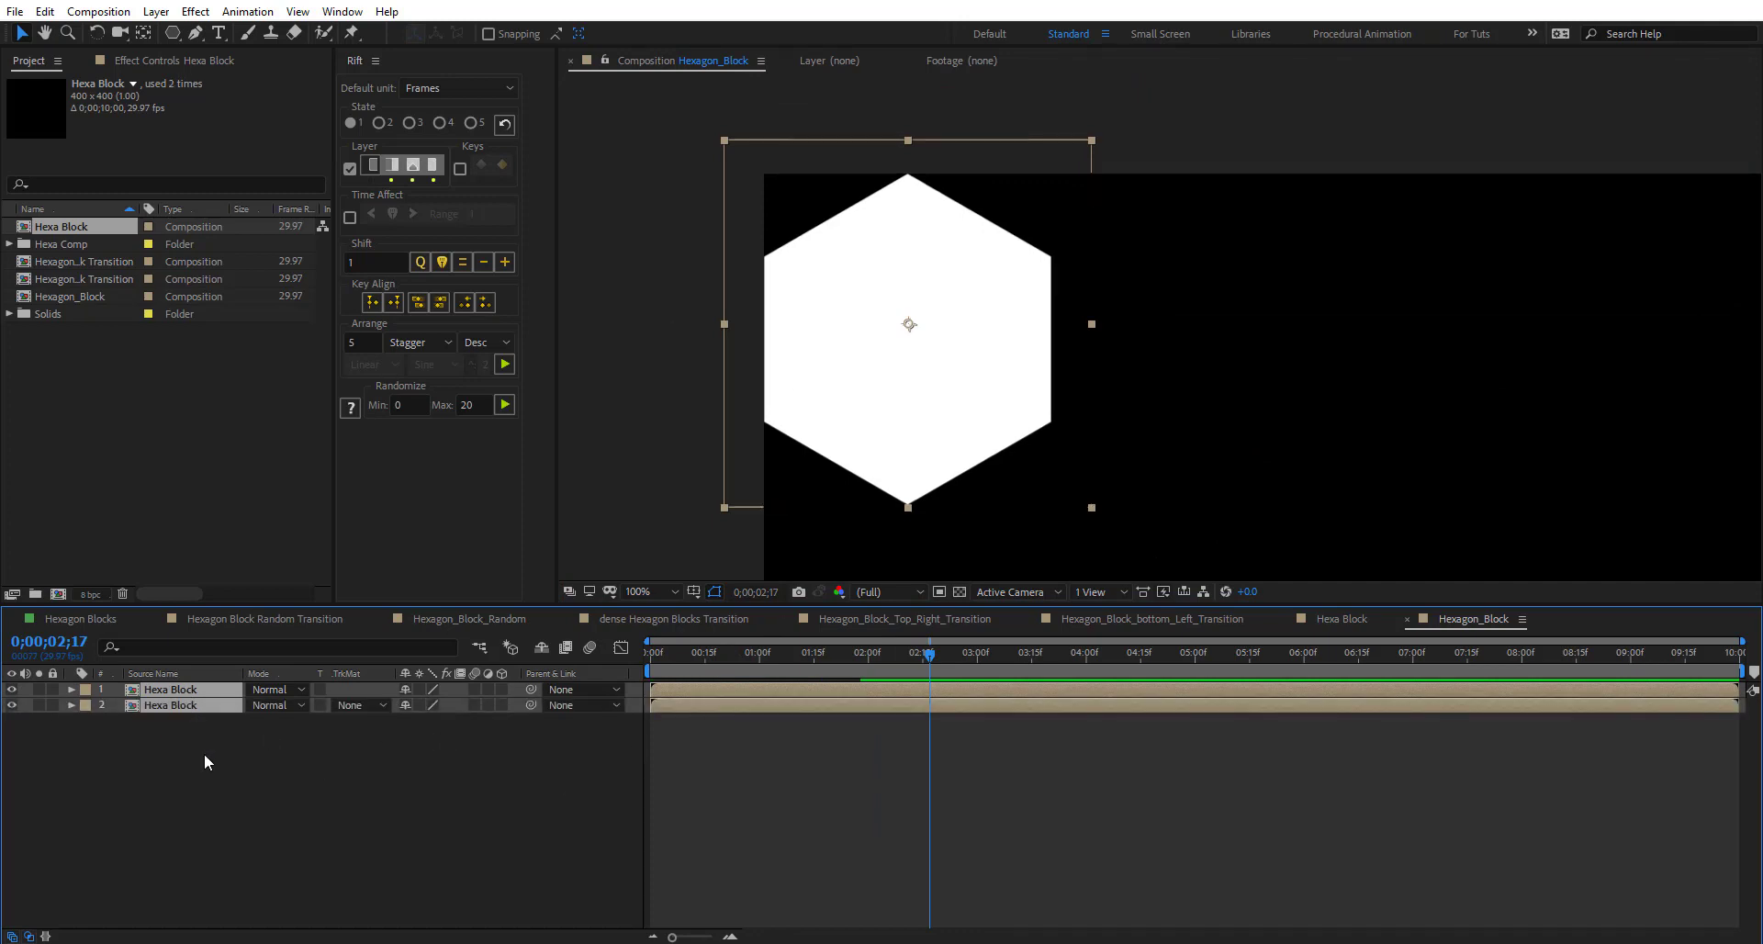
key("p")
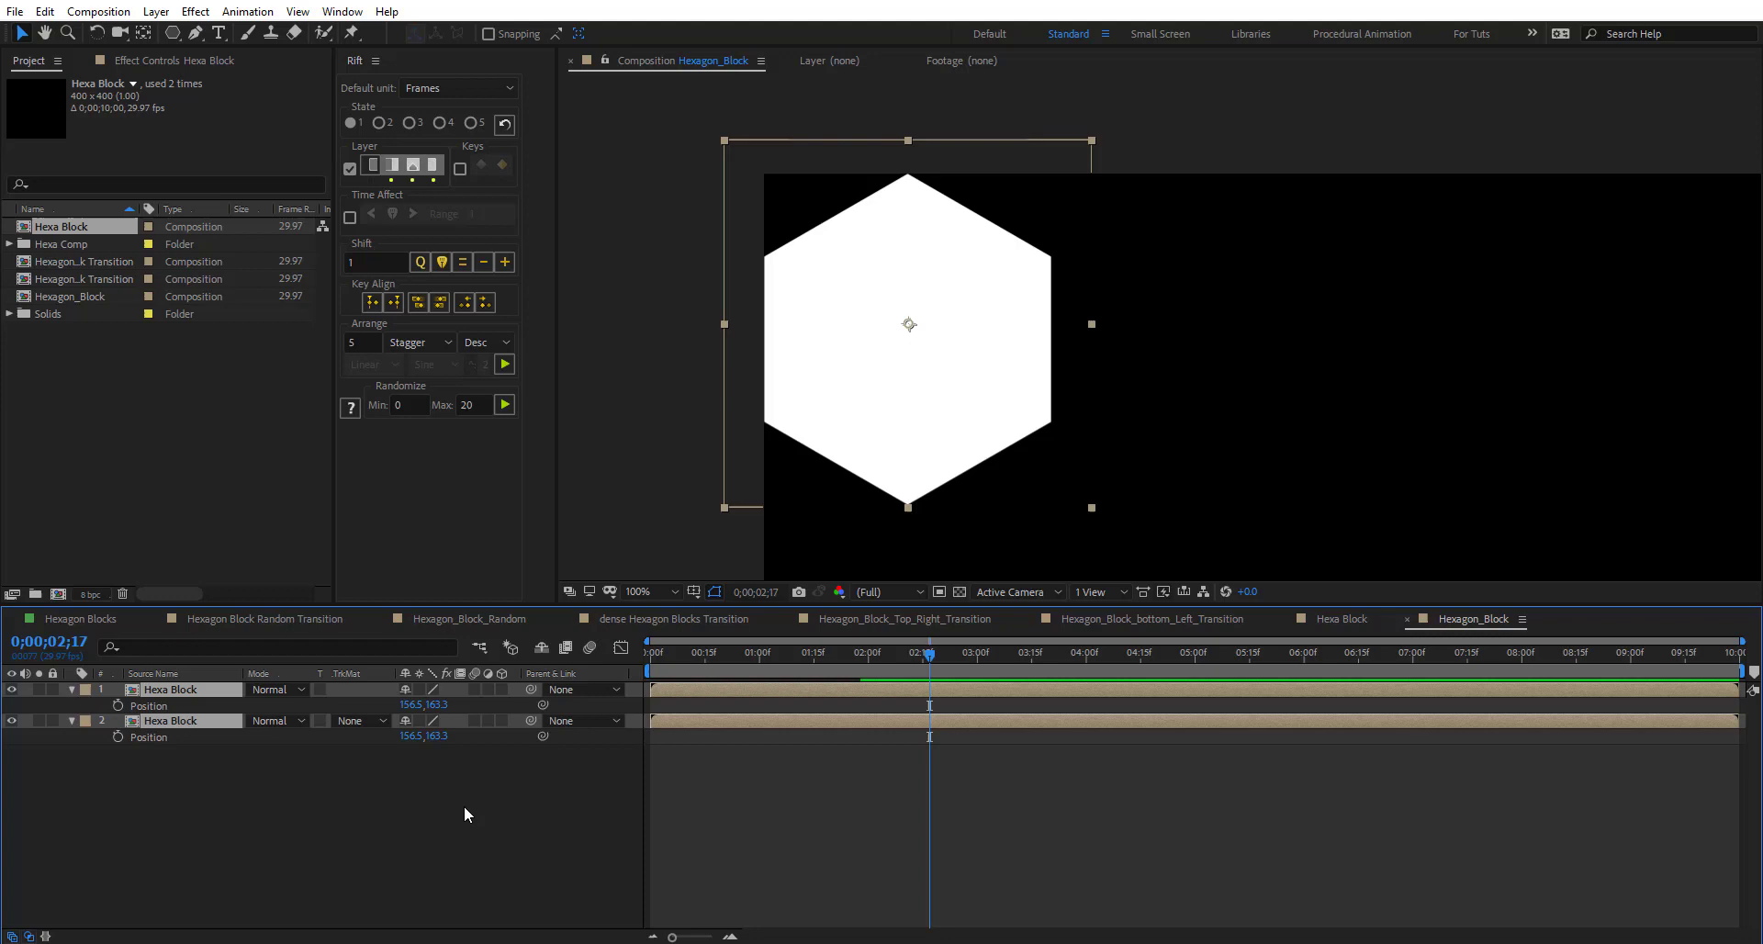
left_click(445, 776)
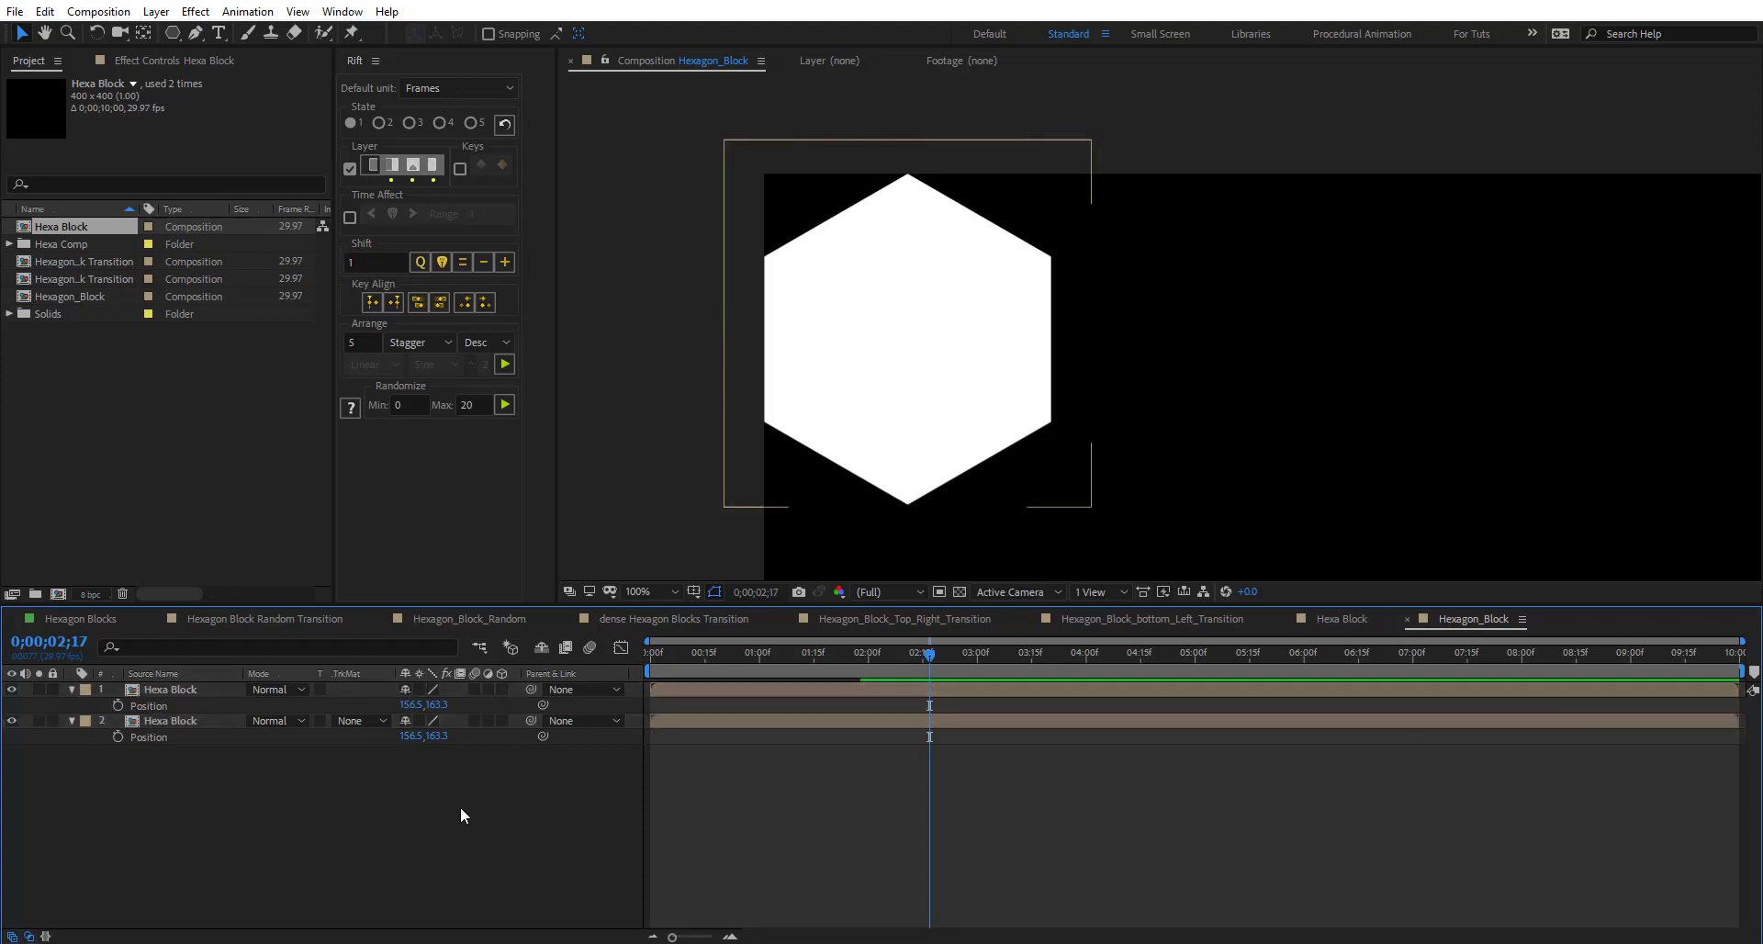
left_click(180, 716)
left_click(187, 675)
left_click(383, 764)
left_click(199, 727)
left_click(898, 332)
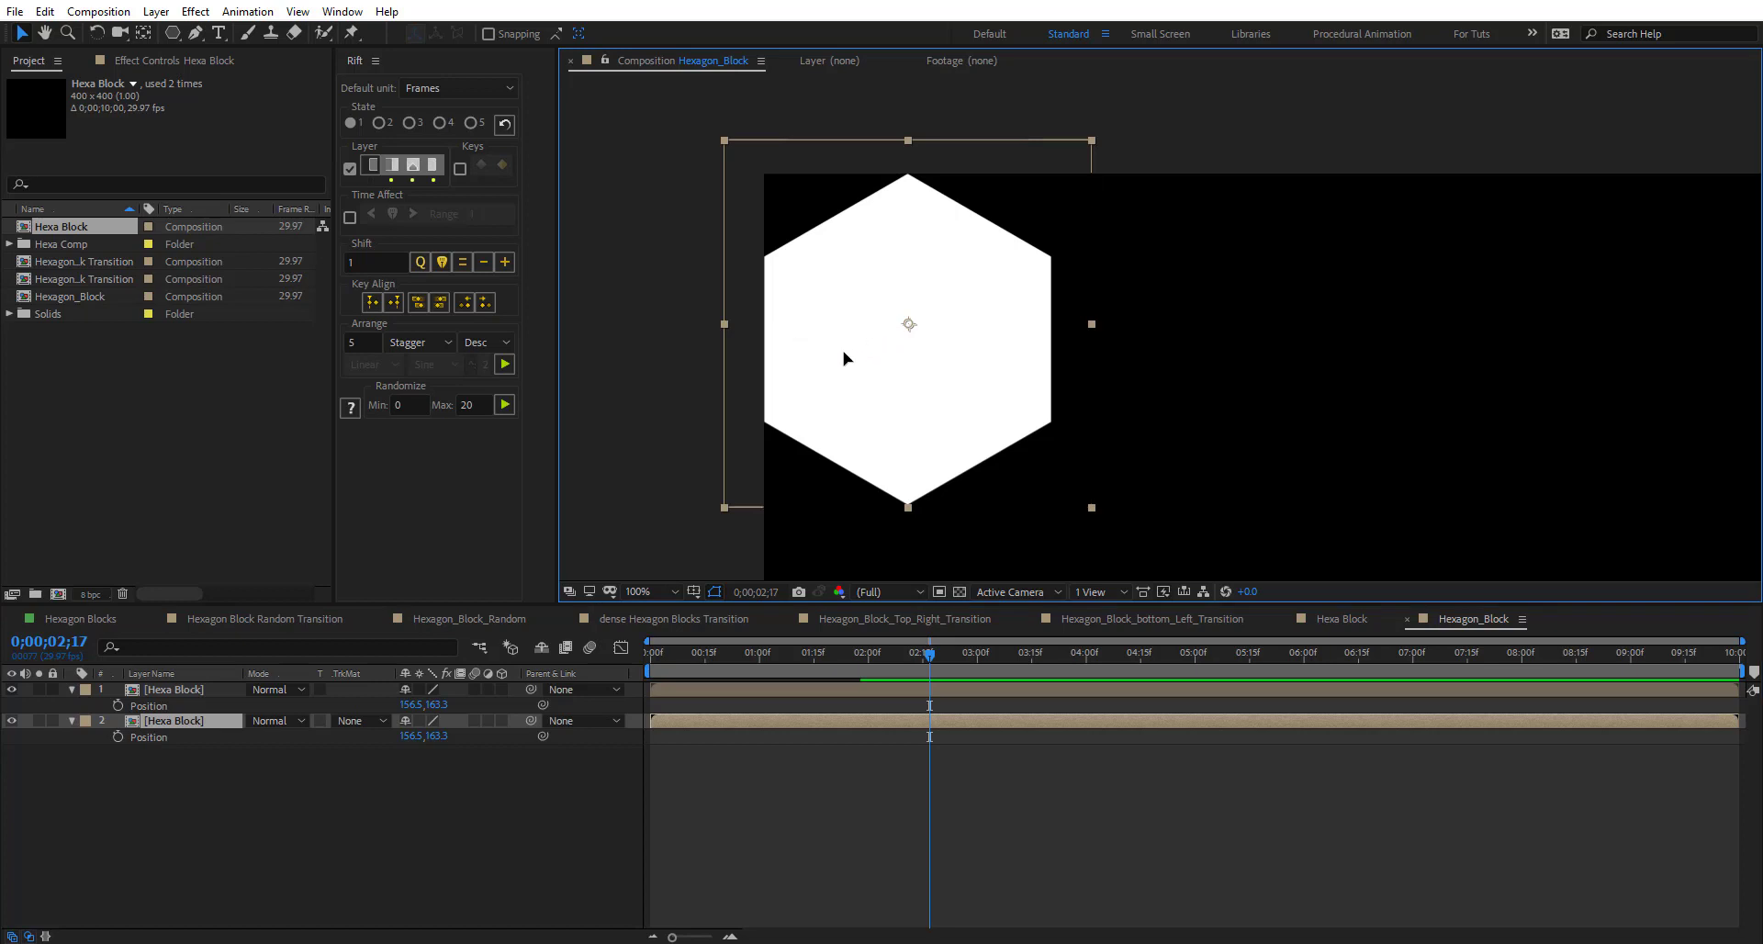
left_click_drag(859, 354, 1122, 356)
key("Left")
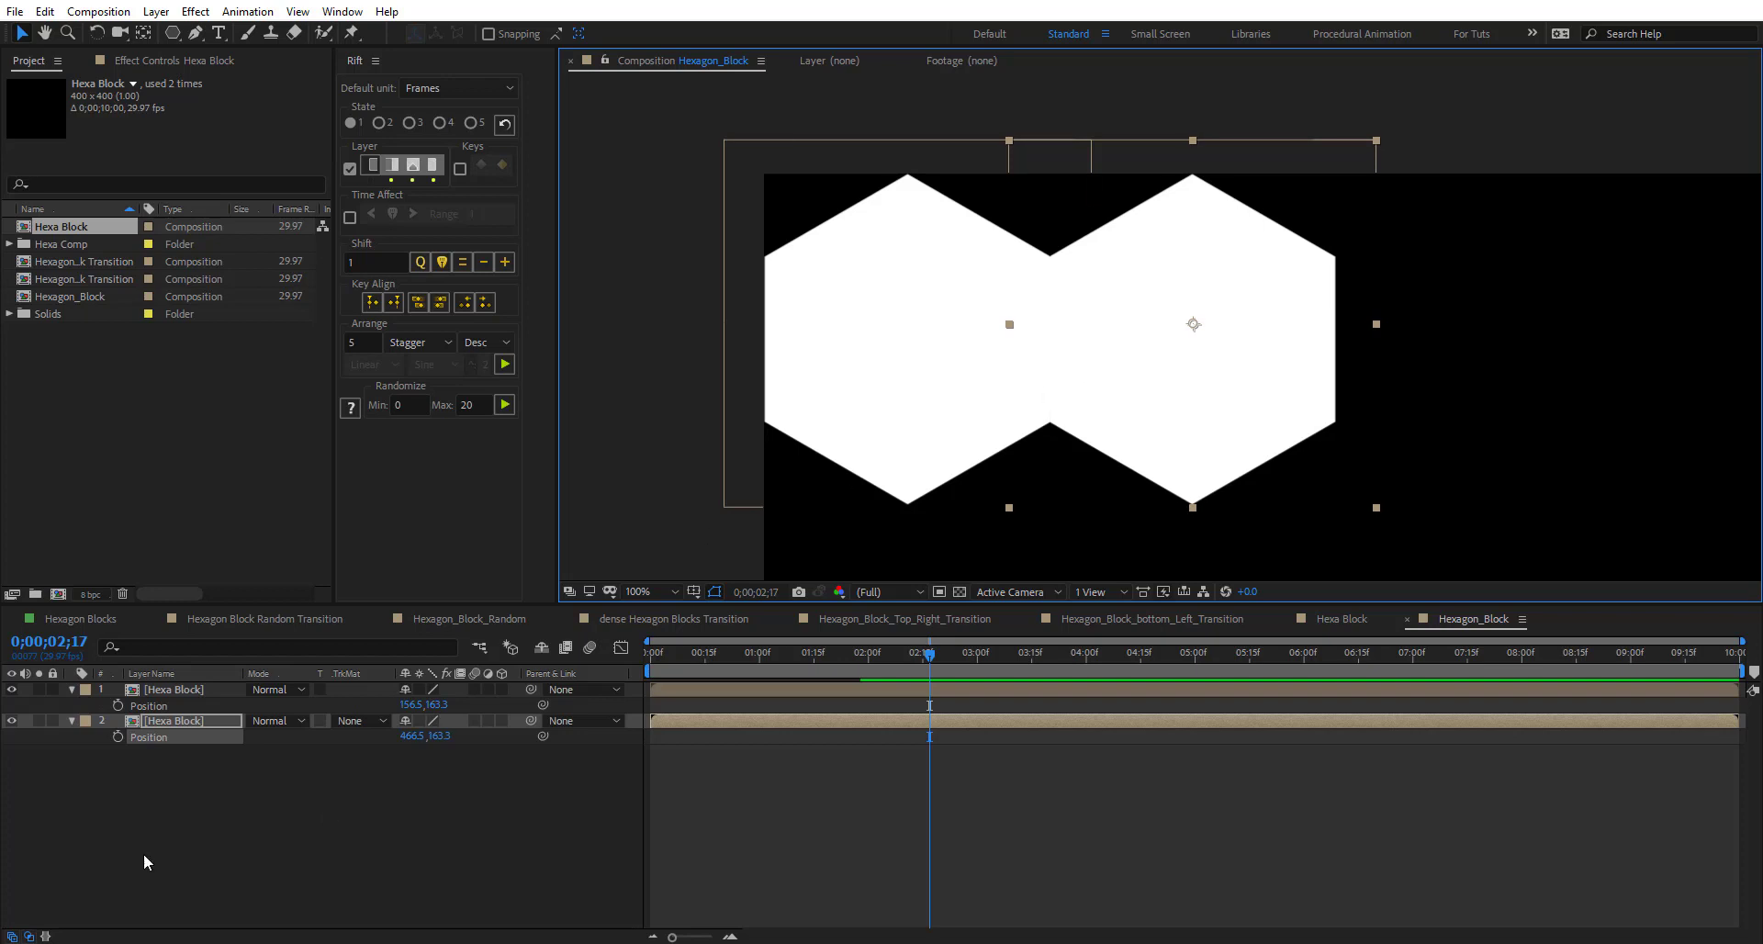
left_click(327, 779)
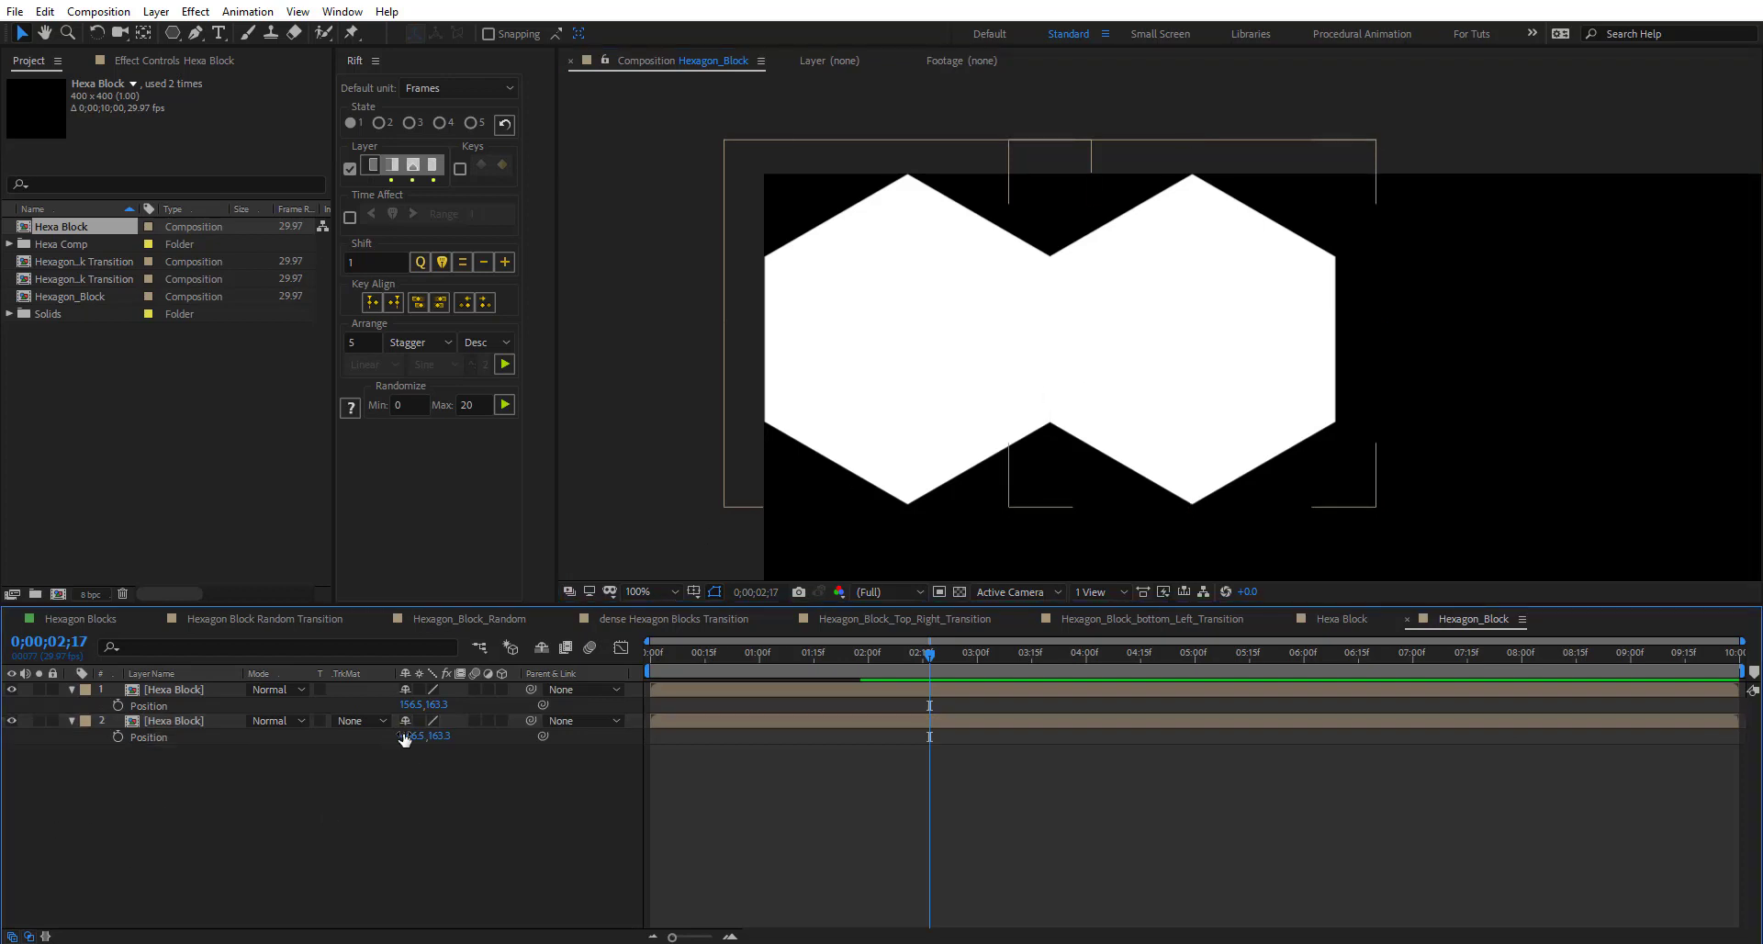
- Set the second layer's Position X to 466.5 and hide the first hexagon layer
left_click(415, 704)
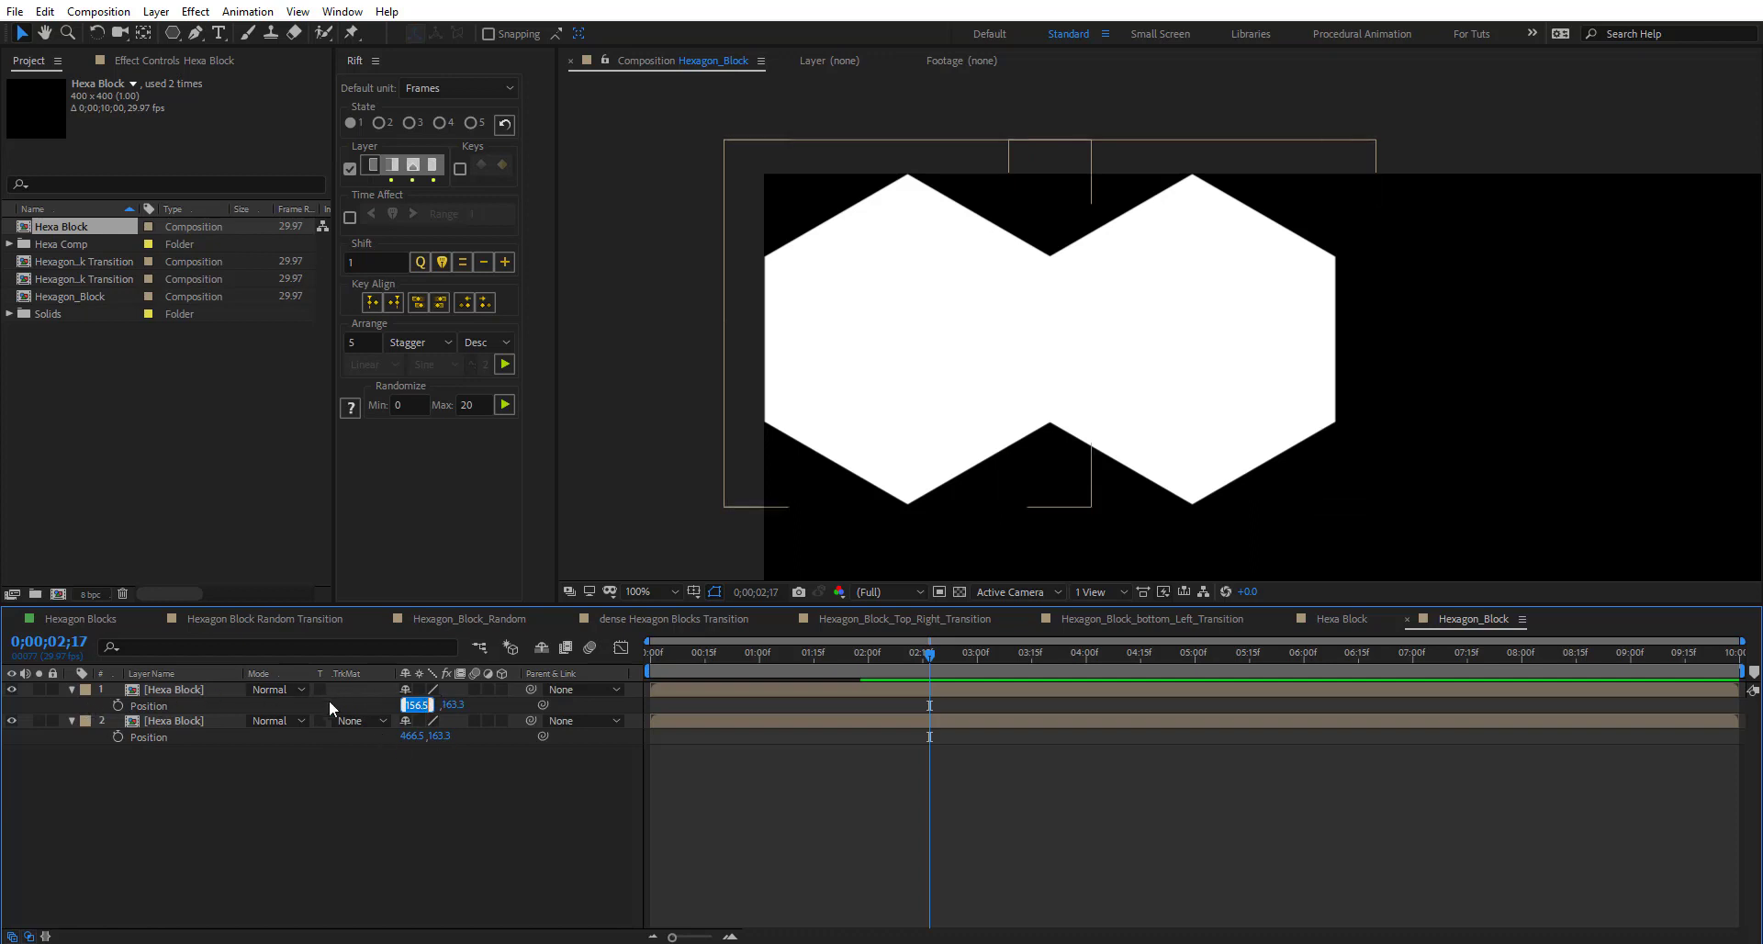
left_click(410, 735)
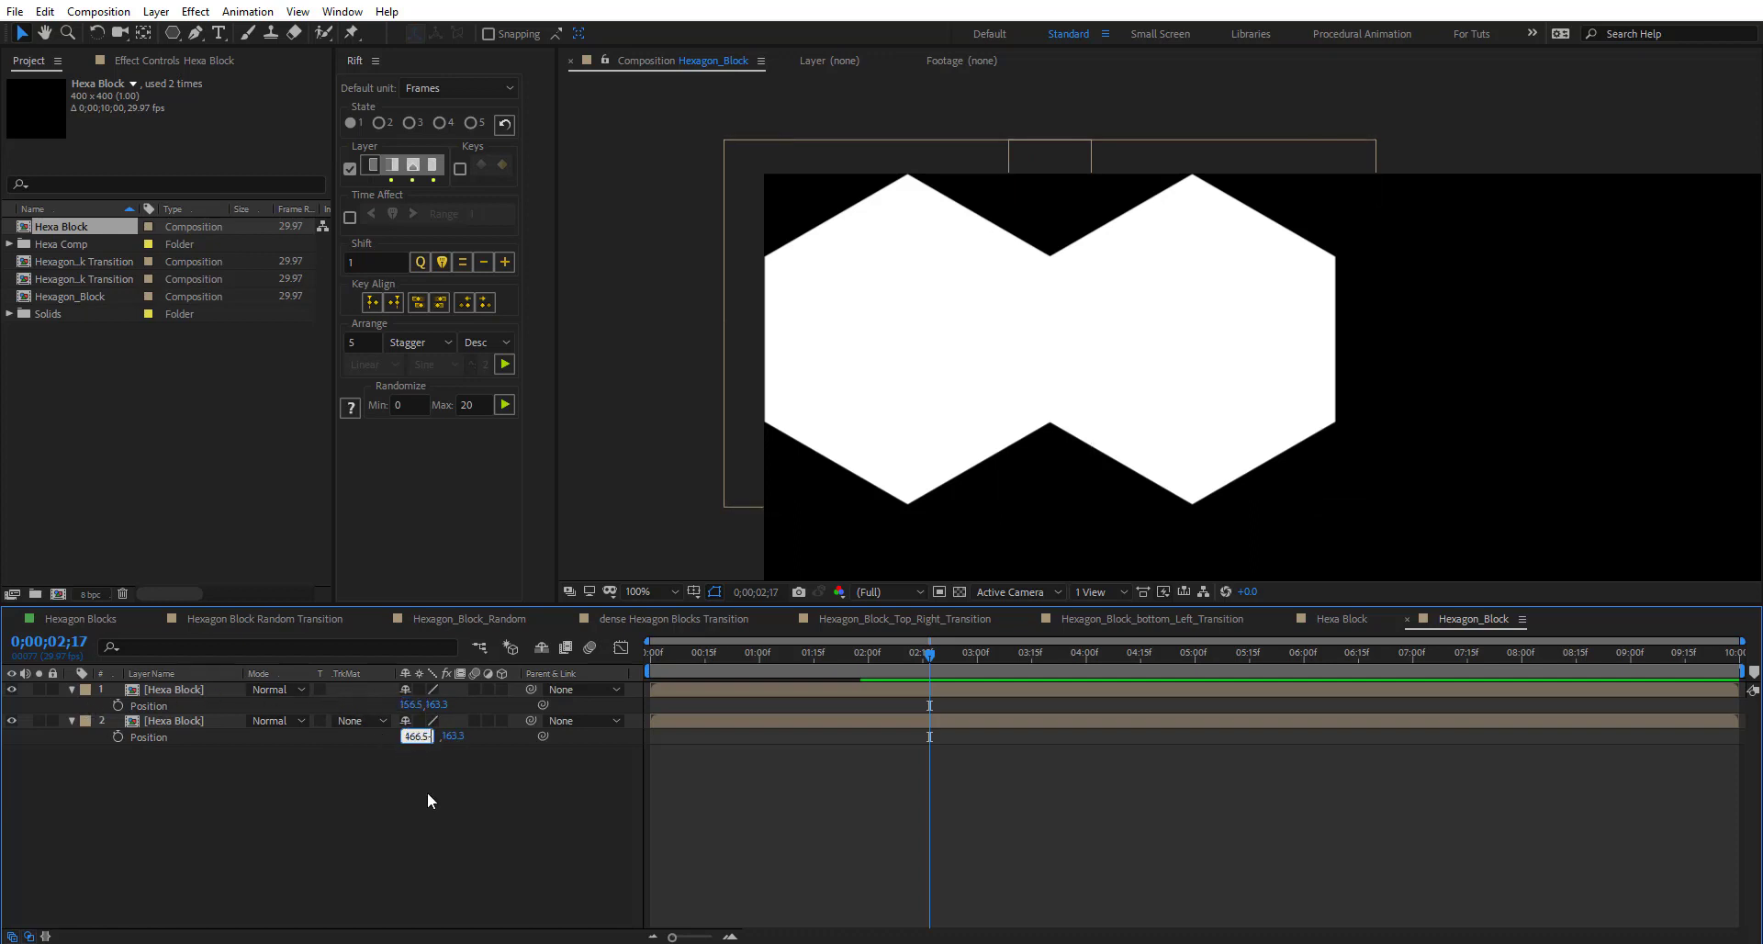
key("Return")
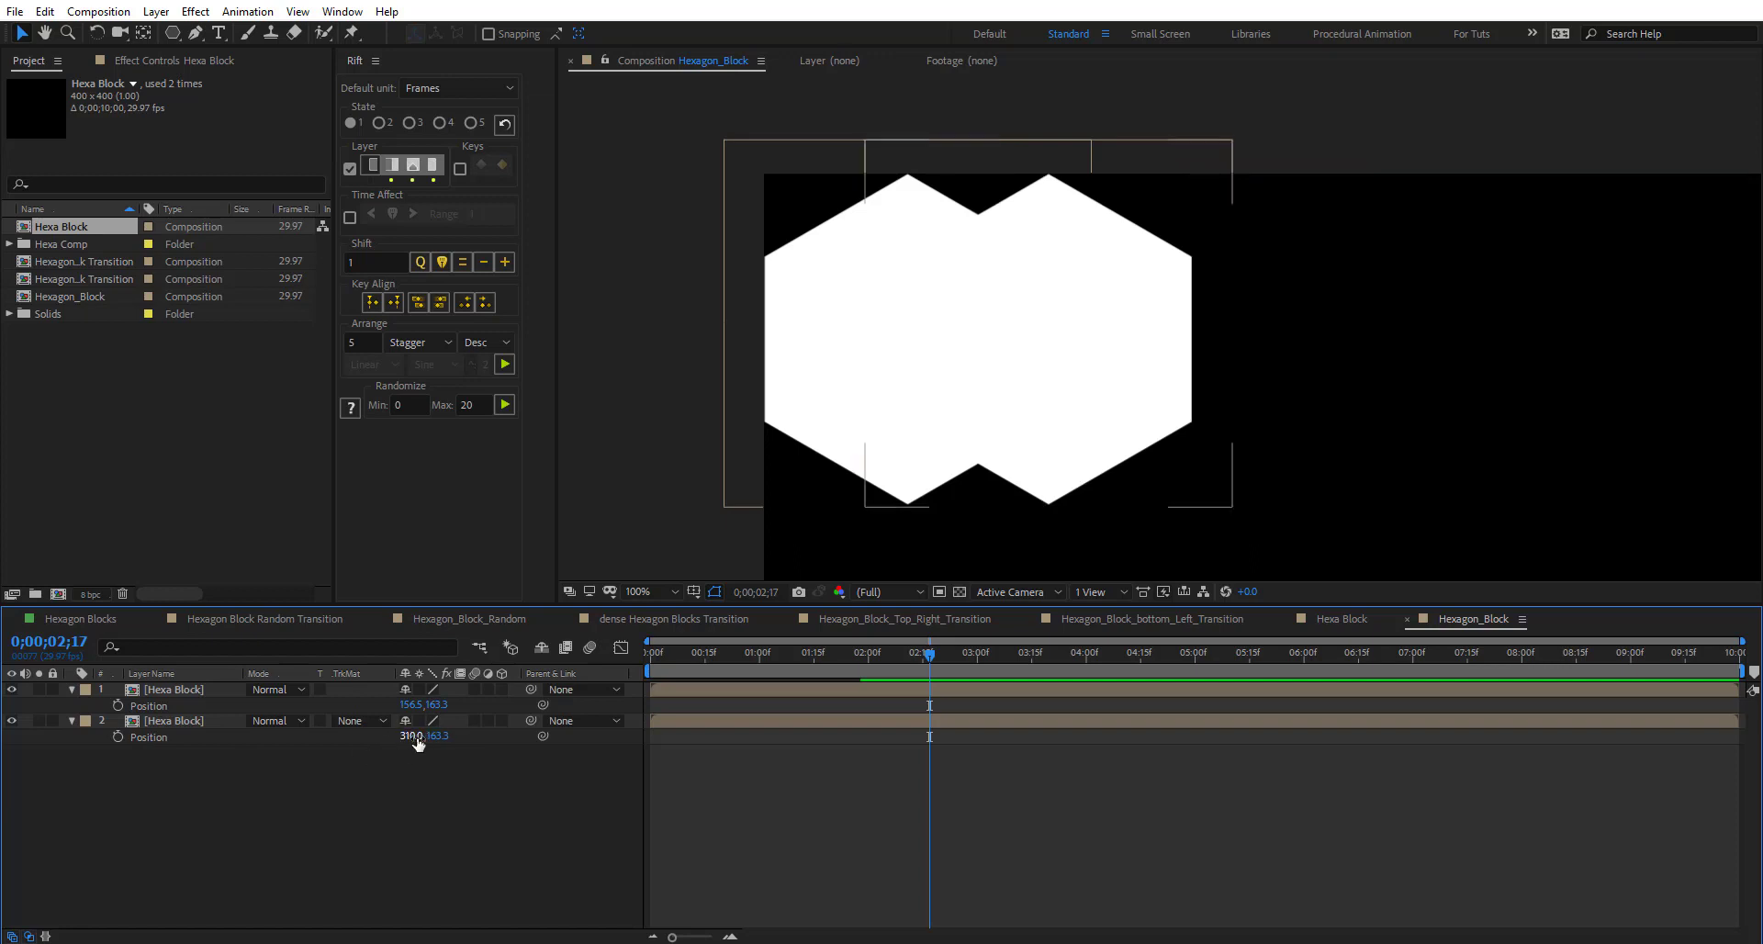
left_click(415, 736)
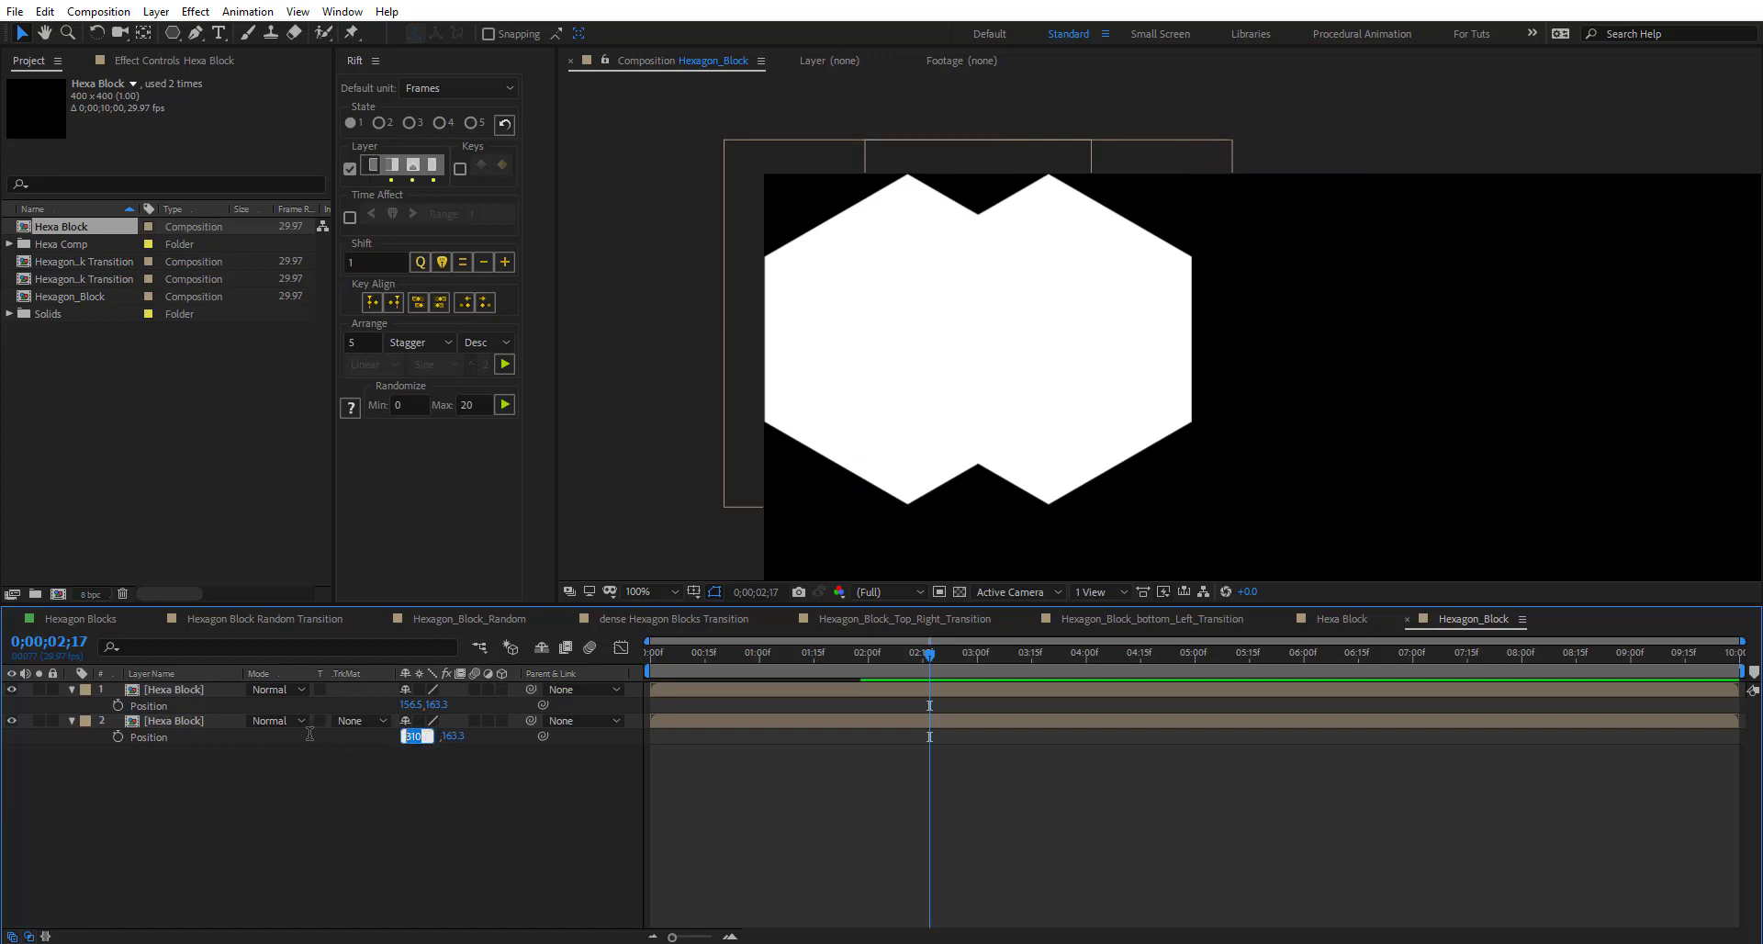
type("466.5")
key("Return")
left_click(11, 689)
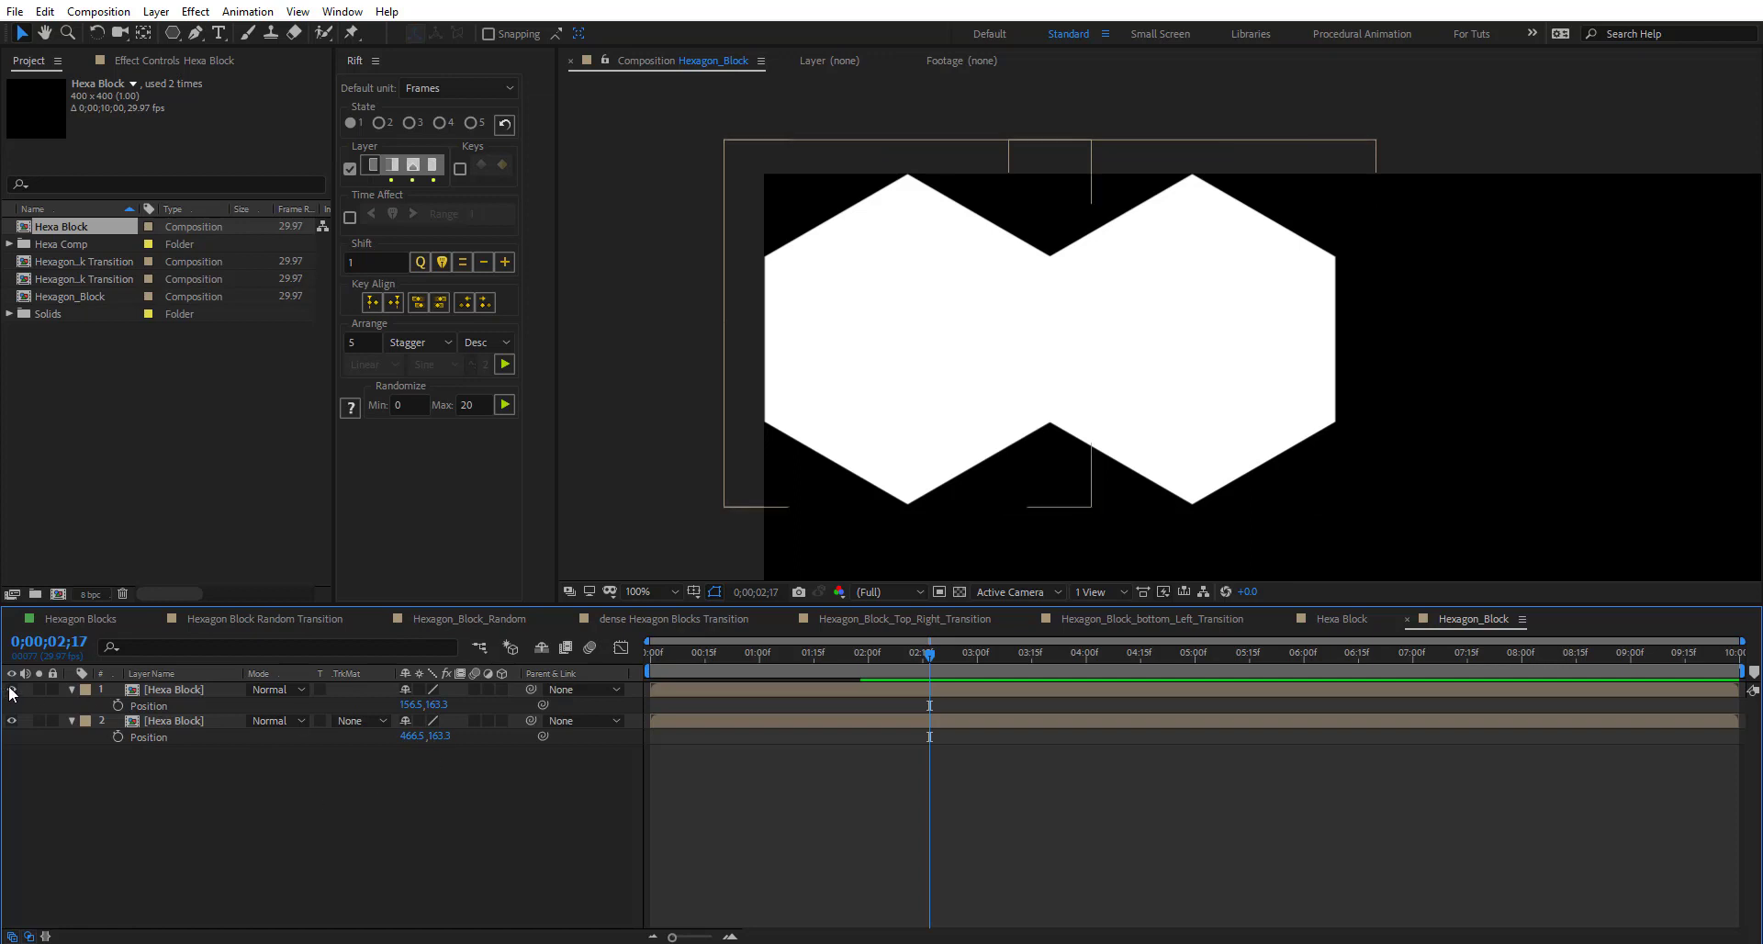
- Unhide the first hexagon and delete the duplicate Hexa Block layer
left_click(11, 690)
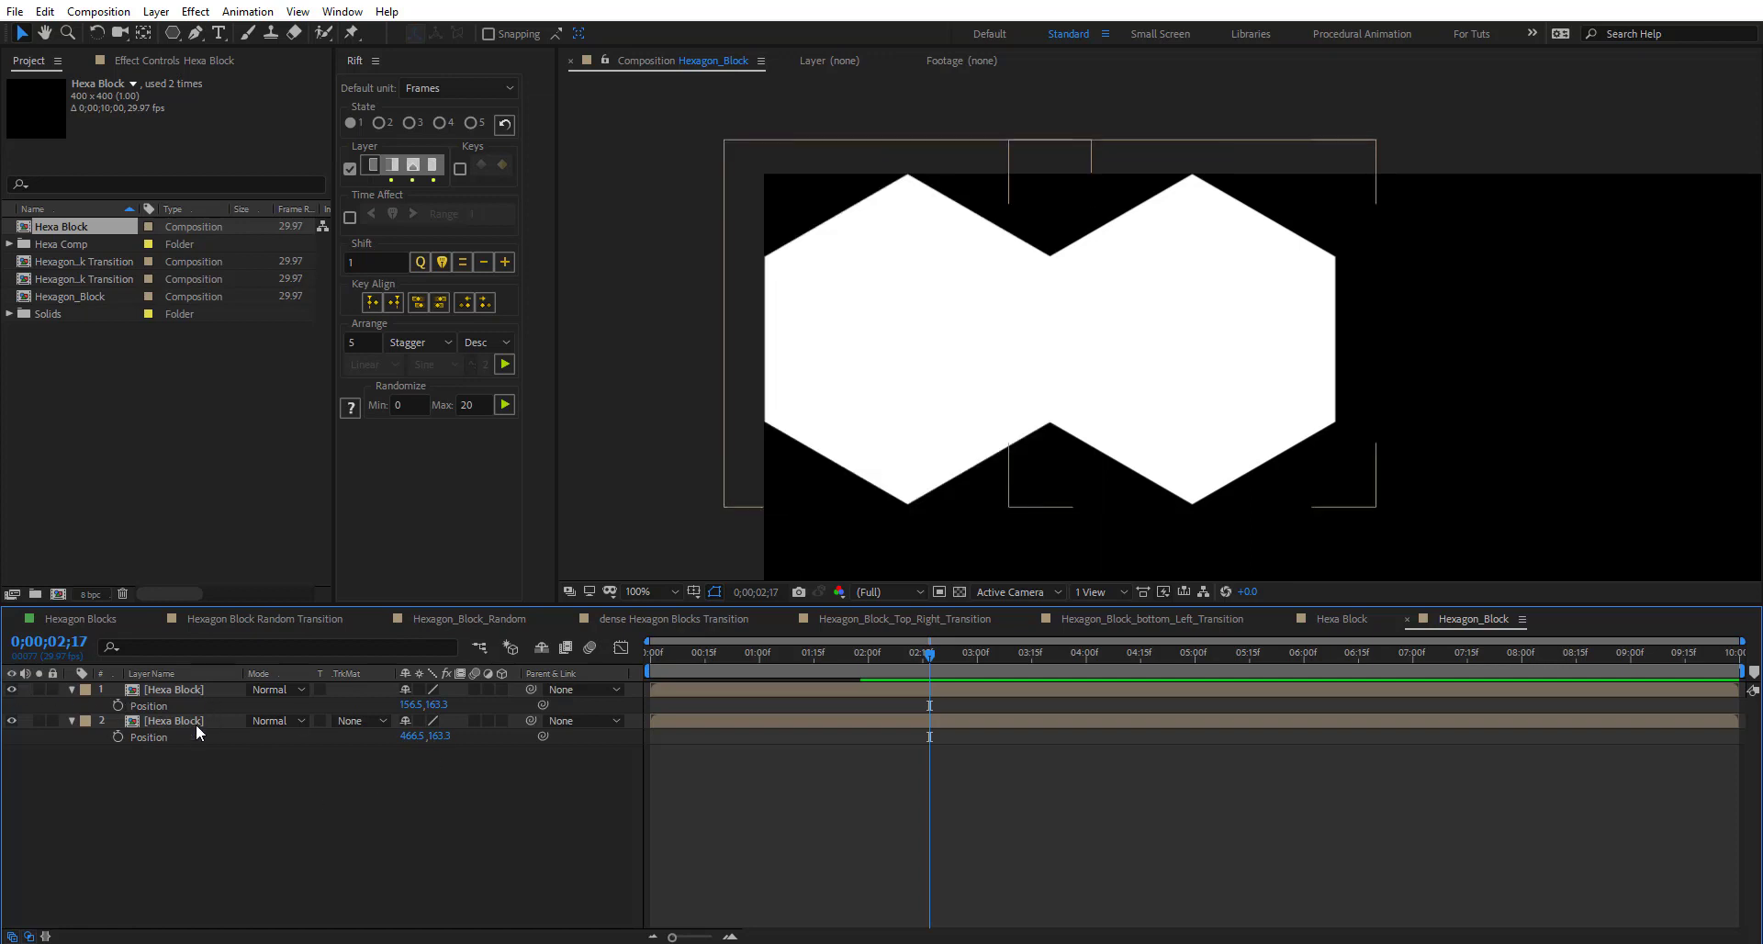
left_click(196, 722)
key("Delete")
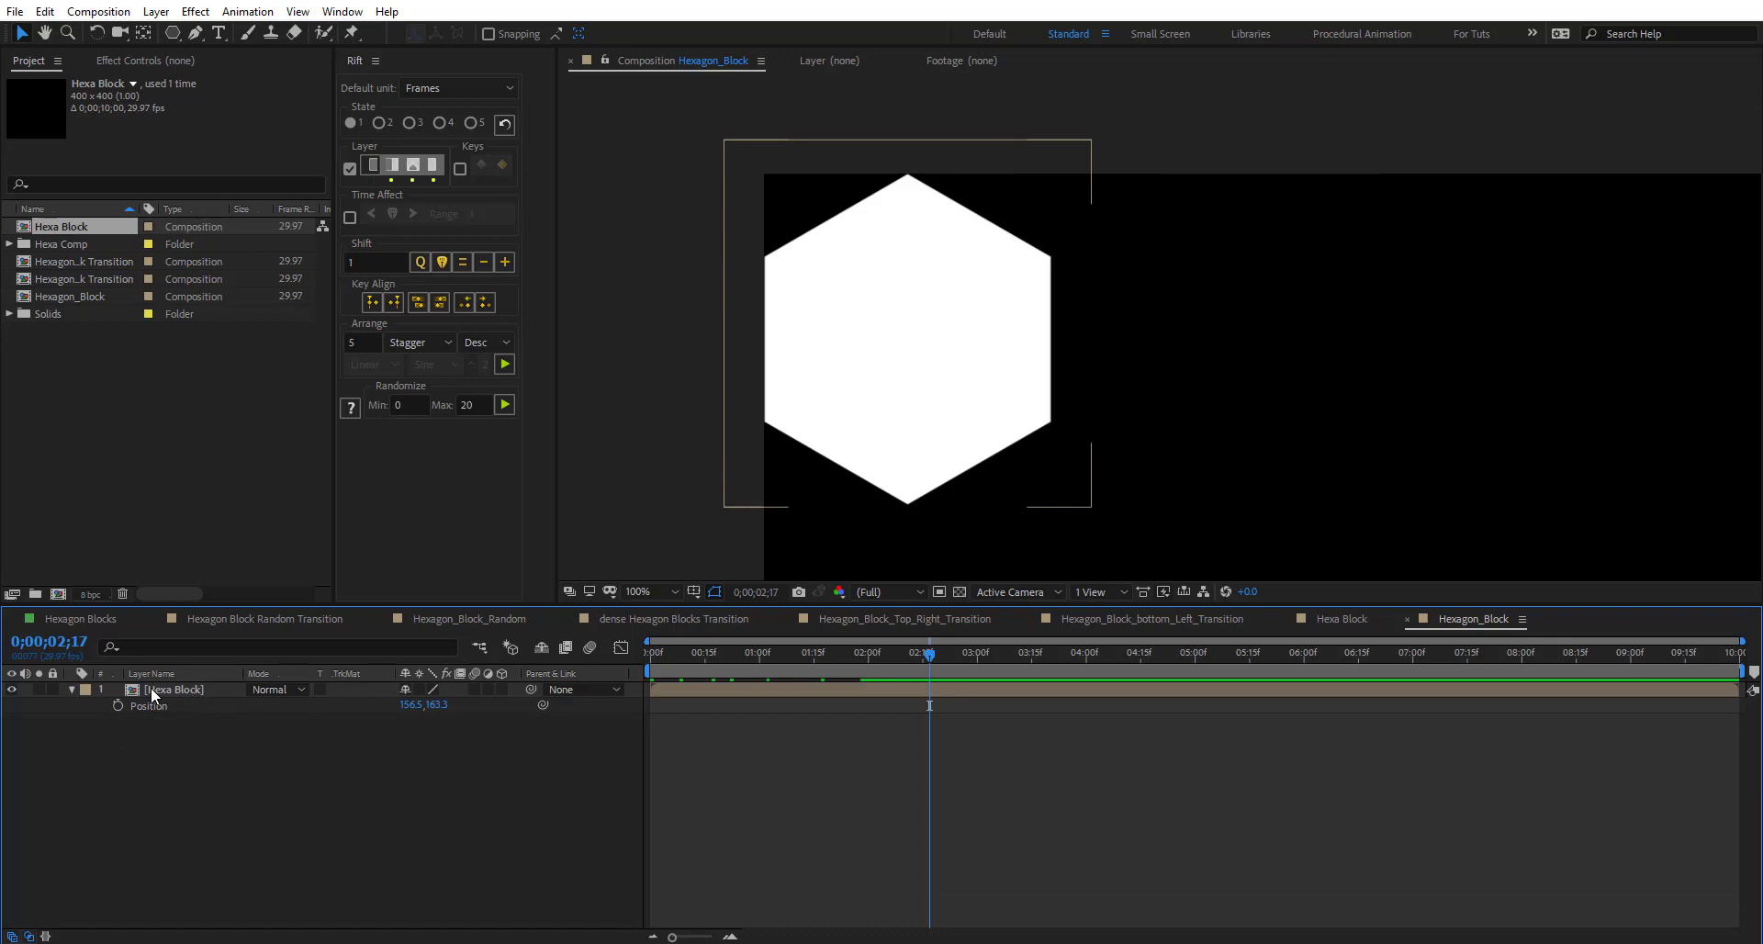
left_click(151, 696)
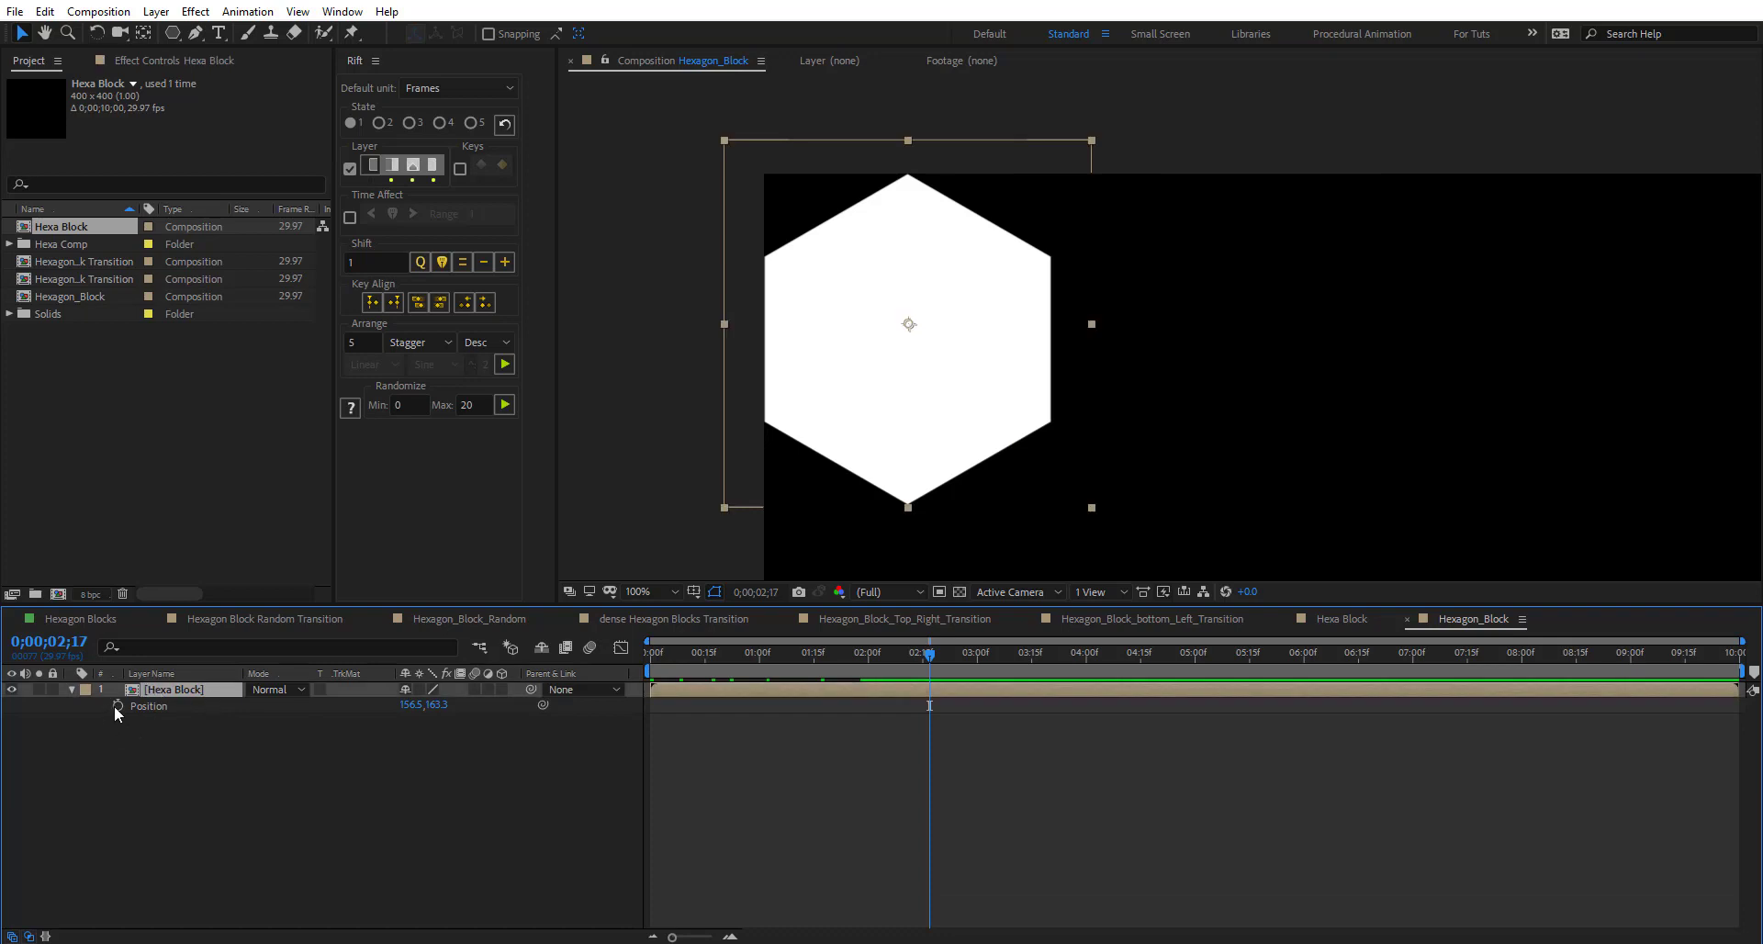
- Replace the layer's default Position expression with [value[0],value[1]];
left_click(117, 705, "alt")
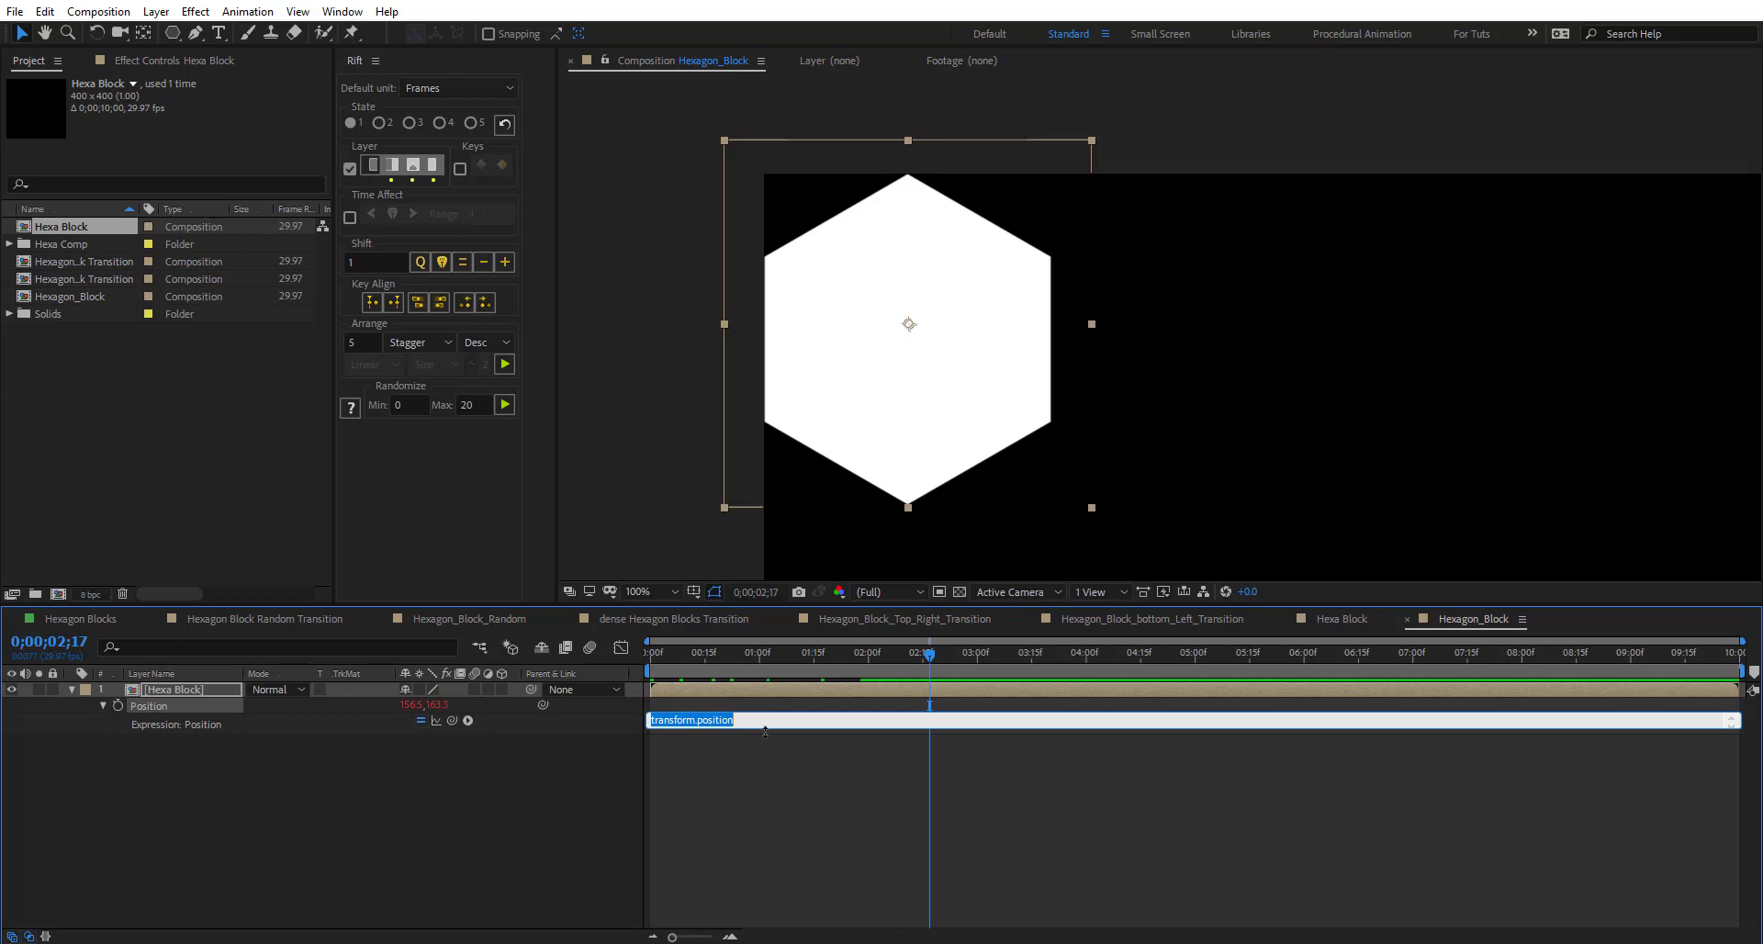
left_click_drag(765, 731, 764, 835)
left_click(713, 746)
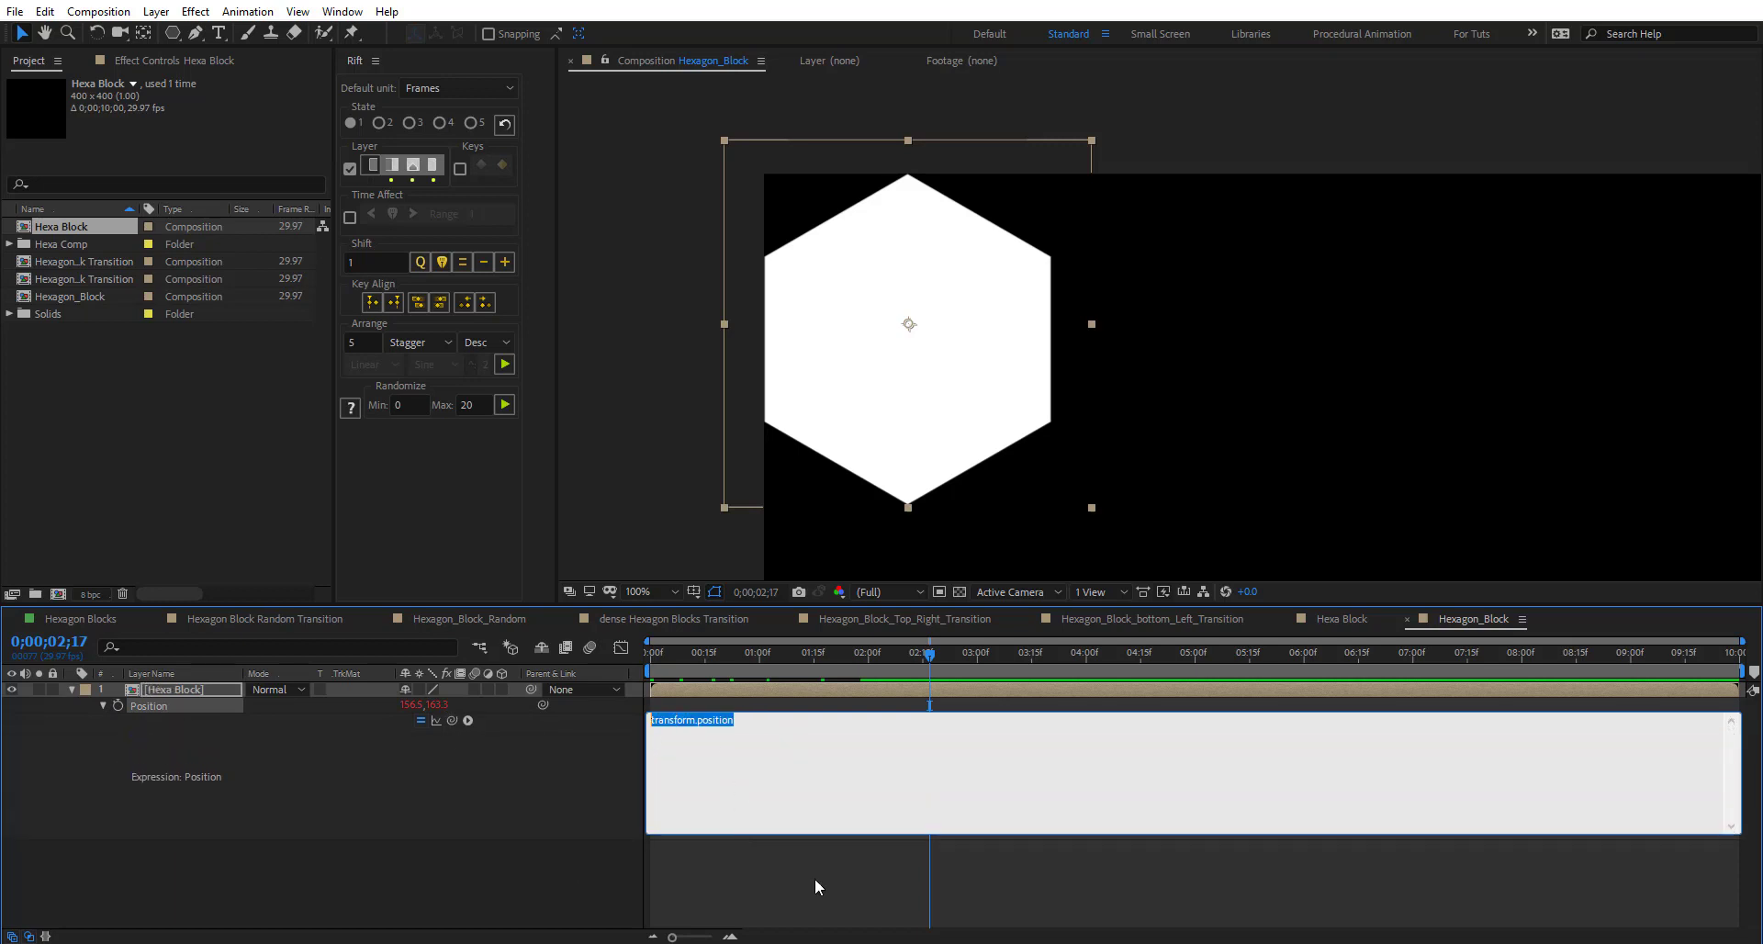
key("BackSpace")
type("[value[0],value[1]];")
- Rewrite the Position expression as x=310; [value[0]+x,value[1]]; to shift the hexagon right
left_click(616, 795)
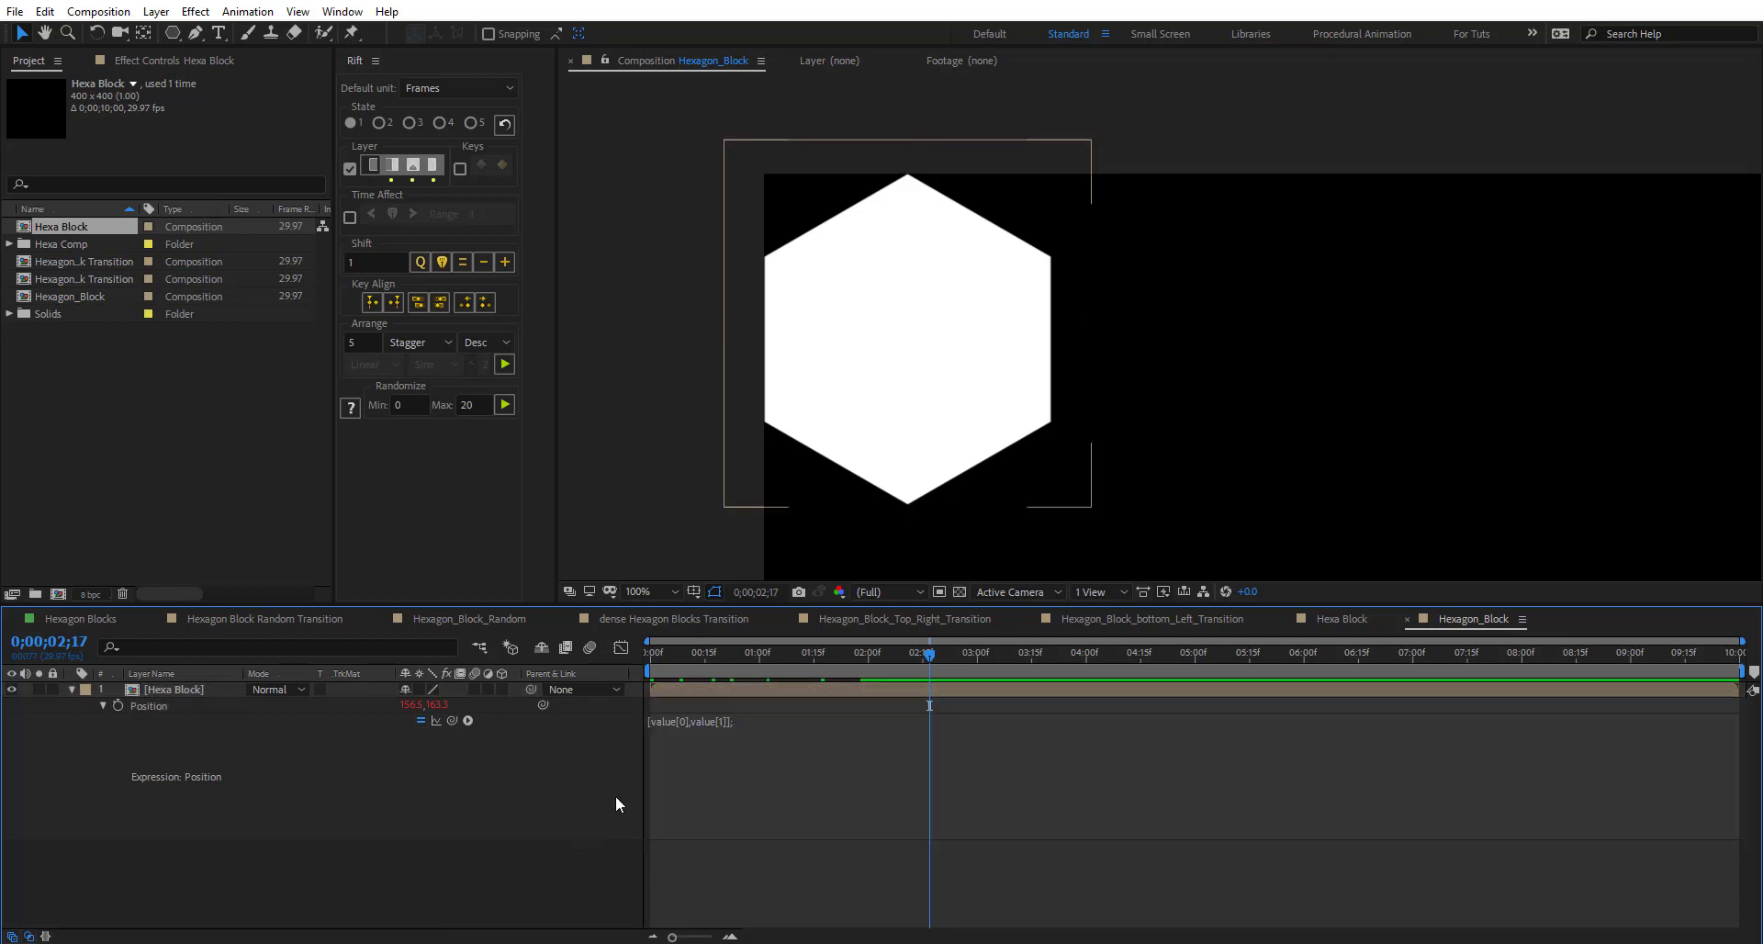
left_click(680, 651)
key("space")
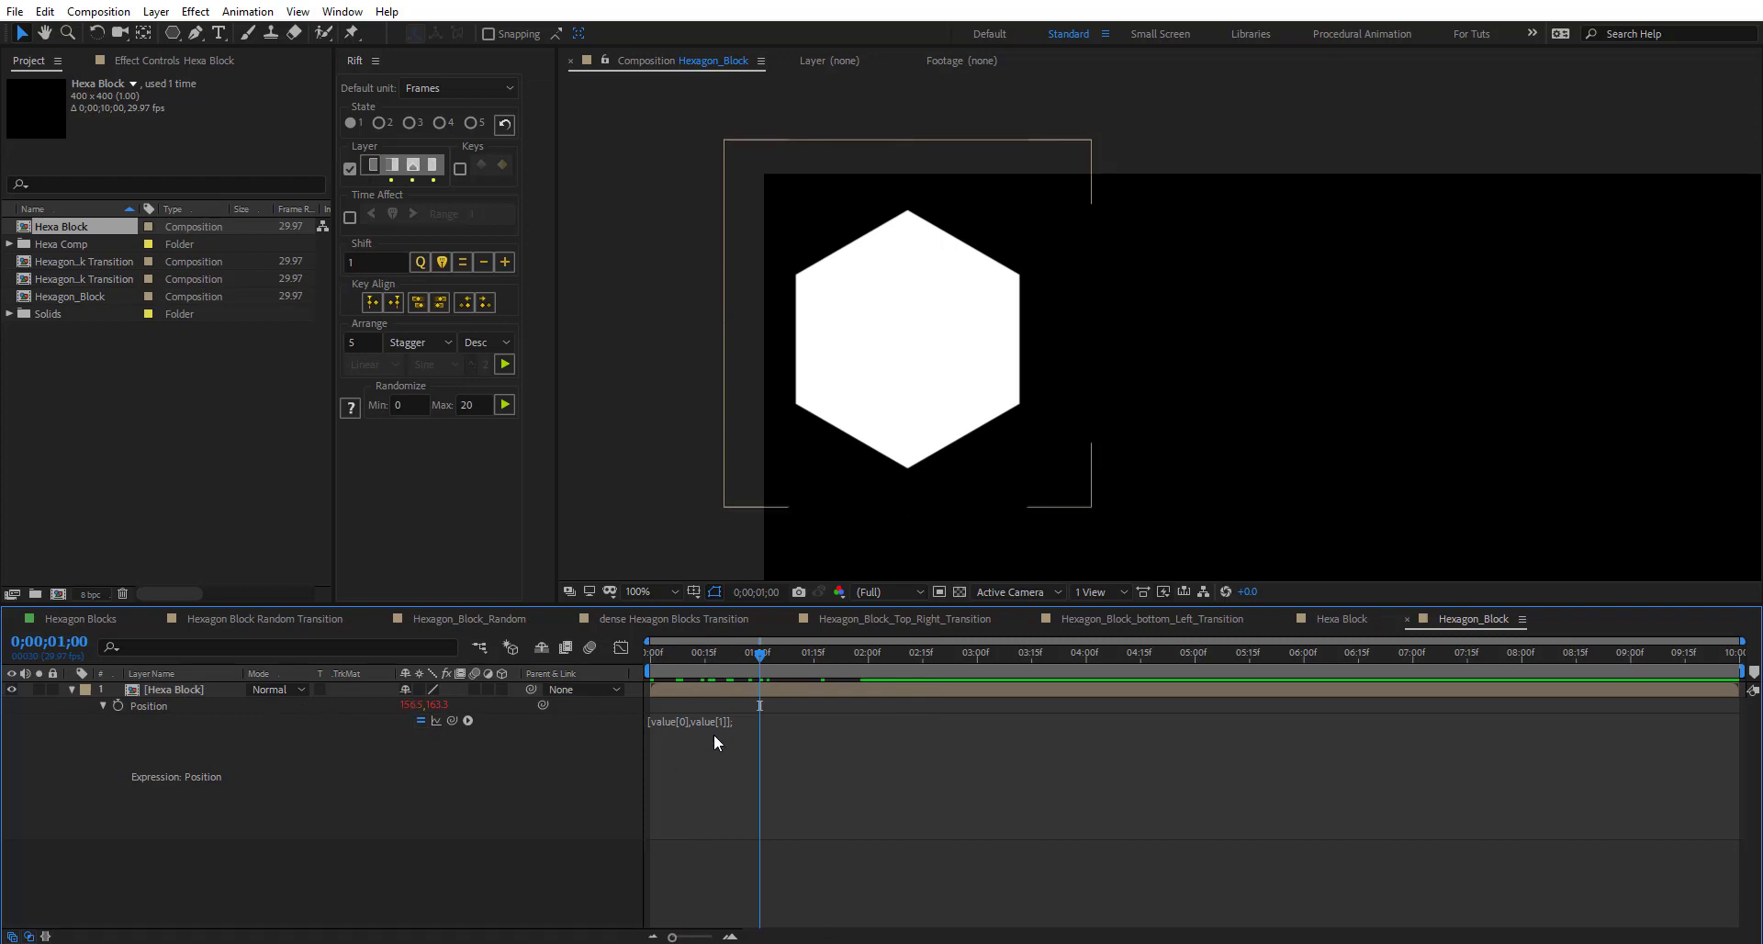
left_click(713, 735)
left_click(651, 719)
key("Return")
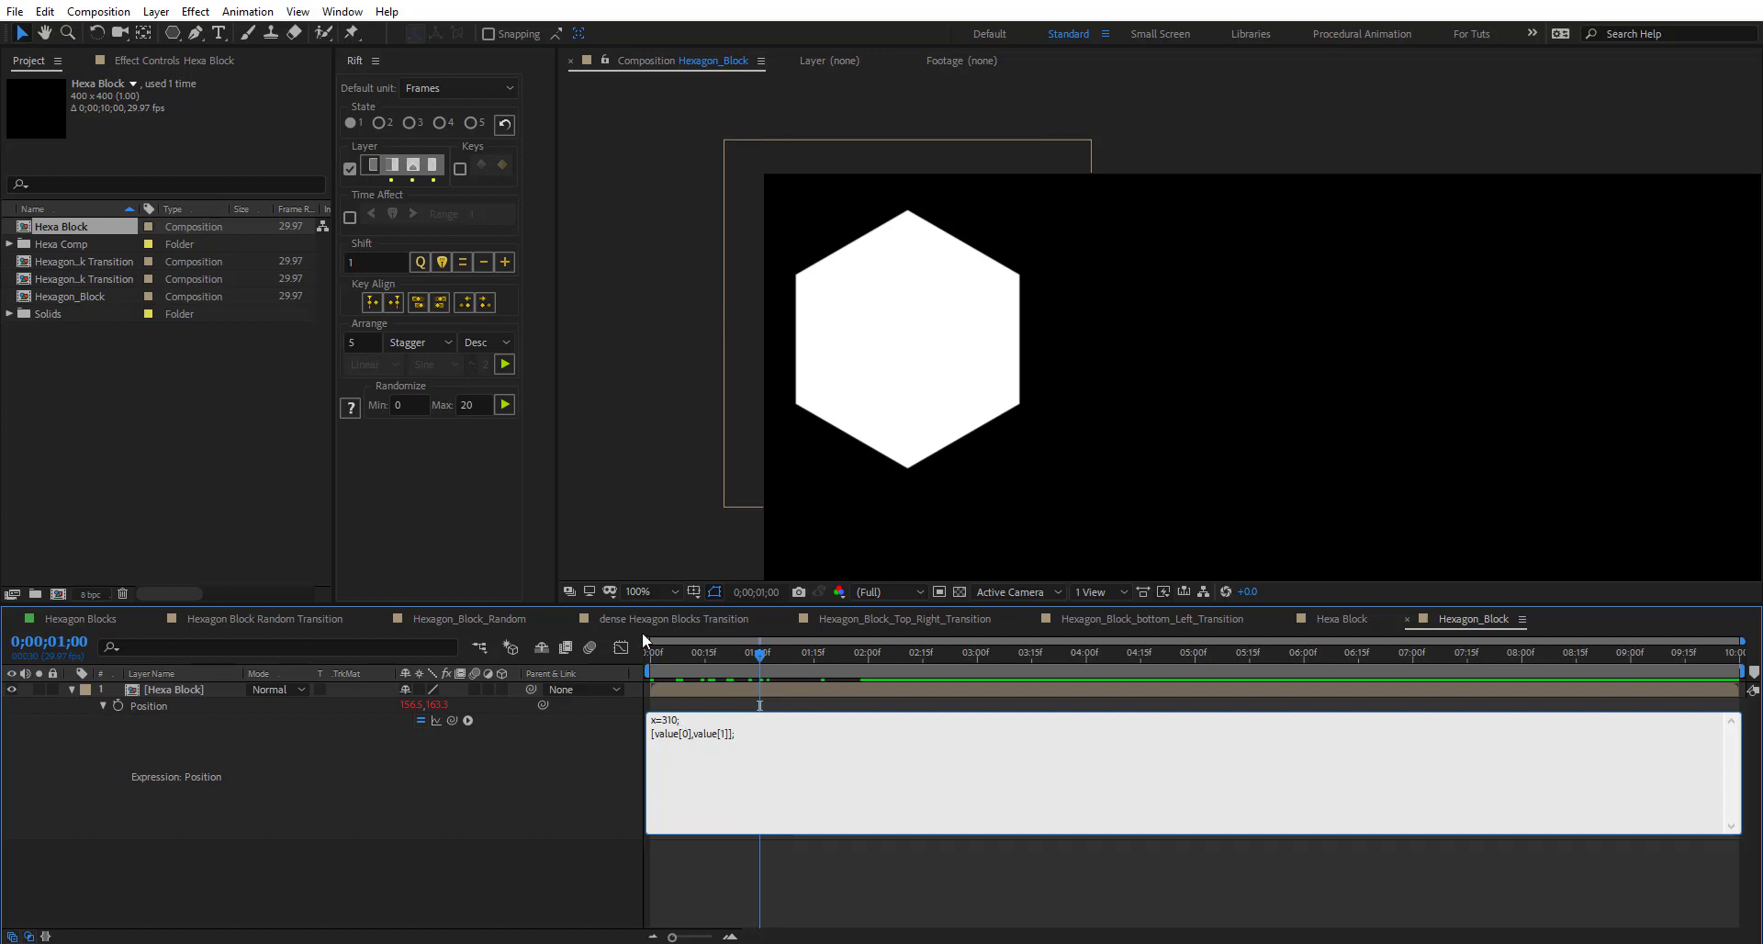
type("+x,")
left_click(569, 759)
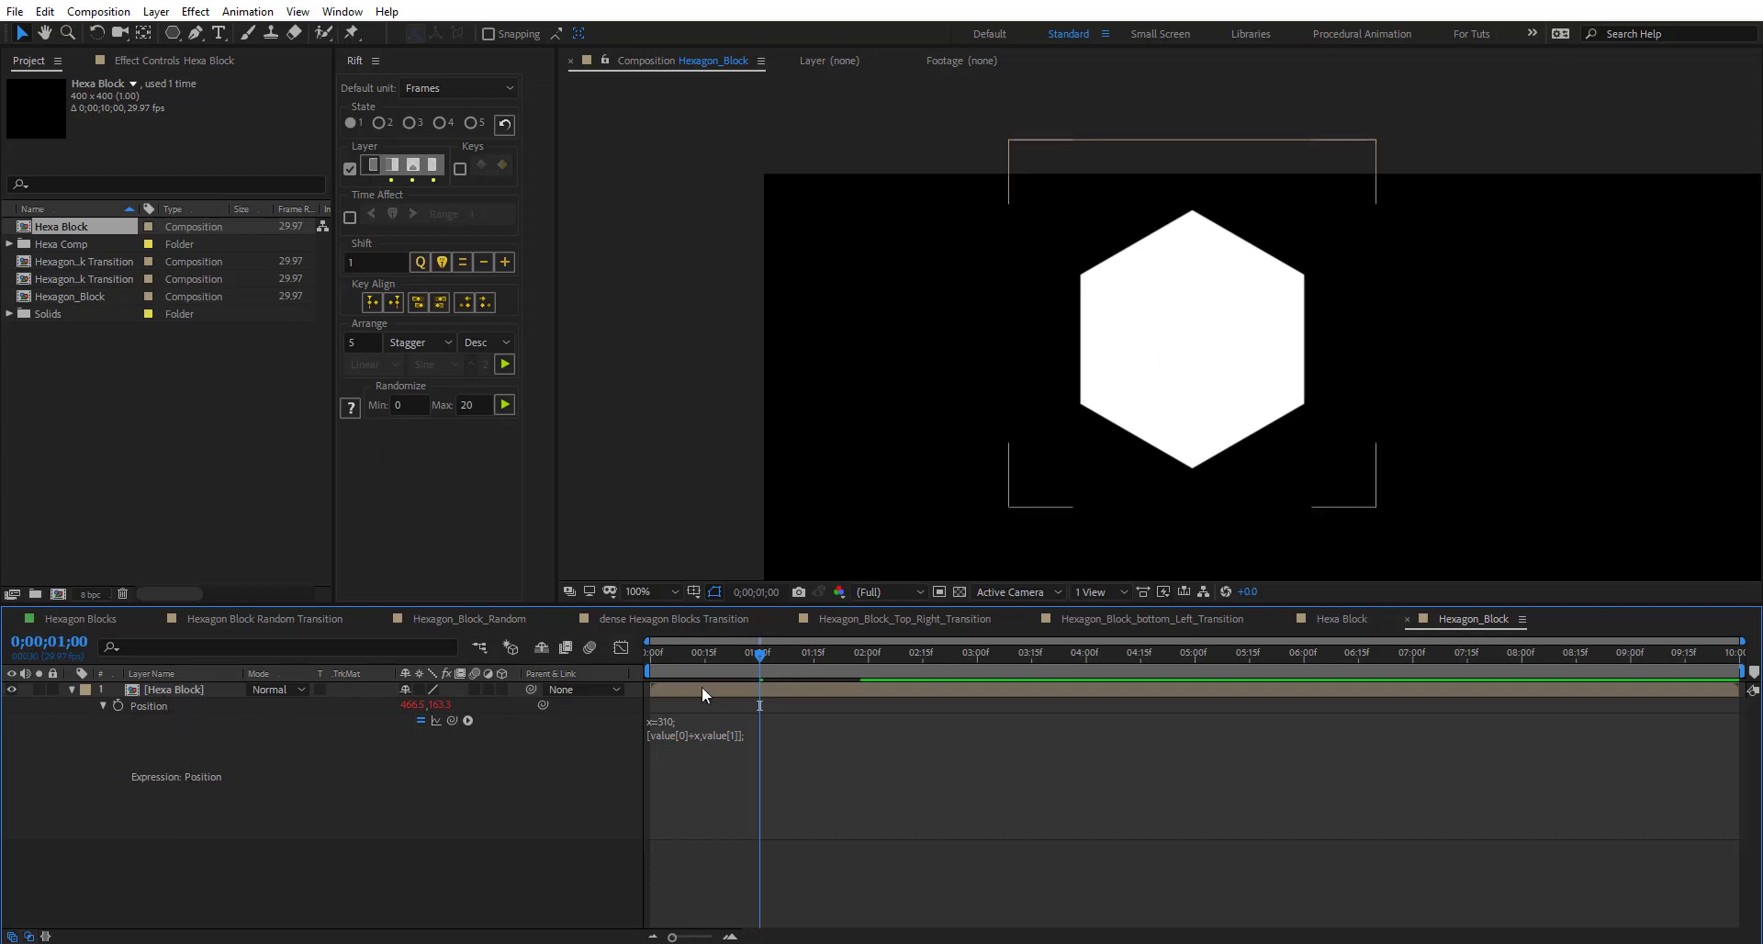
- Test a duplicate of the hexagon layer, then delete the copy again
left_click(180, 690)
key("ctrl+d")
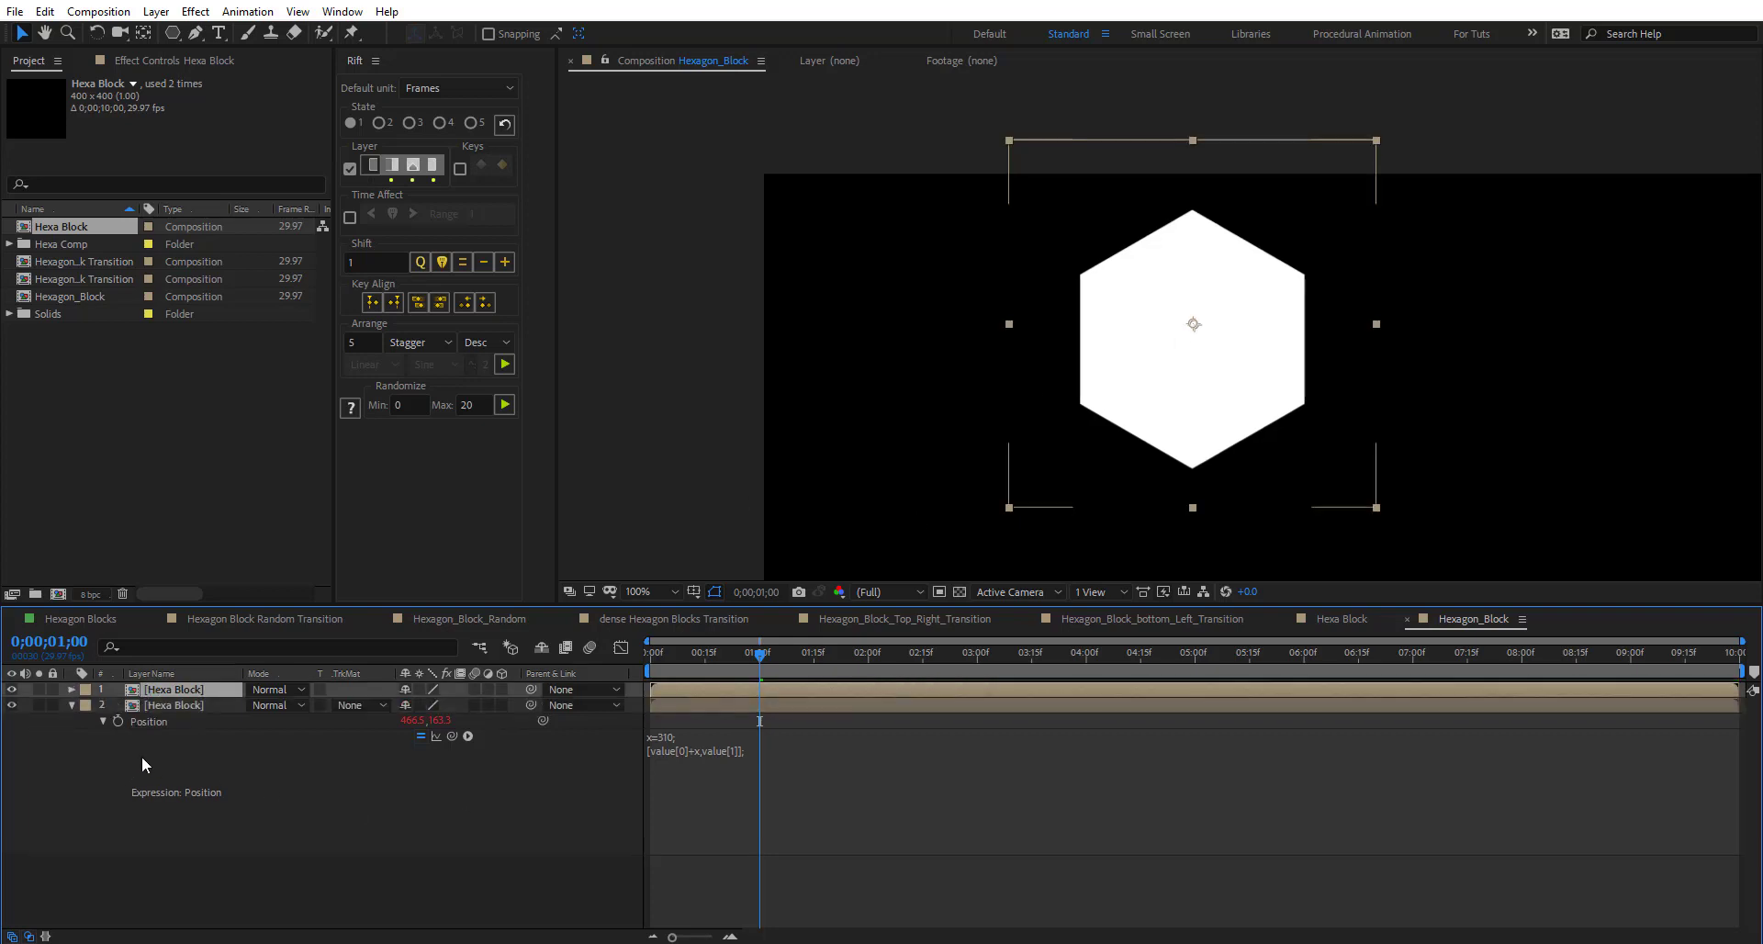
key("space")
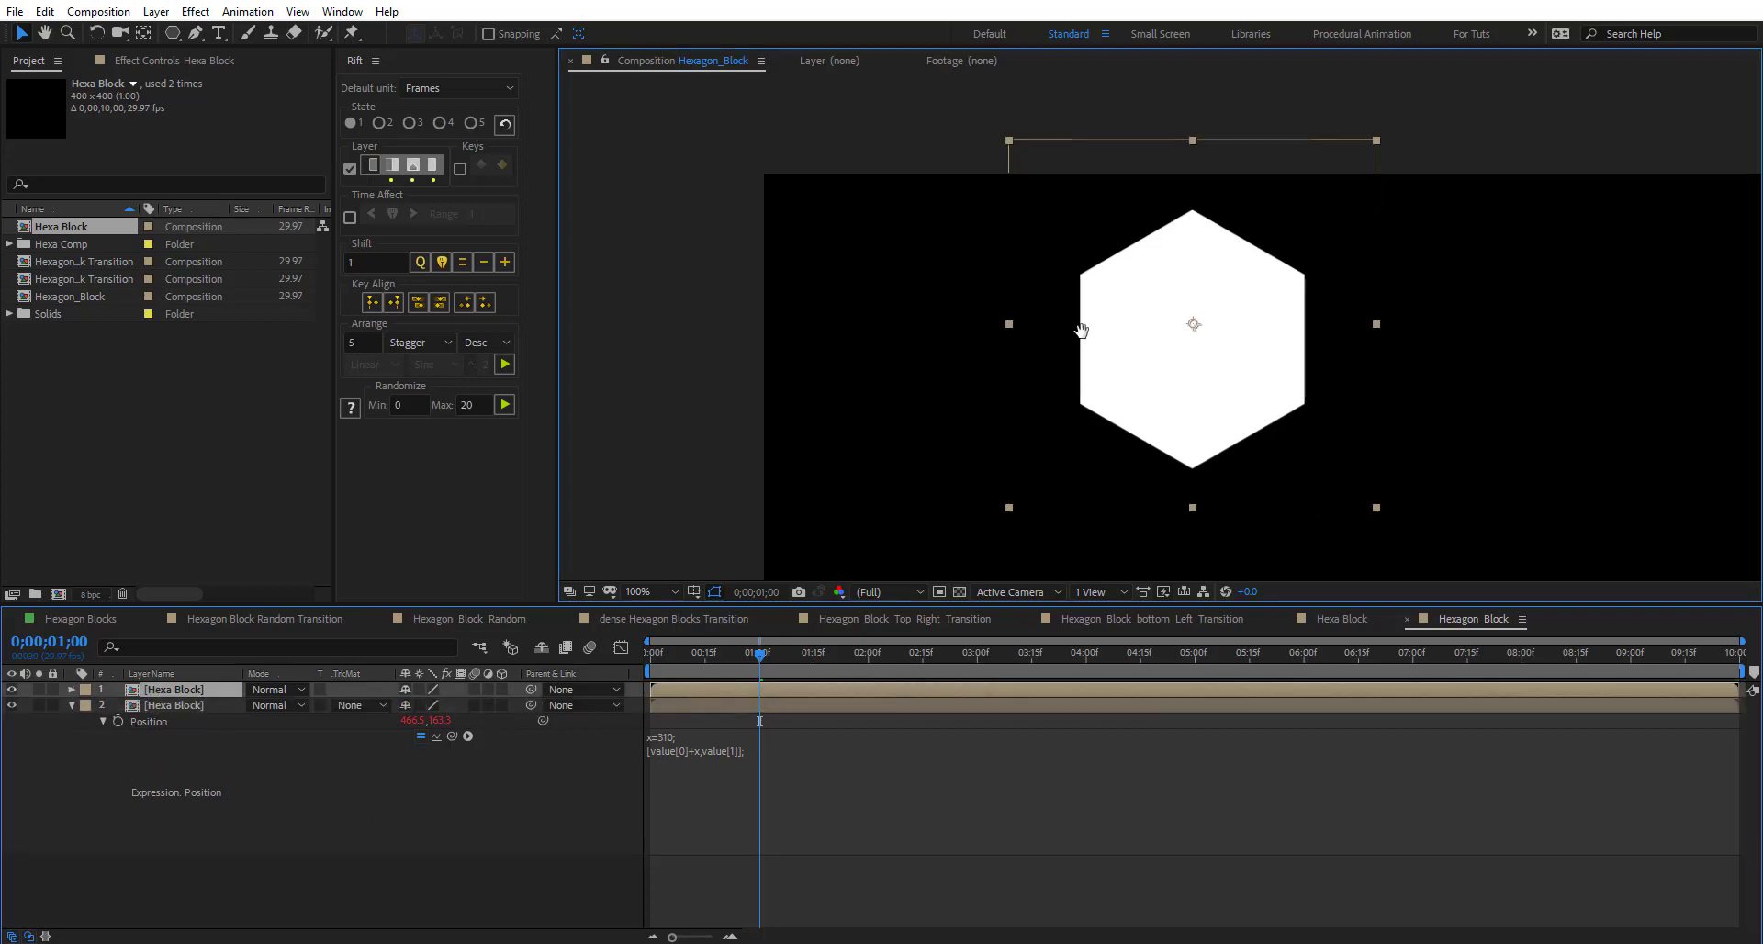
left_click_drag(1150, 337, 983, 312)
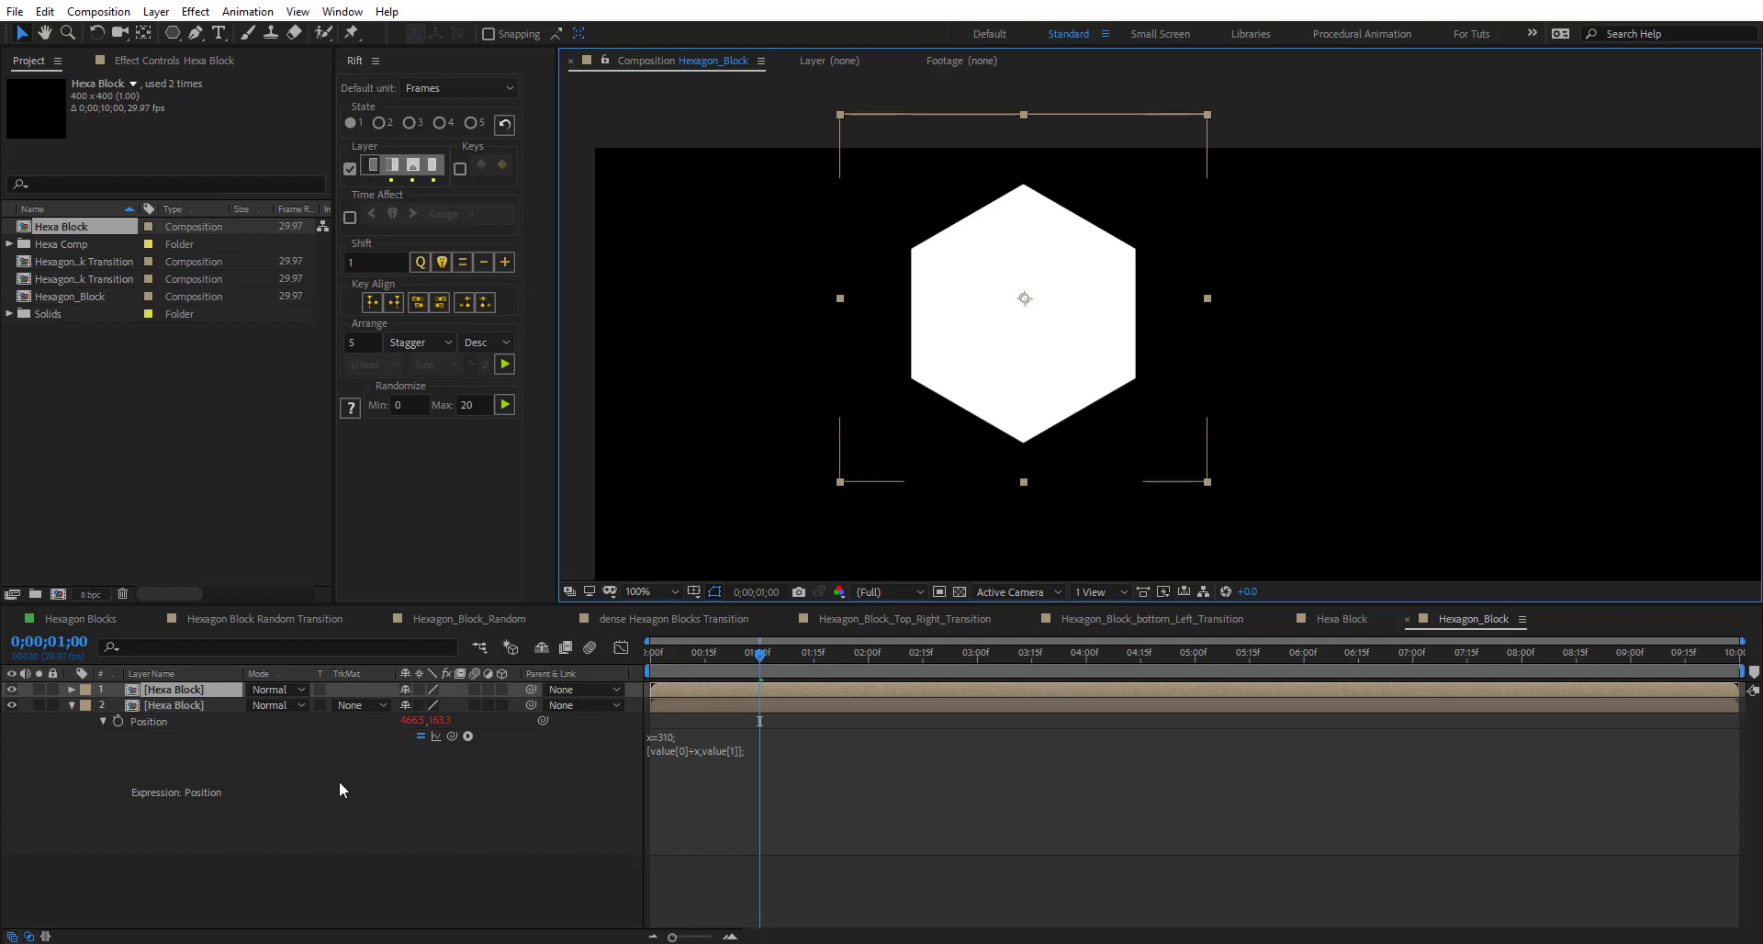
key("Delete")
- Change the offset to x=310*(index-1) and duplicate the Hexa Block layer into eight copies
left_click(698, 723)
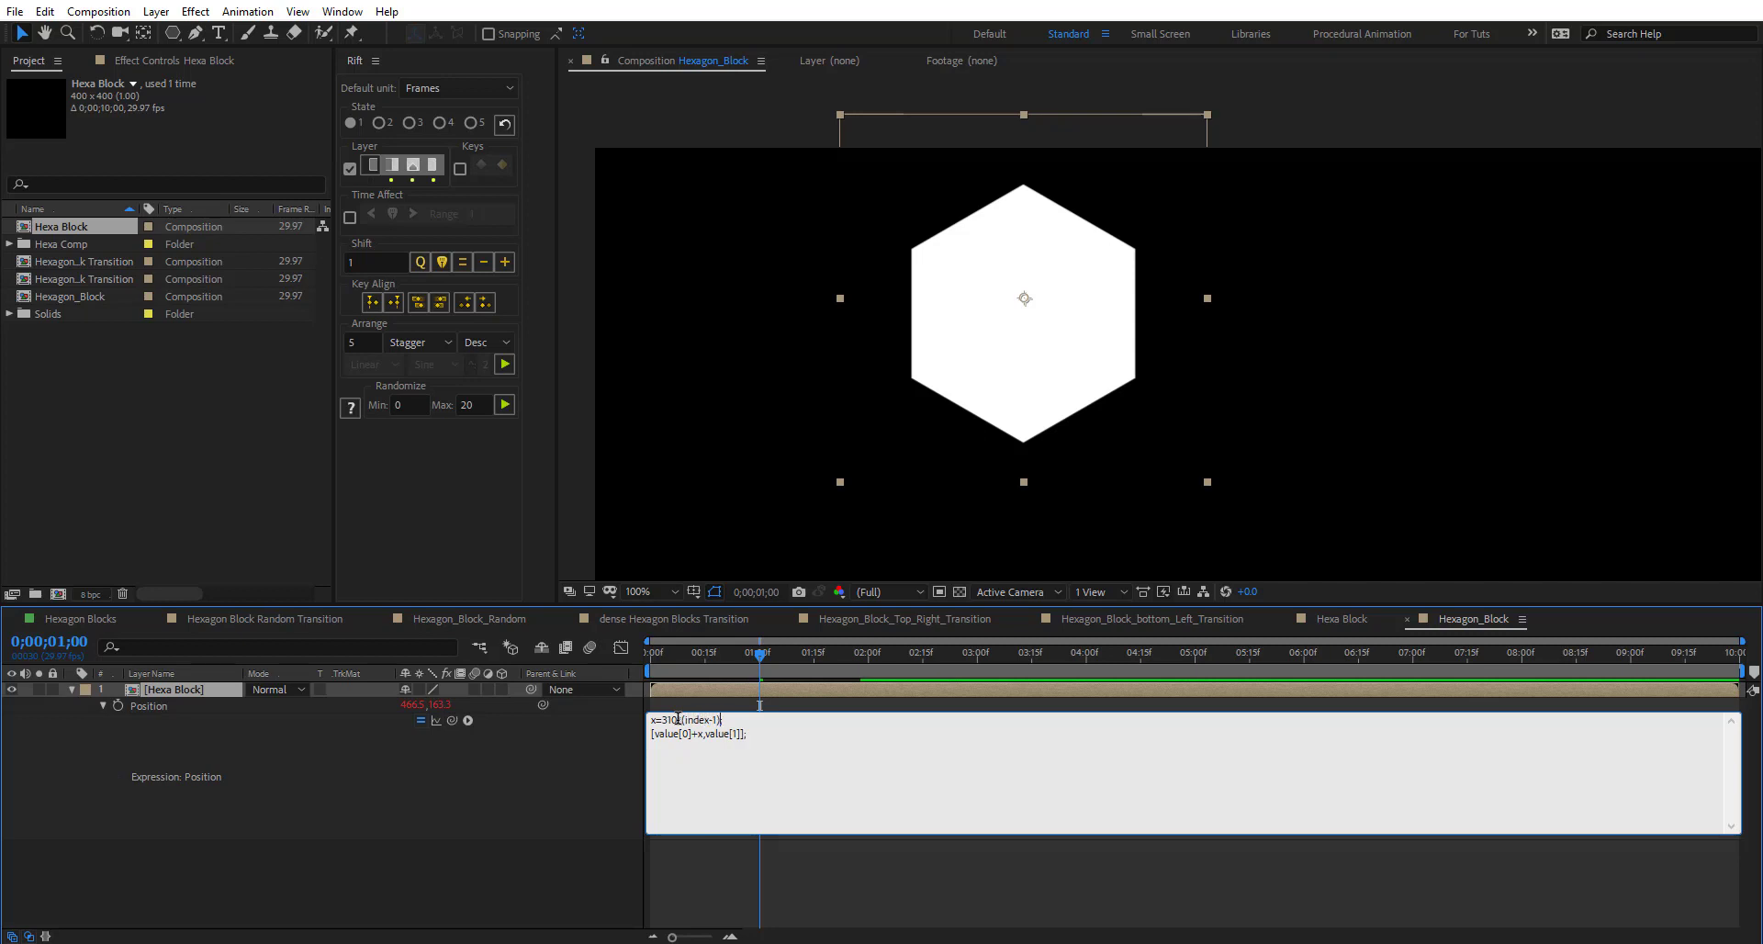
left_click(604, 797)
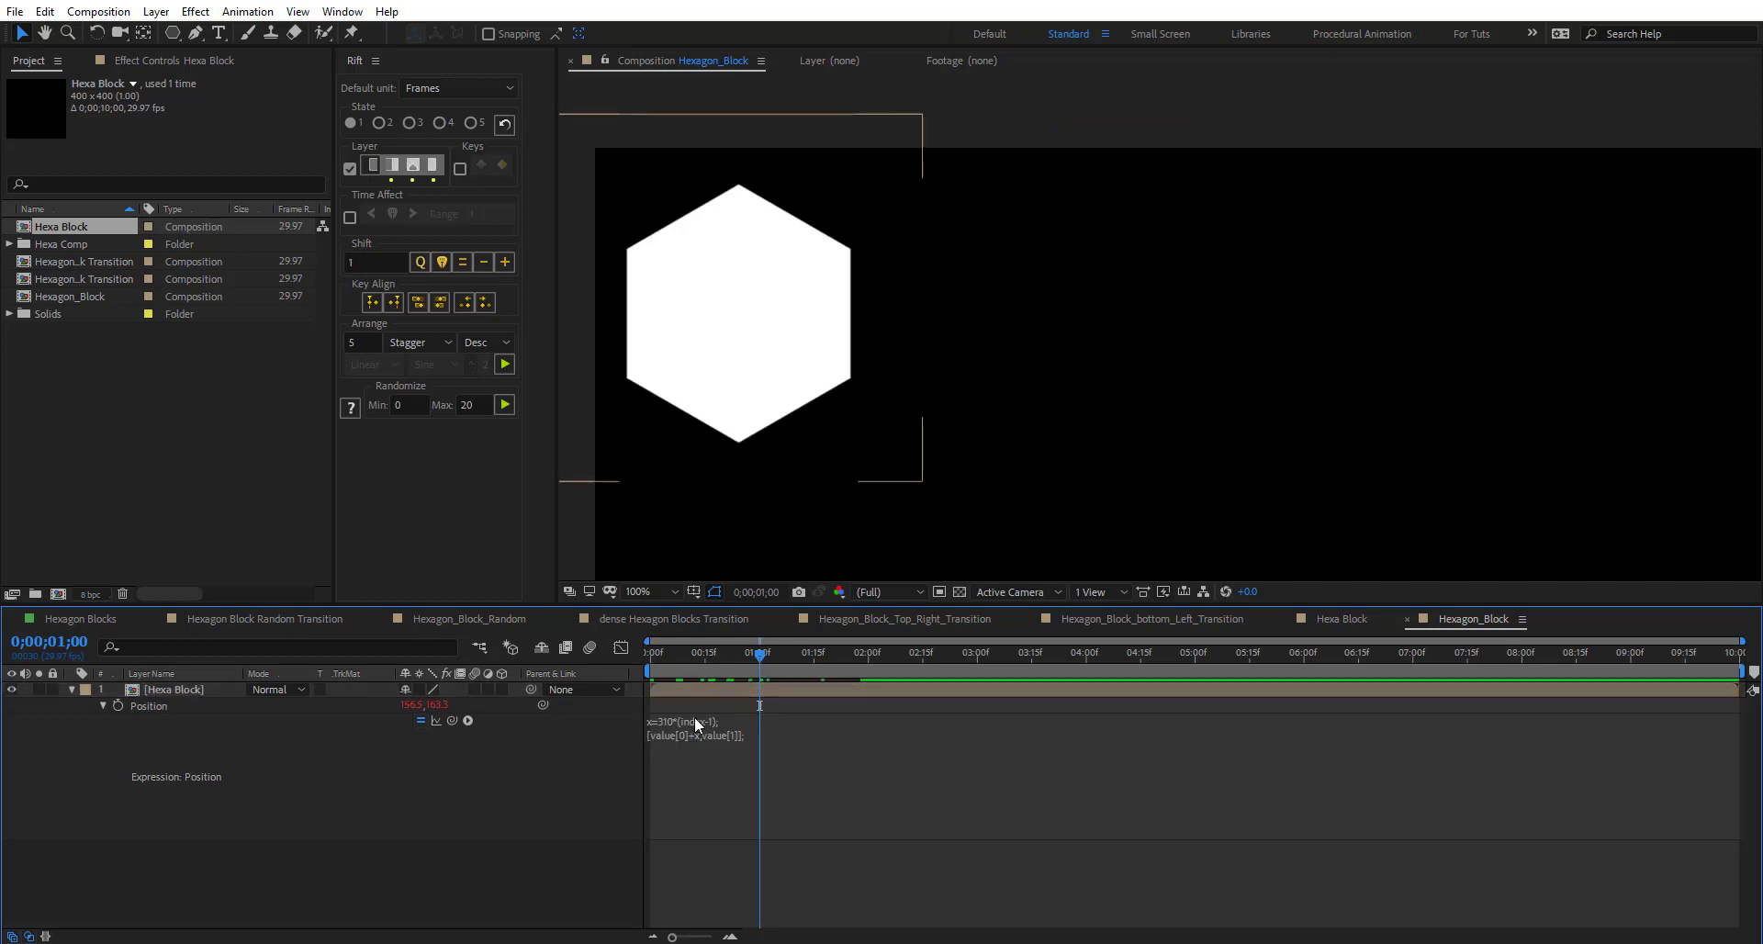
left_click_drag(723, 660, 878, 658)
left_click(206, 690)
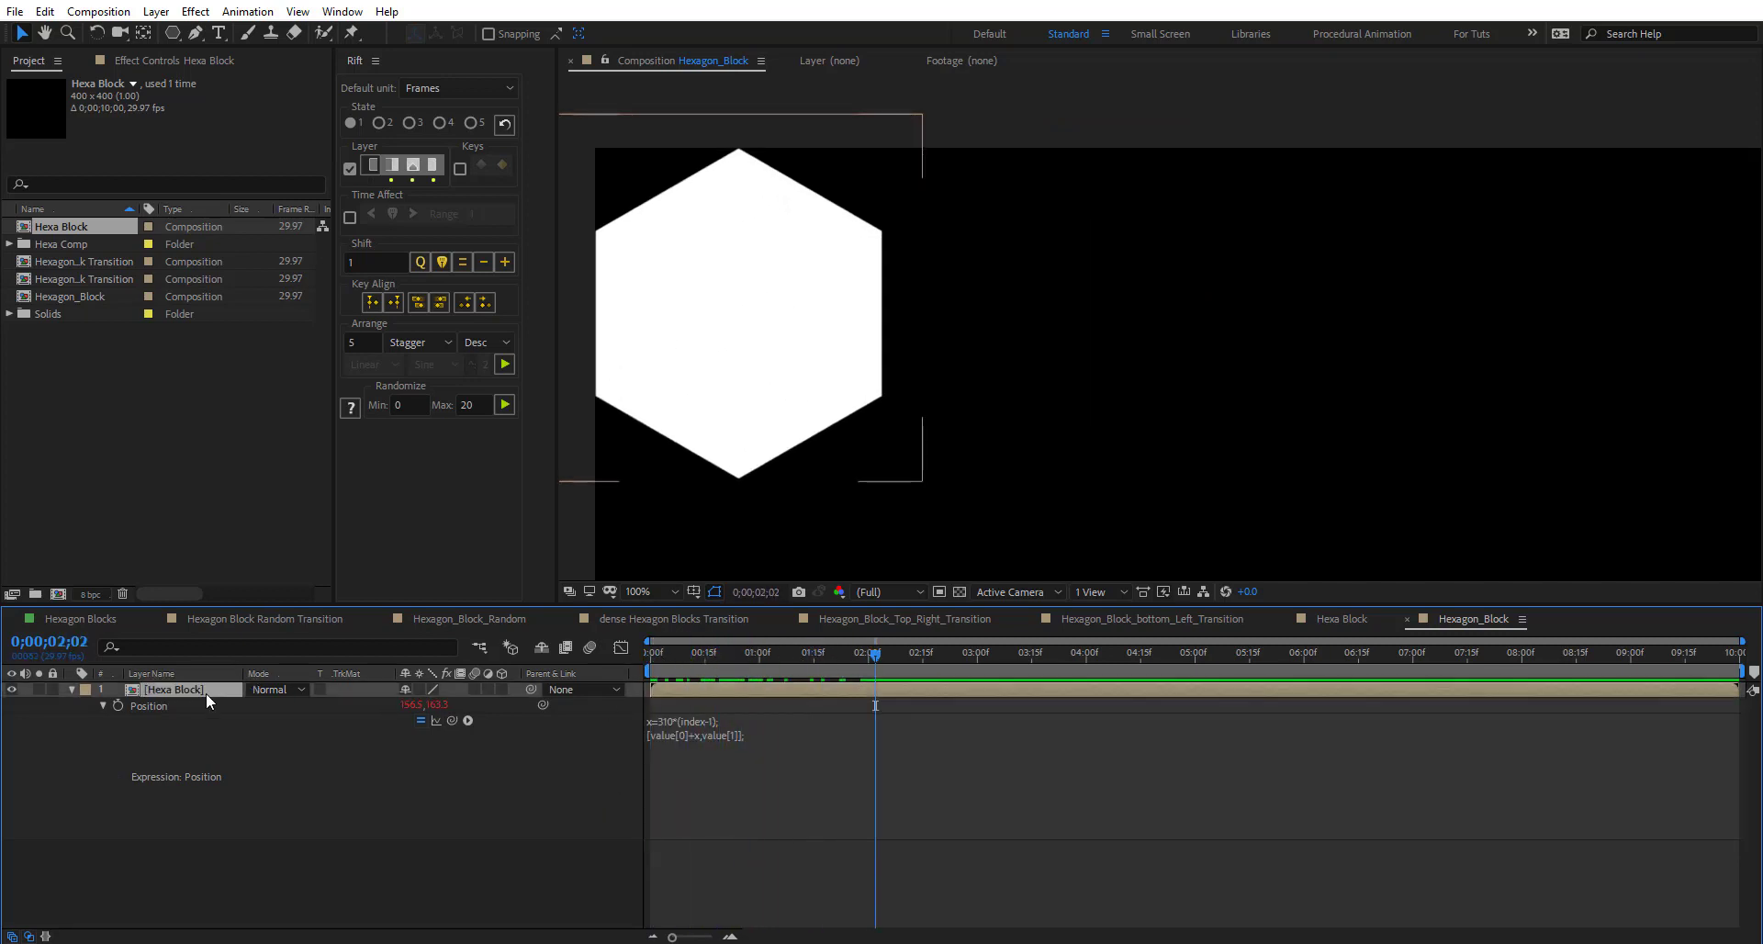
key("ctrl+d")
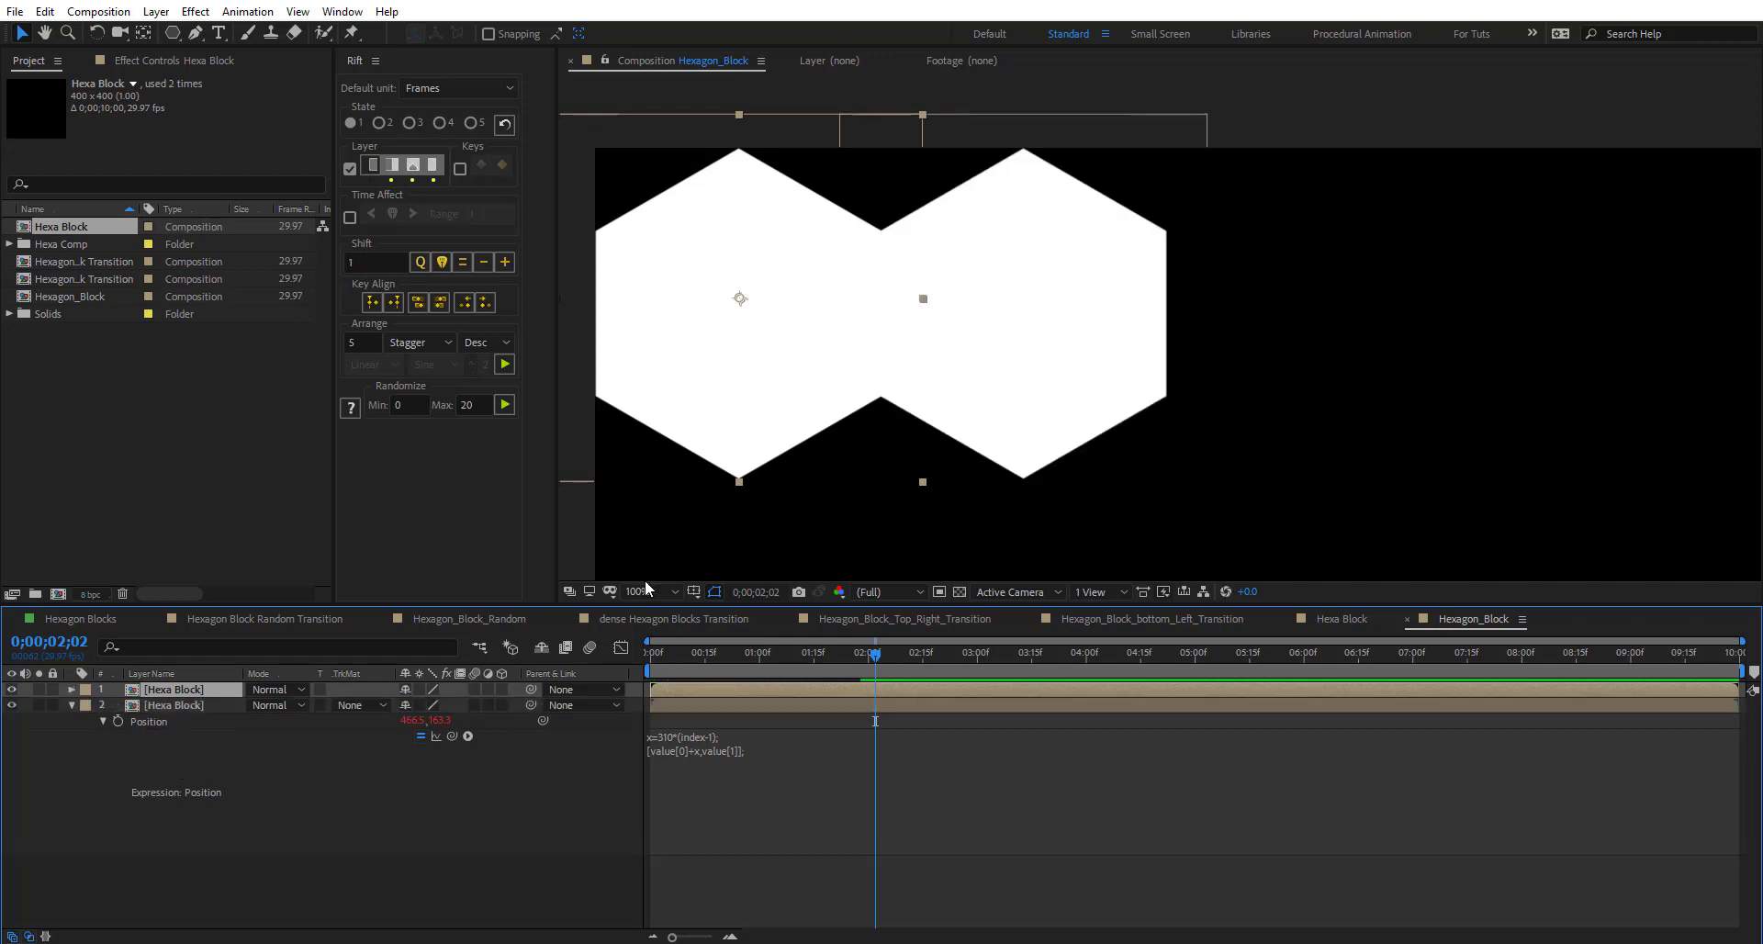
left_click(662, 592)
left_click(680, 624)
key("ctrl+d")
key("ctrl+d")
key("ctrl+d")
key("ctrl+d")
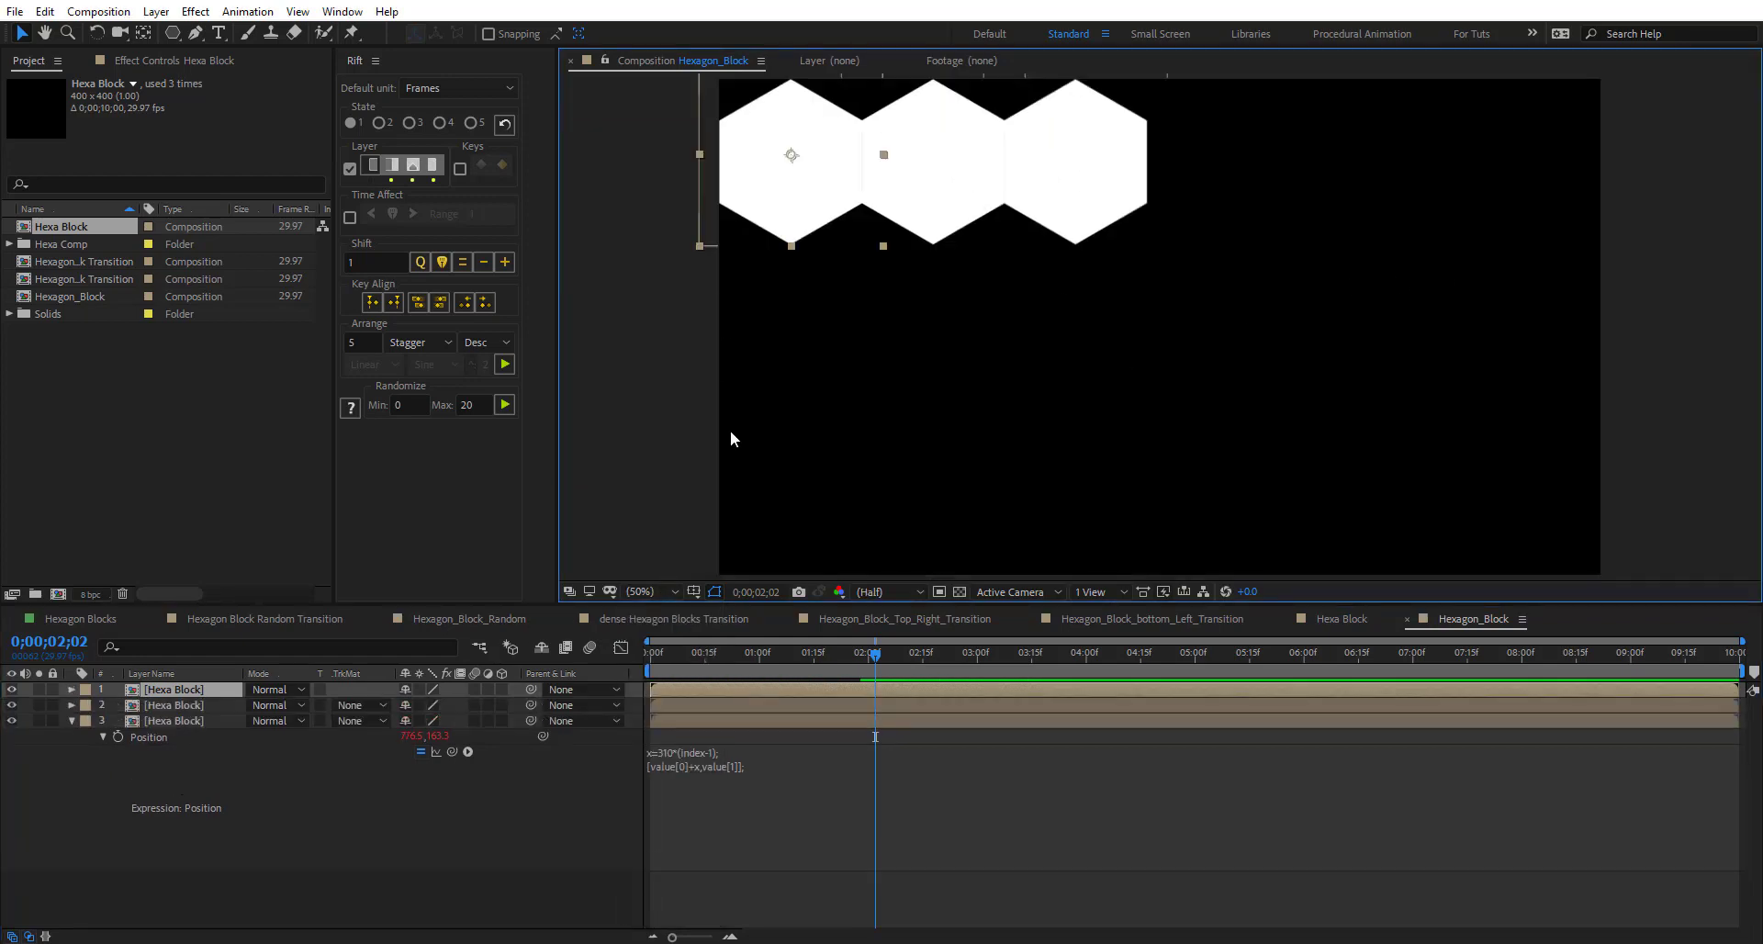
key("ctrl+d")
key("ctrl+d")
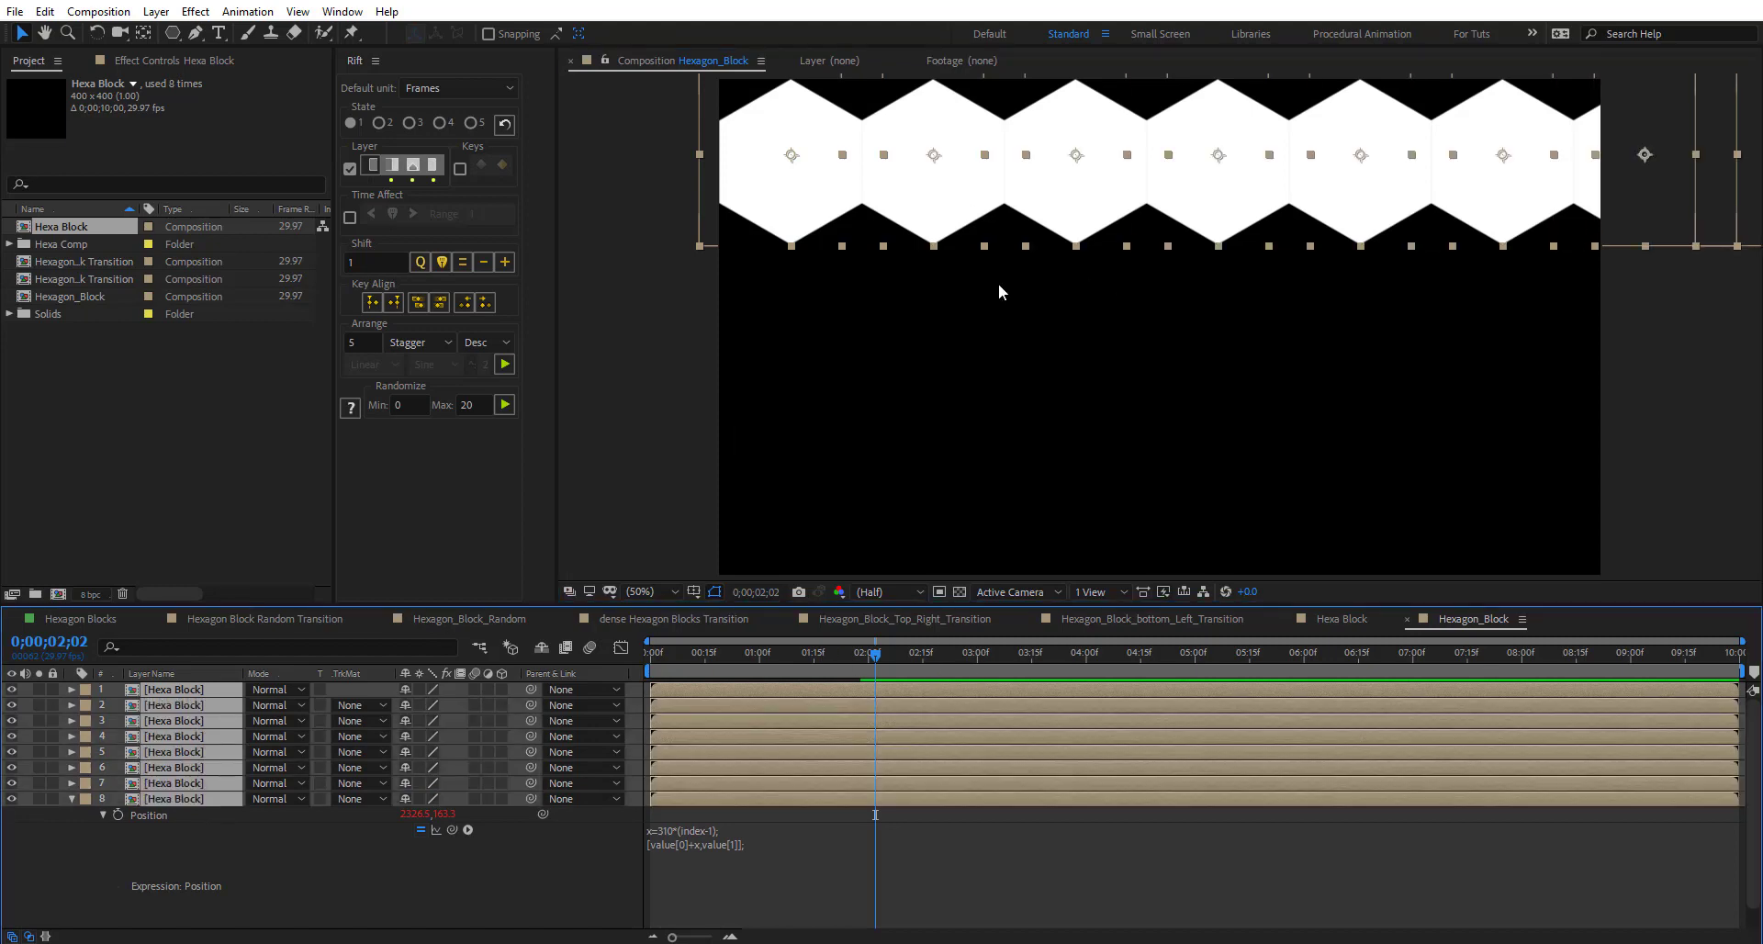
- Drag the hexagon row to the composition's left edge and collapse layer 8's properties
left_click_drag(958, 221, 891, 212)
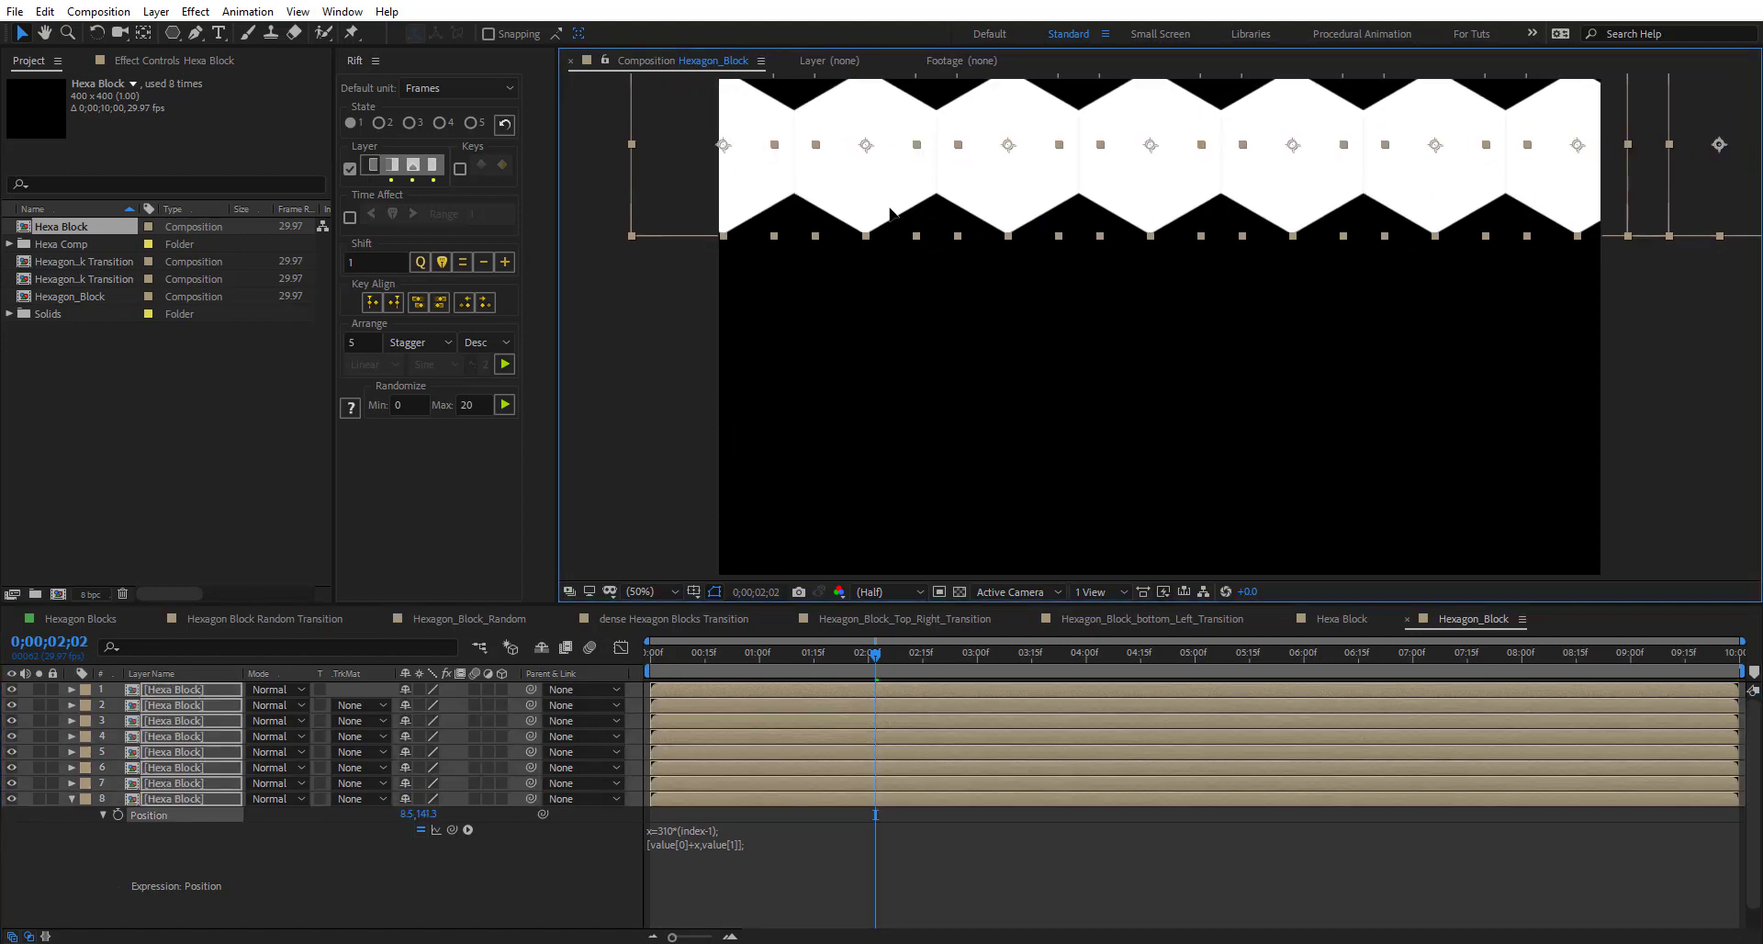
key("h")
left_click_drag(981, 196, 951, 270)
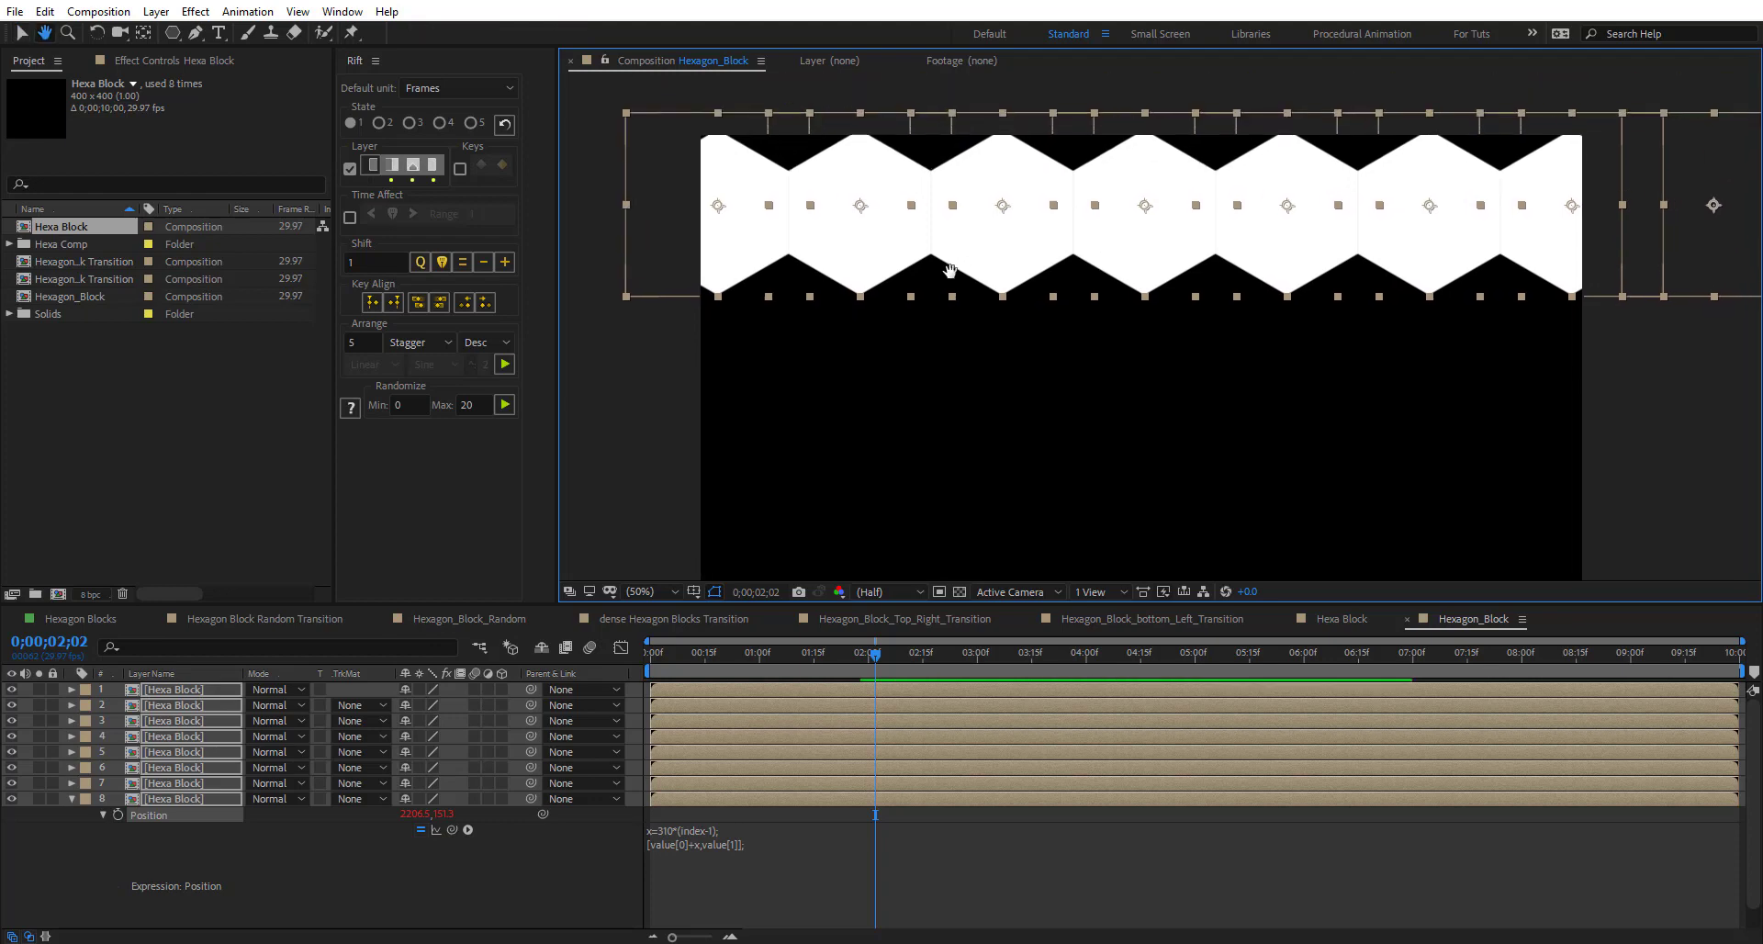
key("v")
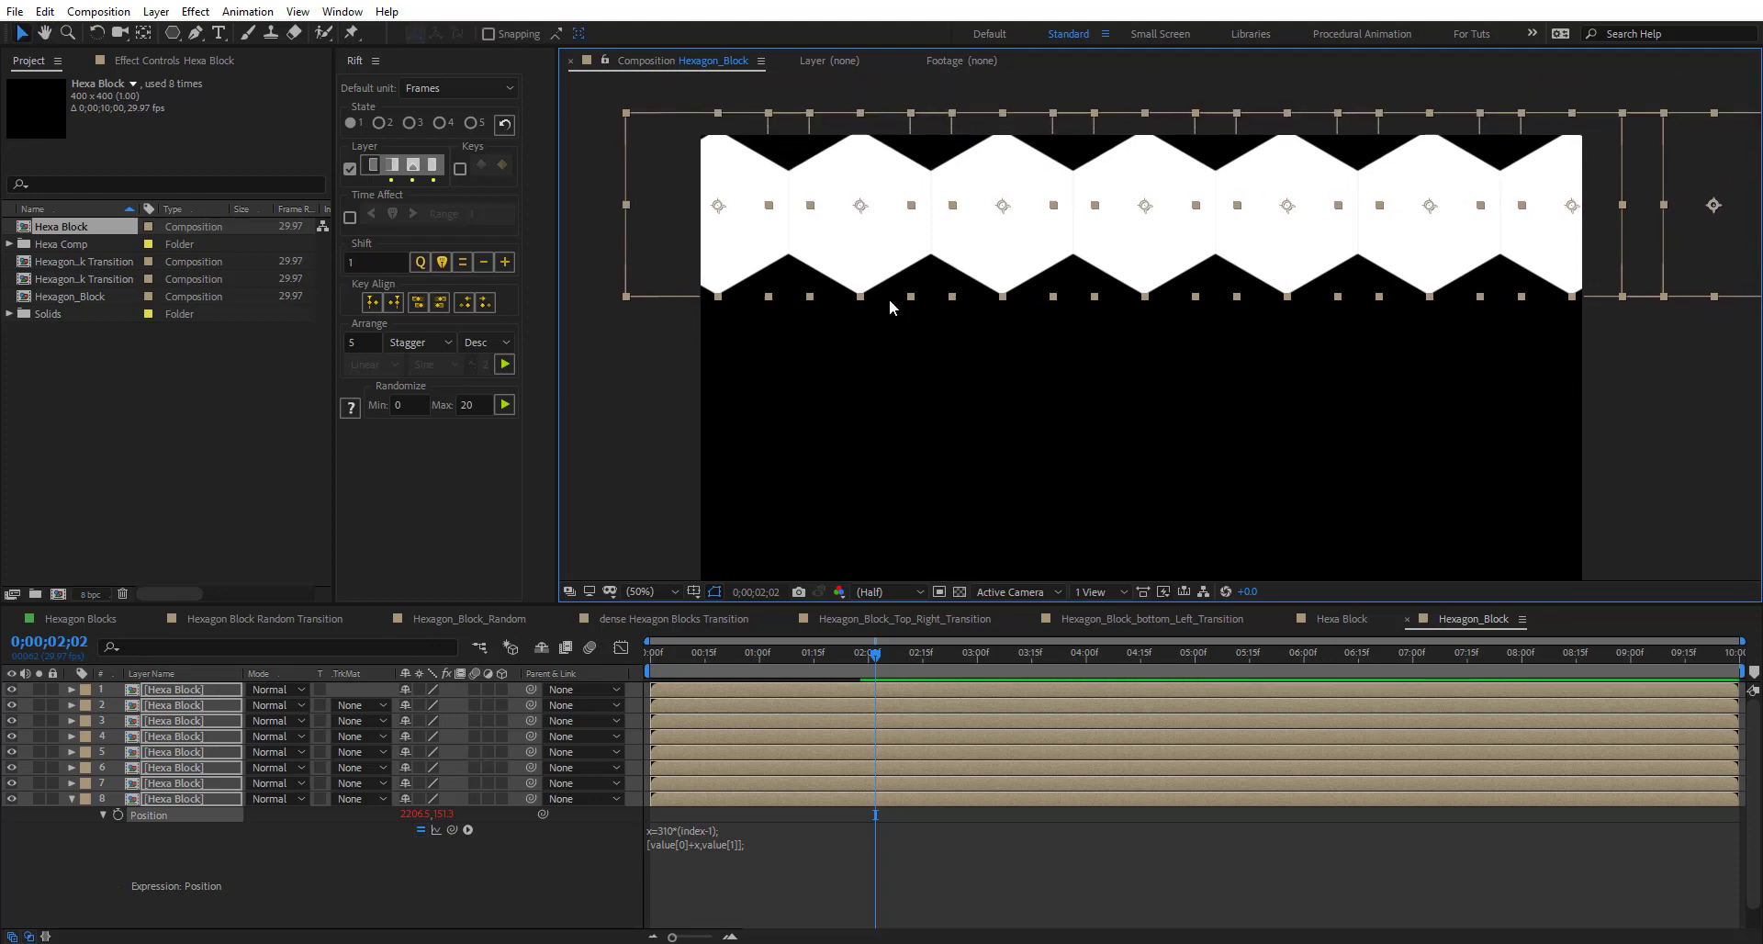
left_click(71, 799)
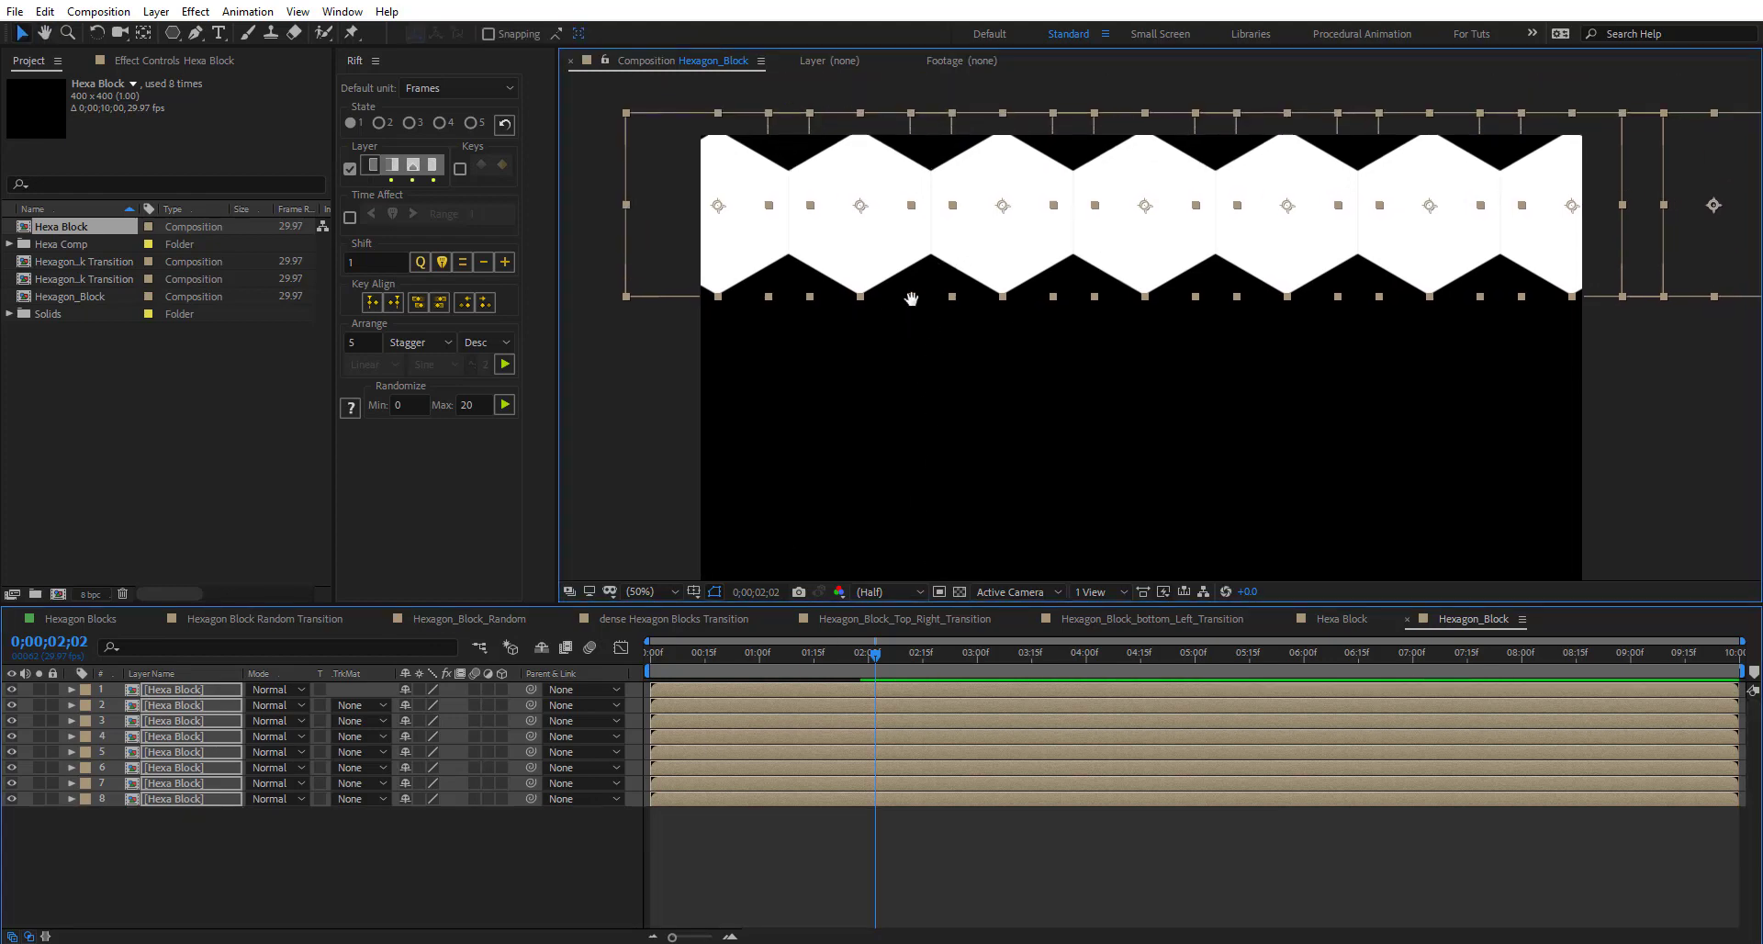
scroll(882, 238, "down", 2)
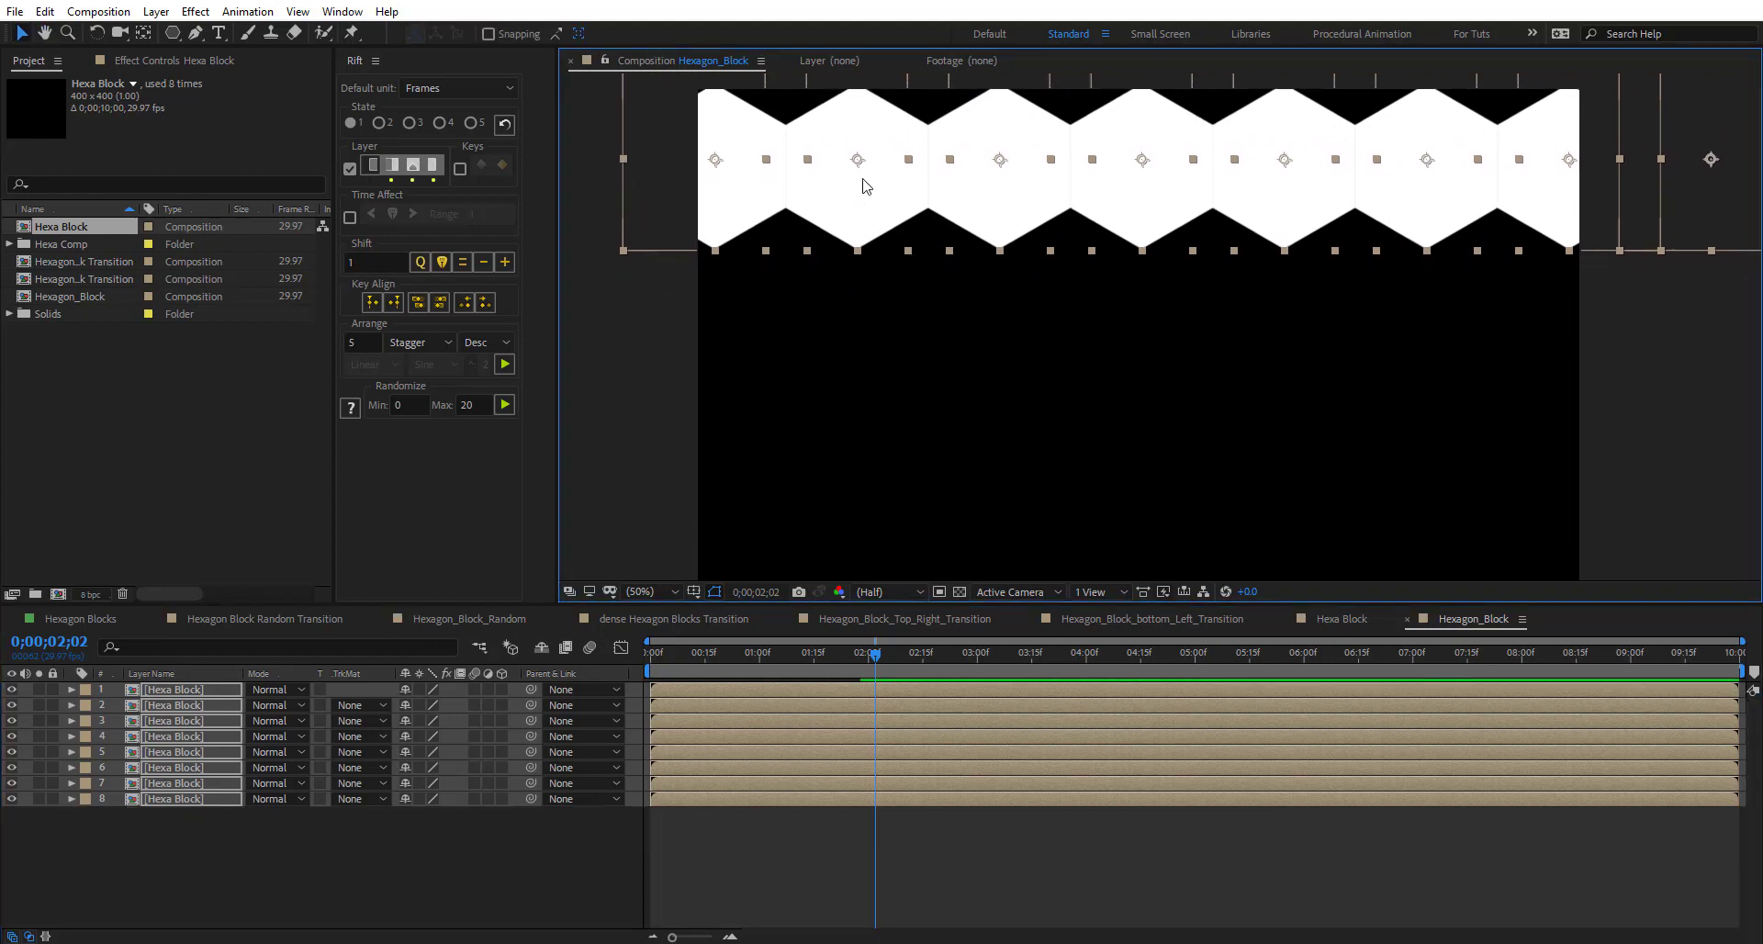
- Pre-compose the eight selected Hexa Block layers into a new composition named 'X_hexagon'
right_click(180, 797)
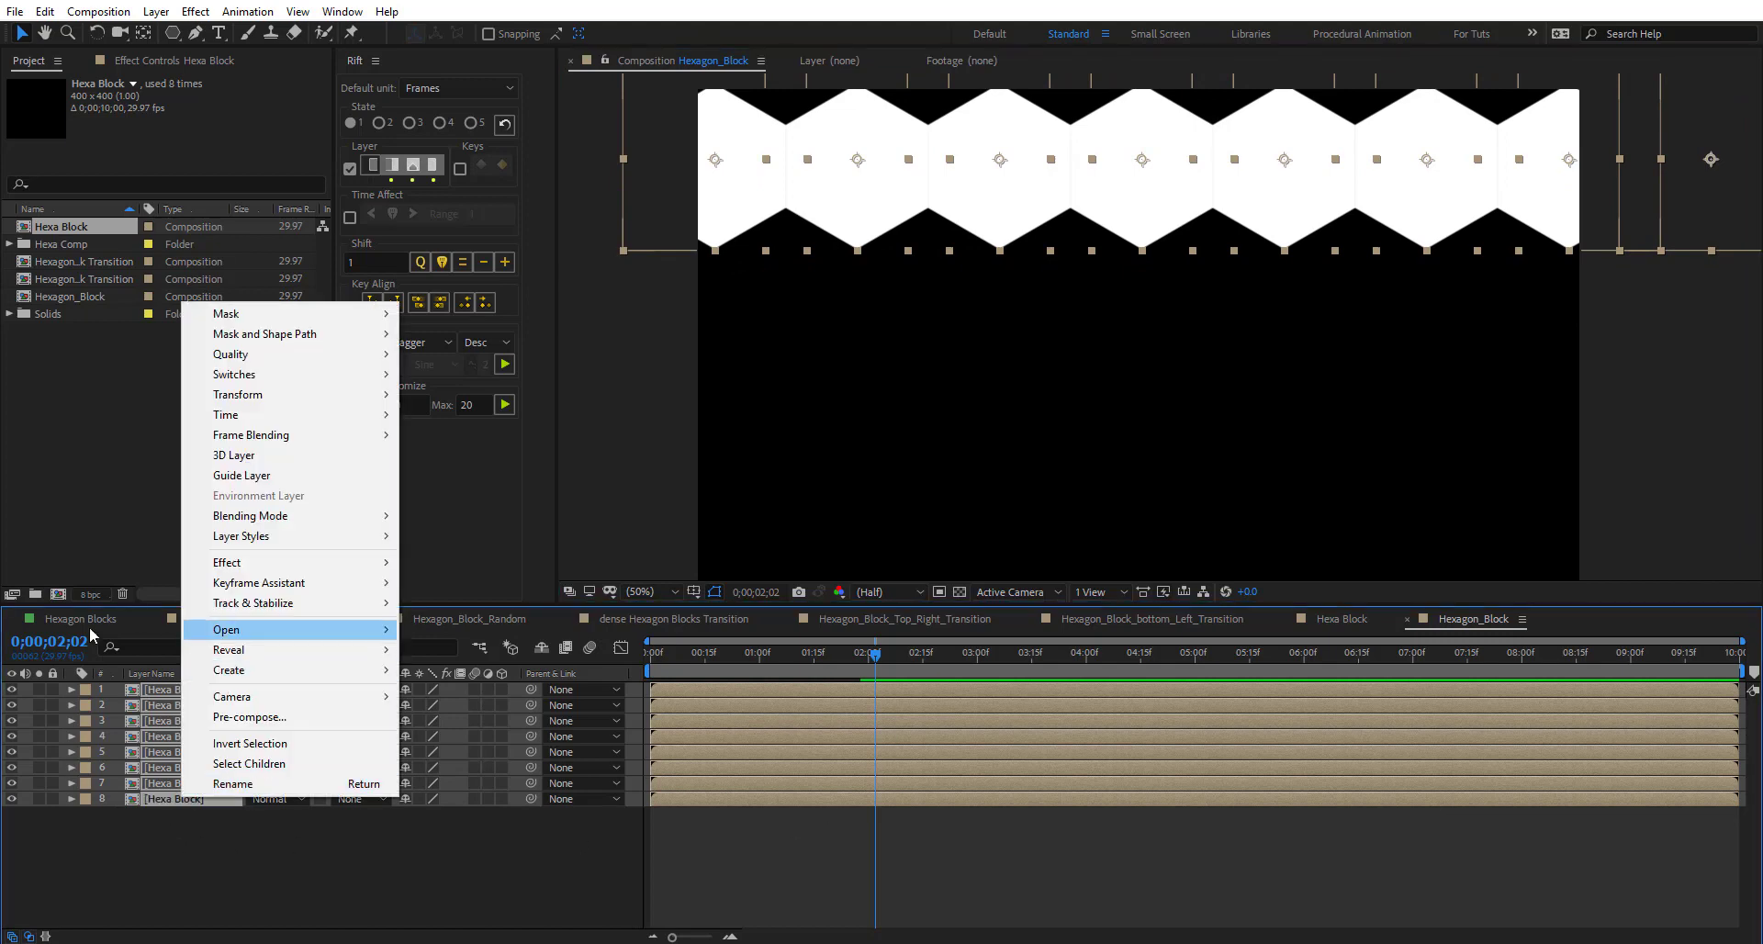
left_click(323, 720)
type("X")
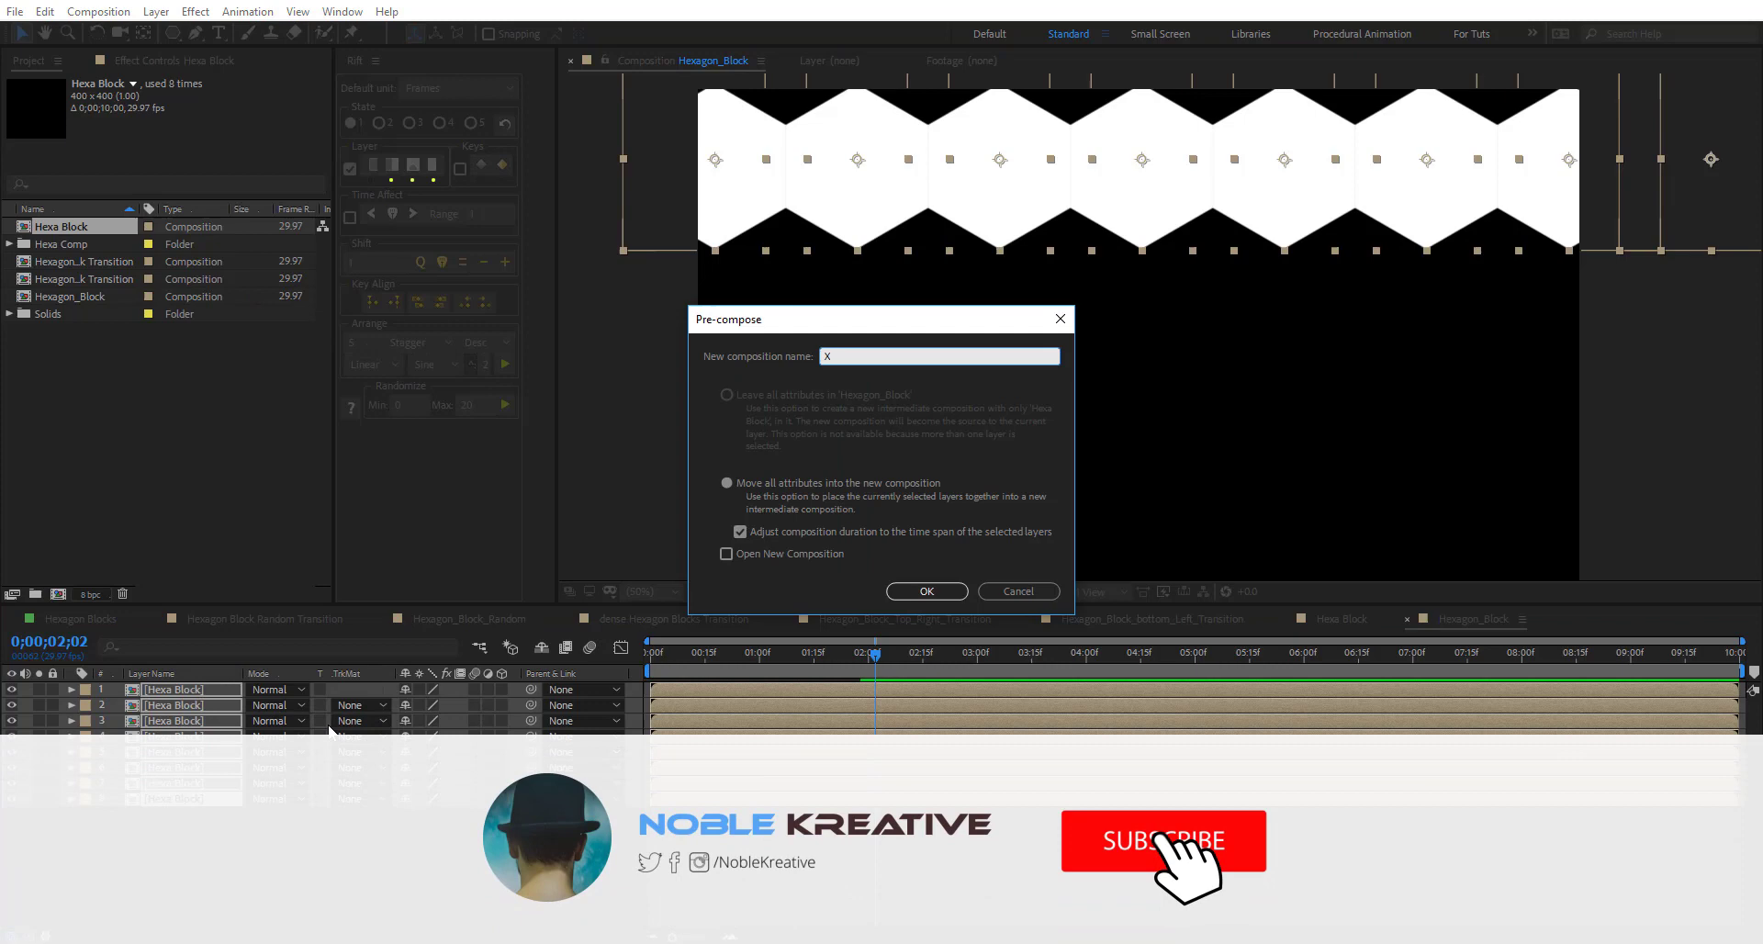
type("_hexagon")
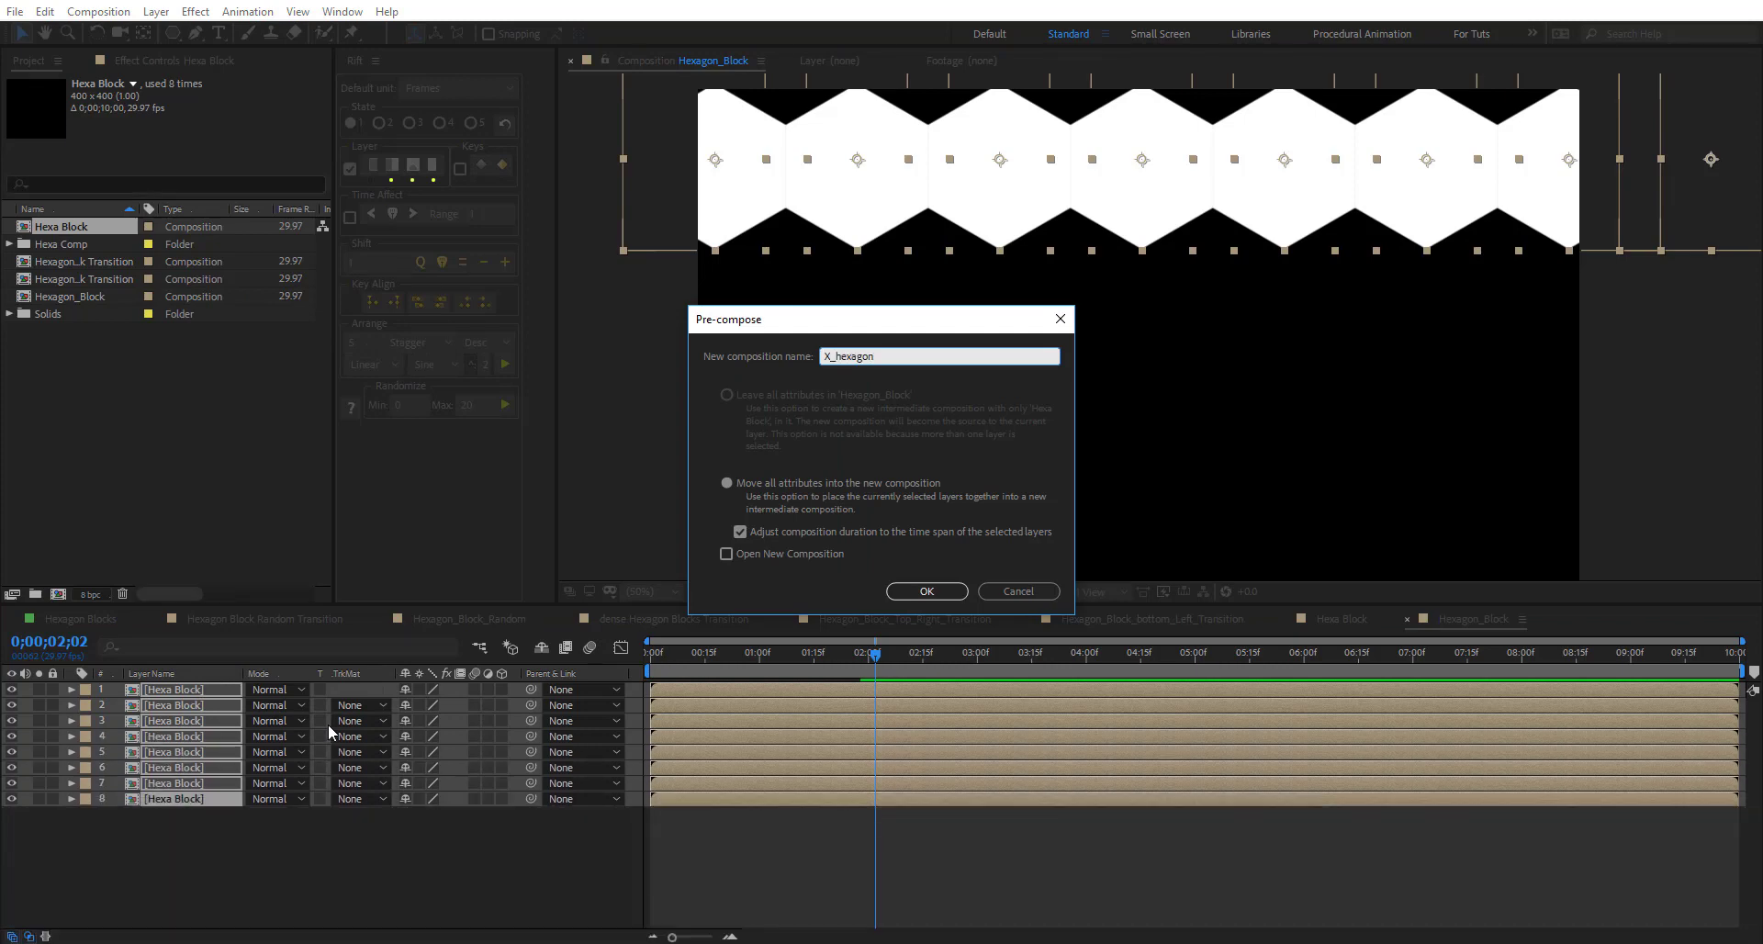
key("Return")
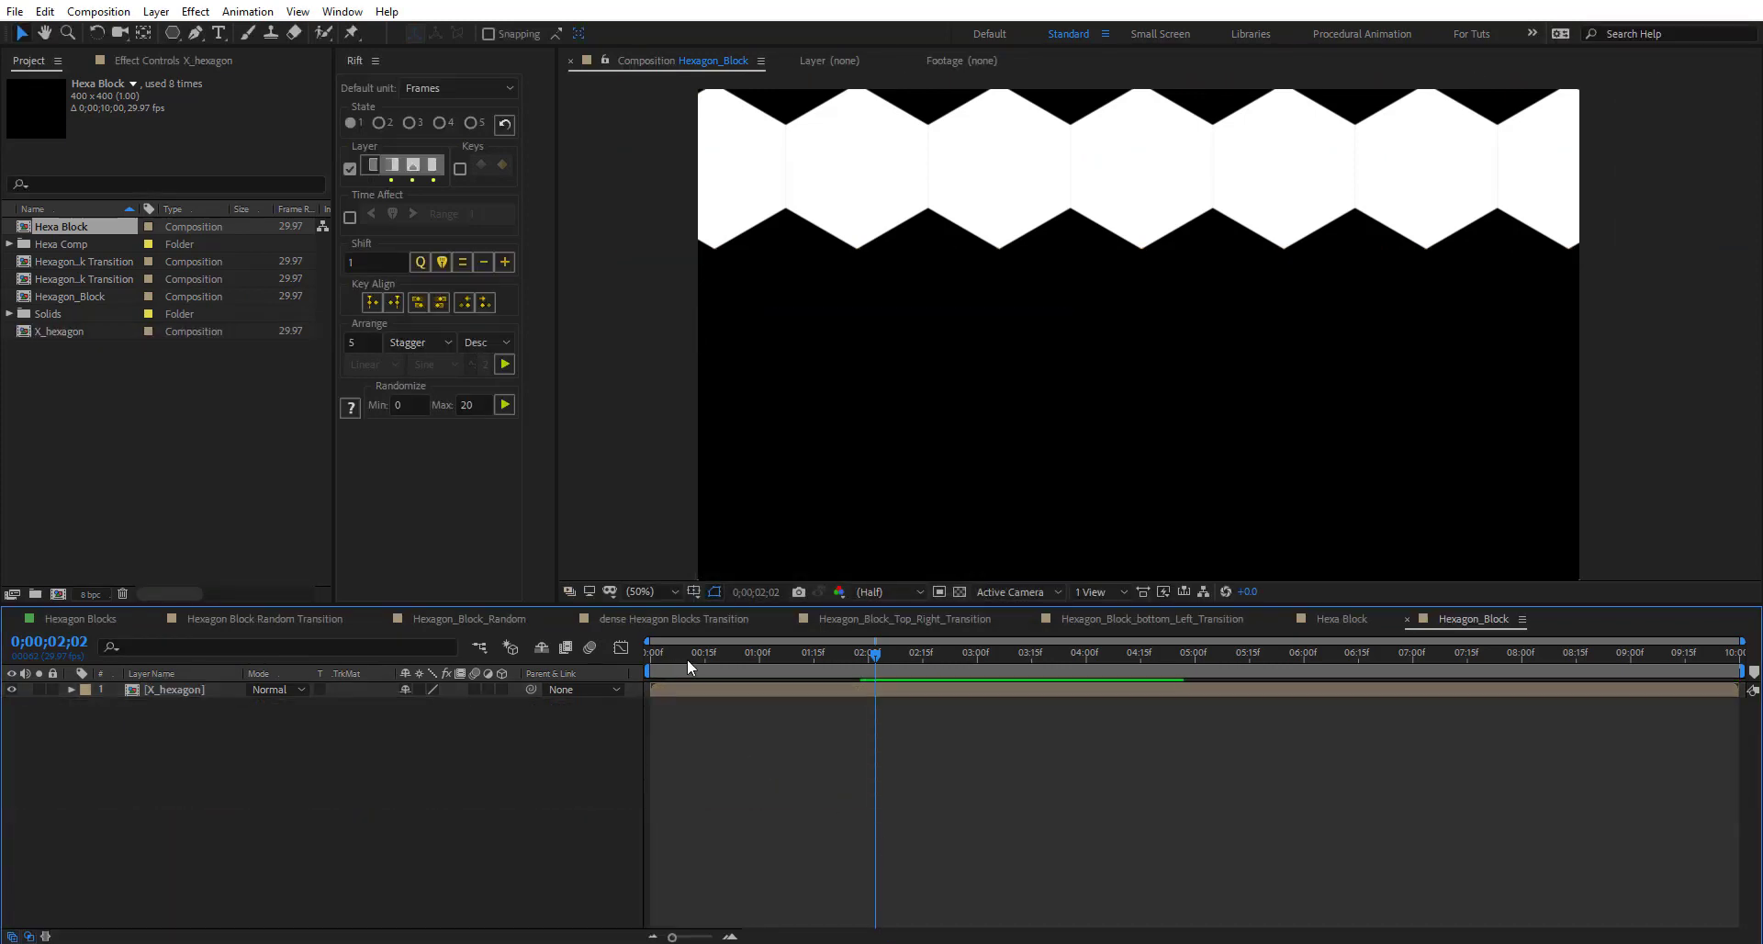
- Duplicate the X_hexagon layer and drag the copy down so it interlocks below the first row
left_click_drag(687, 658, 77, 729)
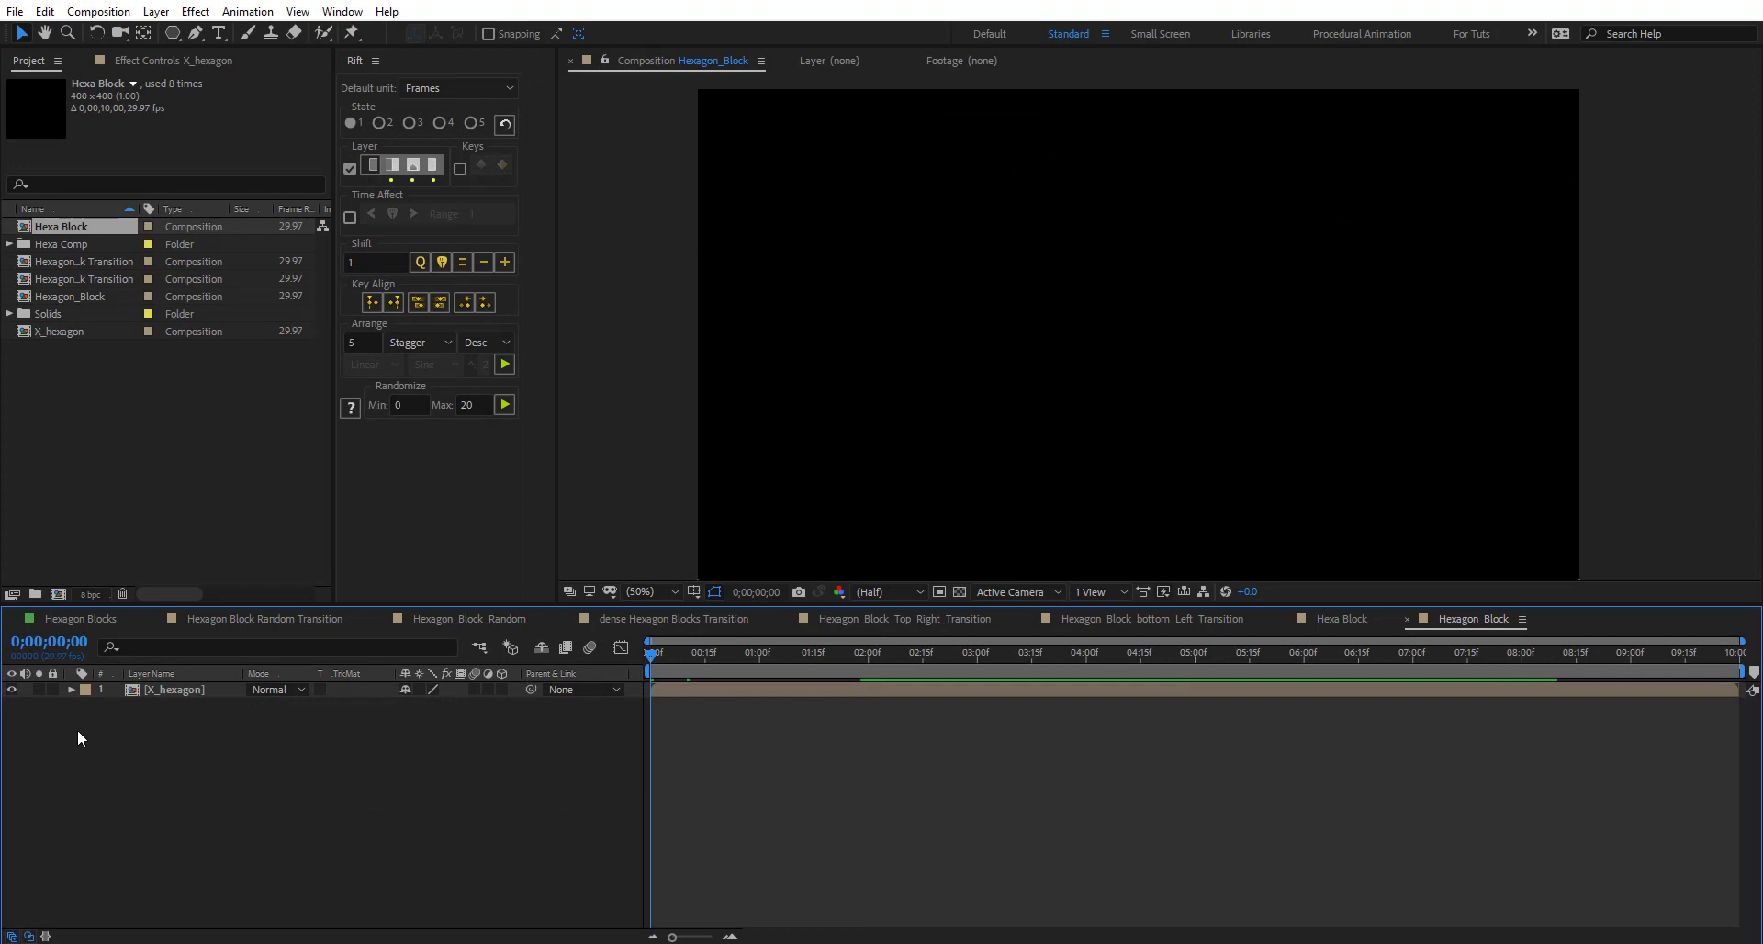
left_click(150, 691)
key("ctrl+d")
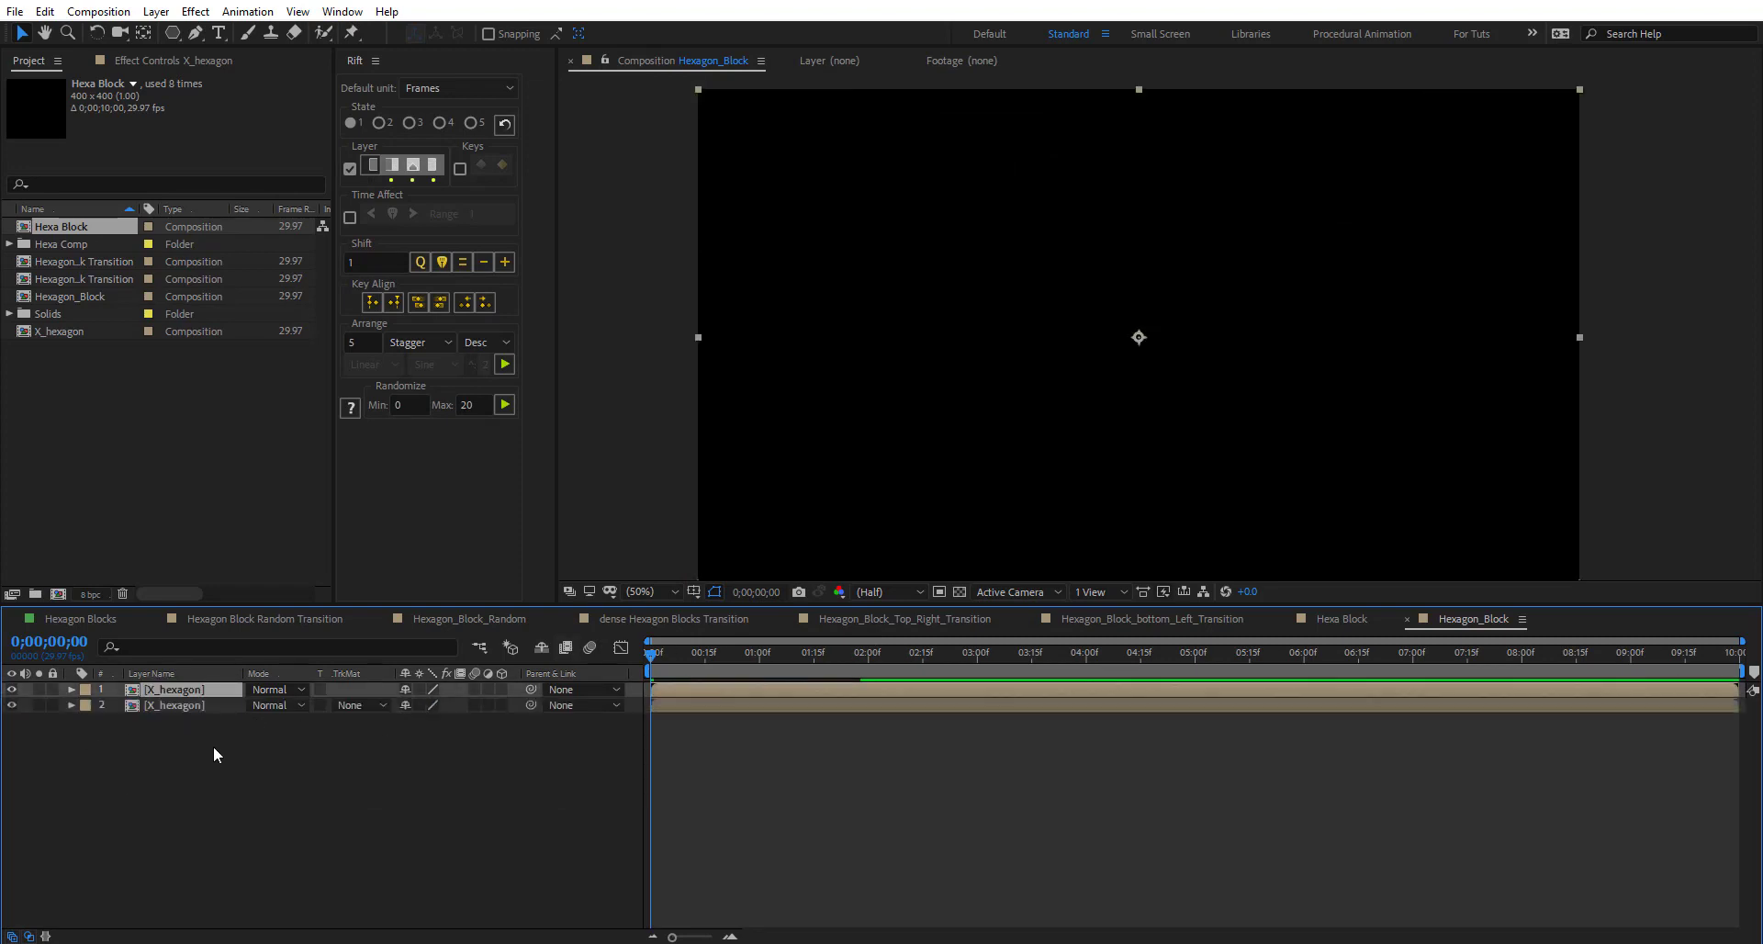
key("space")
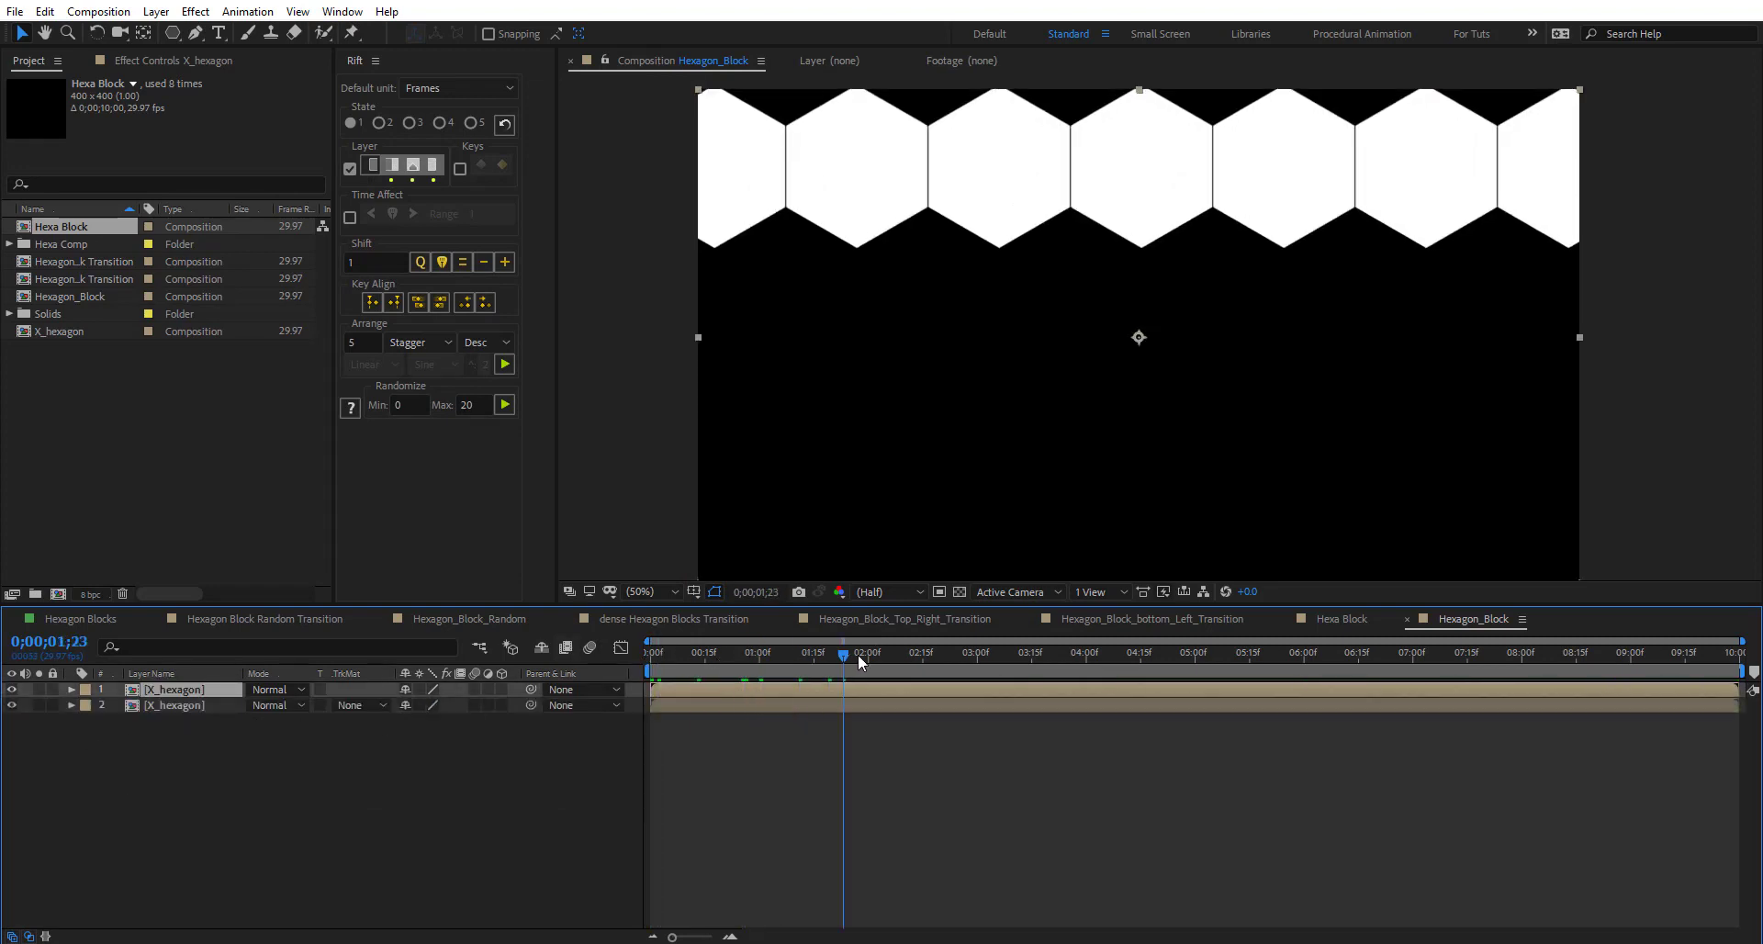
left_click(782, 703)
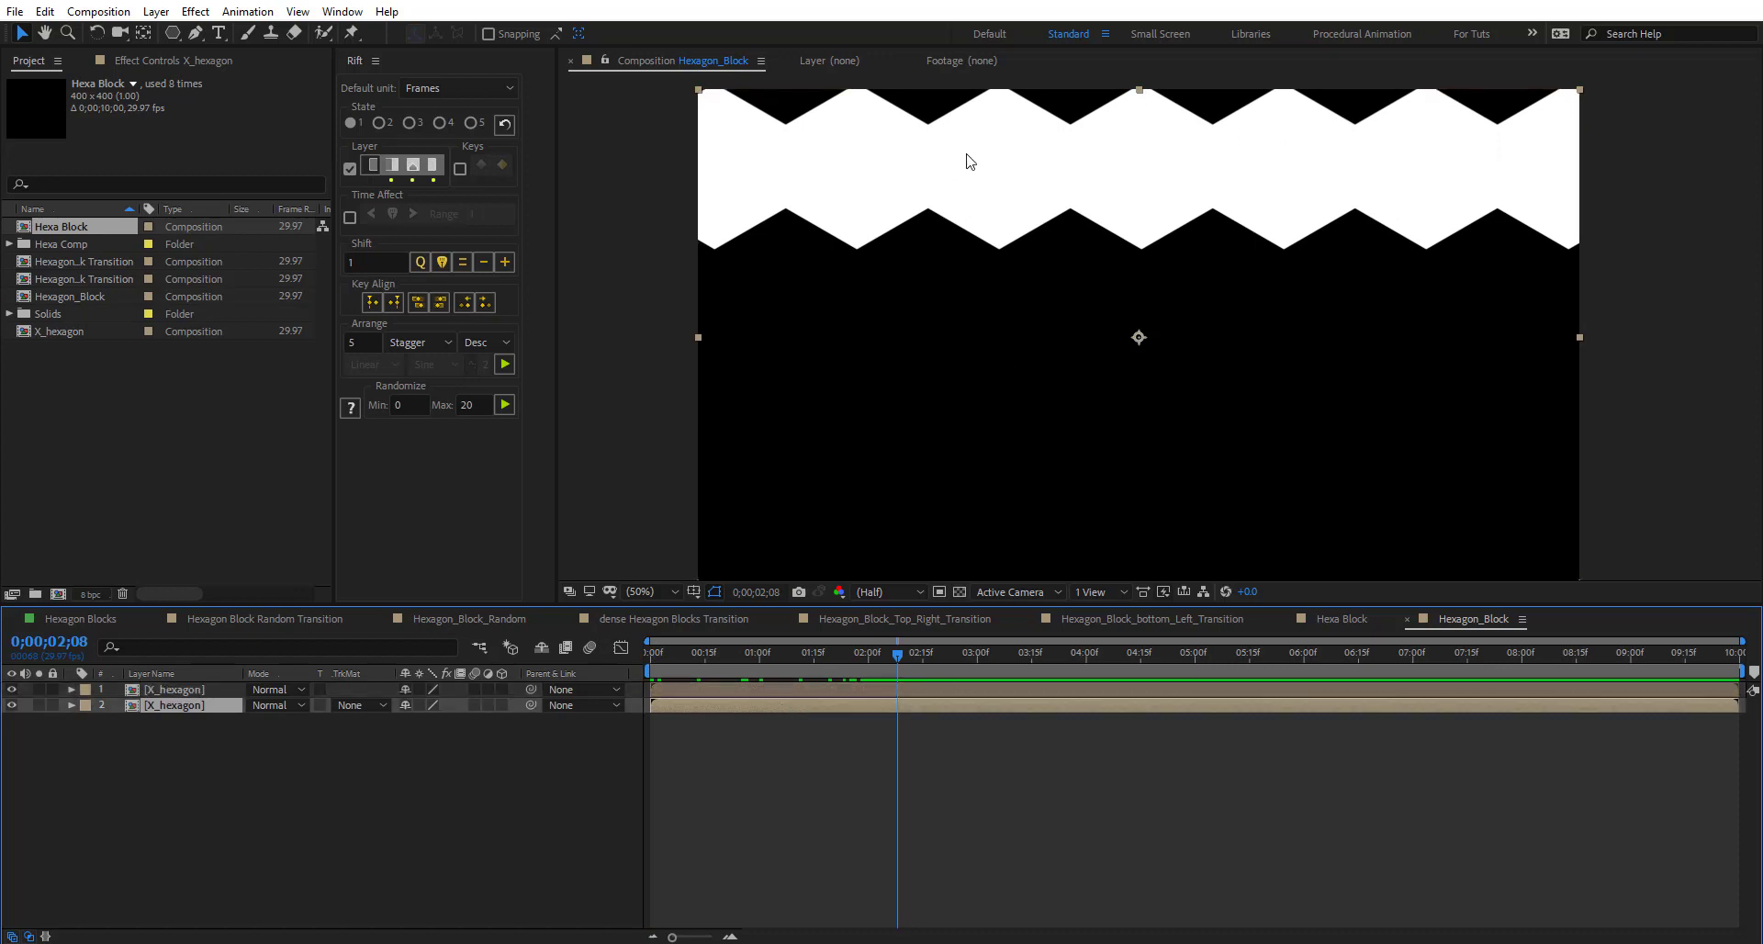
left_click_drag(1015, 170, 943, 296)
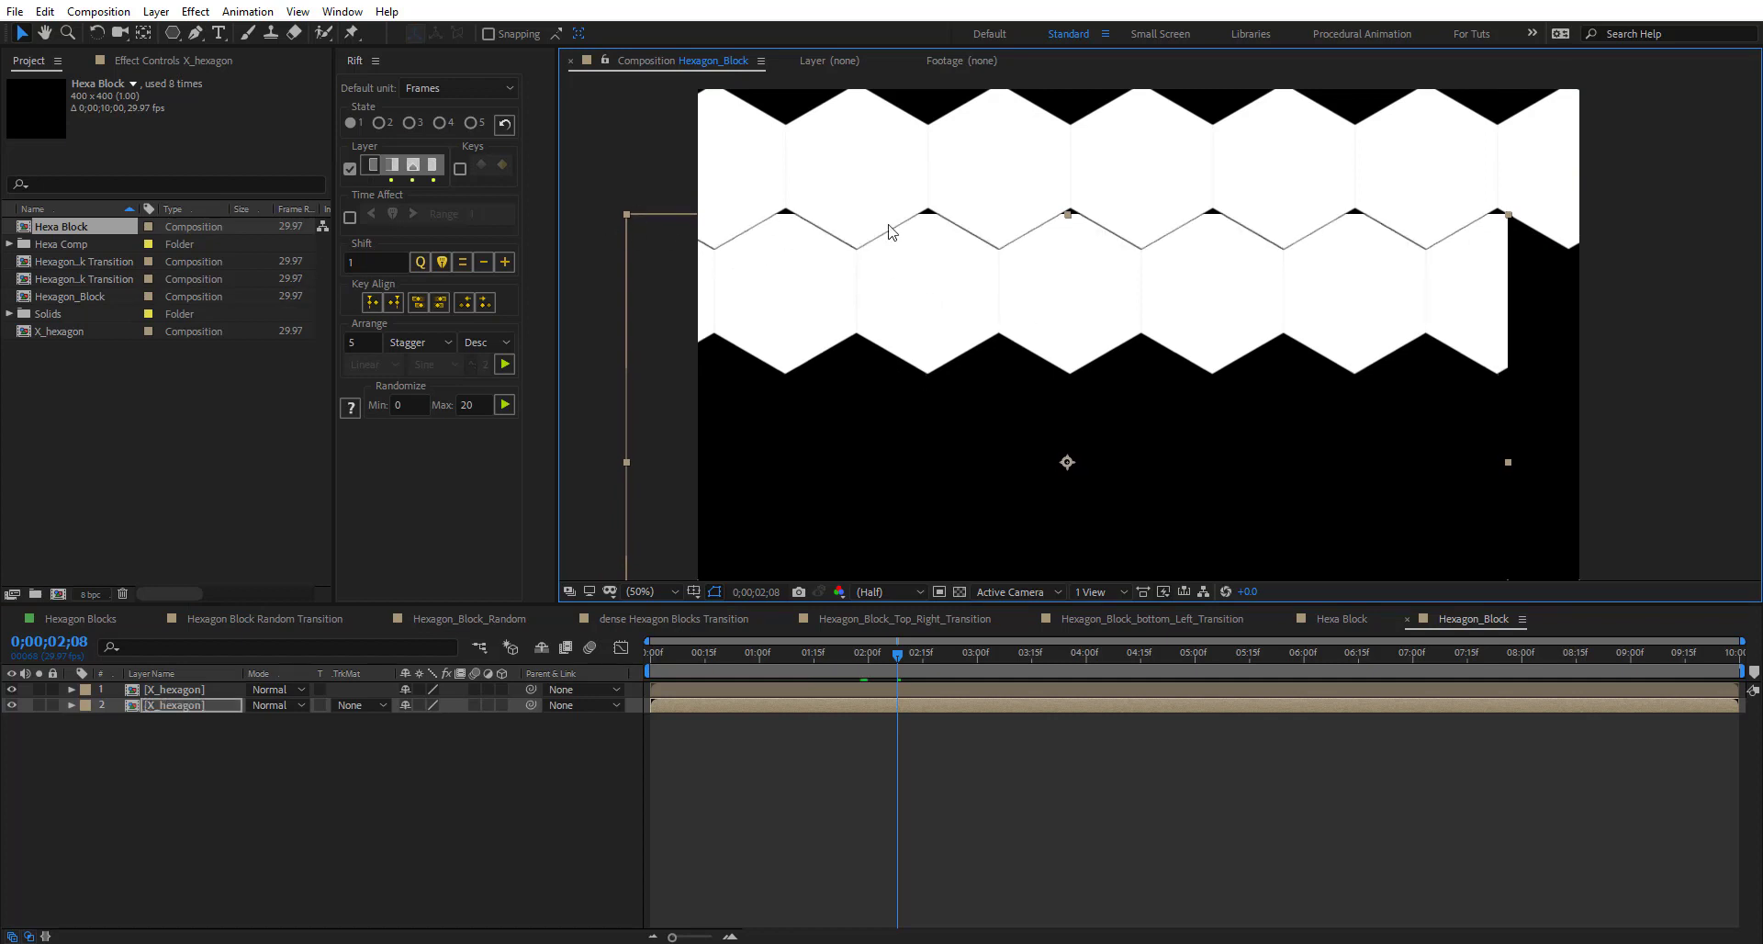
left_click(200, 690, "shift")
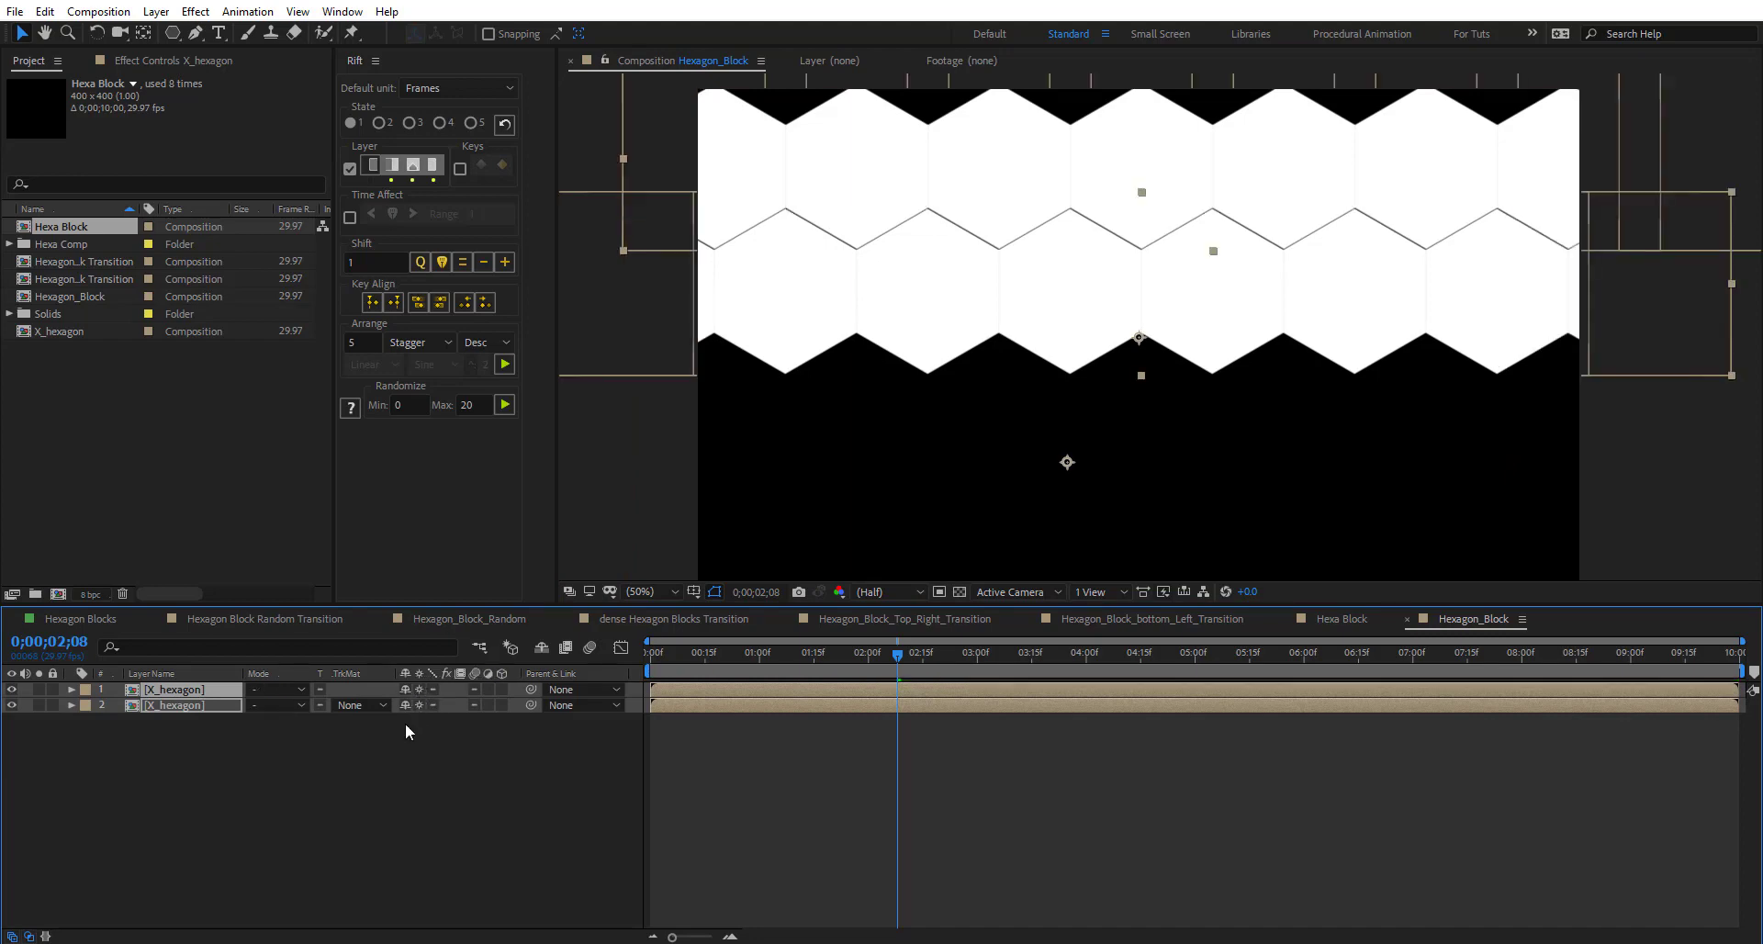
- Nudge the lower X_hexagon row against the top row until the dark seam disappears
left_click(1157, 747)
scroll(921, 289, "up", 4)
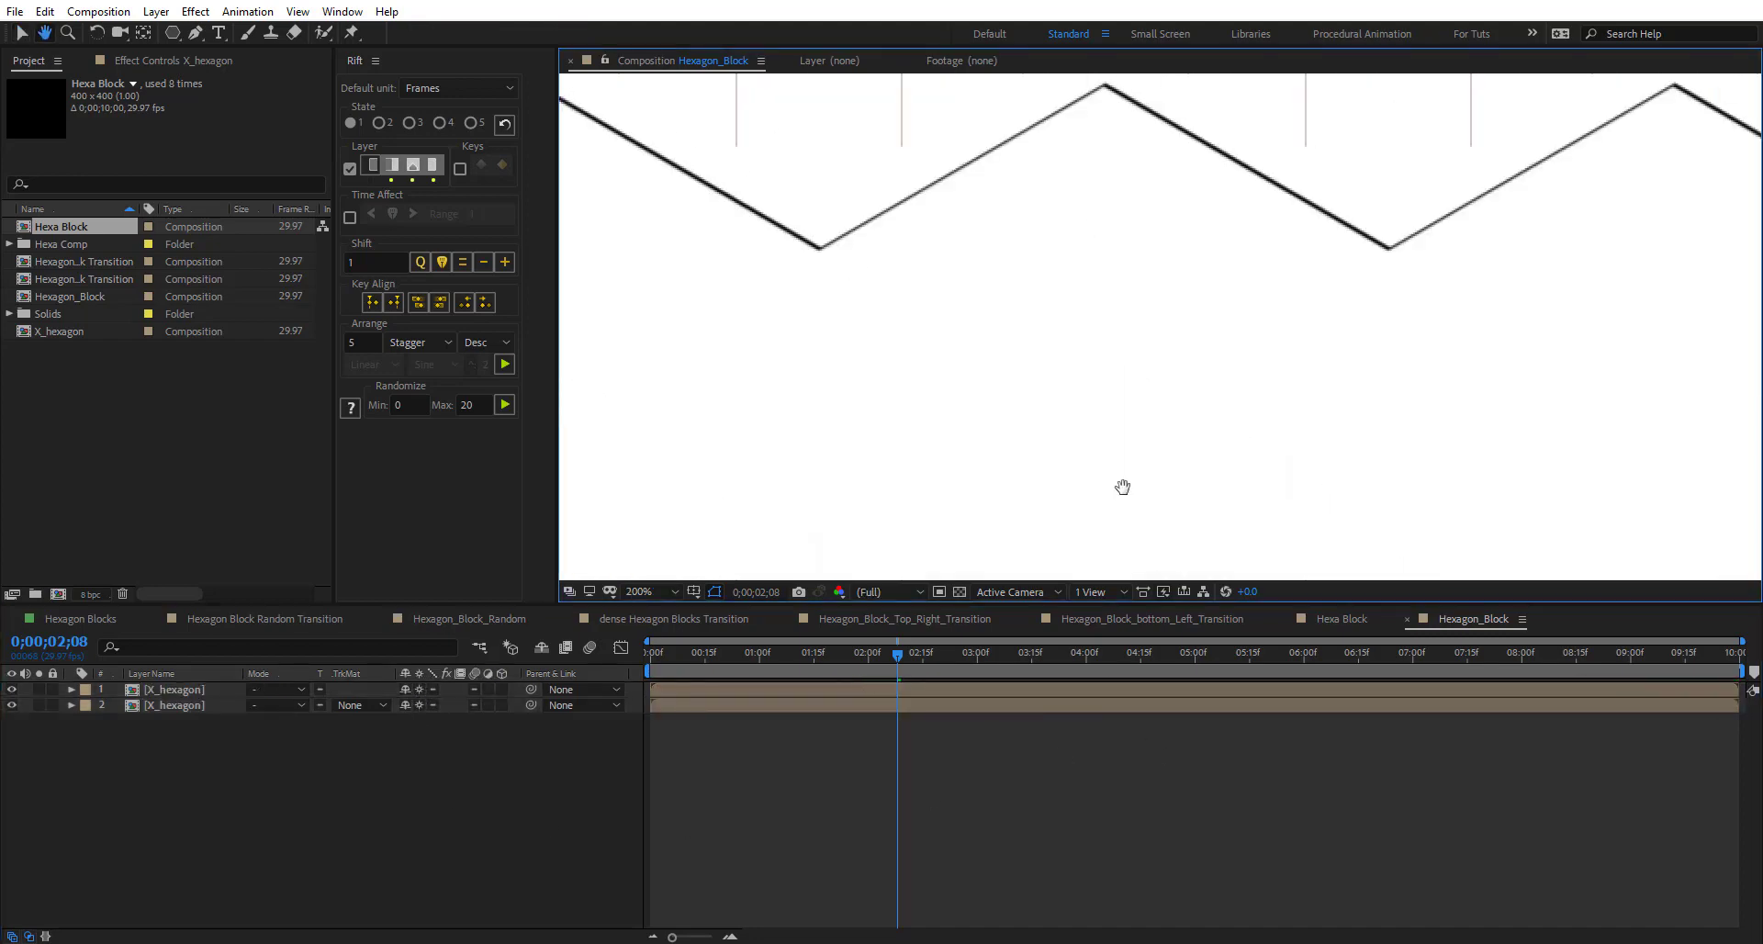
left_click(944, 445)
key("ctrl+shift+a")
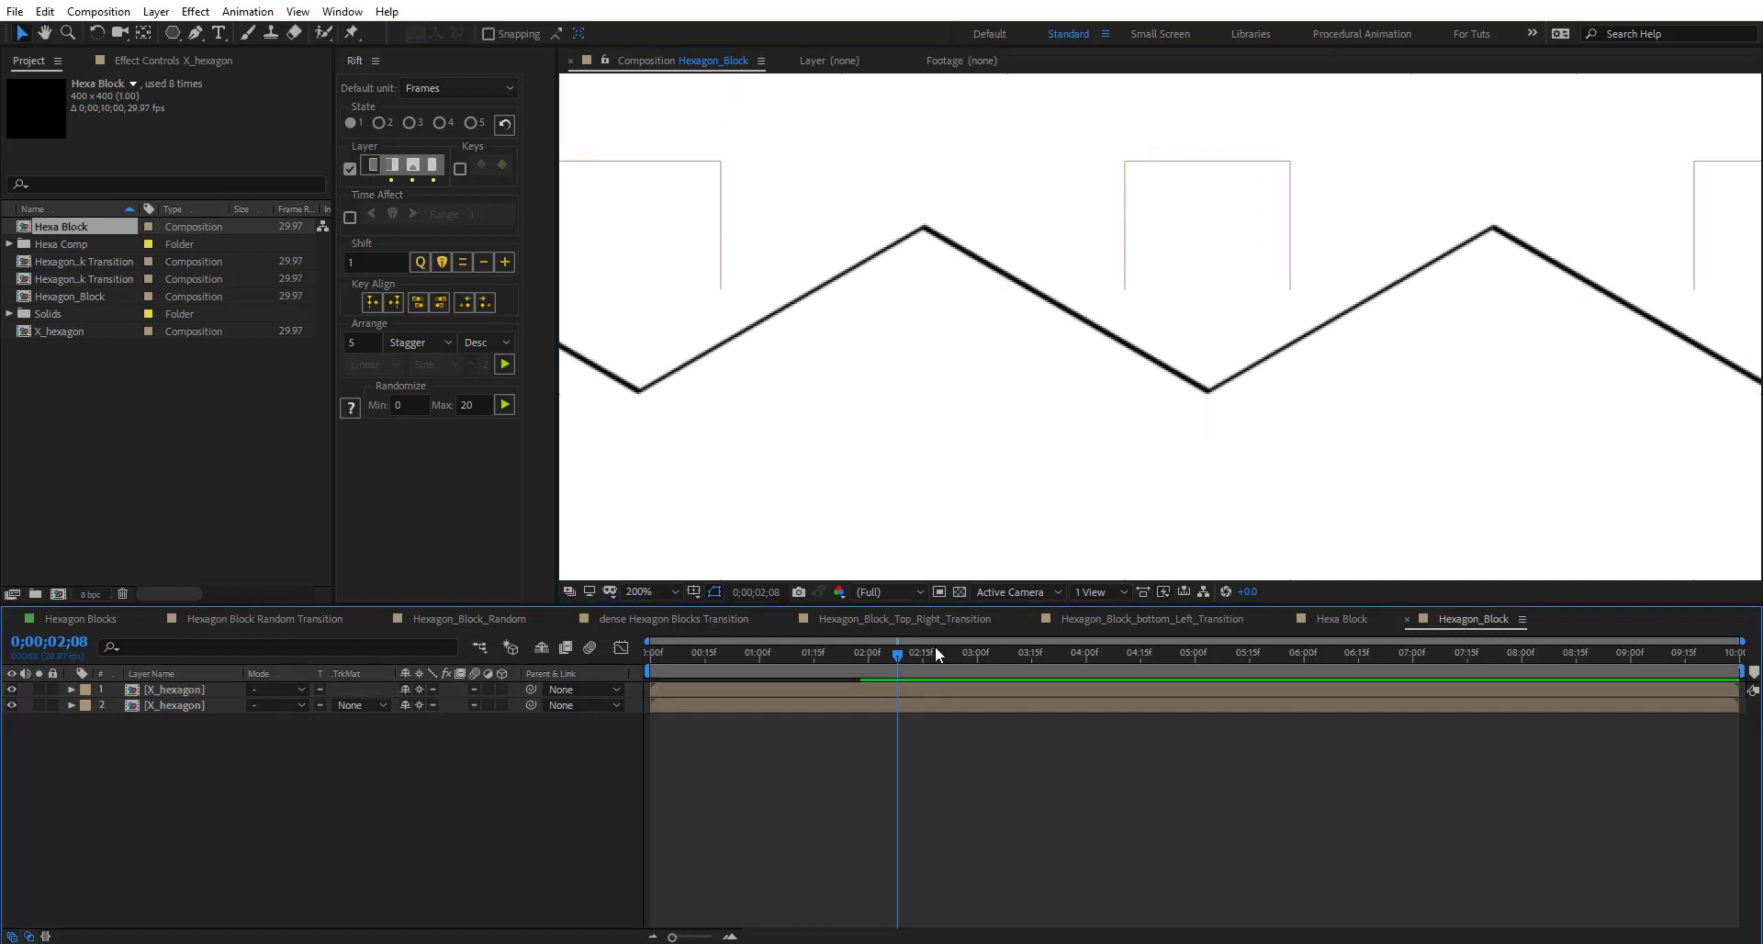
left_click(895, 476)
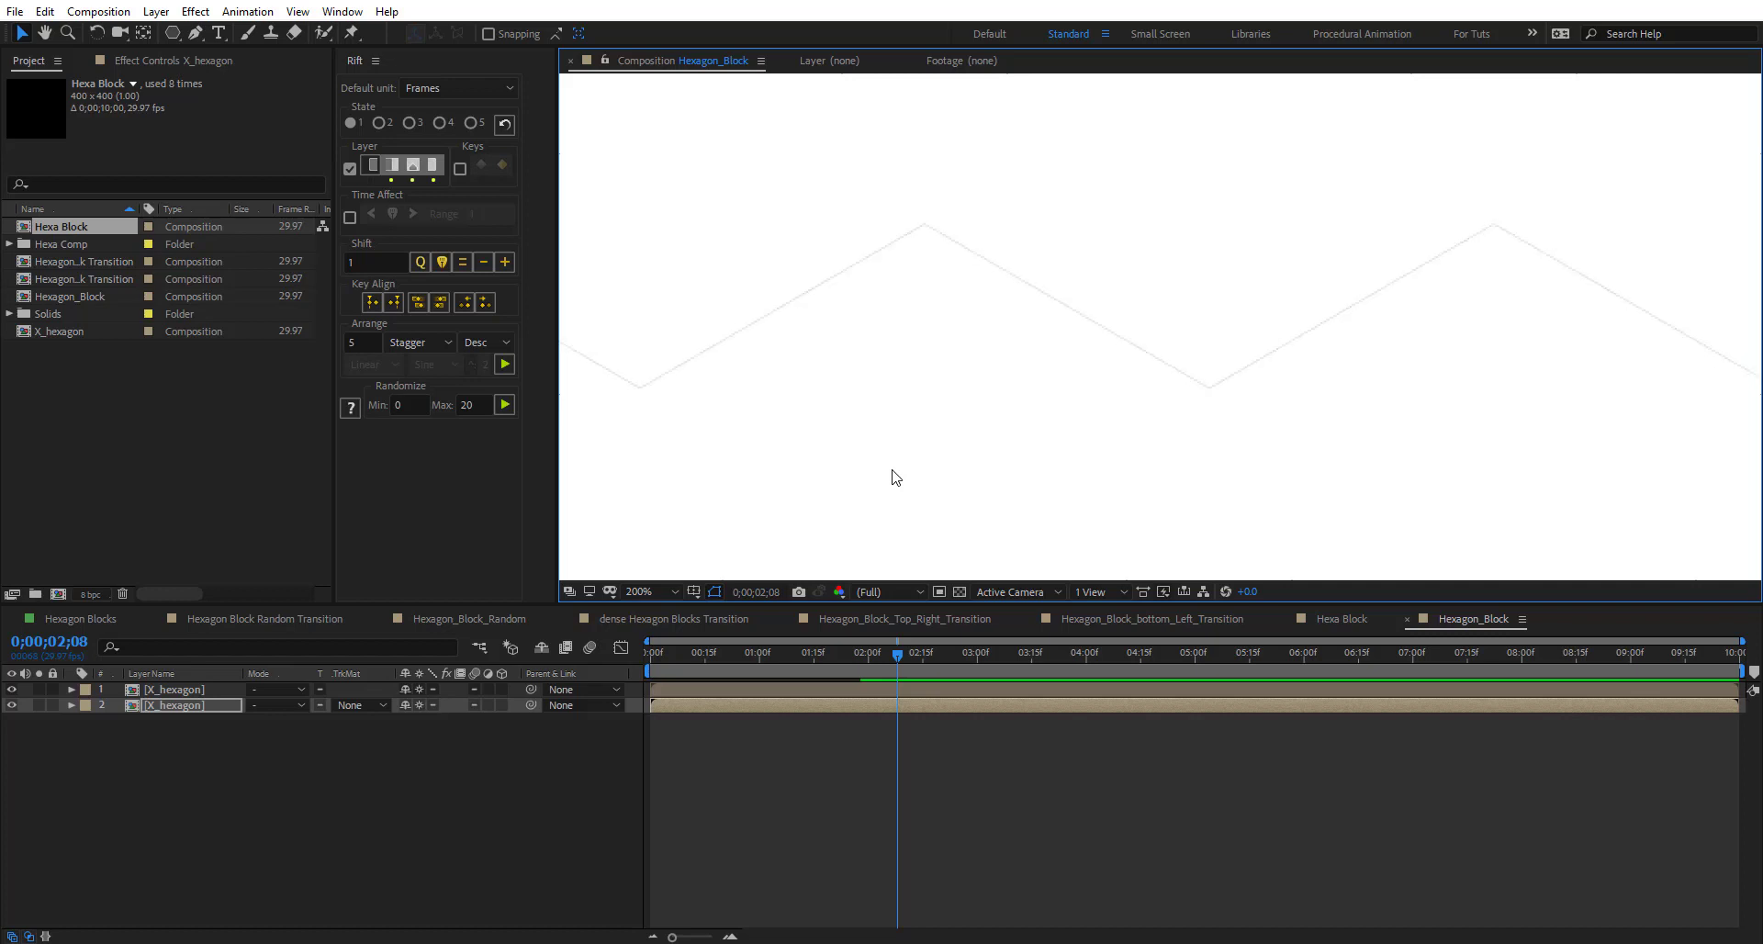
scroll(895, 477, "down", 6)
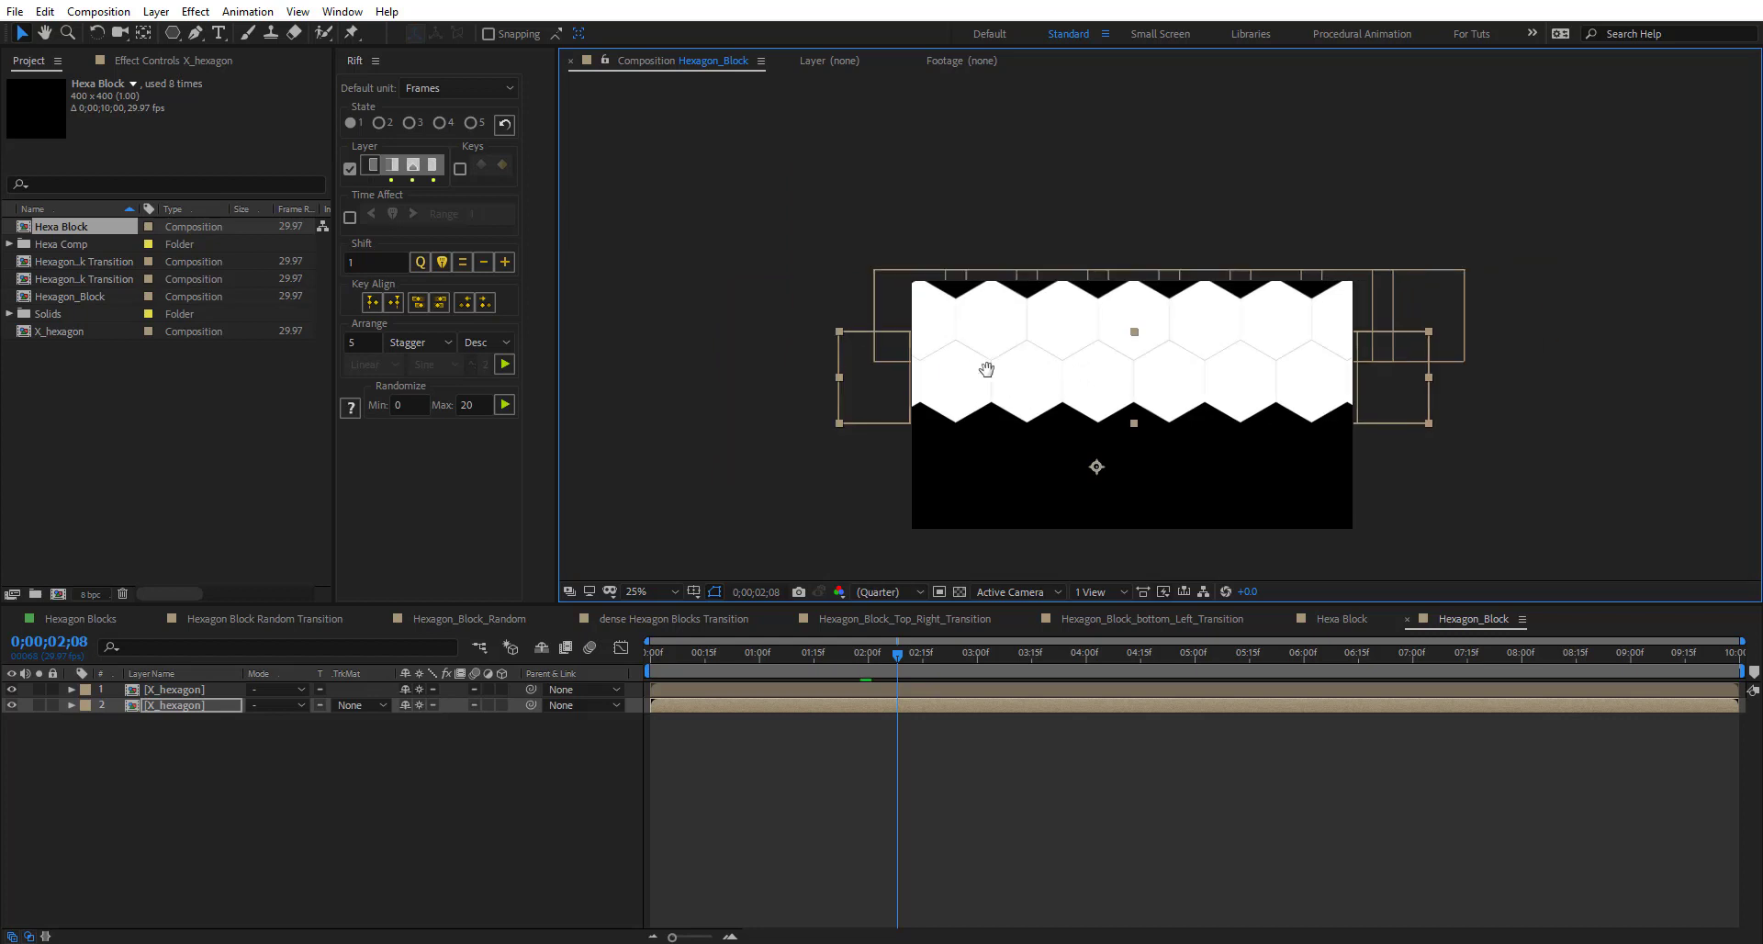
- Set the viewer to 50% and show both rows' Positions (960, 539 and 805, 808)
left_click(654, 587)
left_click(657, 720)
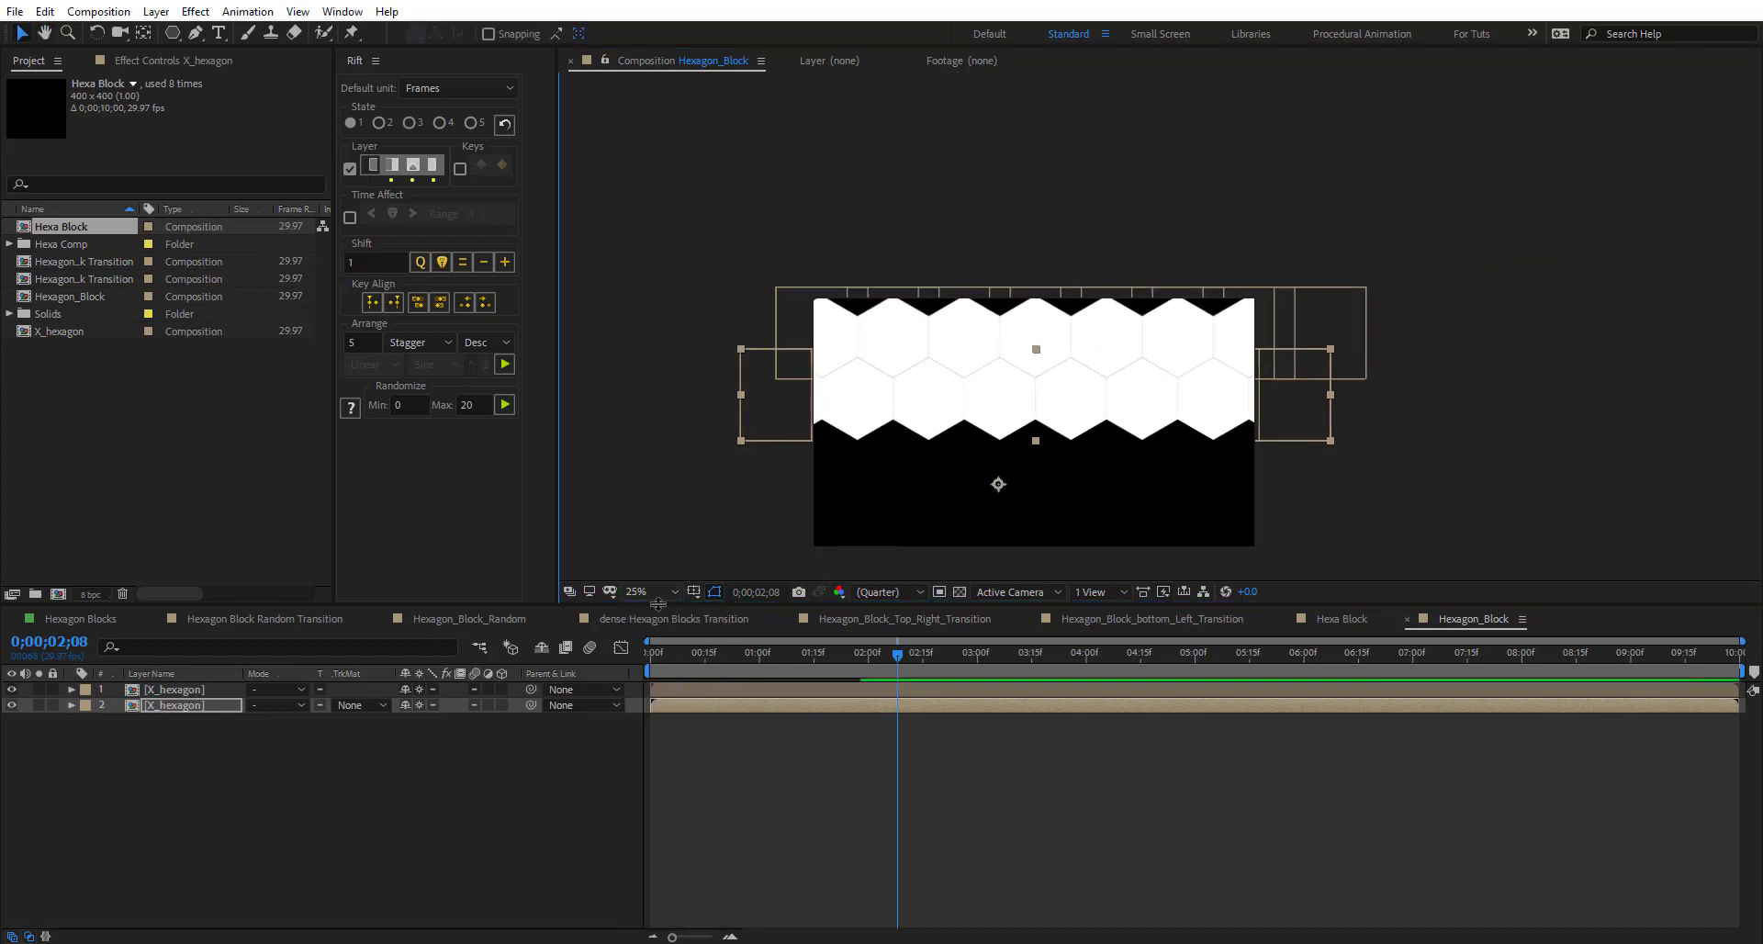
left_click(183, 689, "shift")
key("p")
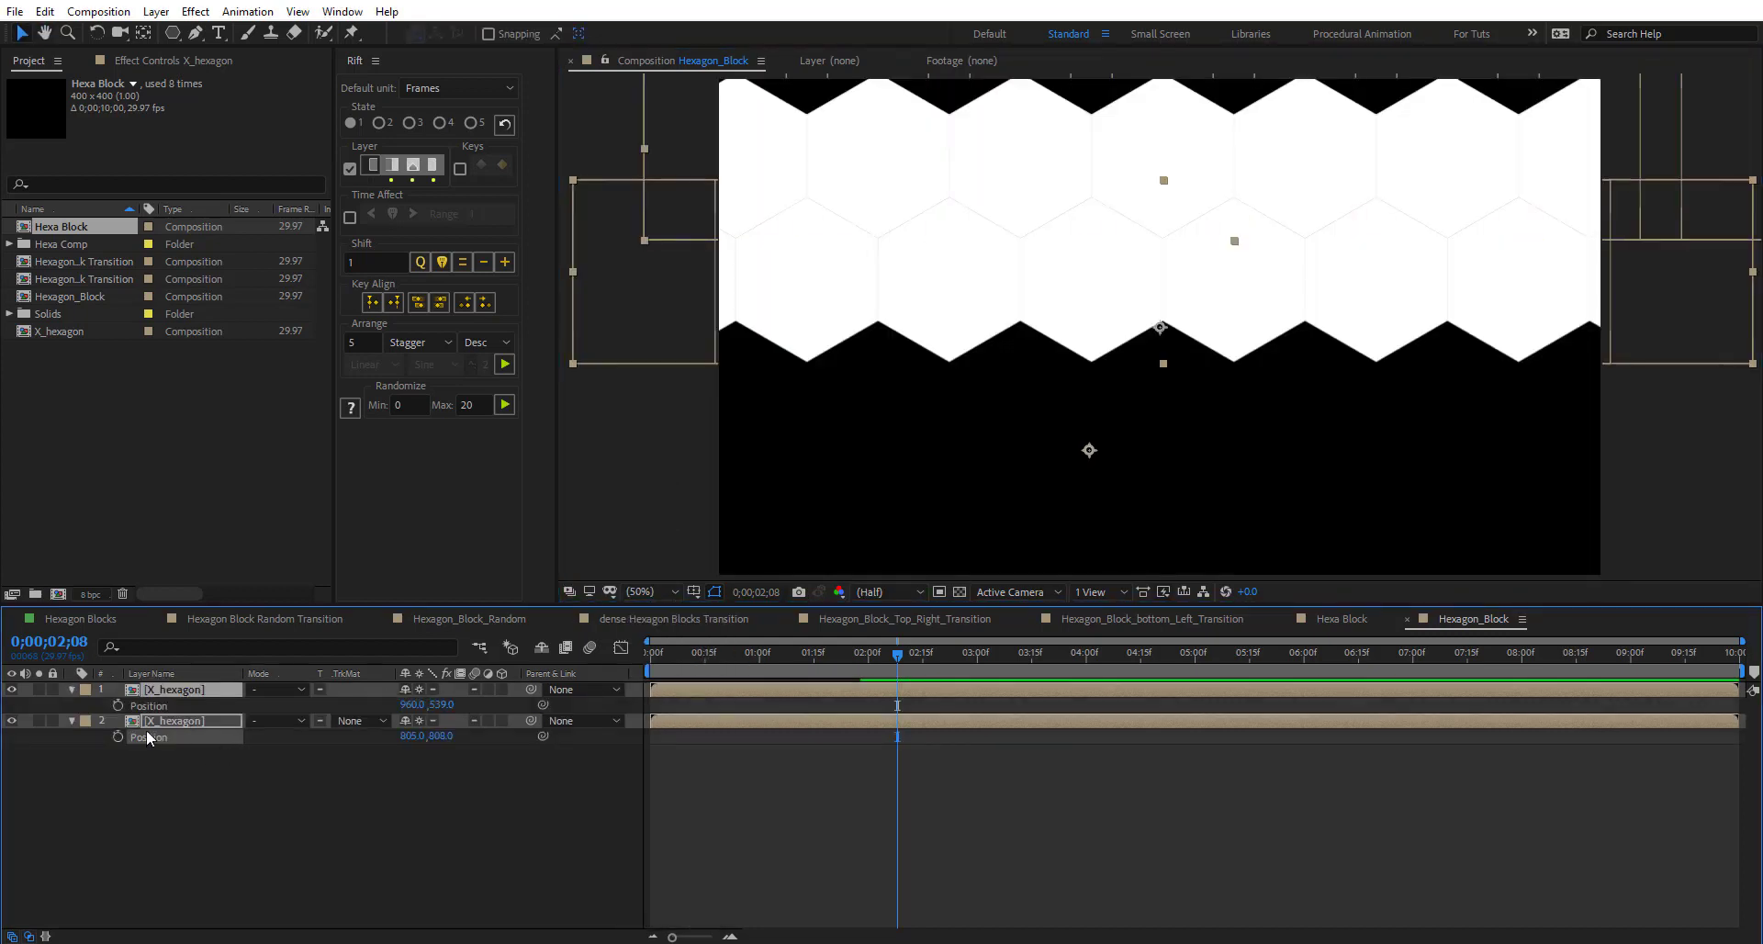
left_click(325, 801)
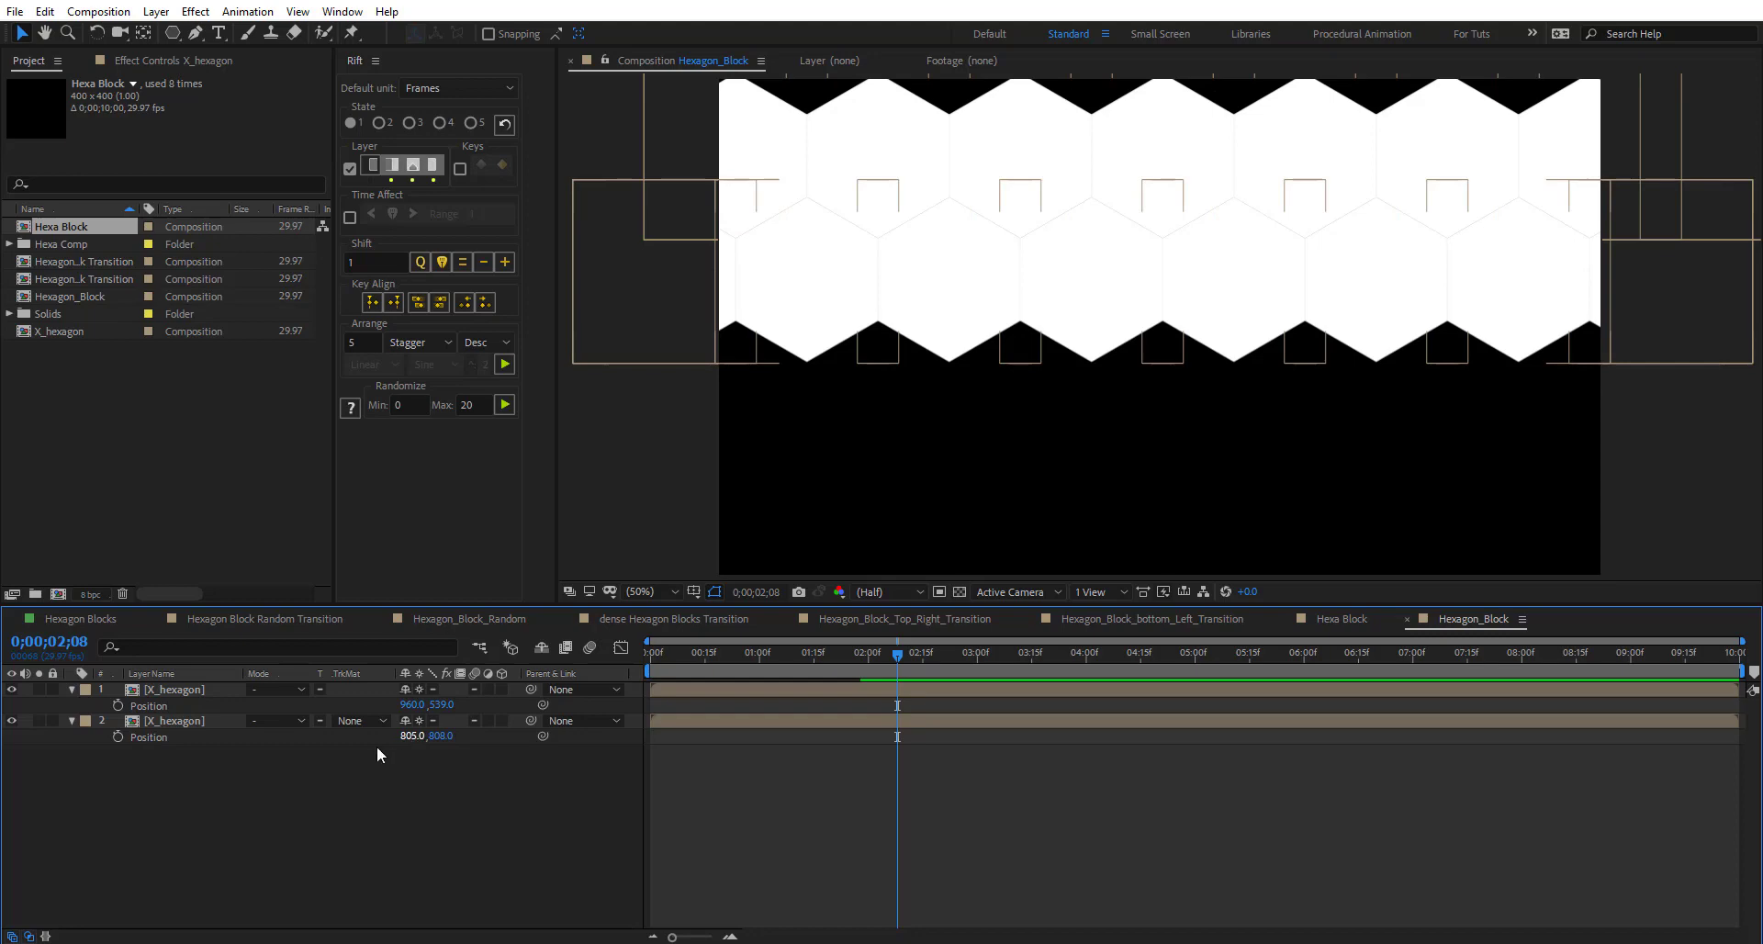
- Inside X_hexagon, copy Hexa Block layer 2's x=310*(index-1) Position expression and return to Hexagon_Block
left_click(1348, 617)
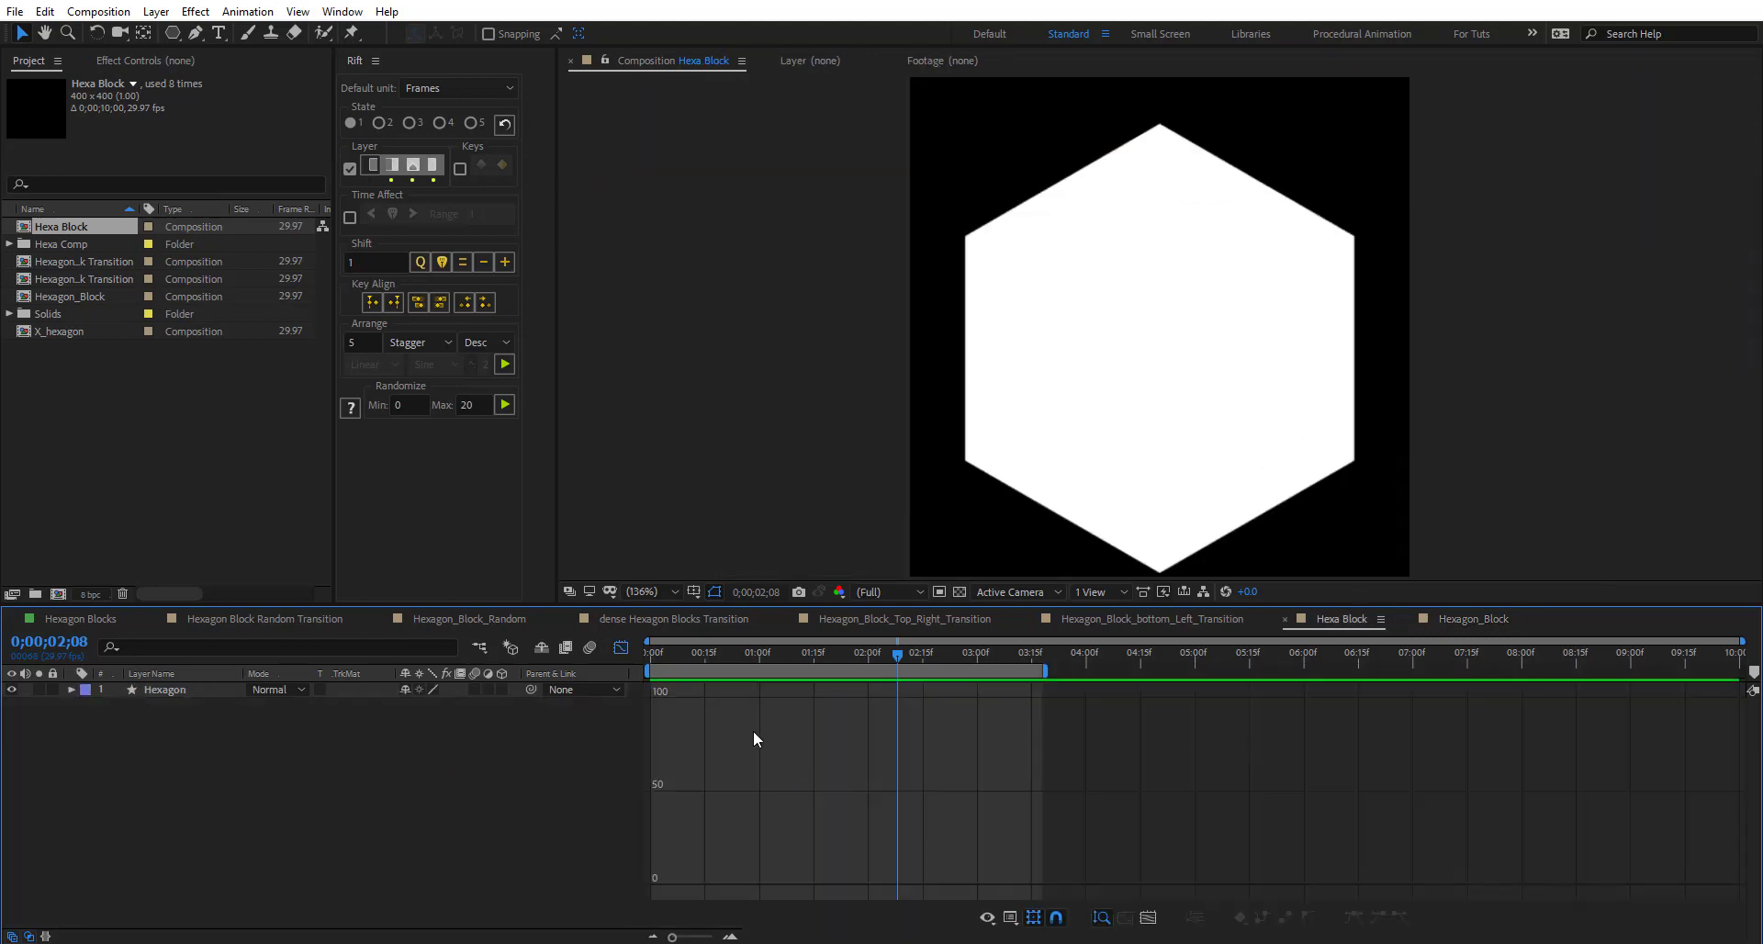
left_click(1480, 618)
double_click(191, 721)
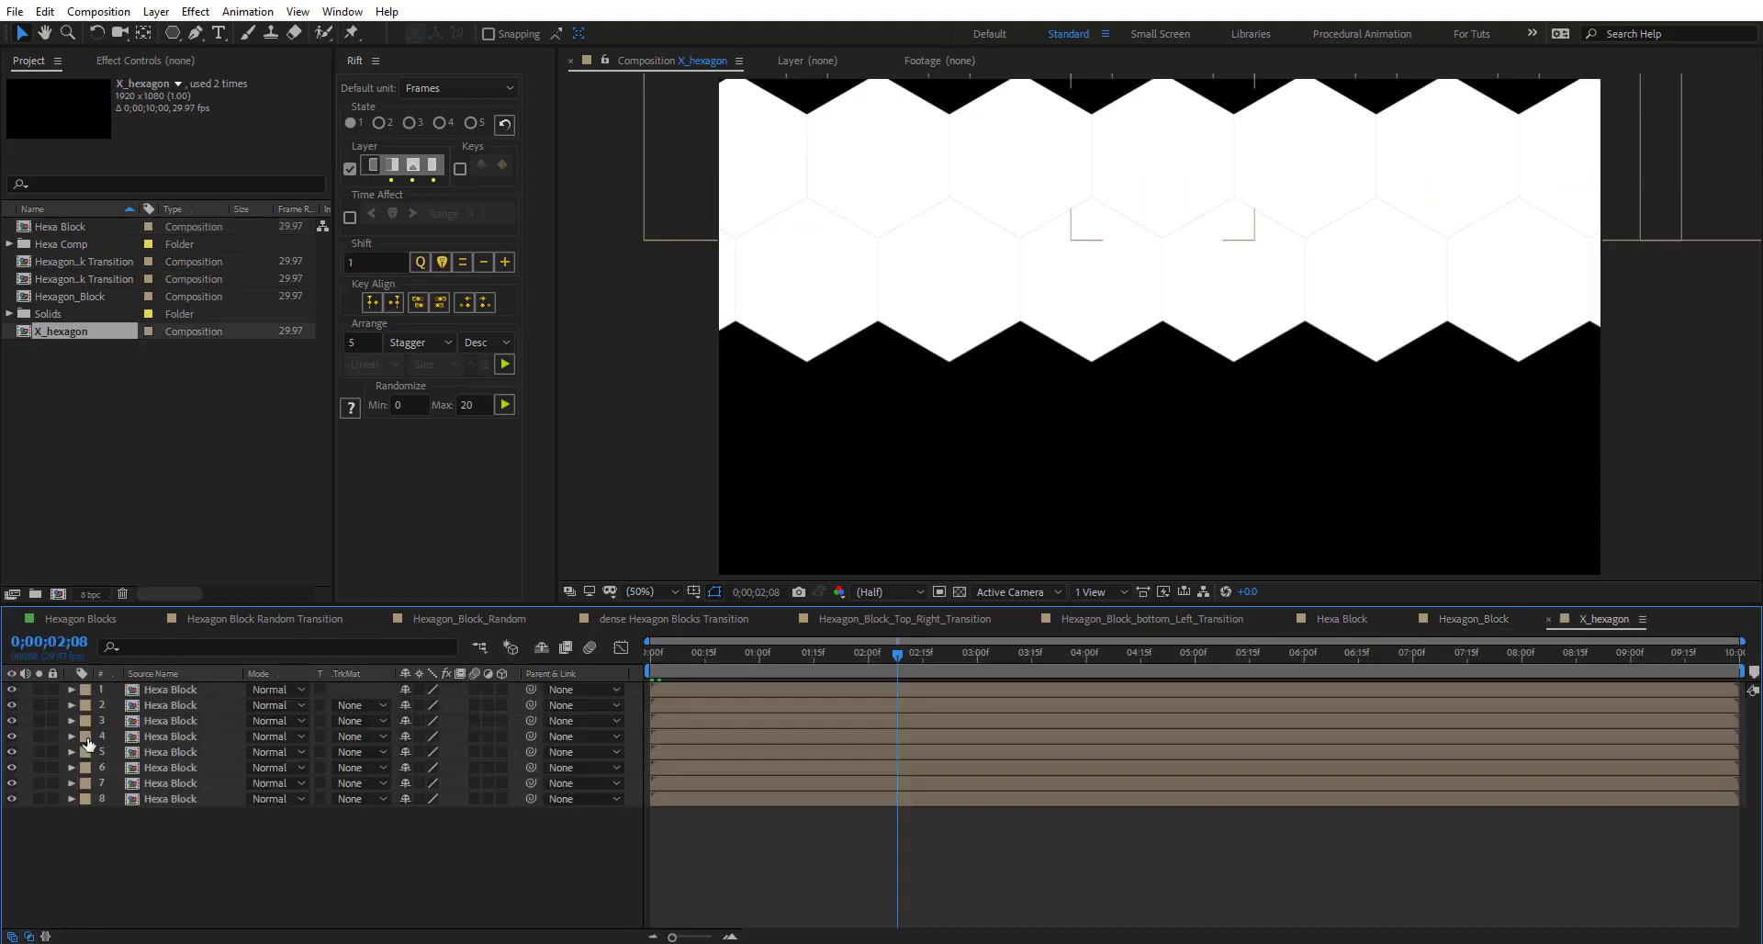
left_click(174, 708)
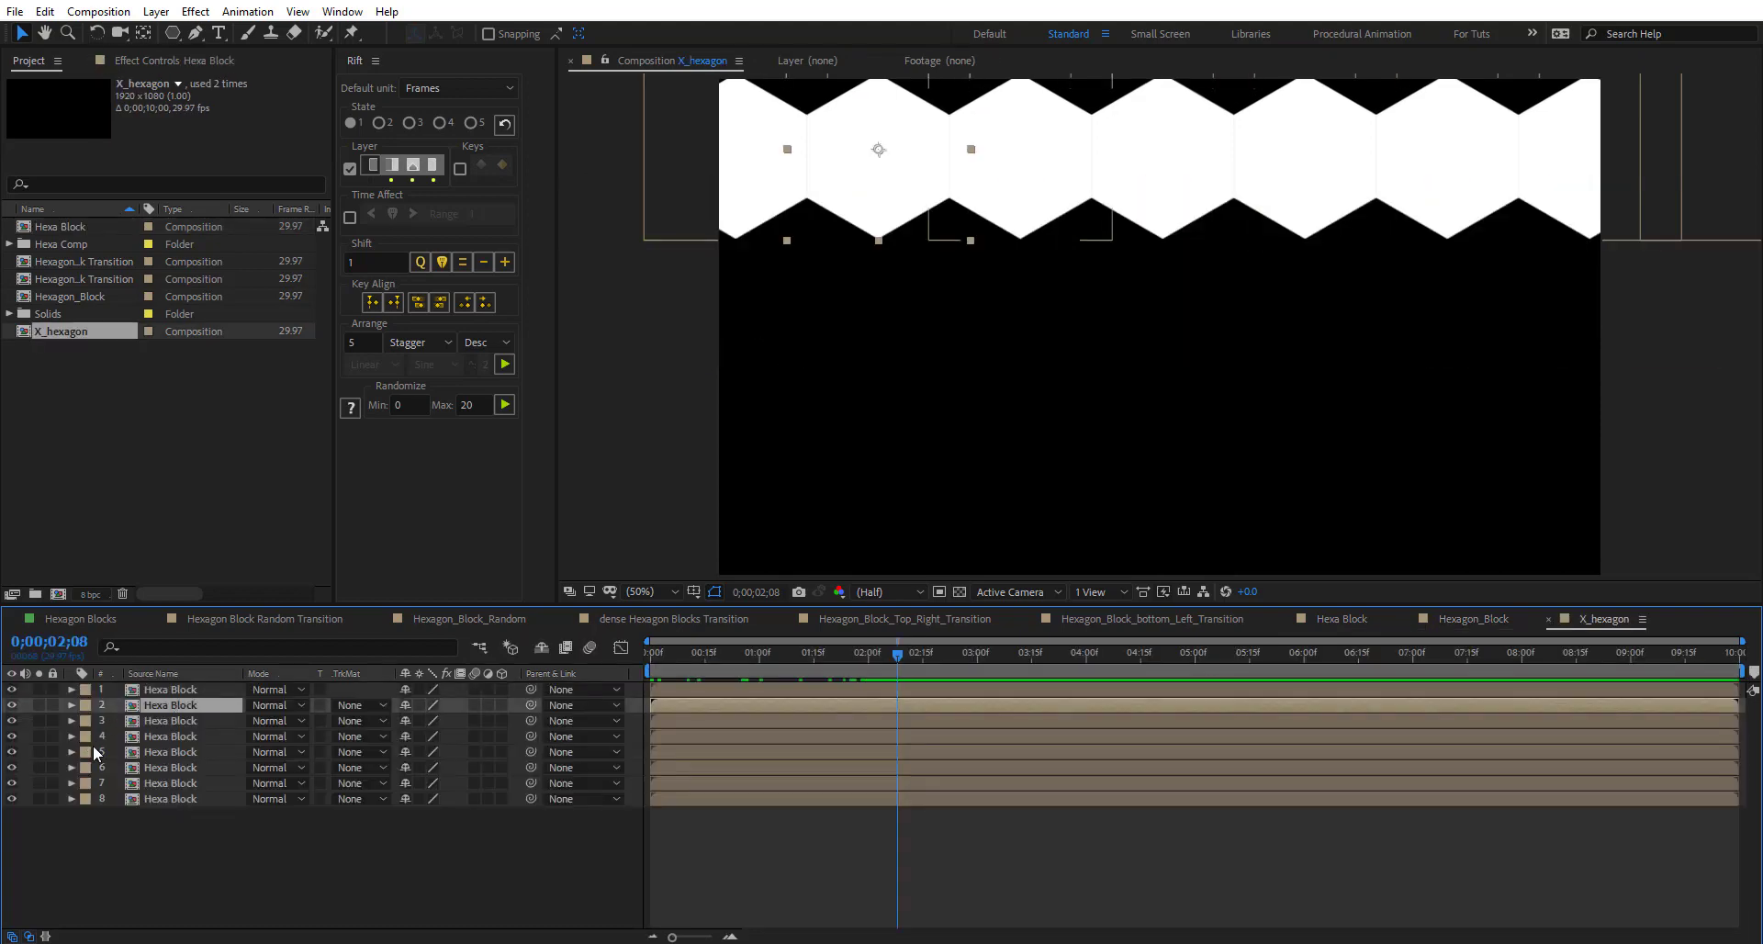
key("p")
left_click(103, 721)
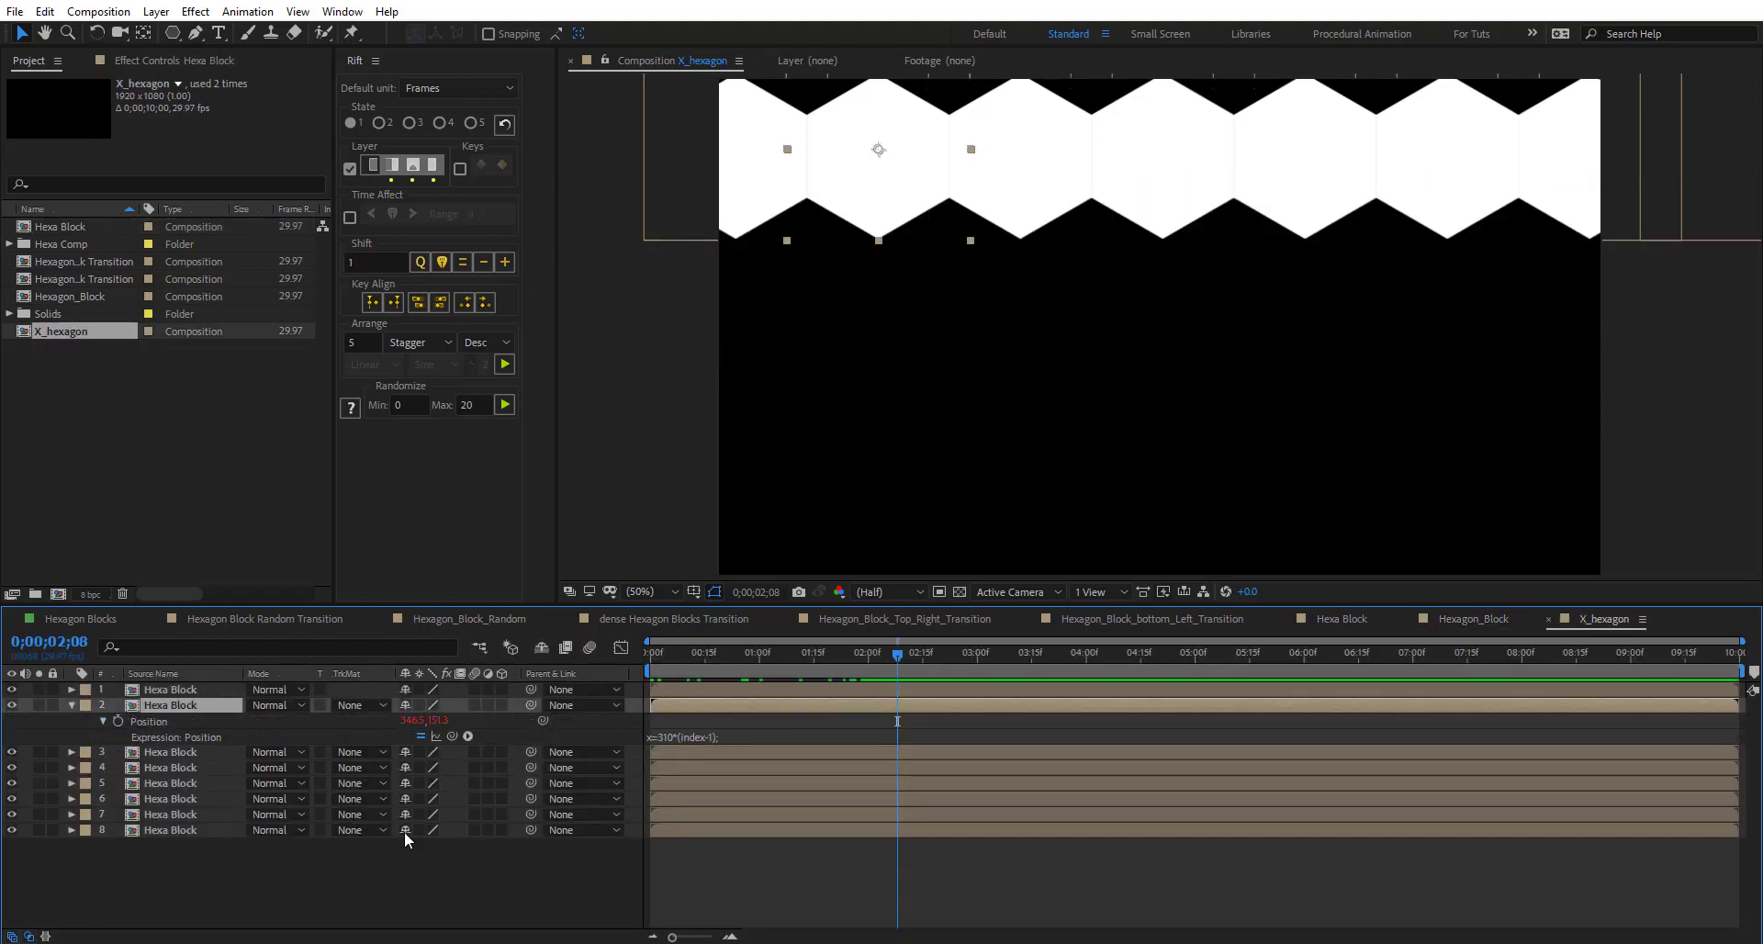
left_click(717, 738)
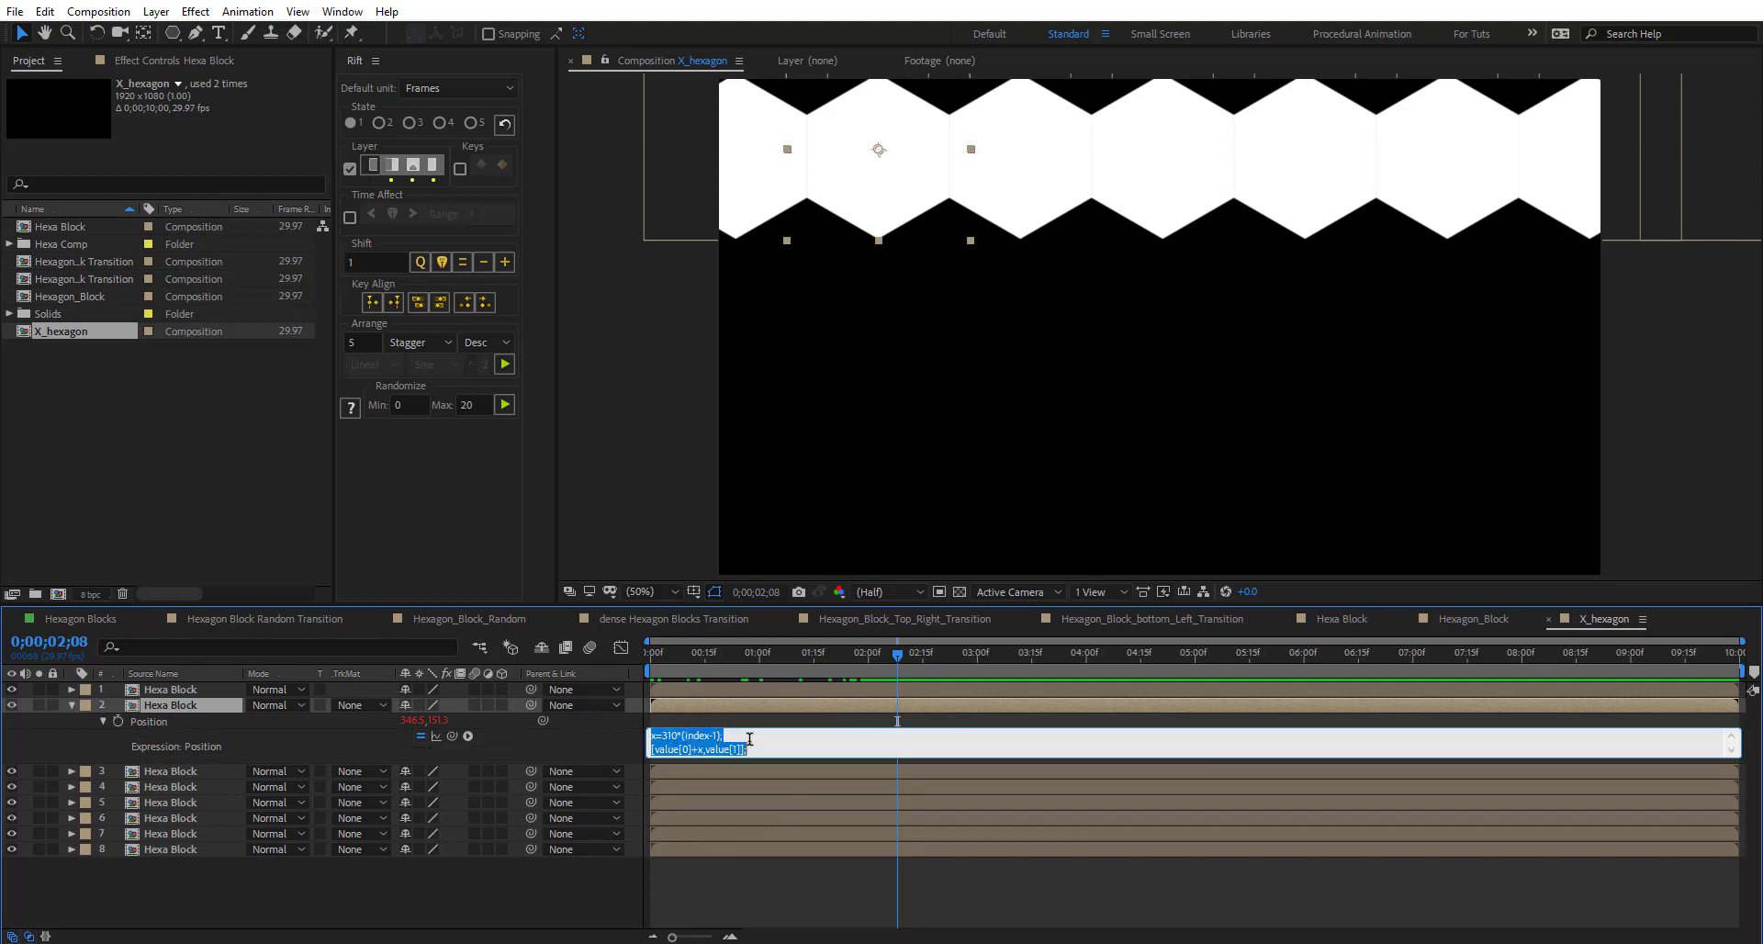
left_click(1464, 647)
left_click(1472, 620)
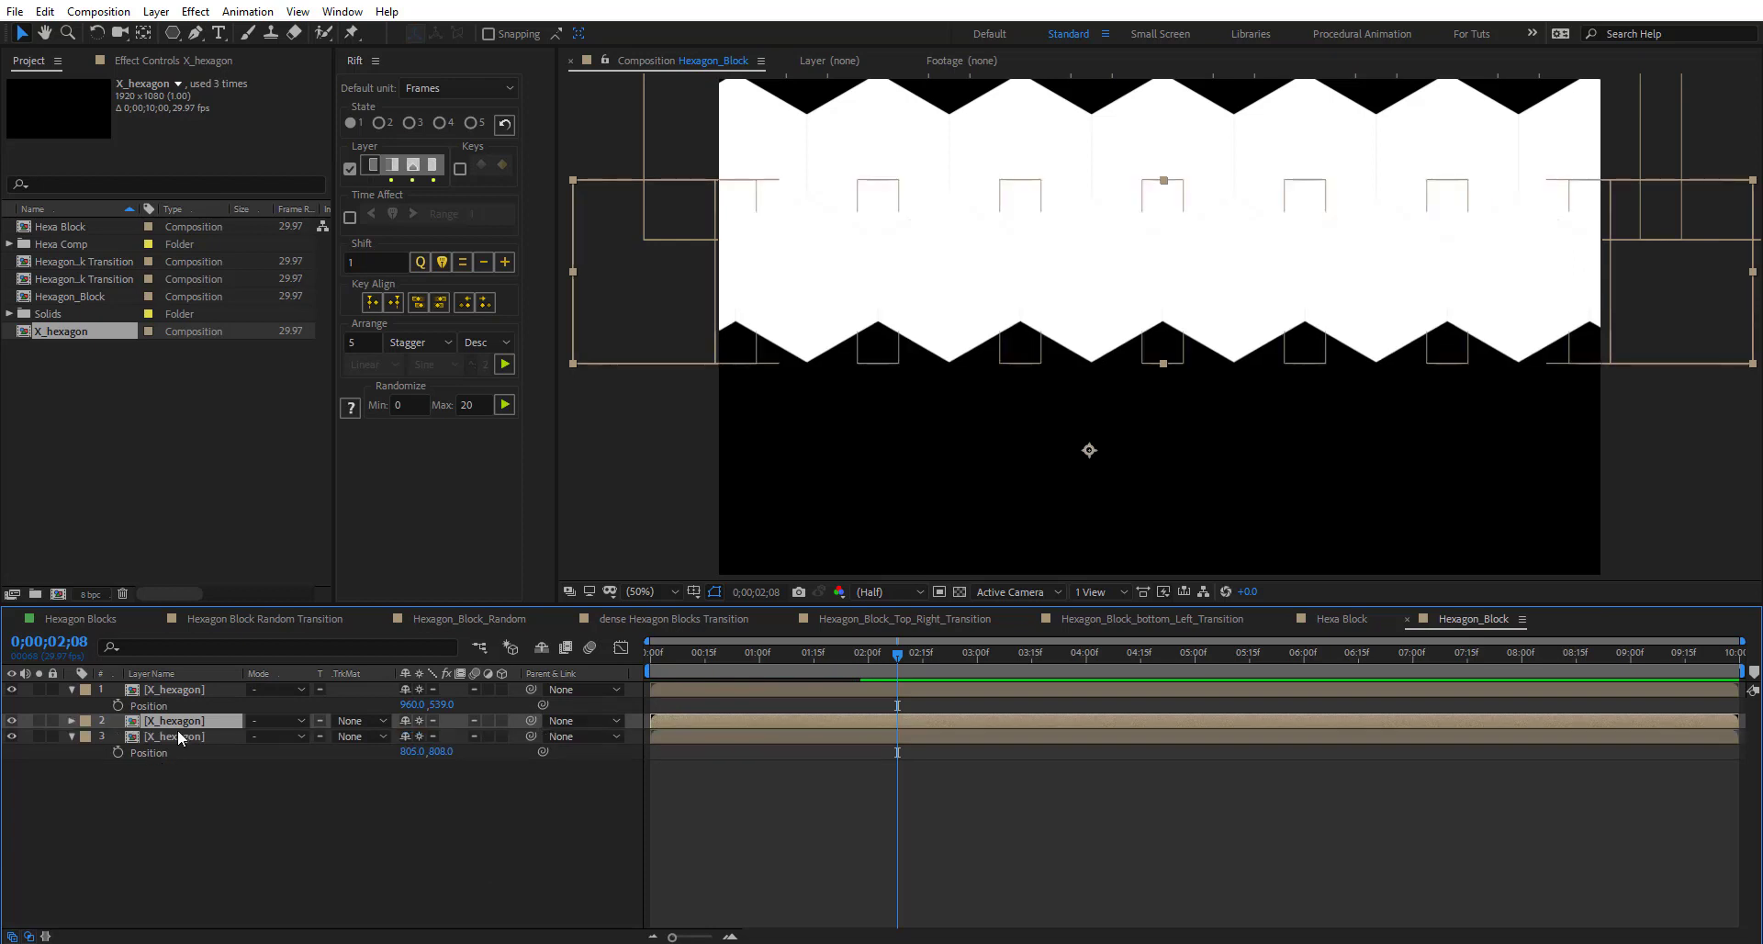
- Duplicate the X_hexagon layer and paste the offset expression into the new layer's Position
key("ctrl+d")
key("p")
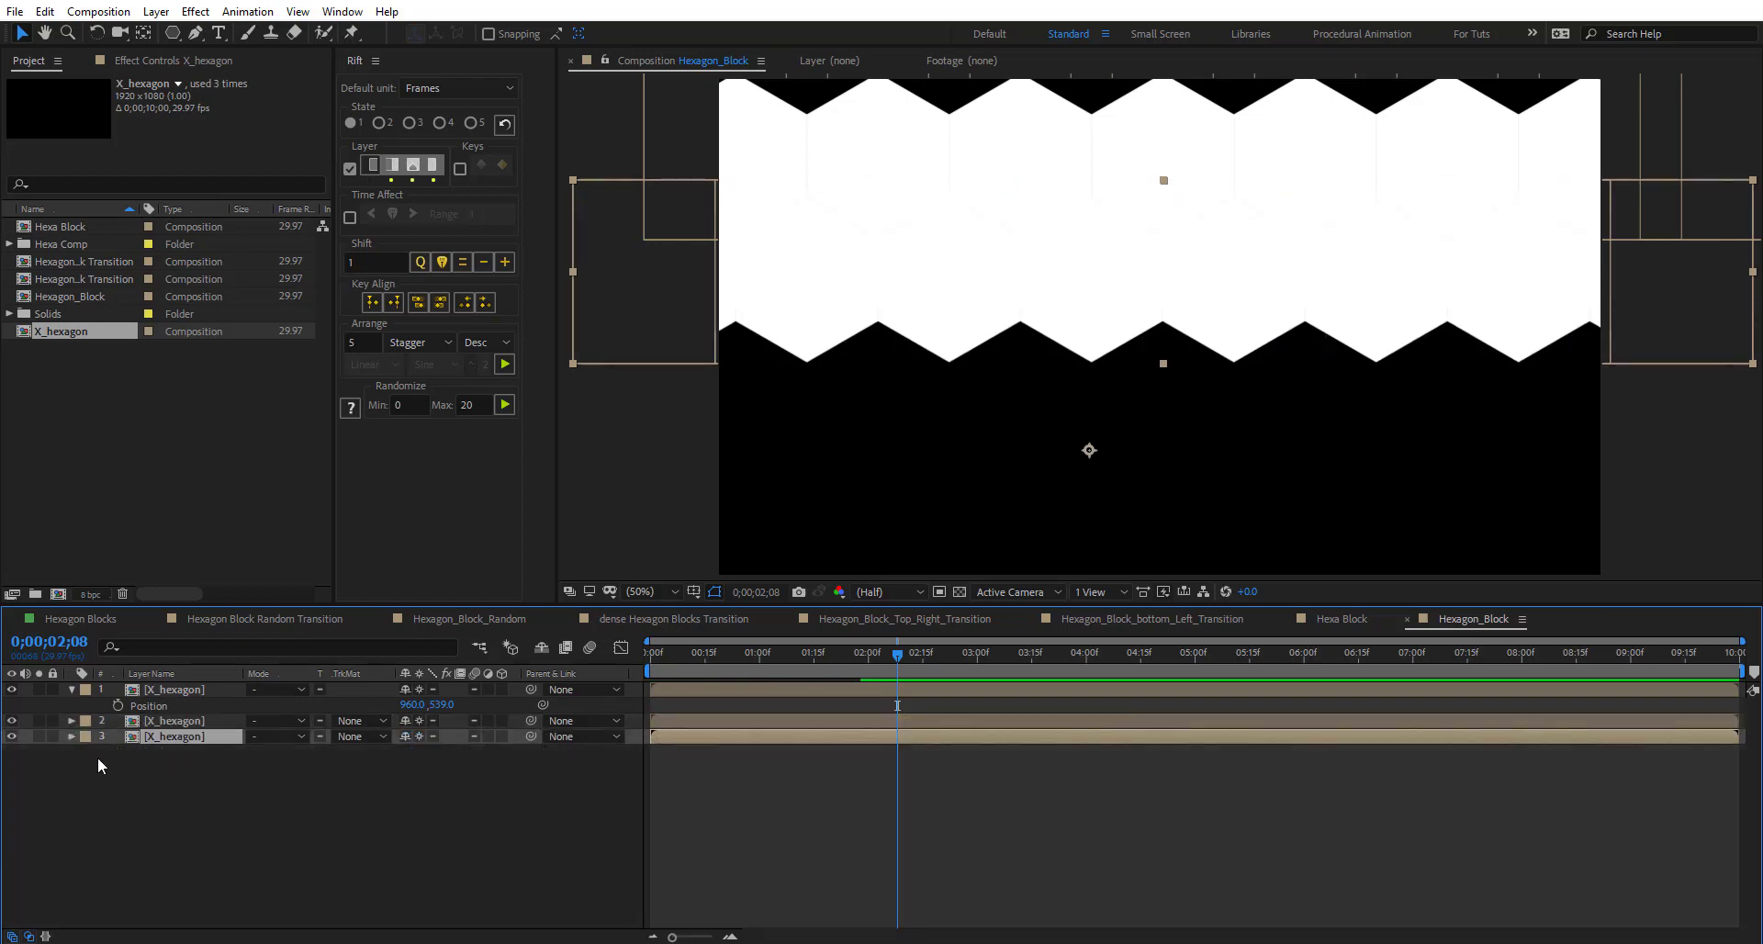
key("p")
left_click(114, 753, "alt")
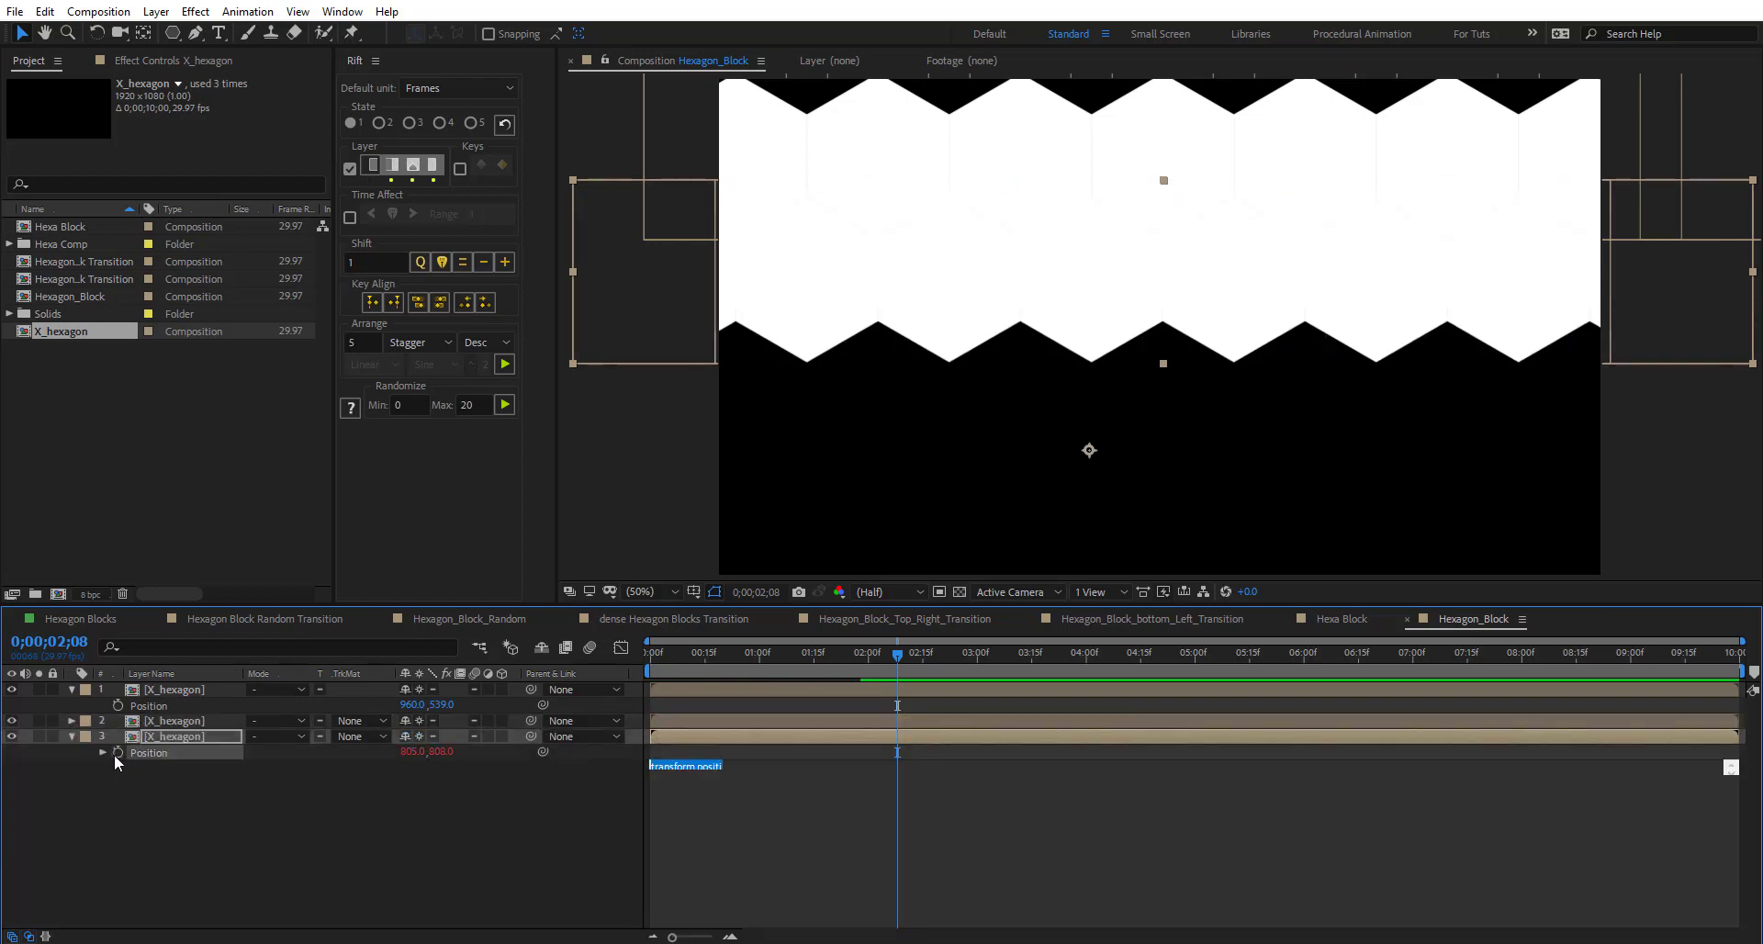
type("[value[0]+x,value[1]];")
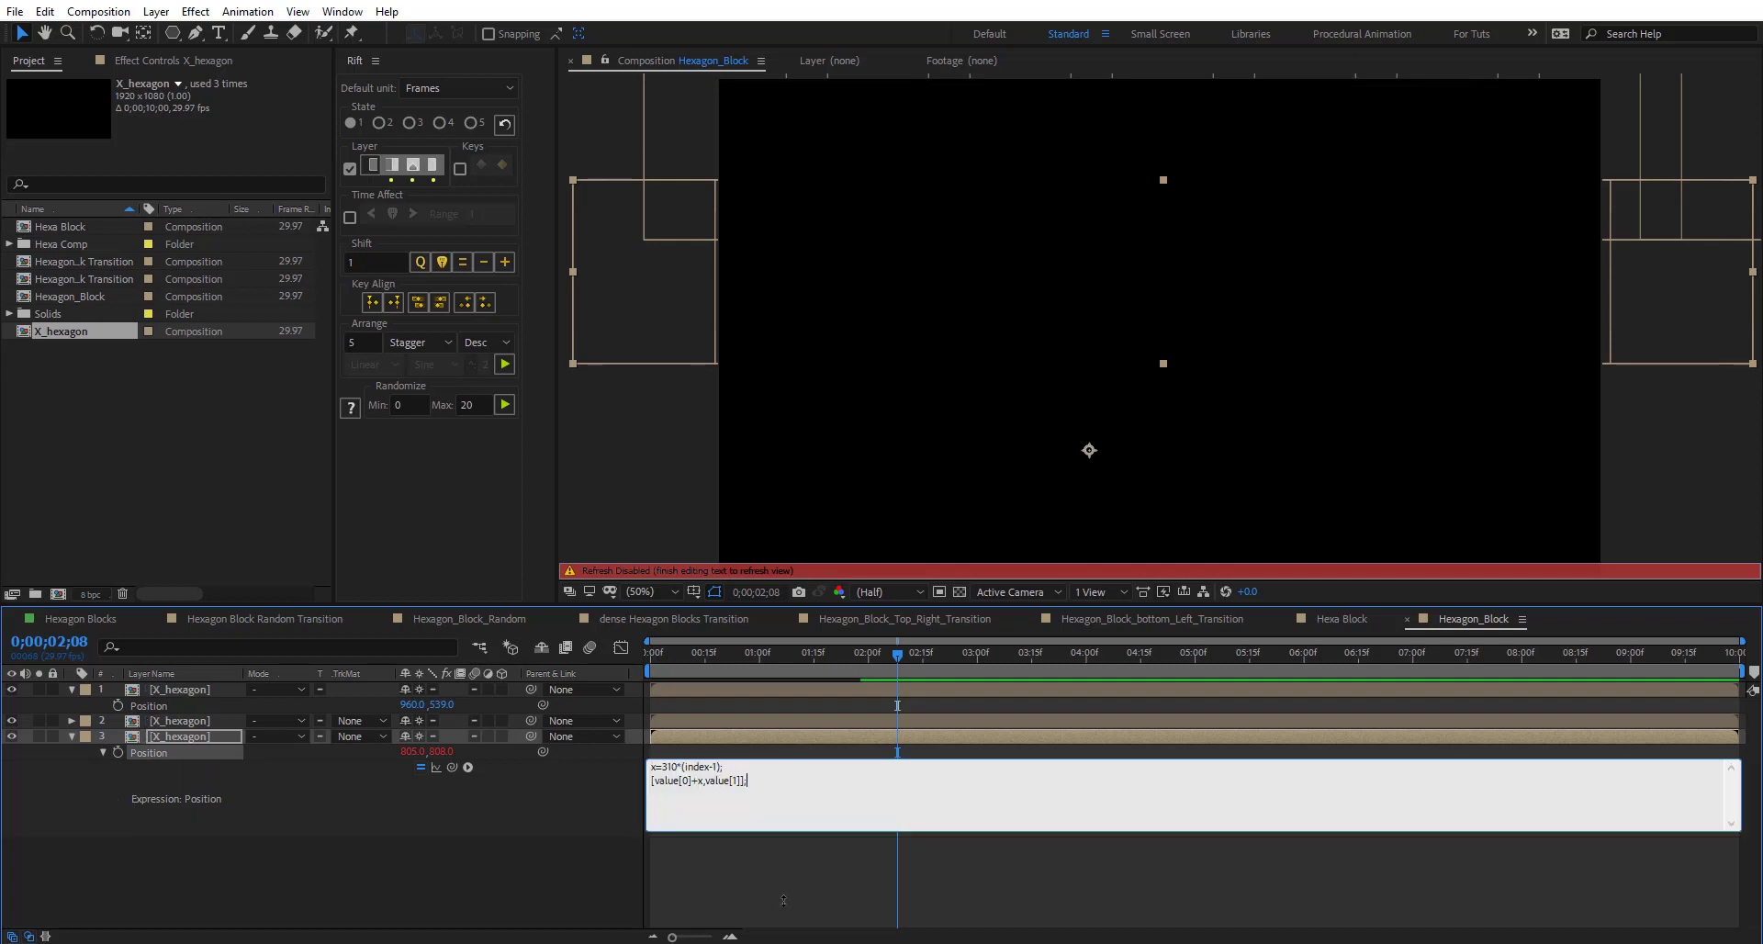
left_click(519, 822)
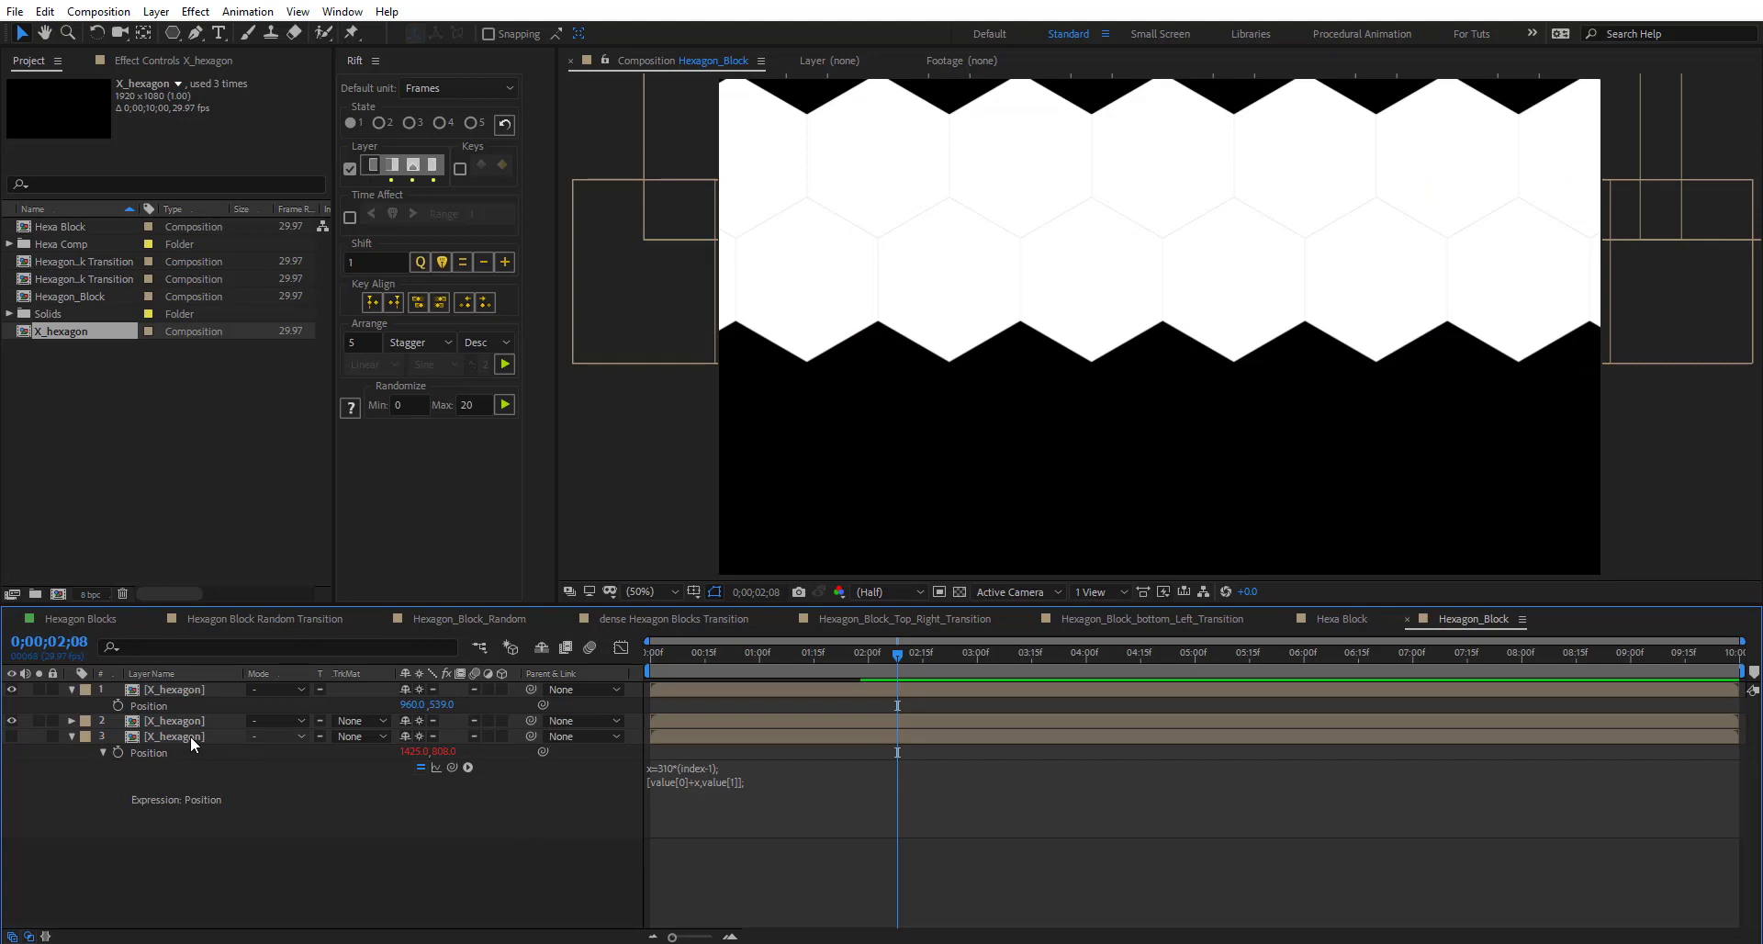
- Reveal layer 2's Position and move the top X_hexagon layer down two places in the stack
left_click(178, 722)
key("p")
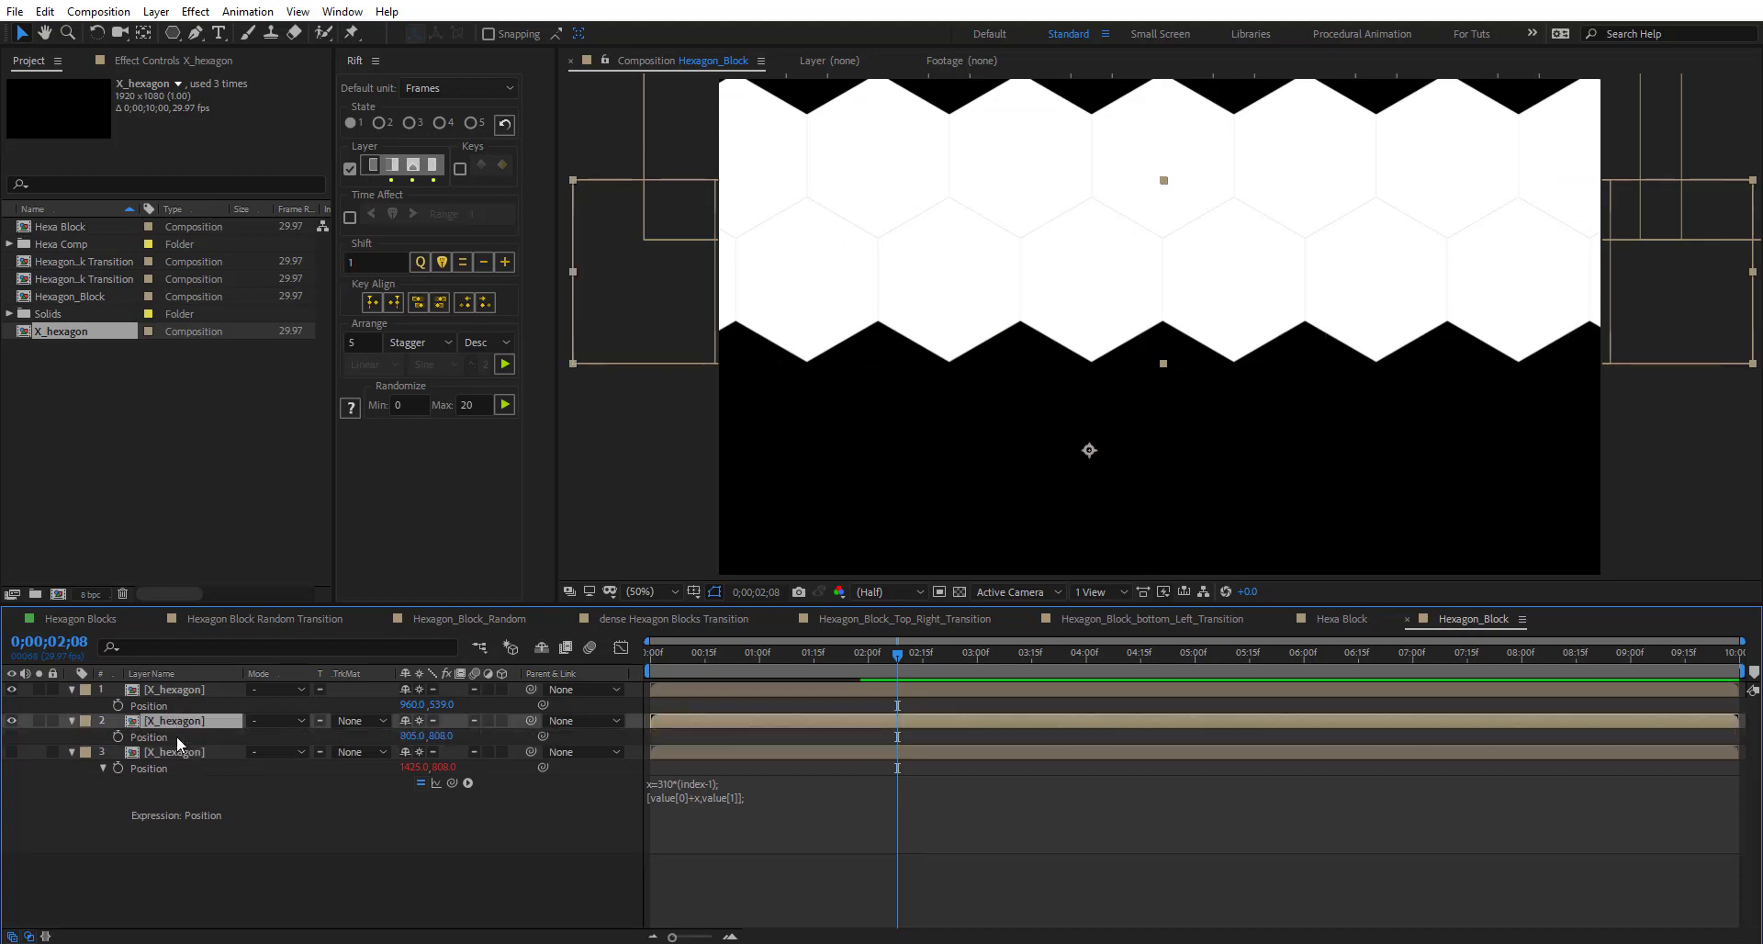
left_click(187, 691)
key("ctrl+Down")
left_click(187, 691)
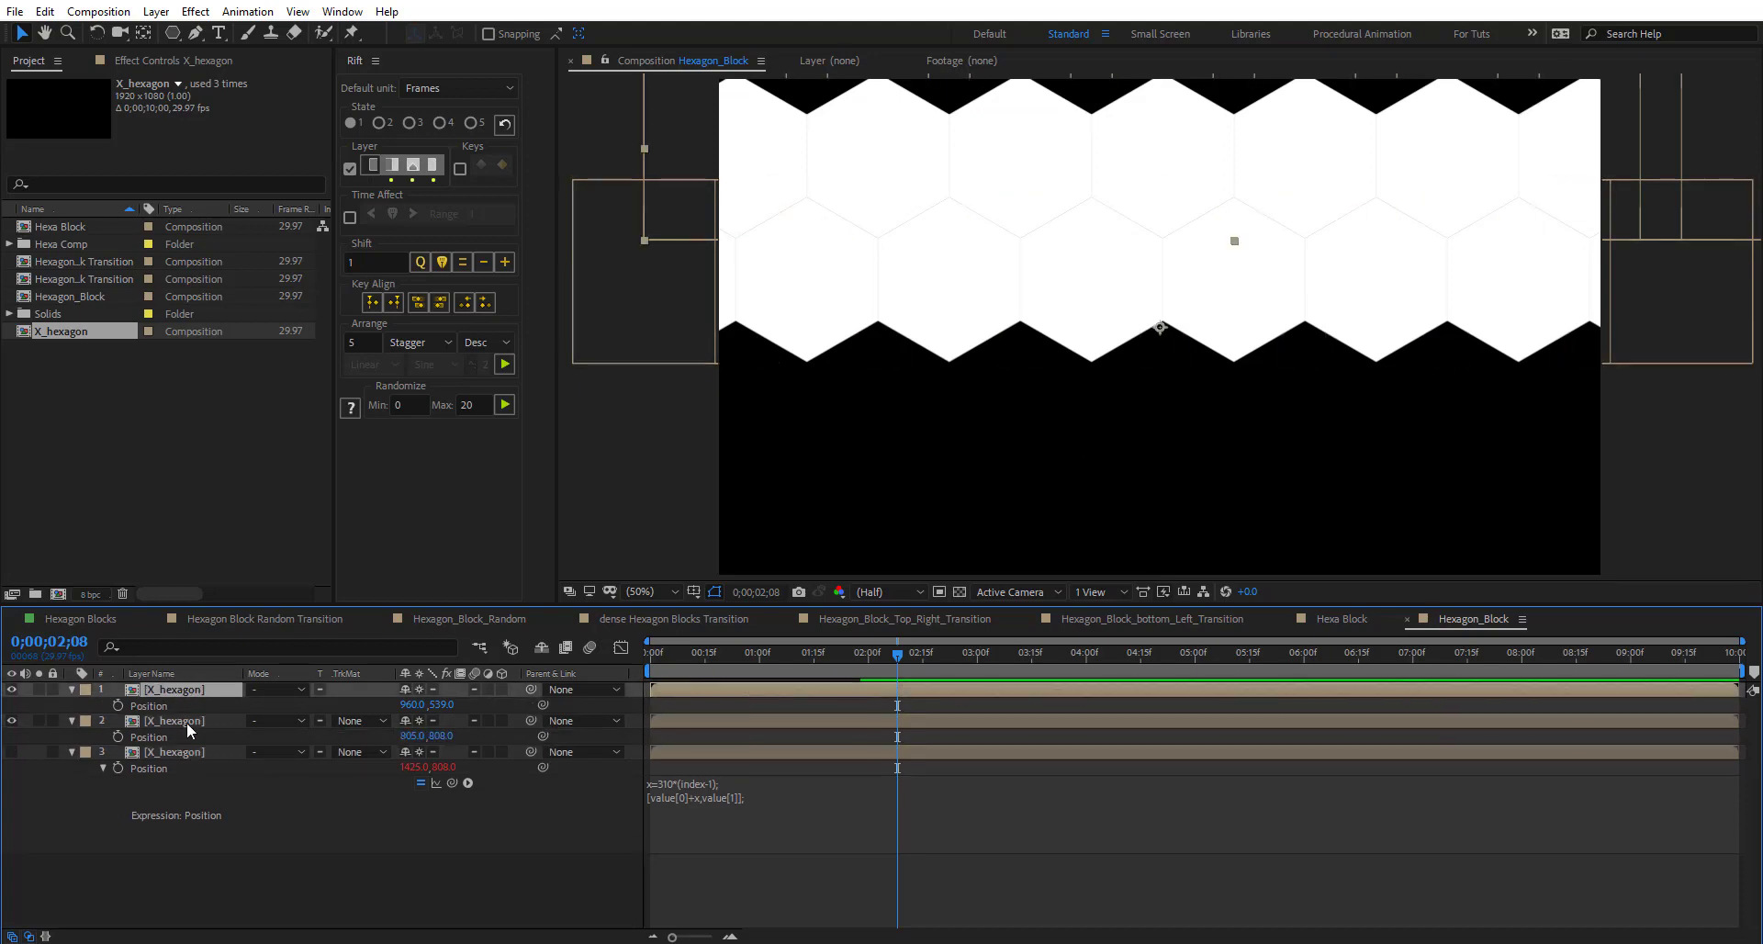
key("ctrl+Down")
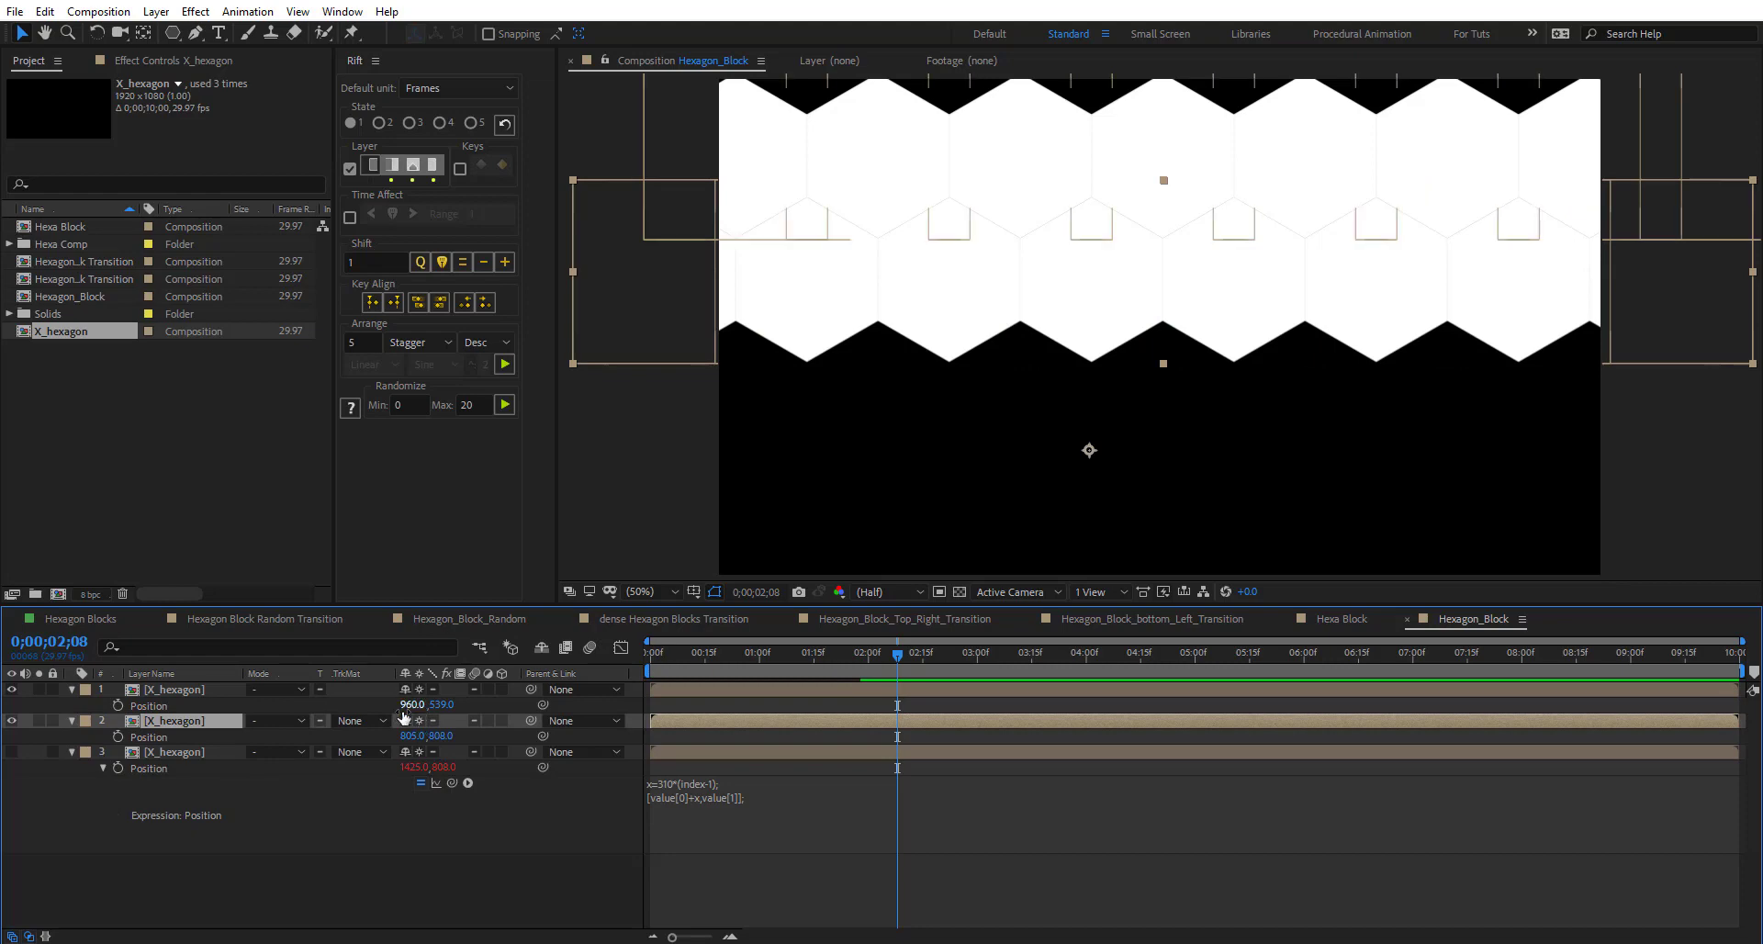
- Set layer 1's Position X to 960-805, giving 155
left_click(413, 735)
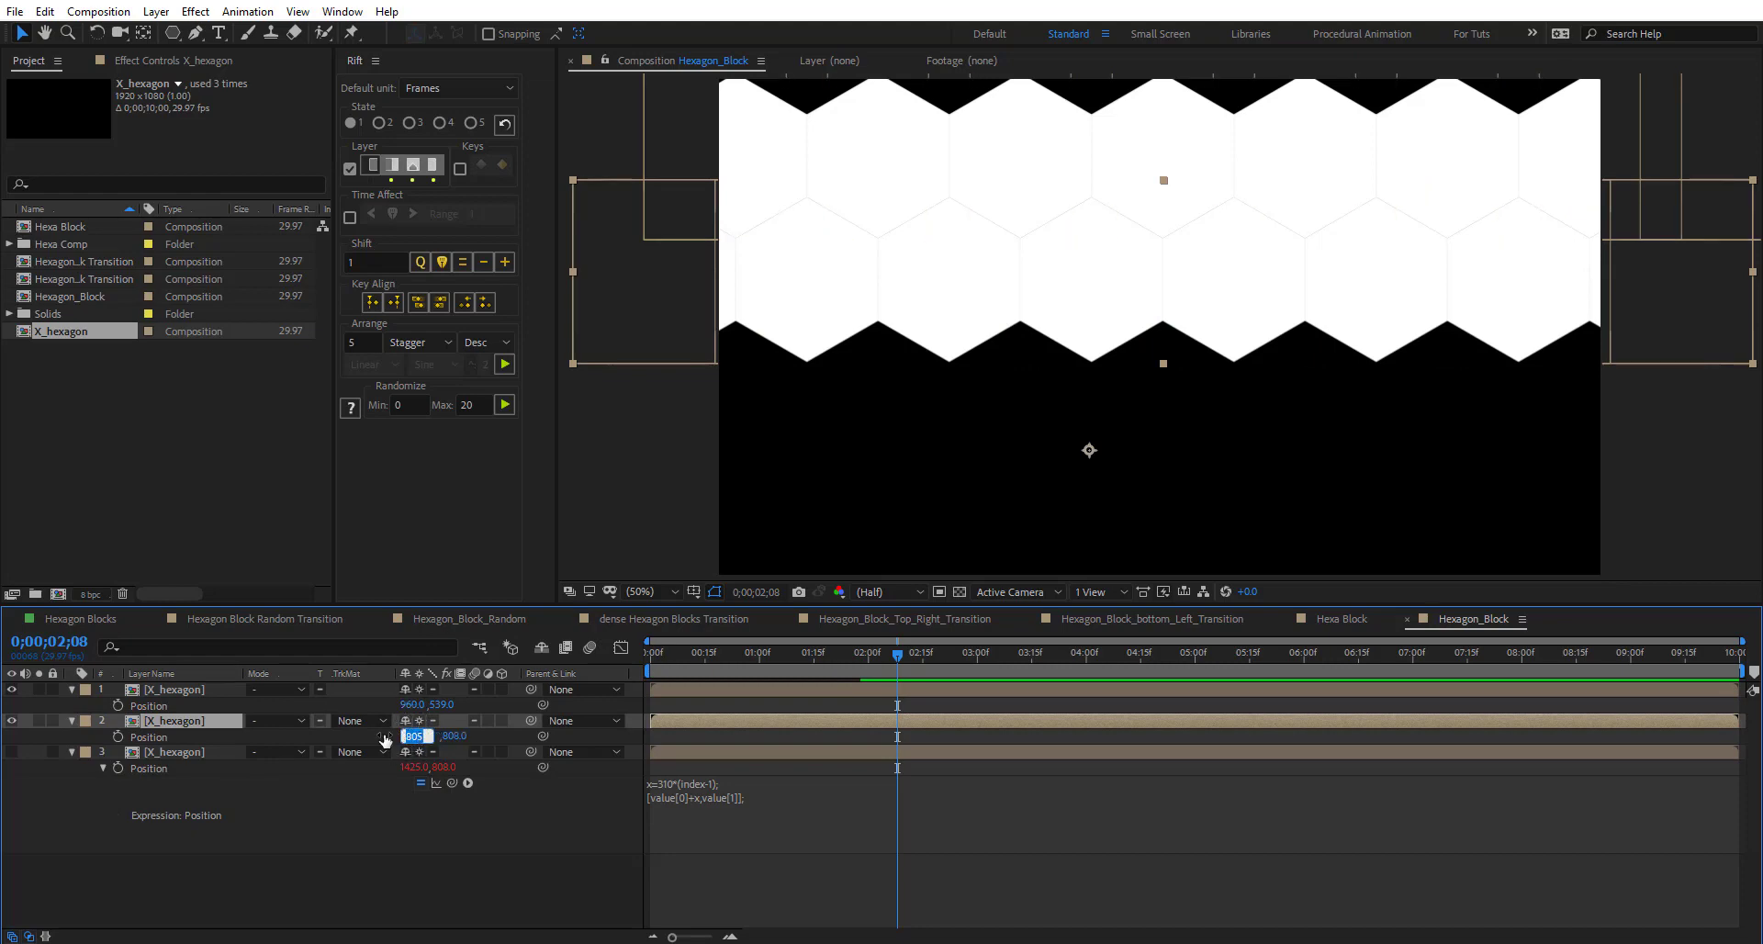
left_click(10, 721)
left_click(10, 722)
key("shift+Tab")
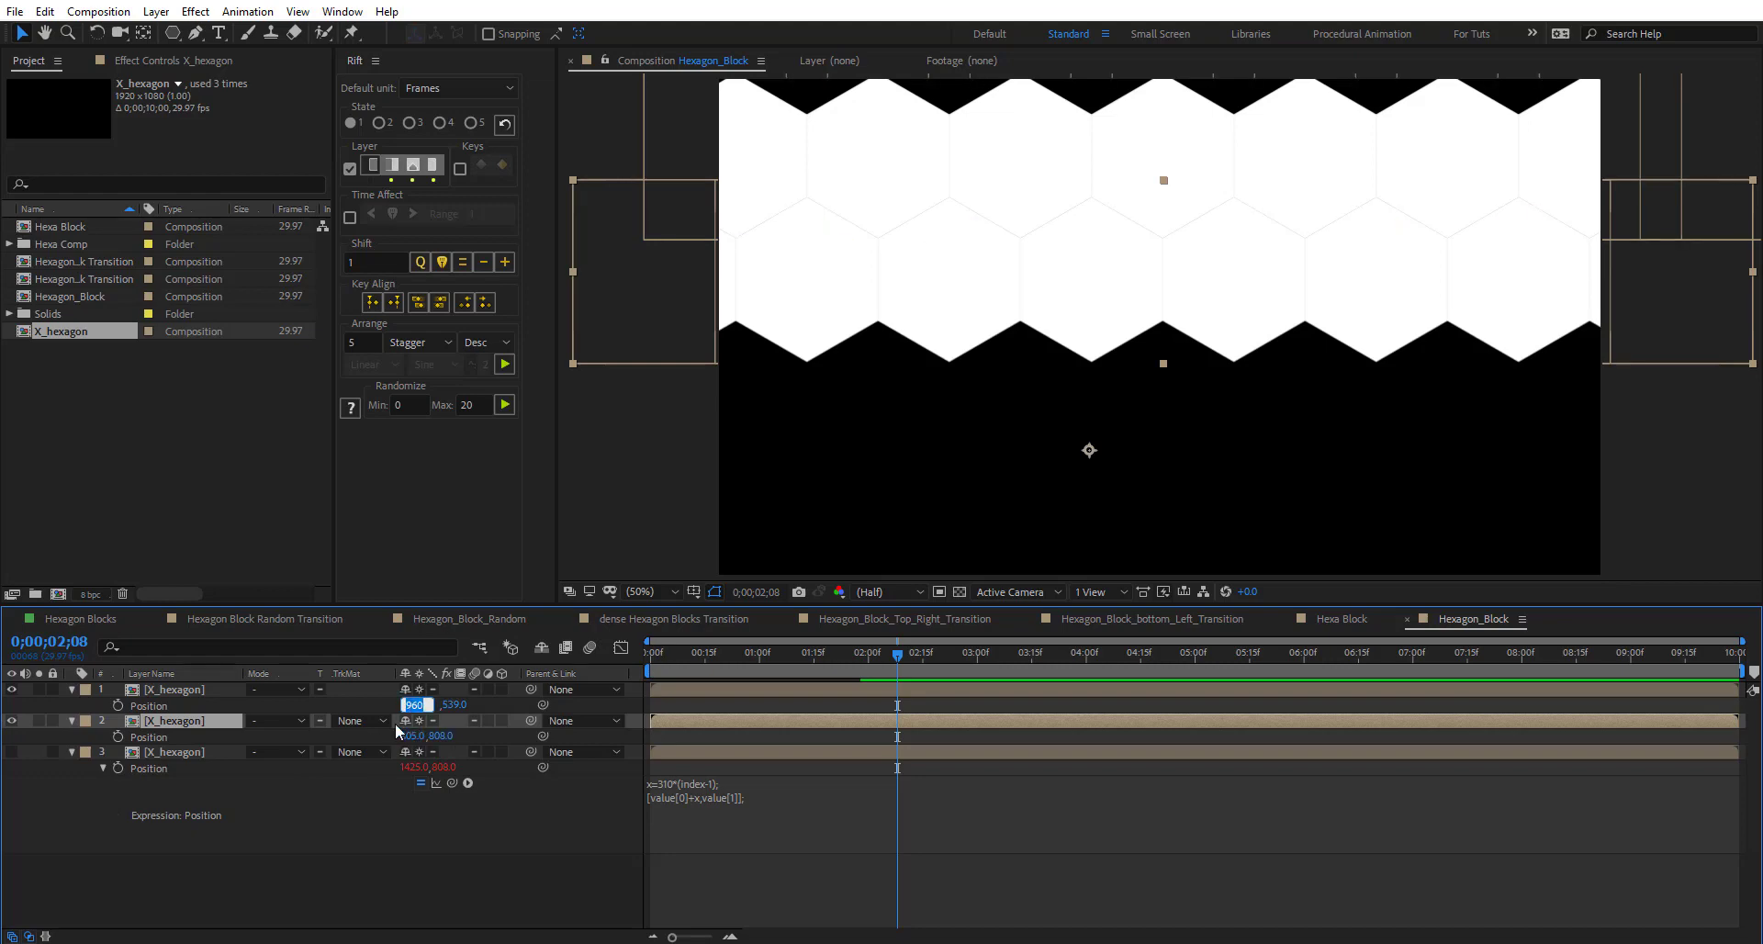
key("Right")
type("-805")
key("Return")
left_click(337, 704)
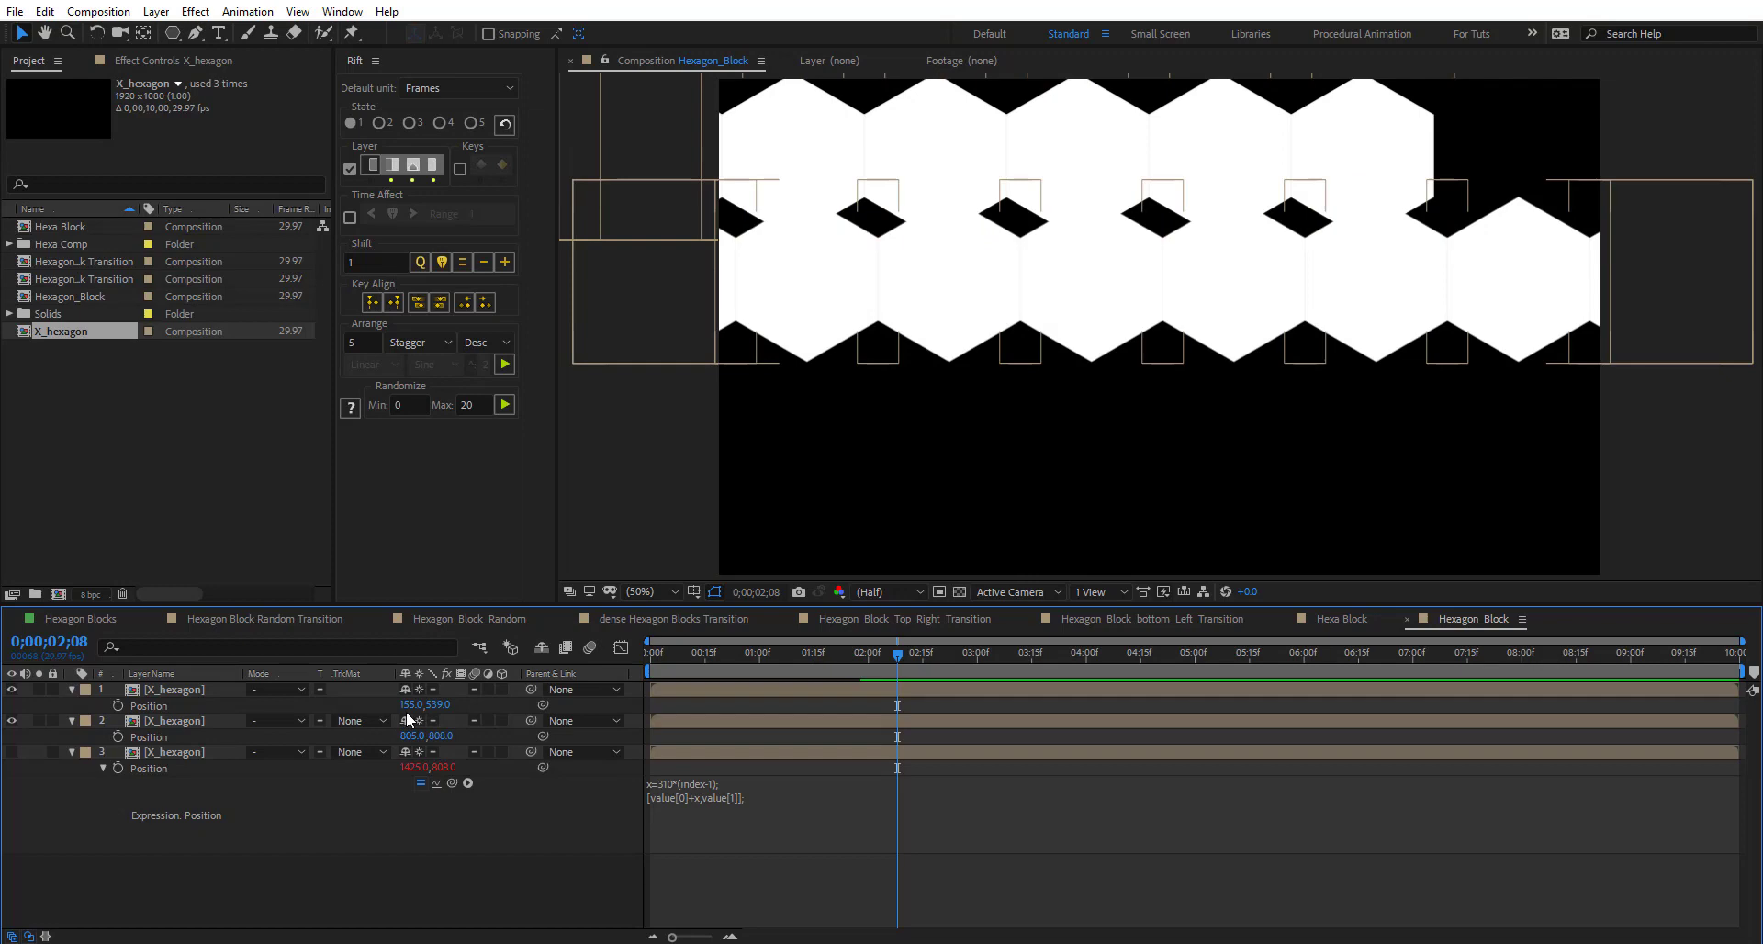
left_click(410, 704)
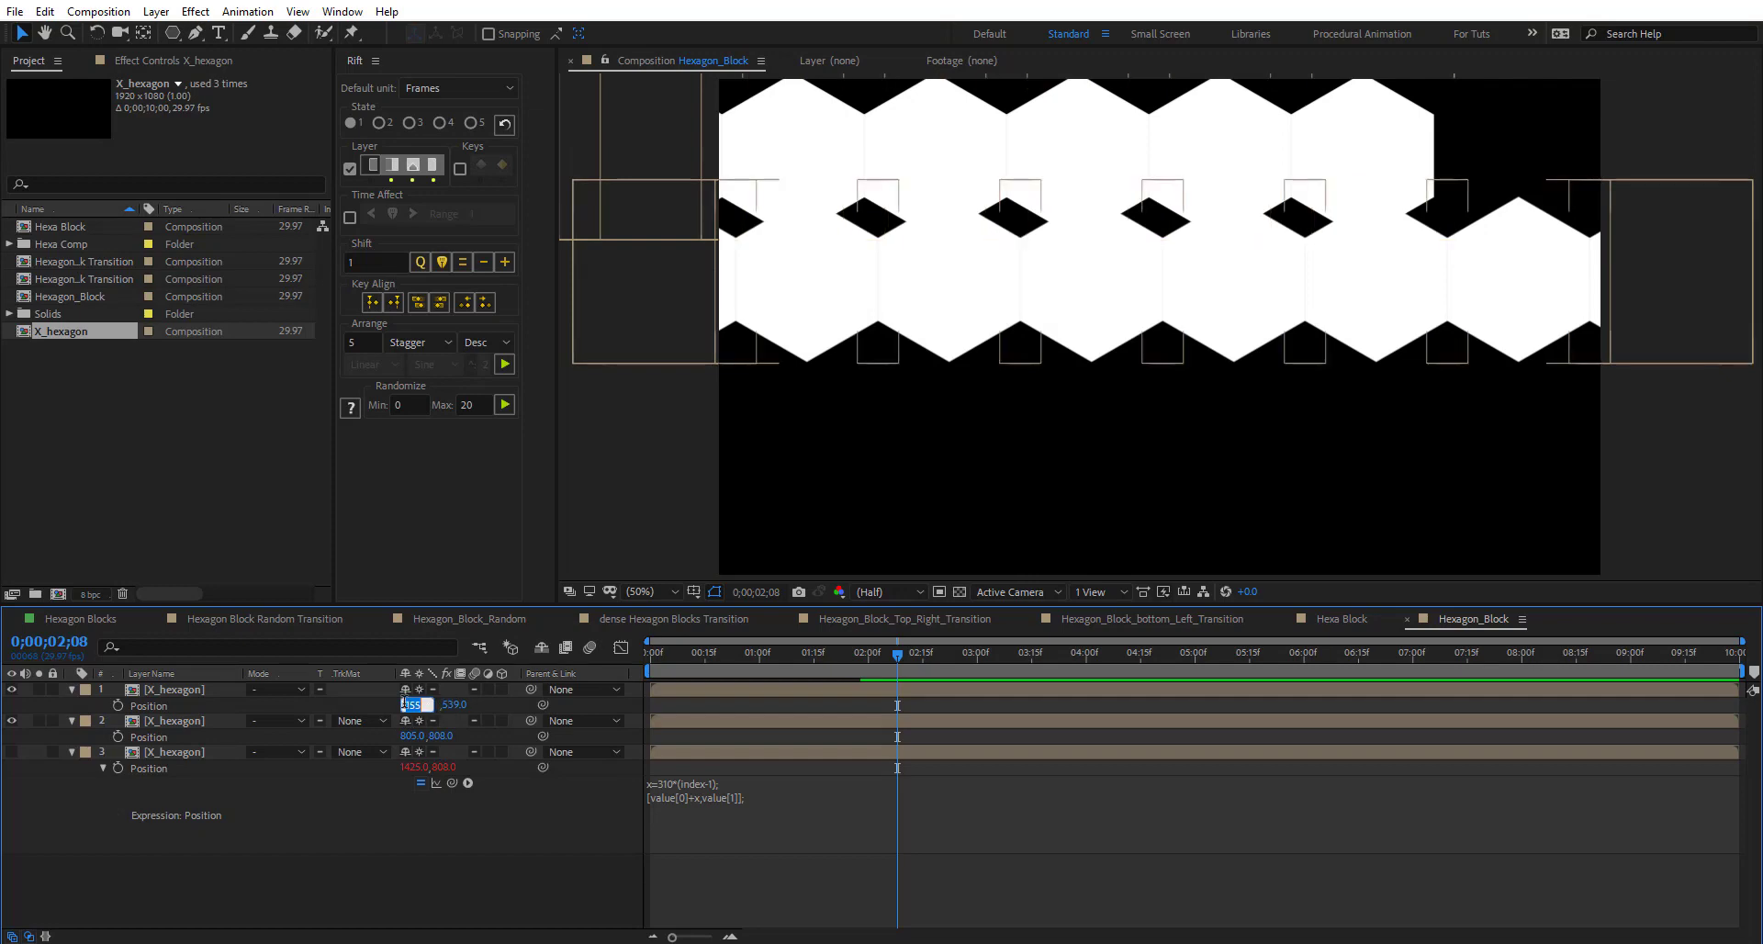
- Change layer 3's expression to x=155*(index-1) and add a matching y=155*(index-1) line
left_click(671, 788)
left_click(671, 782)
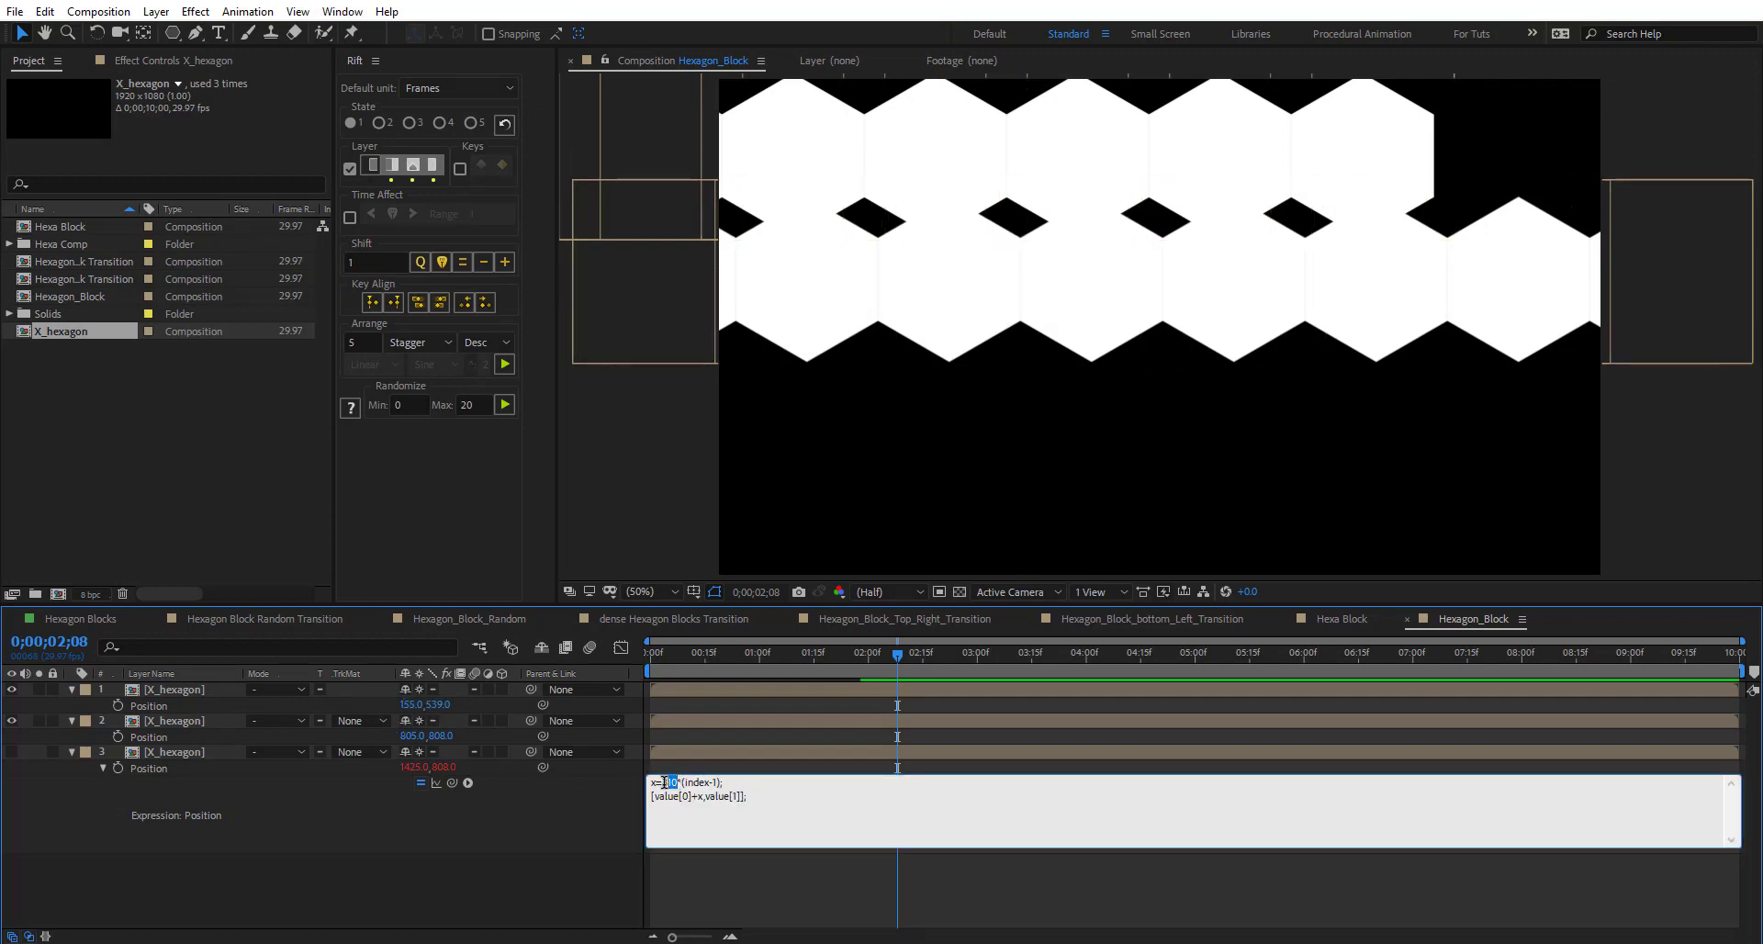
type("155")
left_click_drag(740, 779, 568, 764)
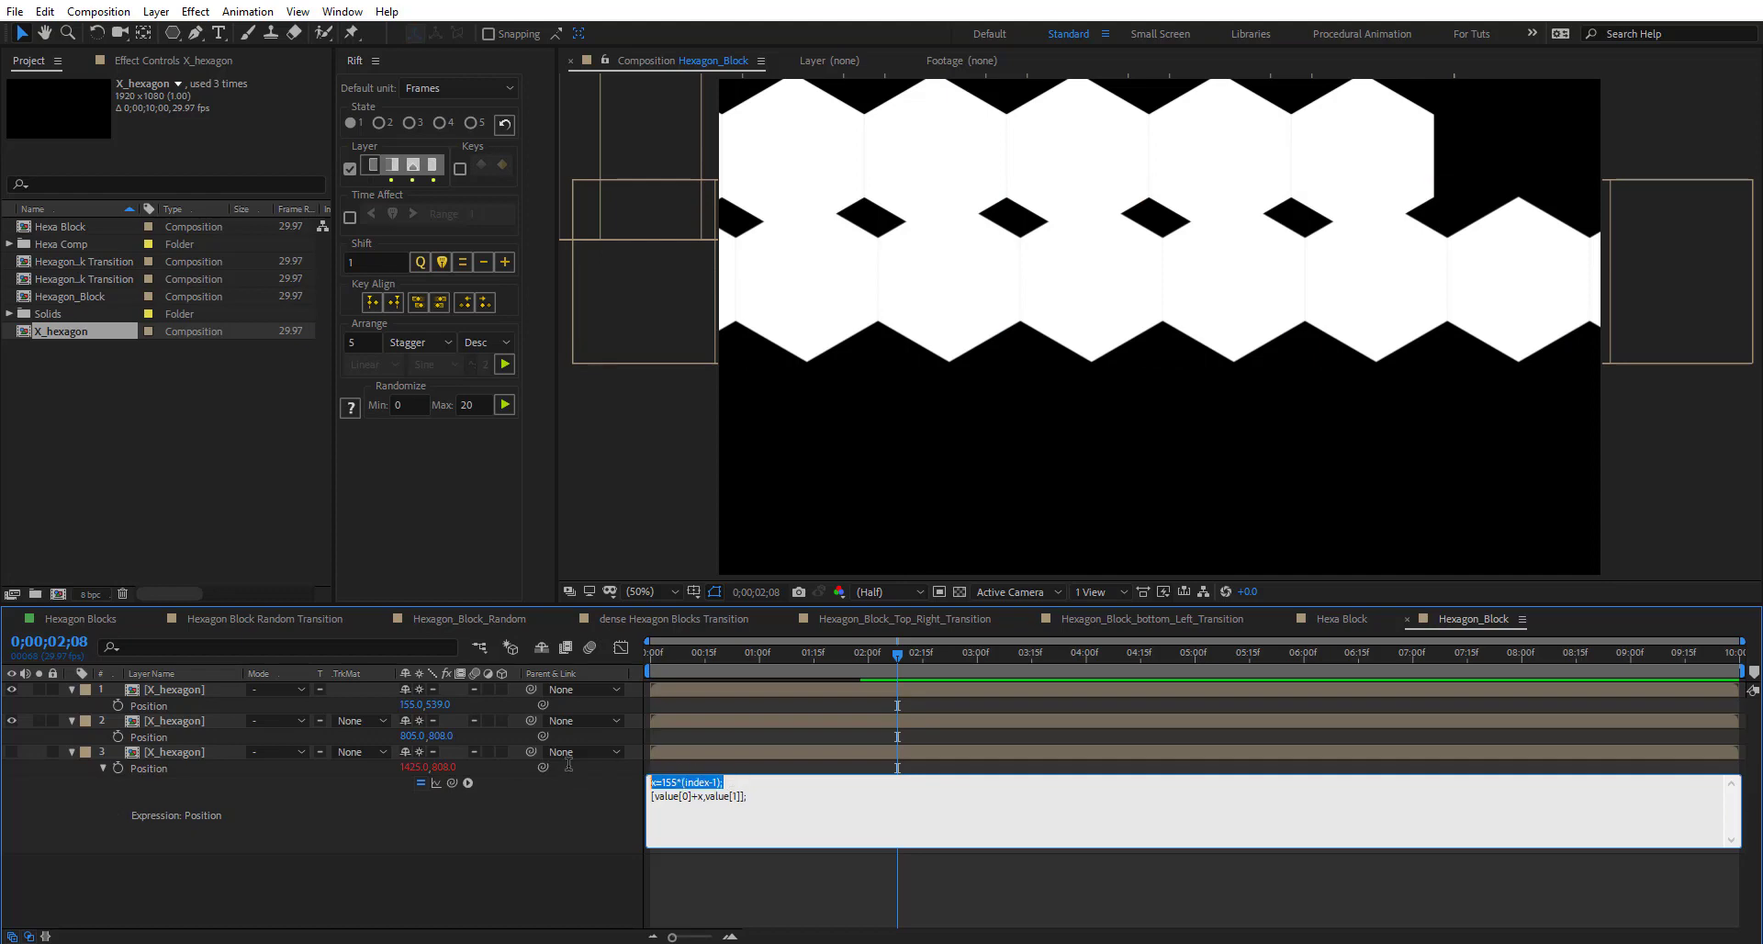
key("ctrl+c")
left_click(736, 776)
key("Return")
key("ctrl+v")
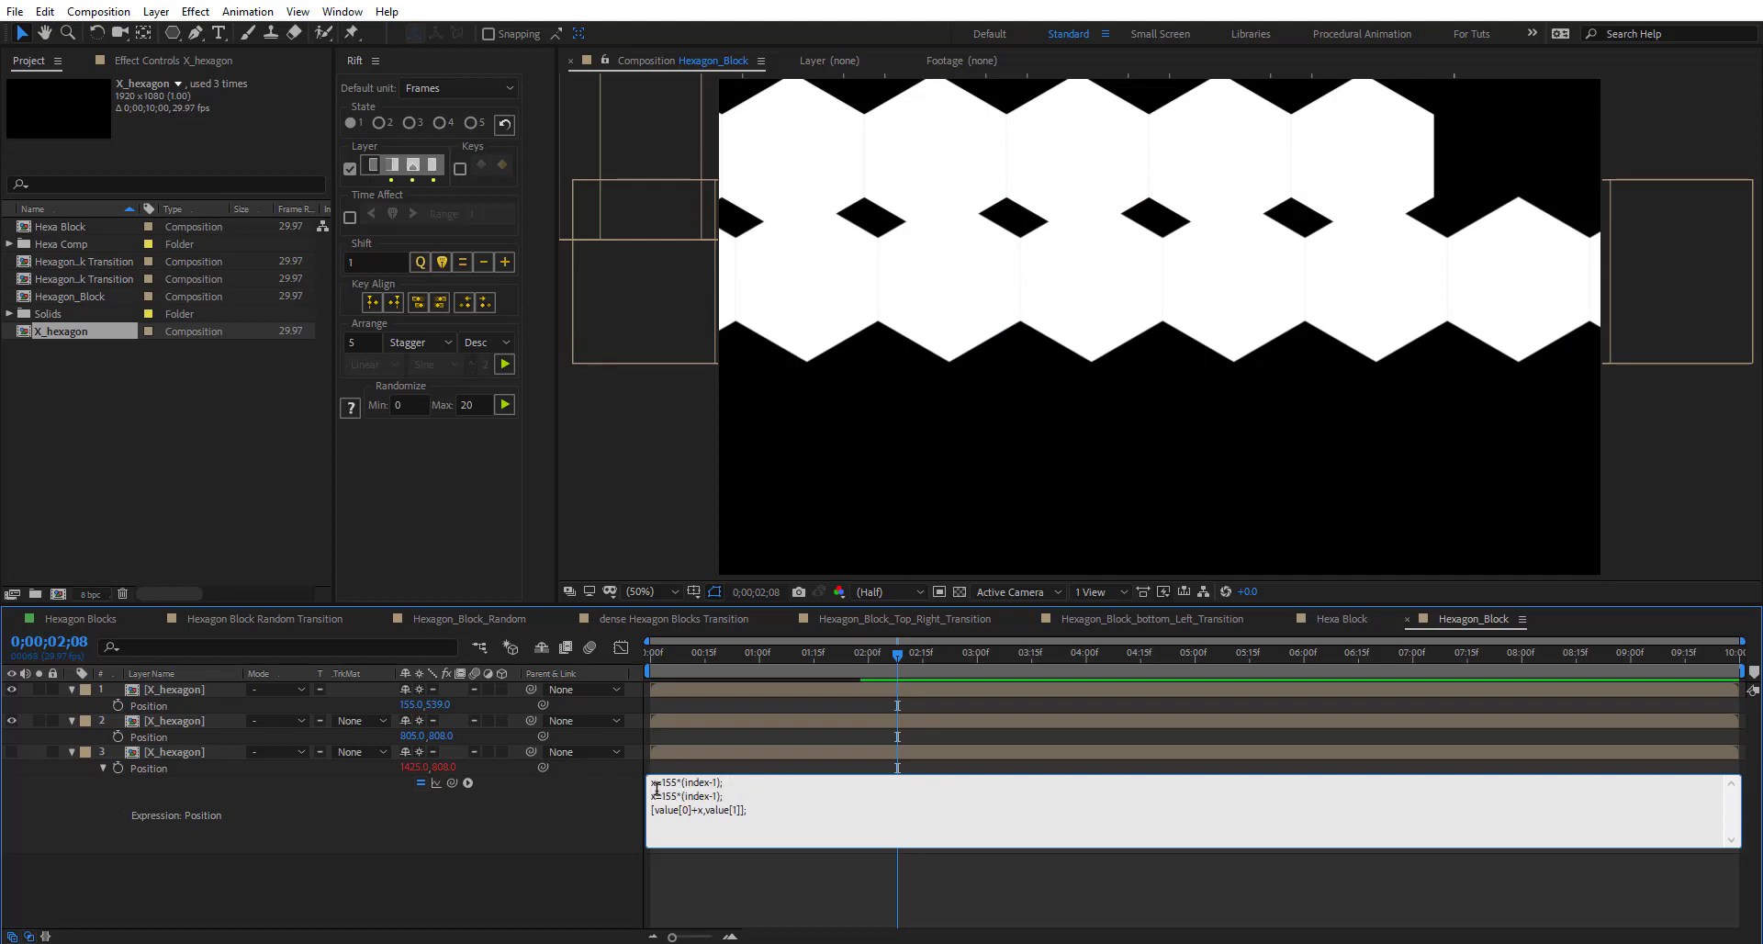
type("y")
left_click(570, 822)
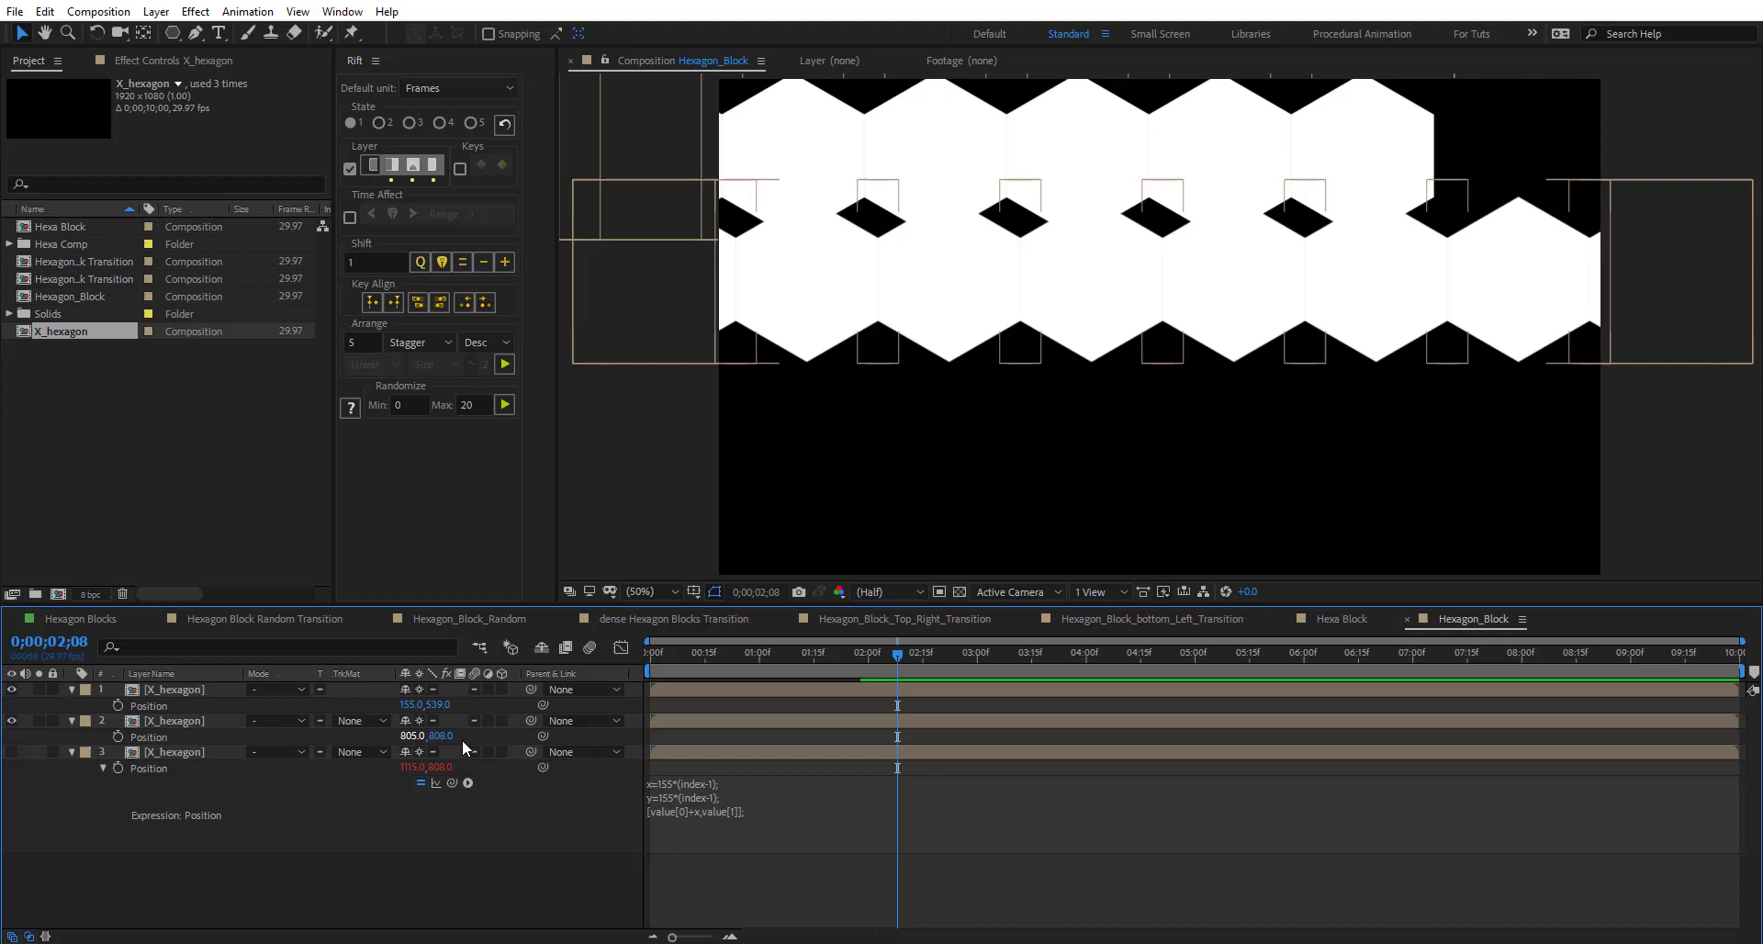
- Set layer 2's Position Y to 808-539, giving 269
left_click(441, 704)
left_click(481, 771)
left_click(492, 737)
key("Return")
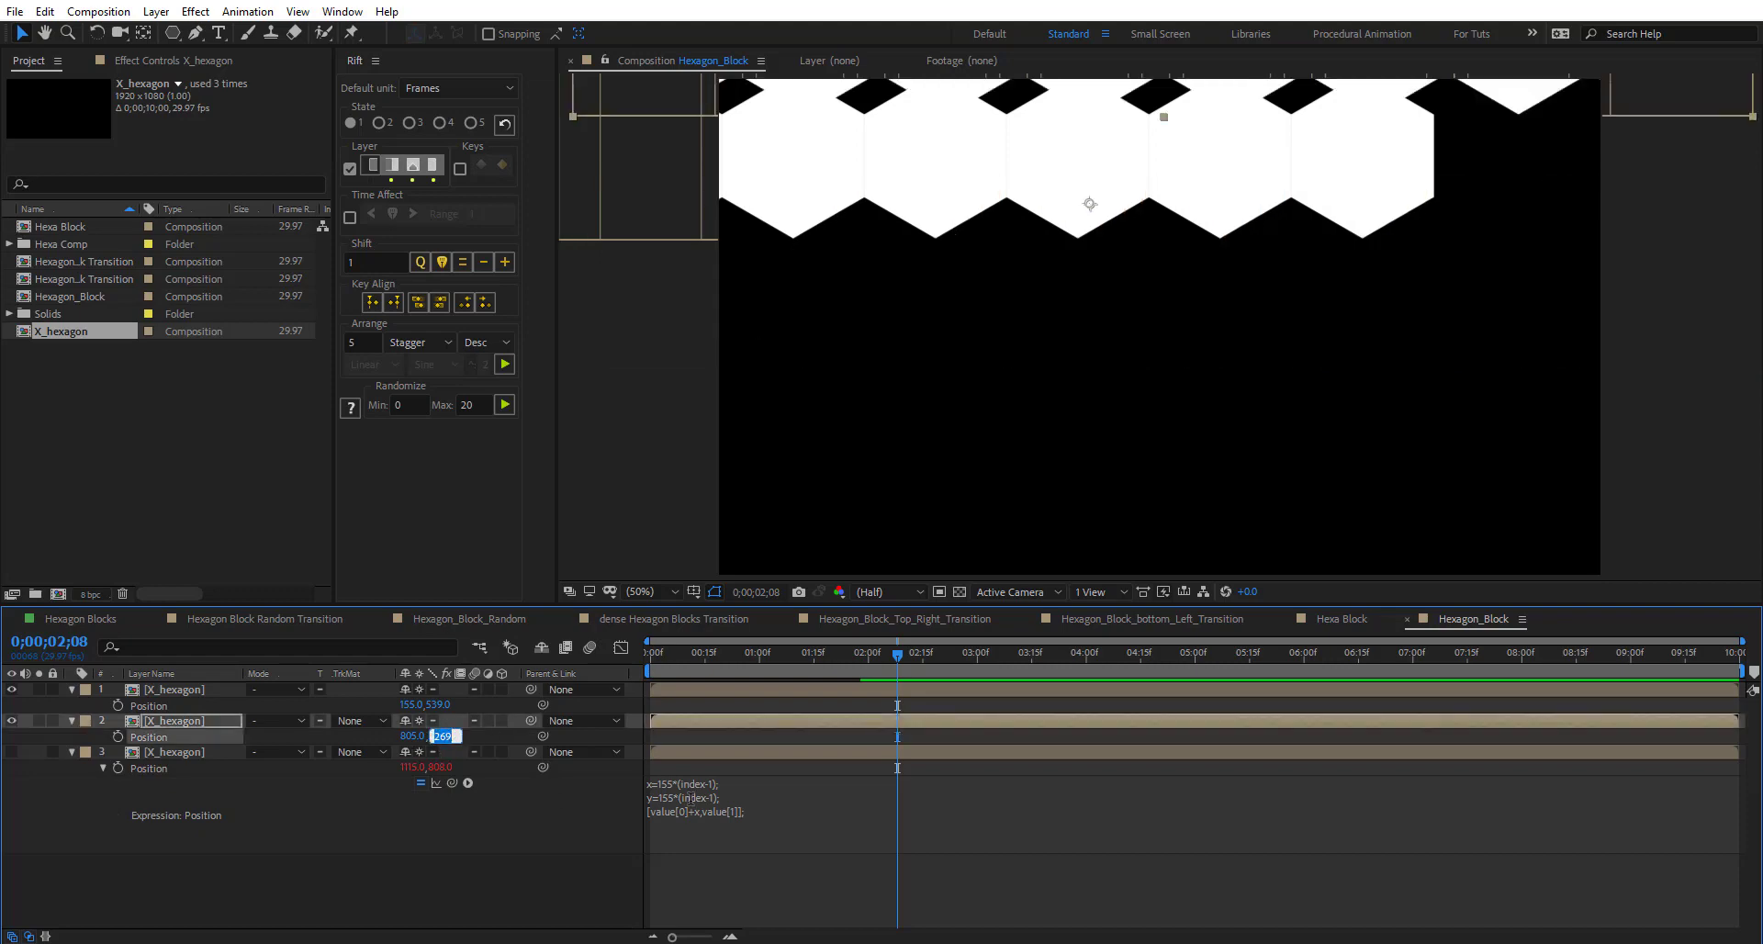
- Edit layer 3's expression to y=269*(index-1) and add y to value[1], giving 1115, 1346
left_click(690, 798)
left_click(681, 795)
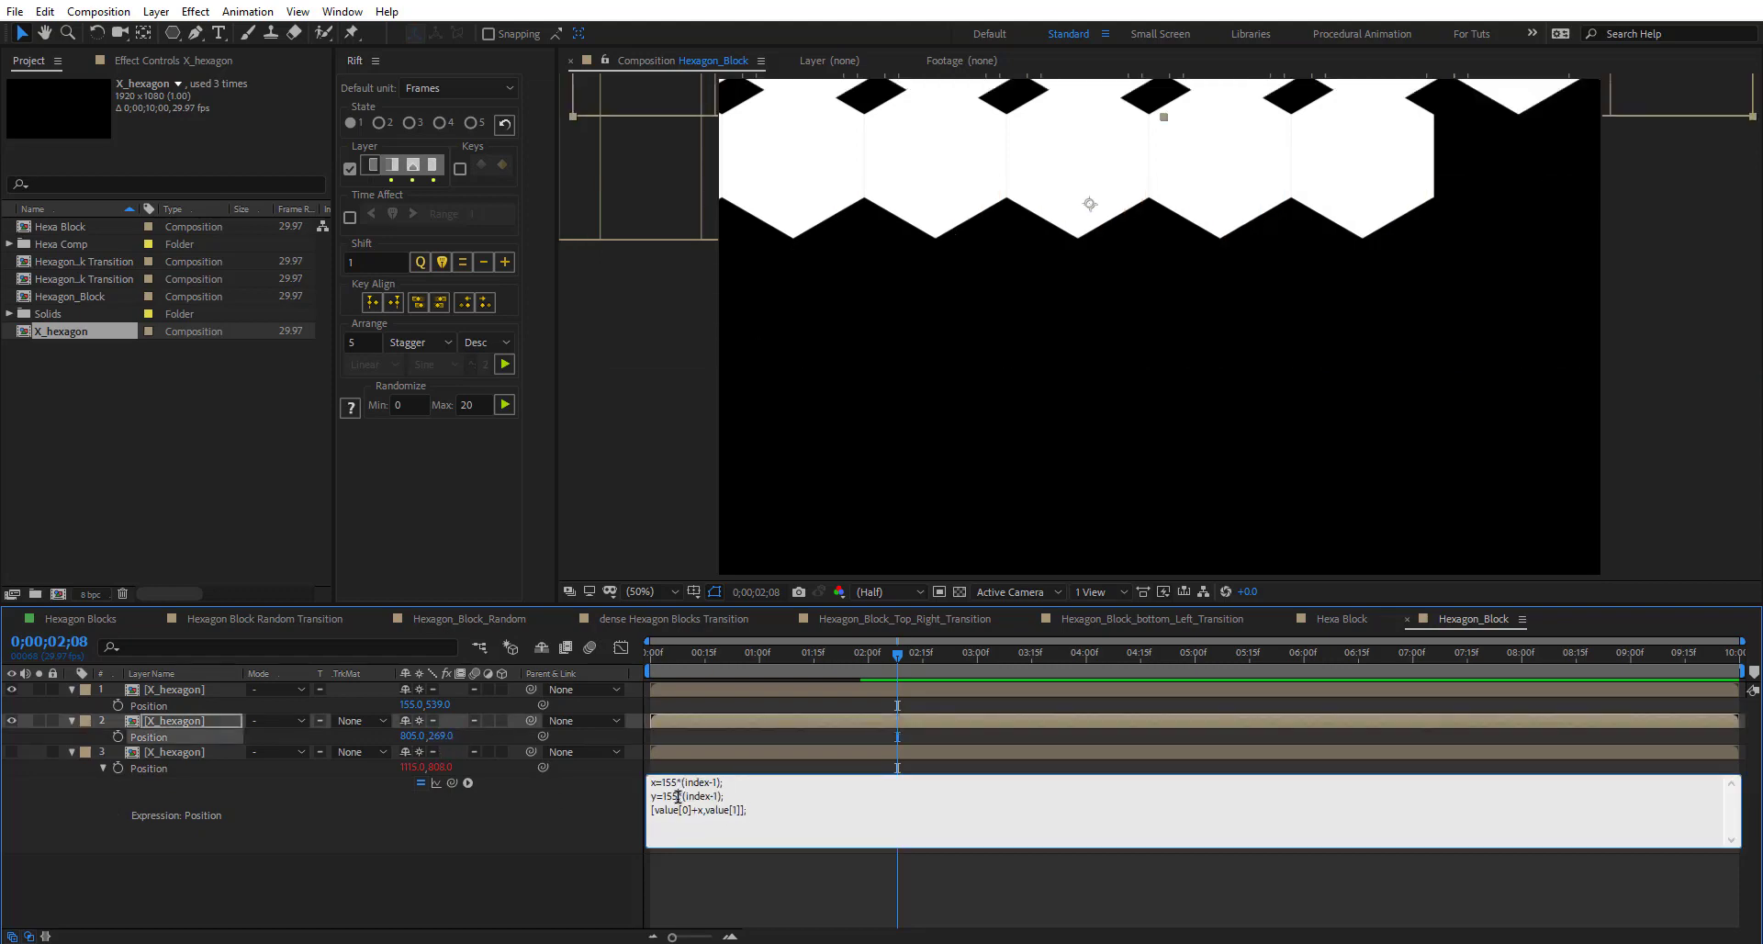
type("269")
left_click(555, 810)
left_click(737, 823)
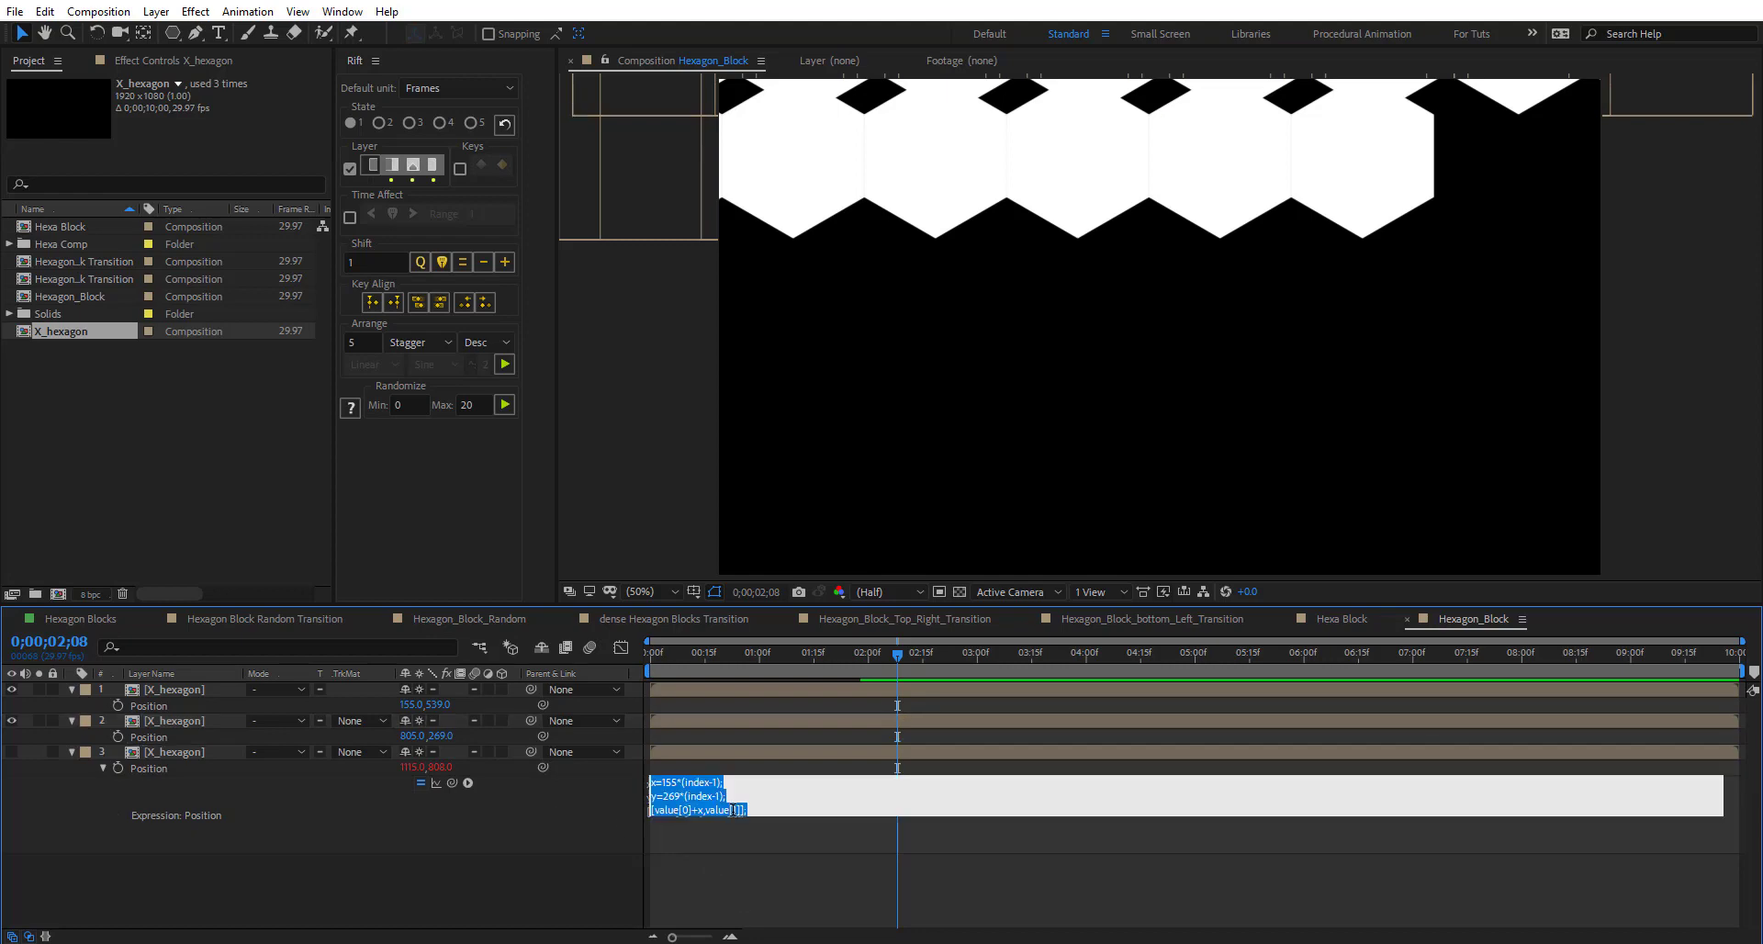
left_click(742, 811)
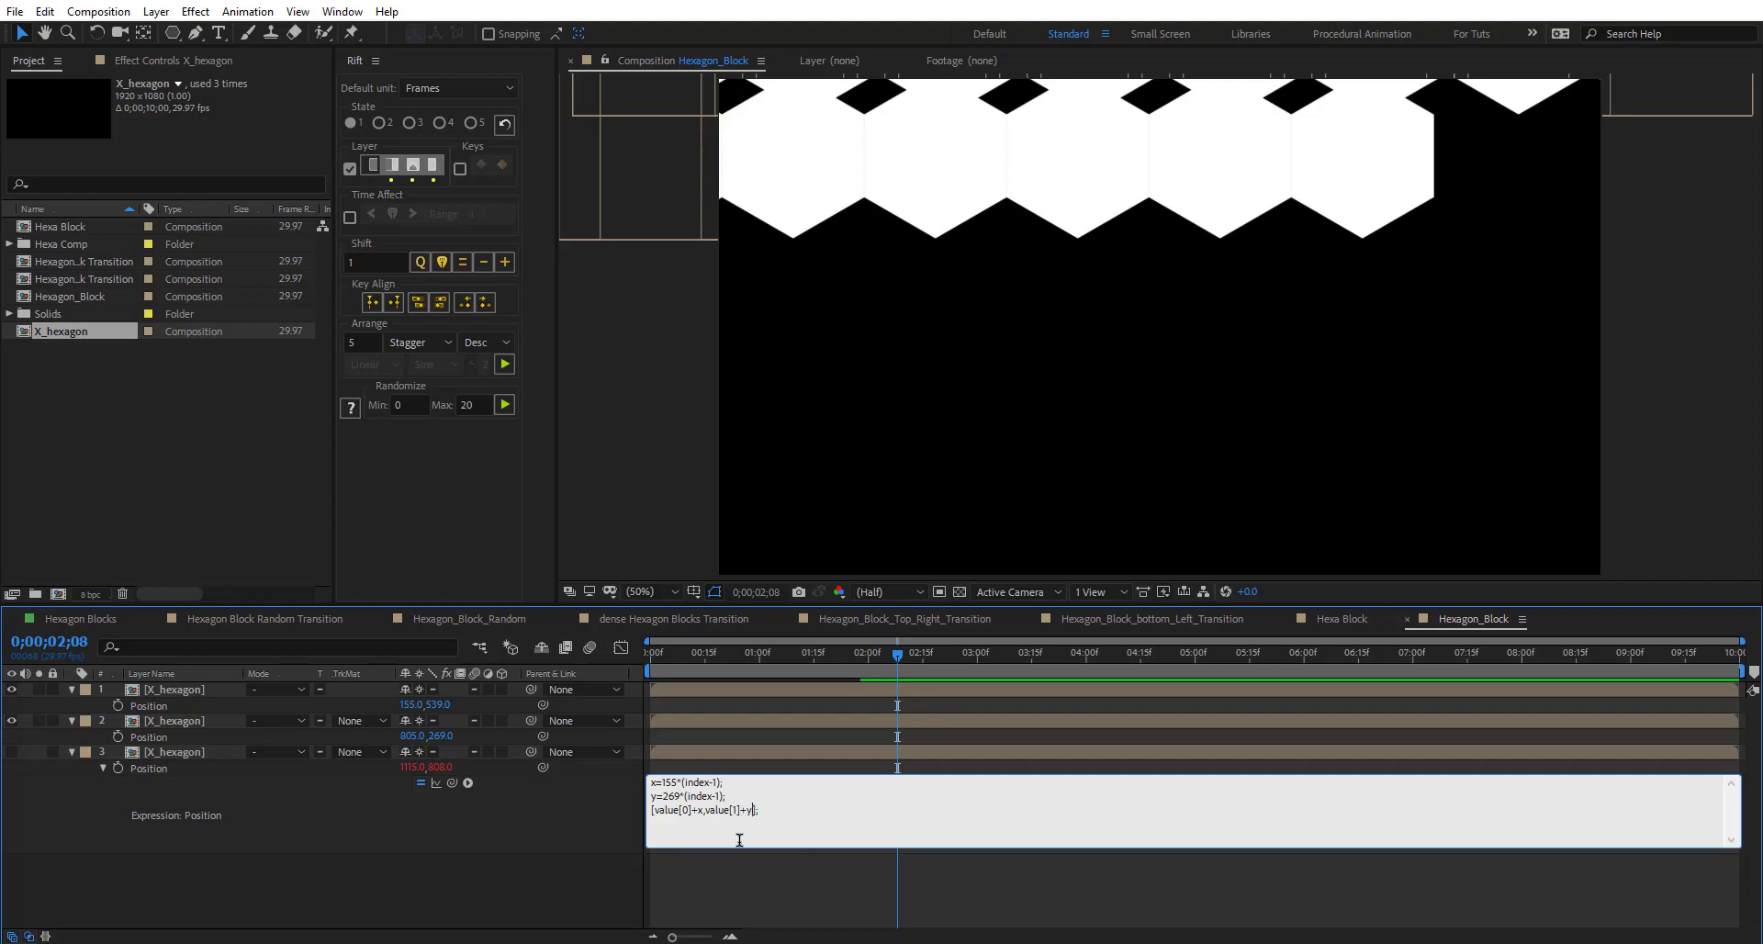
left_click(554, 841)
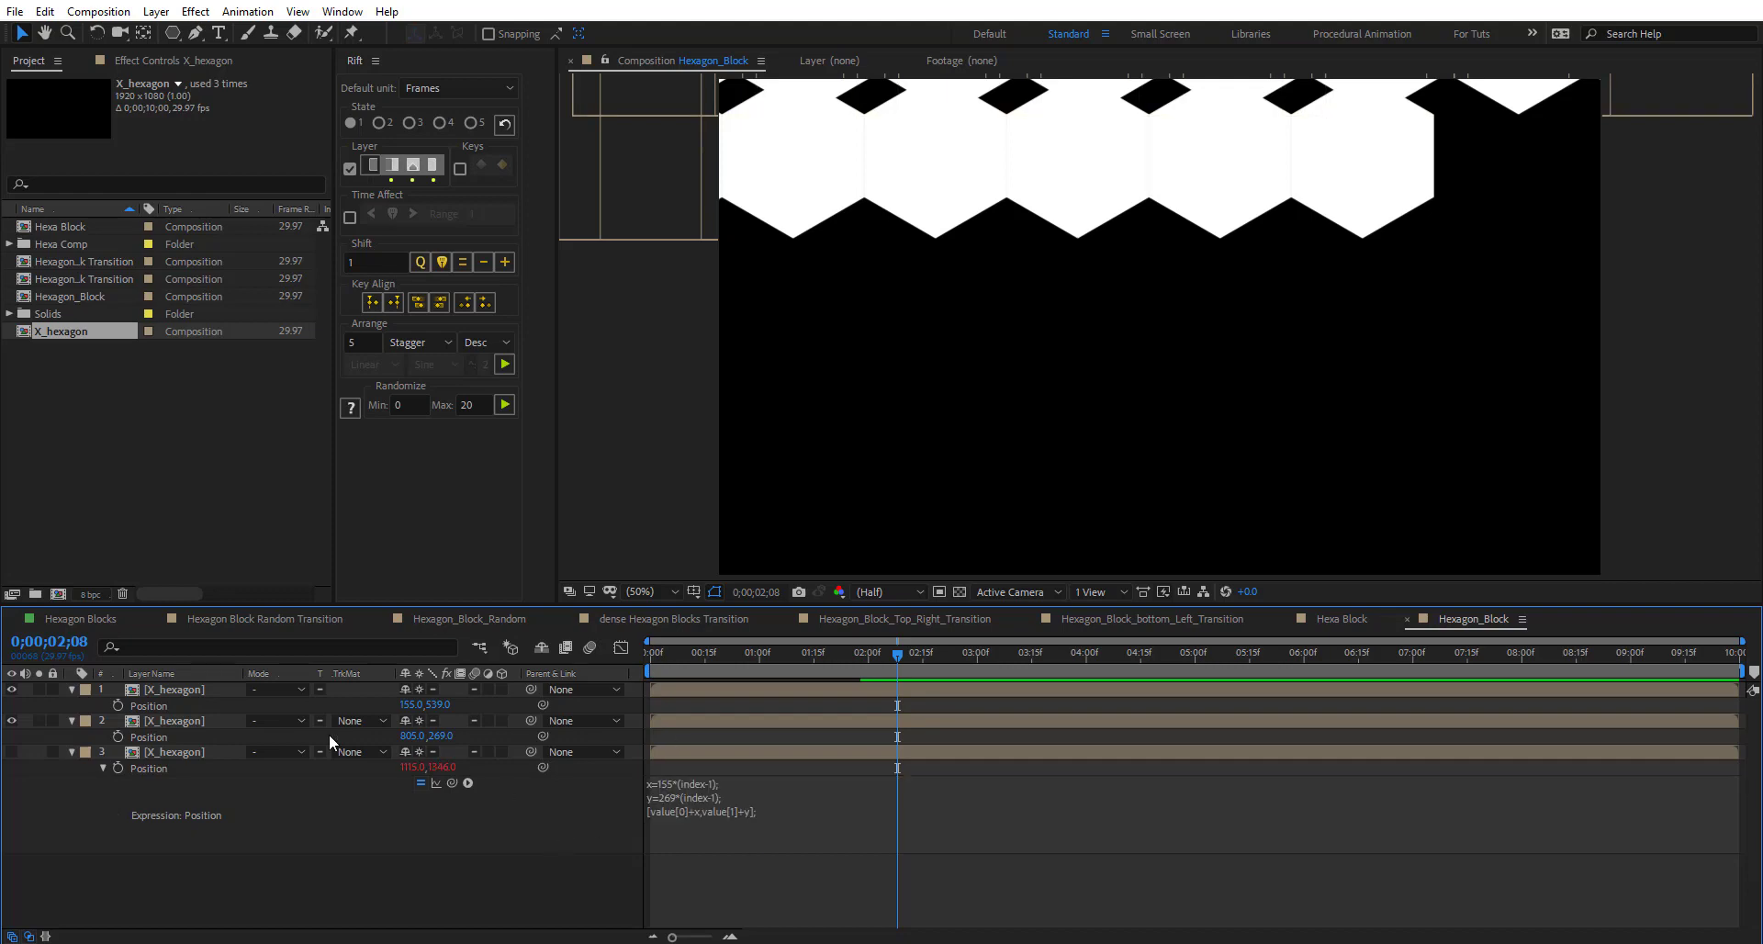
- Delete the two original X_hexagon layers and unhide the remaining one
left_click(163, 690)
left_click(172, 721, "shift")
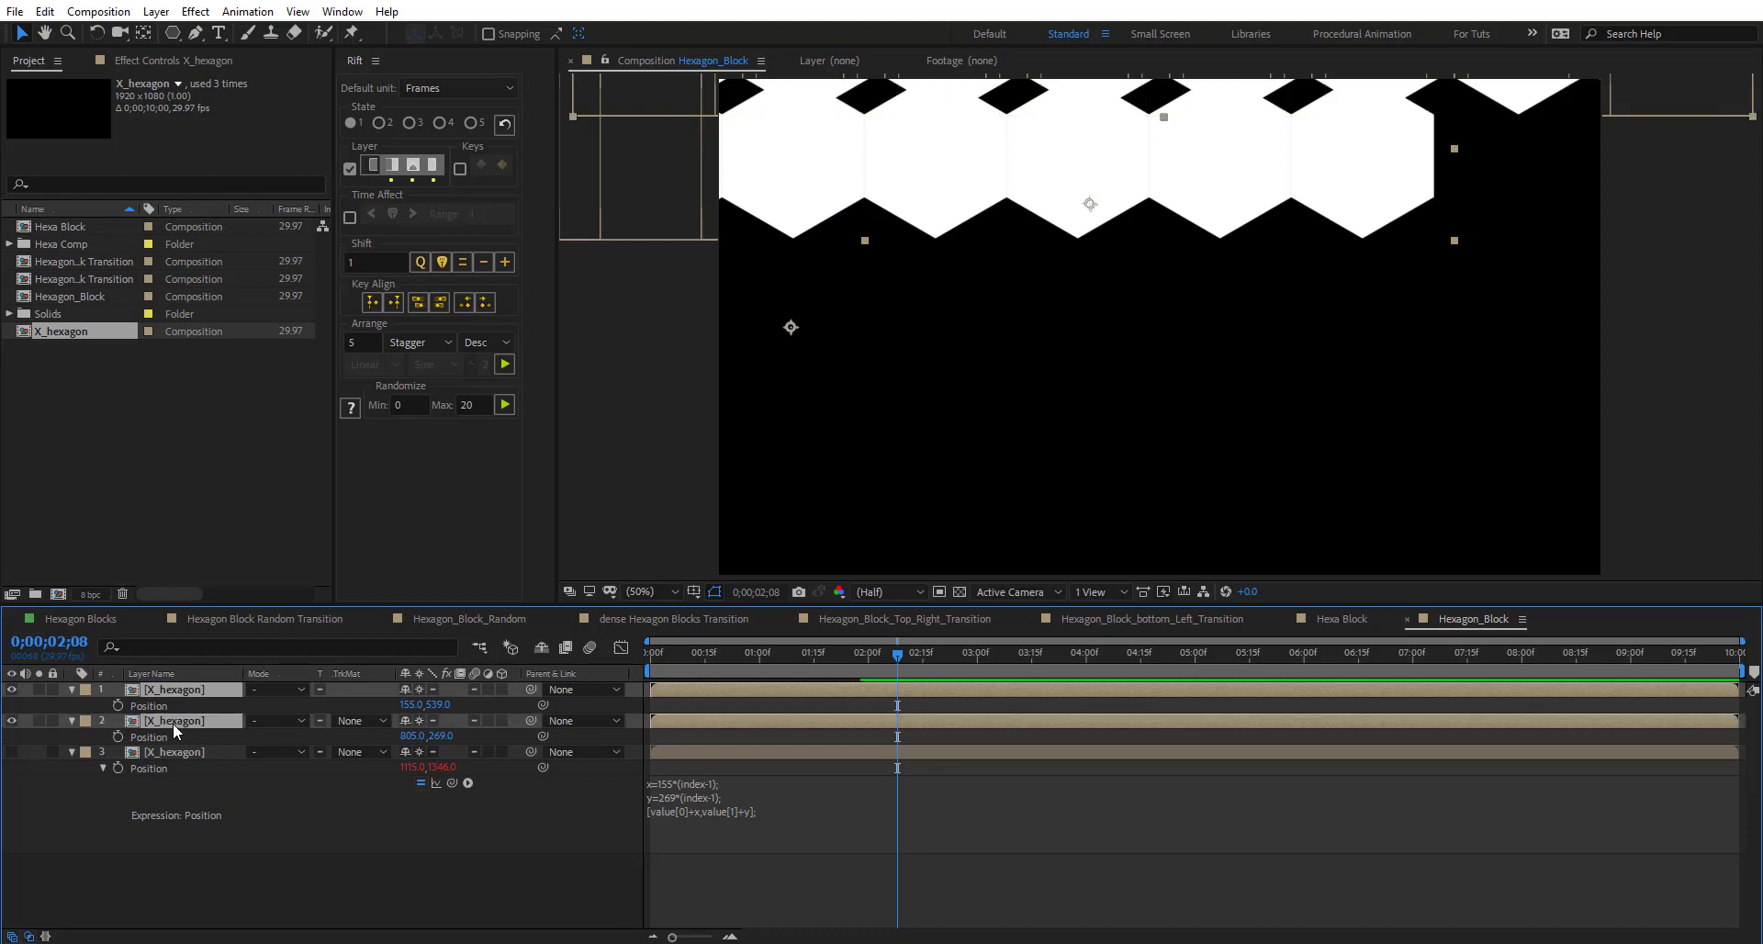
key("Delete")
left_click(13, 688)
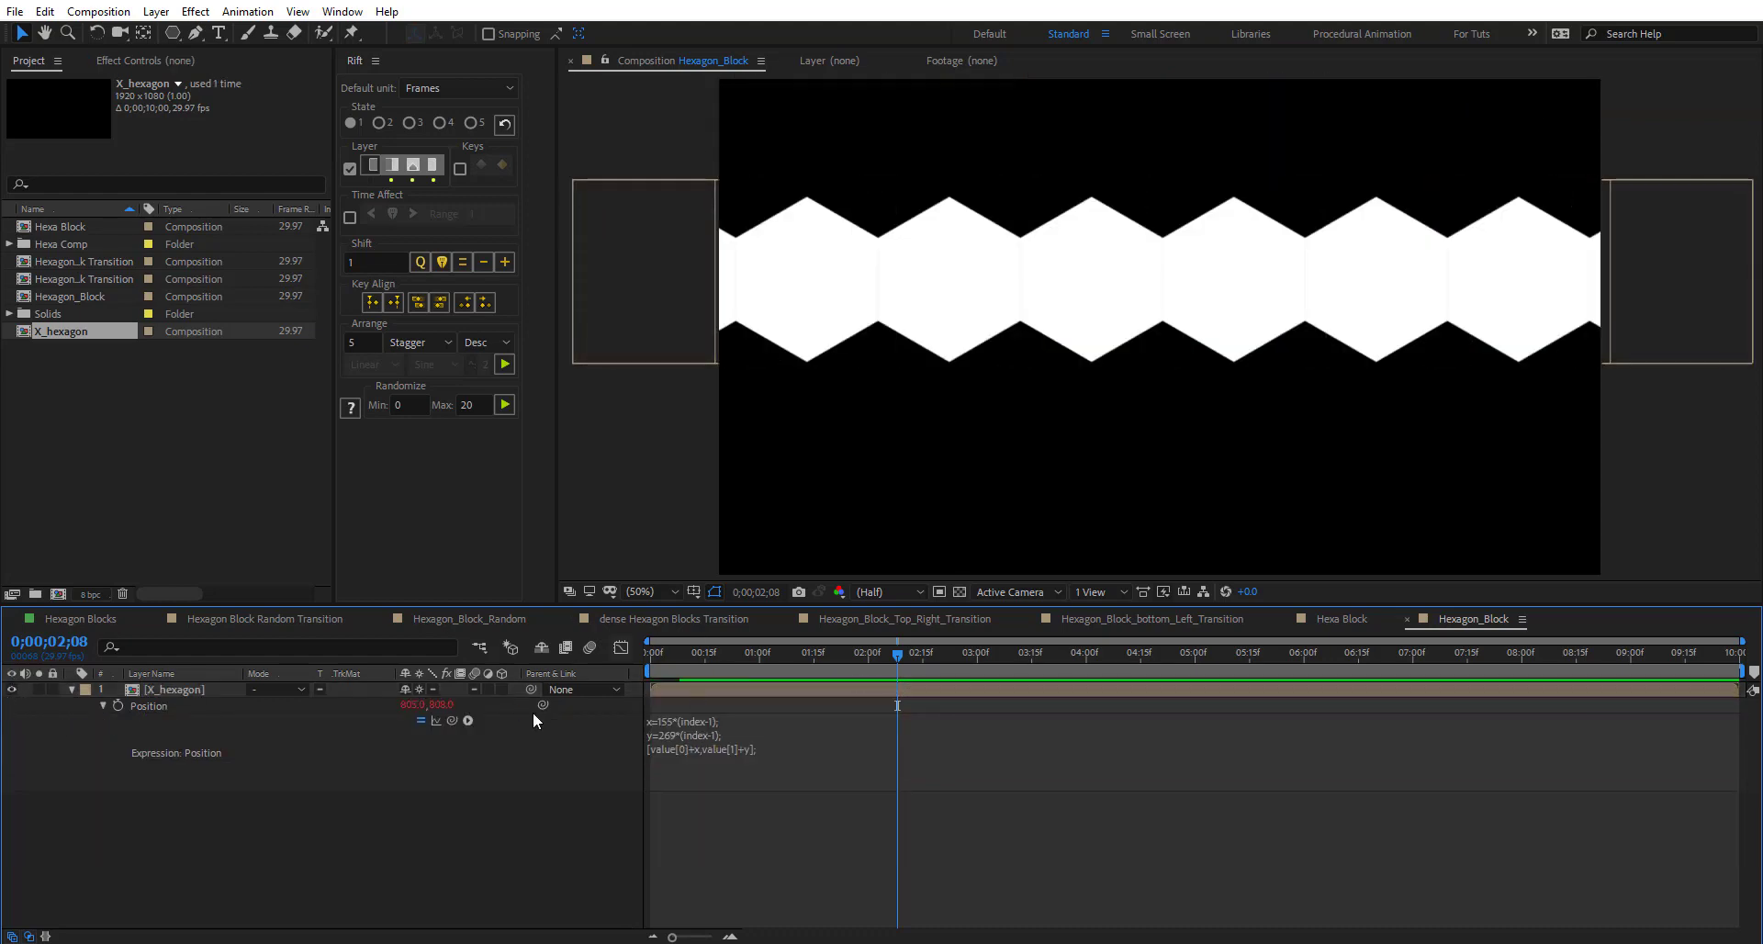
left_click(224, 694)
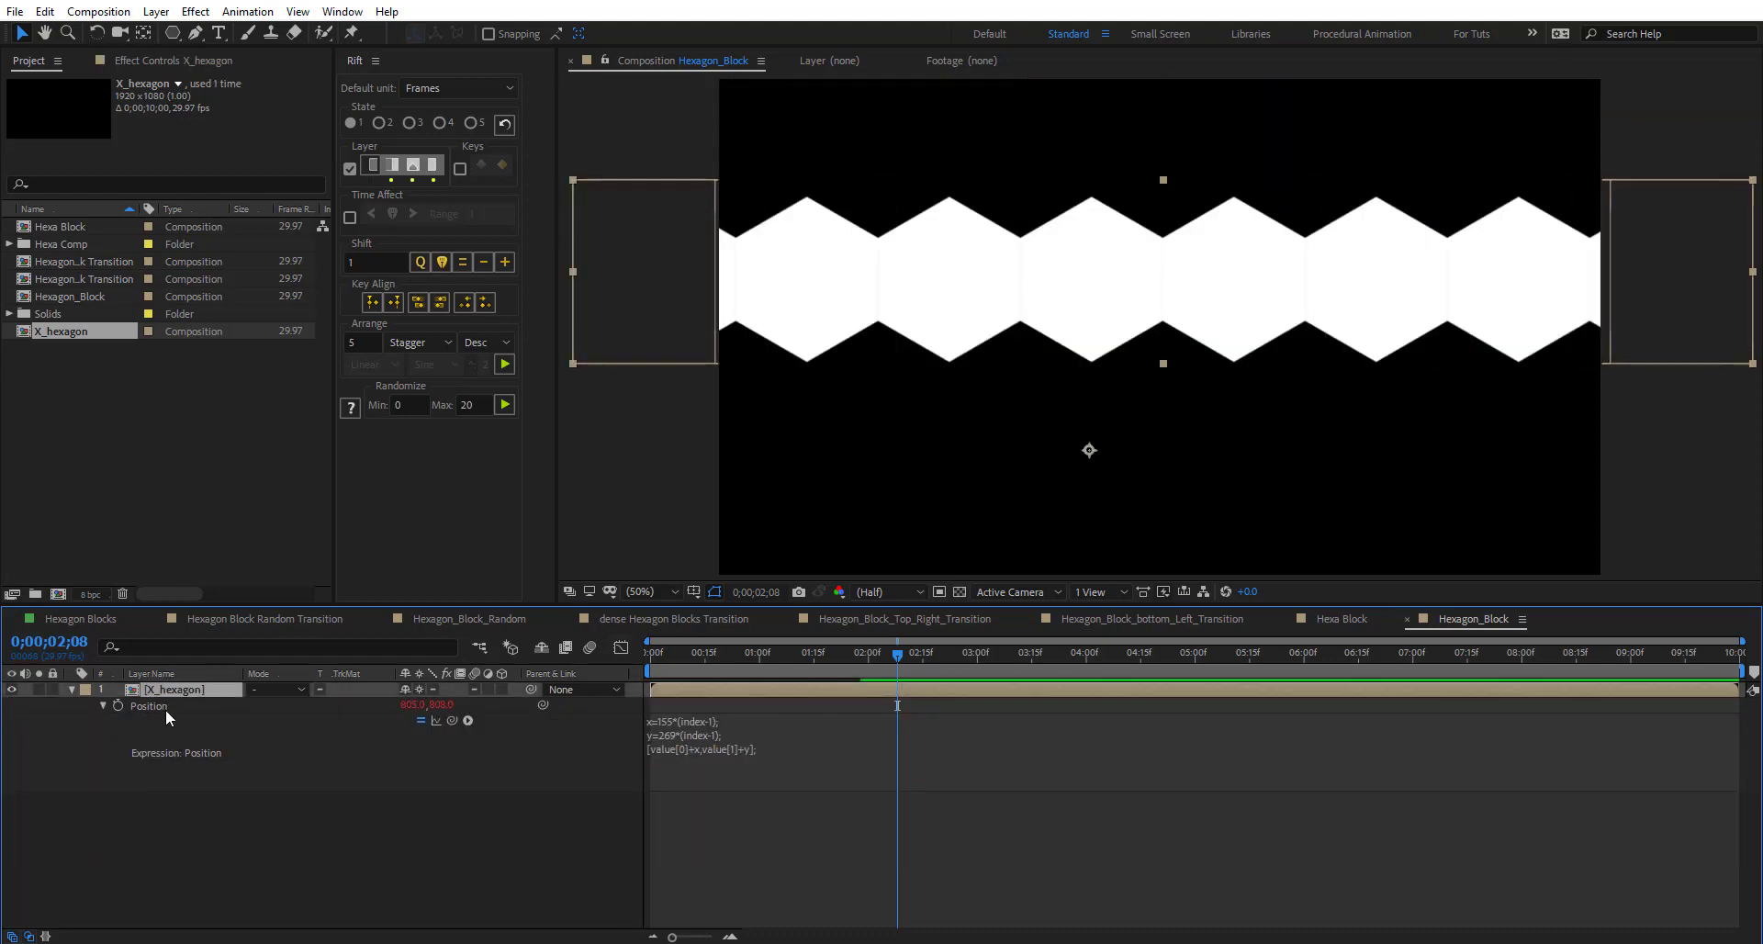
- Duplicate X_hexagon into seven rows and shift the whole grid up-left to fill the frame
key("ctrl+d")
key("ctrl+d")
key("ctrl+d")
key("comma")
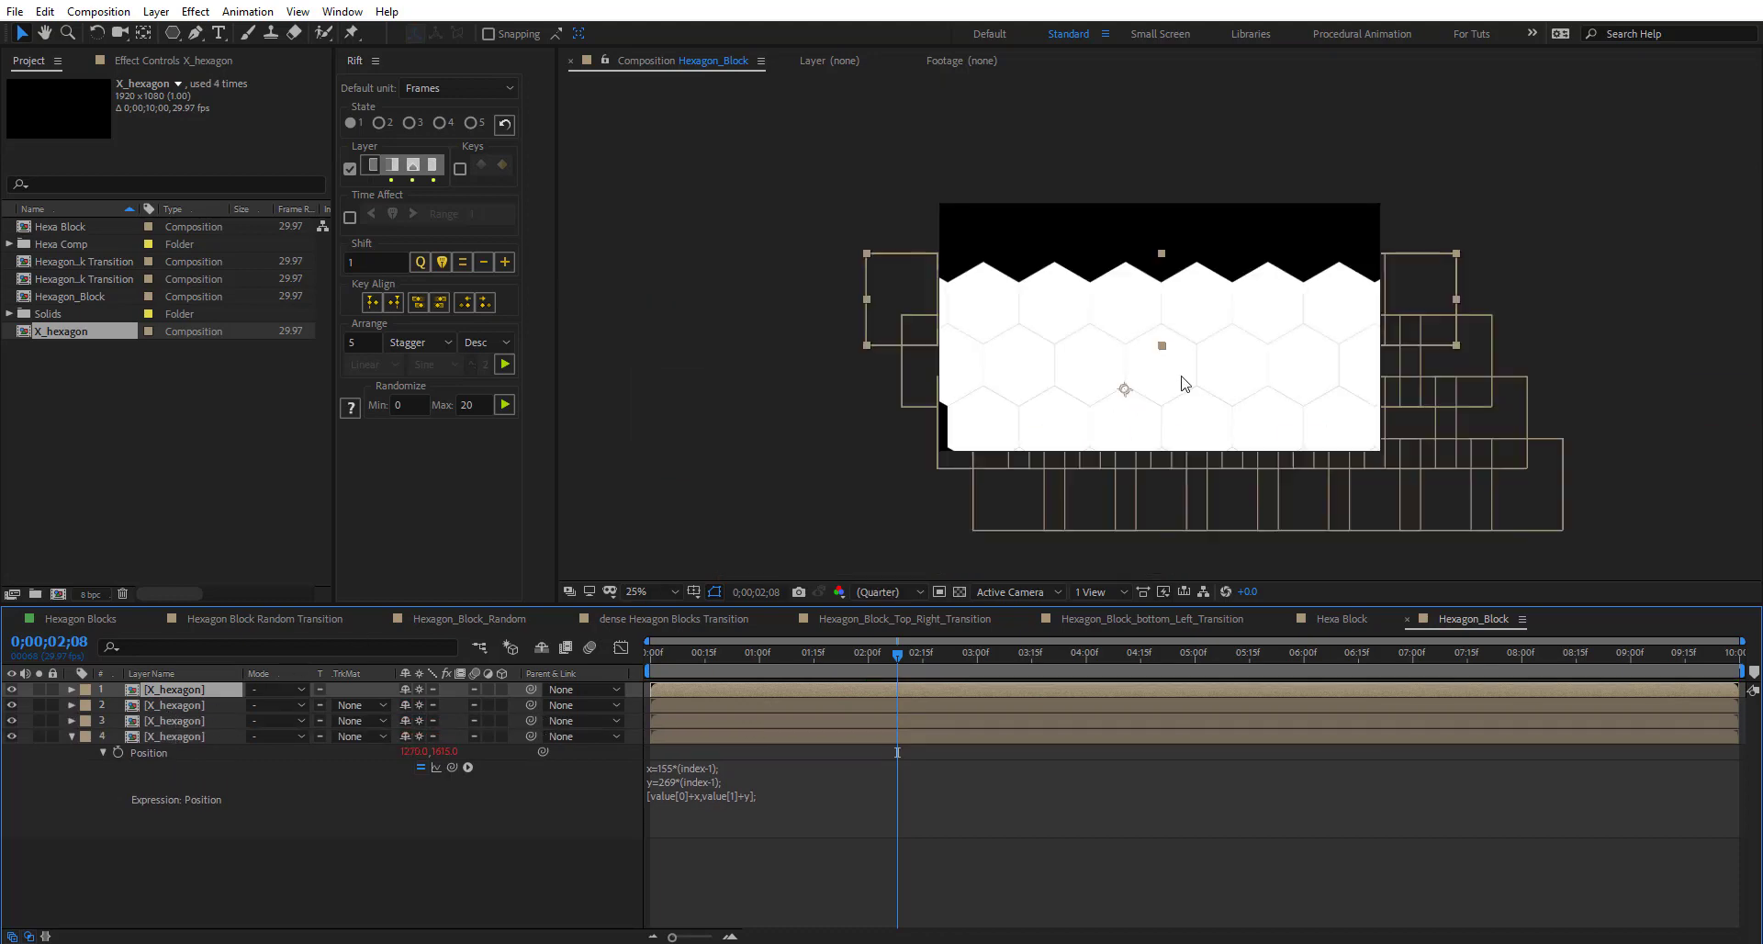
key("ctrl+d")
key("ctrl+d")
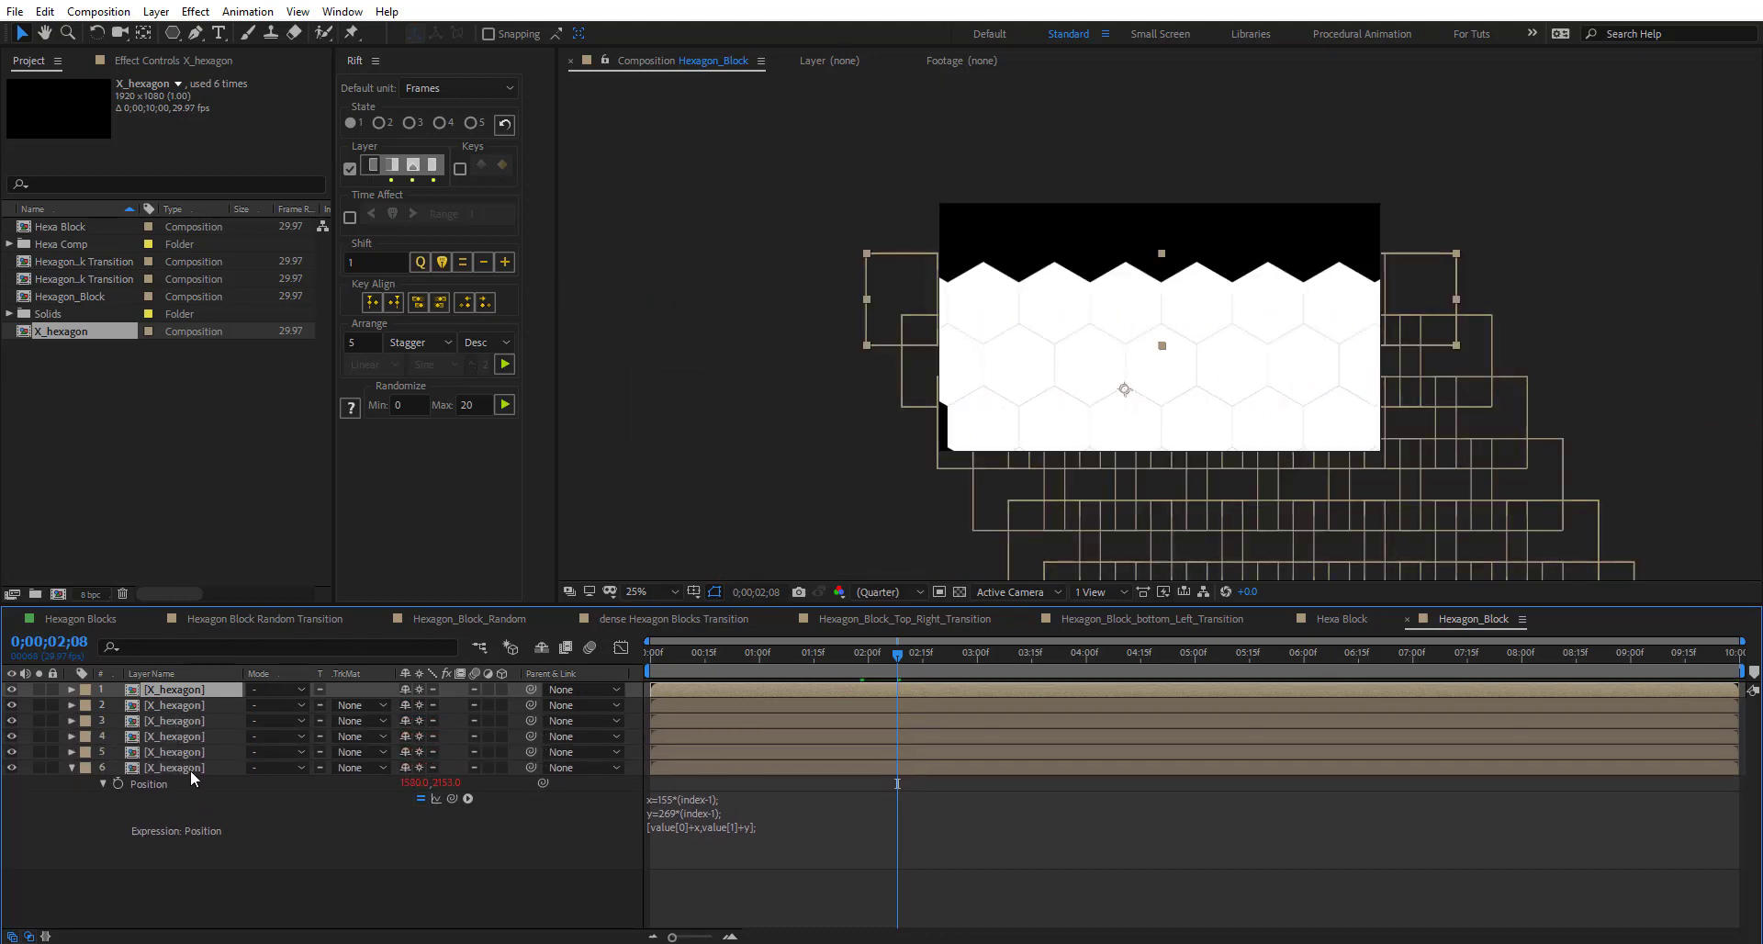
key("ctrl+a")
left_click_drag(1228, 366, 1040, 272)
left_click(174, 768)
key("ctrl+d")
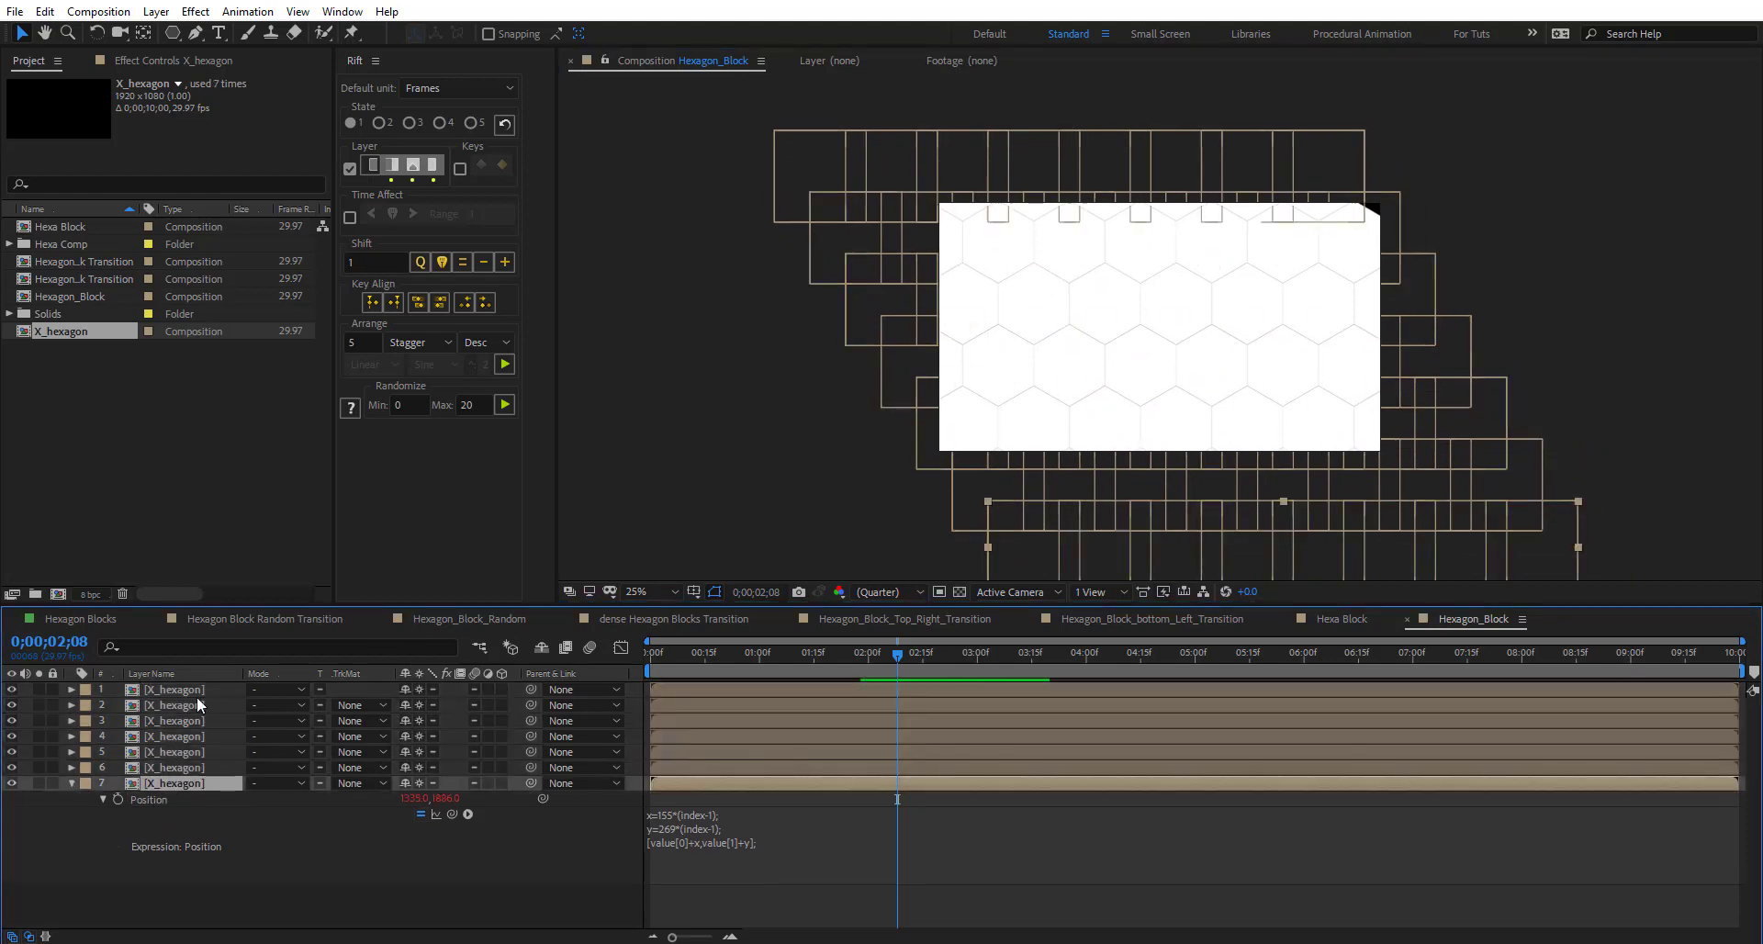
key("ctrl+a")
left_click_drag(1190, 350, 1193, 321)
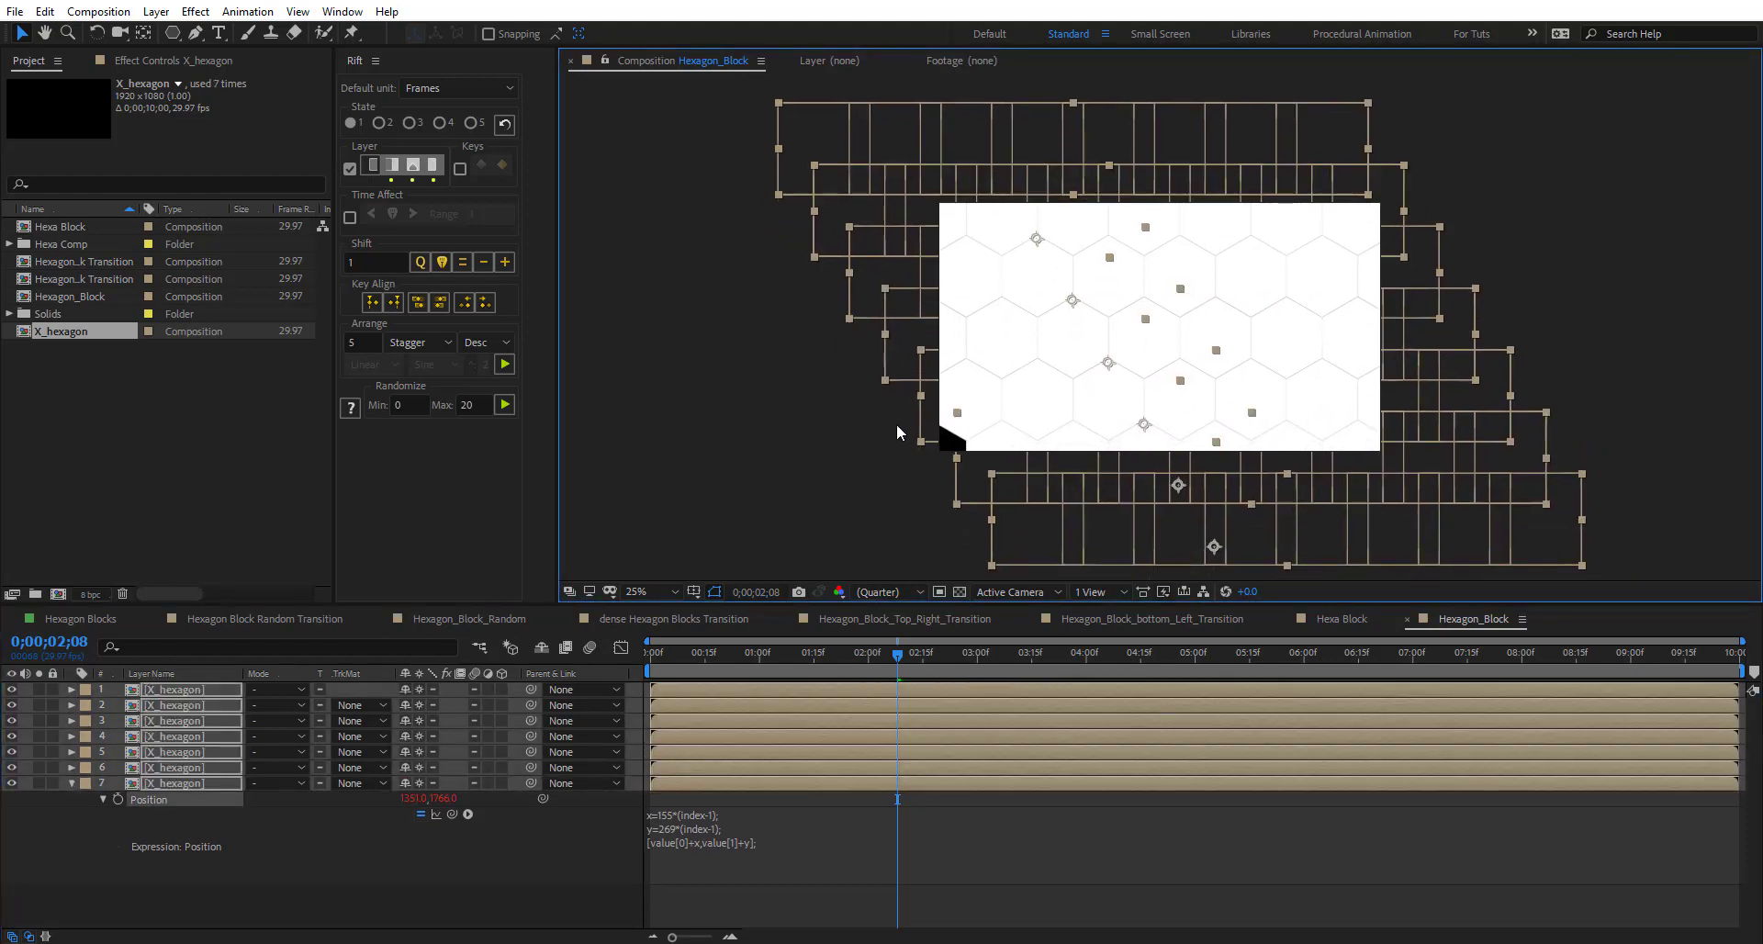
- In the X_hexagon precomp, add a ninth Hexa Block and shift the whole row left
double_click(175, 784)
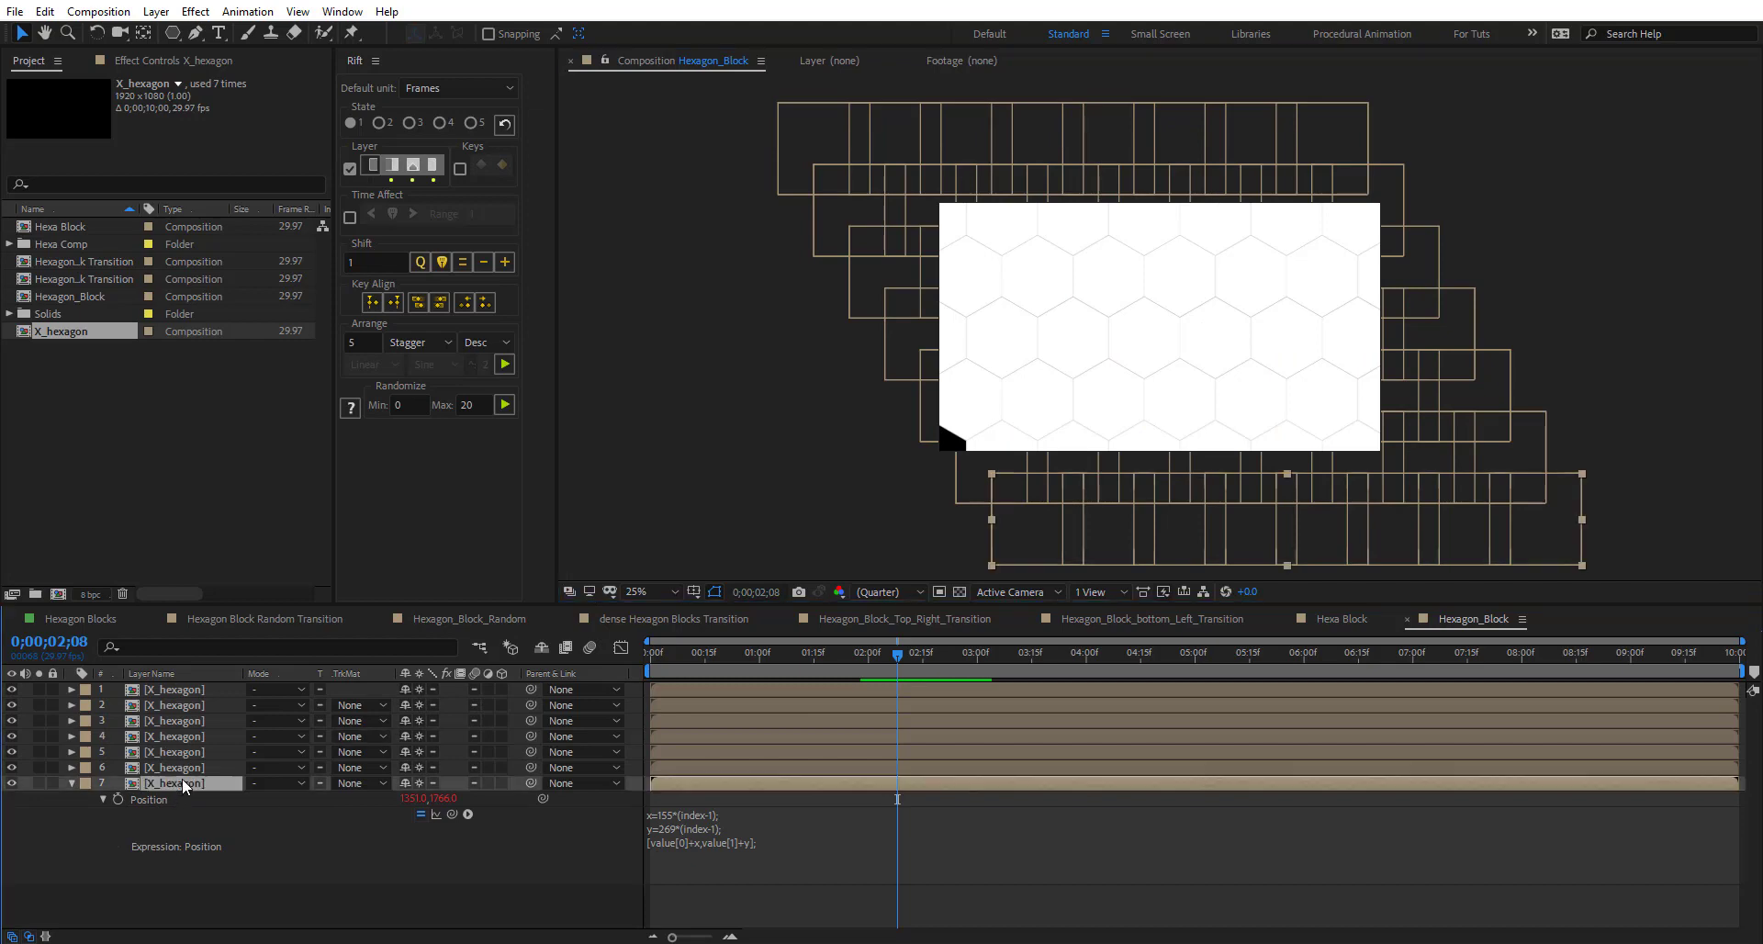
left_click(182, 830)
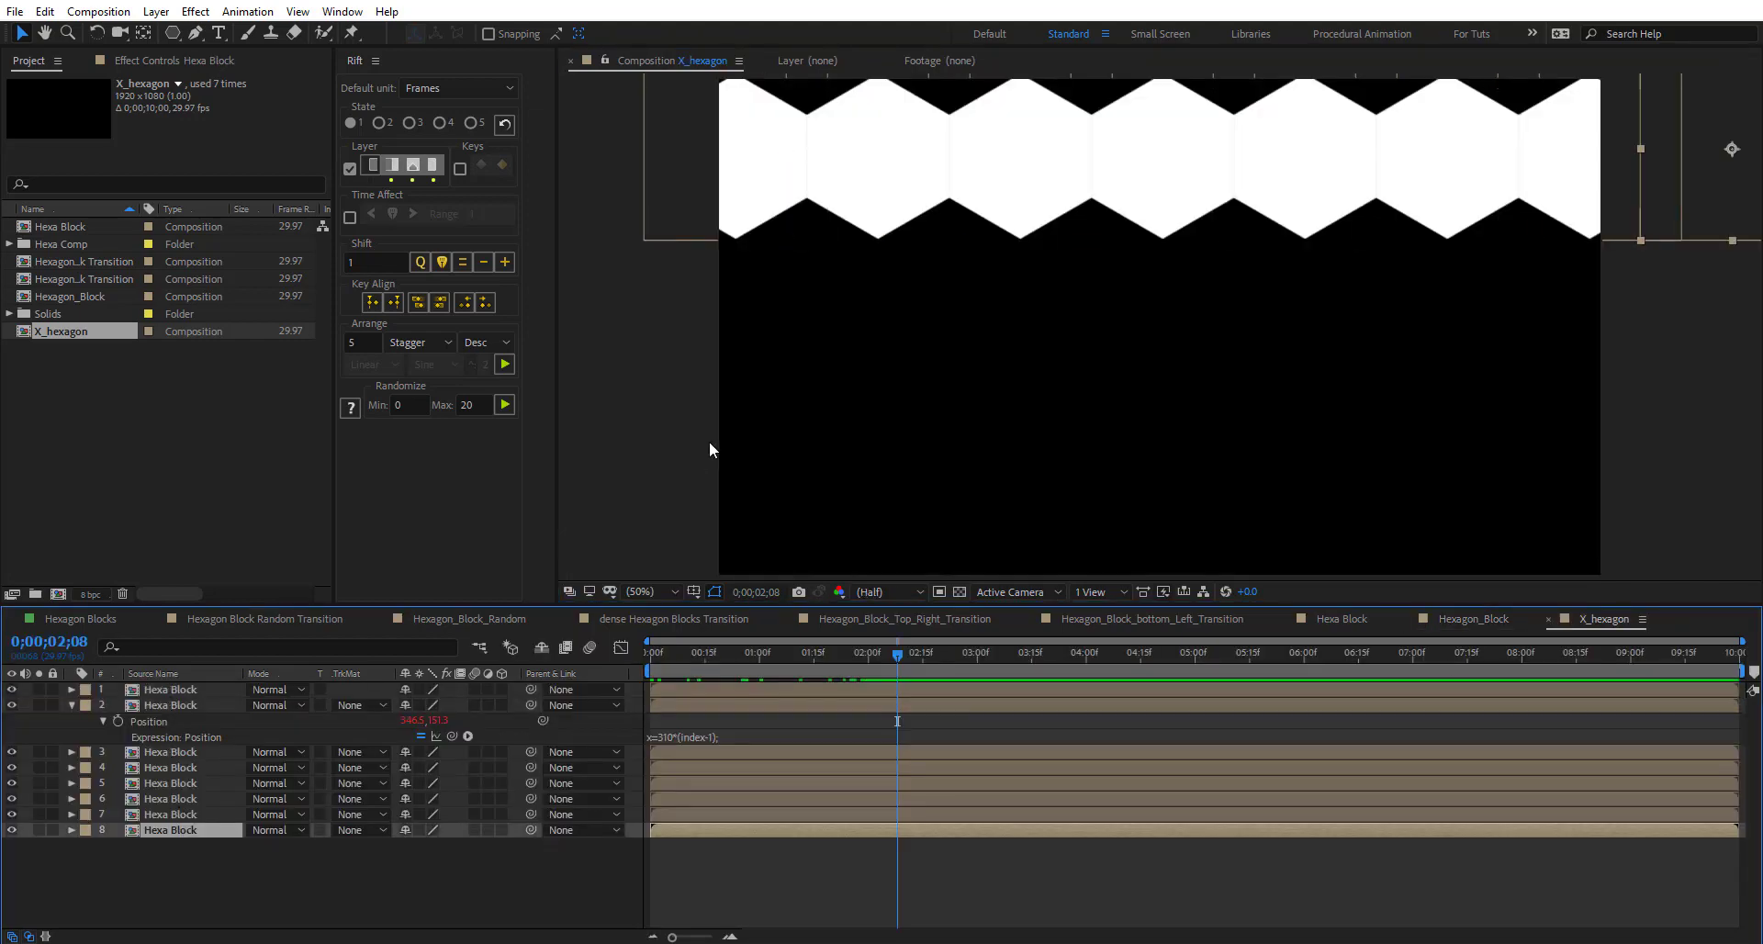
key("ctrl+d")
left_click(191, 846)
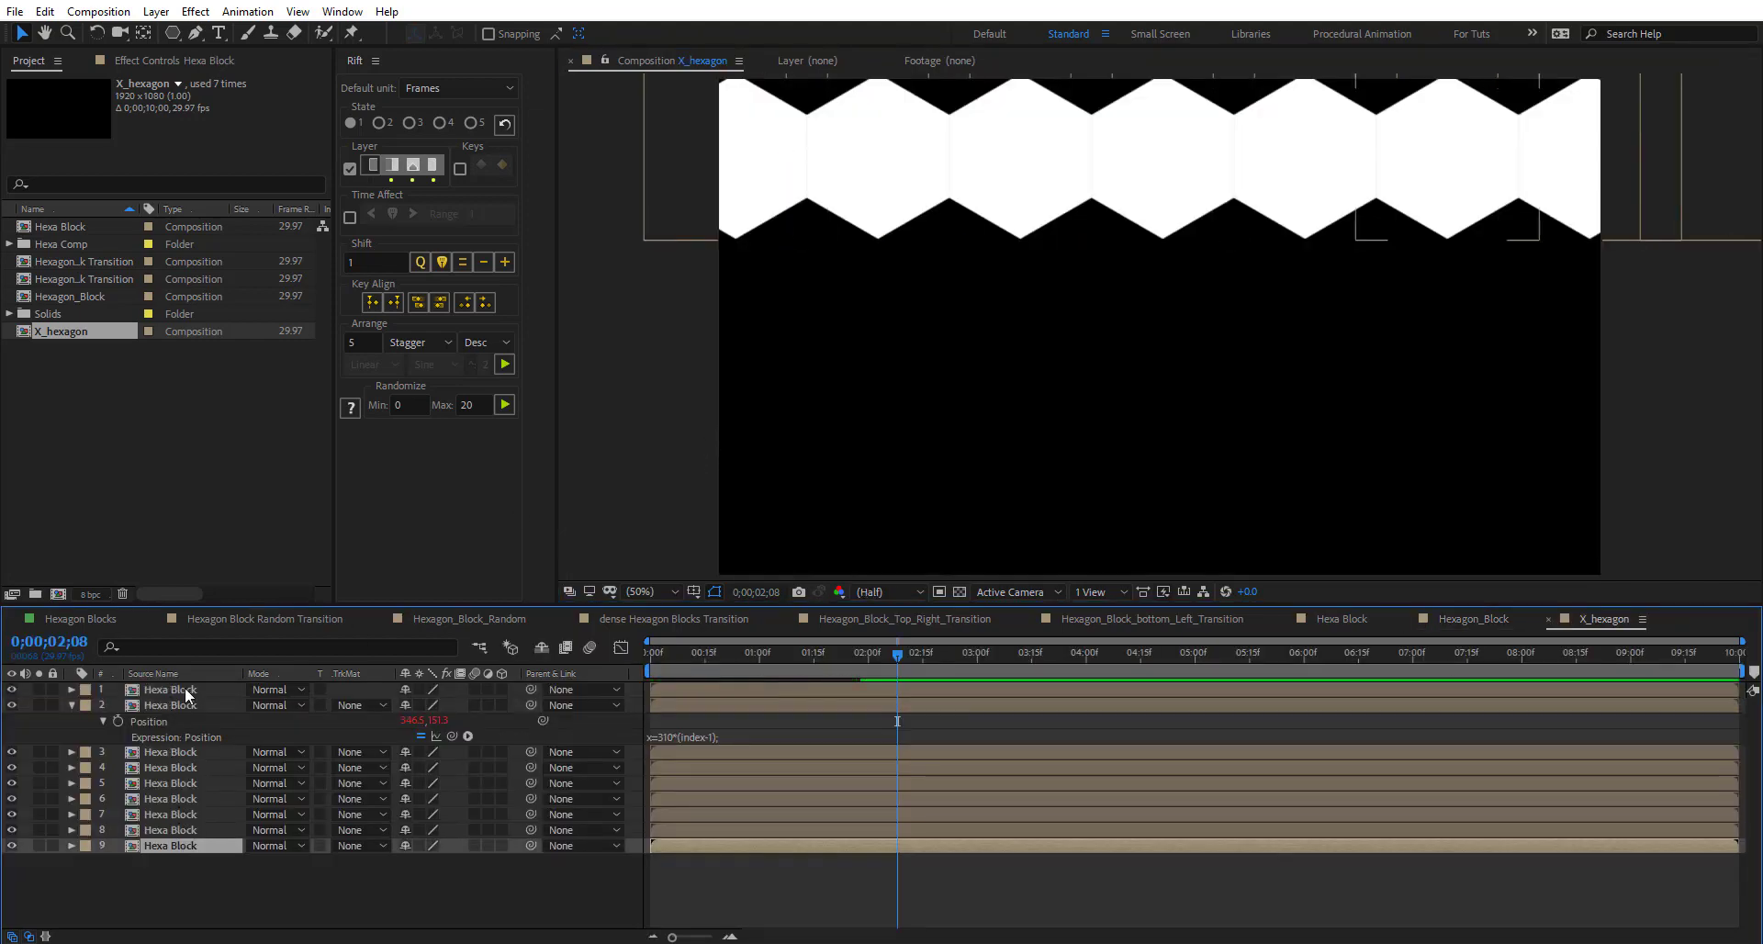
key("ctrl+a")
key("comma")
key("comma")
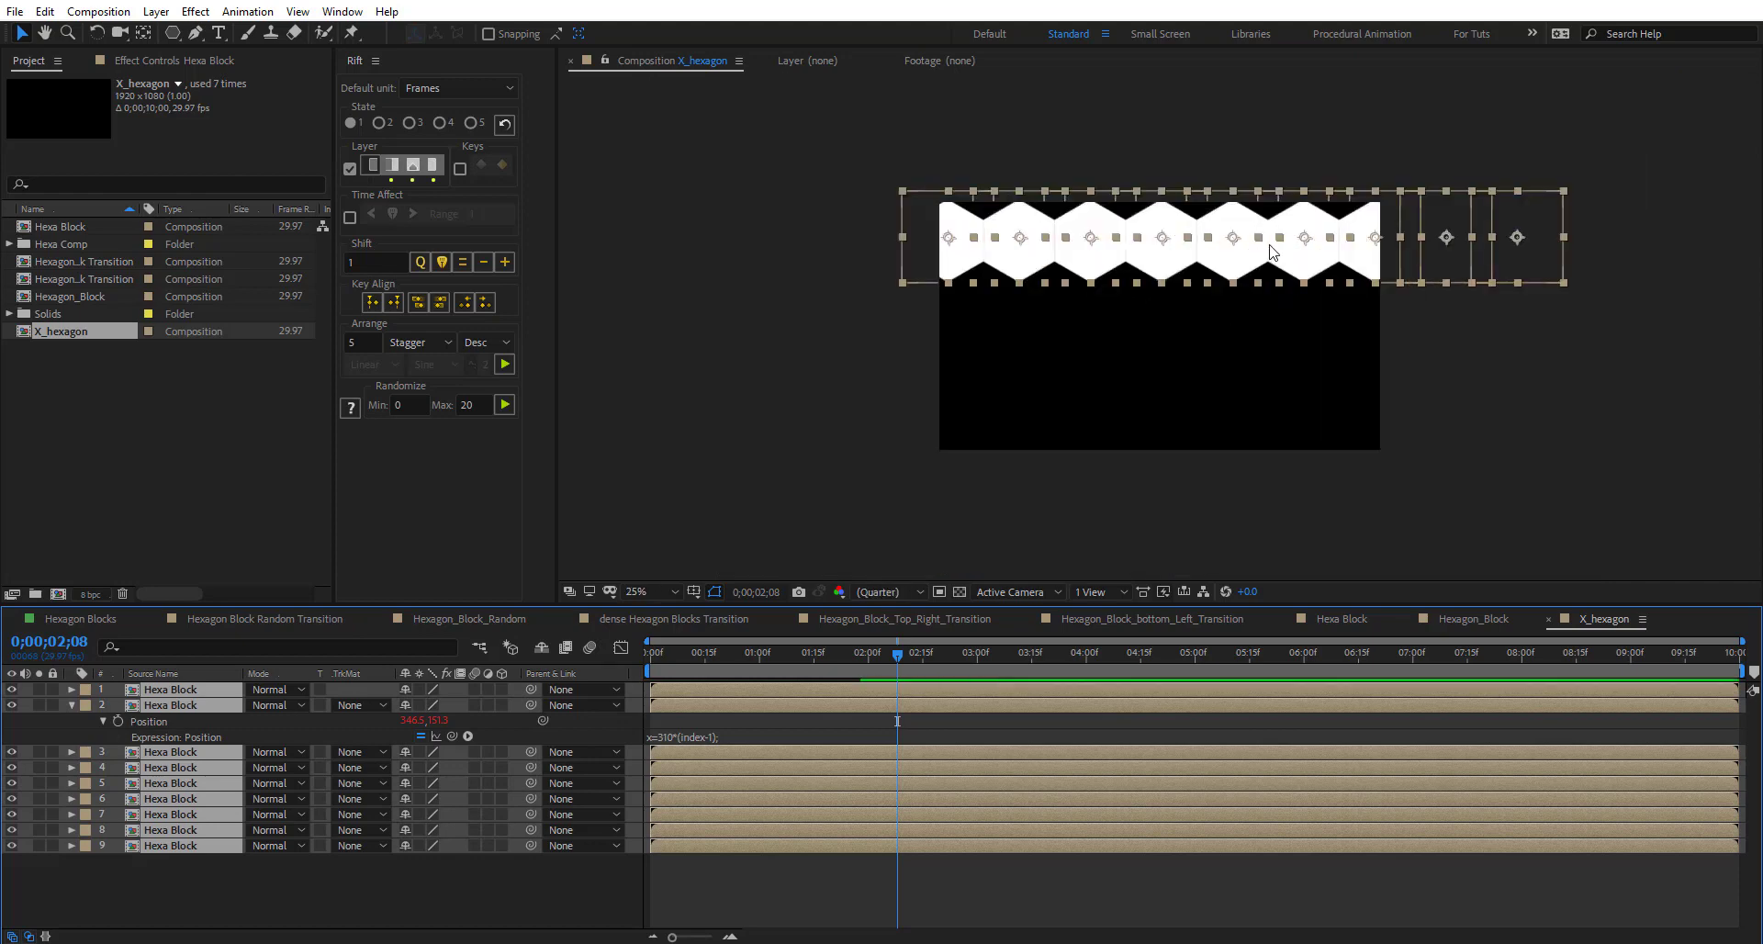
left_click_drag(1183, 248, 1183, 248)
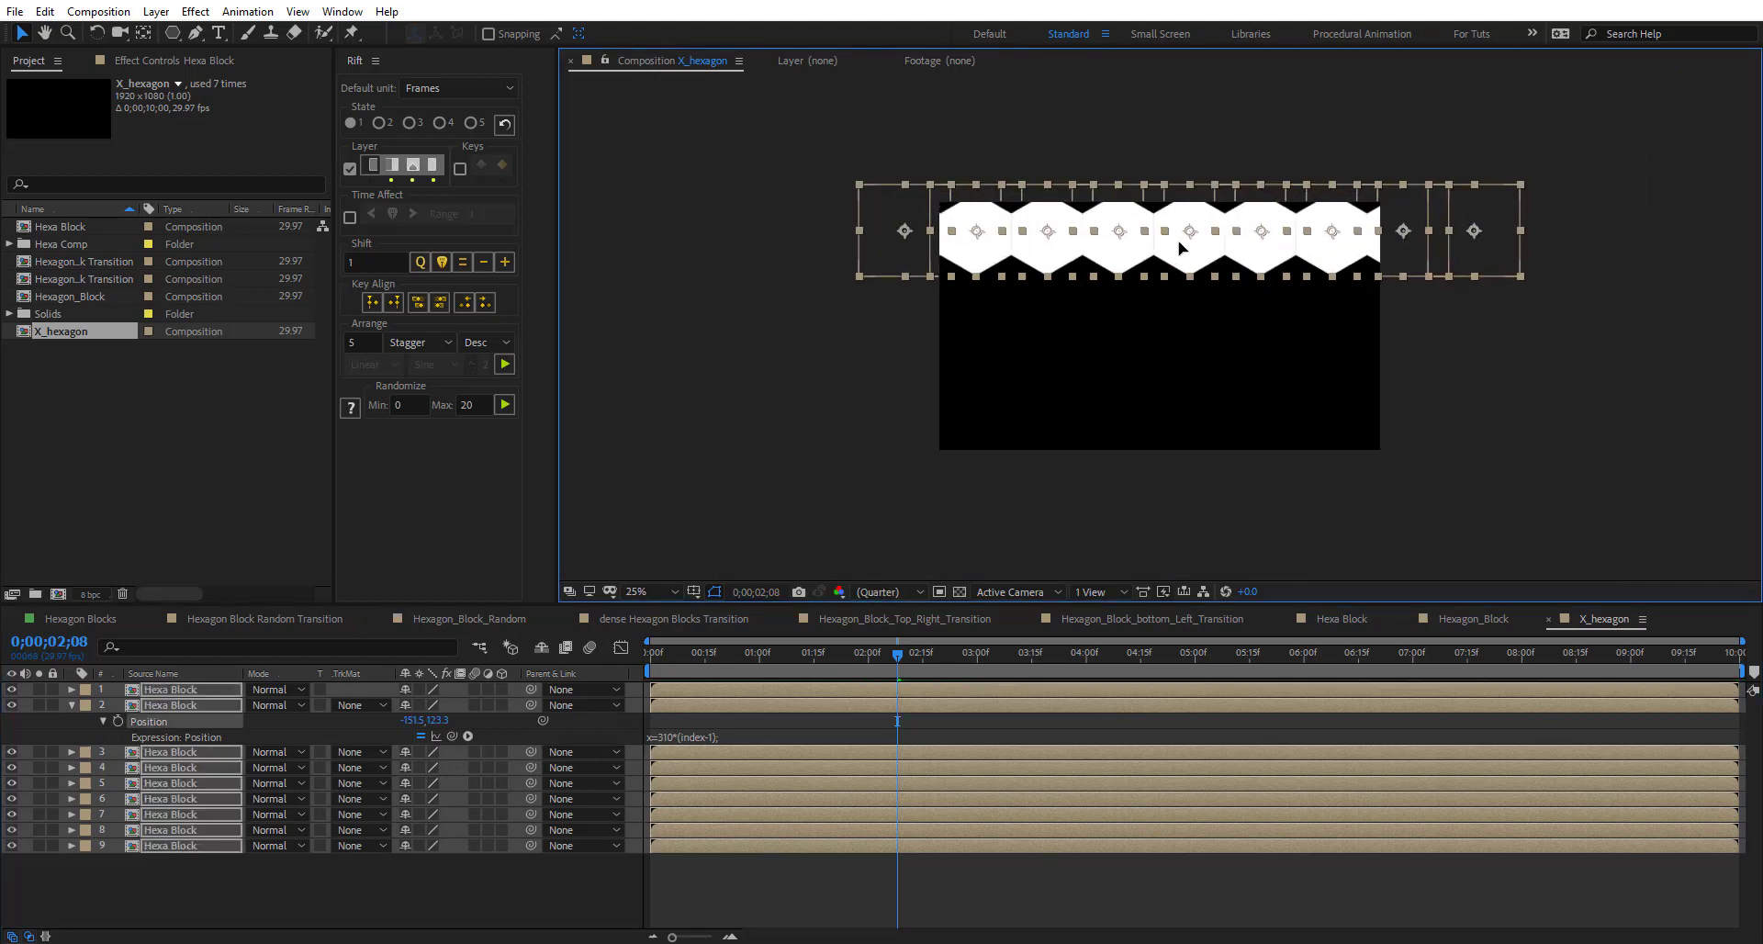
left_click(1473, 621)
key("period")
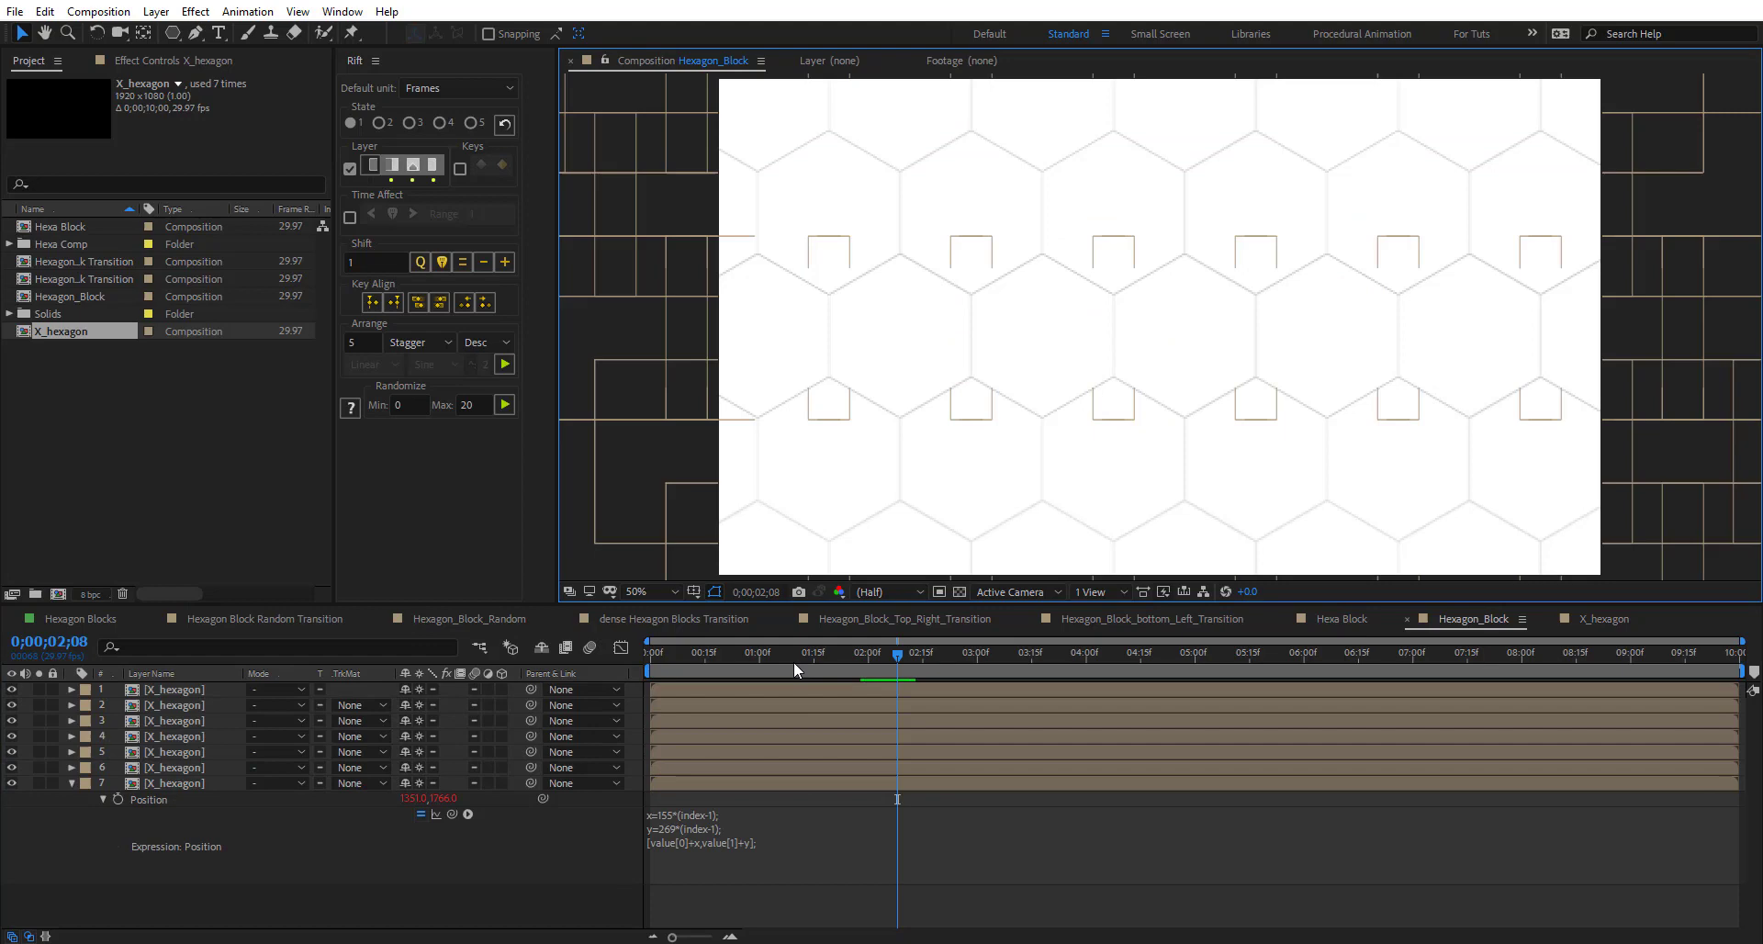
left_click_drag(712, 652, 873, 654)
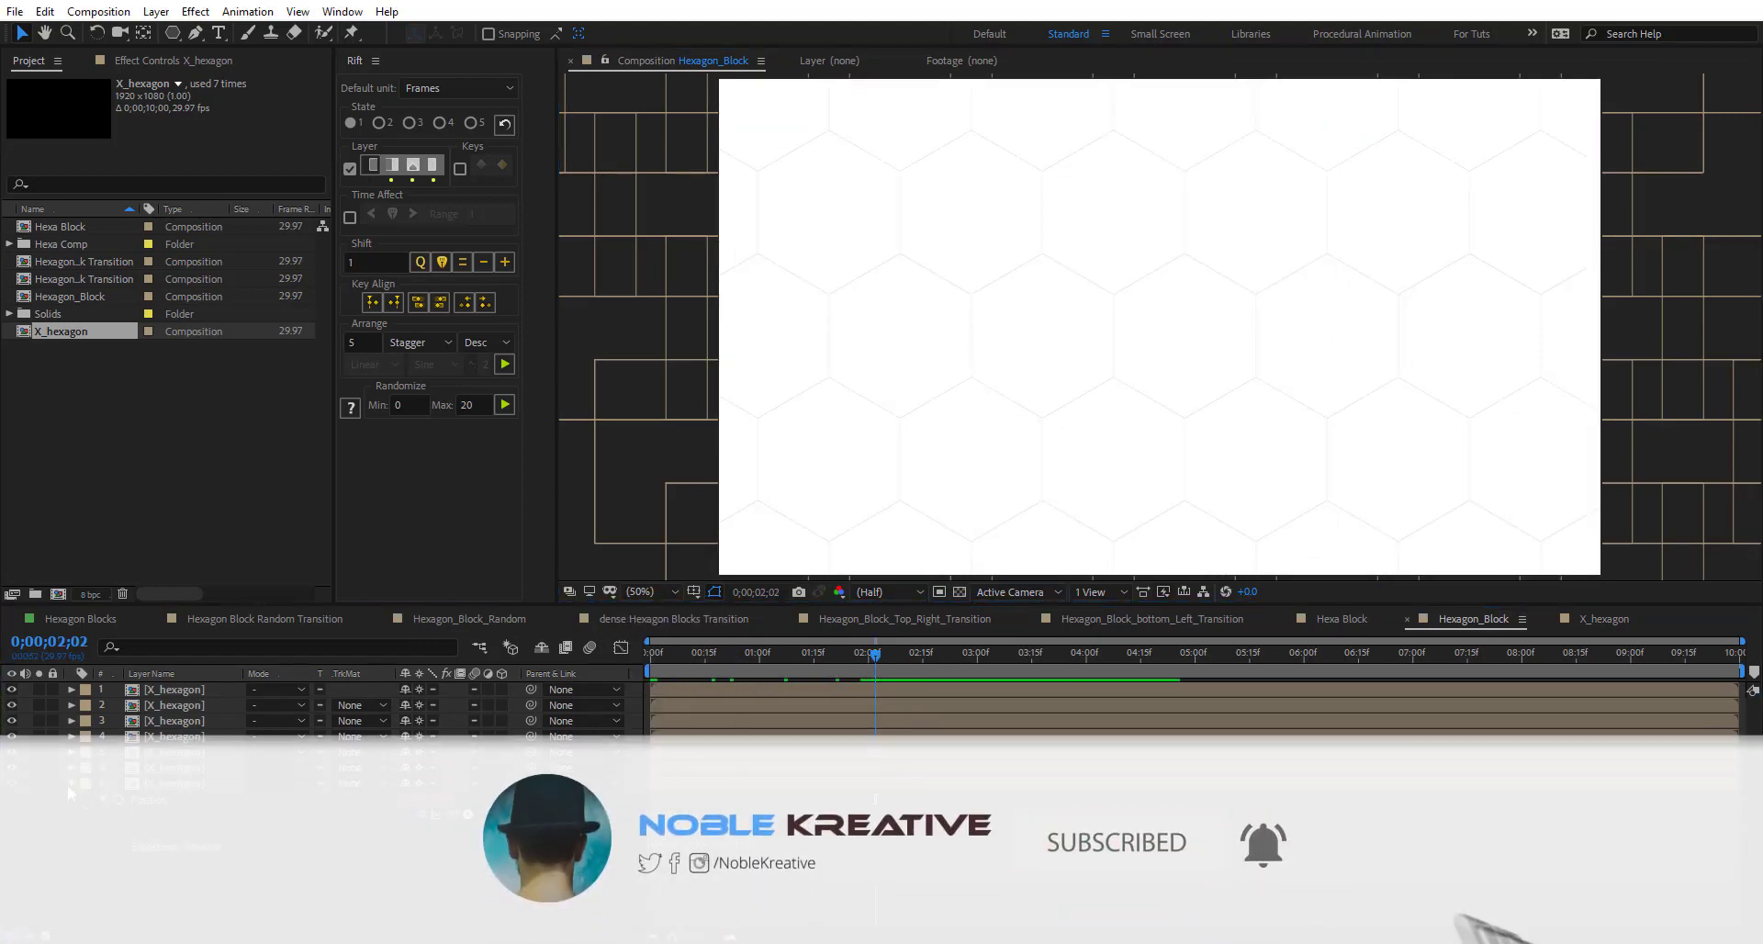
mouse_move(979, 665)
left_mouse_down()
mouse_move(1079, 666)
mouse_move(1013, 665)
left_mouse_up()
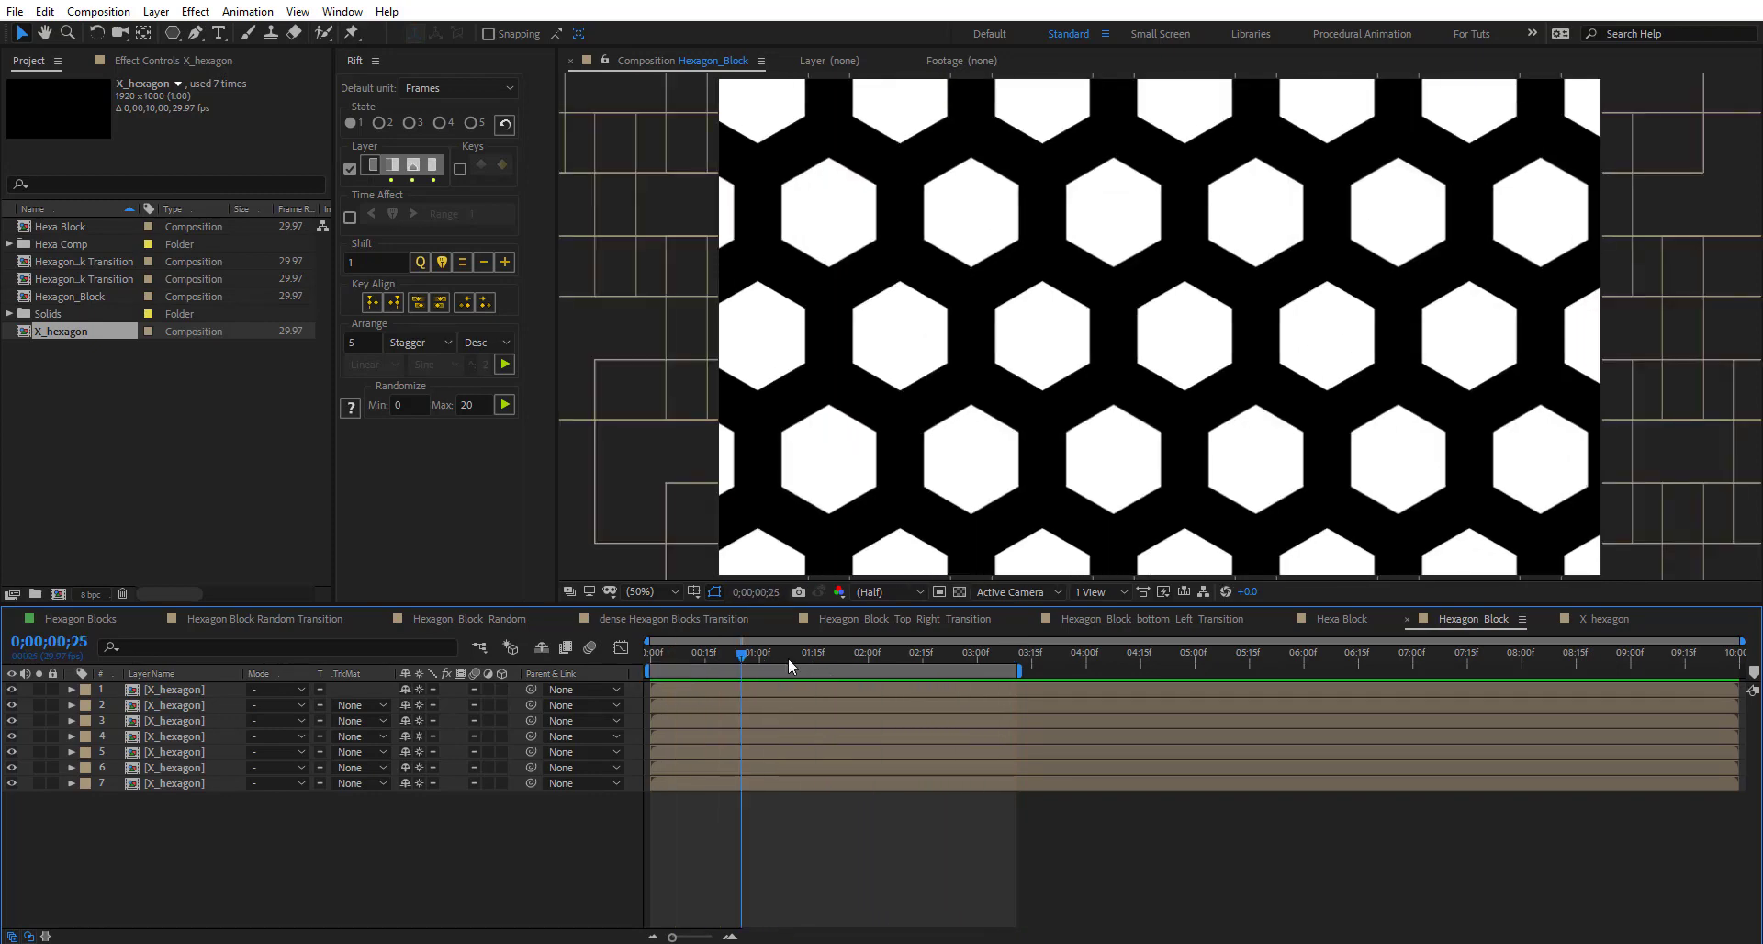
mouse_move(788, 657)
left_mouse_down()
mouse_move(843, 663)
mouse_move(769, 669)
left_mouse_up()
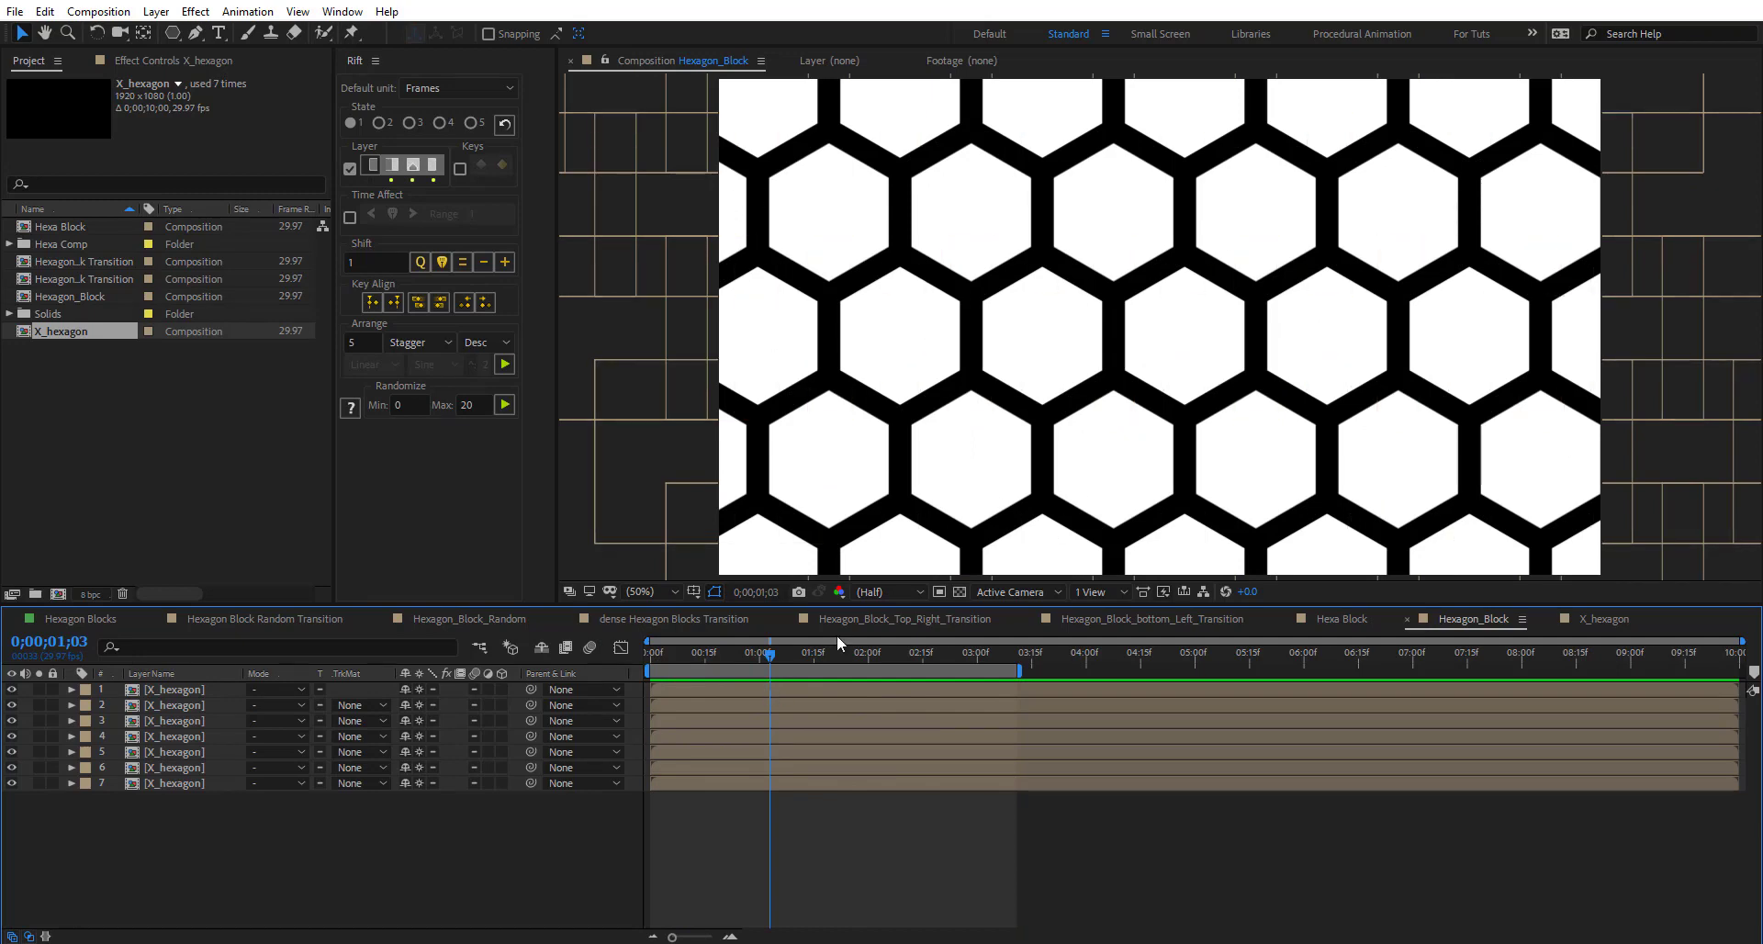
- Open the X_hexagon comp and select all nine Hexa Block layers
double_click(184, 786)
left_click(240, 874)
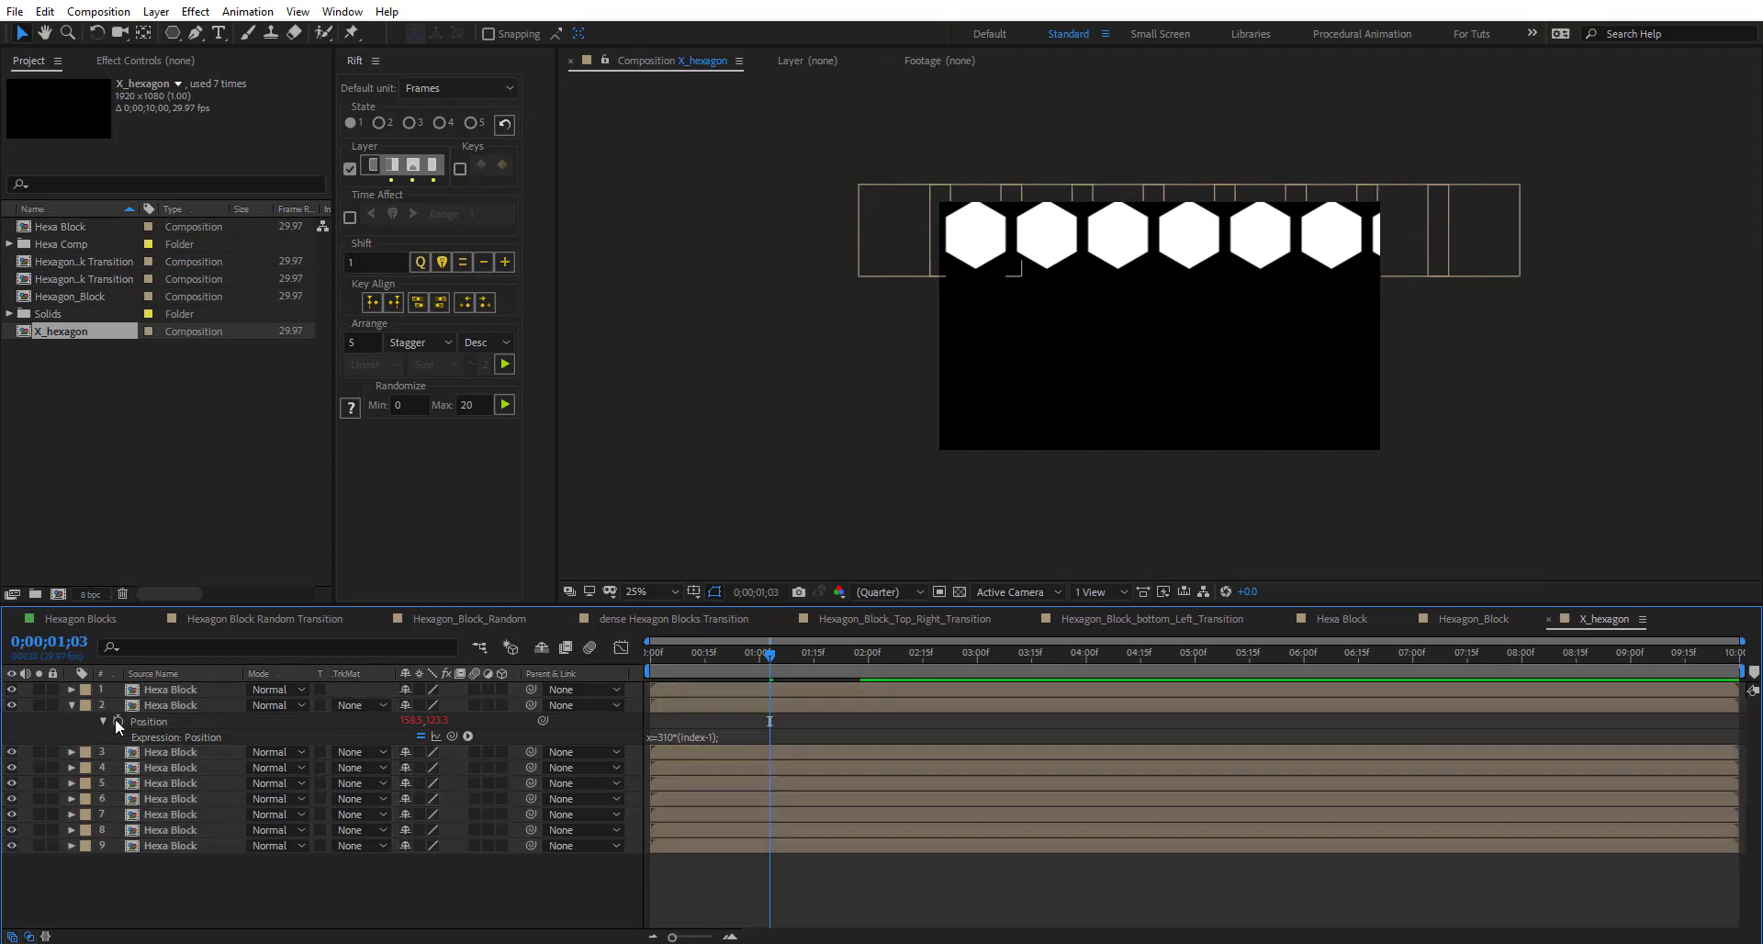
left_click(71, 704)
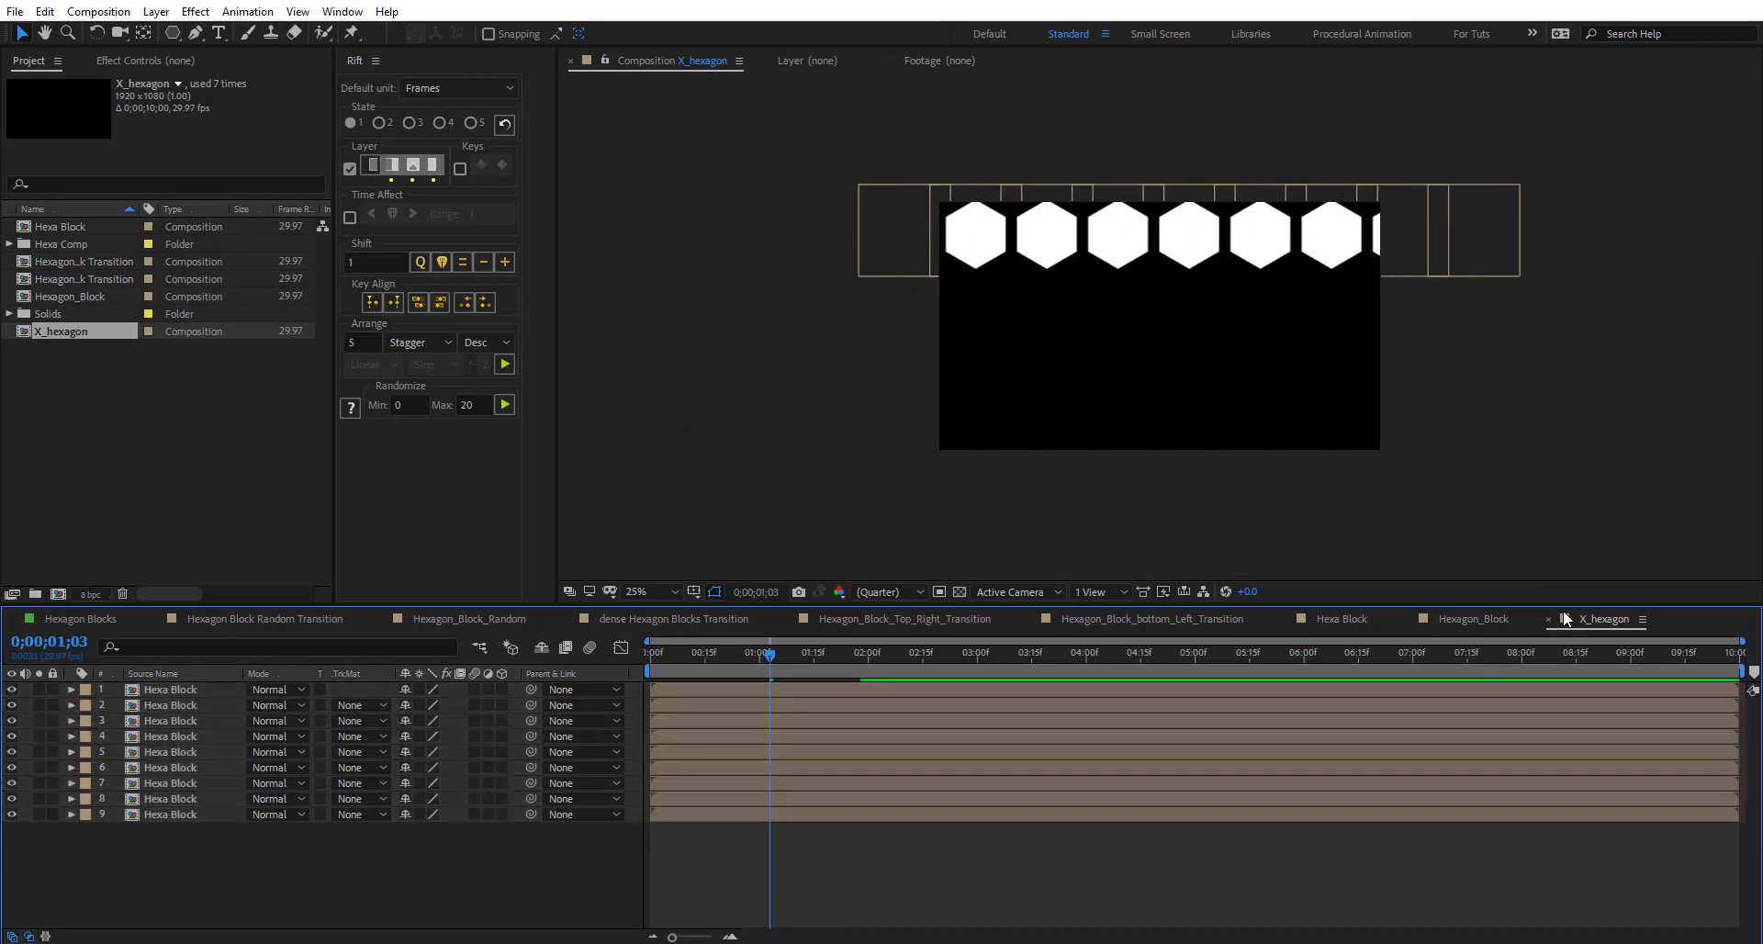
left_click(708, 689)
left_click(712, 813, "shift")
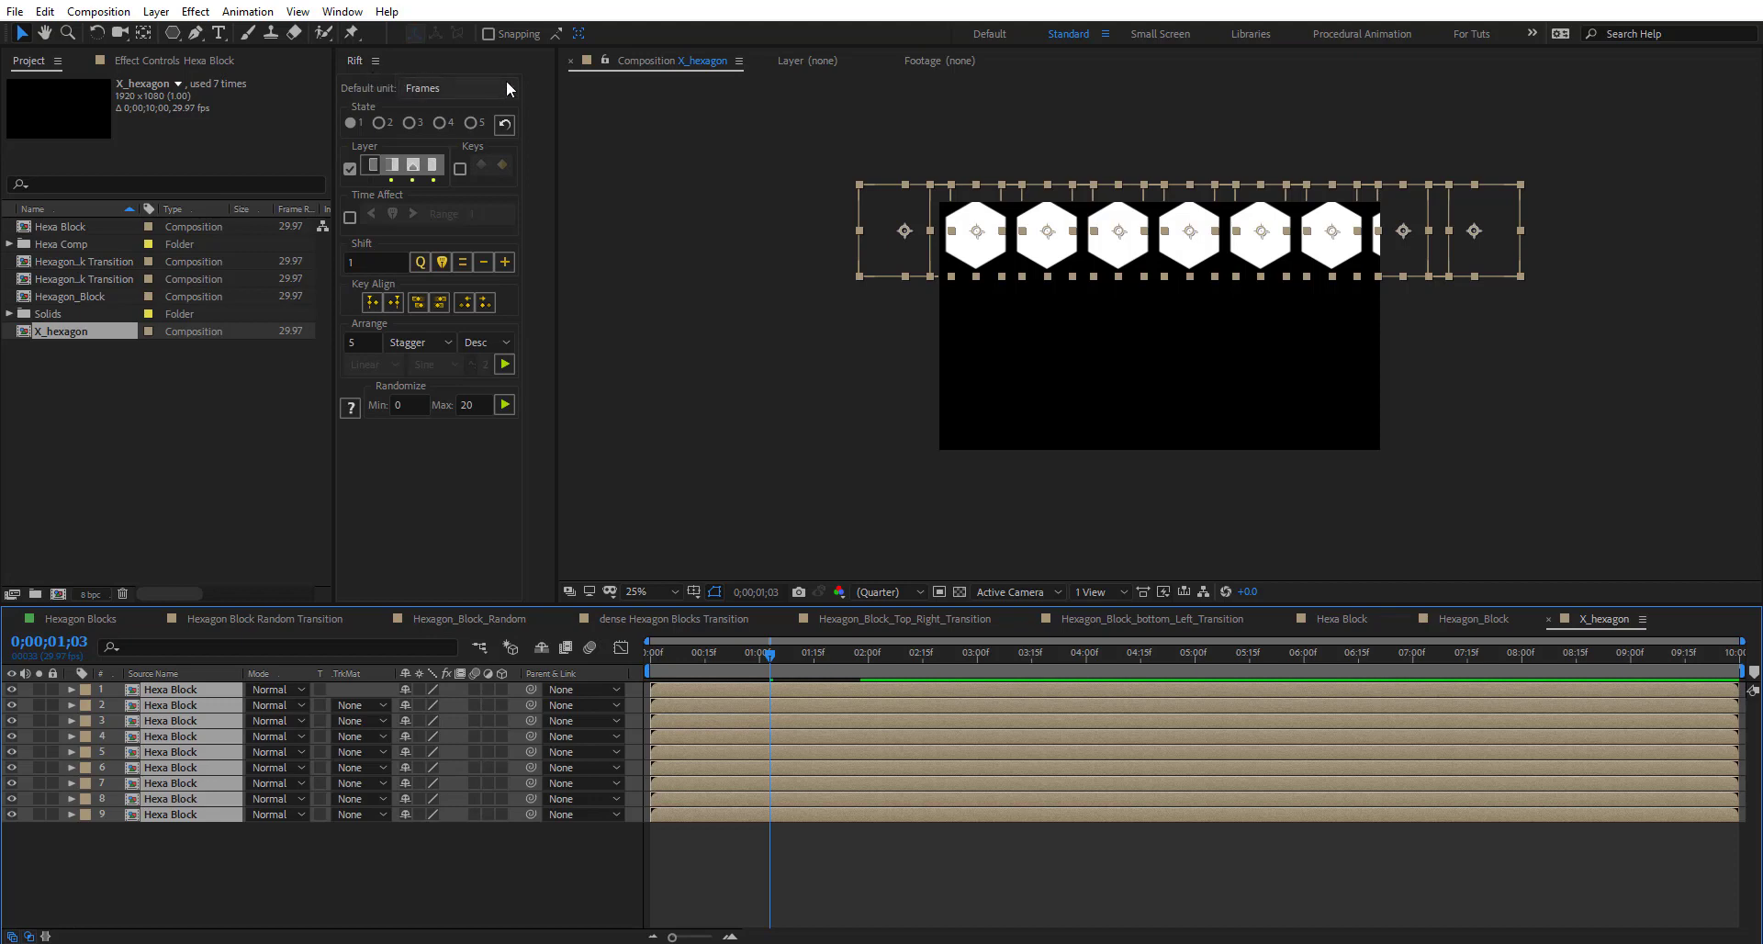
- Stagger the nine layers' start times with Rift Arrange: Frames, Stagger mode, descending order
left_click(457, 88)
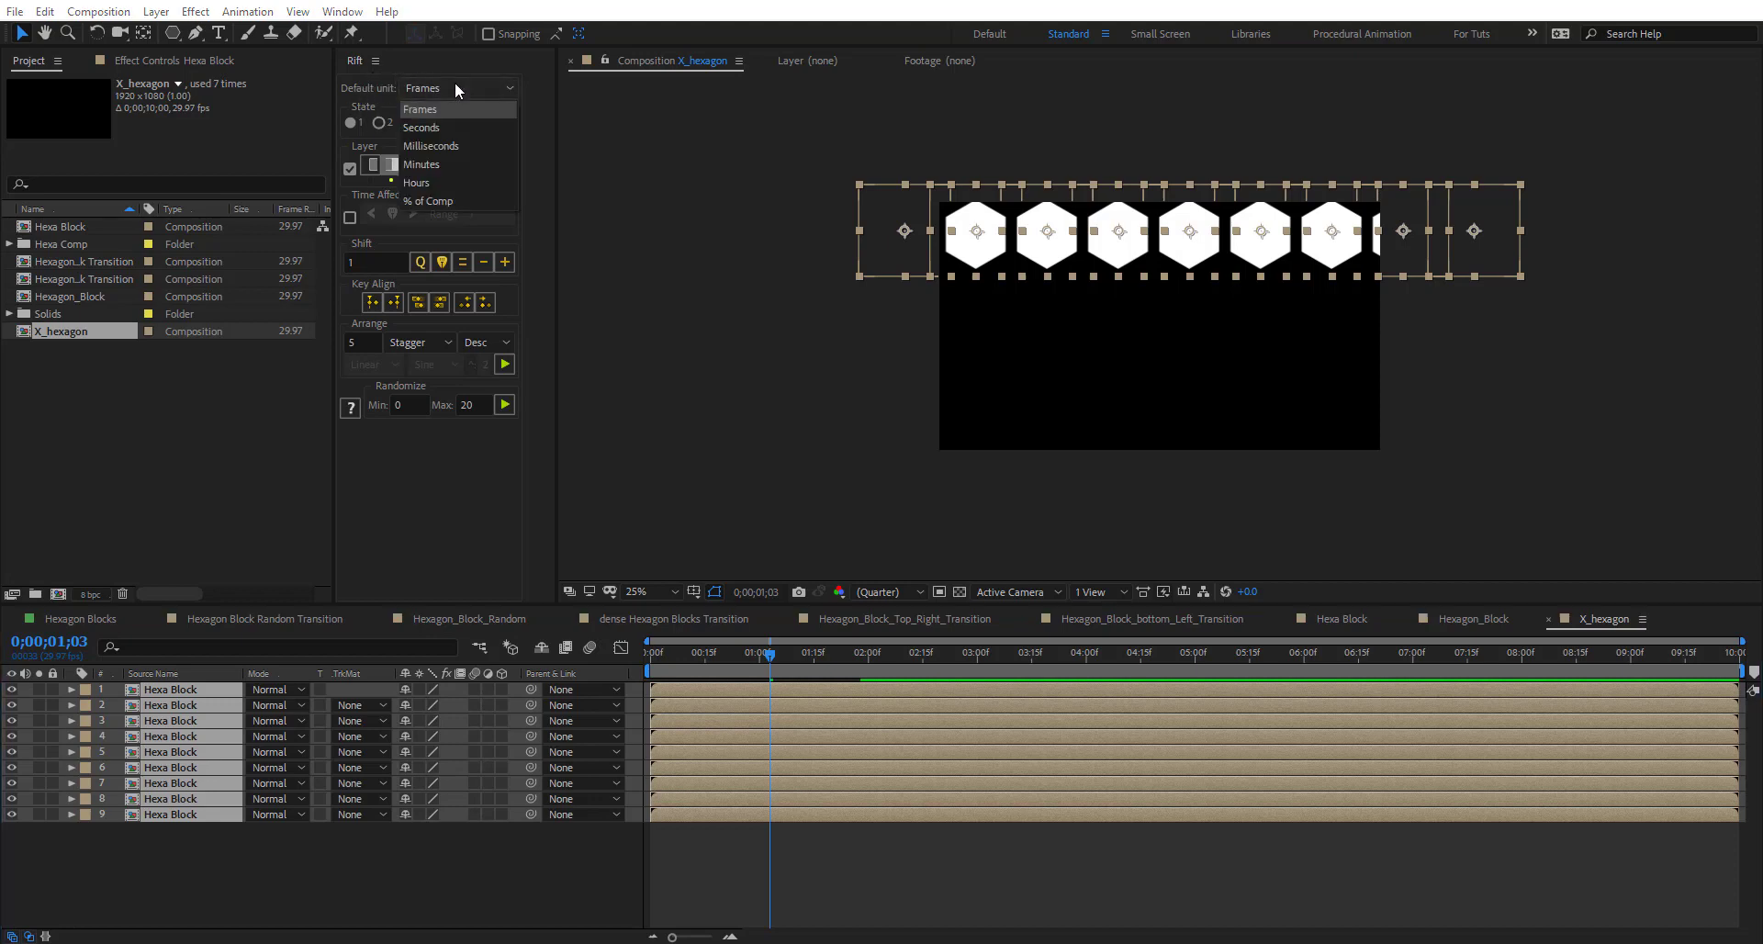
left_click(430, 110)
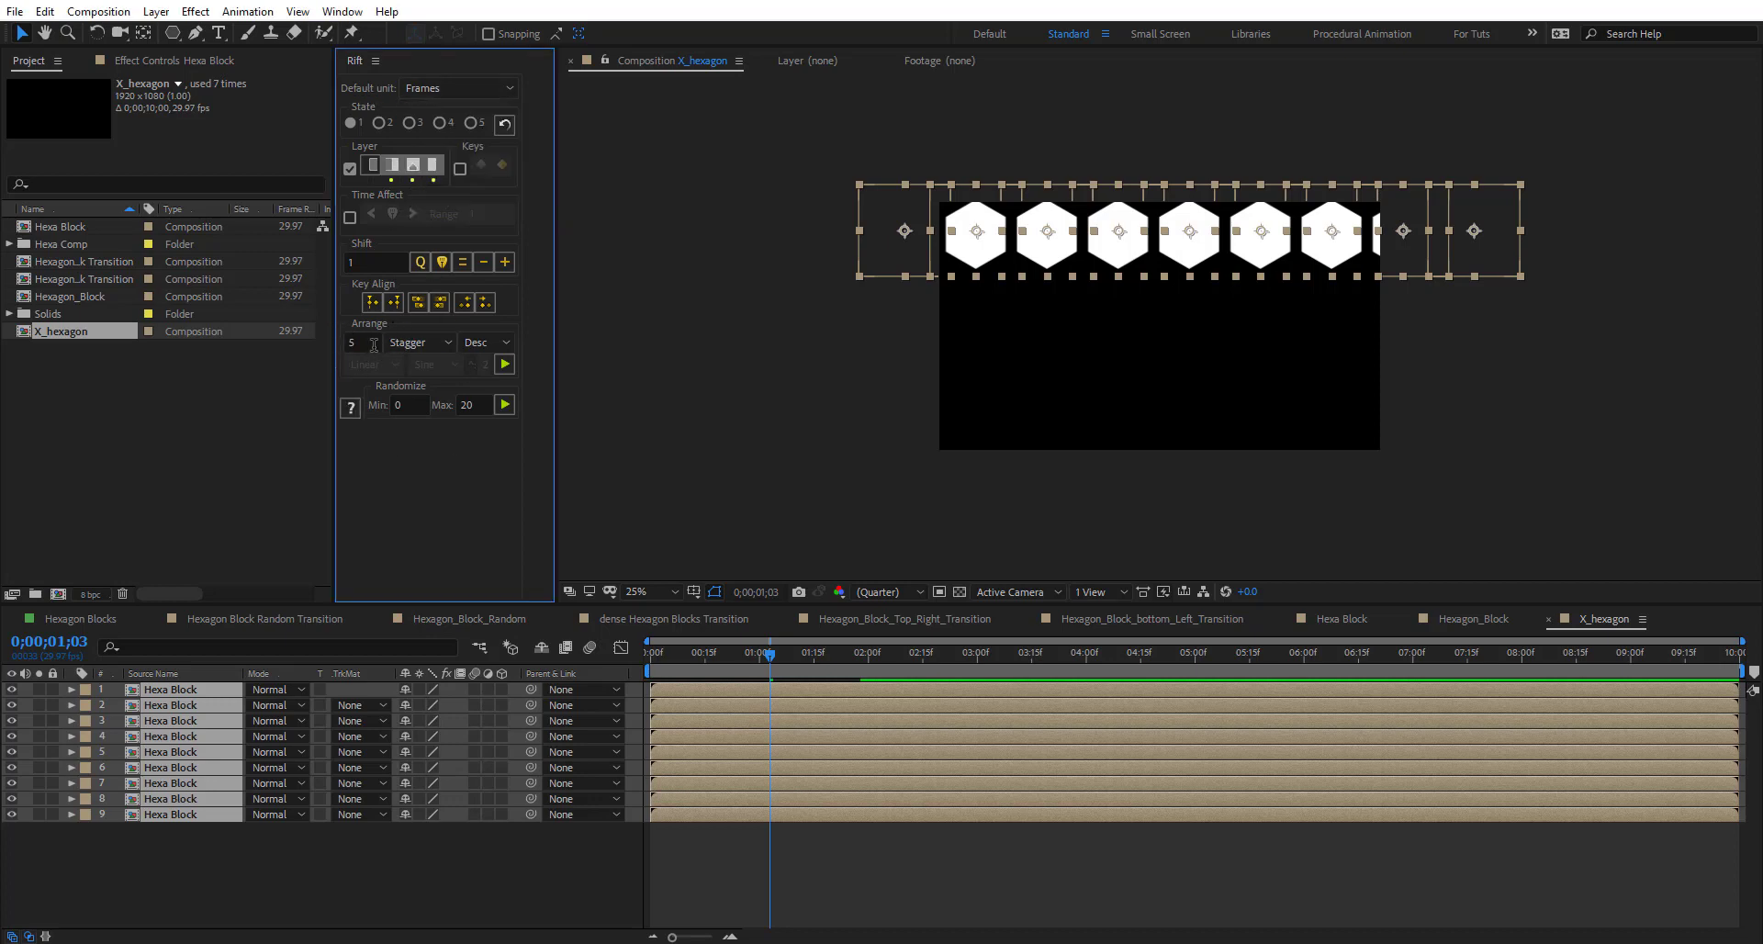
left_click(426, 342)
left_click(361, 364)
left_click(493, 344)
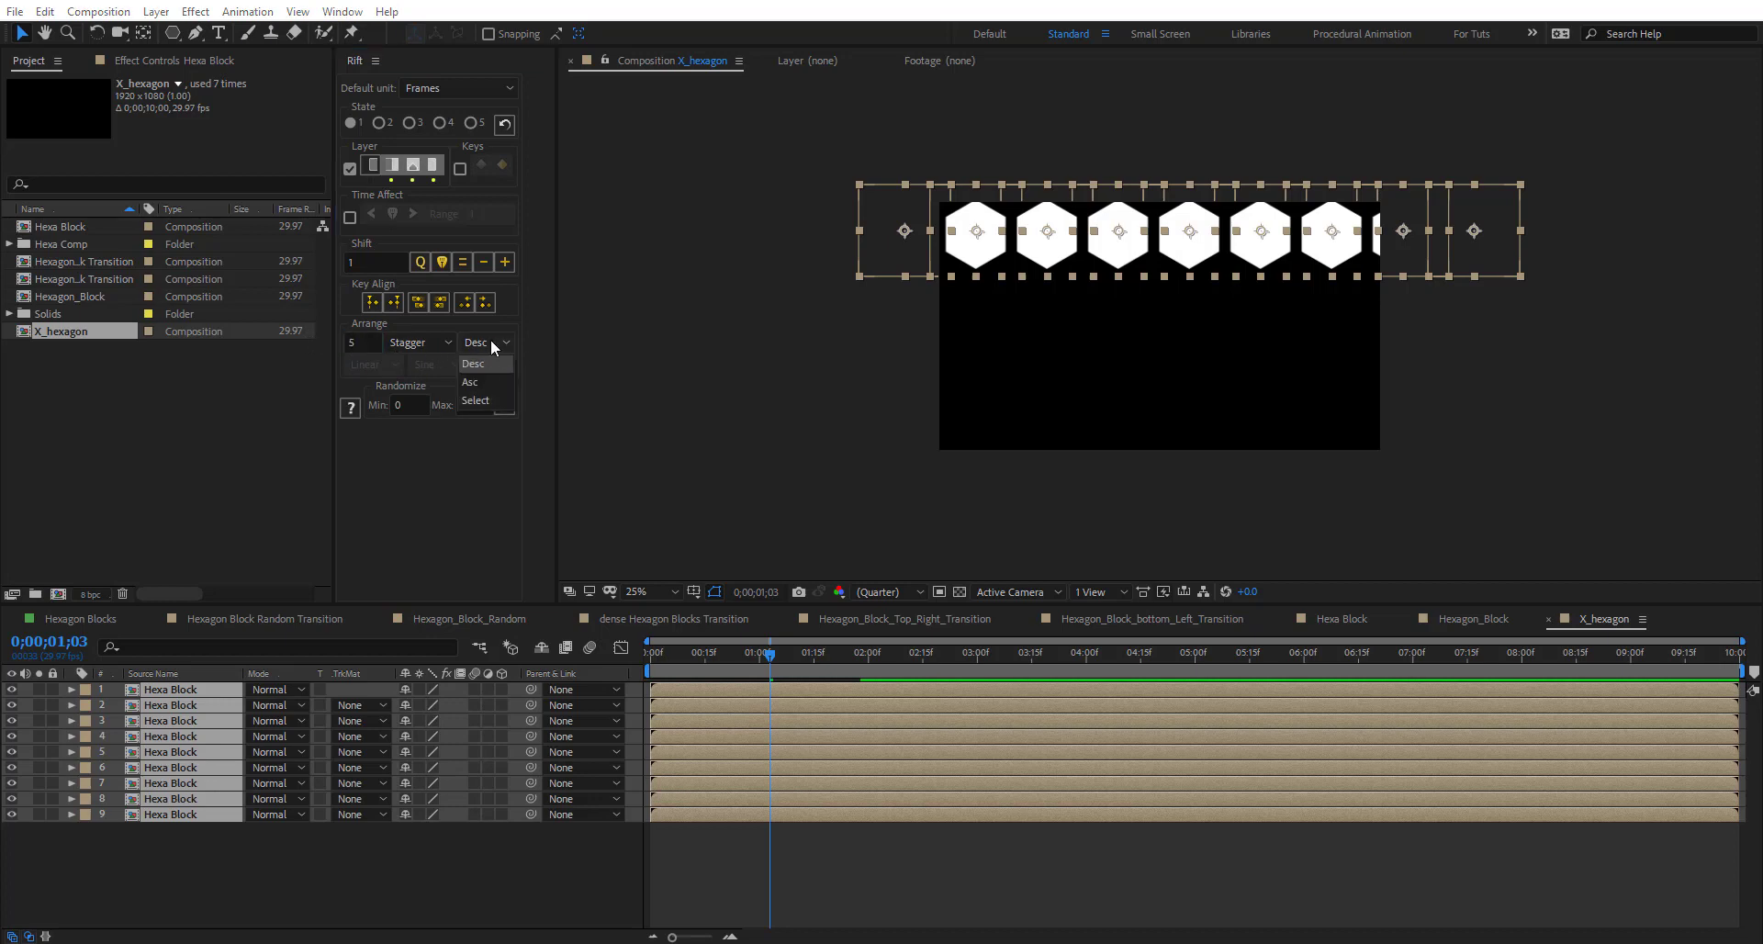
left_click(487, 350)
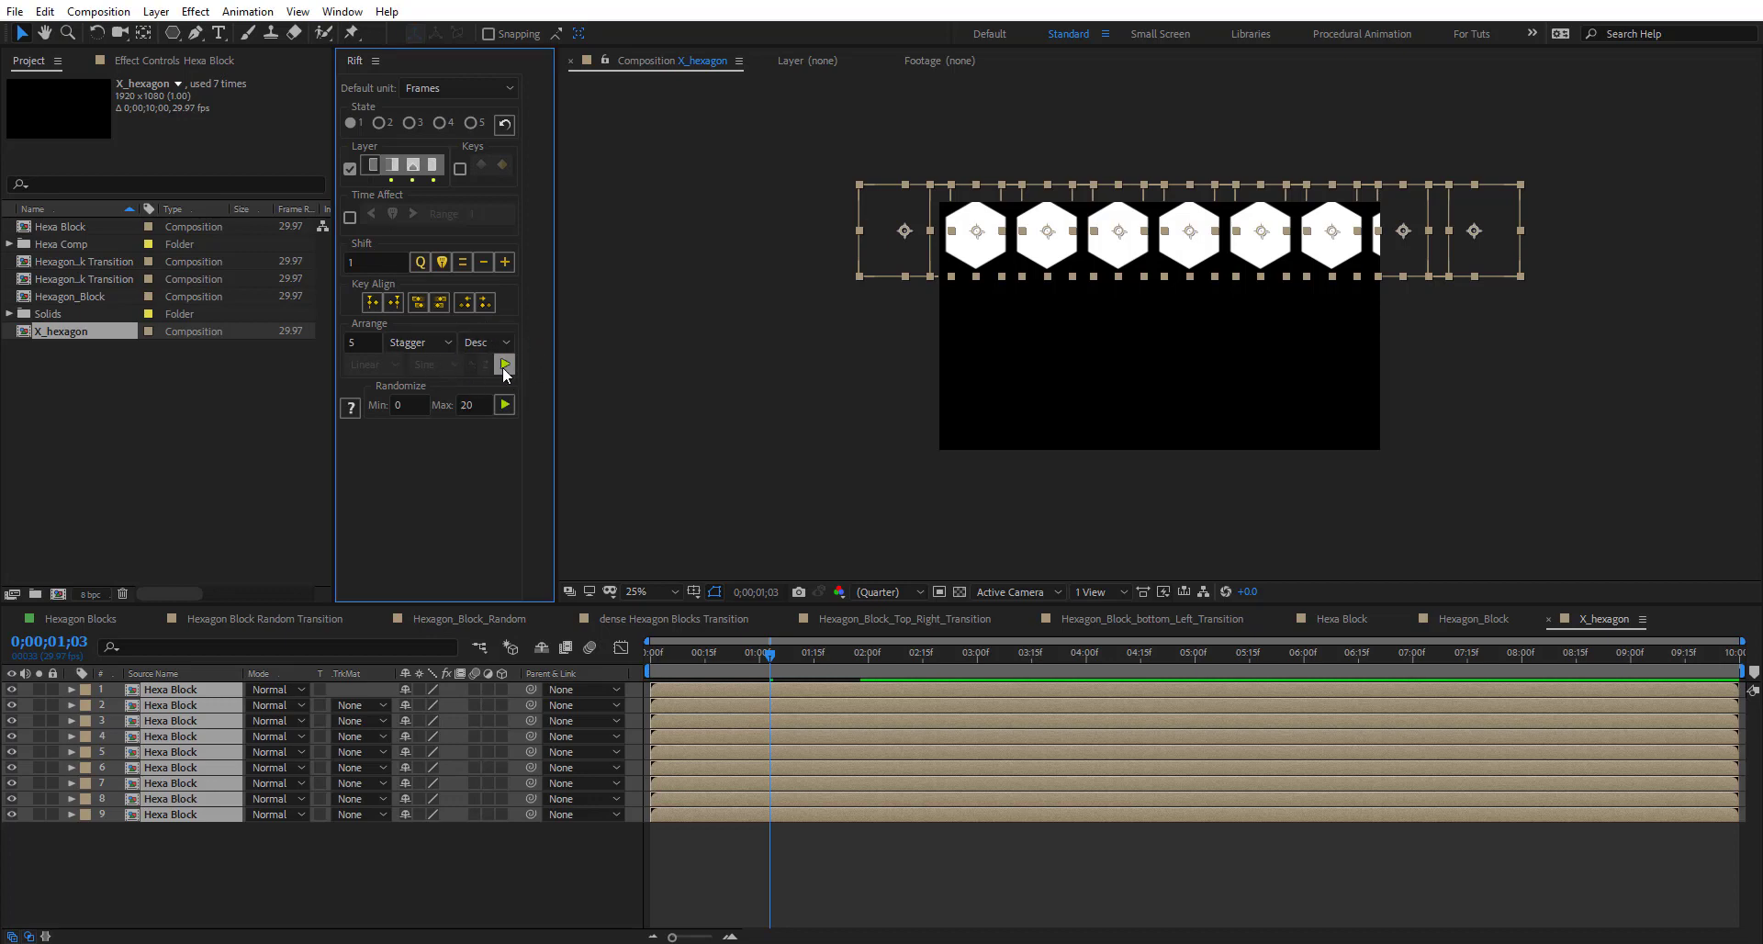
left_click(652, 655)
- Preview the cascading hexagon reveal, stopping at 0;00;03;11, and return to Hexagon_Block
left_click_drag(657, 660, 1037, 691)
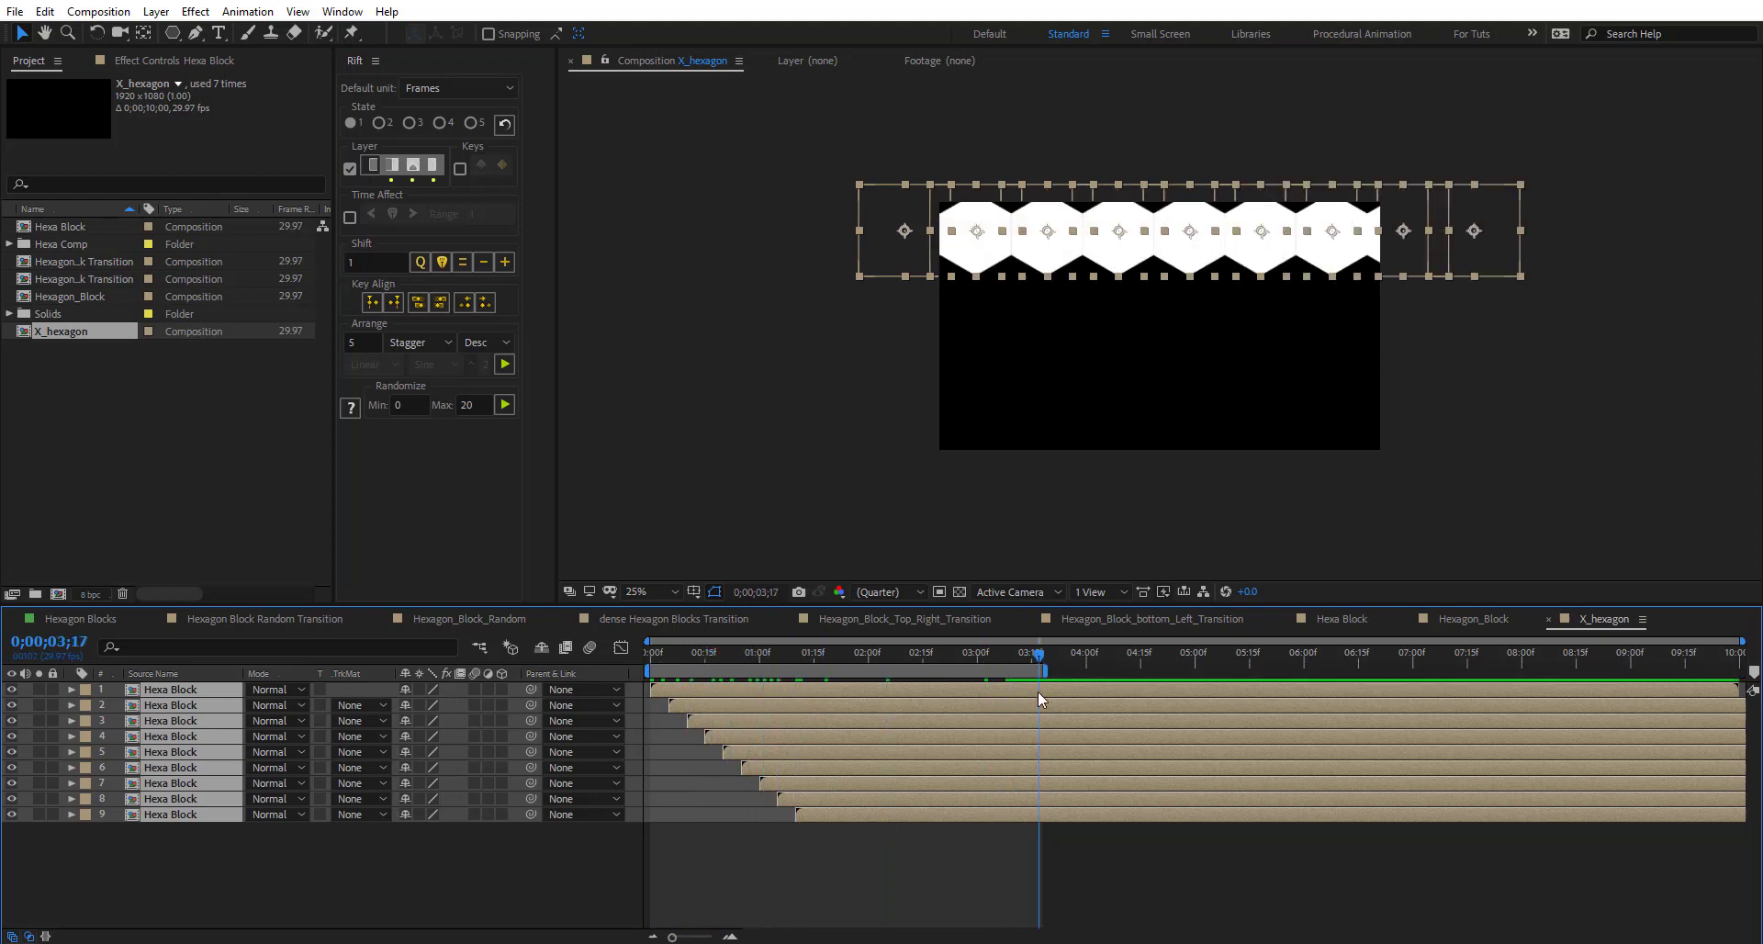
key("space")
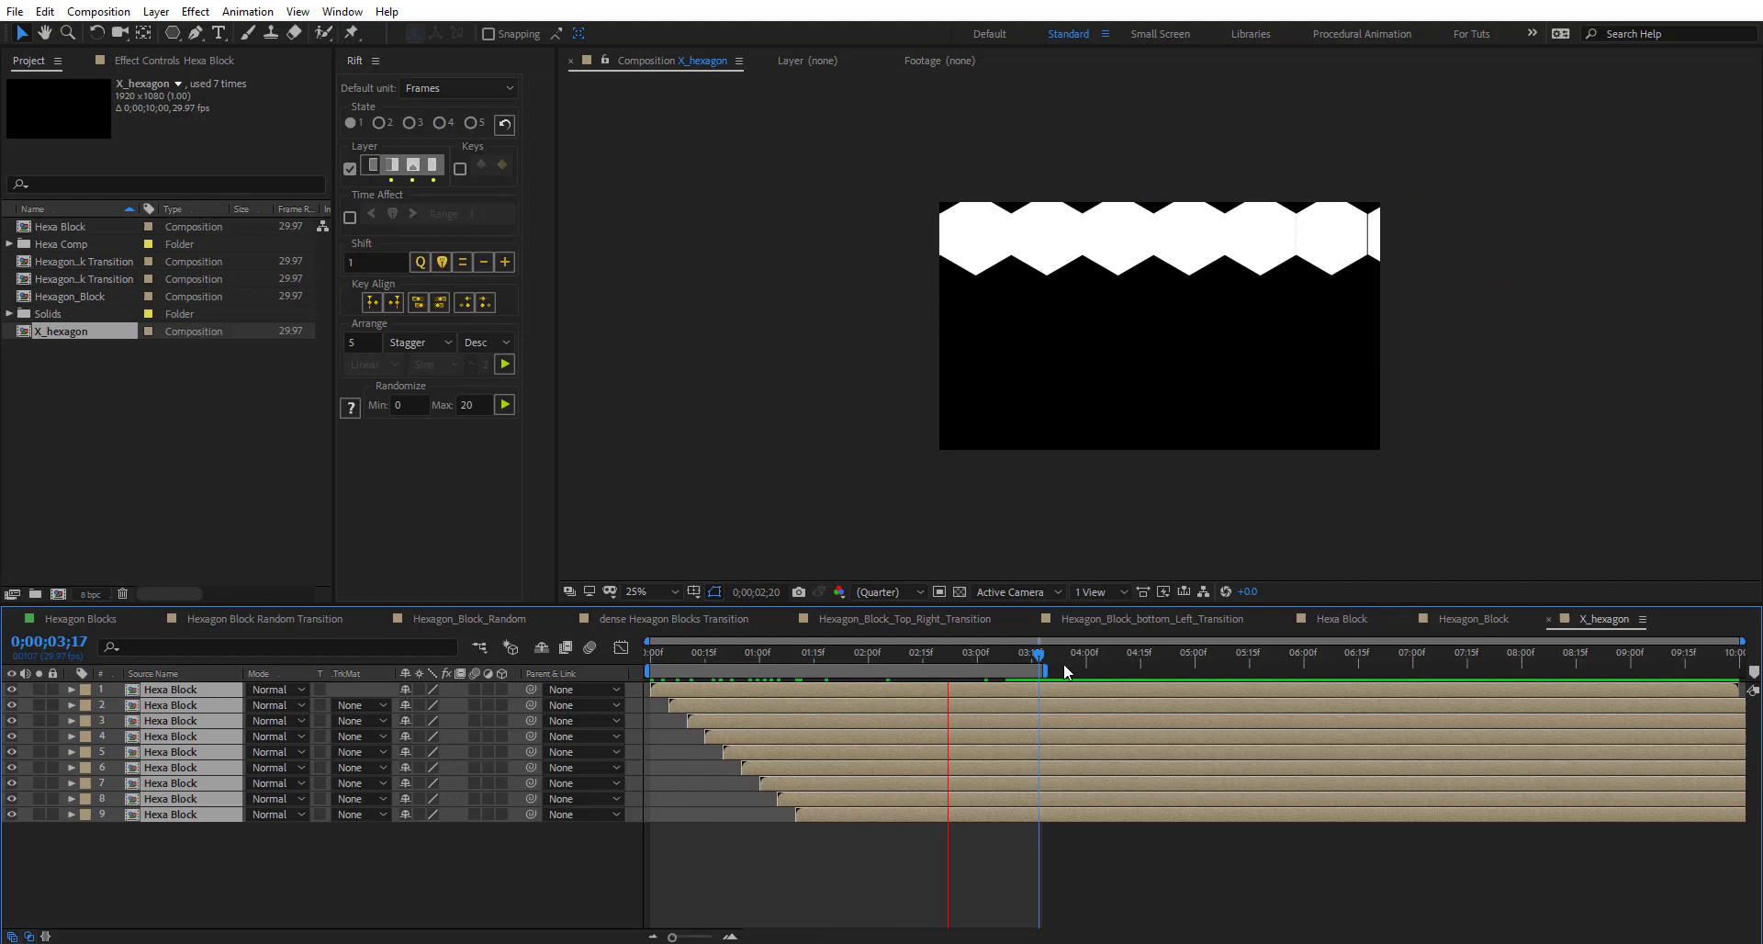
left_click(1016, 652)
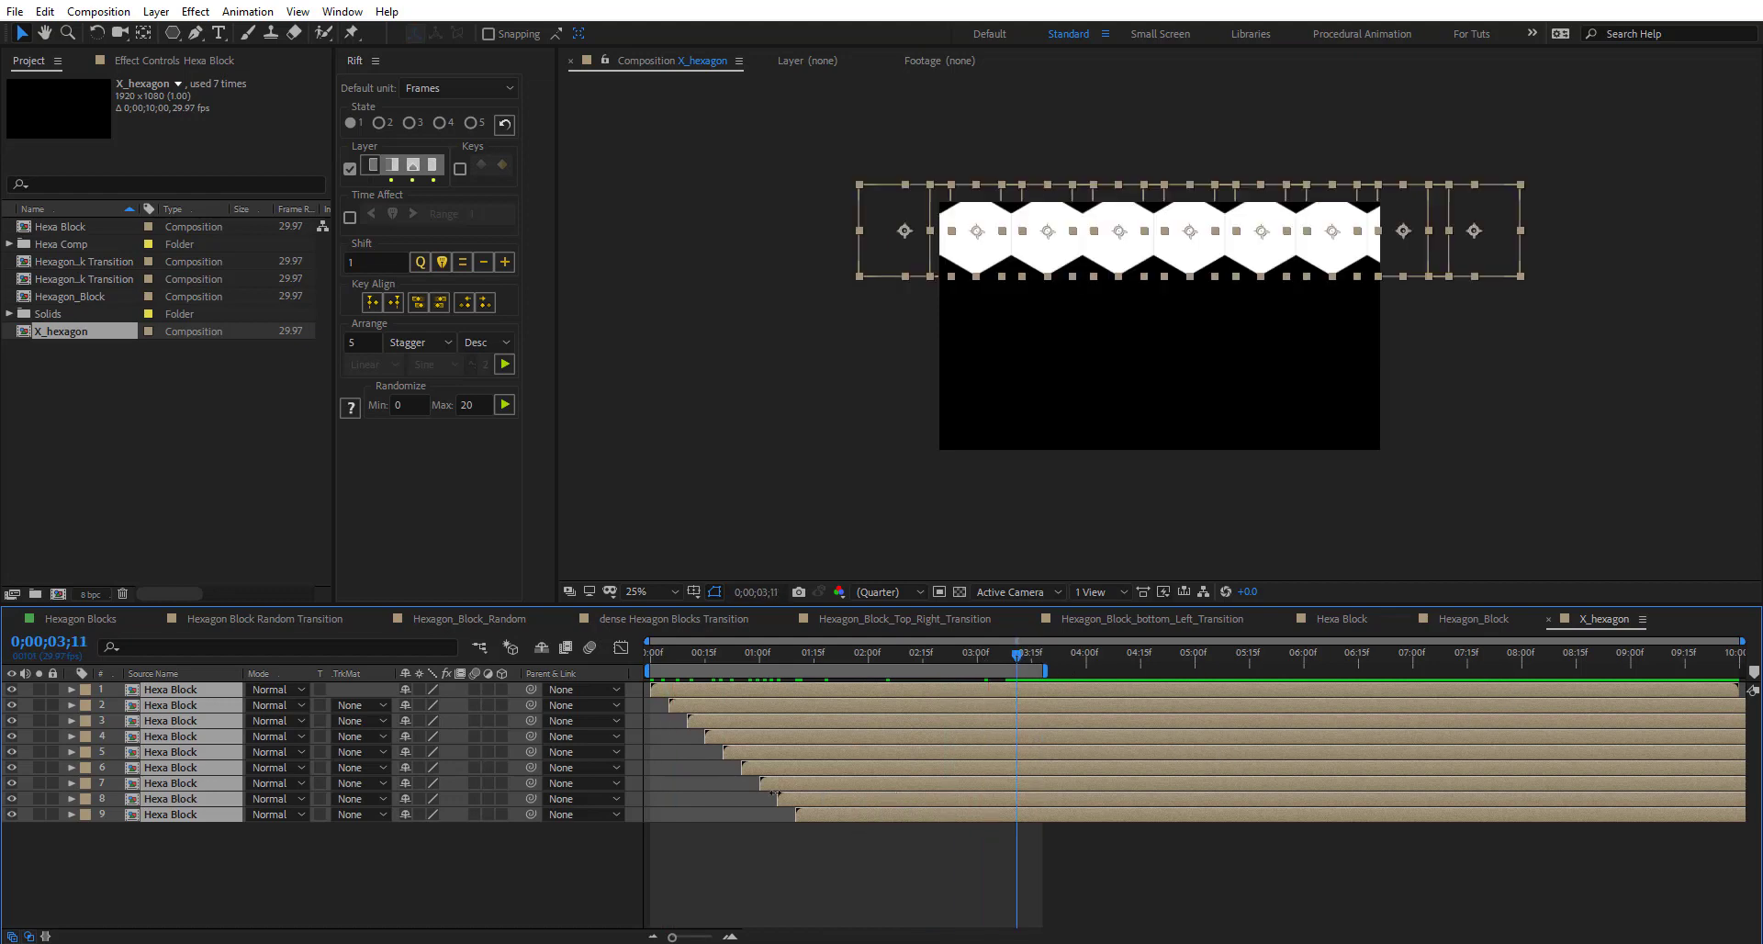
key("Tab")
left_click(643, 790)
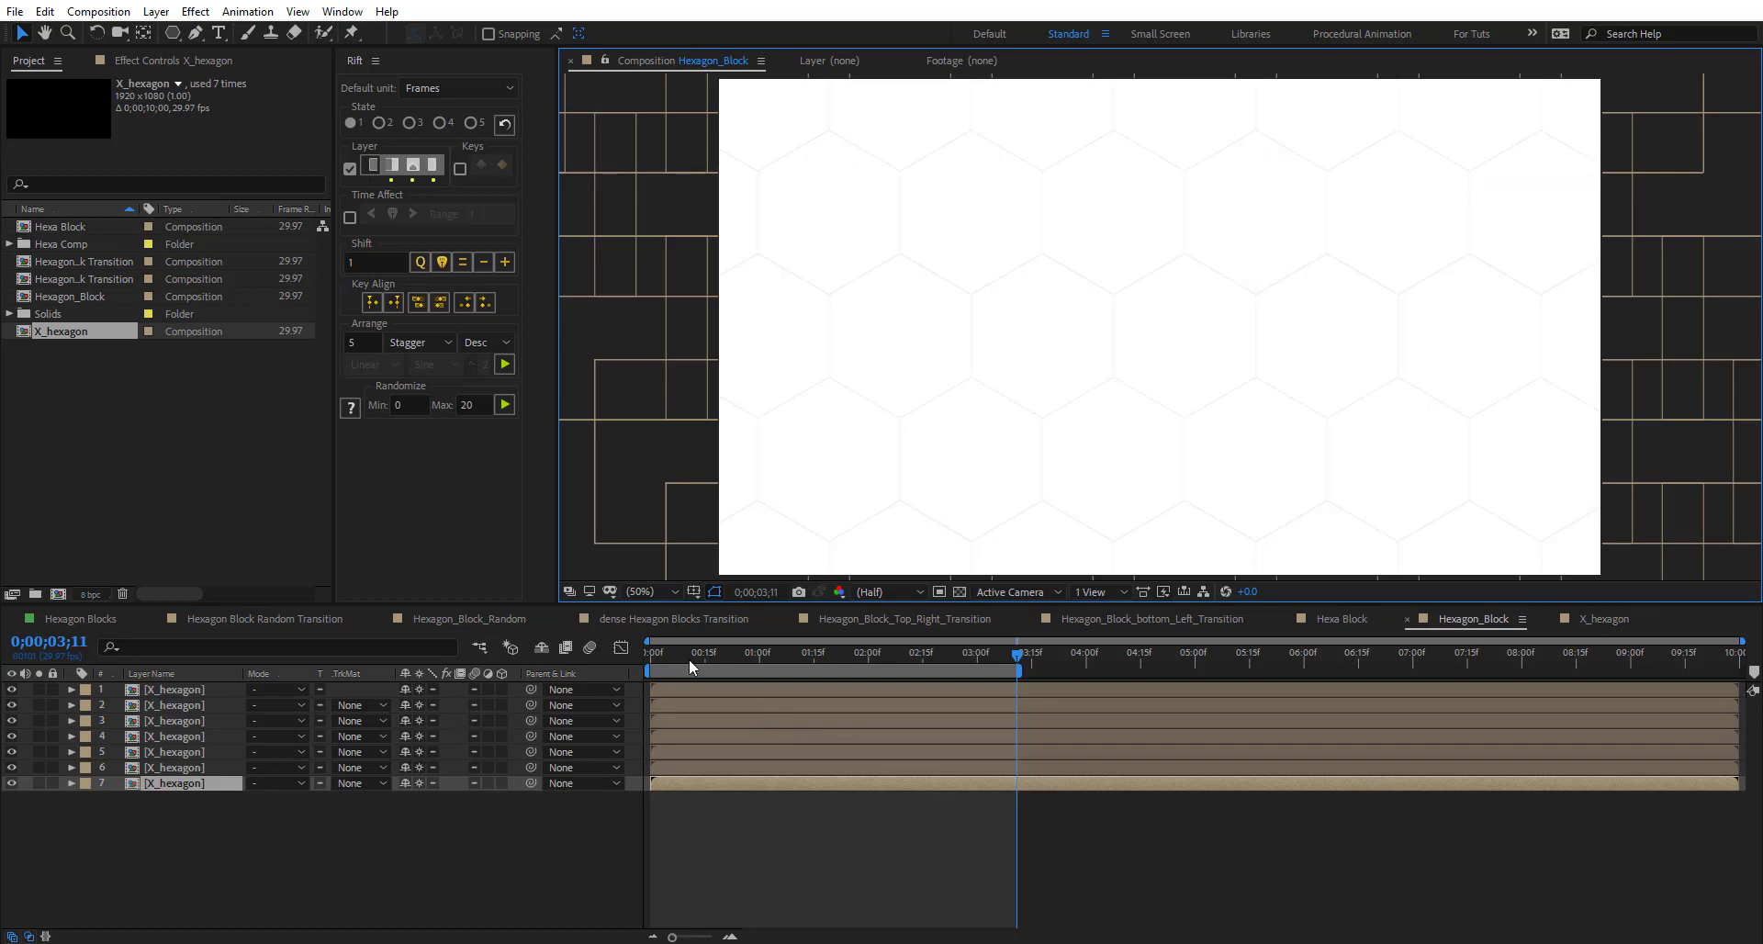
- Preview the current Hexagon_Block animation and park at frame 10
left_click_drag(689, 658, 571, 691)
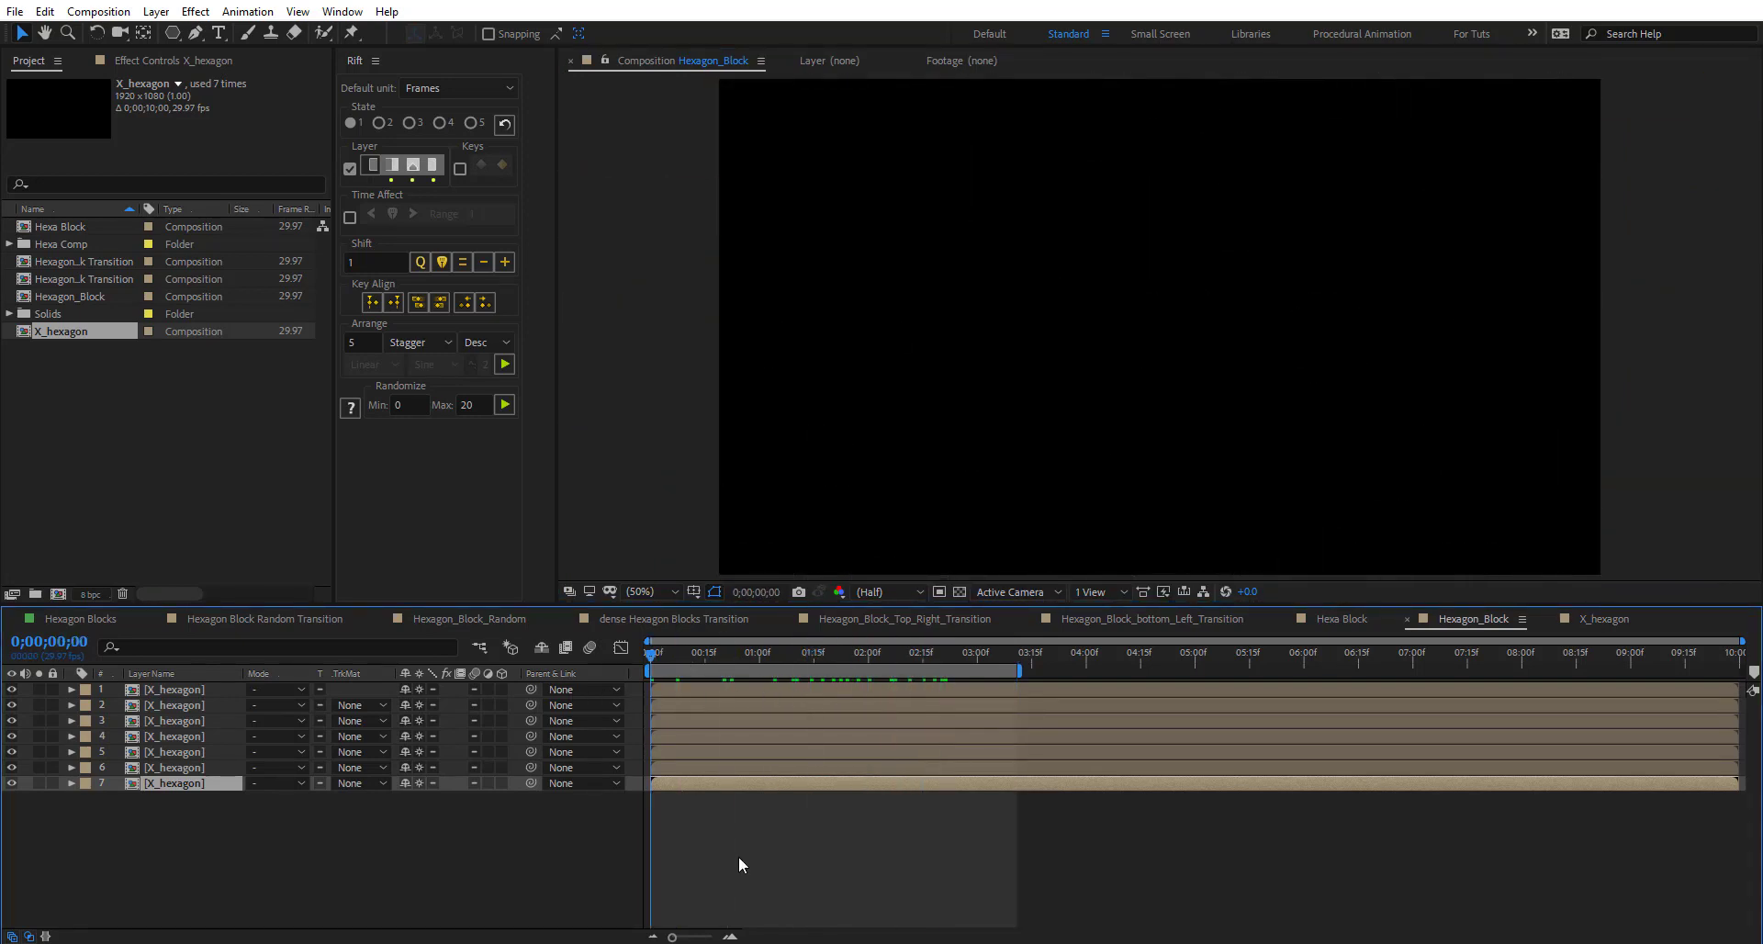
key("space")
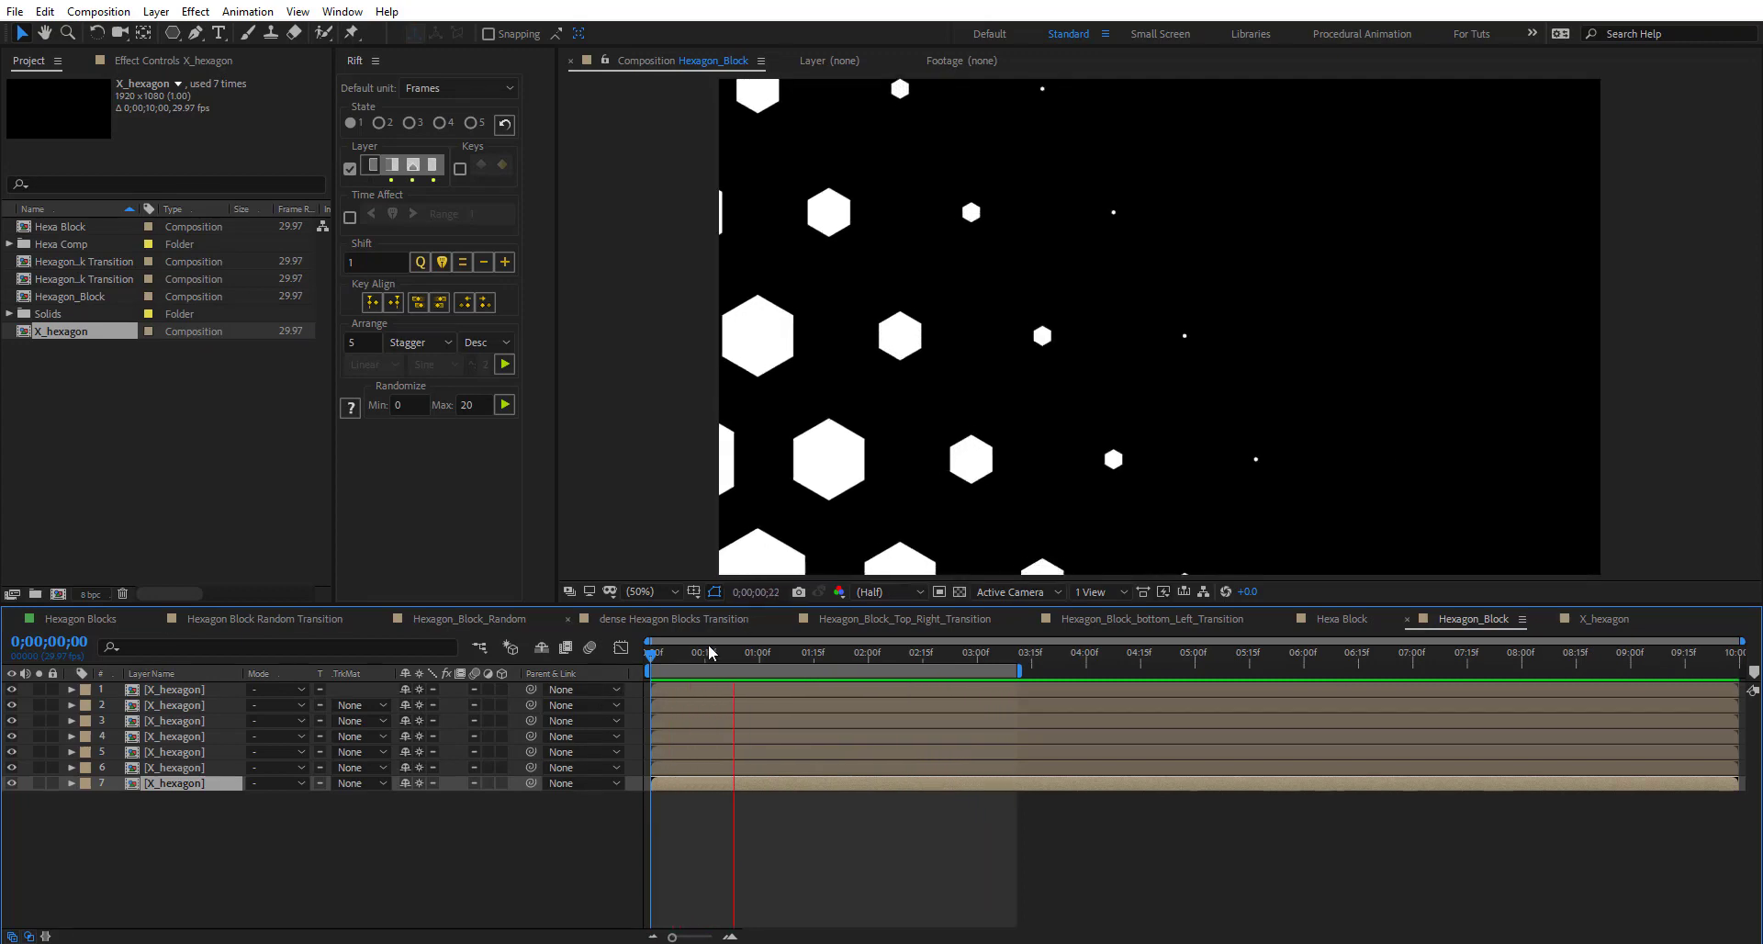
left_click_drag(654, 654, 687, 654)
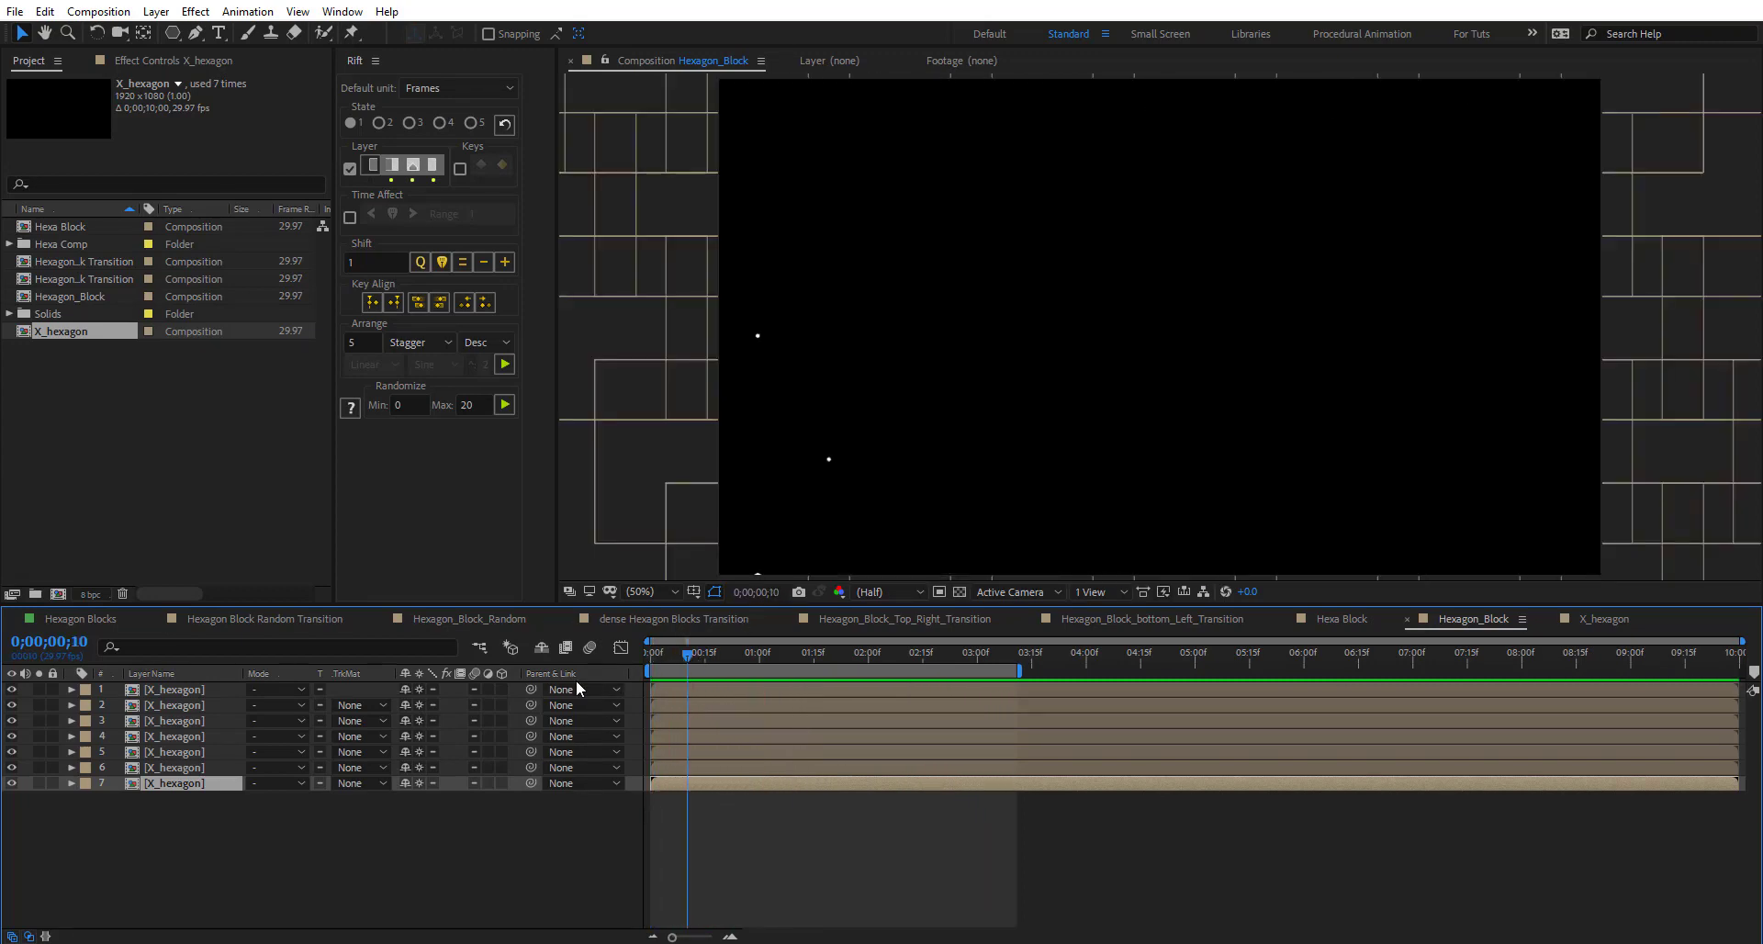
- Stagger all seven X_hexagon layers in ascending order with Rift Arrange and preview the grid
key("ctrl+a")
left_click(497, 342)
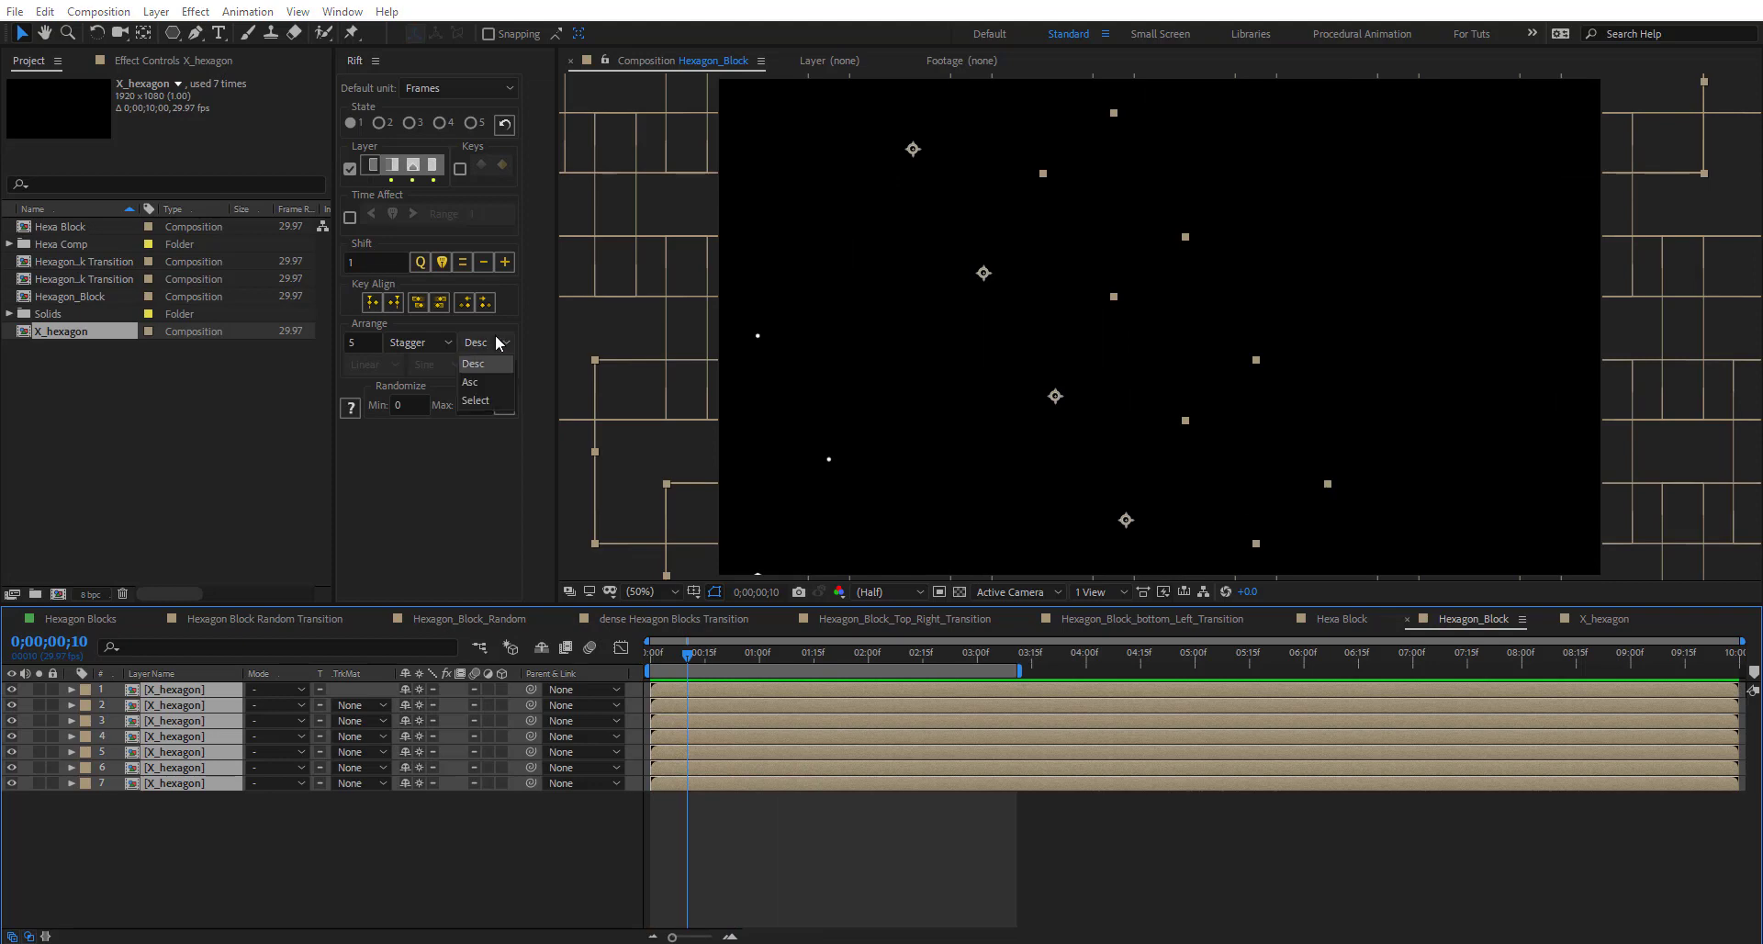
left_click(487, 382)
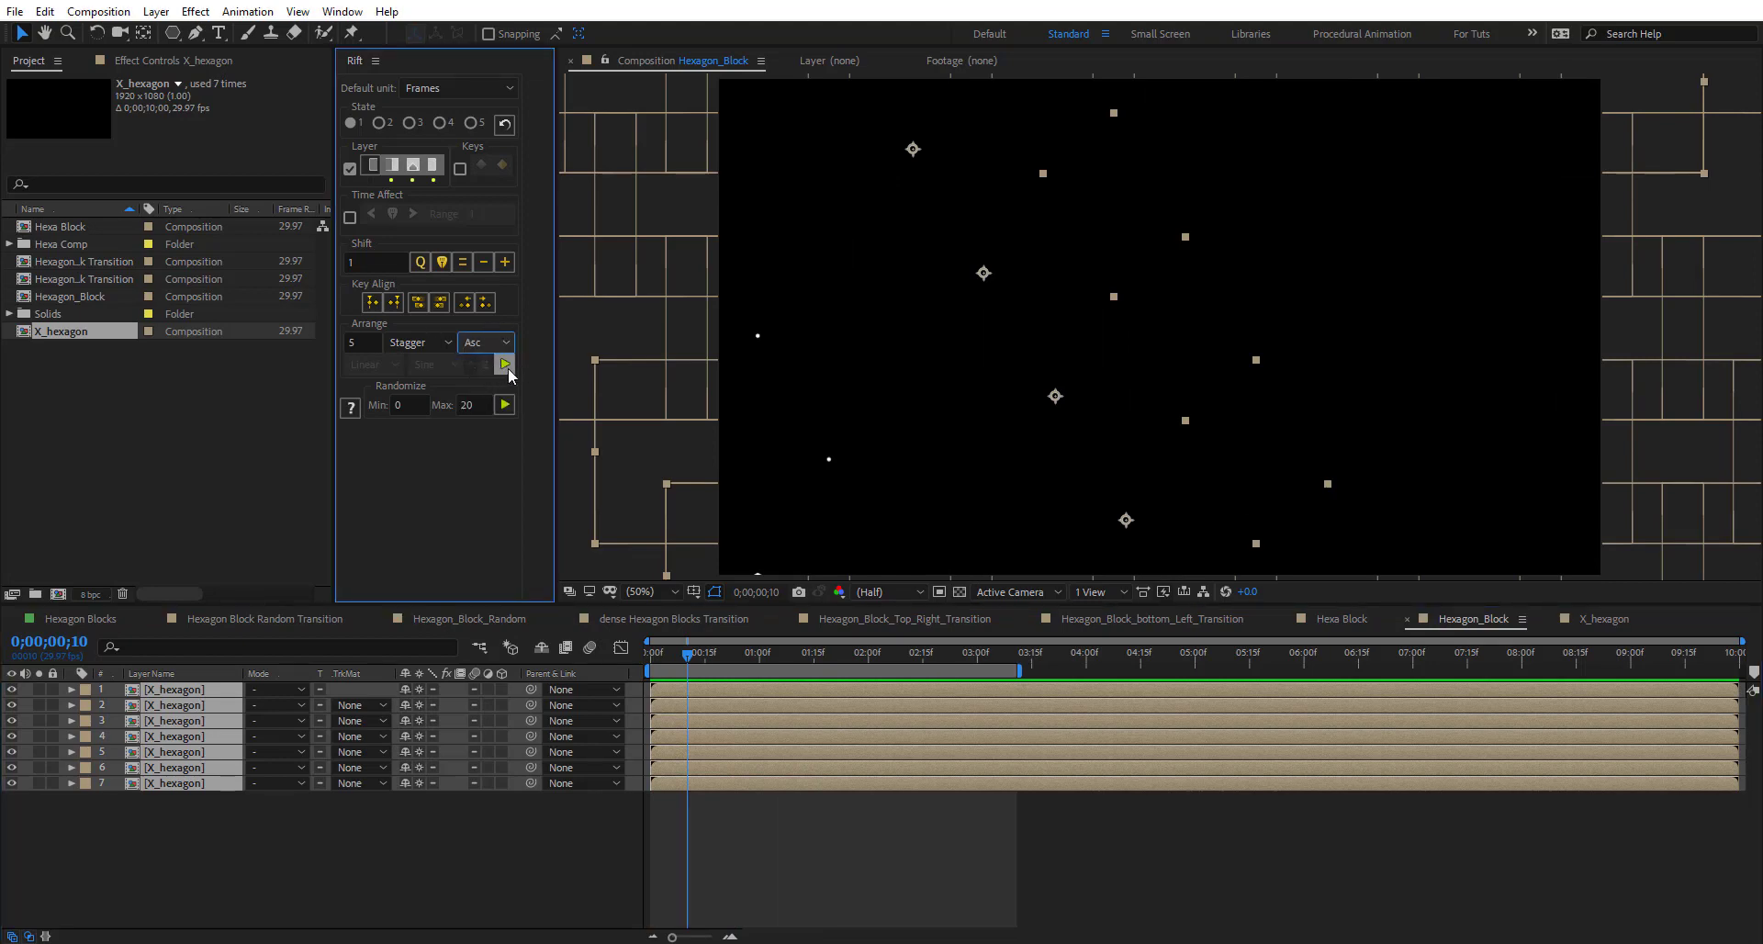
left_click(506, 364)
key("space")
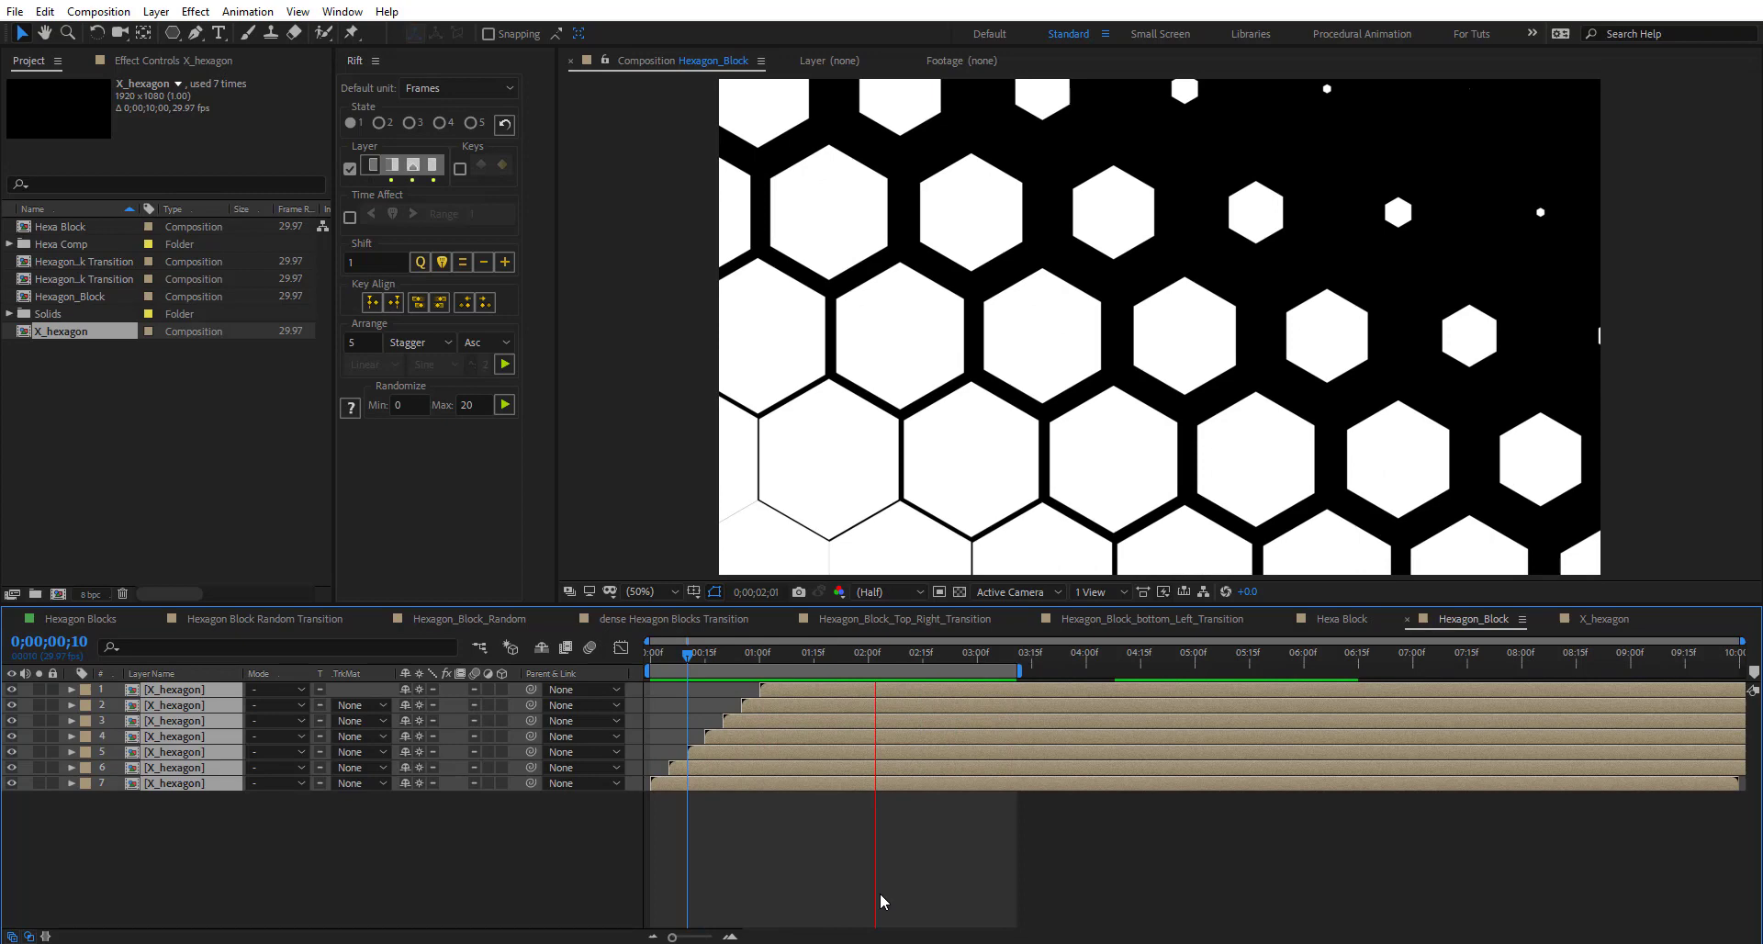
key("space")
- Undo the stagger and give the seven X_hexagon rows random 0–20 frame start offsets
left_click(436, 342)
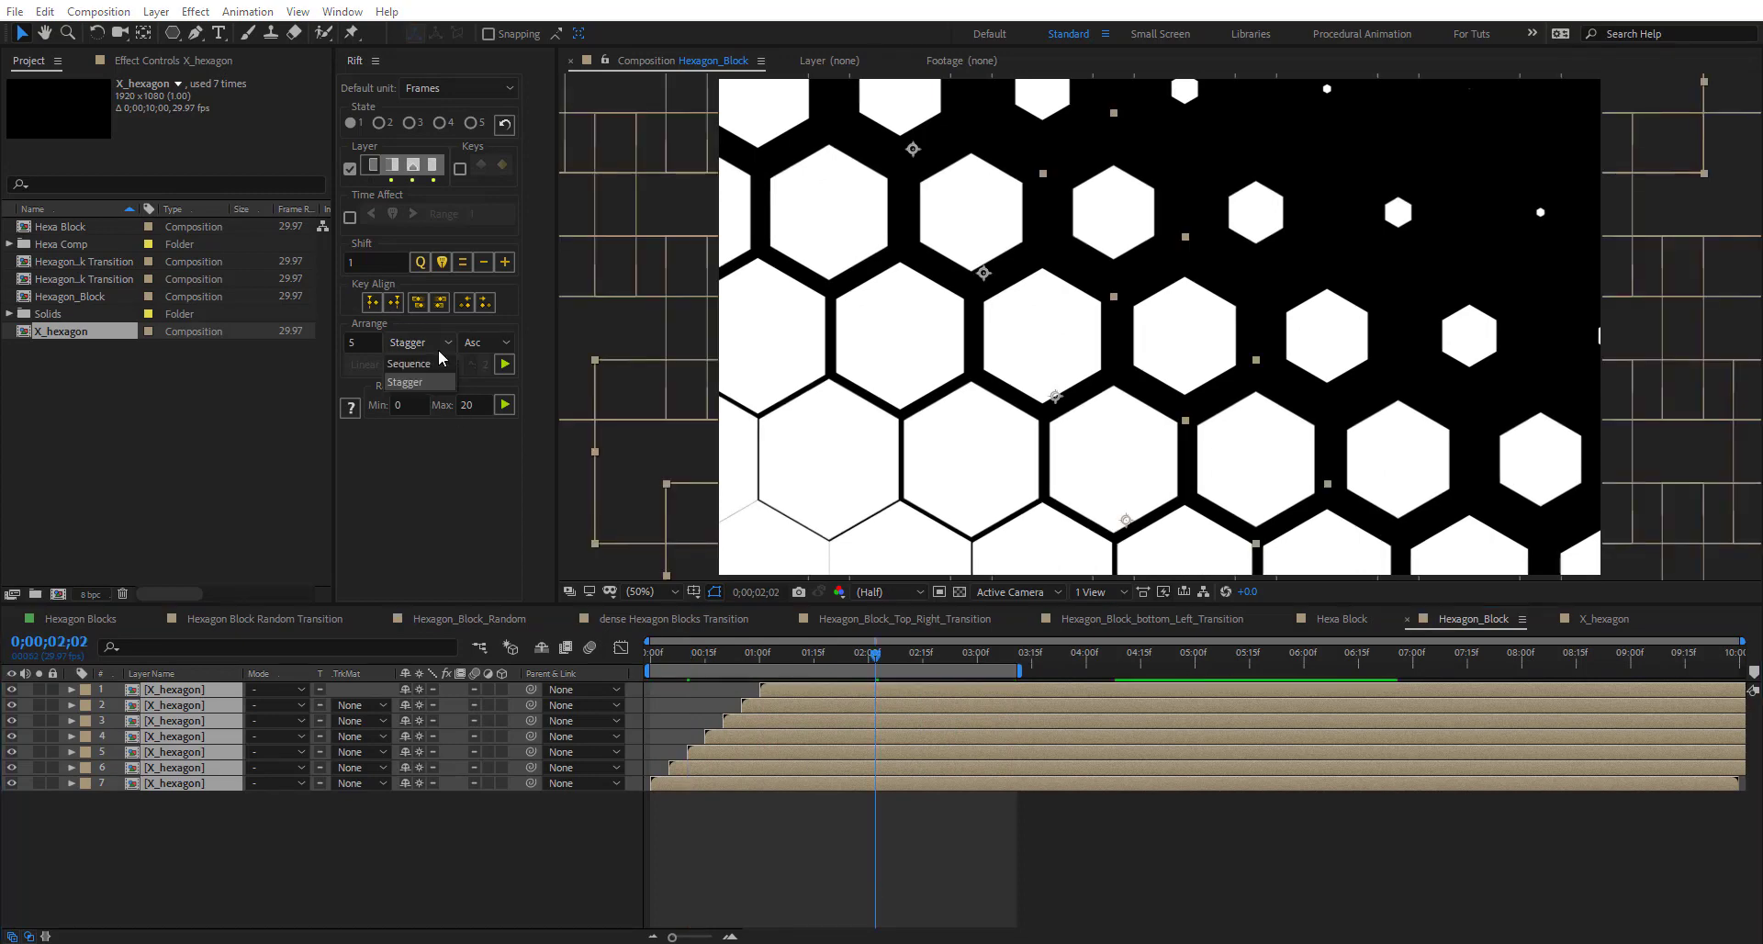
left_click(425, 378)
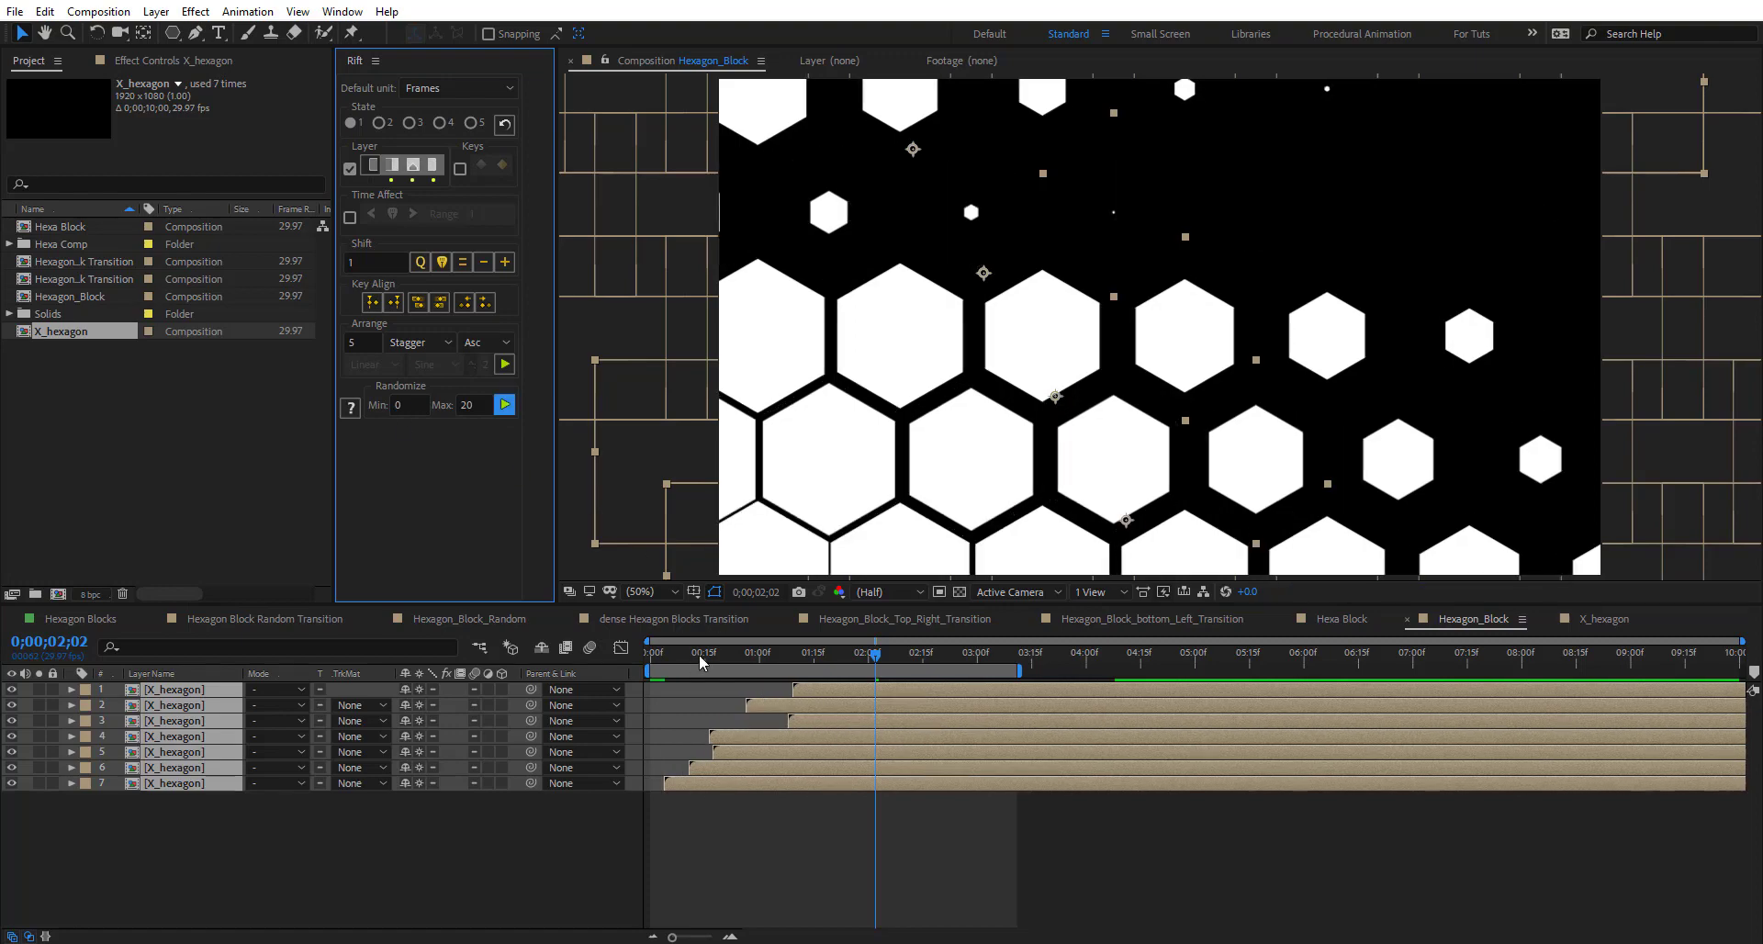
key("space")
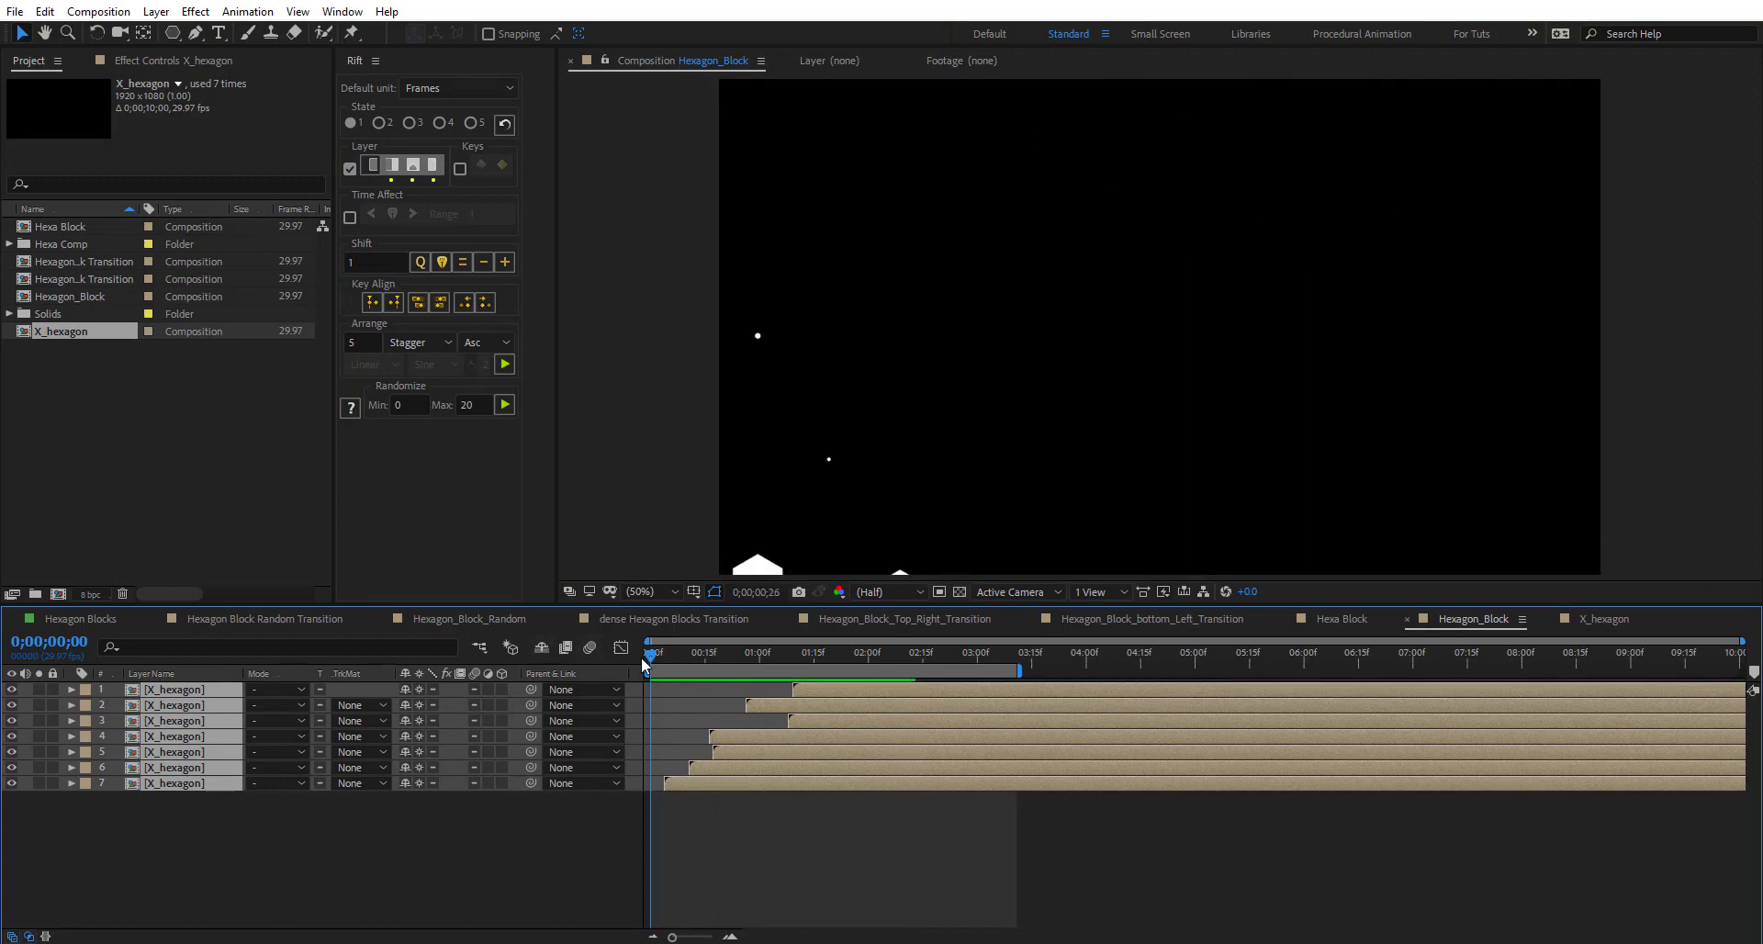
key("bracketleft")
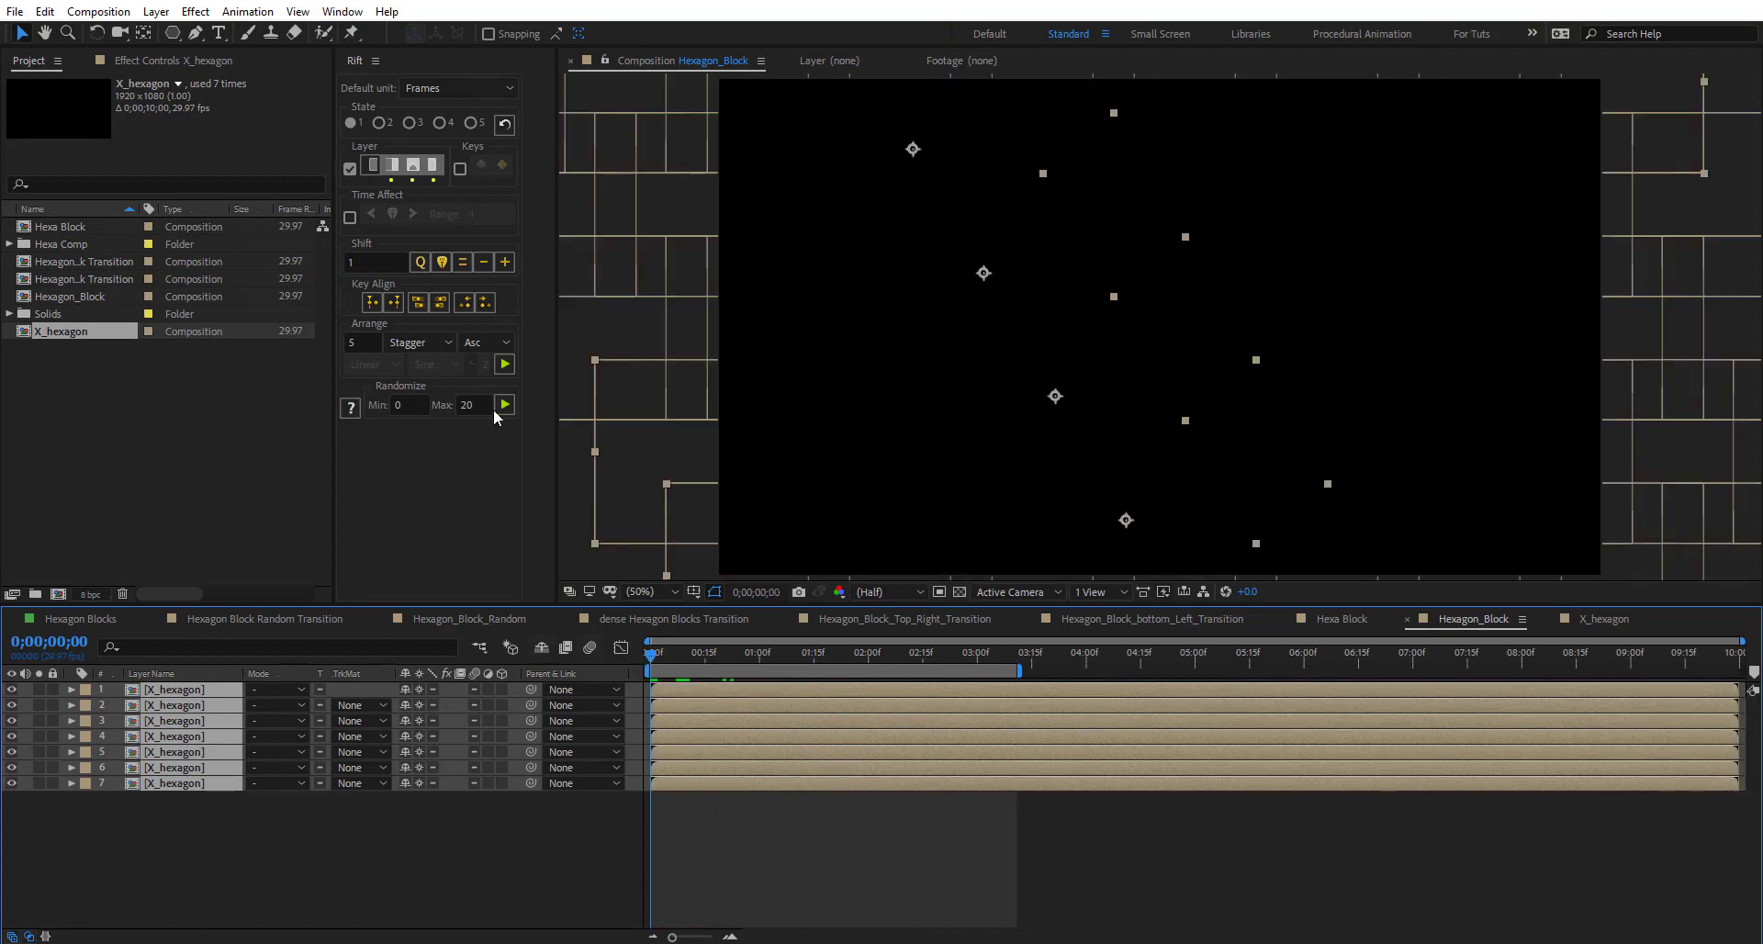
left_click(504, 405)
key("space")
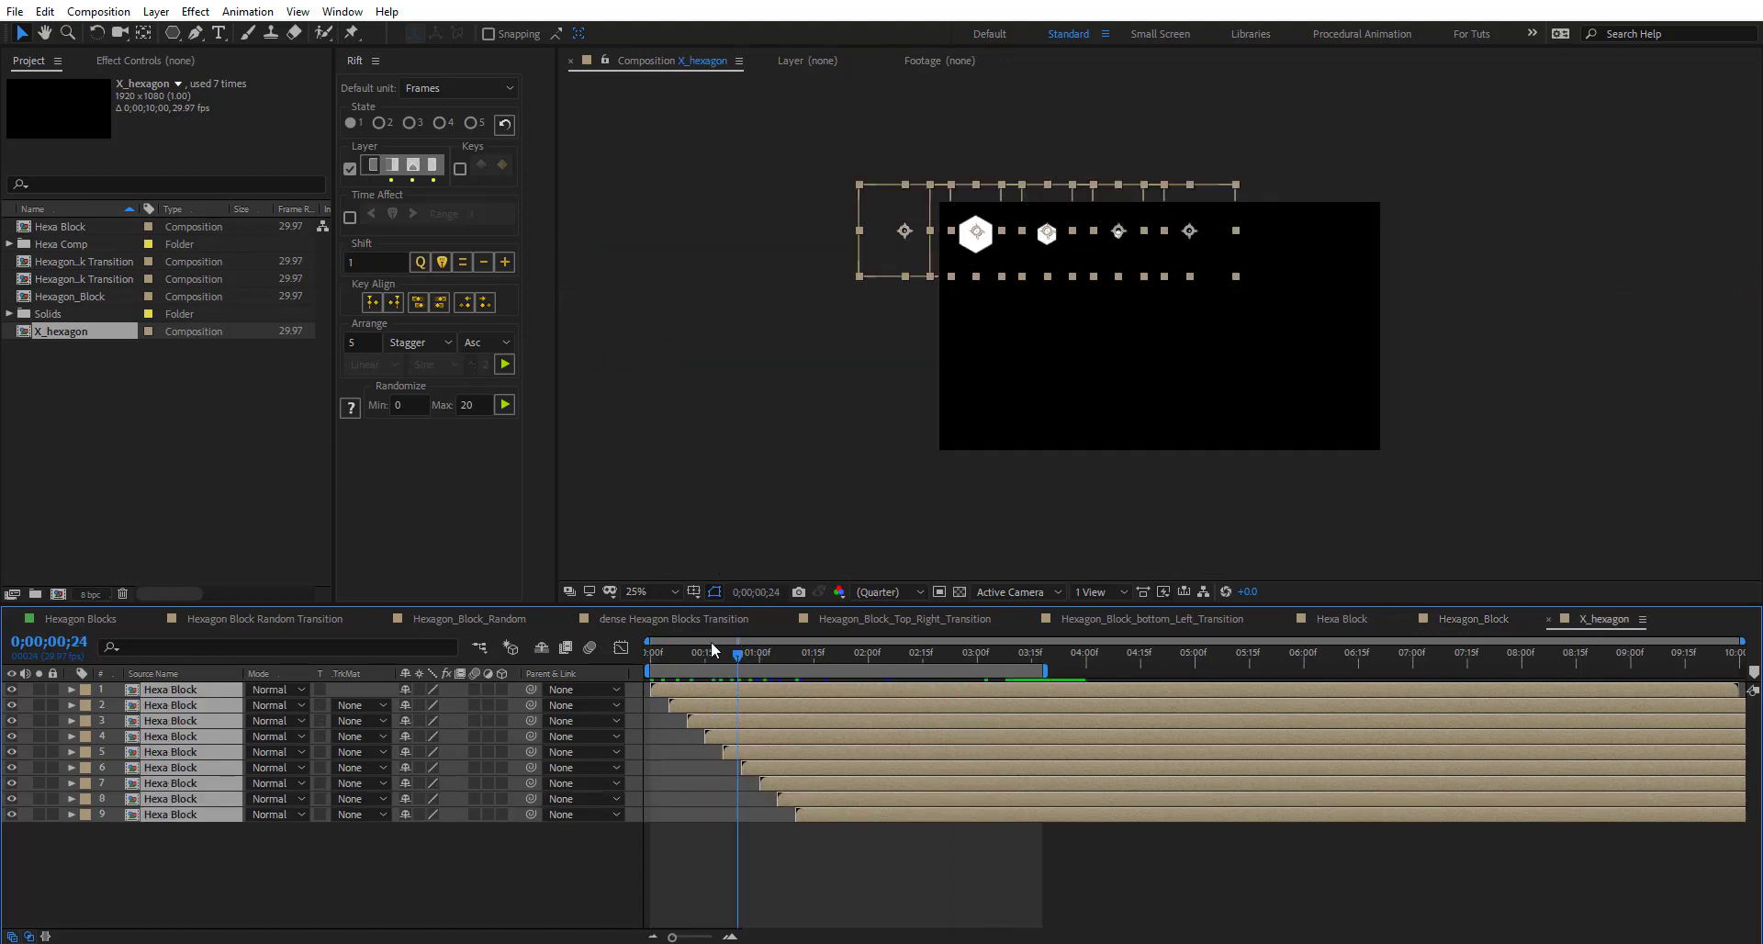
- Give X_hexagon's nine Hexa Block layers random start offsets and preview the result
left_click_drag(665, 655, 589, 663)
key("[")
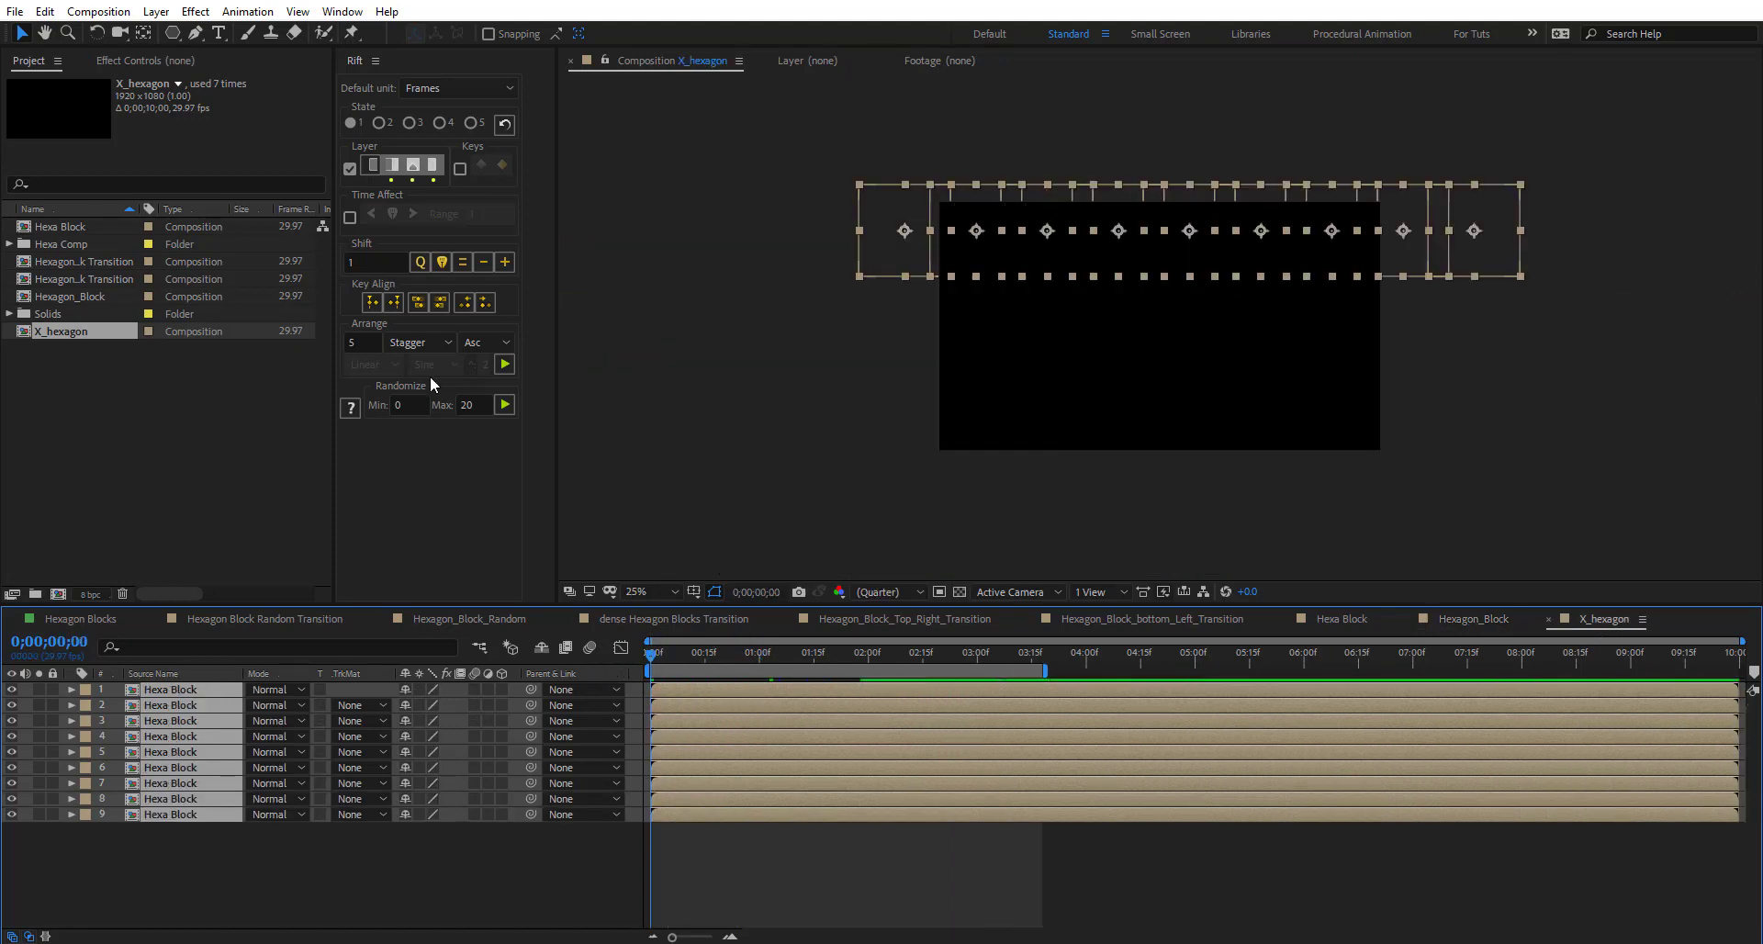
left_click(505, 405)
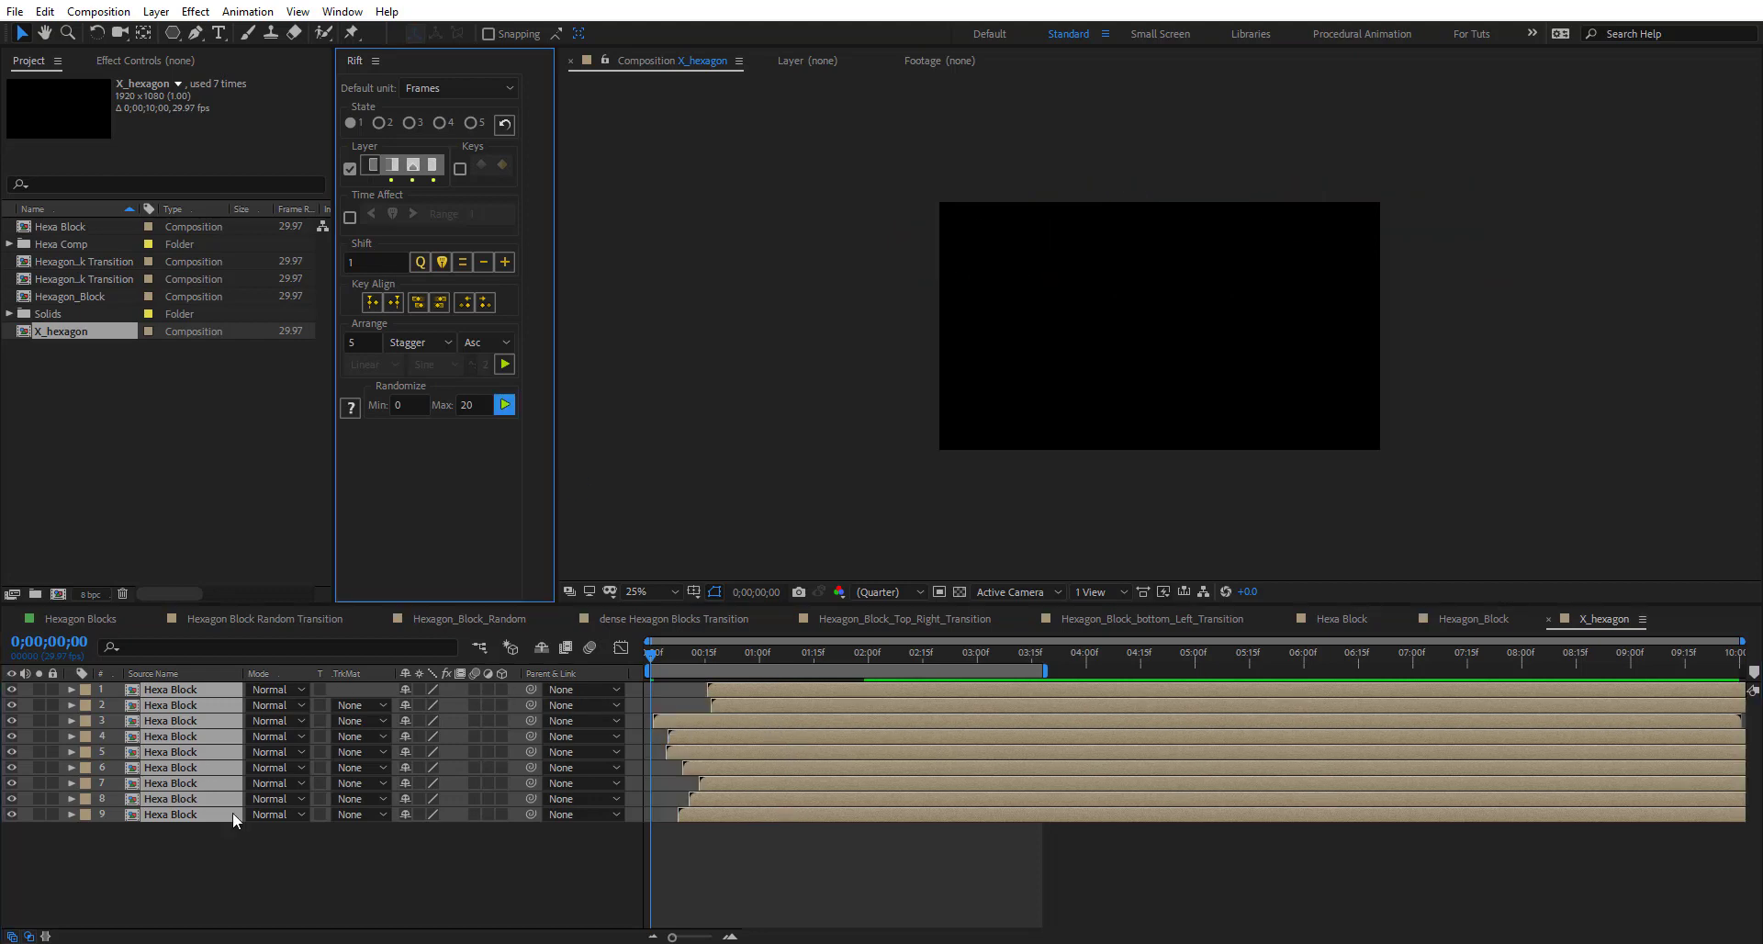
left_click(703, 671)
key("space")
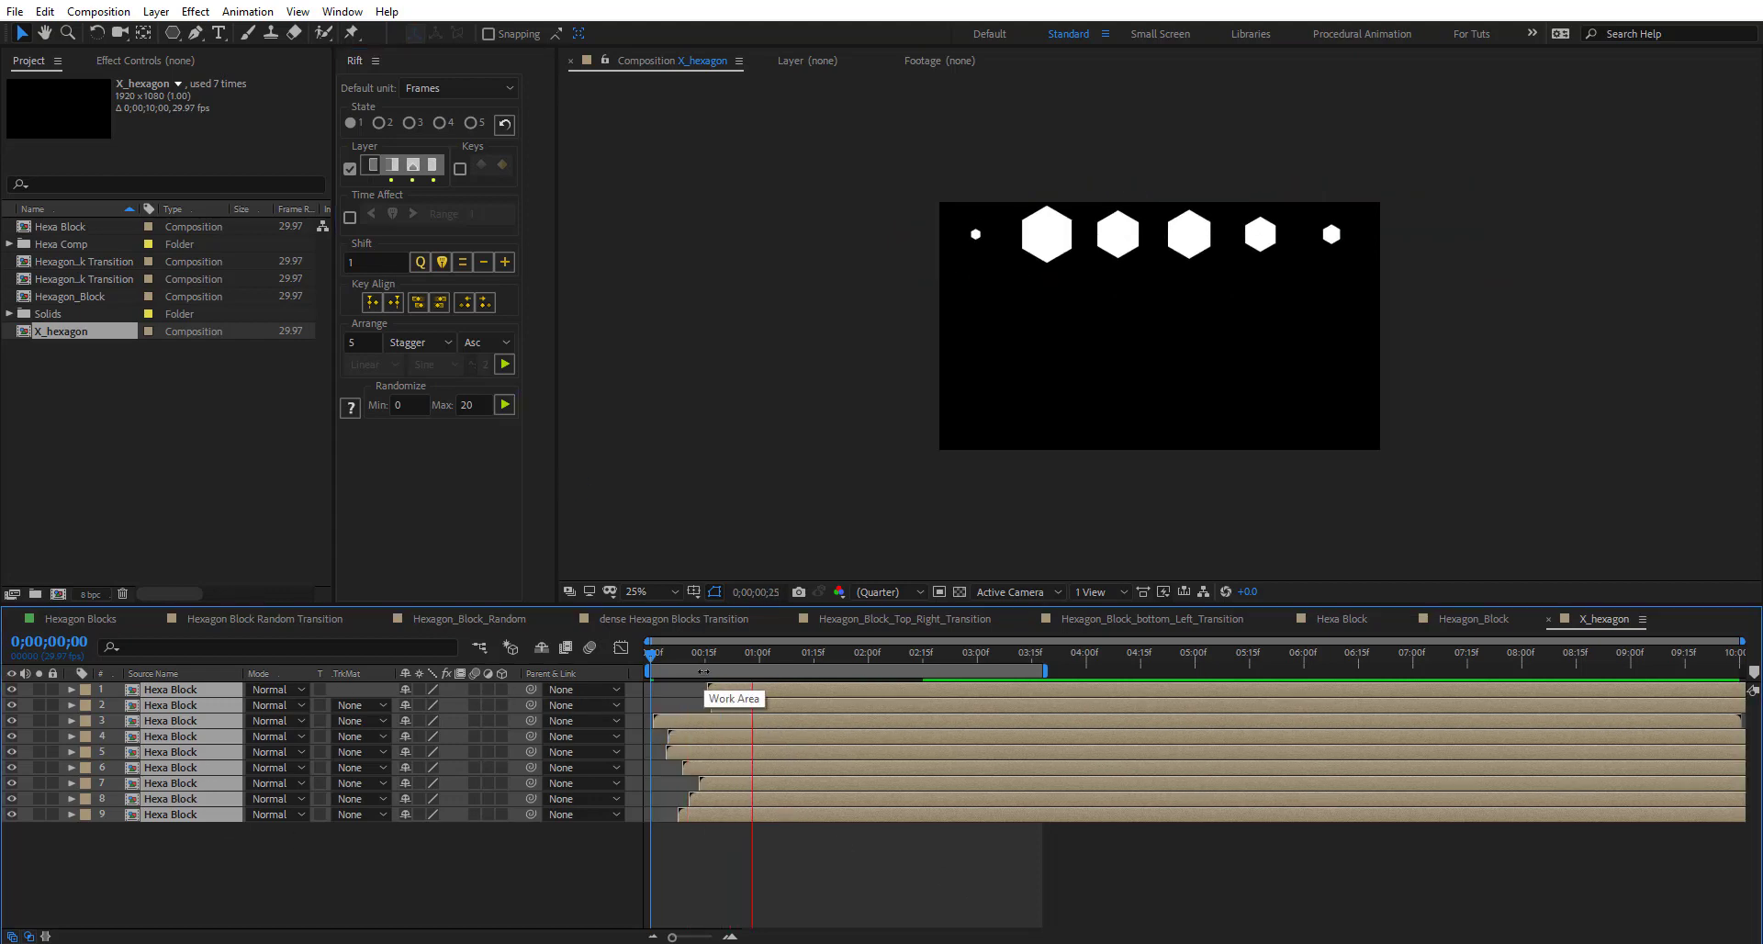
- Preview the Hexagon_Block composition's grid animation, scrubbing from the start to about 1;28
left_click(1473, 621)
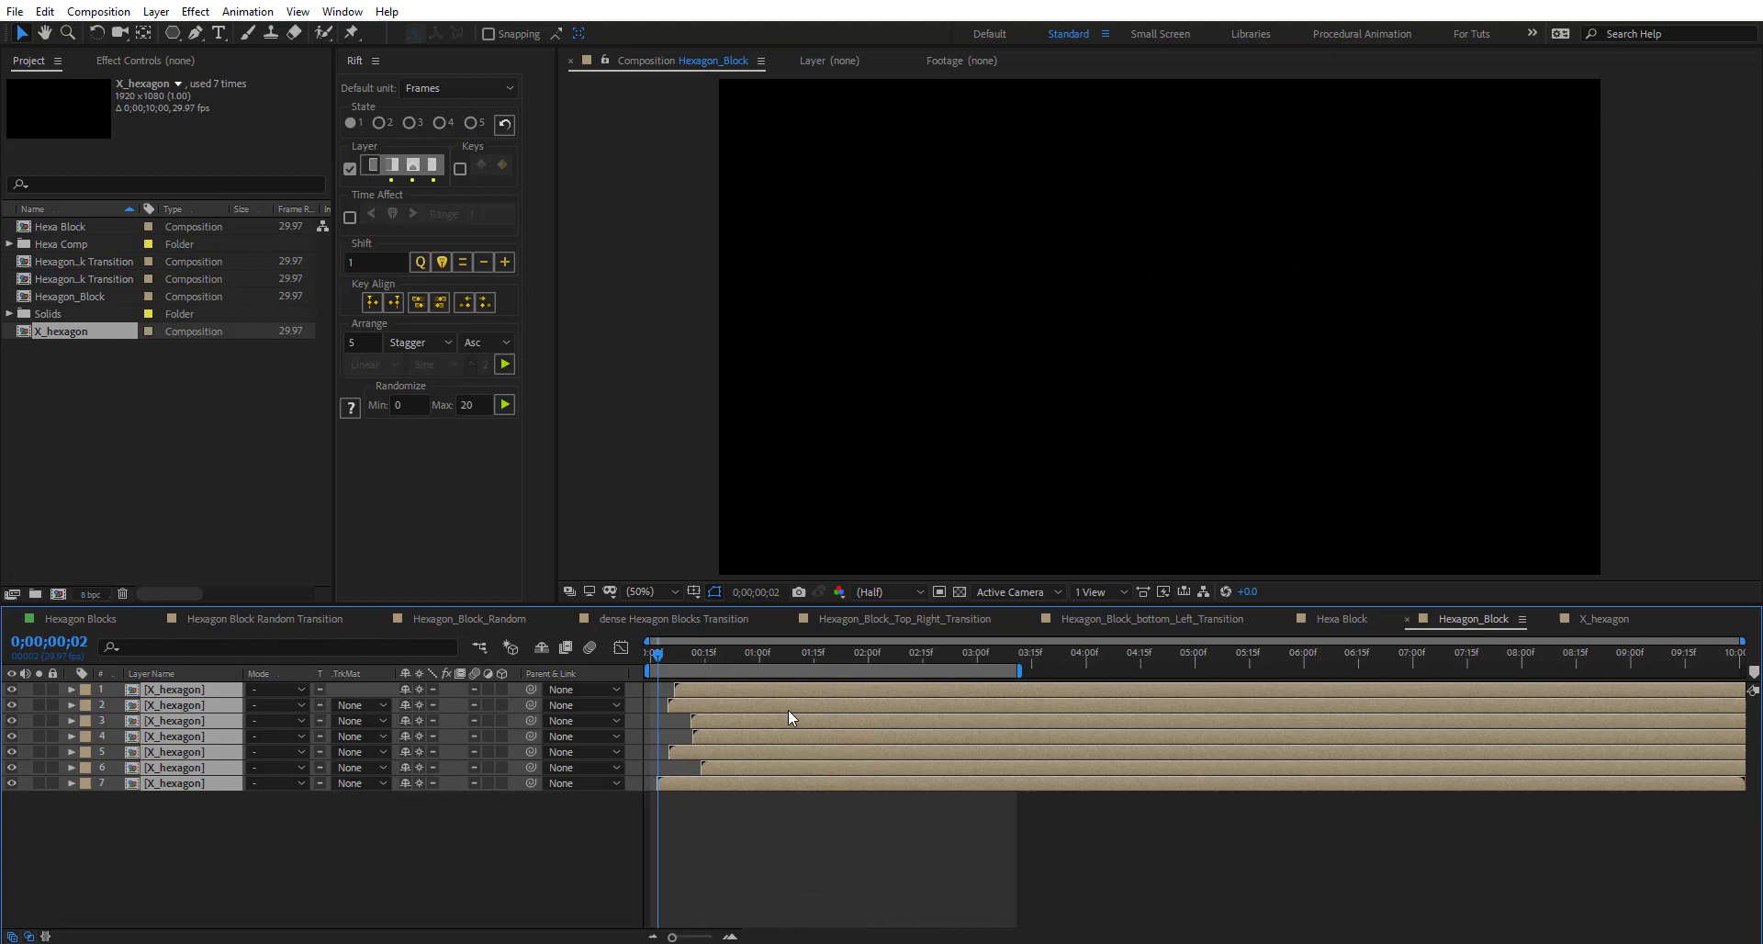
key("space")
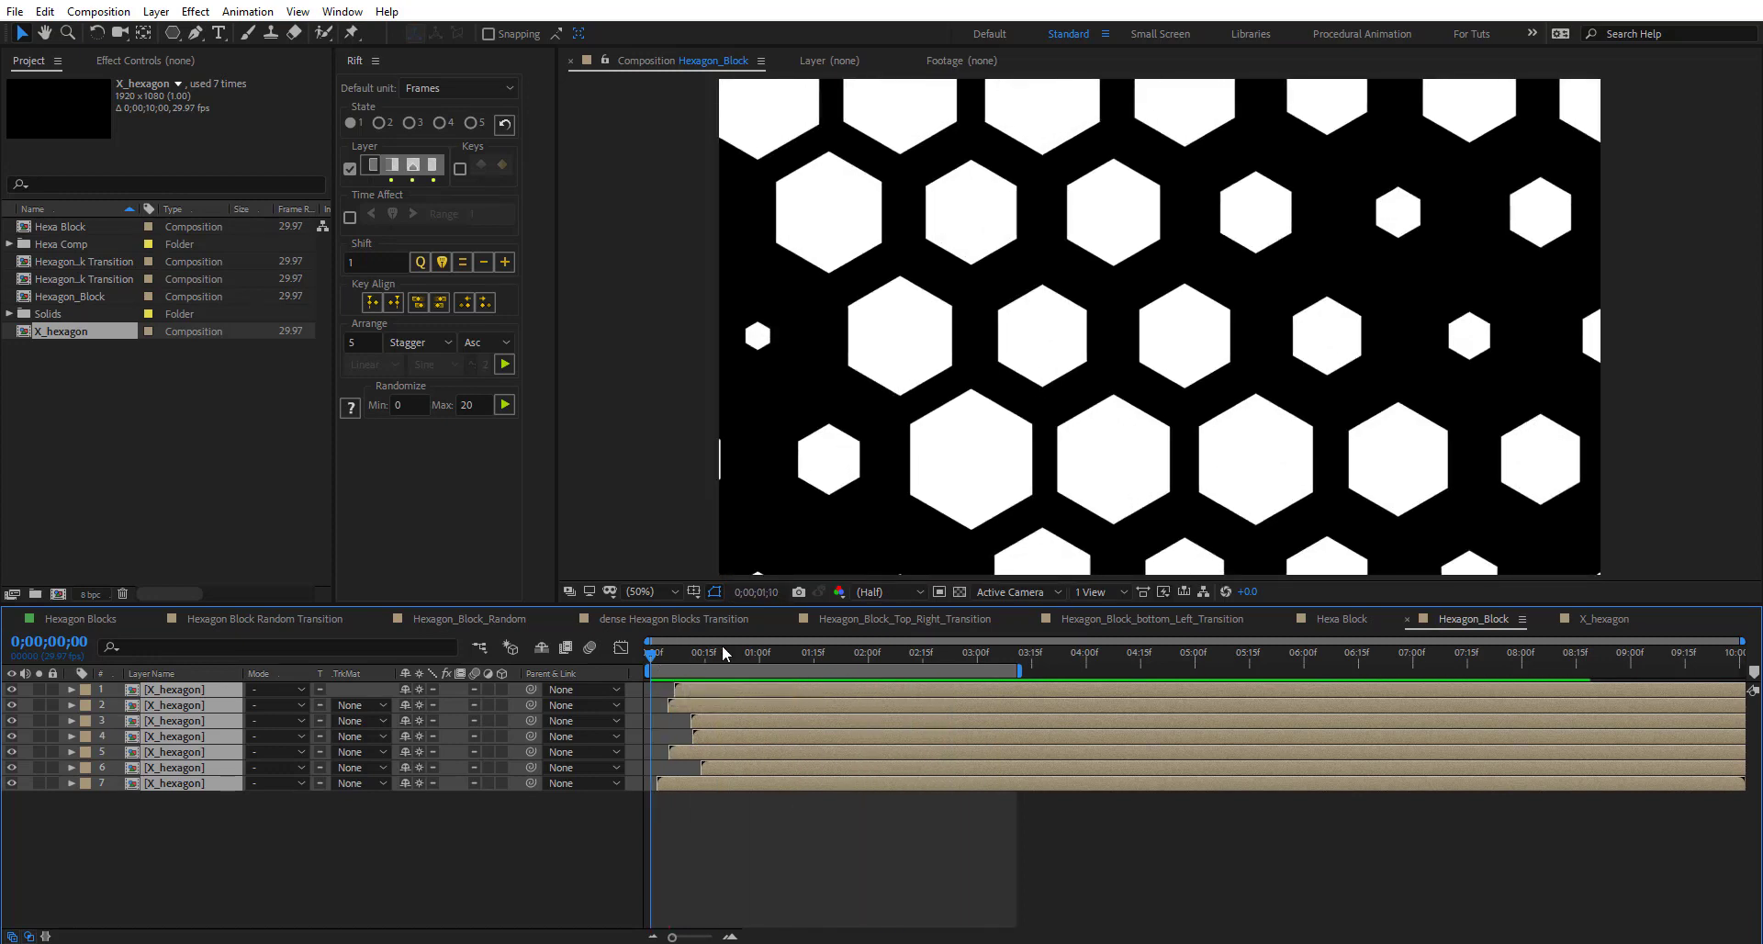
left_click_drag(722, 645, 879, 669)
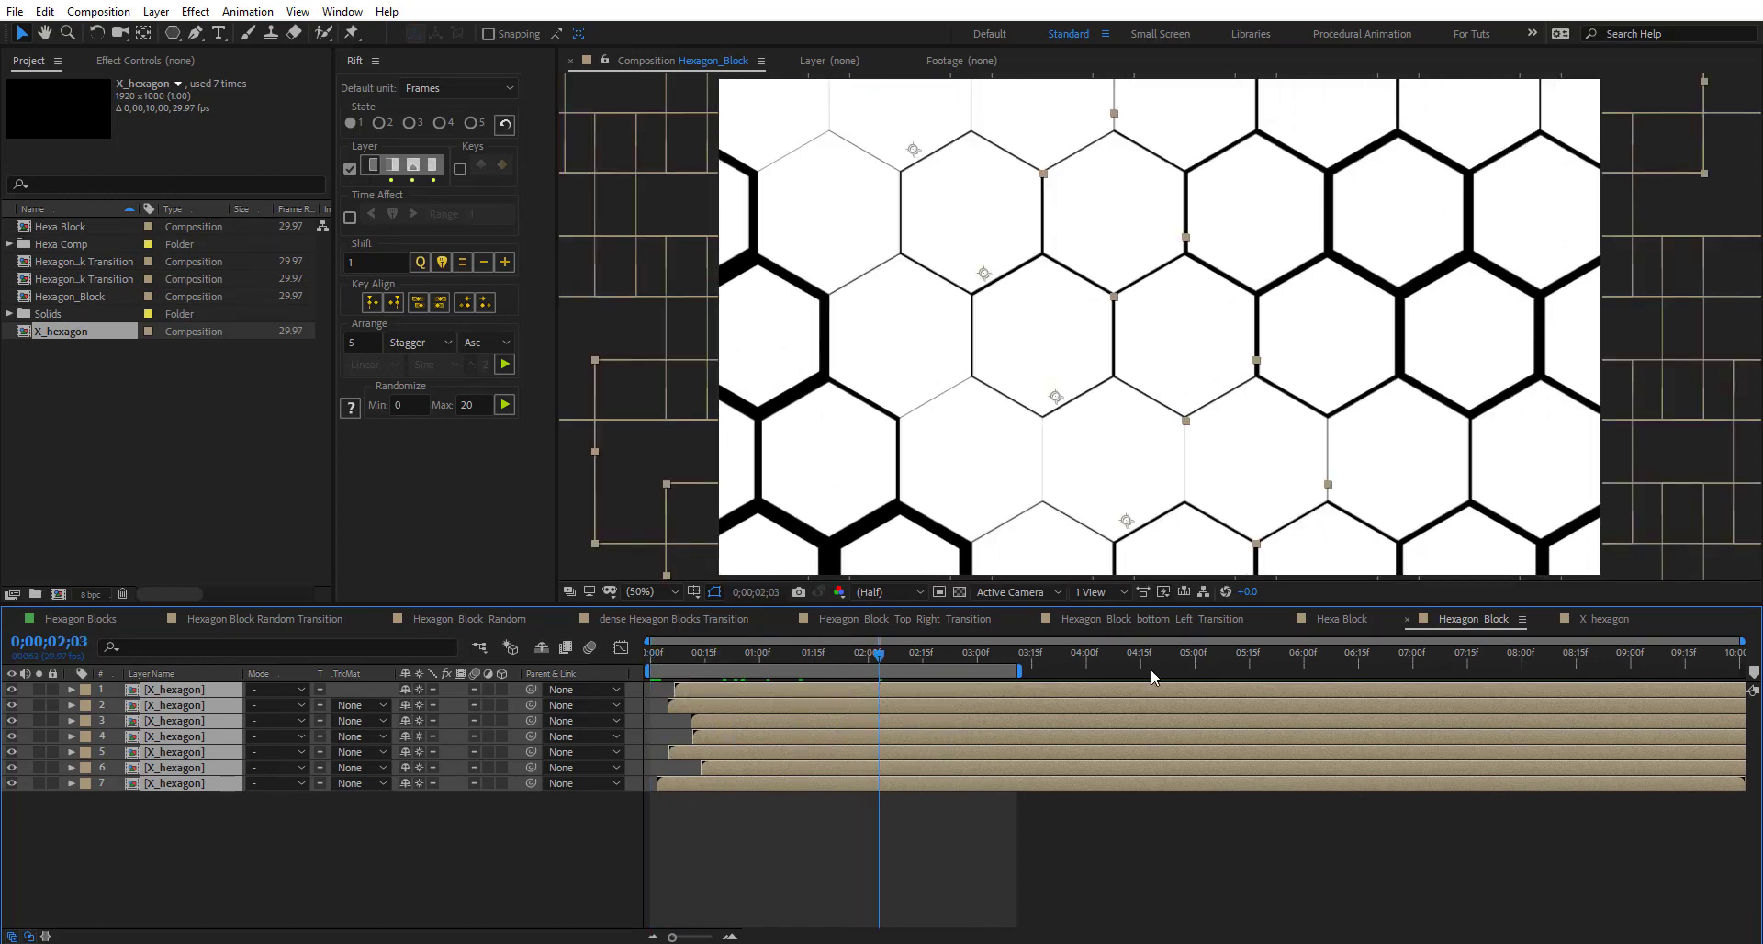
left_click_drag(709, 663, 860, 669)
left_click(1179, 619)
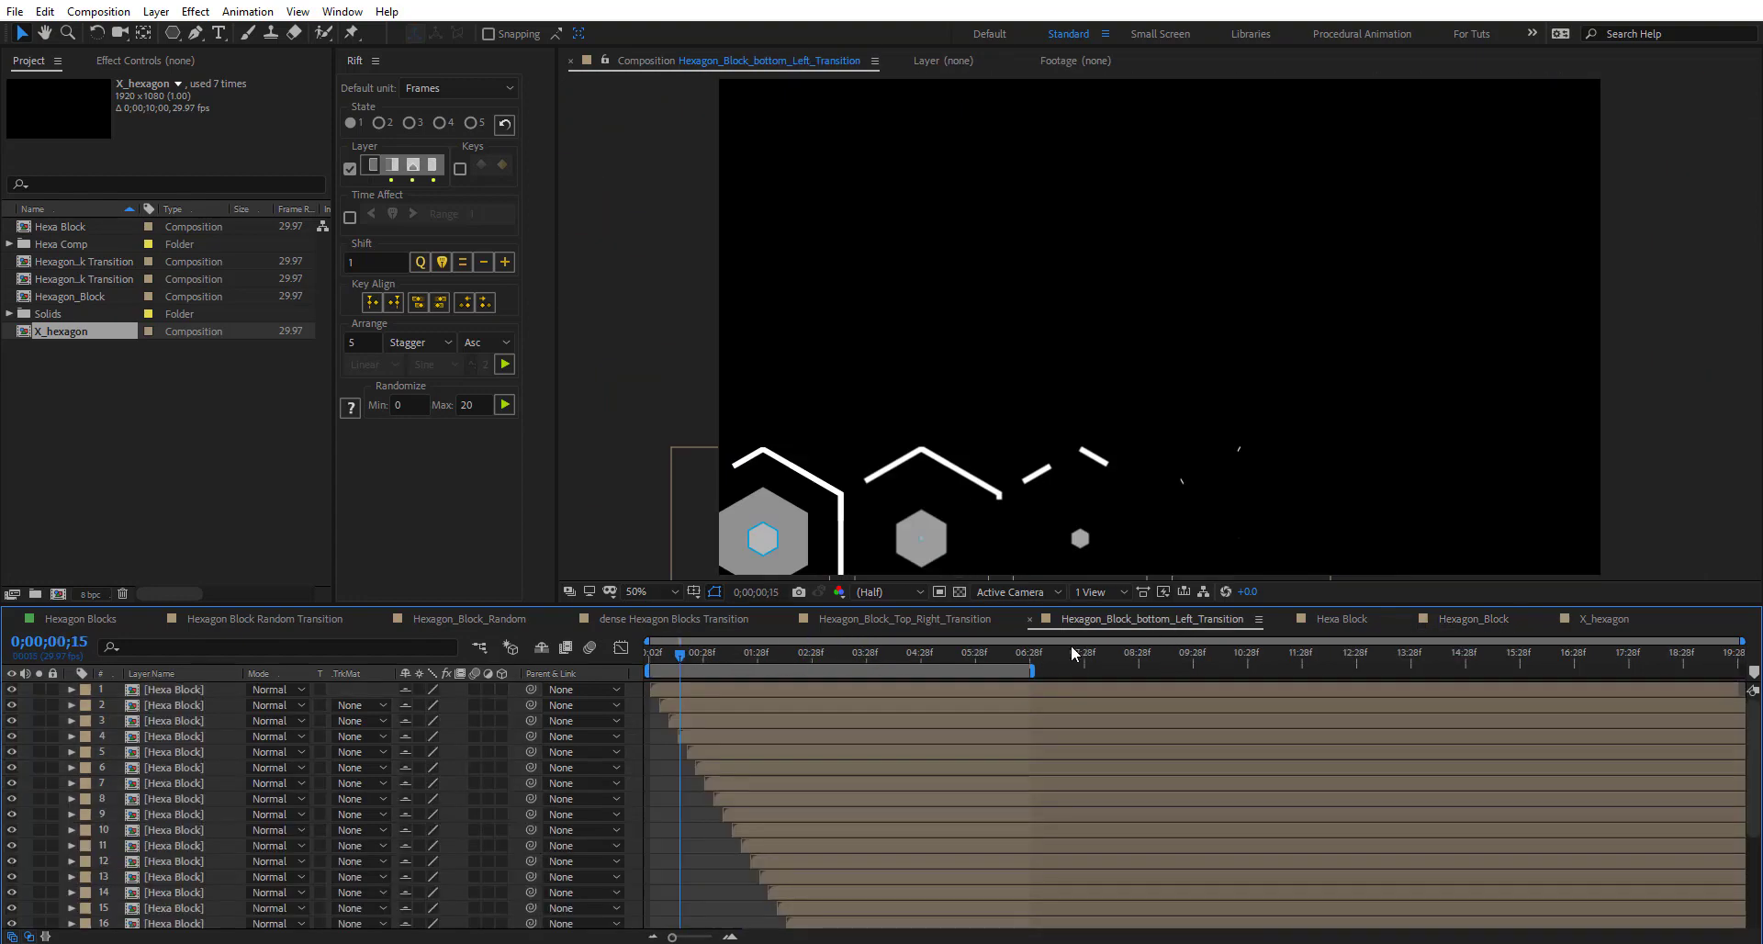
left_click_drag(681, 659, 637, 658)
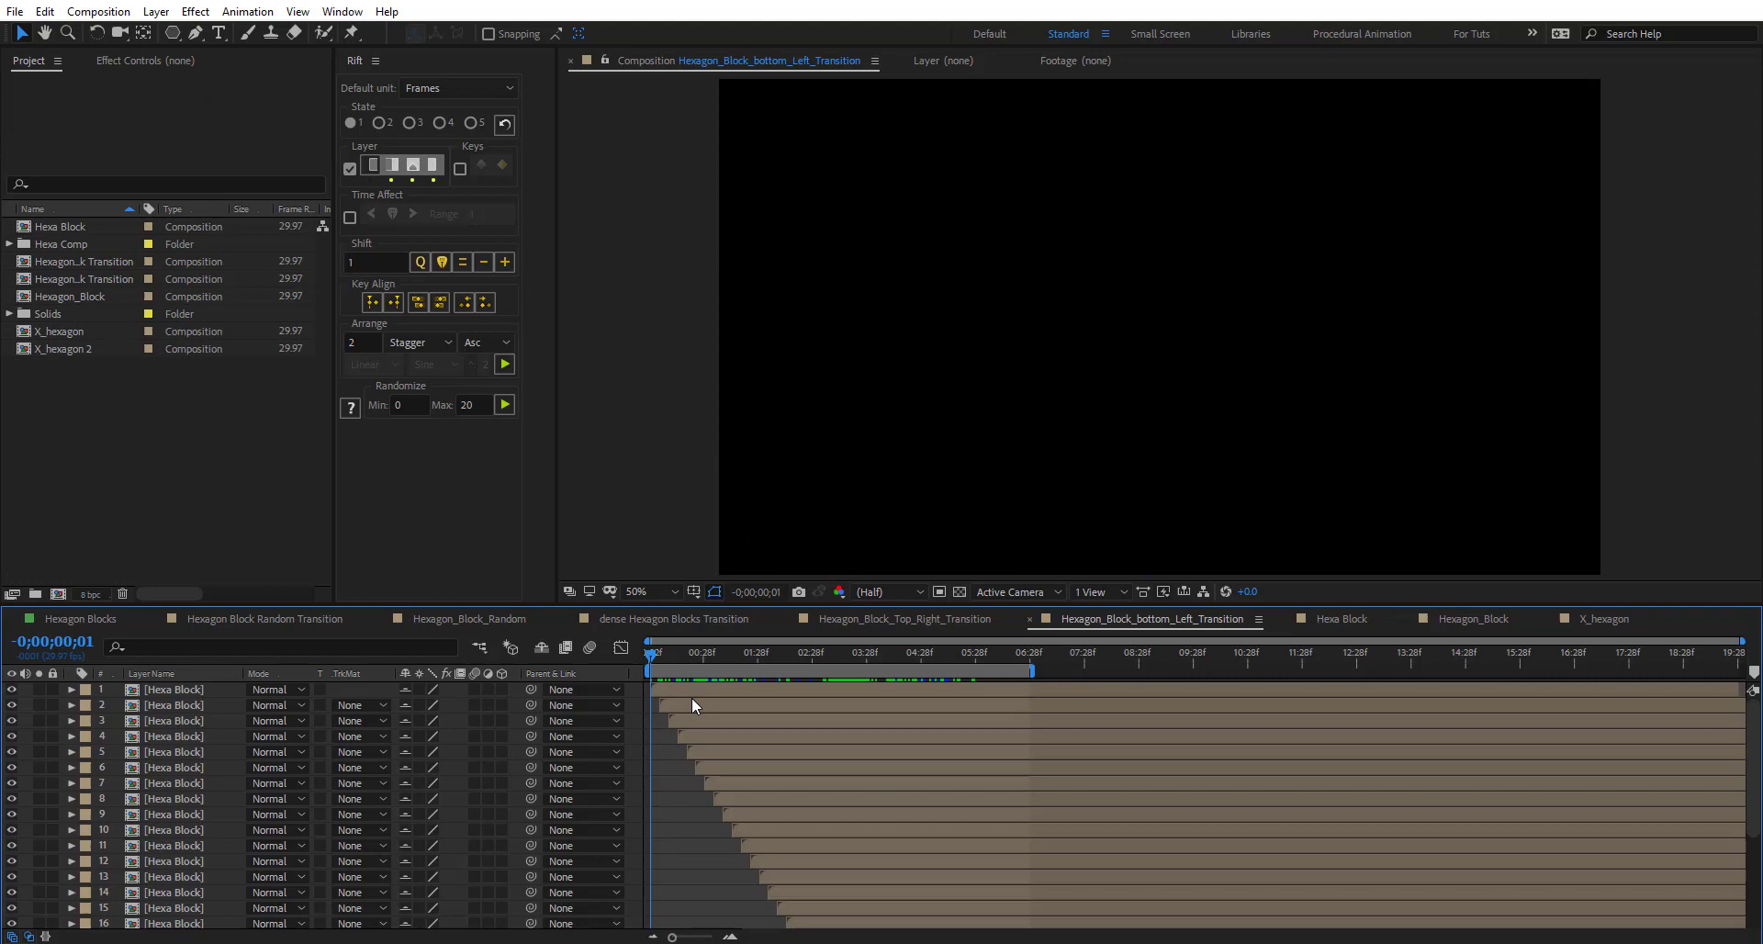
key("space")
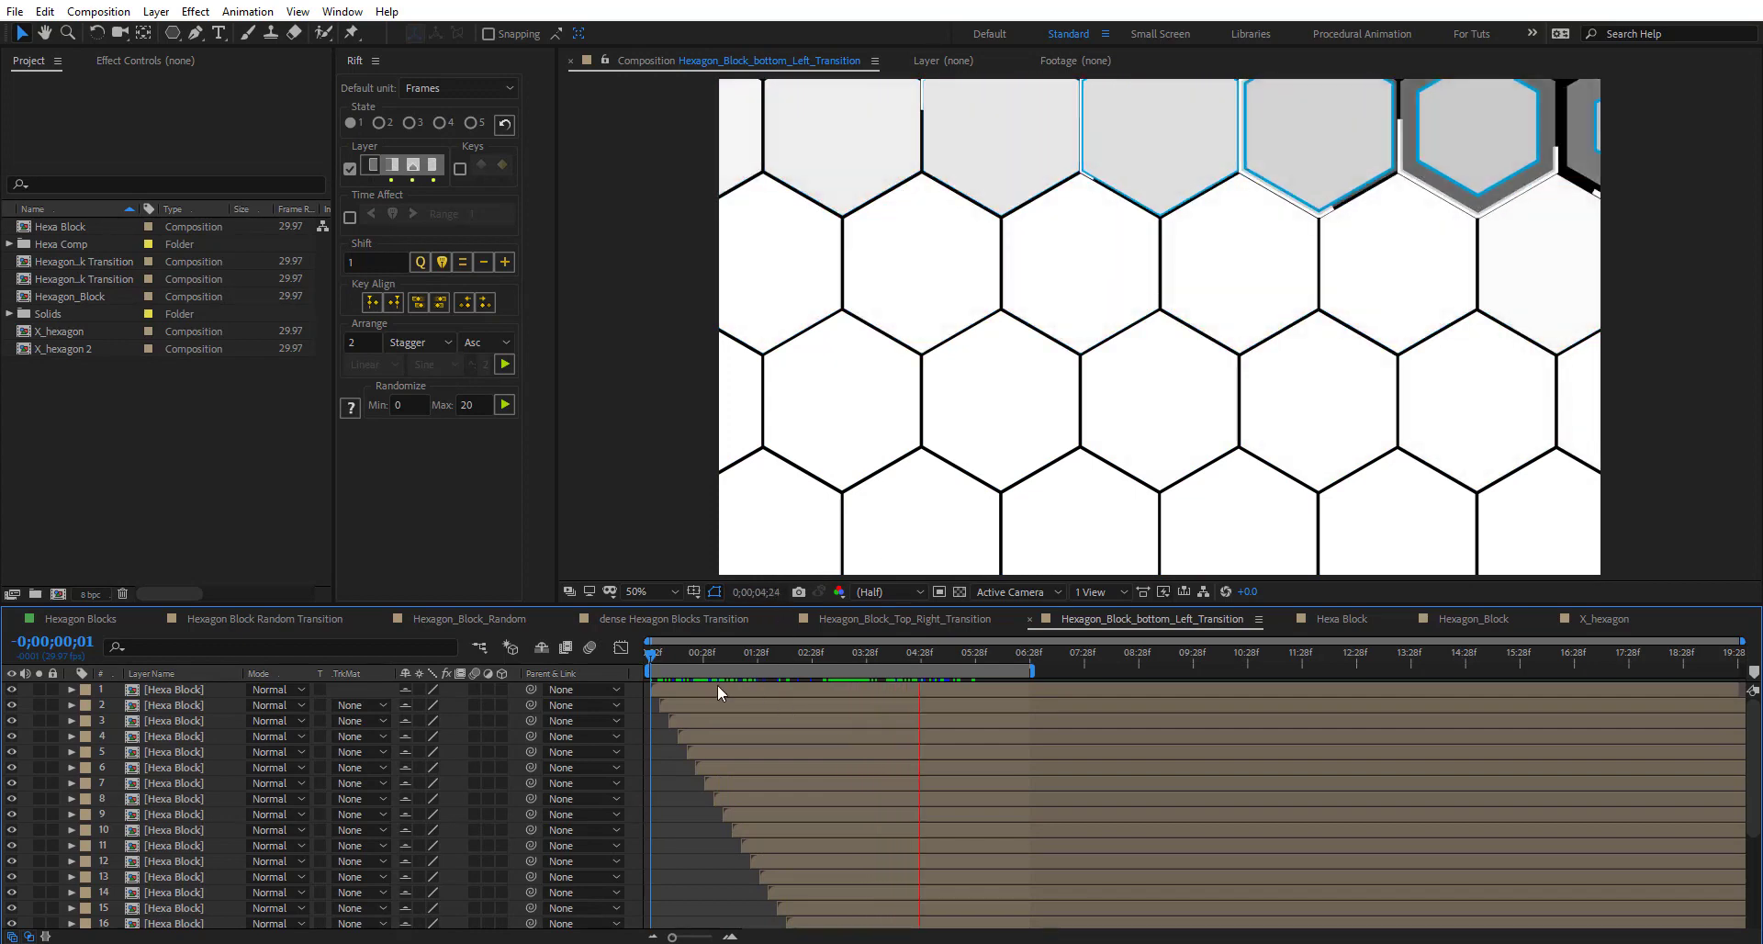
left_click(857, 668)
left_click(1437, 616)
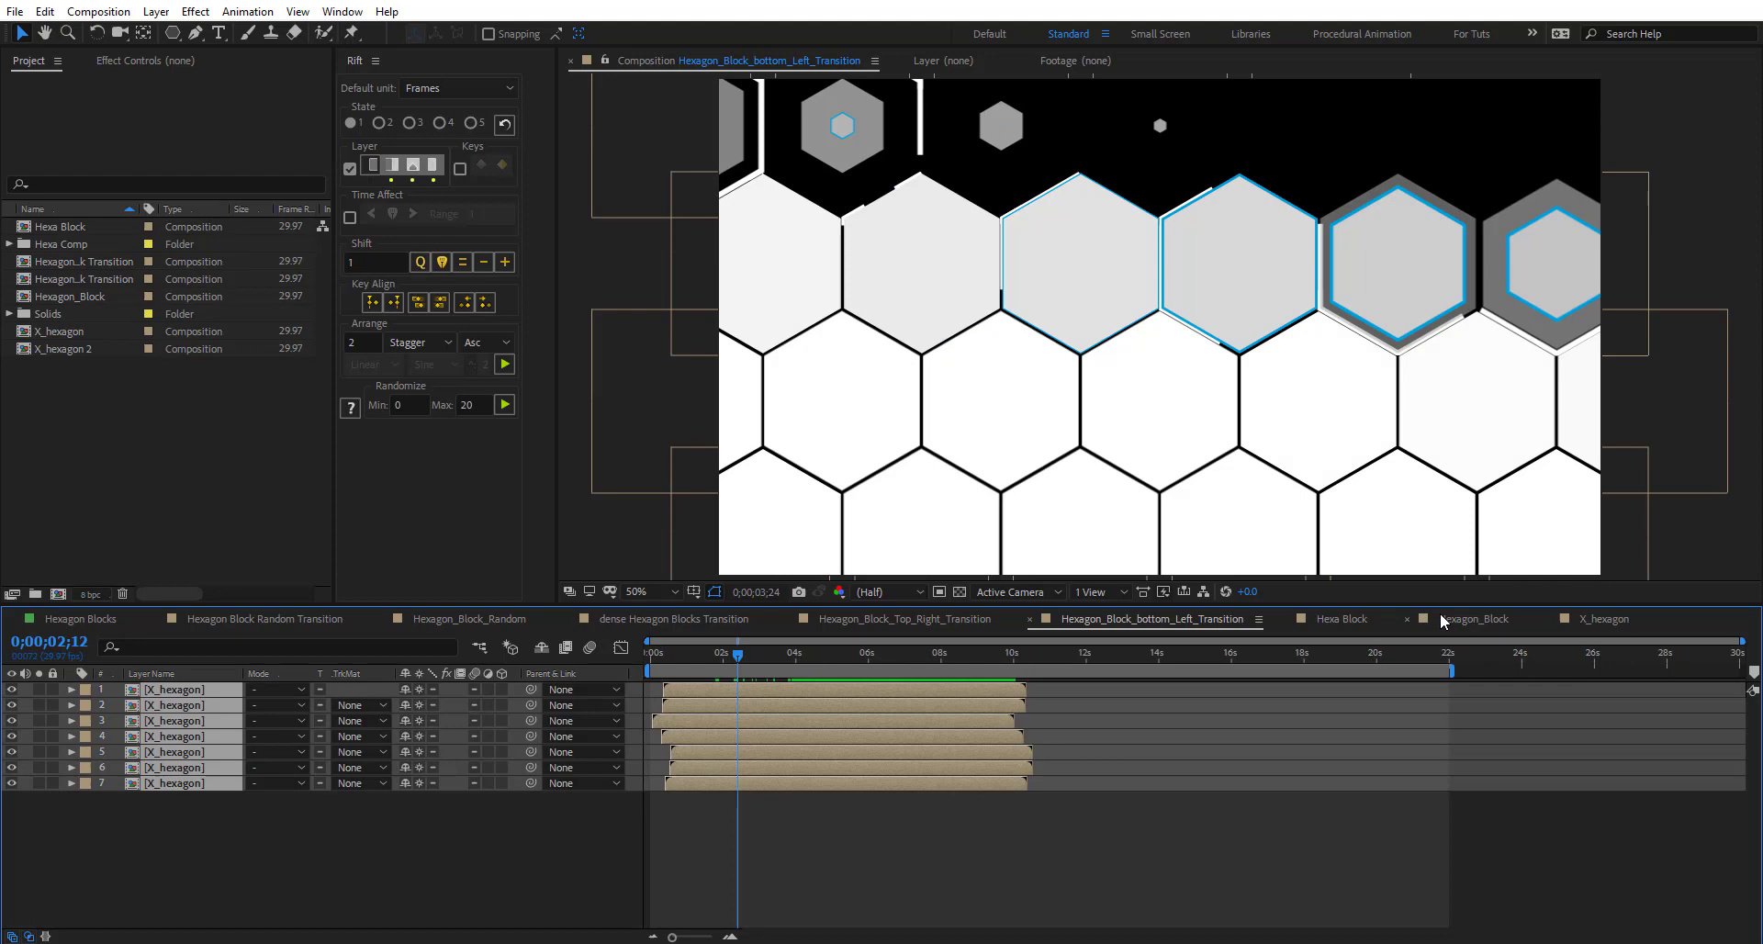
left_click(1360, 621)
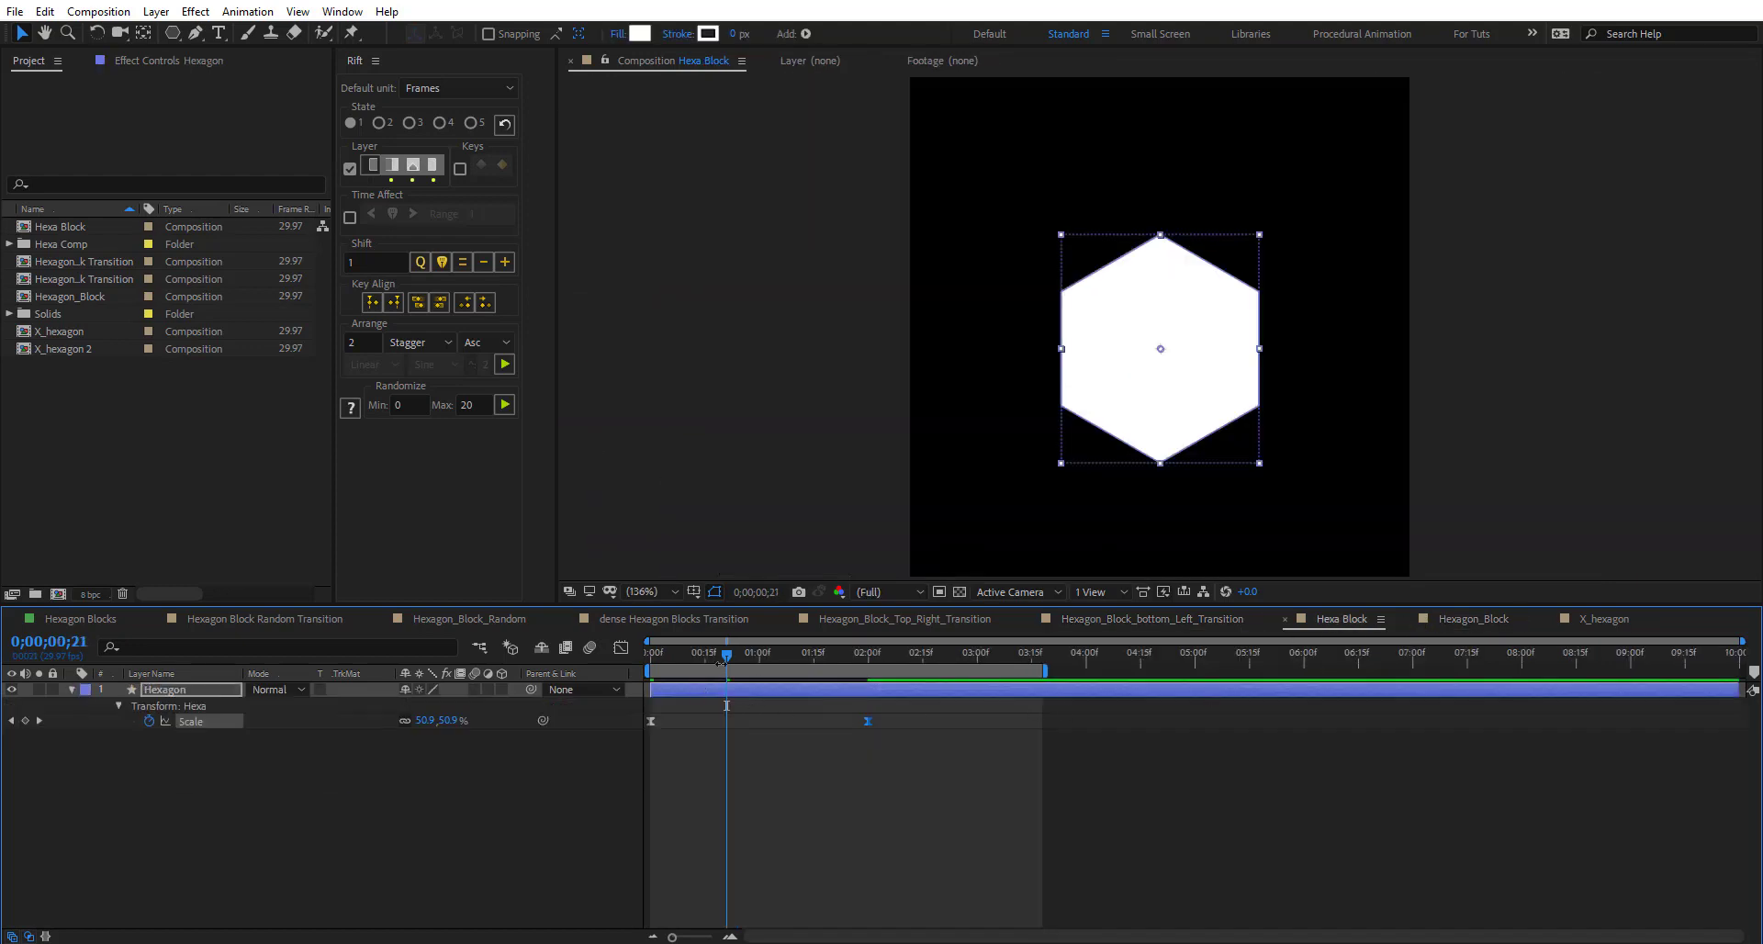
- Back in Hexagon_Block, undo the stagger so all seven layers start at 0s, and preview
left_click(1480, 620)
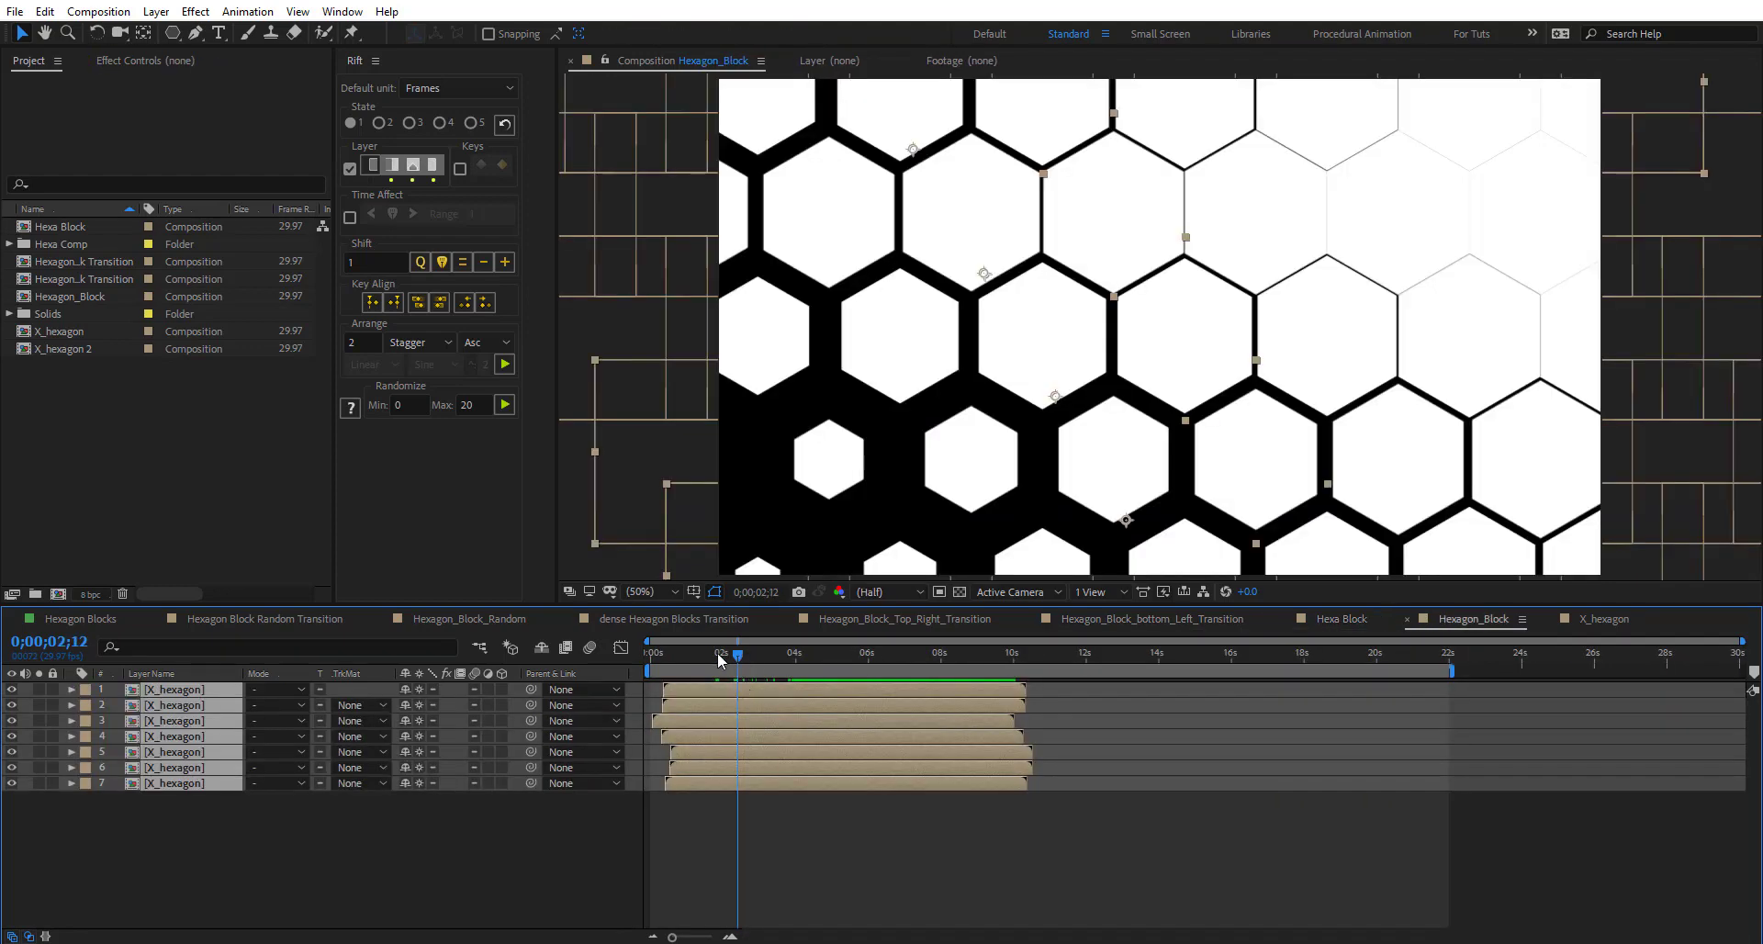
left_click(648, 658)
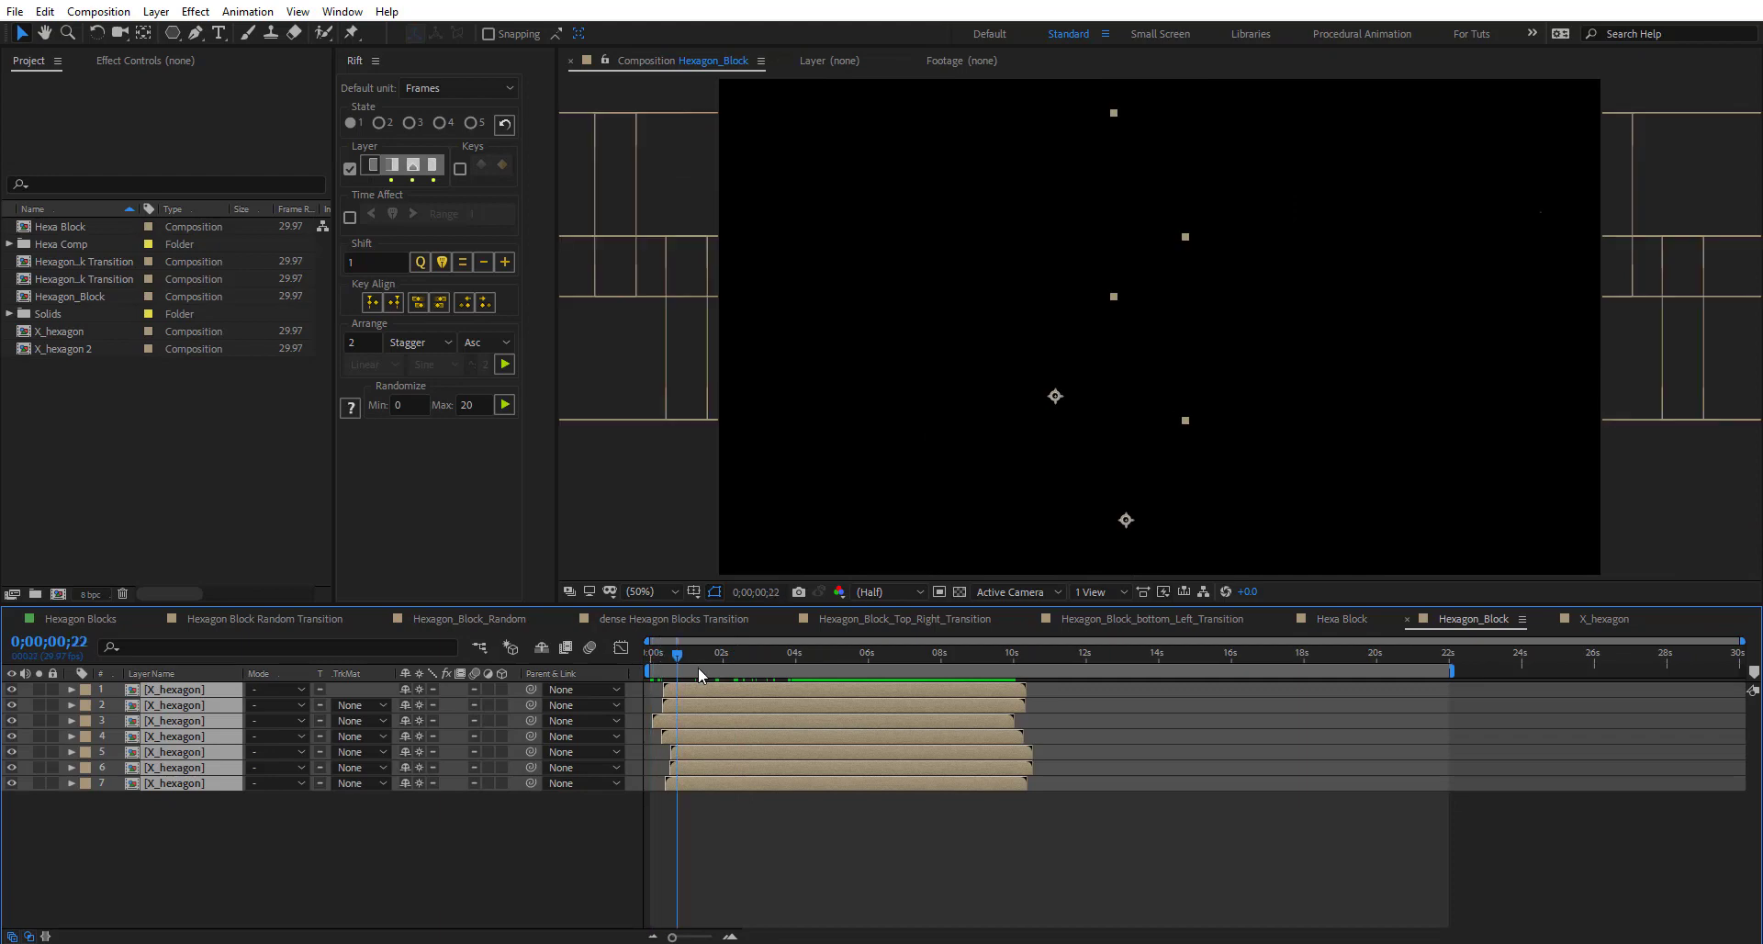
key("space")
key("ctrl+z")
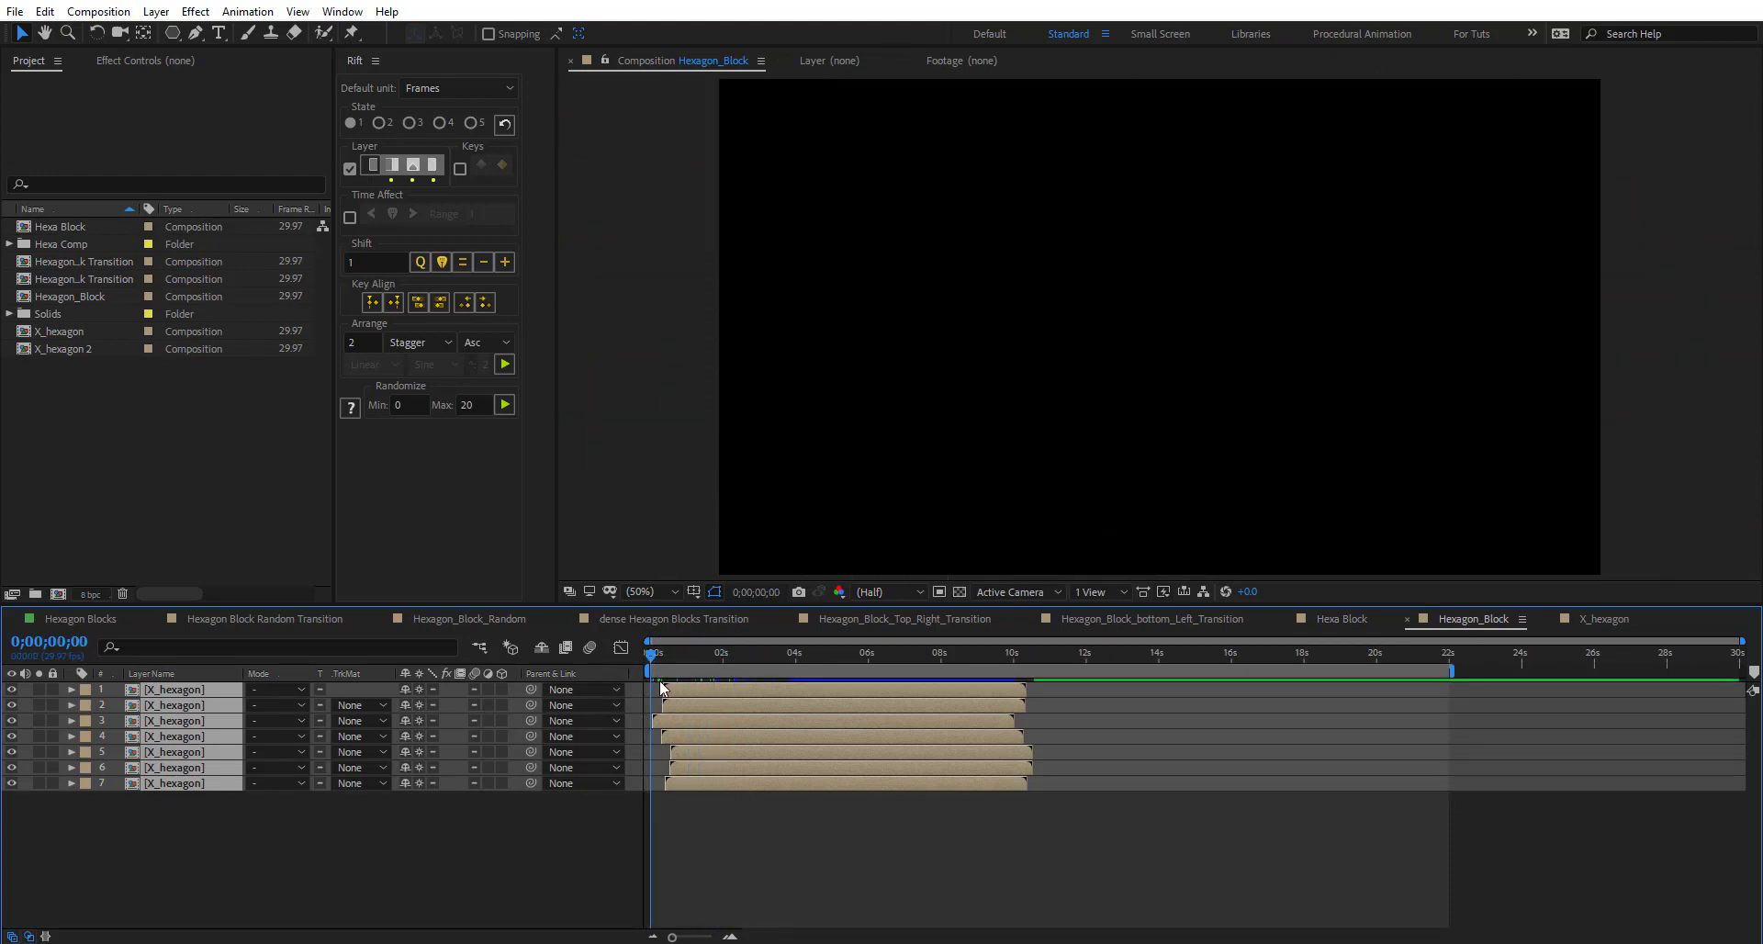
mouse_move(694, 654)
left_mouse_down()
mouse_move(782, 656)
mouse_move(704, 657)
left_mouse_up()
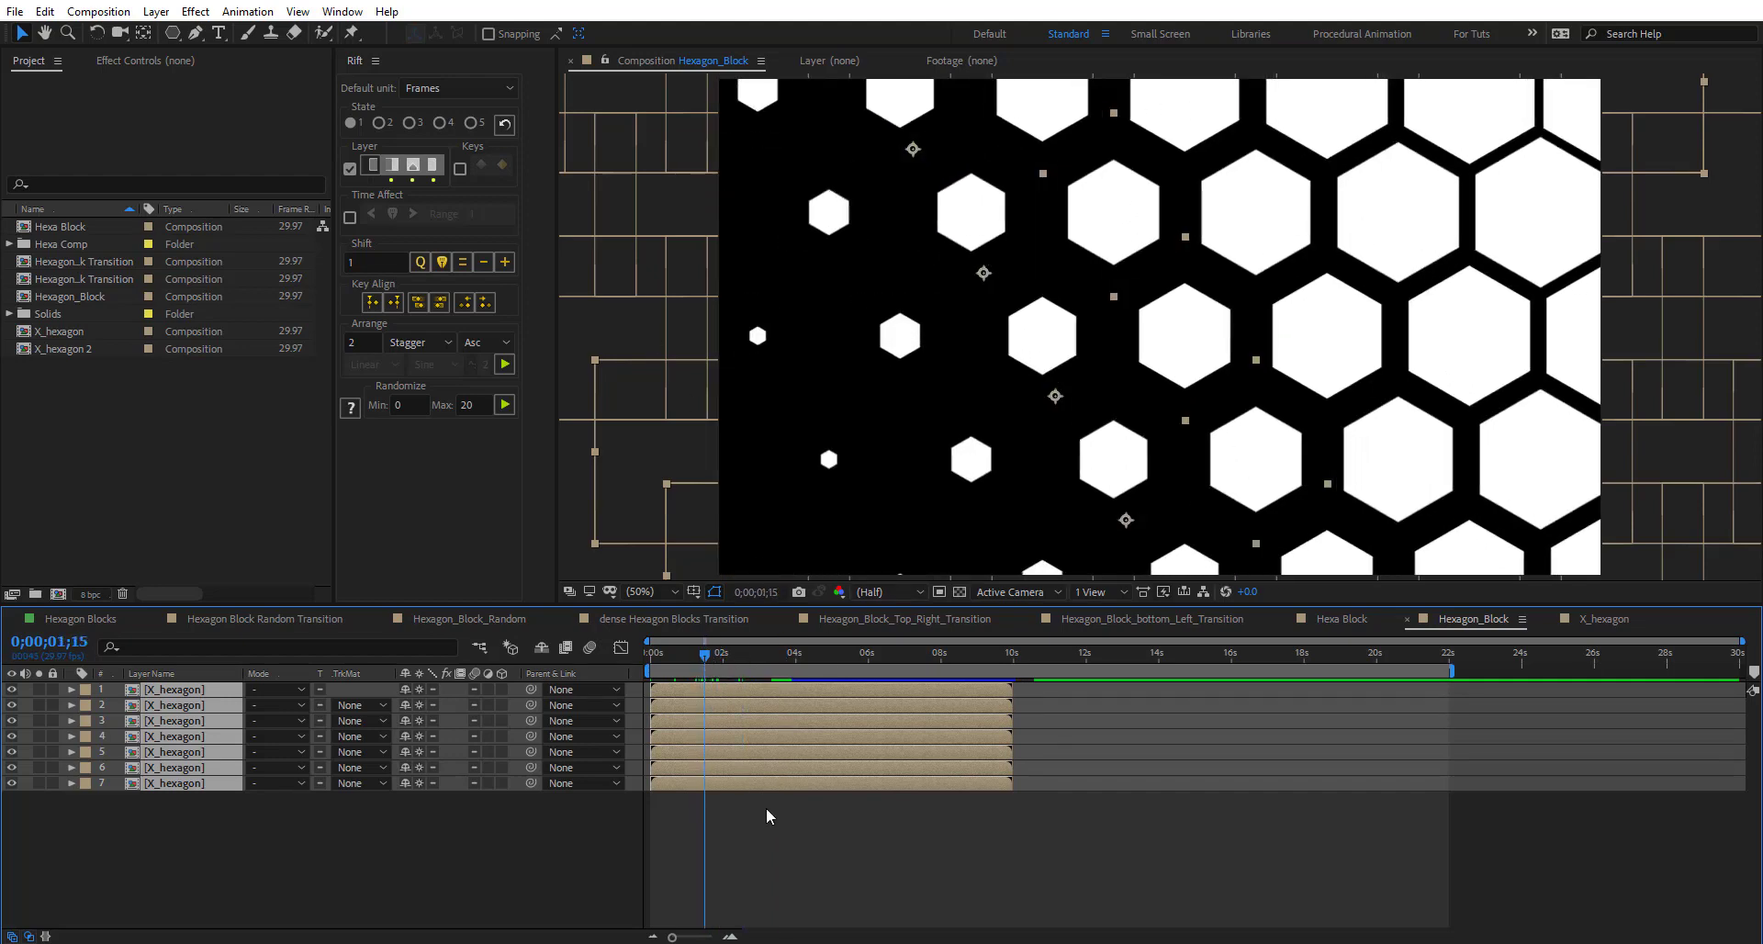
- Clear the layer selection, solo and preview layer 1, then solo layer 4 instead
left_click(384, 853)
left_click(671, 786)
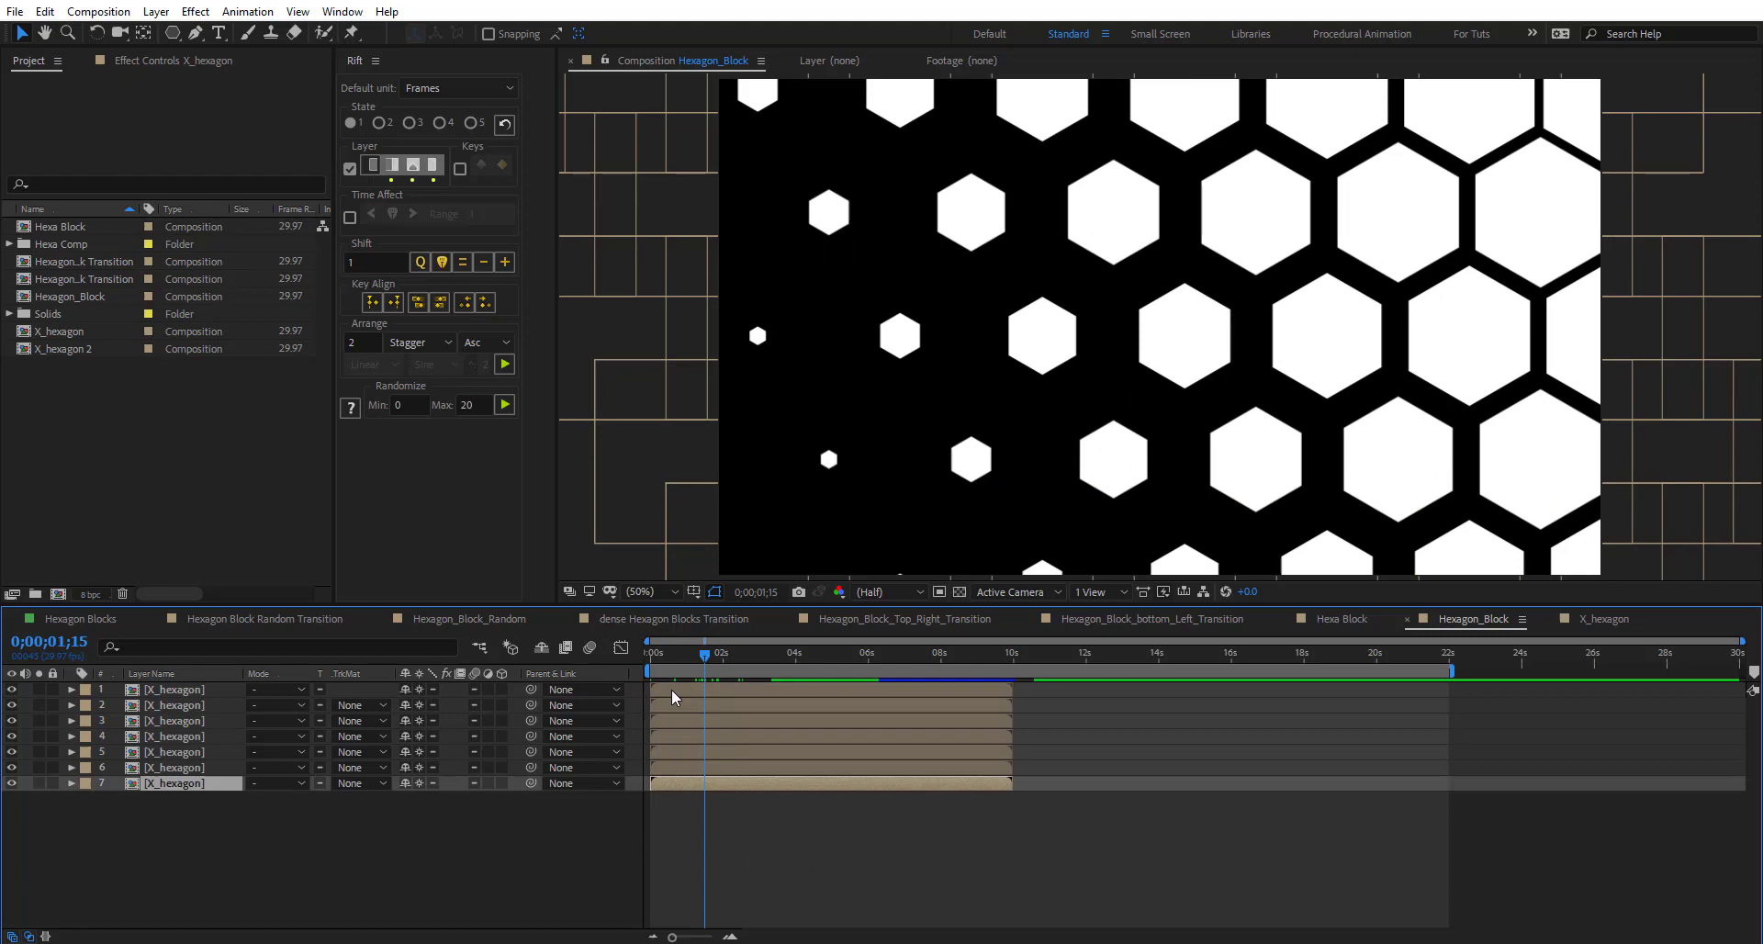
left_click(670, 690)
key("Home")
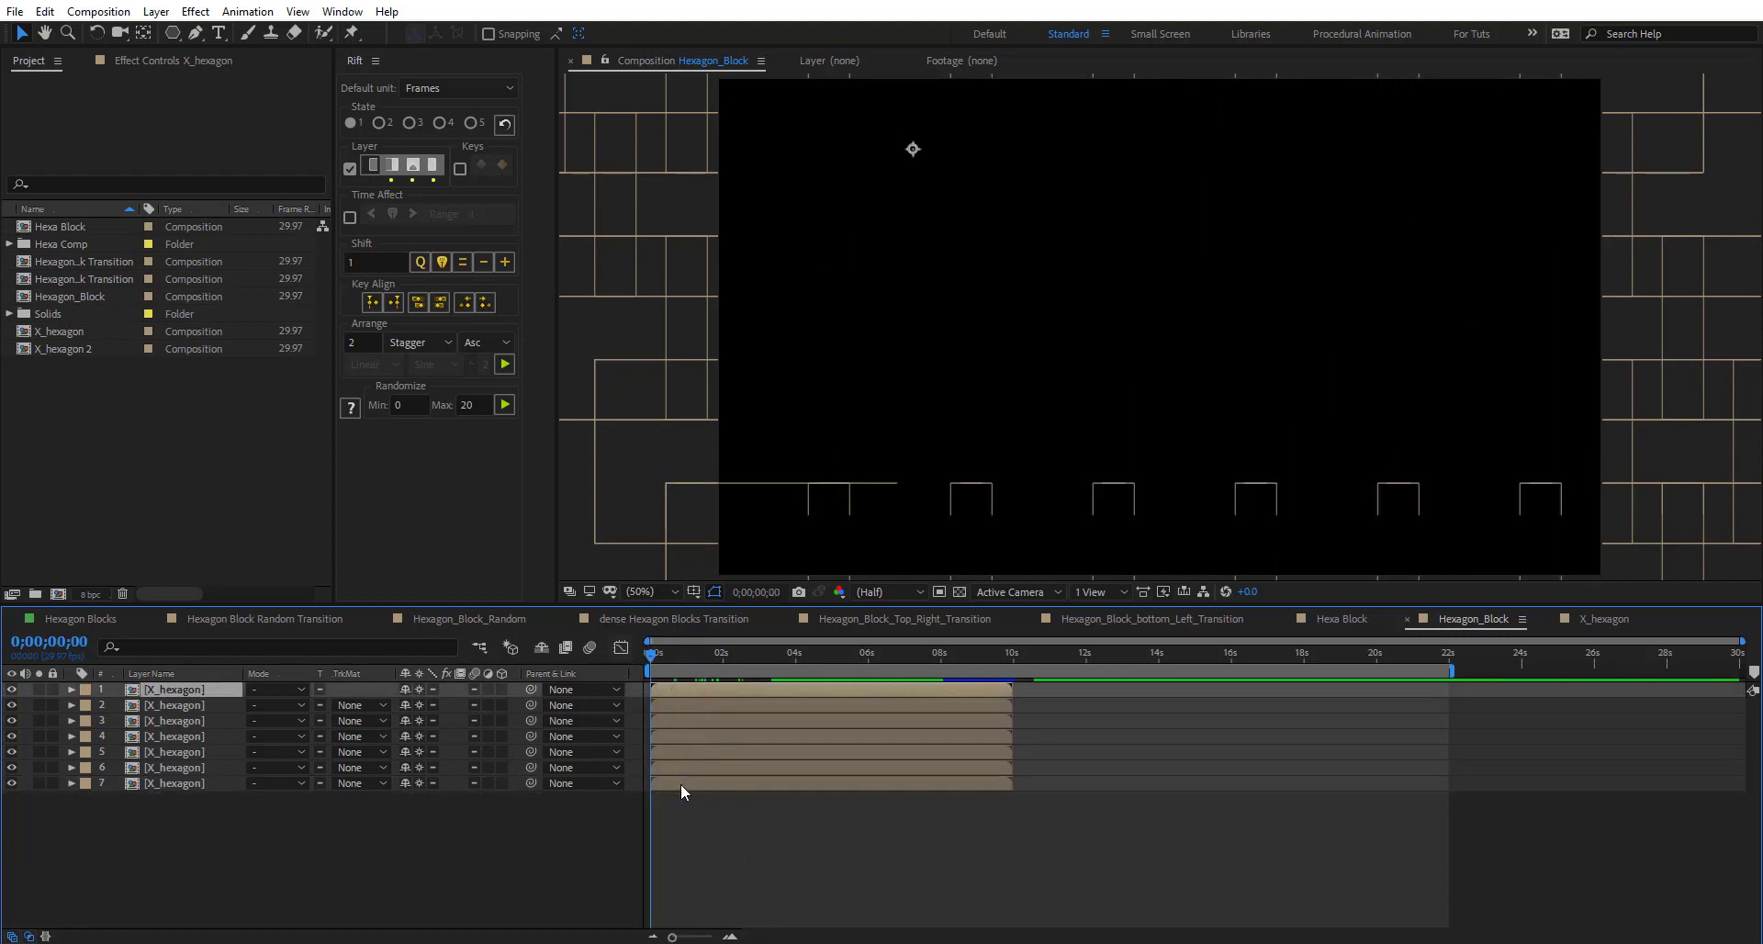
key("ctrl+a")
left_click(702, 851)
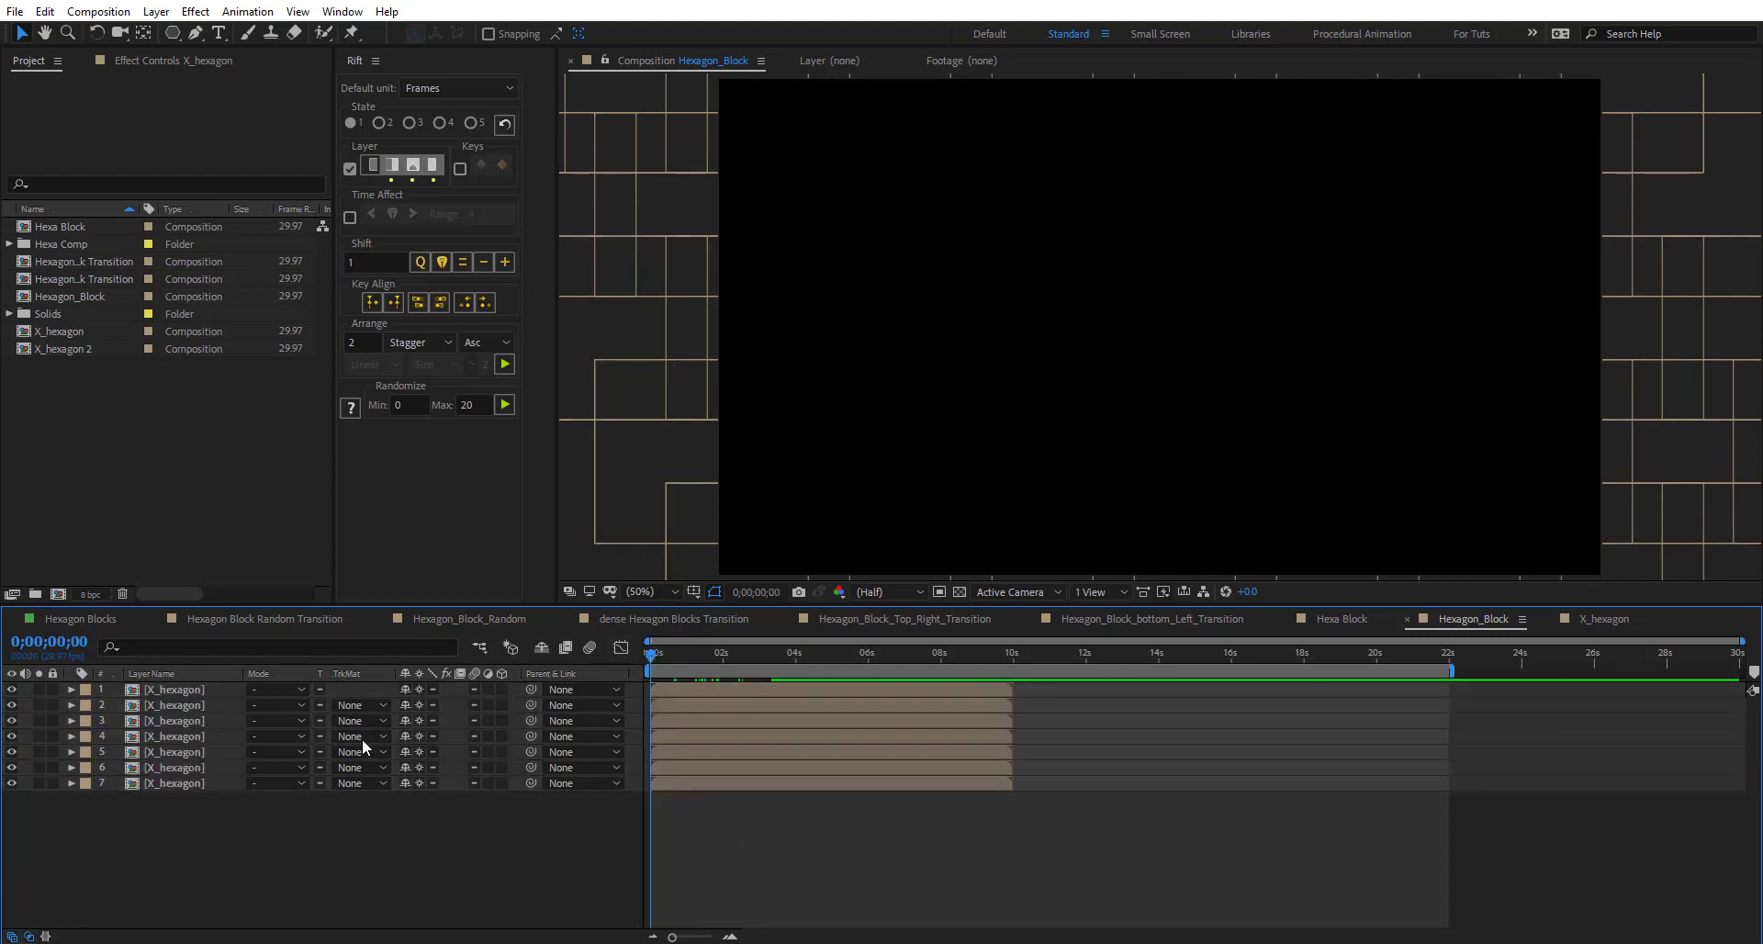
left_click(39, 690)
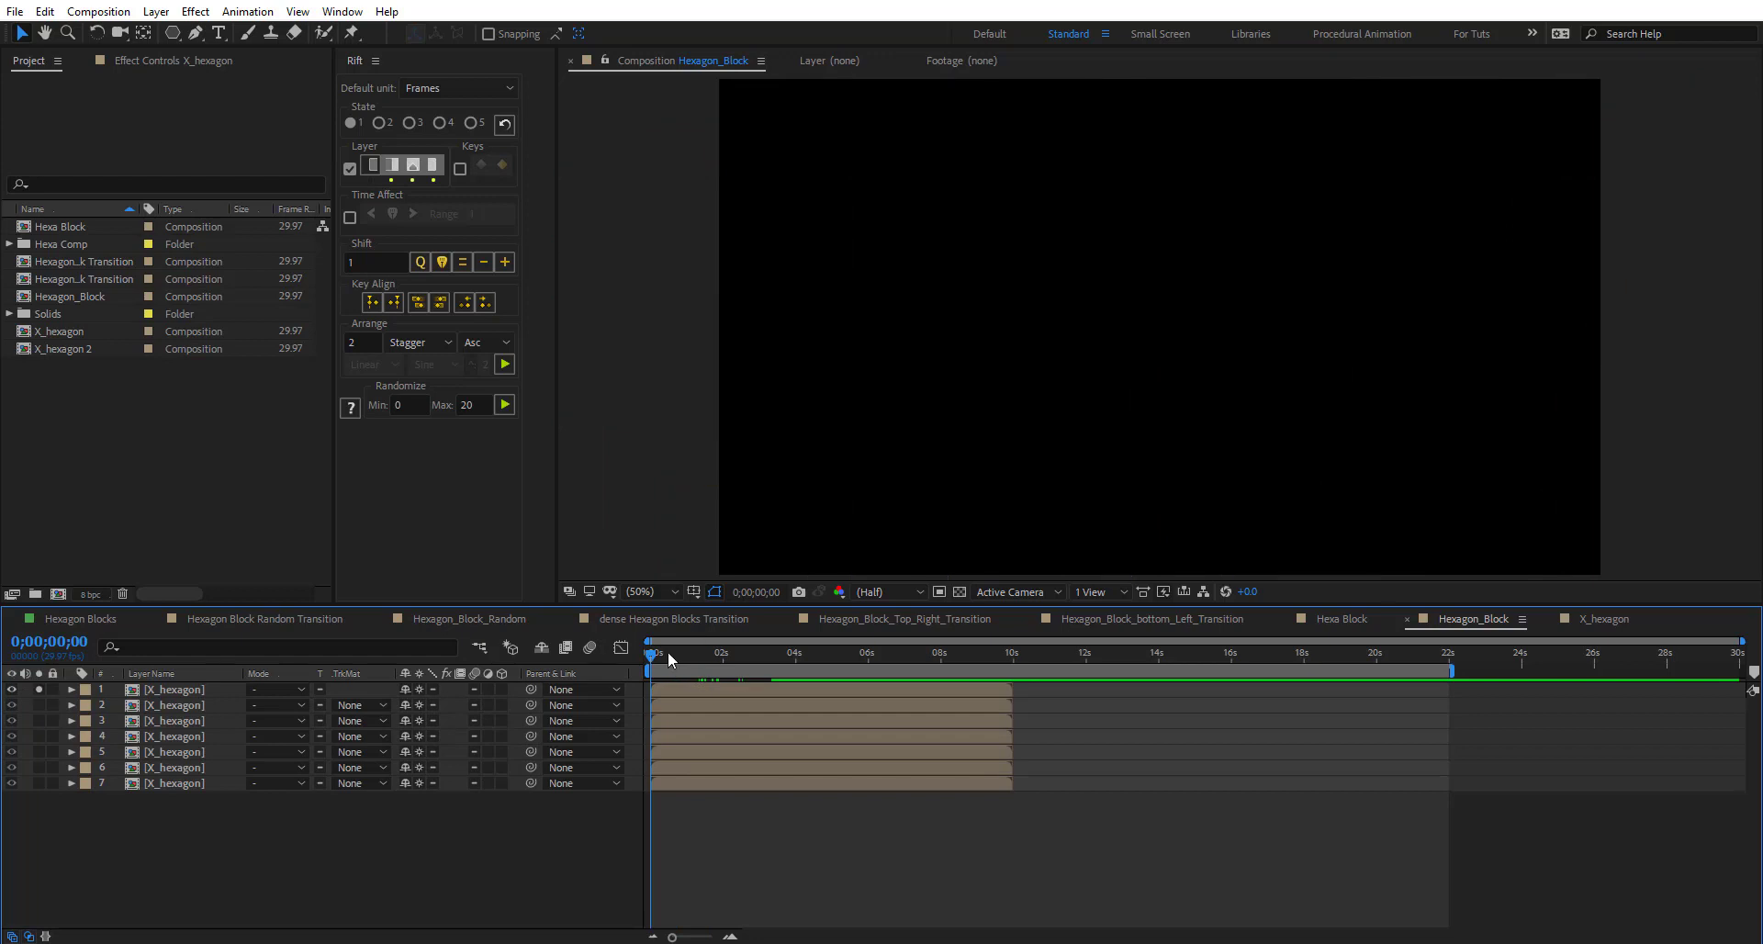
key("space")
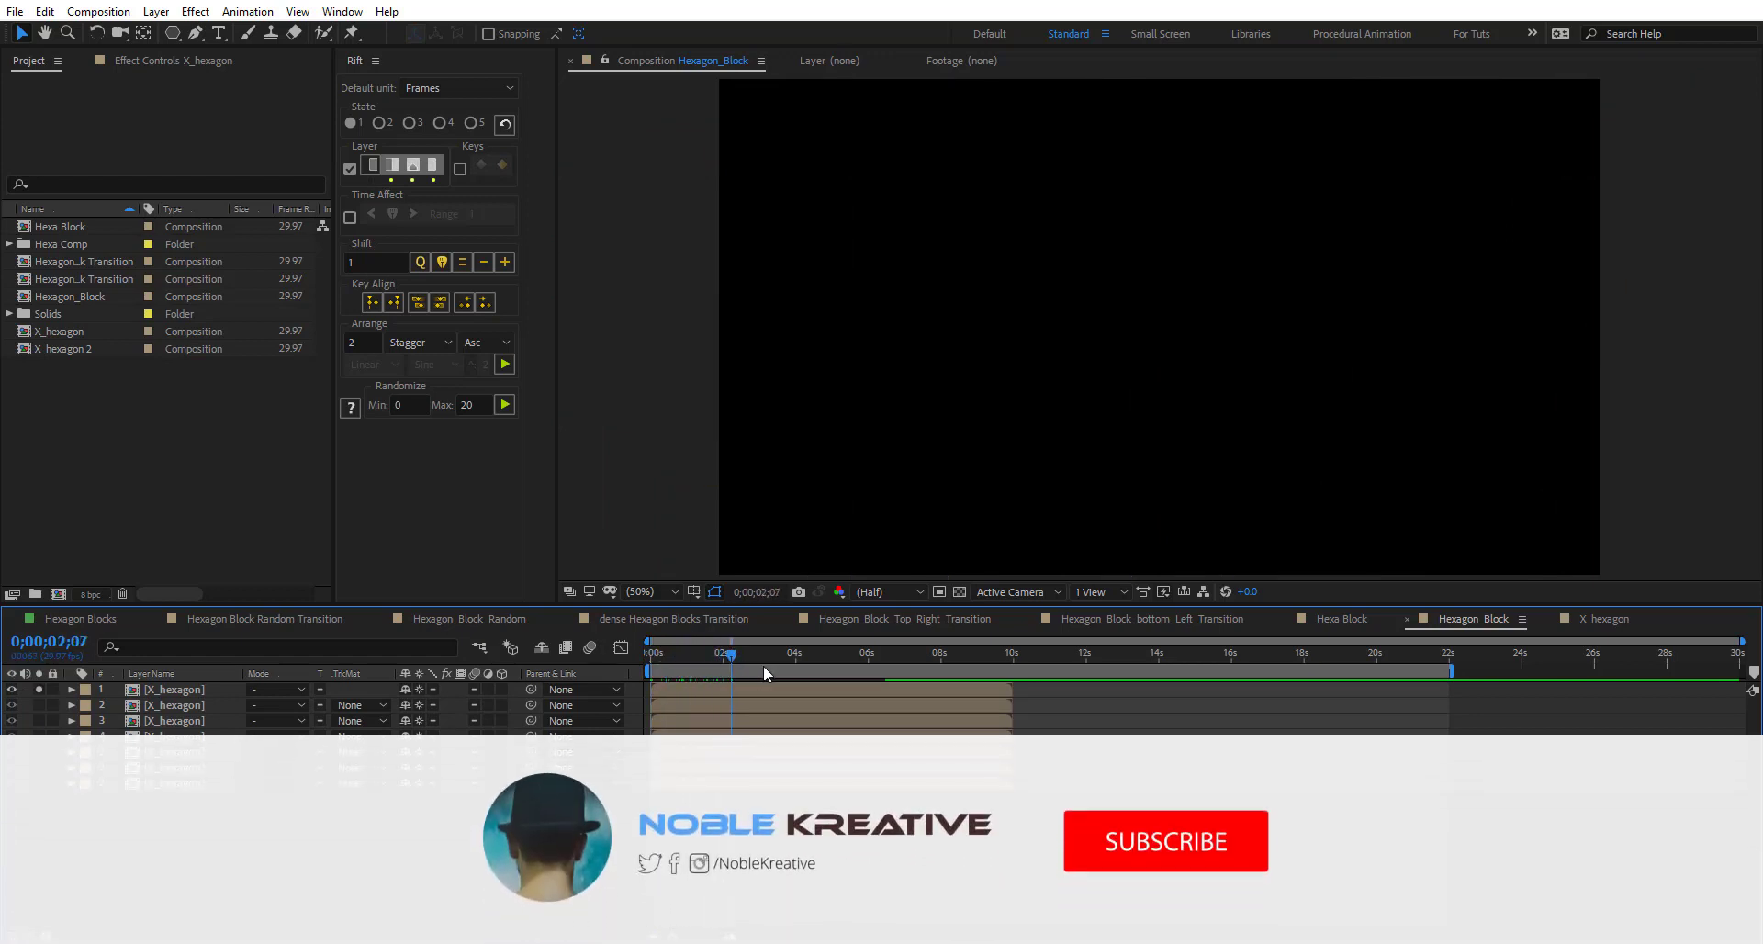
left_click(653, 673)
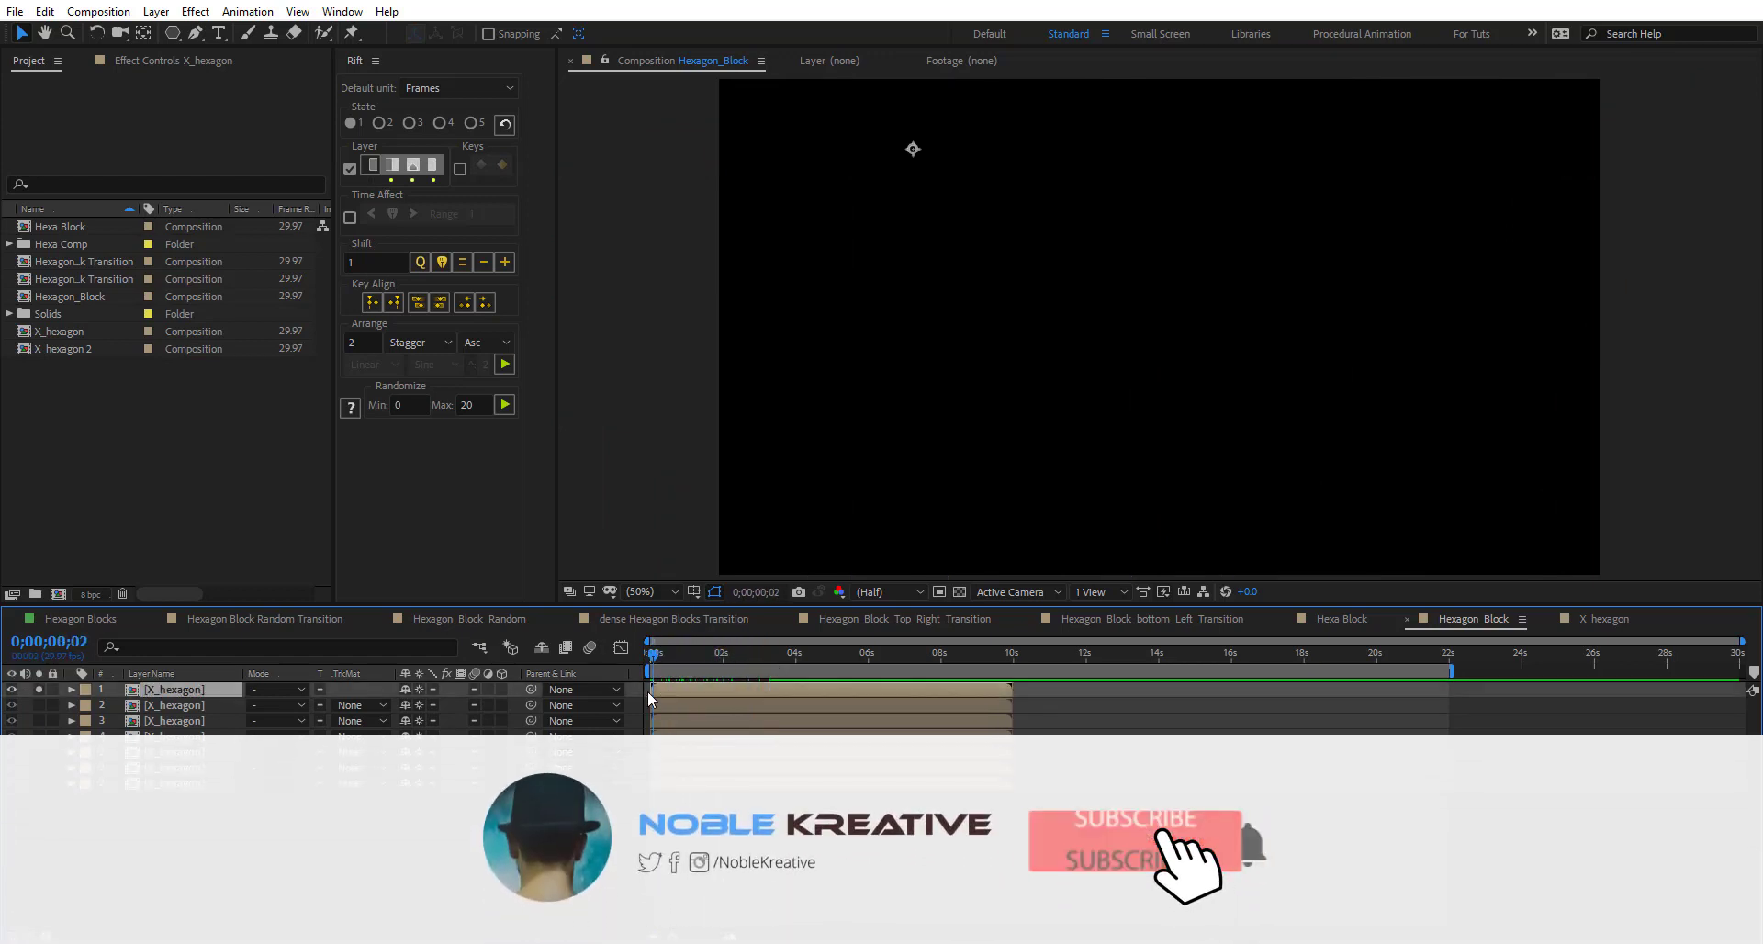
left_click(39, 689)
left_click(38, 736)
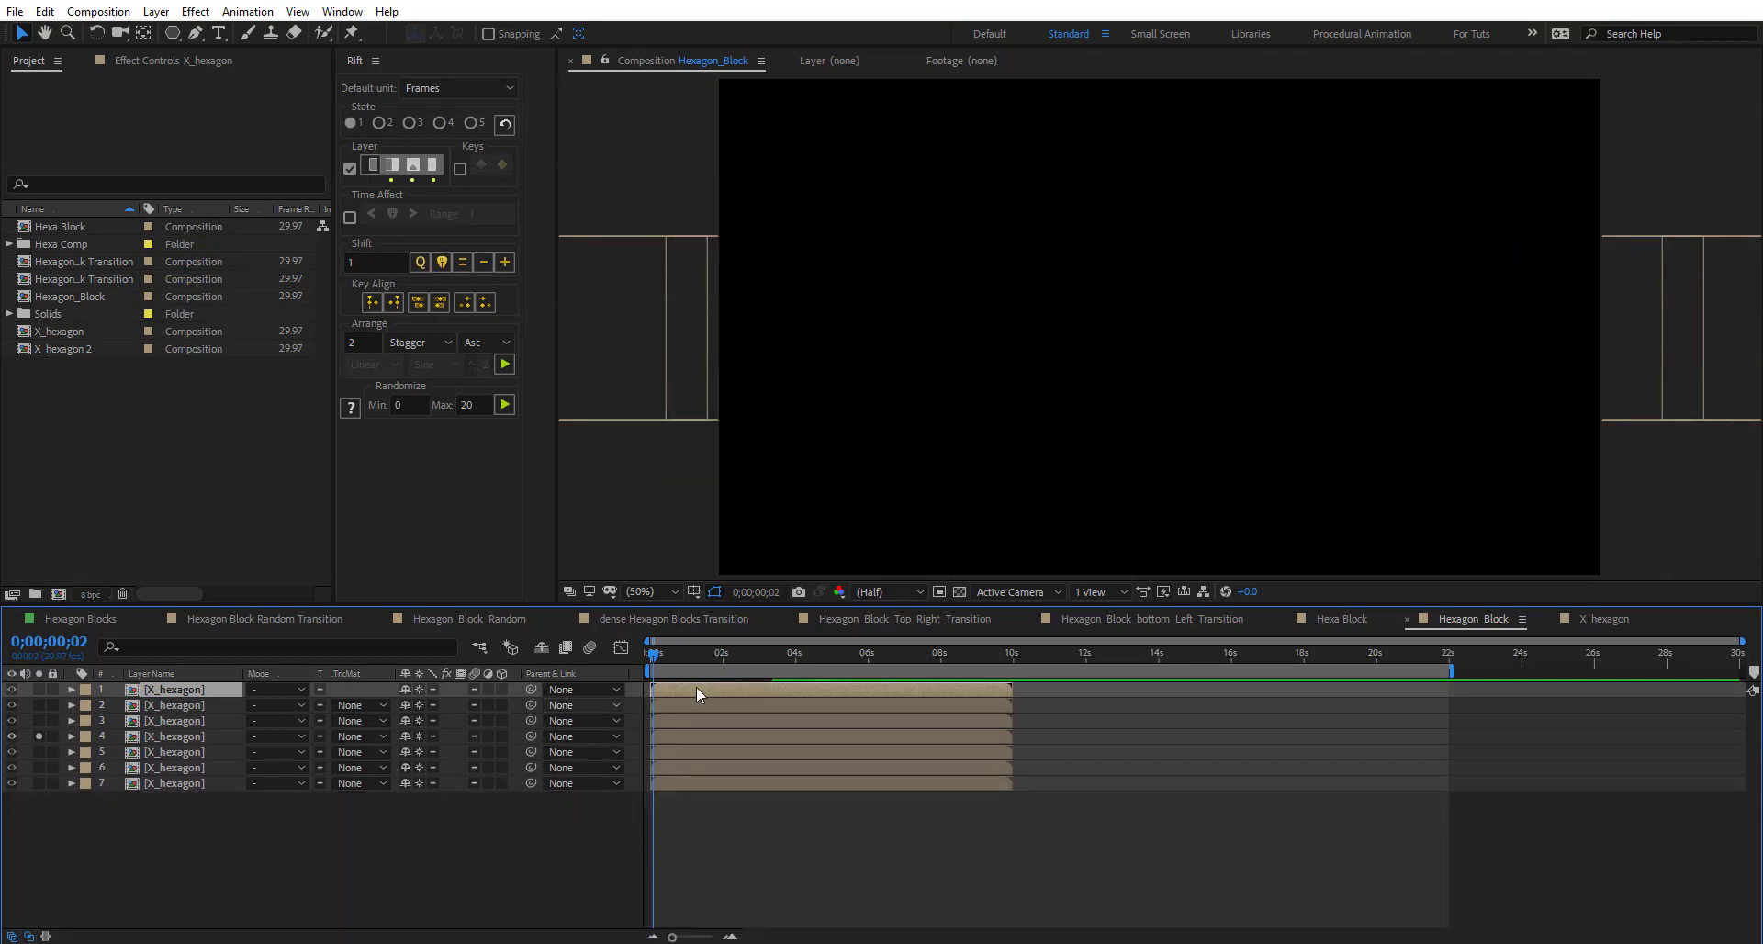
left_click_drag(665, 650, 759, 664)
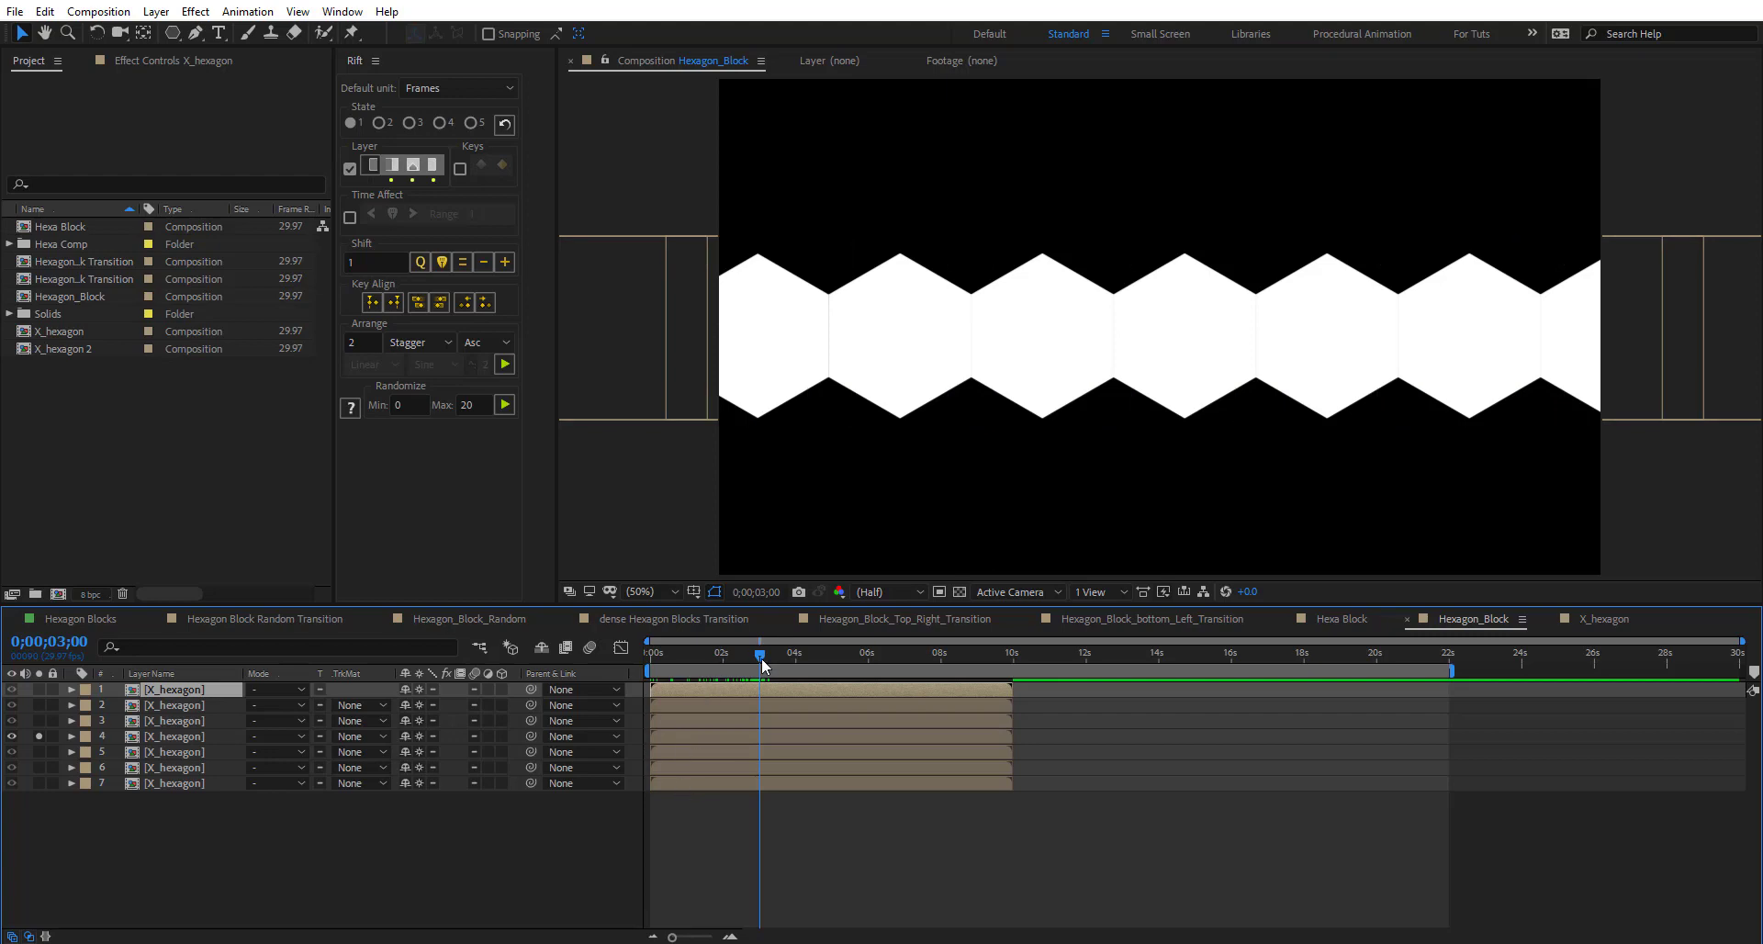
left_click_drag(762, 663, 758, 666)
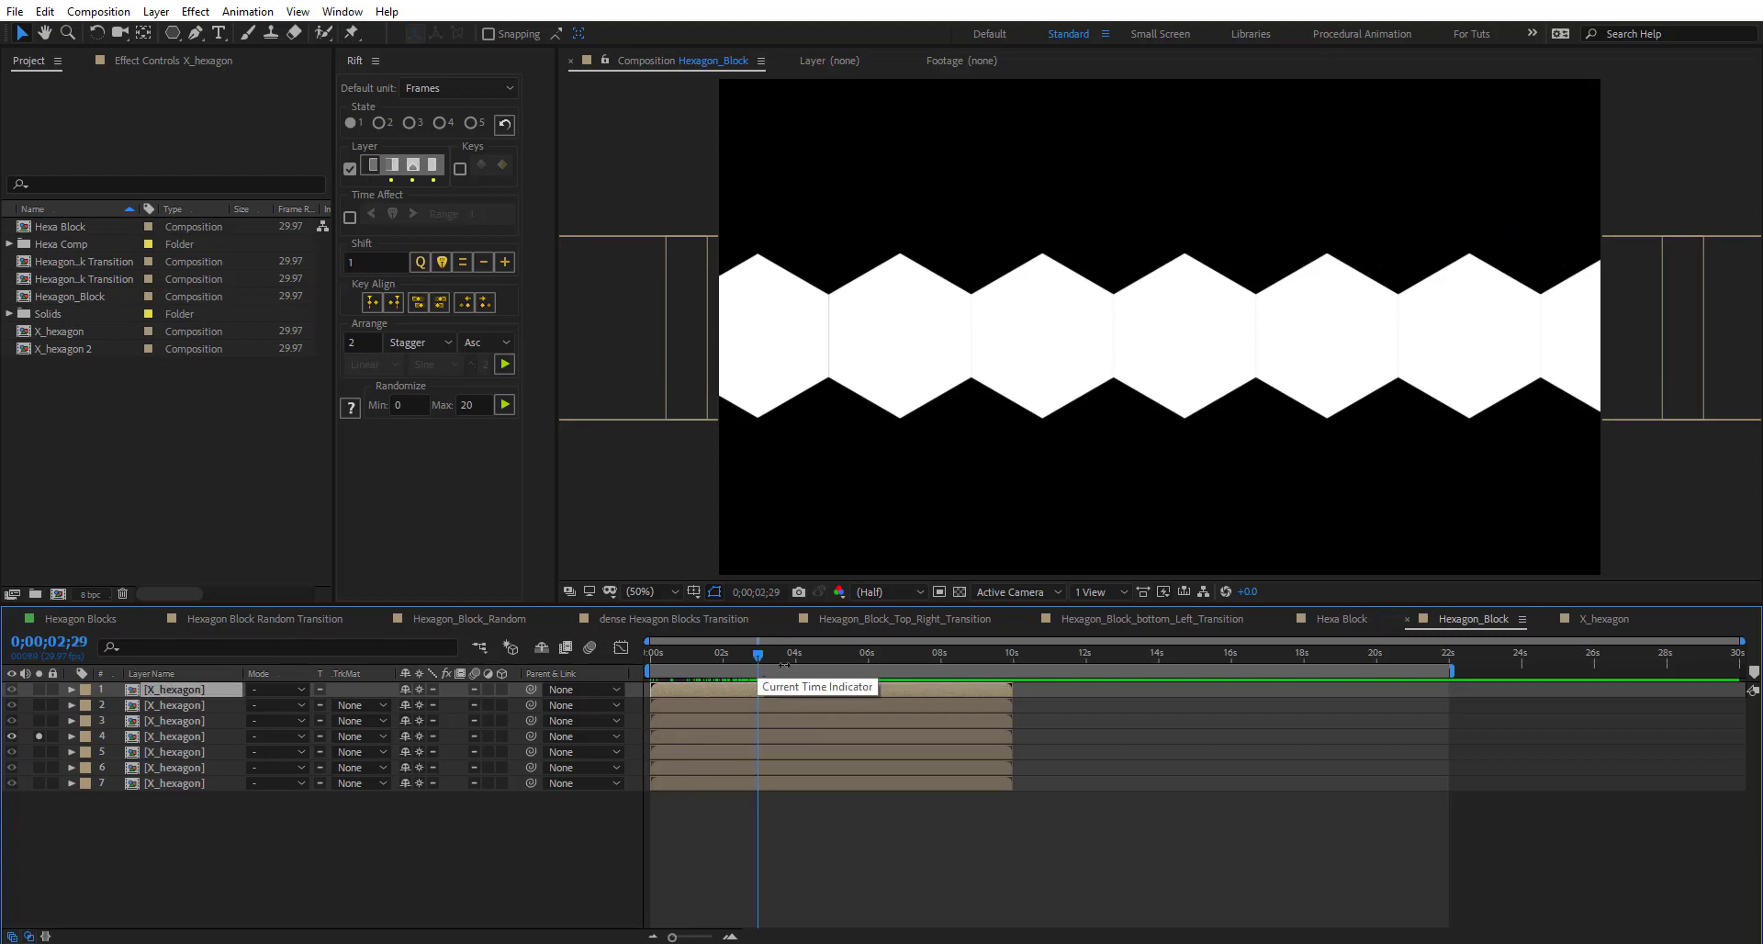
- Stagger all seven X_hexagon layers with Rift Arrange set to 3 Seconds, unsoloing layer 4
key("ctrl+a")
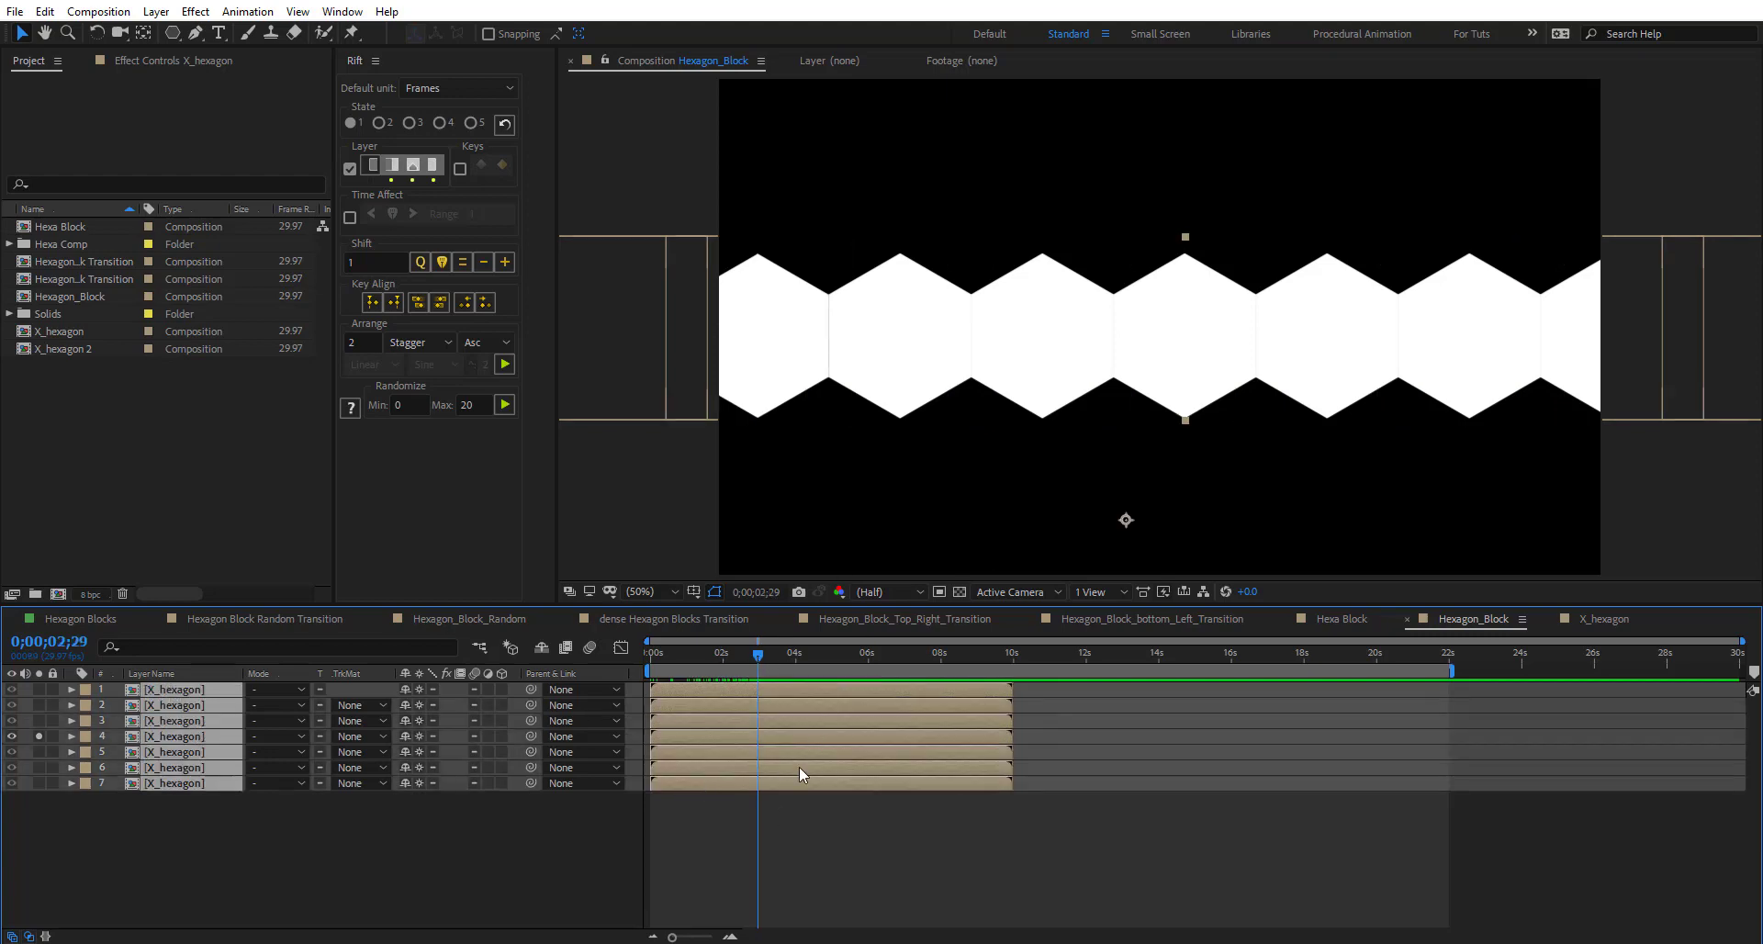
left_click(363, 344)
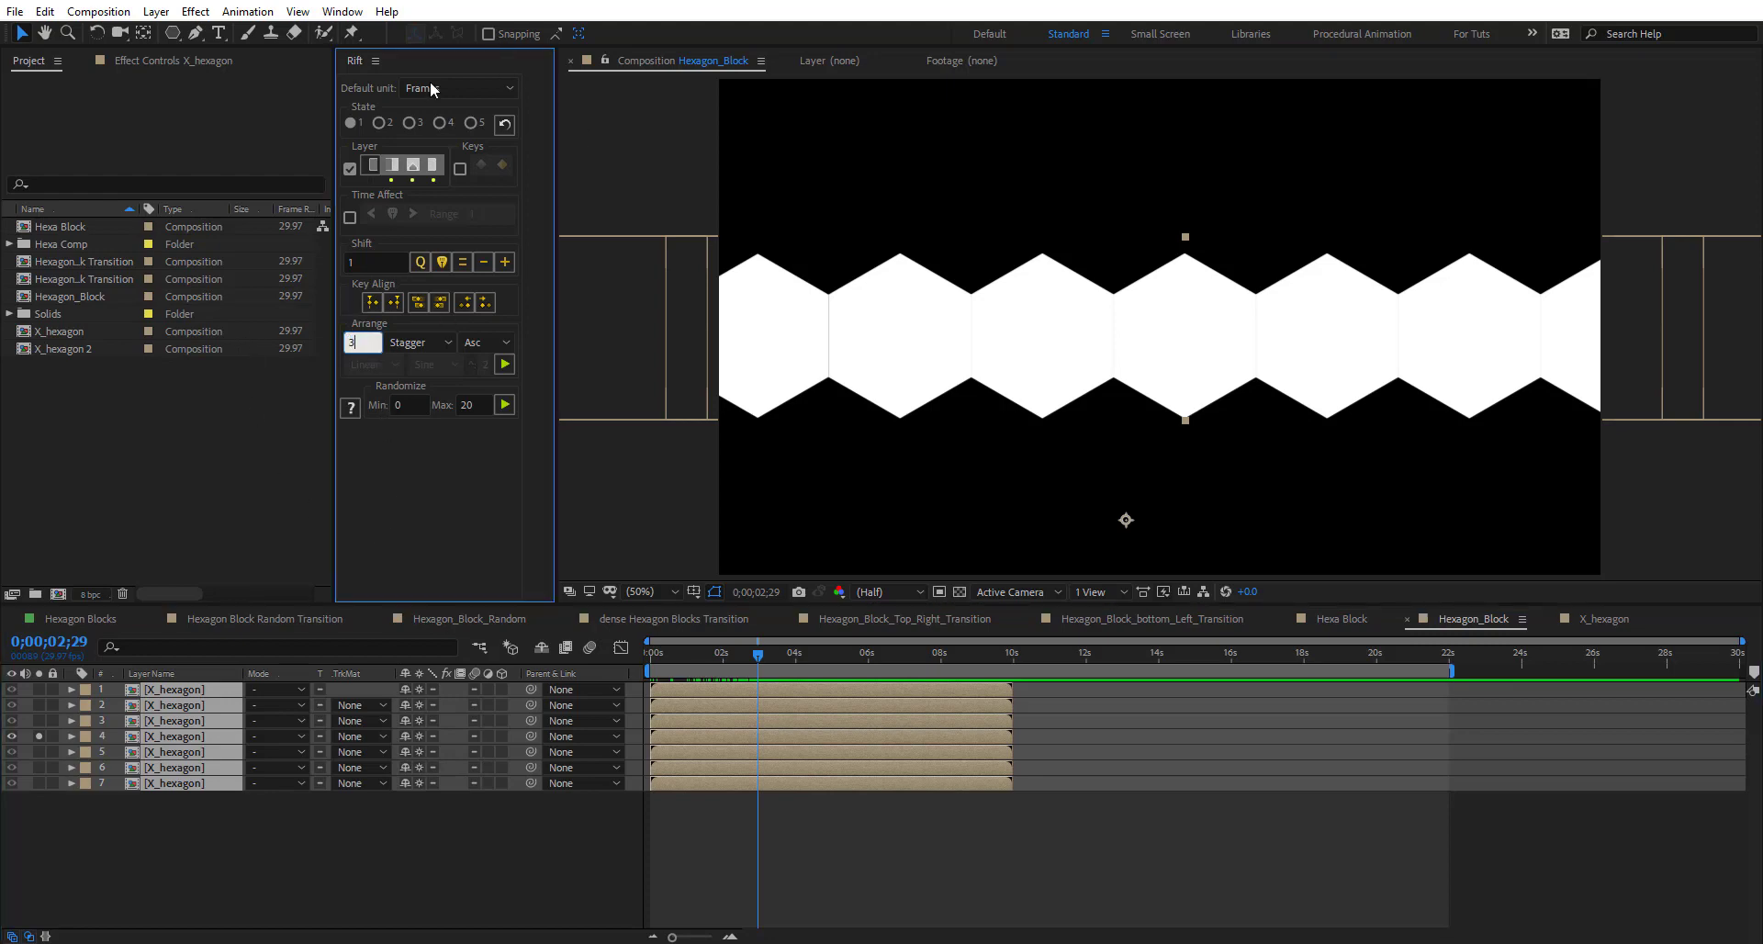
type("3")
left_click(463, 88)
left_click(449, 125)
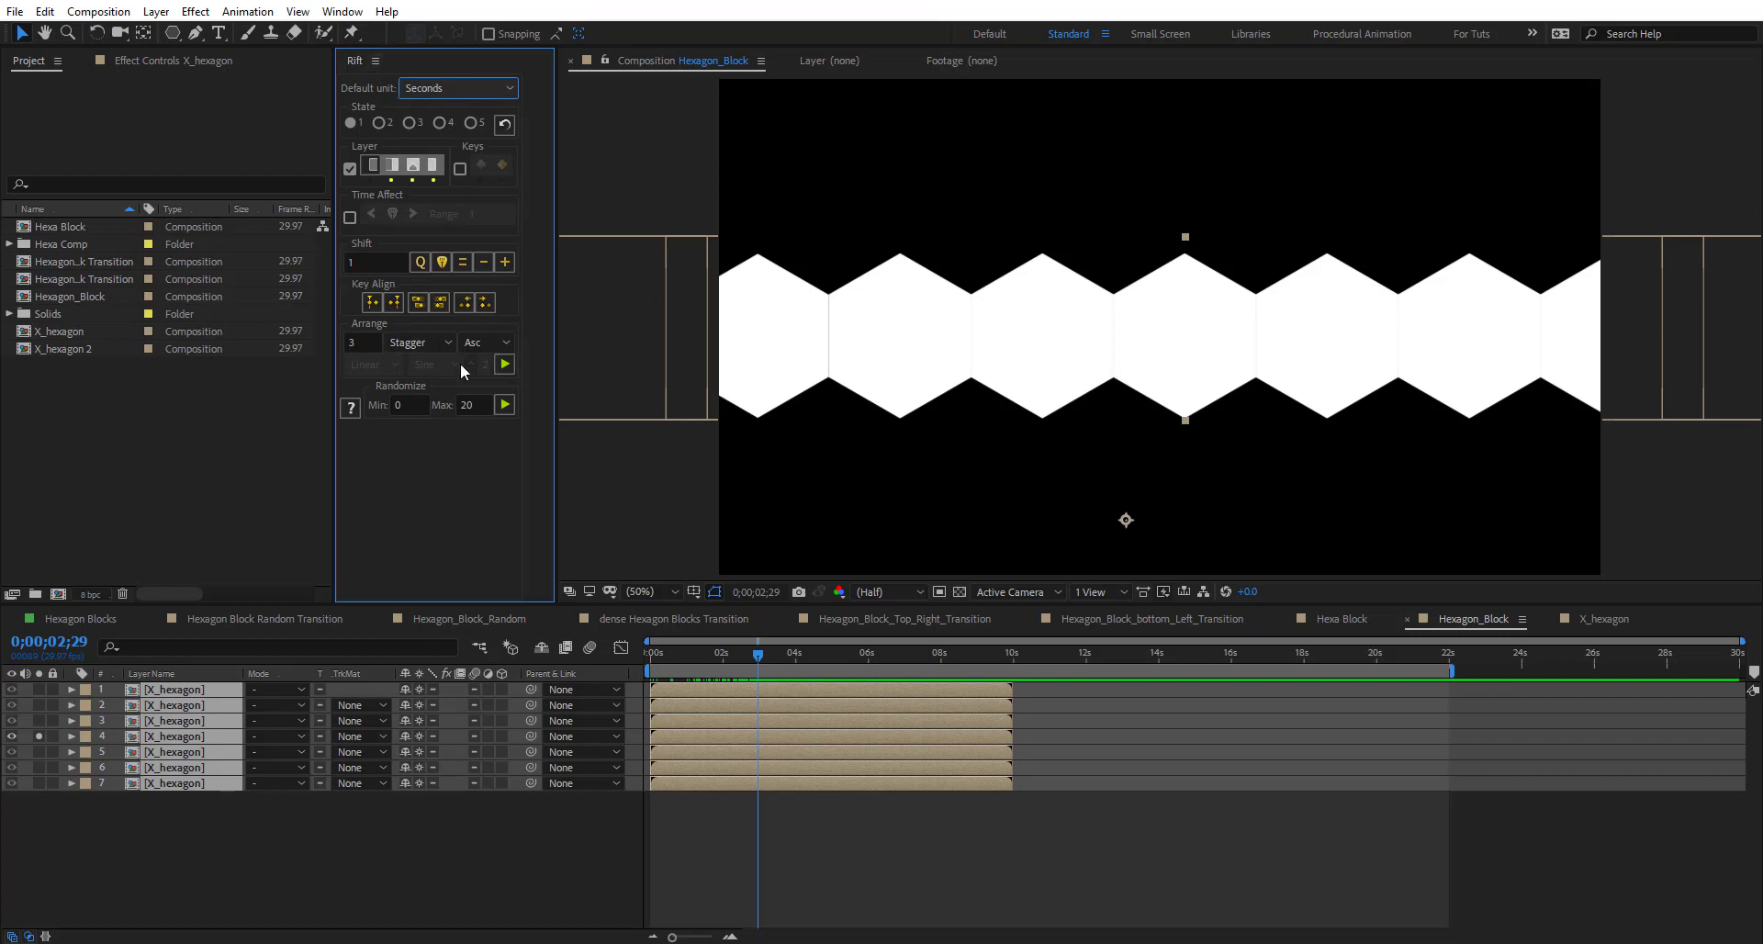
left_click(40, 735)
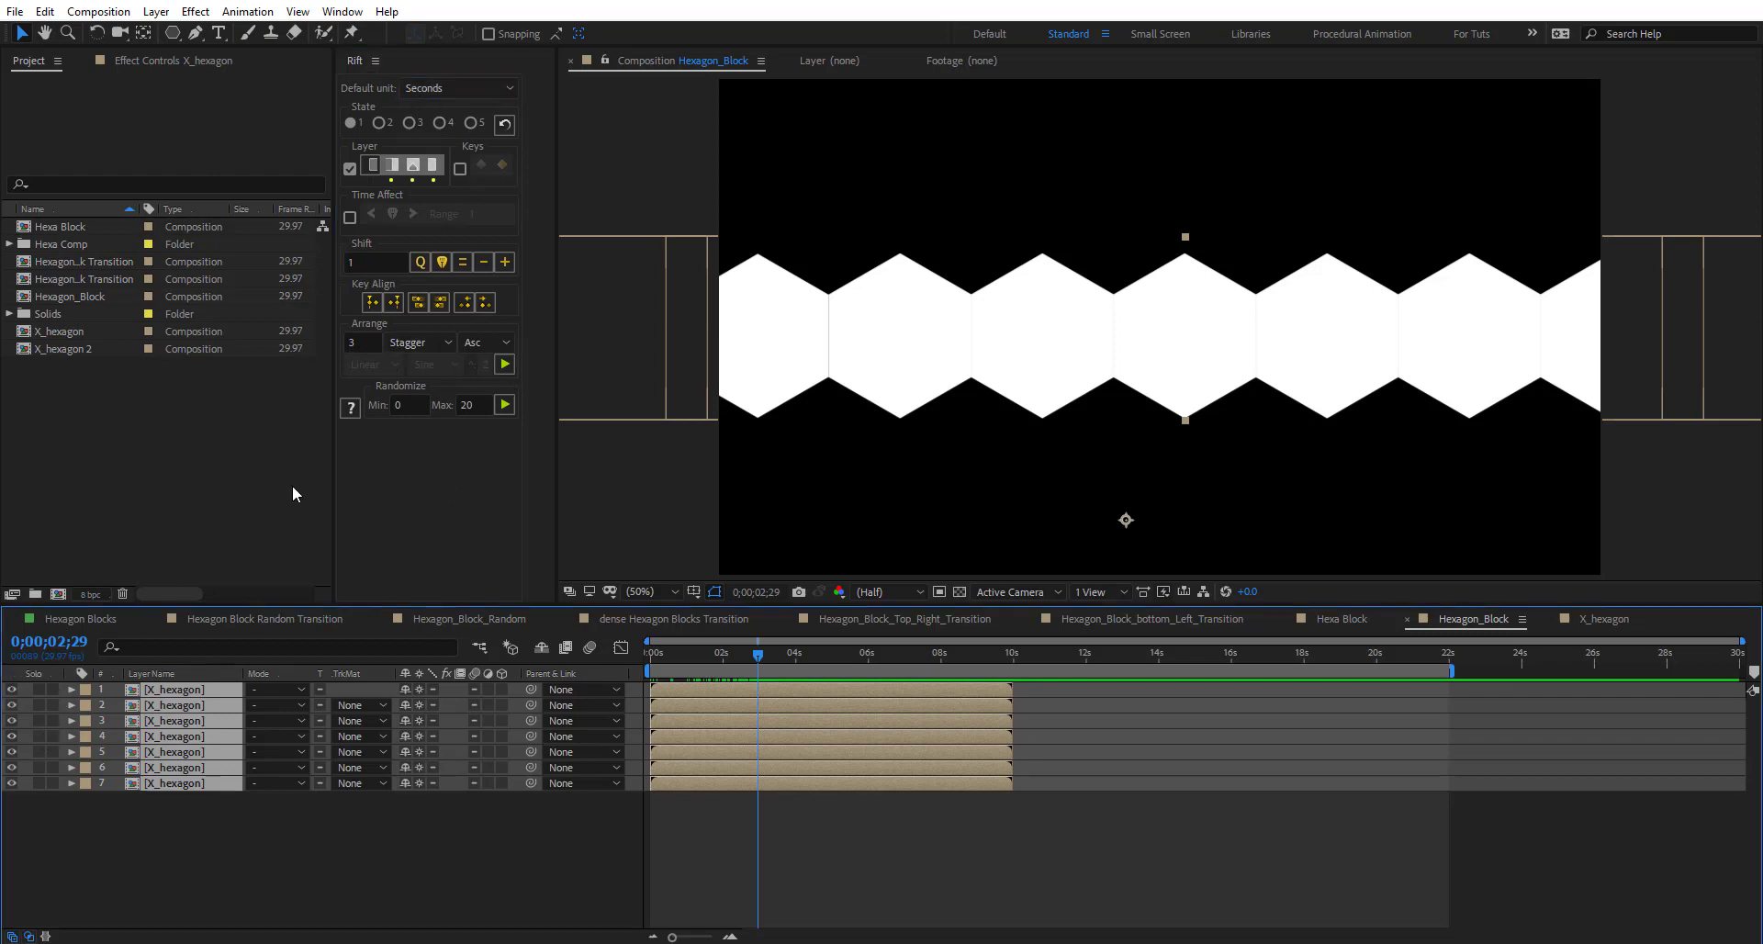
left_click(363, 342)
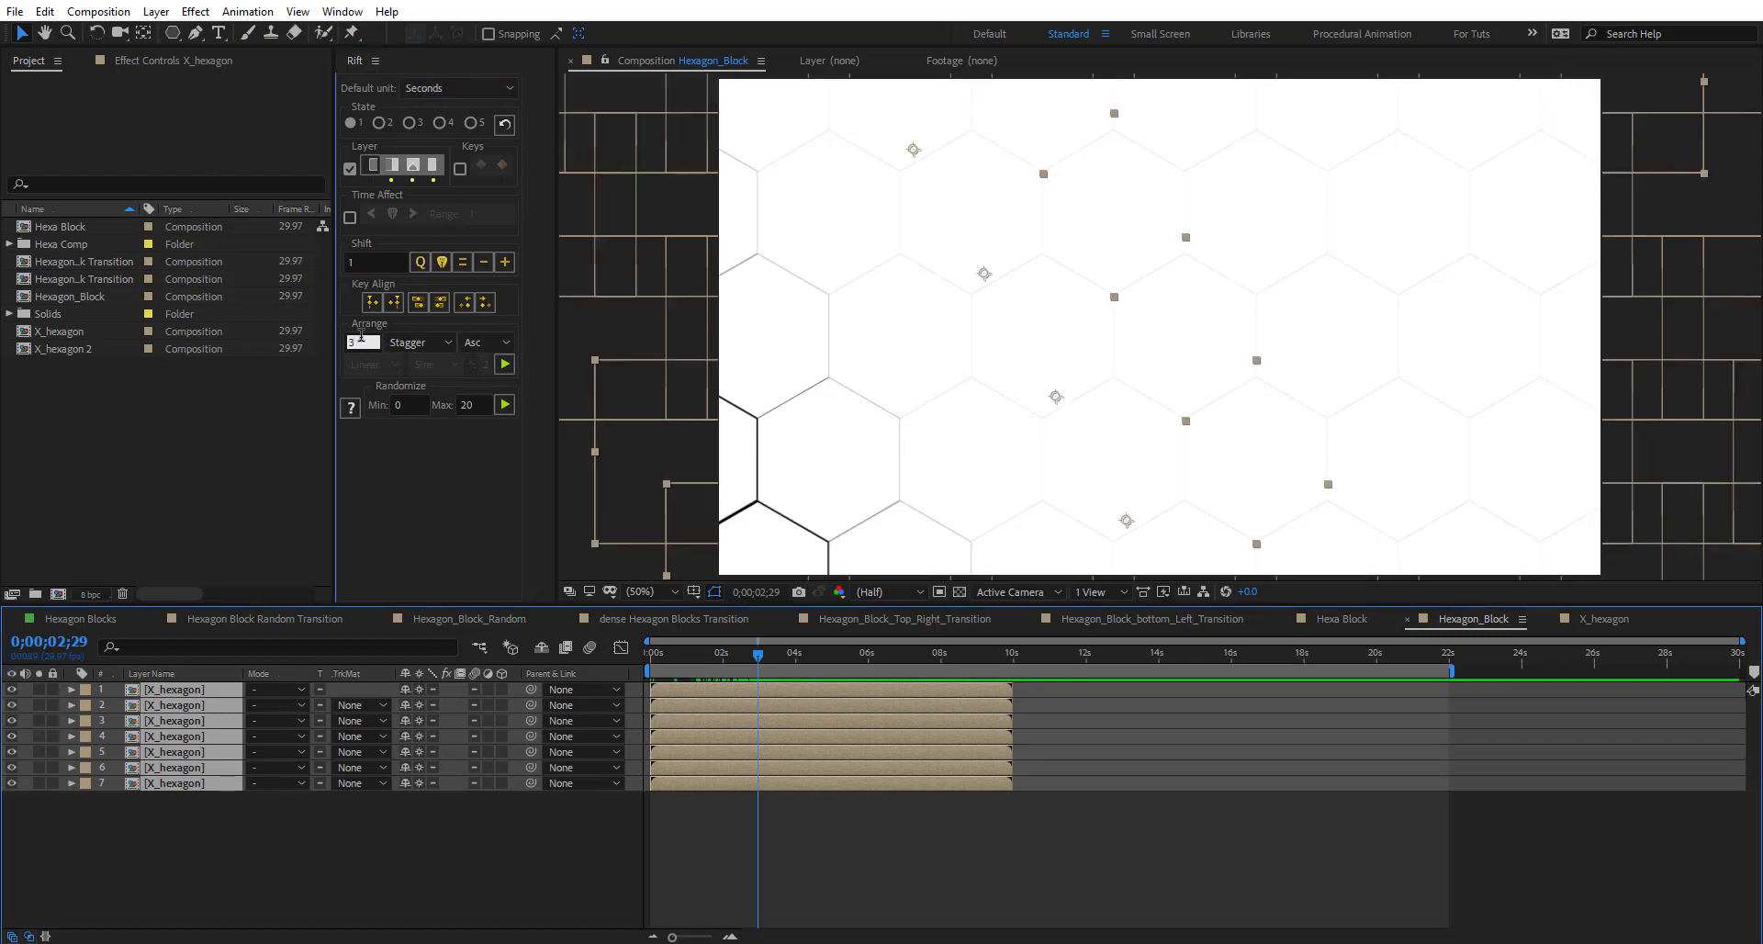
left_click(504, 363)
left_click_drag(749, 659, 674, 656)
key("Home")
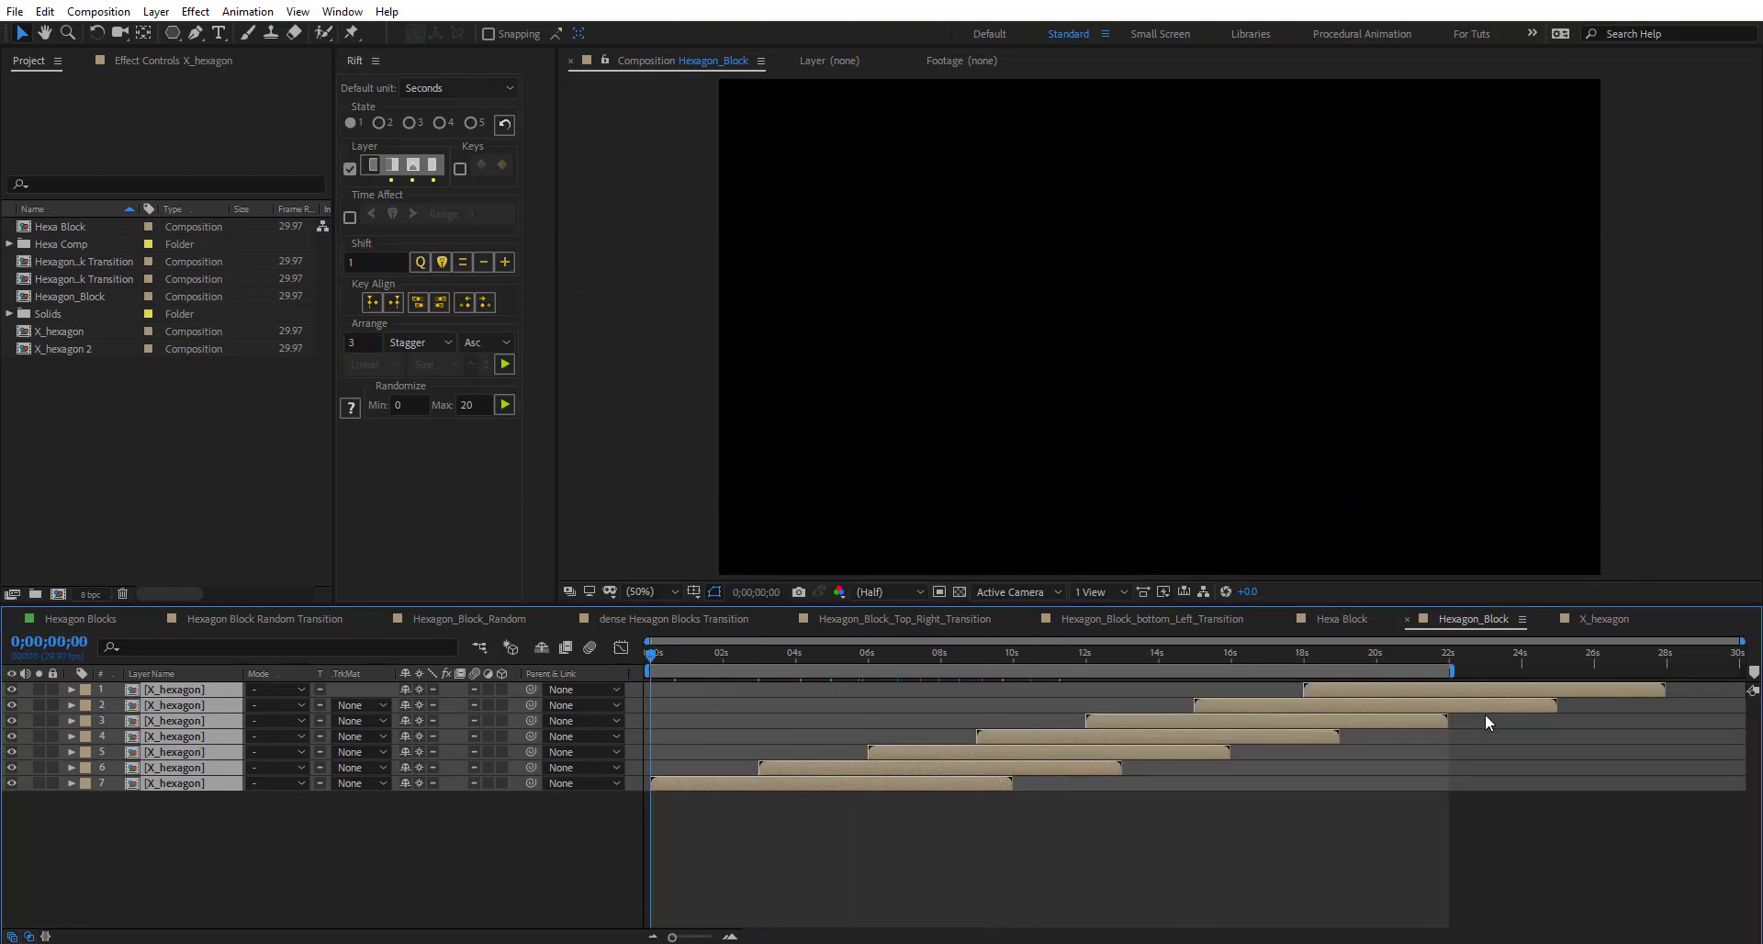
- Extend the work area end to about 28 seconds, check frame 9;16, and select the bottom X_hexagon layer
left_click_drag(1444, 665, 1665, 668)
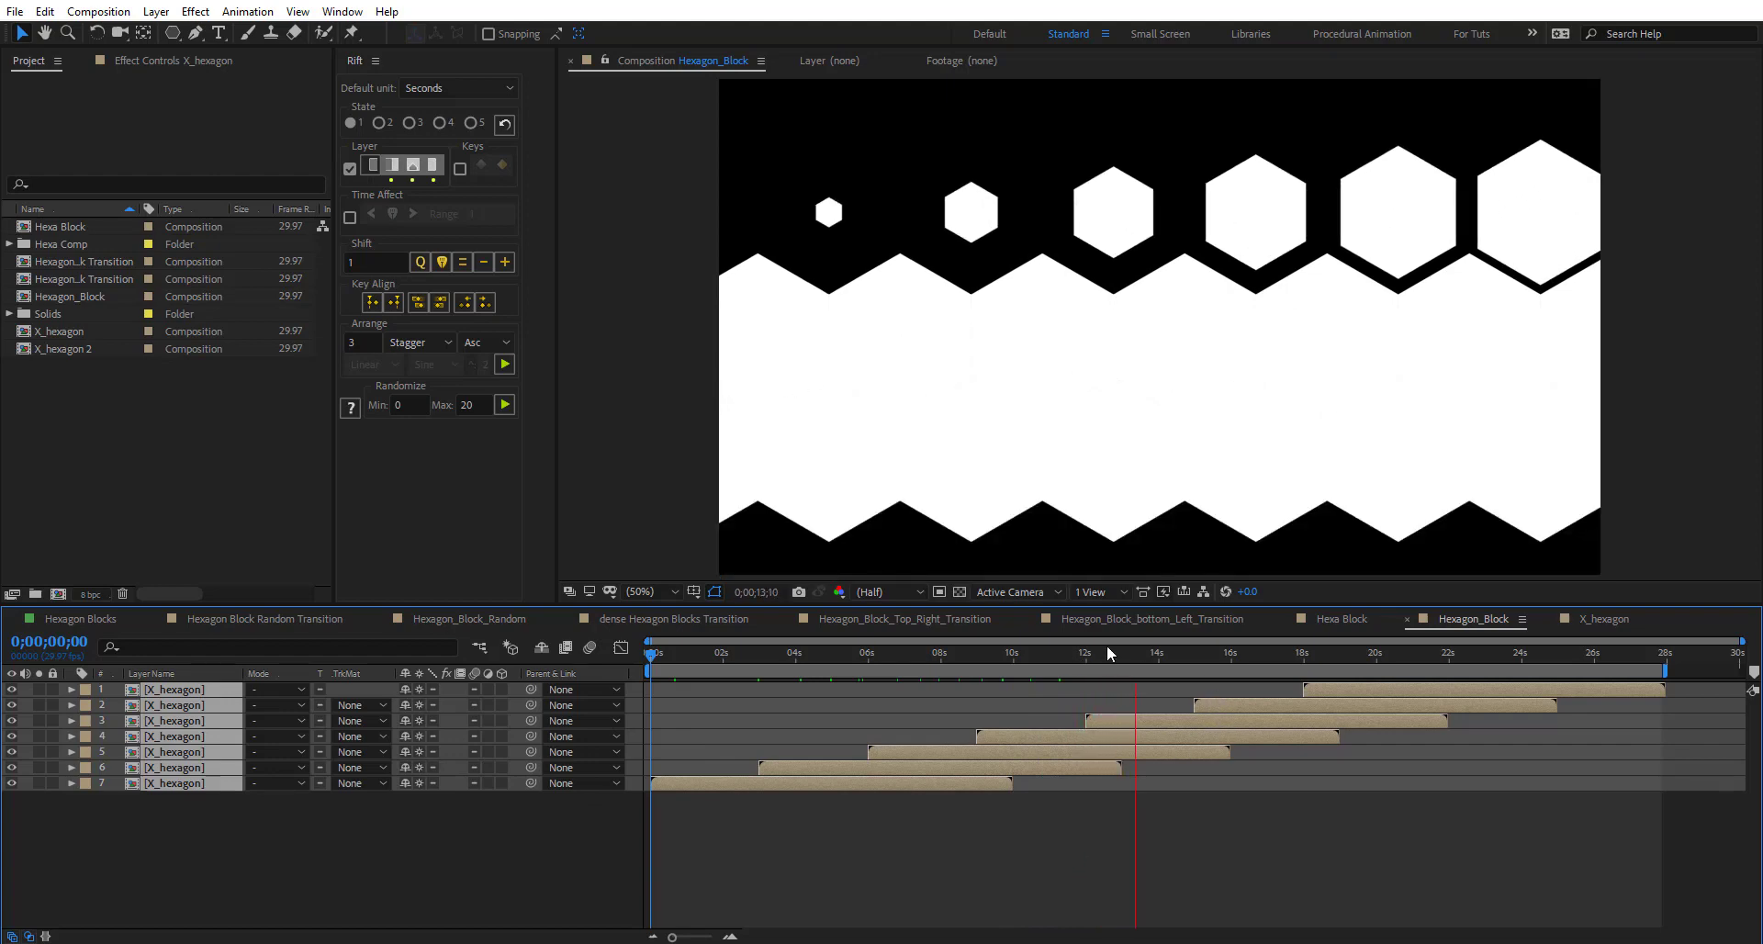
left_click_drag(1105, 654, 996, 653)
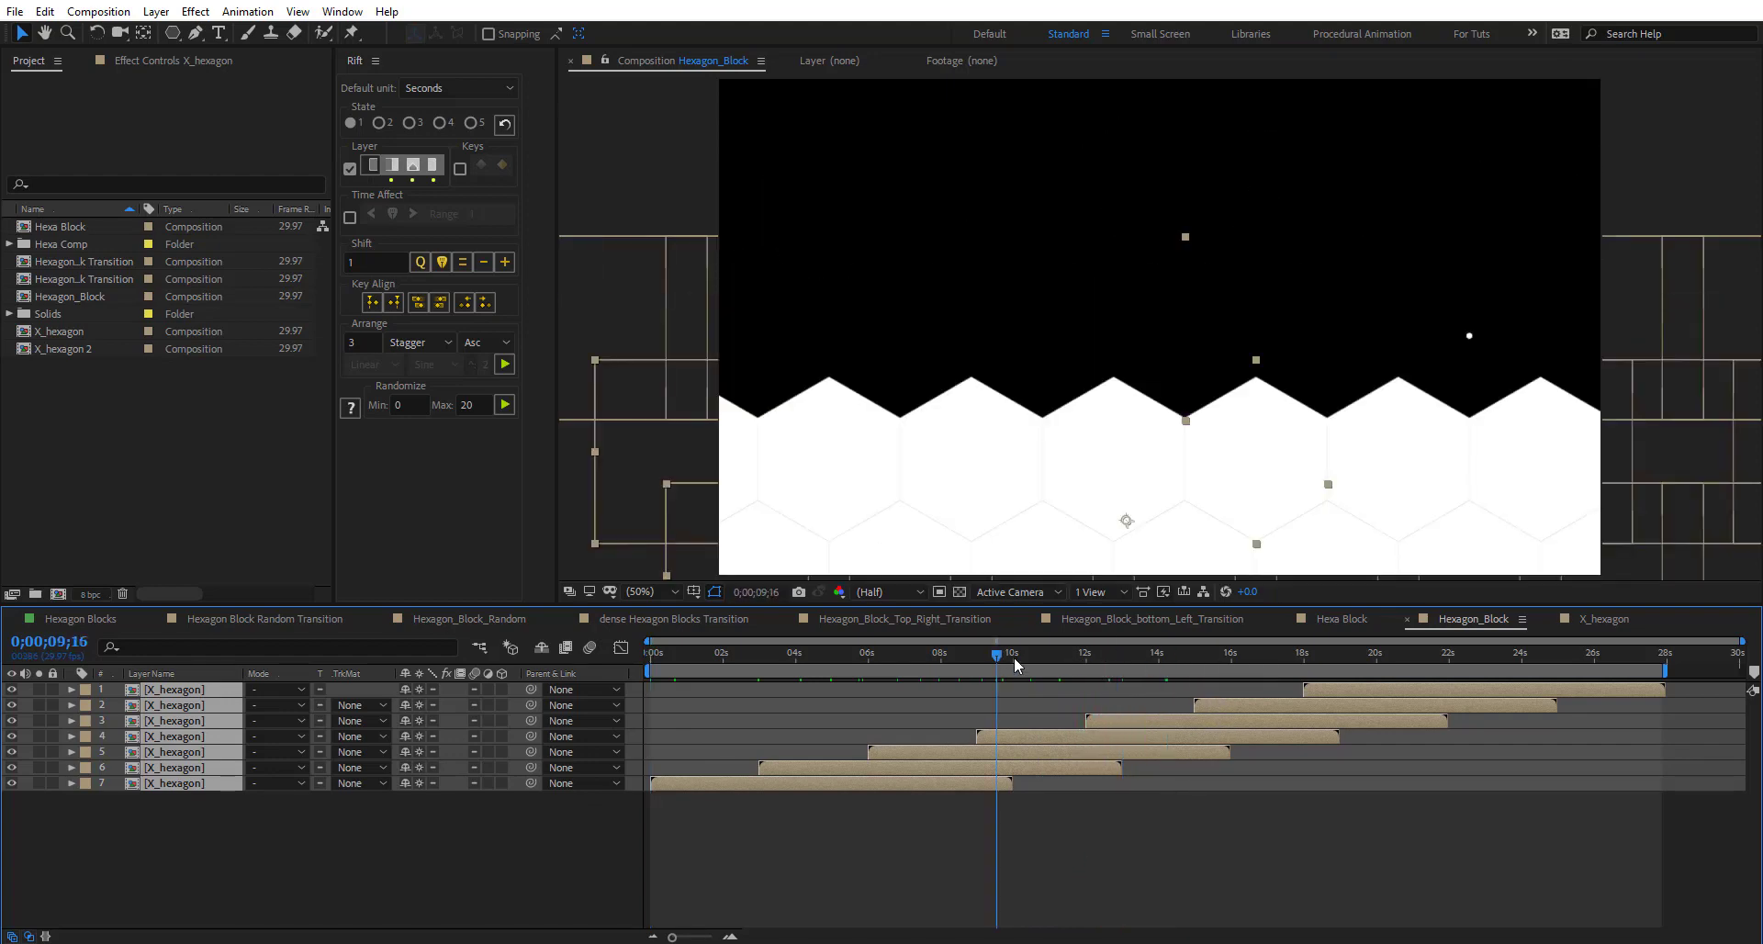
left_click(900, 839)
- Open the X_hexagon precomp and set its duration to 20 seconds
double_click(896, 784)
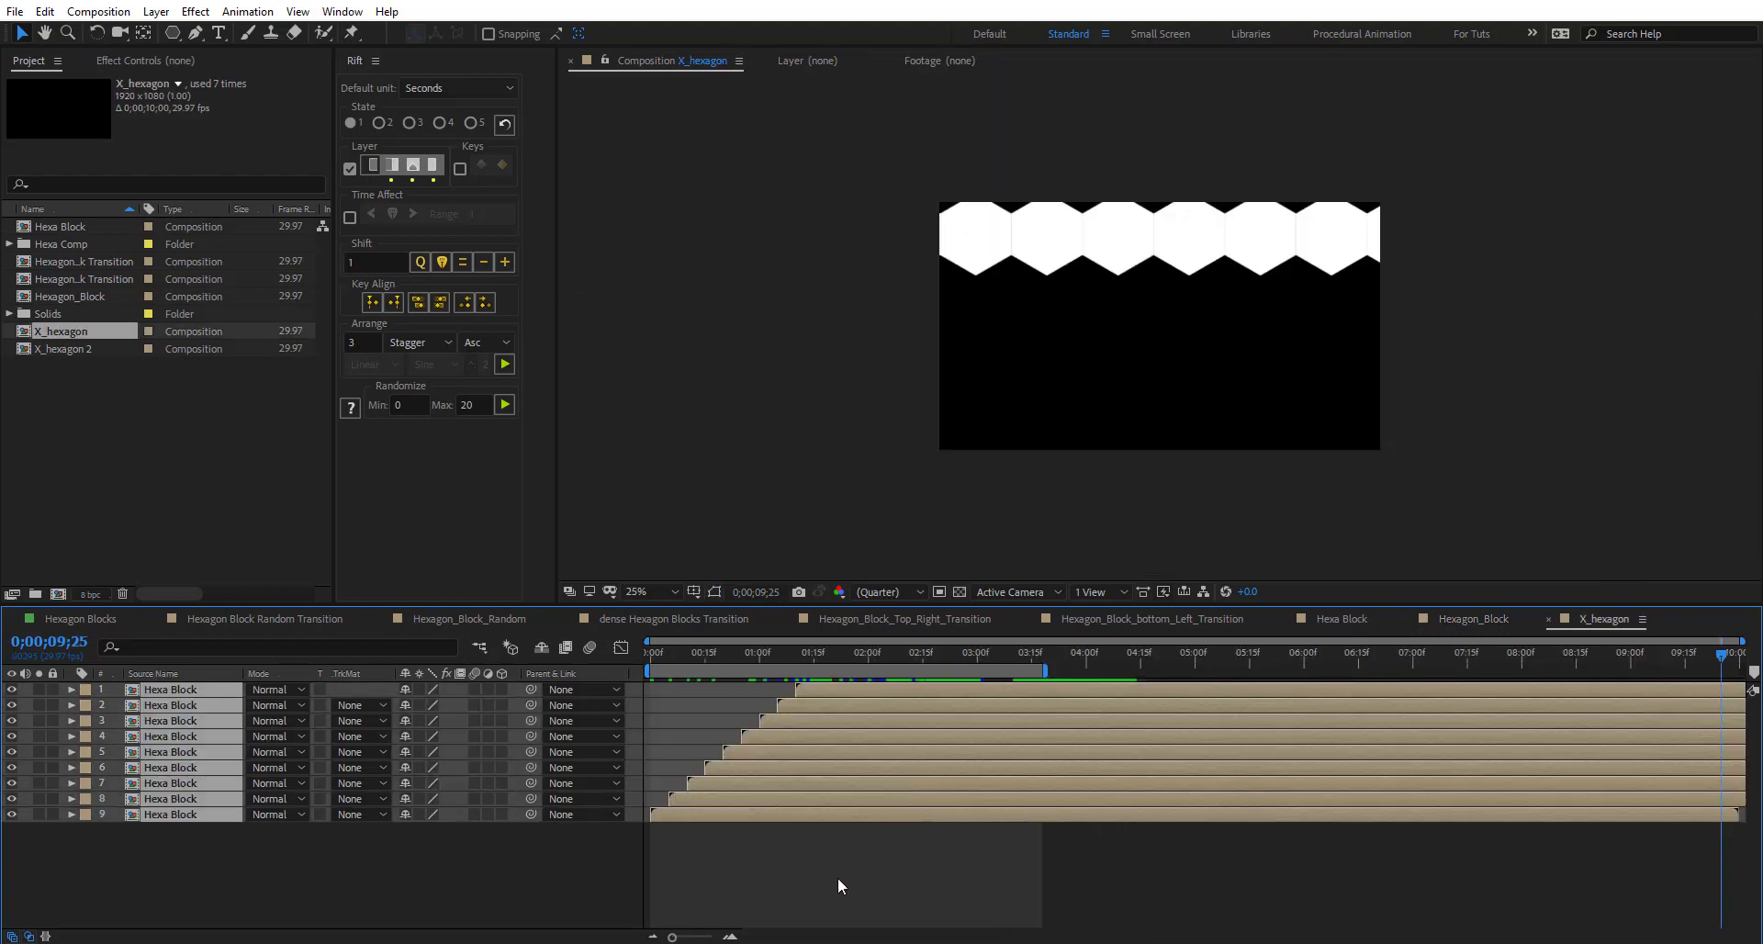
left_click(992, 835)
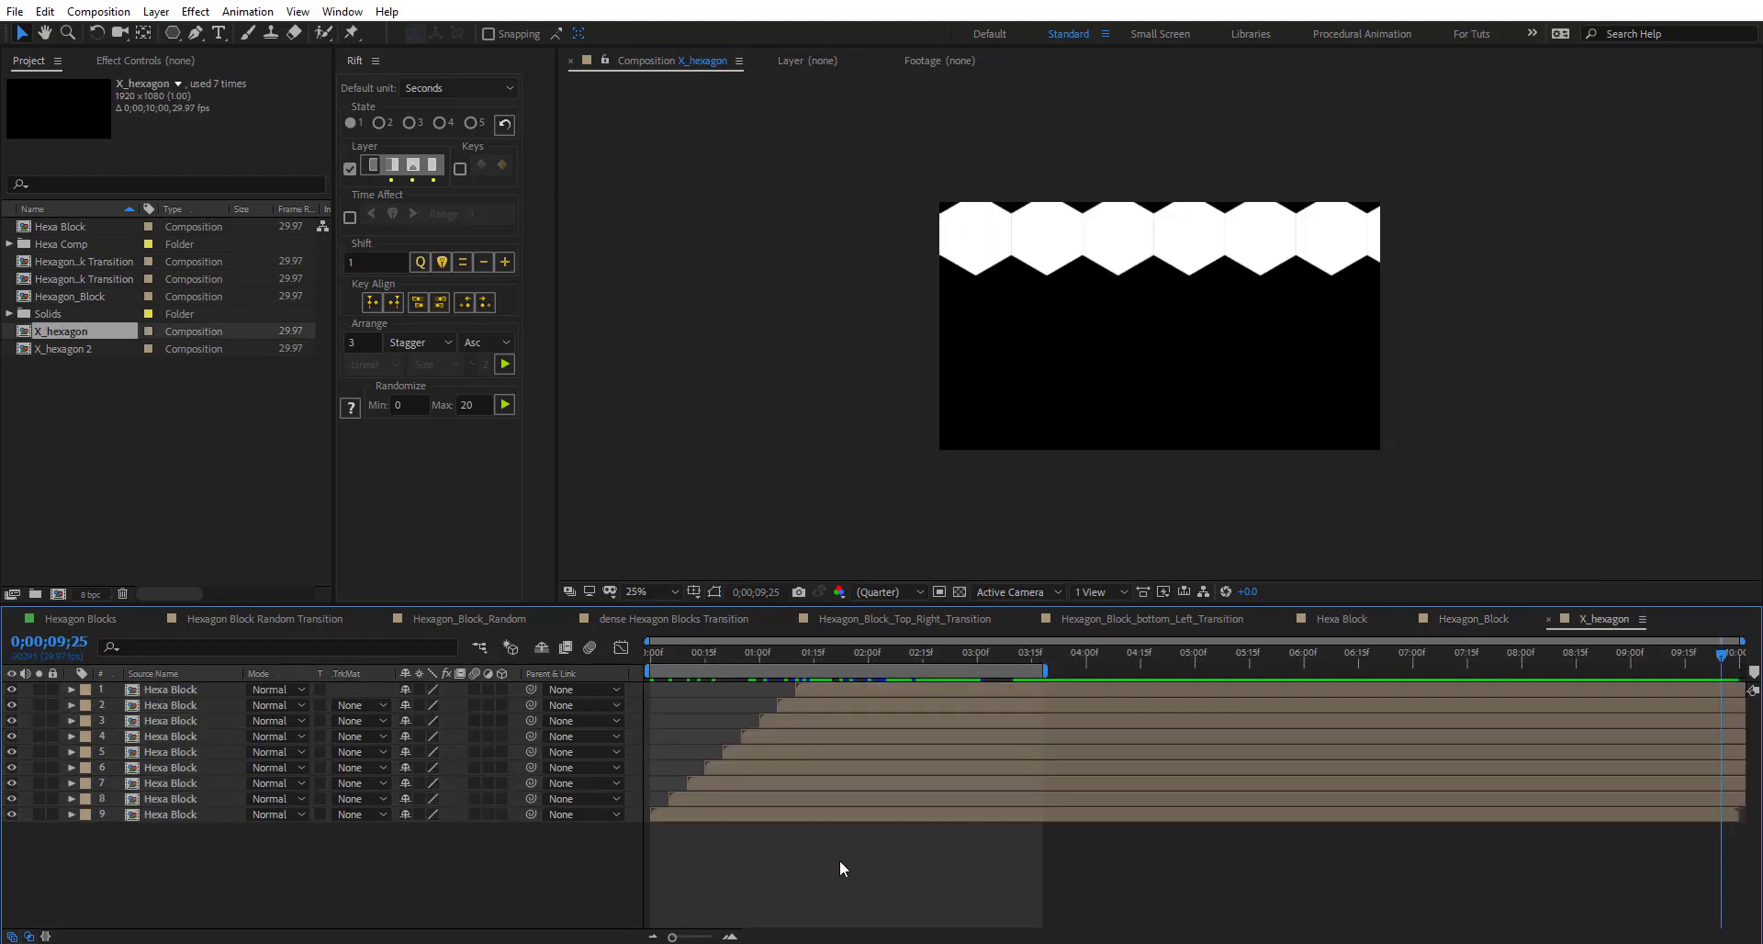
key("ctrl+k")
left_click(763, 624)
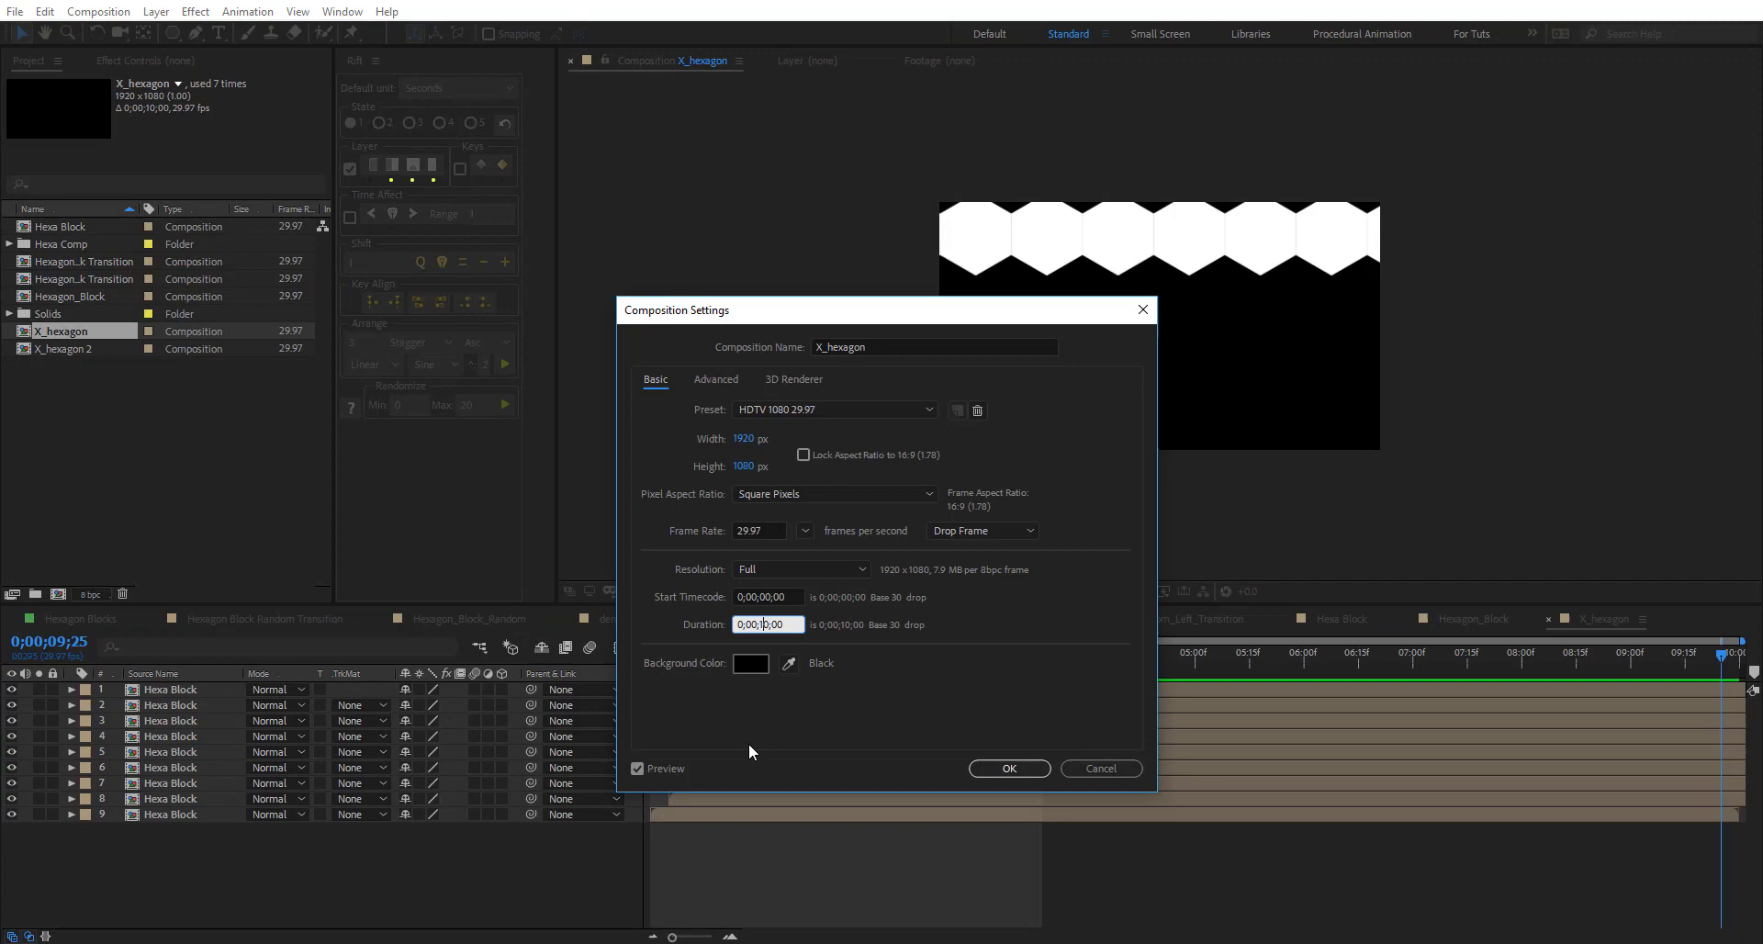
type("2")
key("Return")
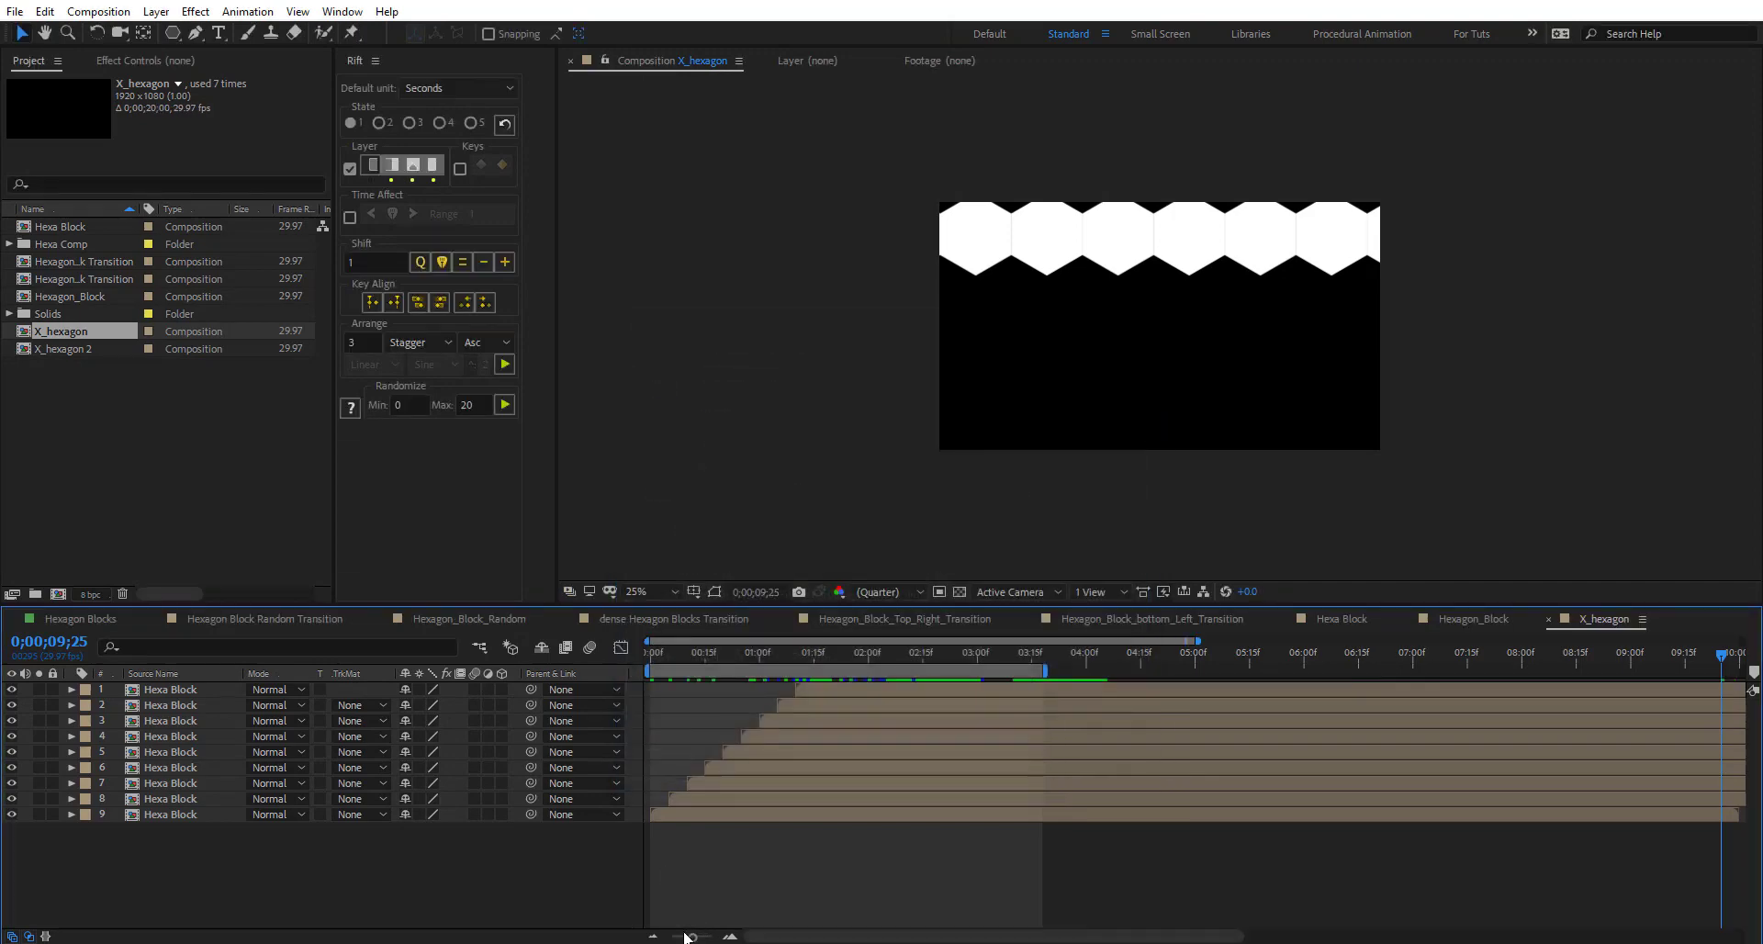
- Open the Hexa Block precomp and set its duration to 20 seconds
double_click(769, 806)
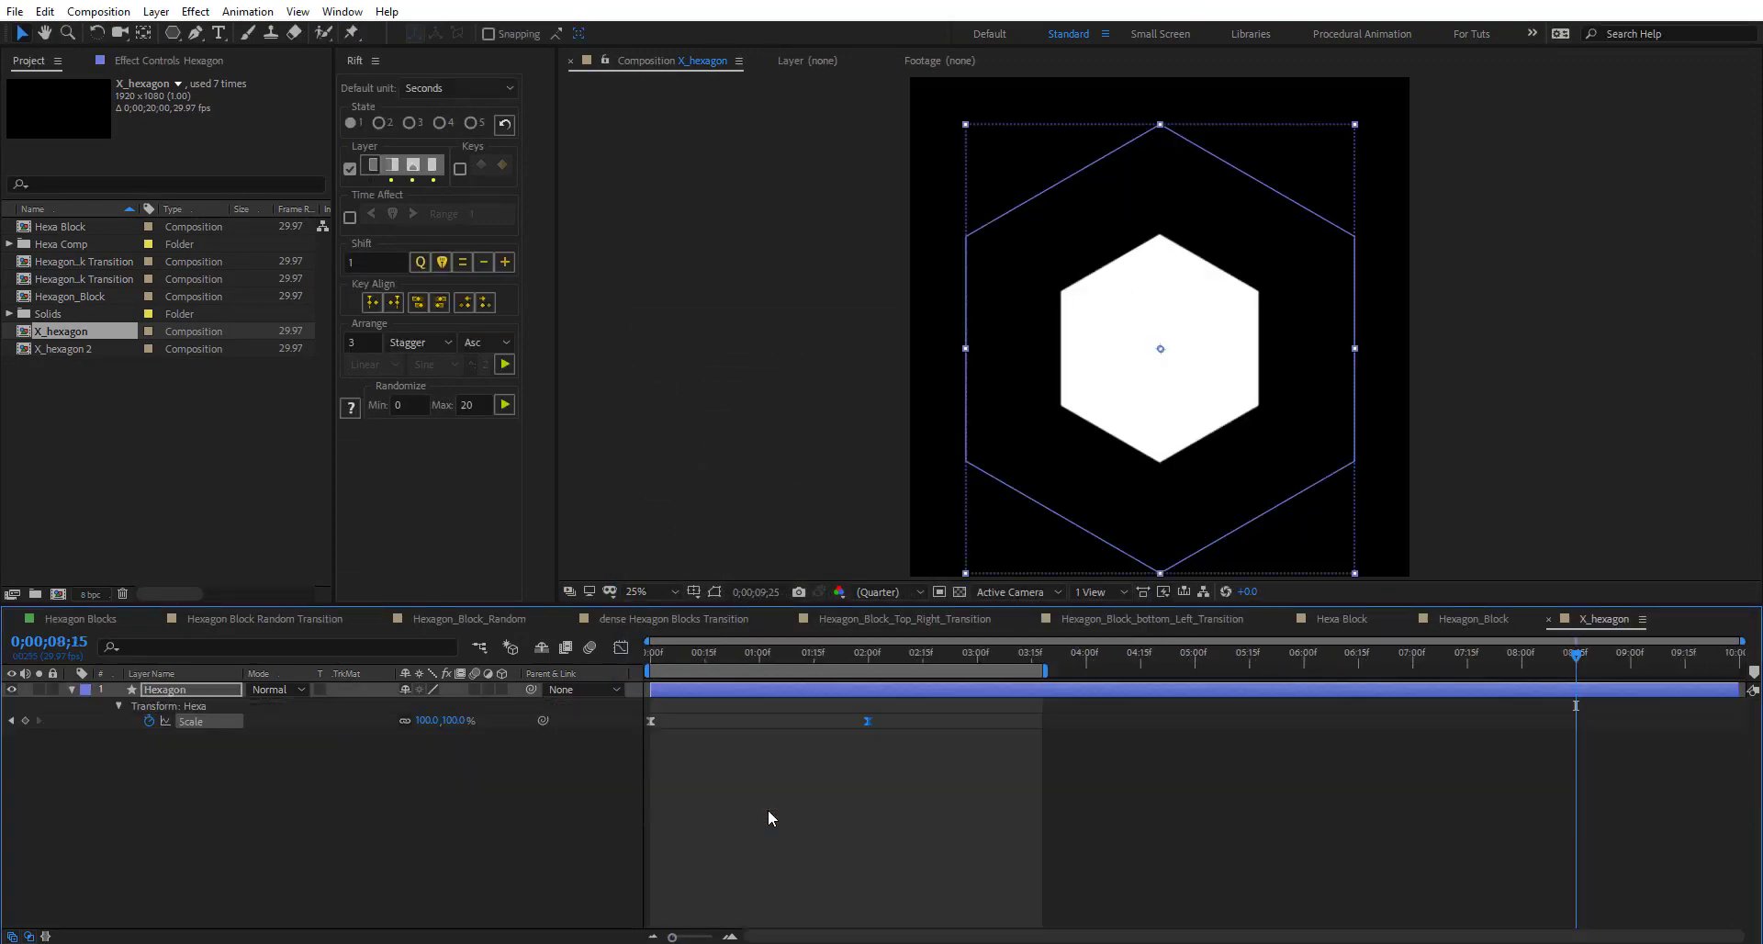
key("ctrl+k")
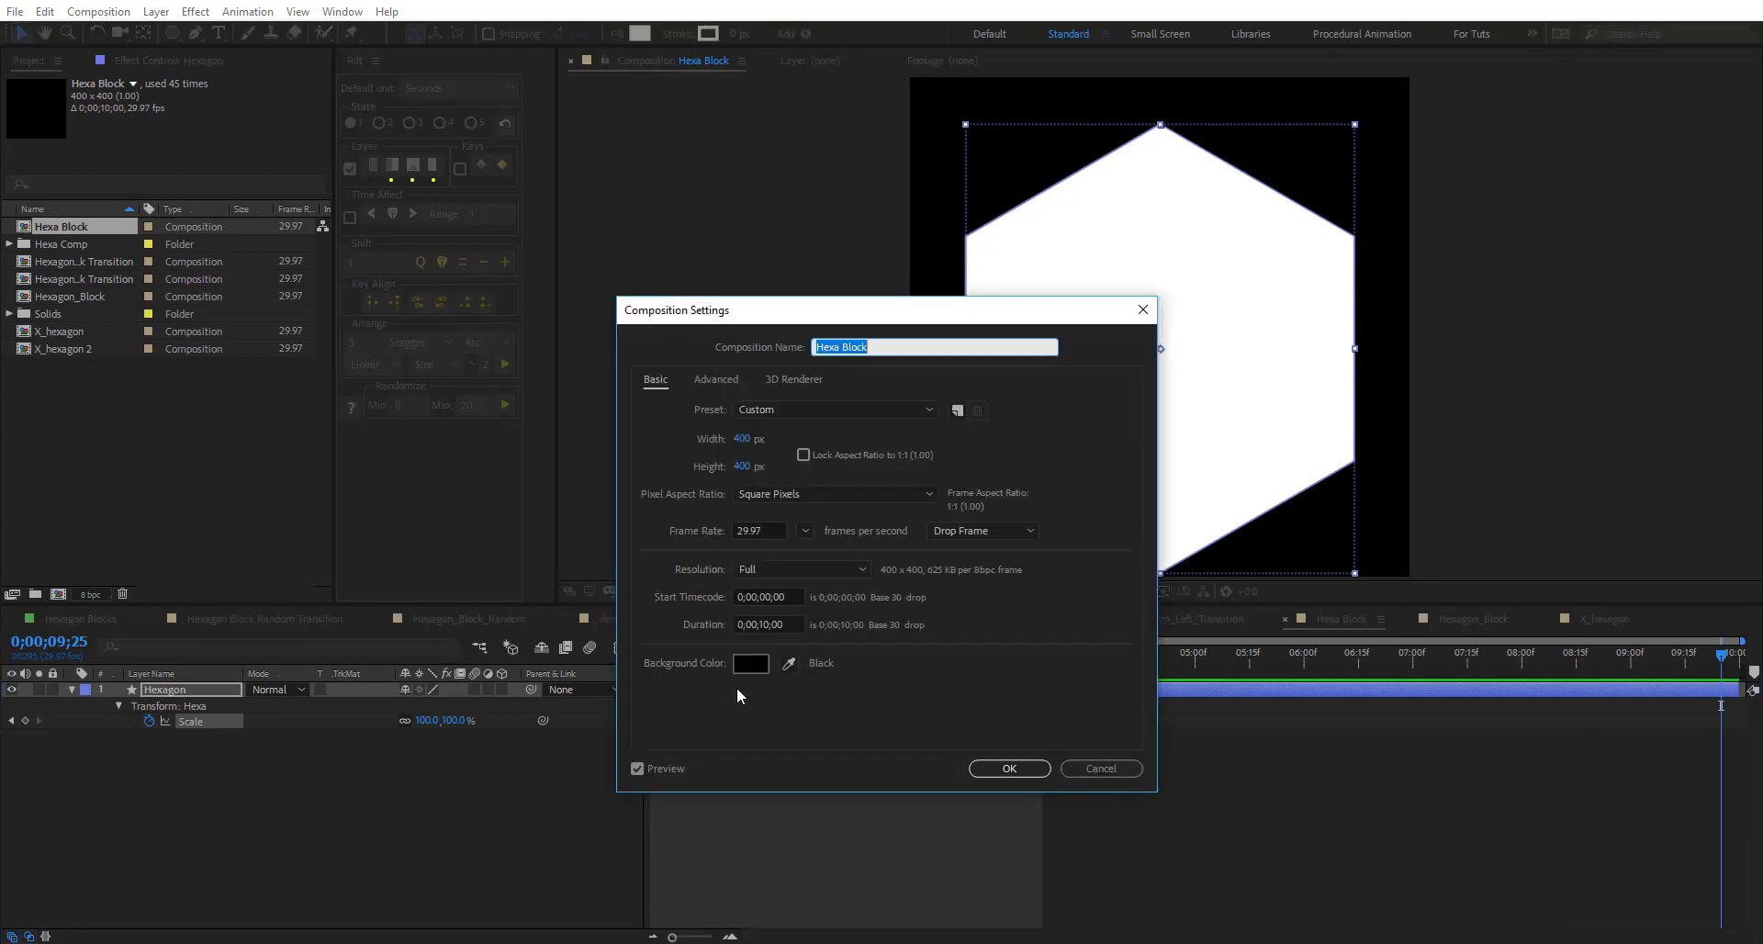
left_click(762, 624)
key("BackSpace")
type("2")
key("Return")
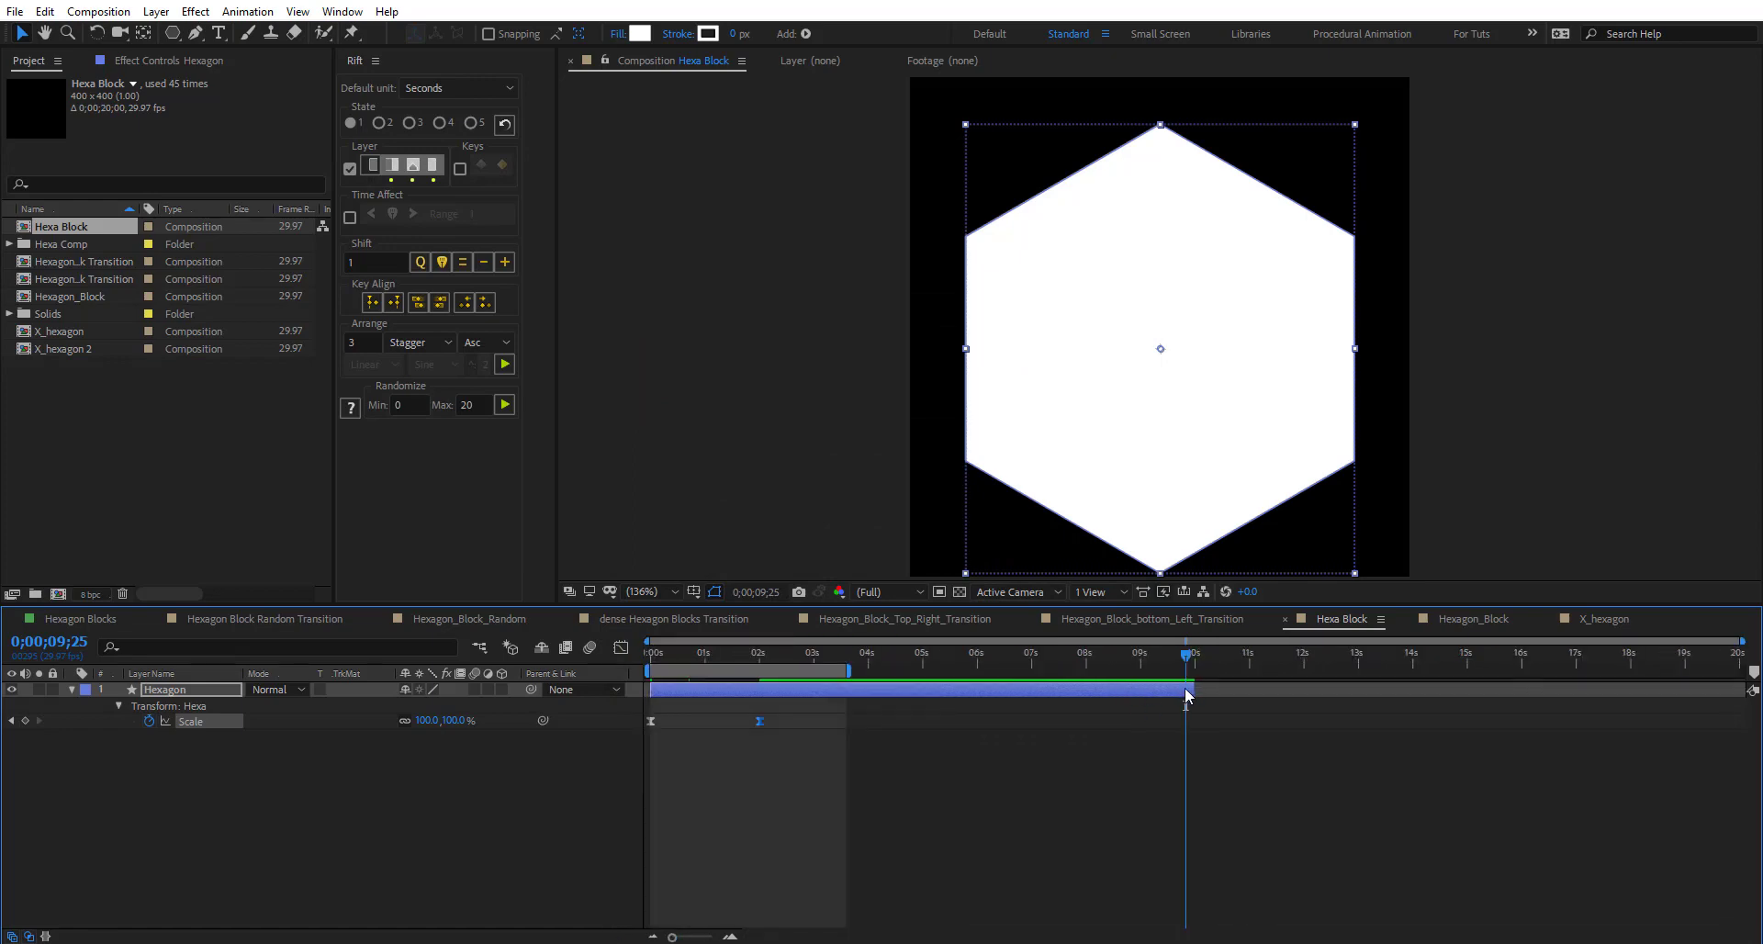
- Extend the Hexa Block layer and all seven Hexagon_Block layers to their comp ends
left_click_drag(1192, 688, 1740, 688)
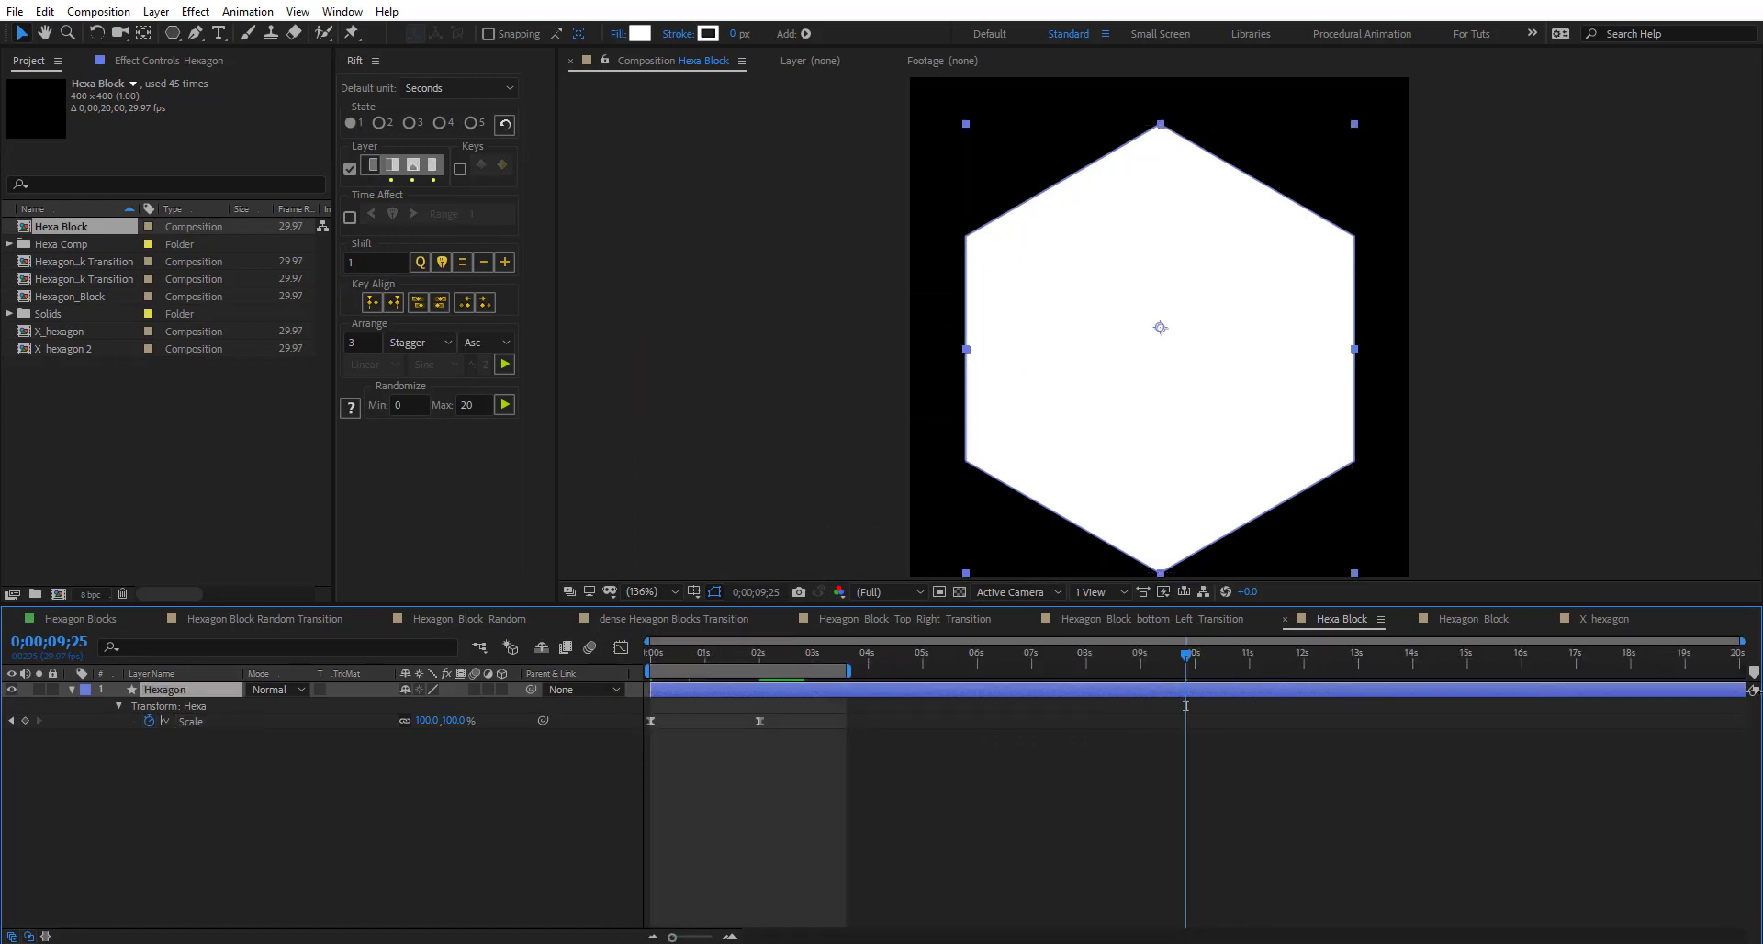
left_click(1485, 624)
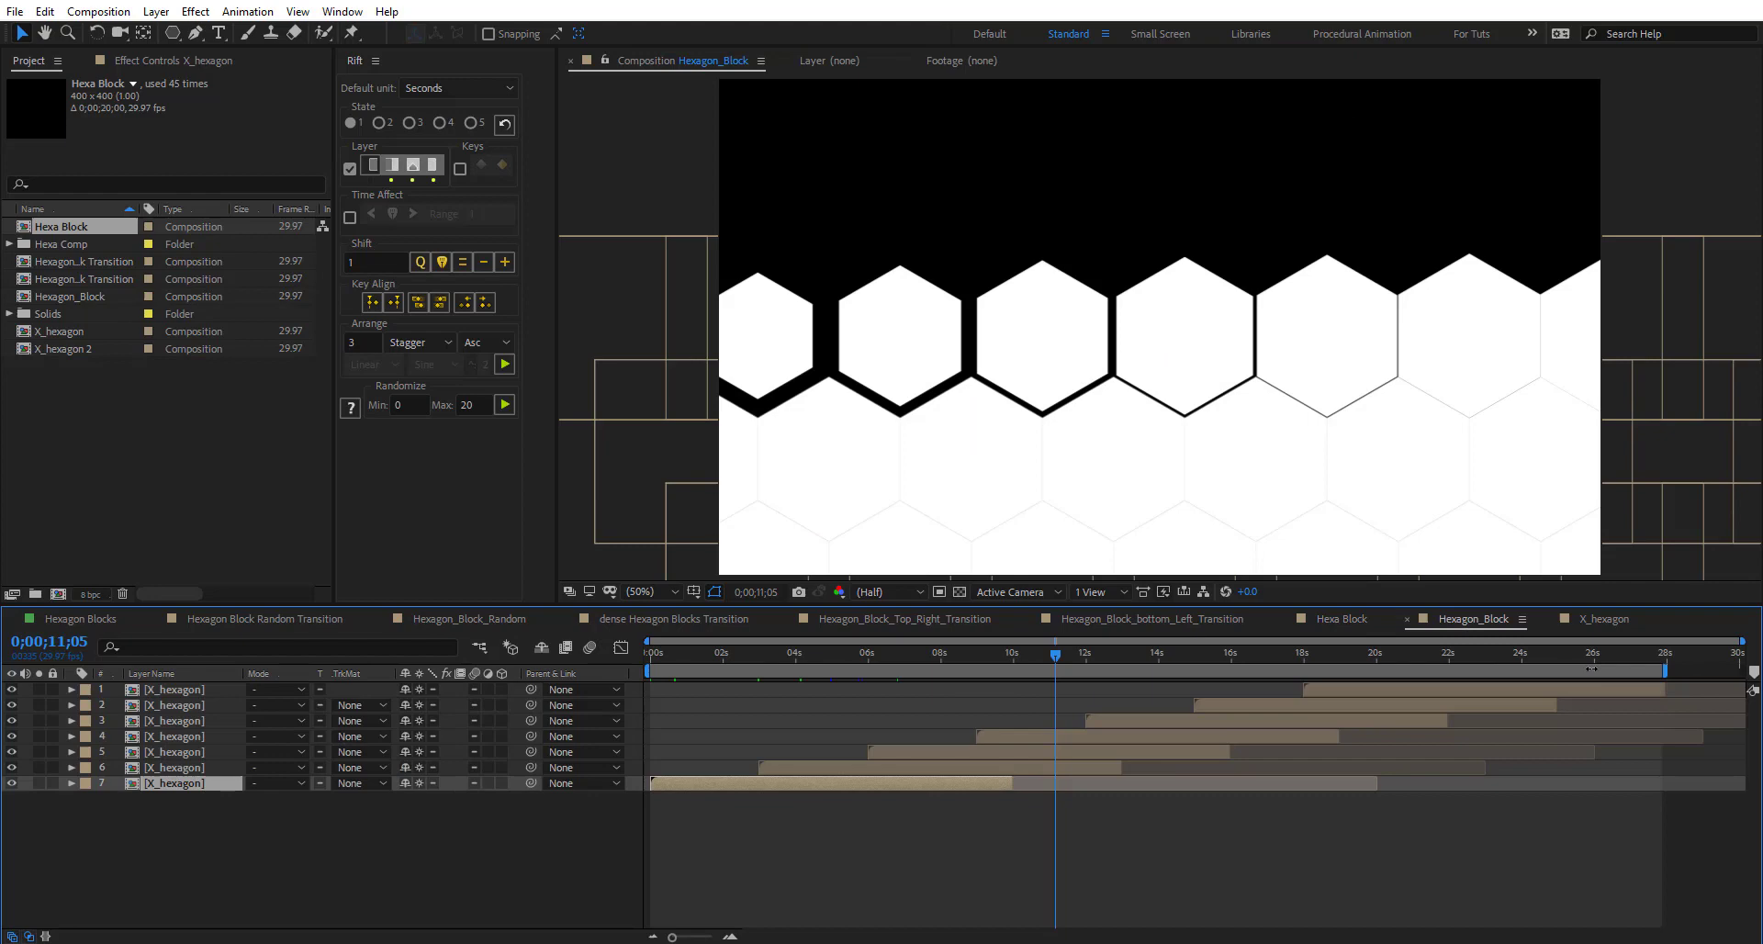
key("ctrl+a")
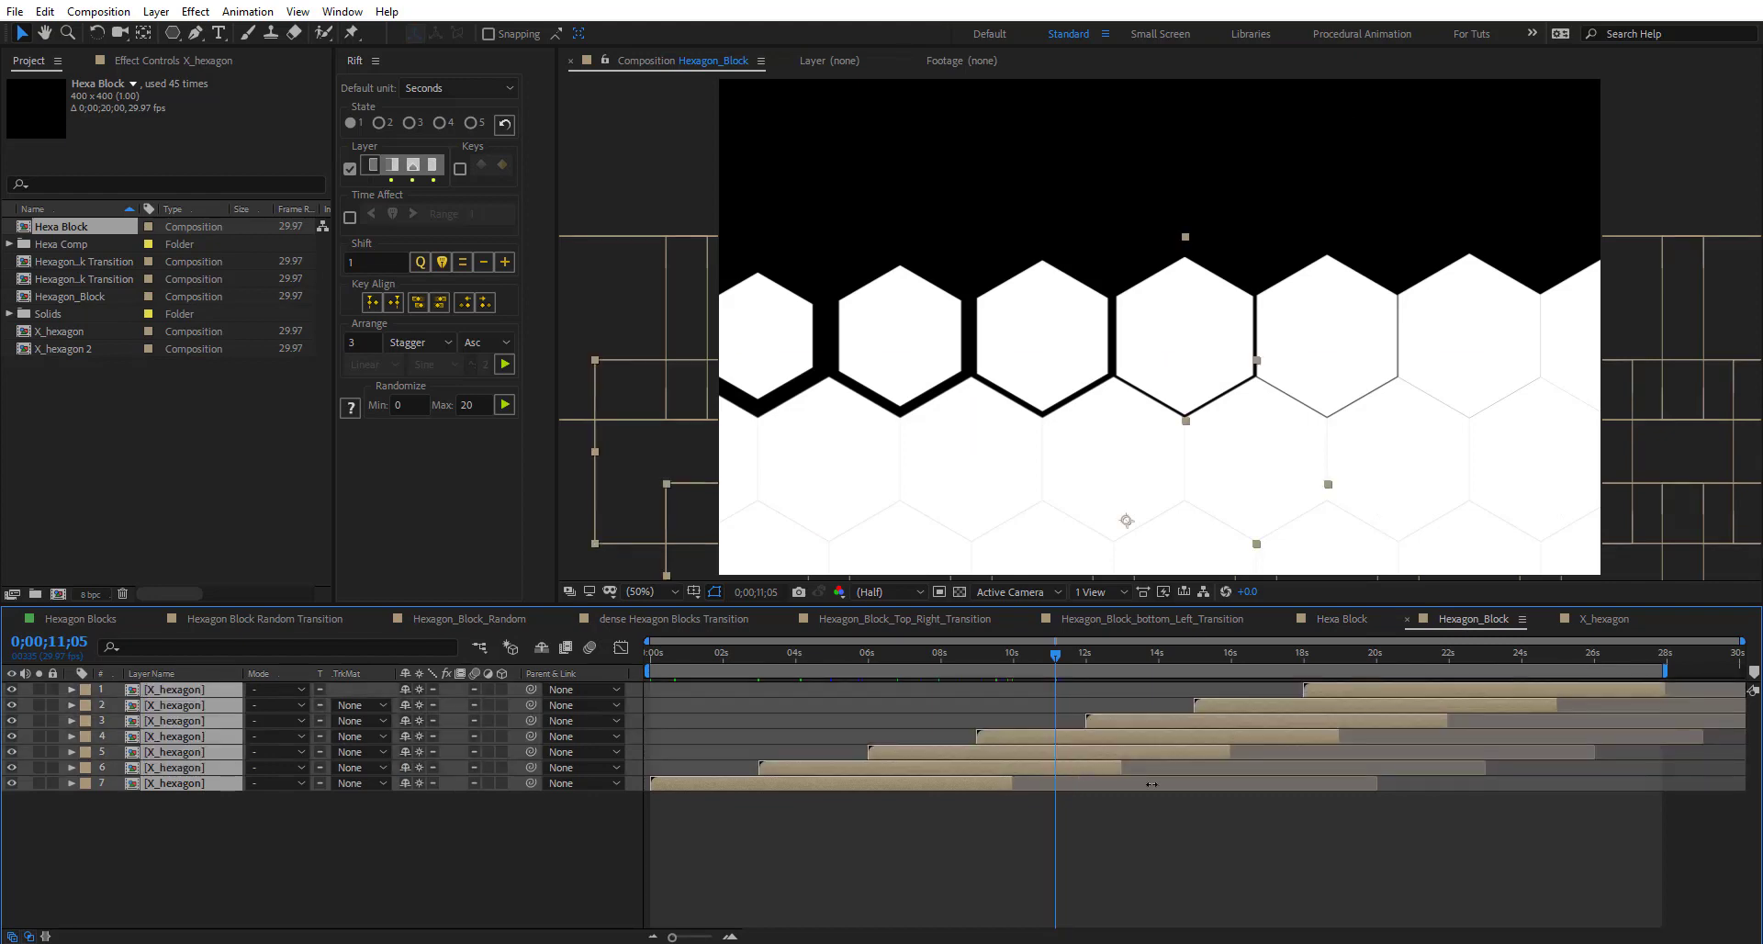
left_click_drag(1151, 783, 1455, 819)
left_click(1105, 890)
left_click_drag(1056, 654, 1000, 655)
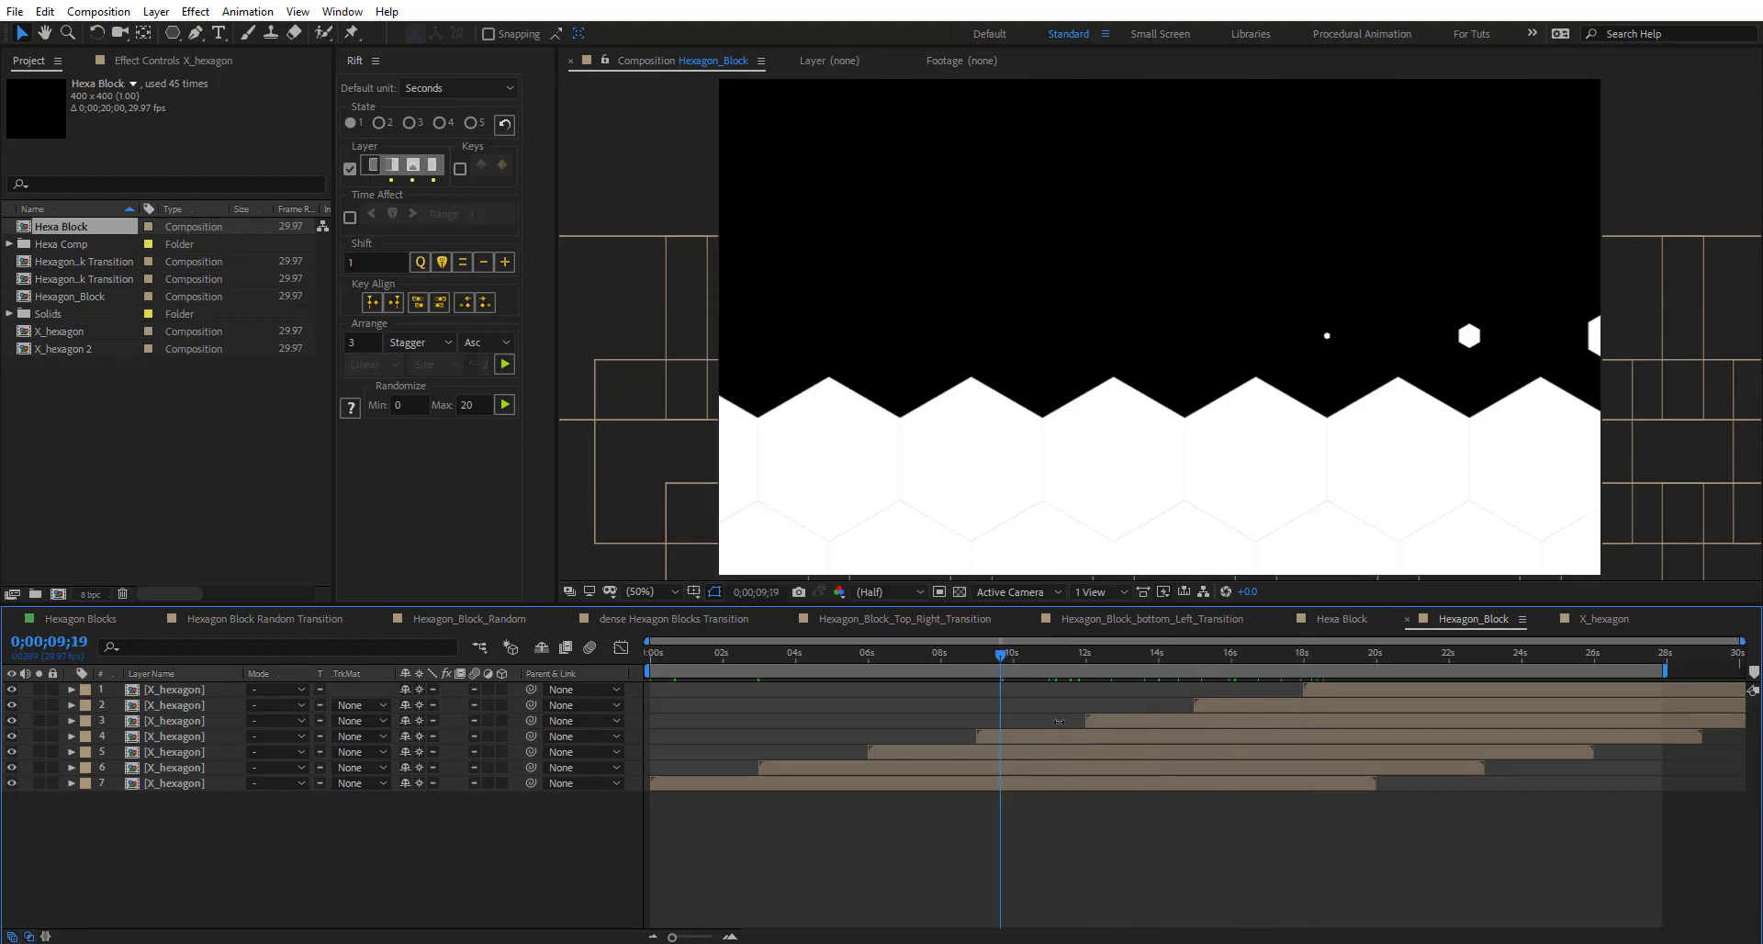
- In X_hexagon, extend all nine Hexa Block layers to the 20-second comp end
double_click(1087, 778)
key("ctrl+a")
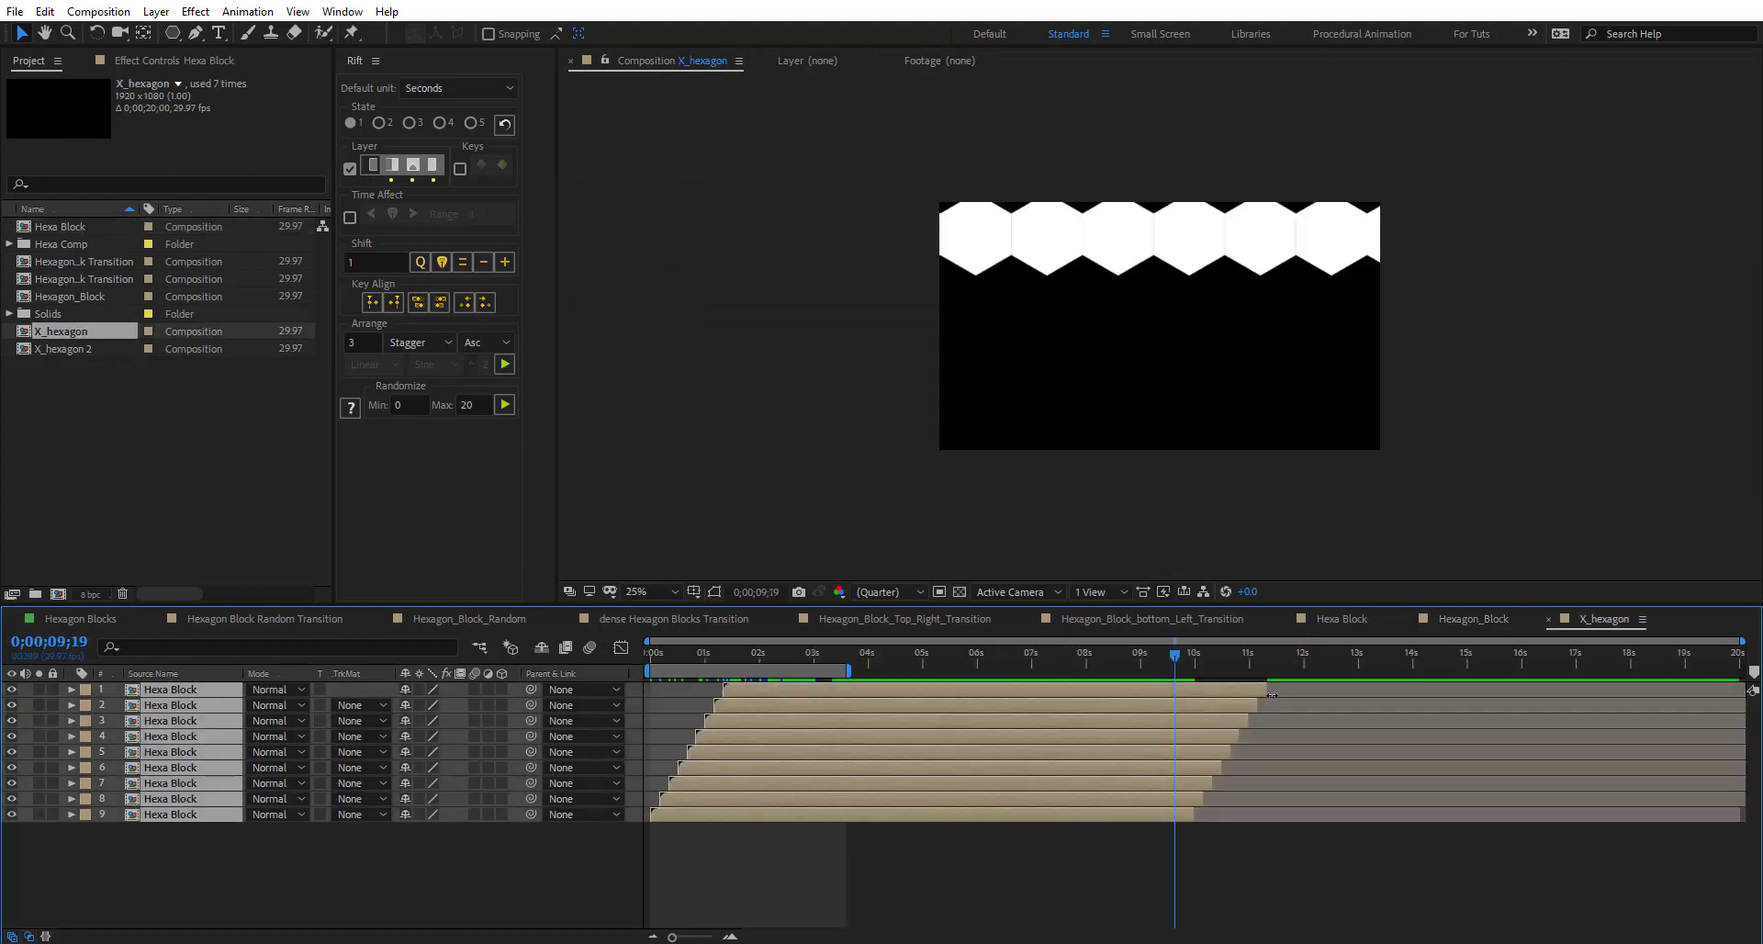
left_click_drag(1524, 696, 1743, 690)
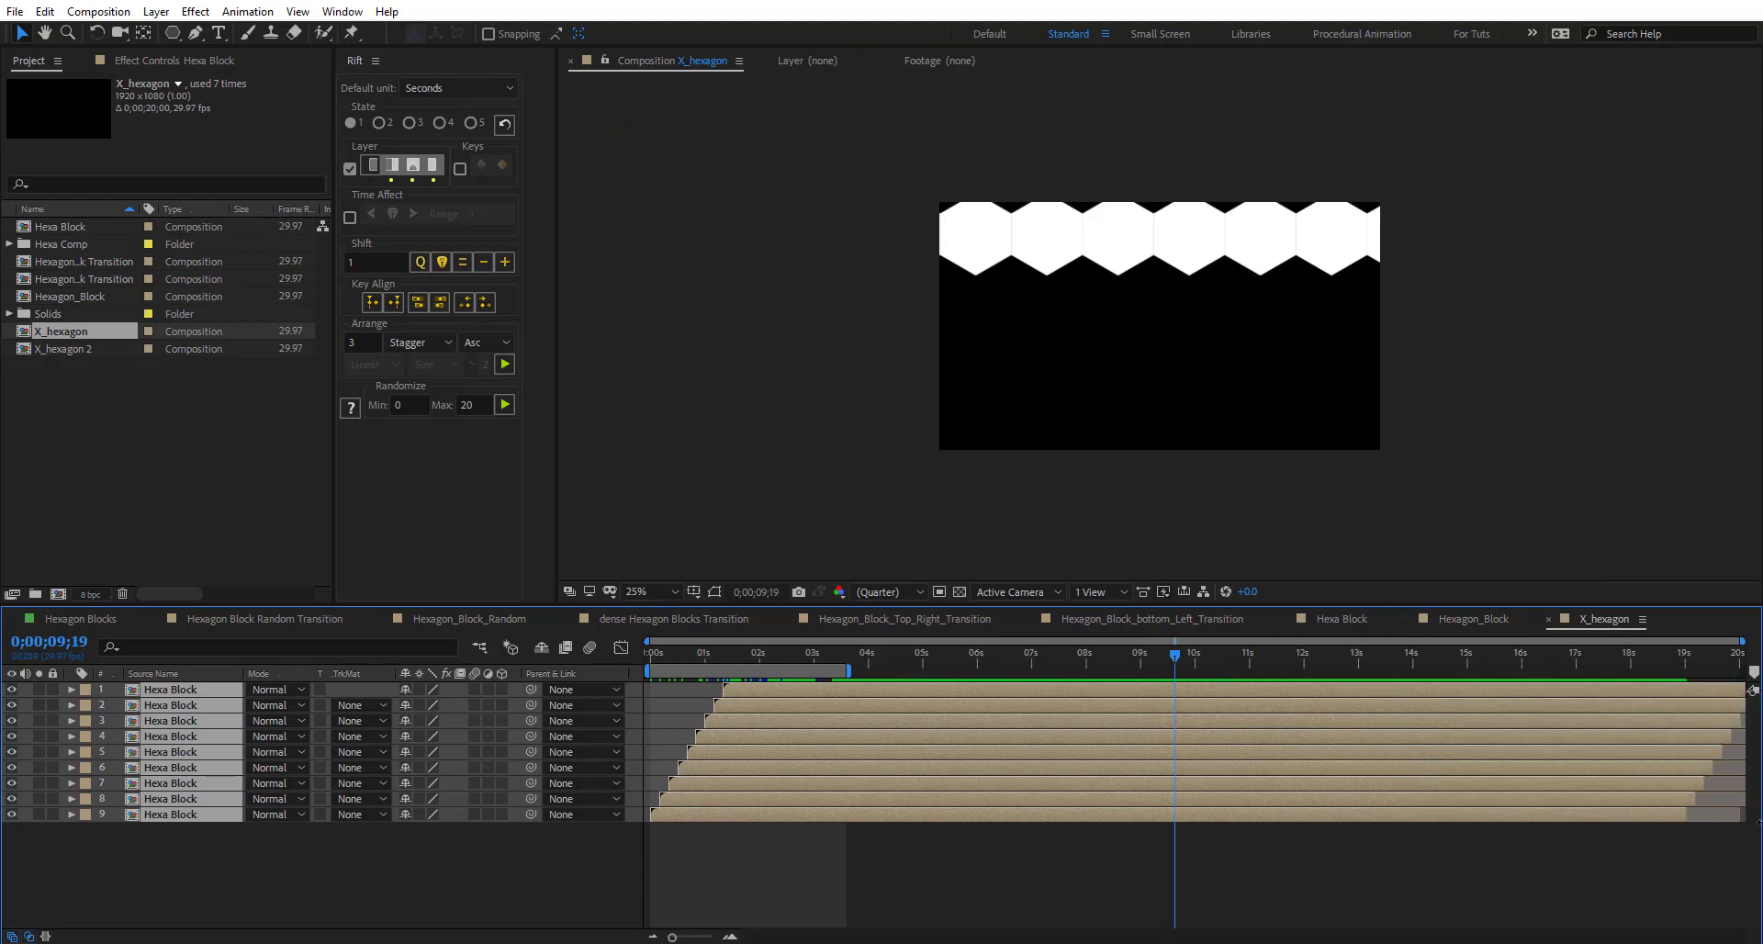
left_click(1454, 618)
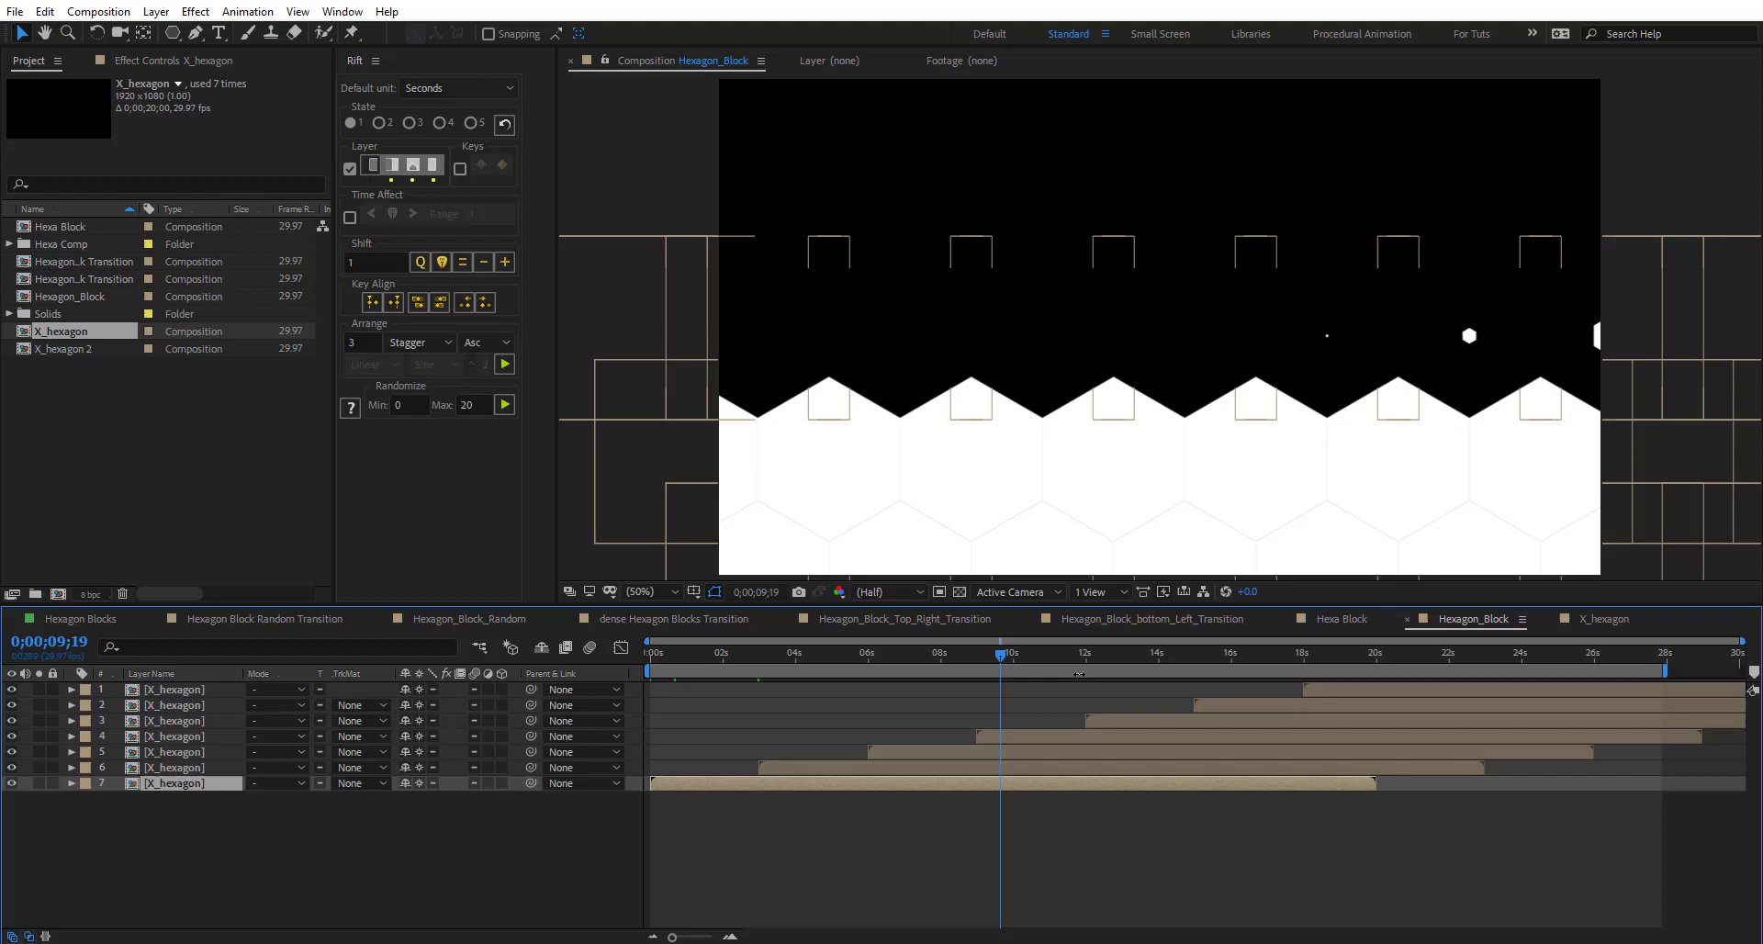
- End Hexagon_Block's work area at about 19 seconds and preview the transition
left_click_drag(1048, 656, 1361, 669)
key("n")
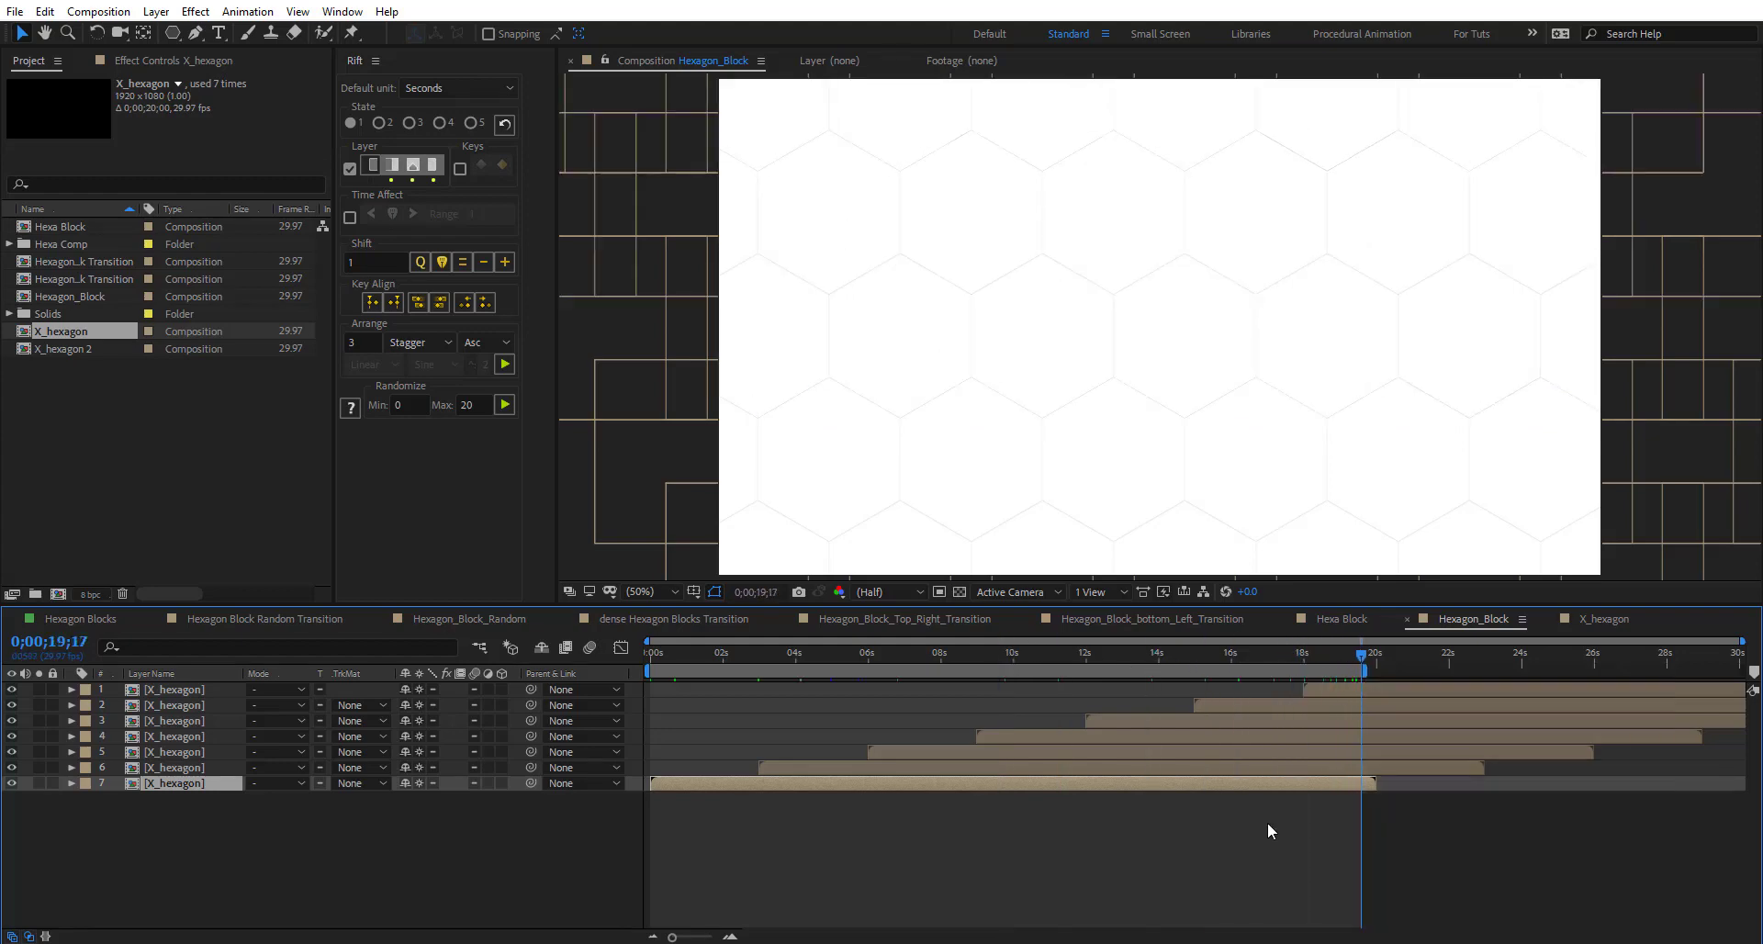
key("space")
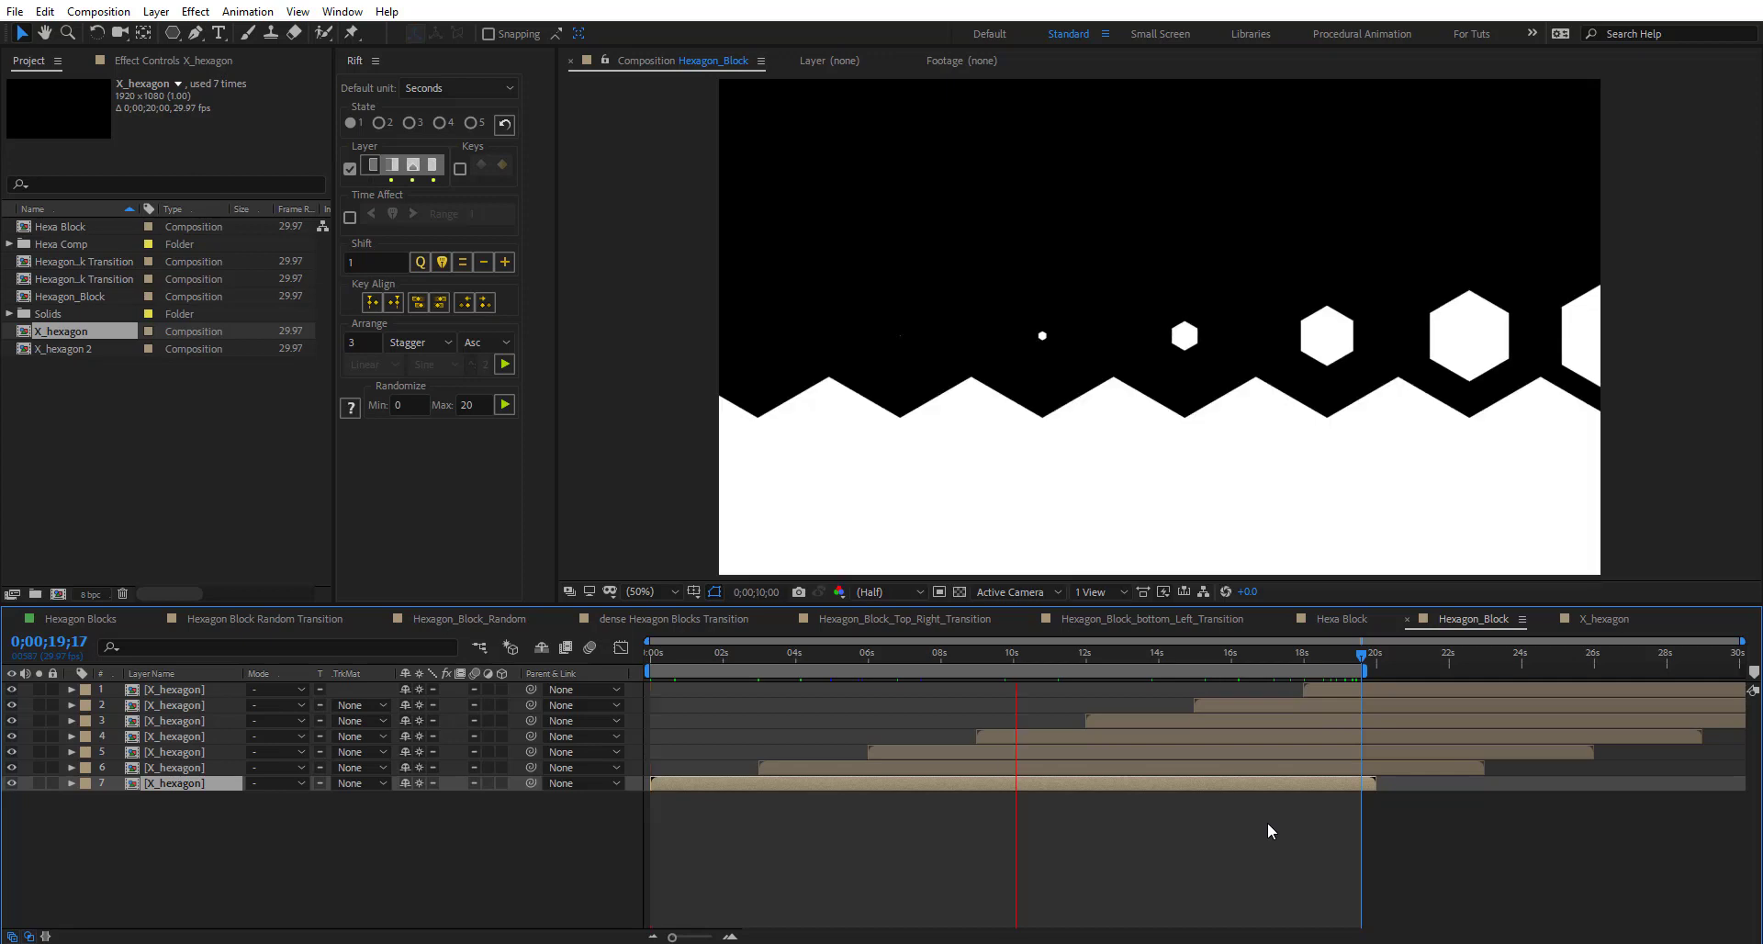
left_click_drag(676, 654, 630, 658)
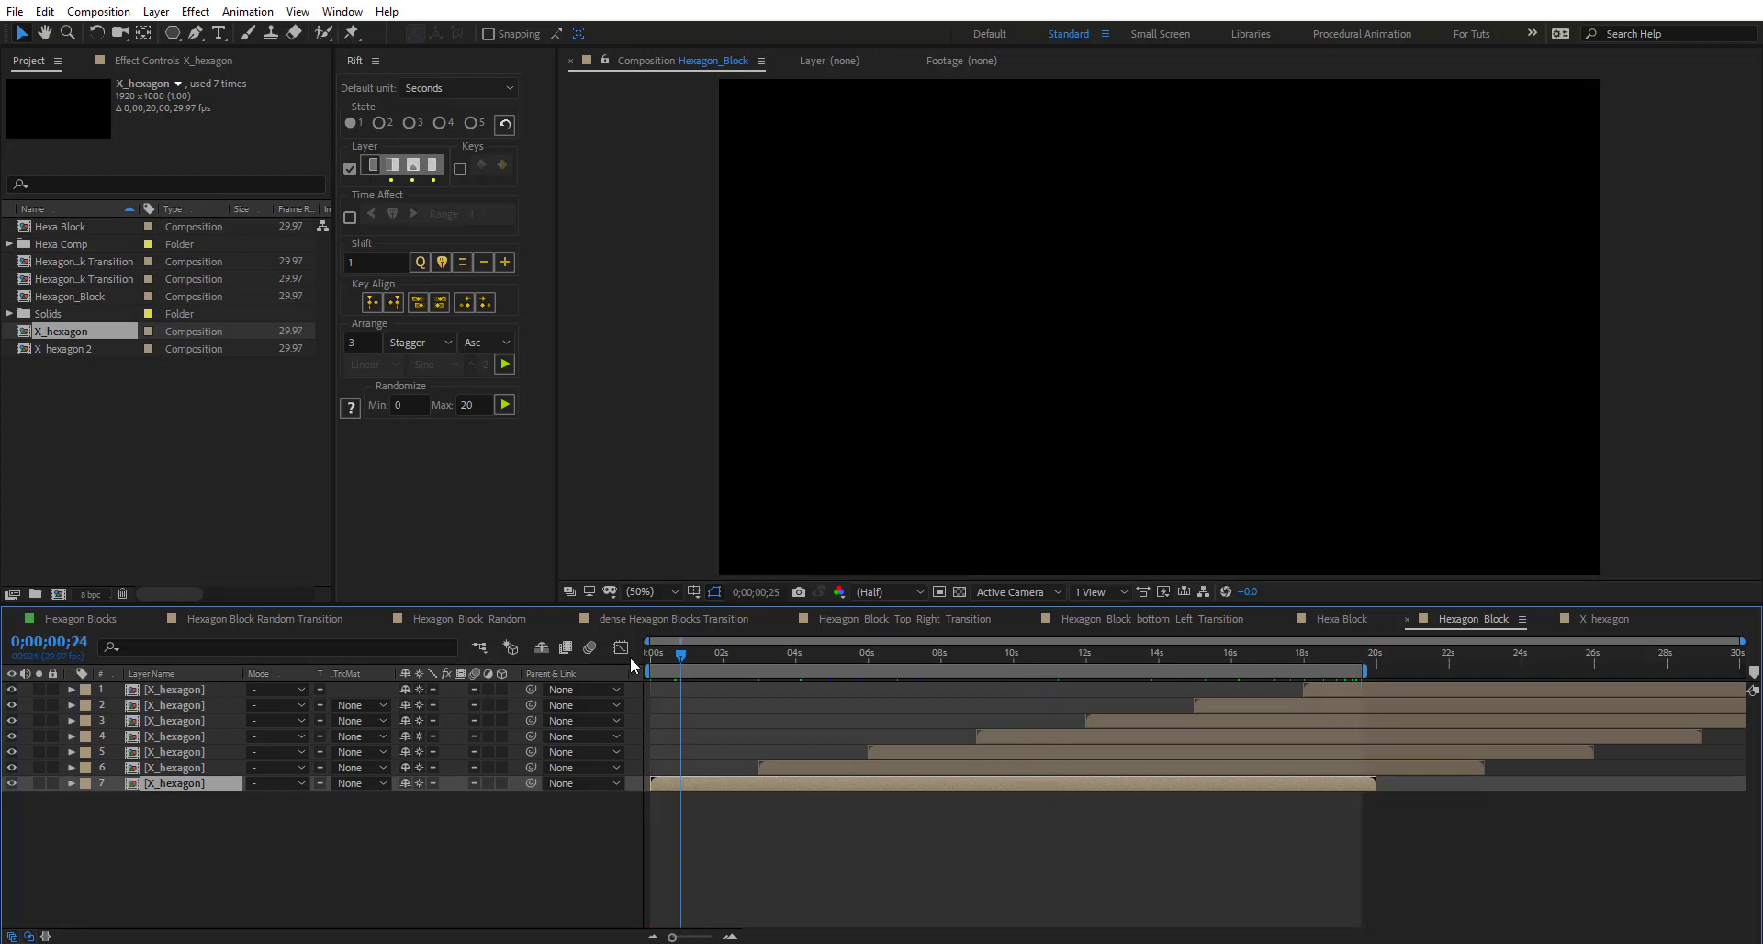
- Restagger the seven layers in descending order with Rift, shifted to start at 0s
key("ctrl+a")
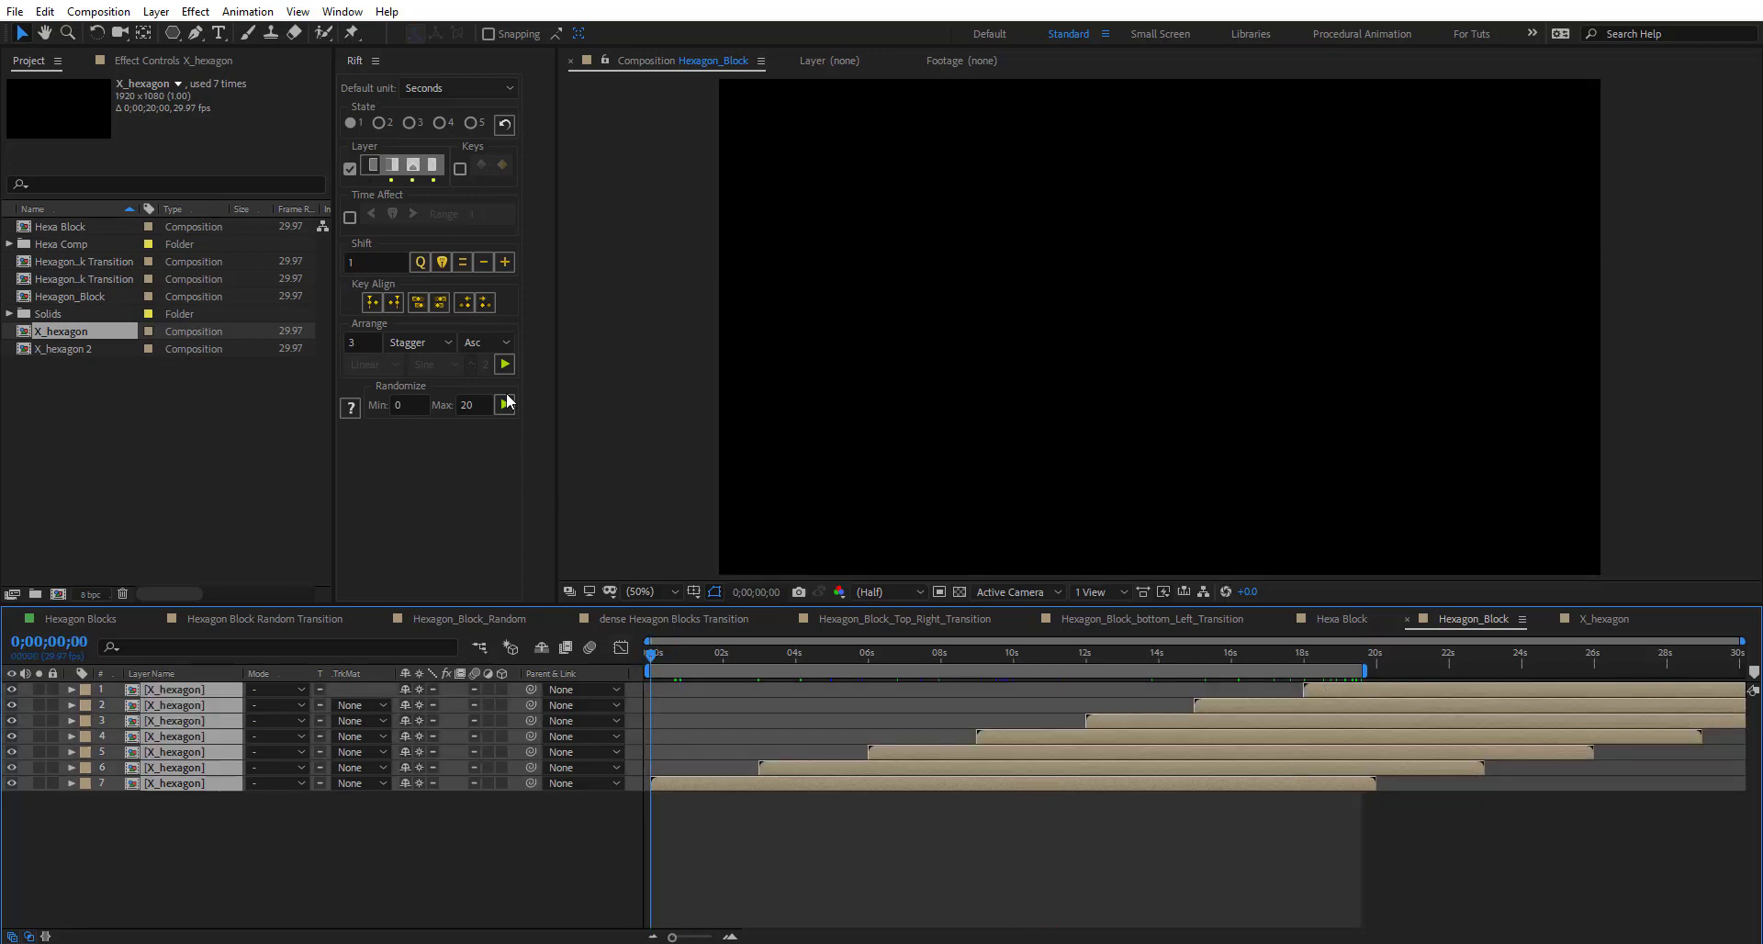
left_click(487, 370)
left_click(486, 341)
left_click(505, 364)
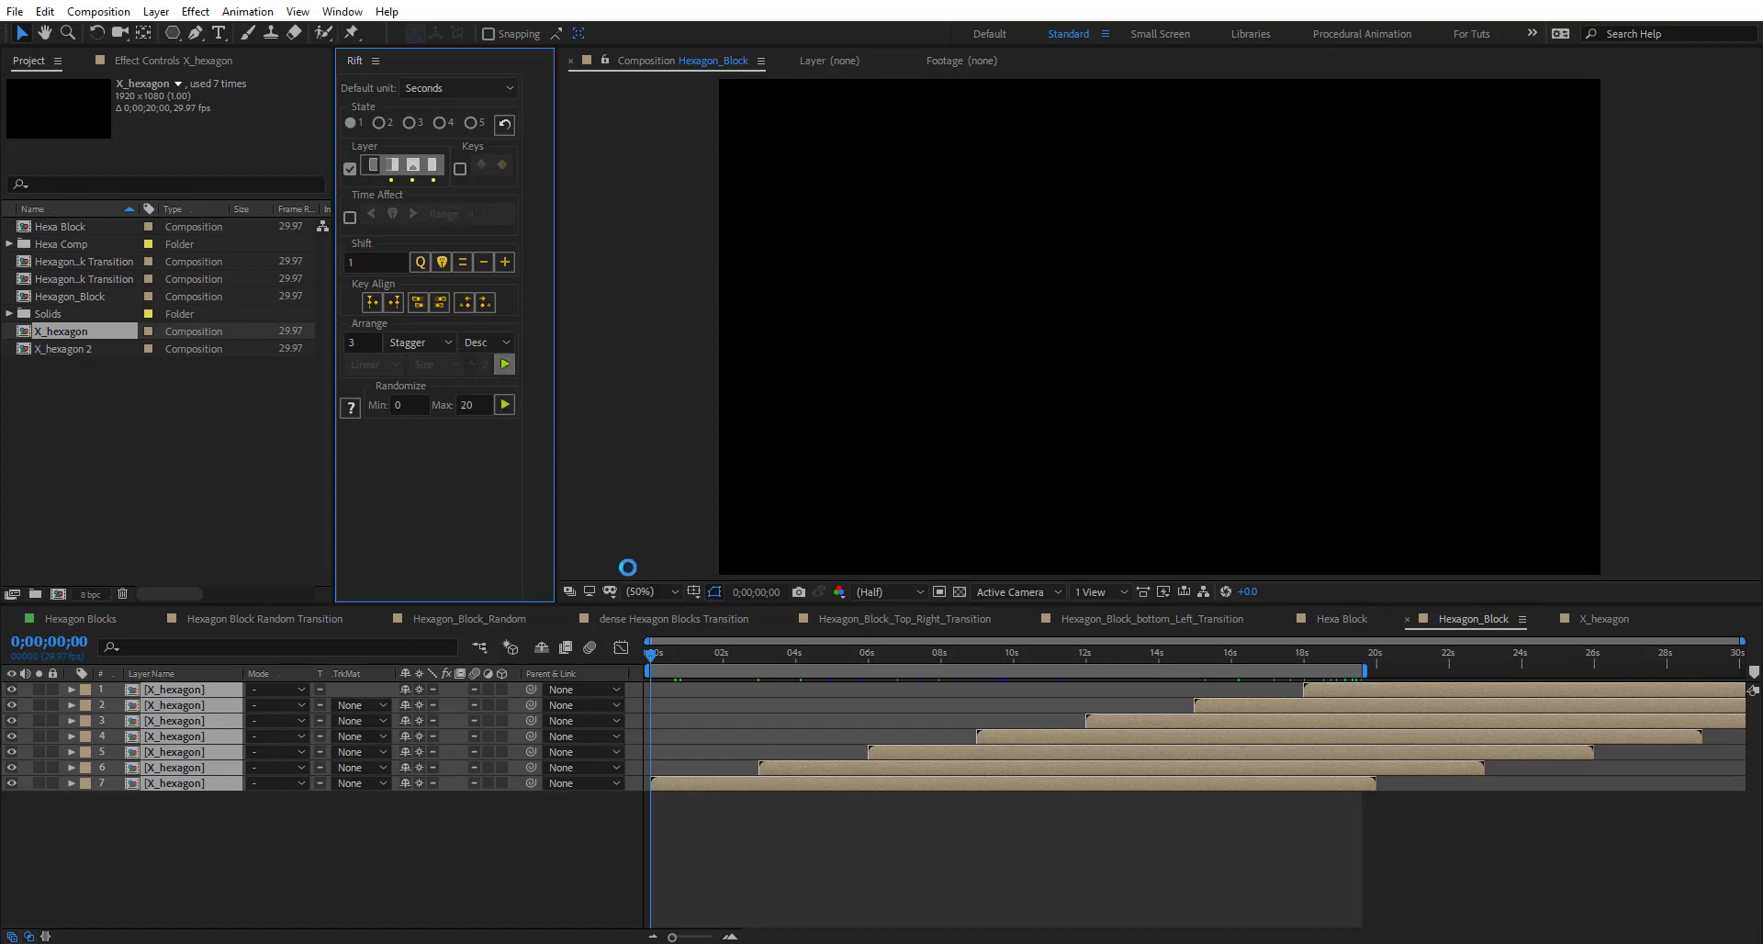
left_click(420, 263)
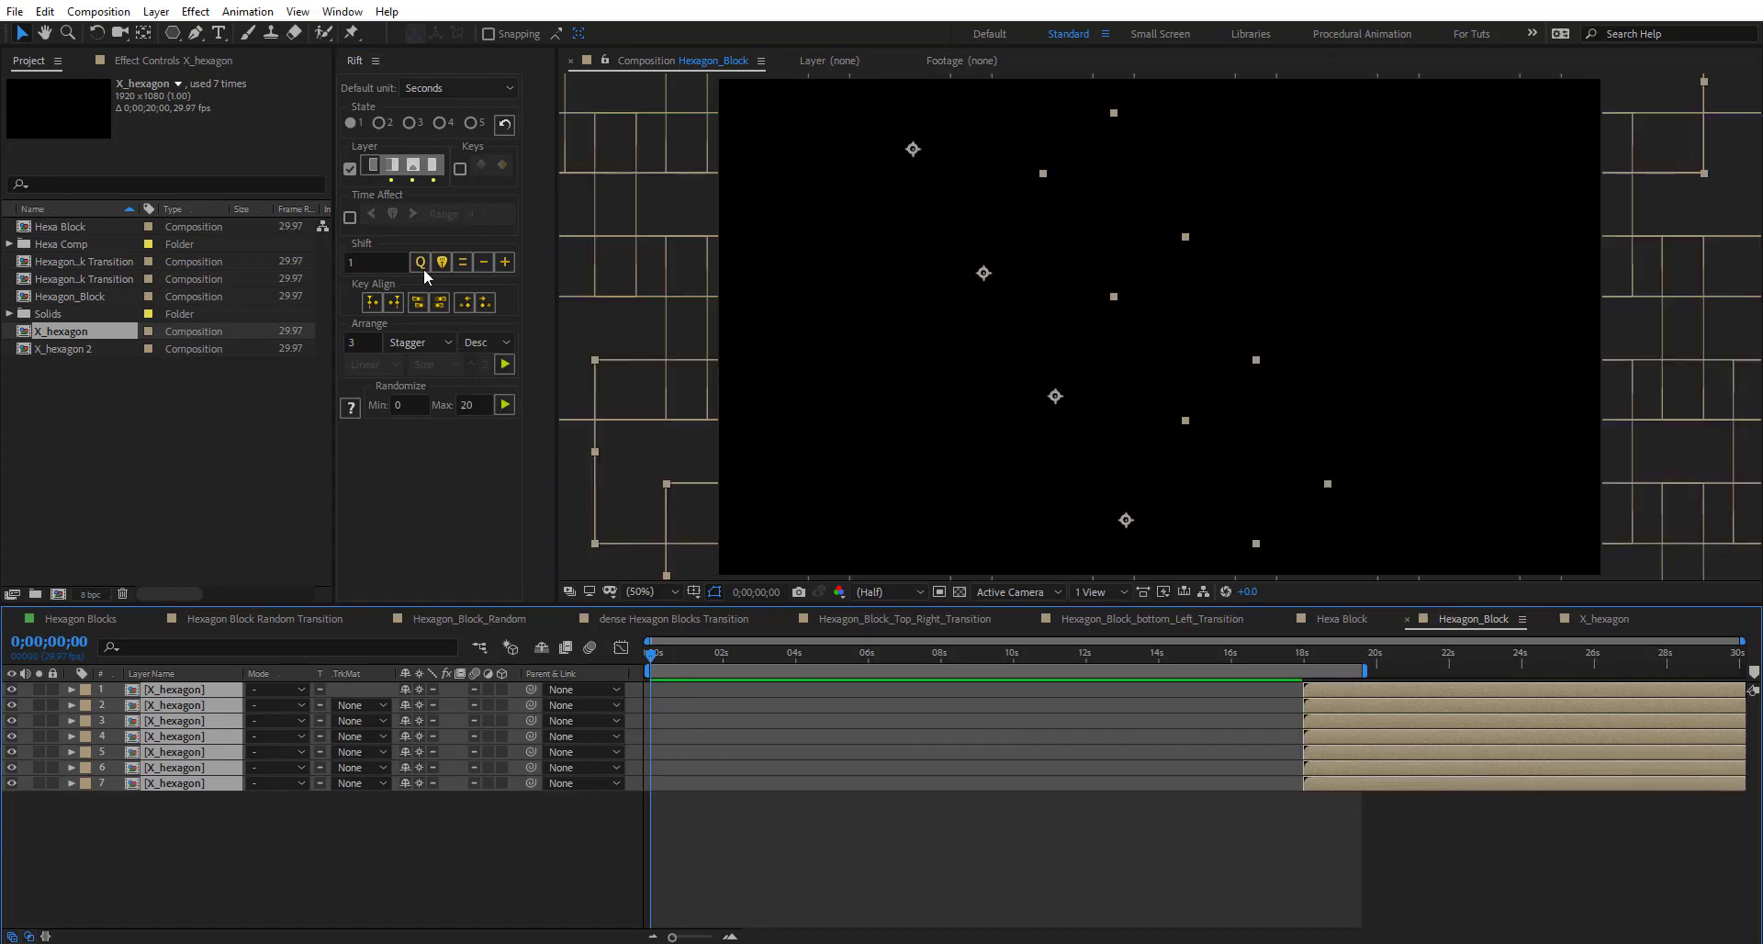
left_click(833, 779)
left_click_drag(777, 835, 1253, 709)
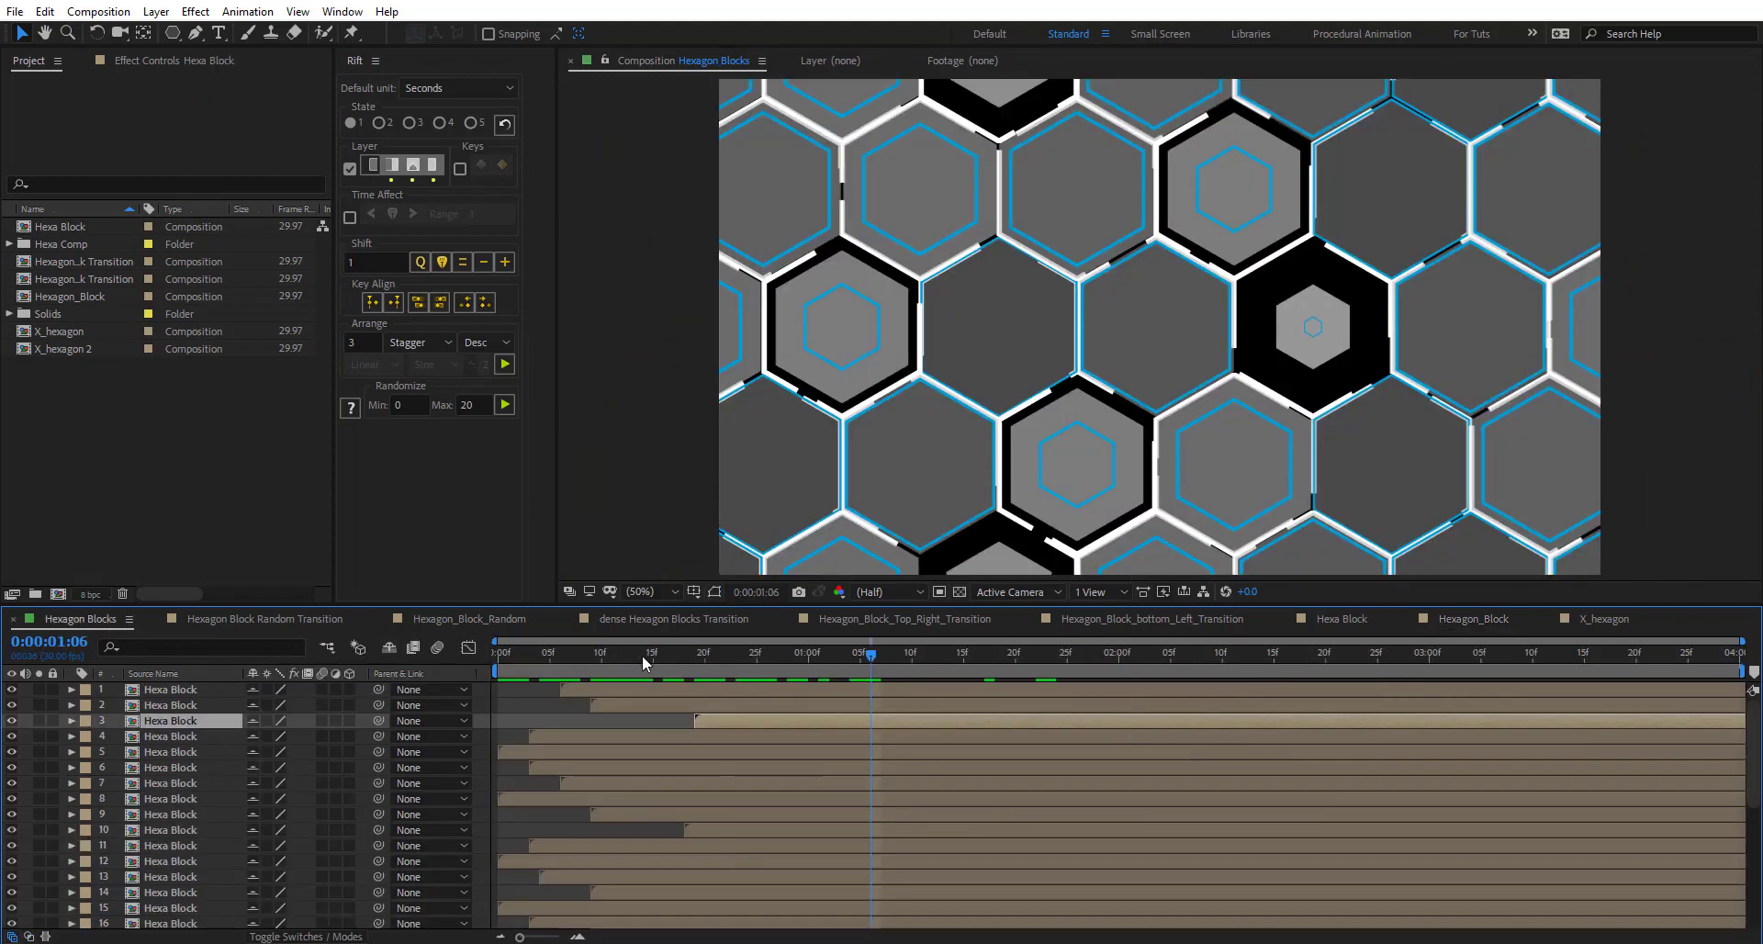
key("space")
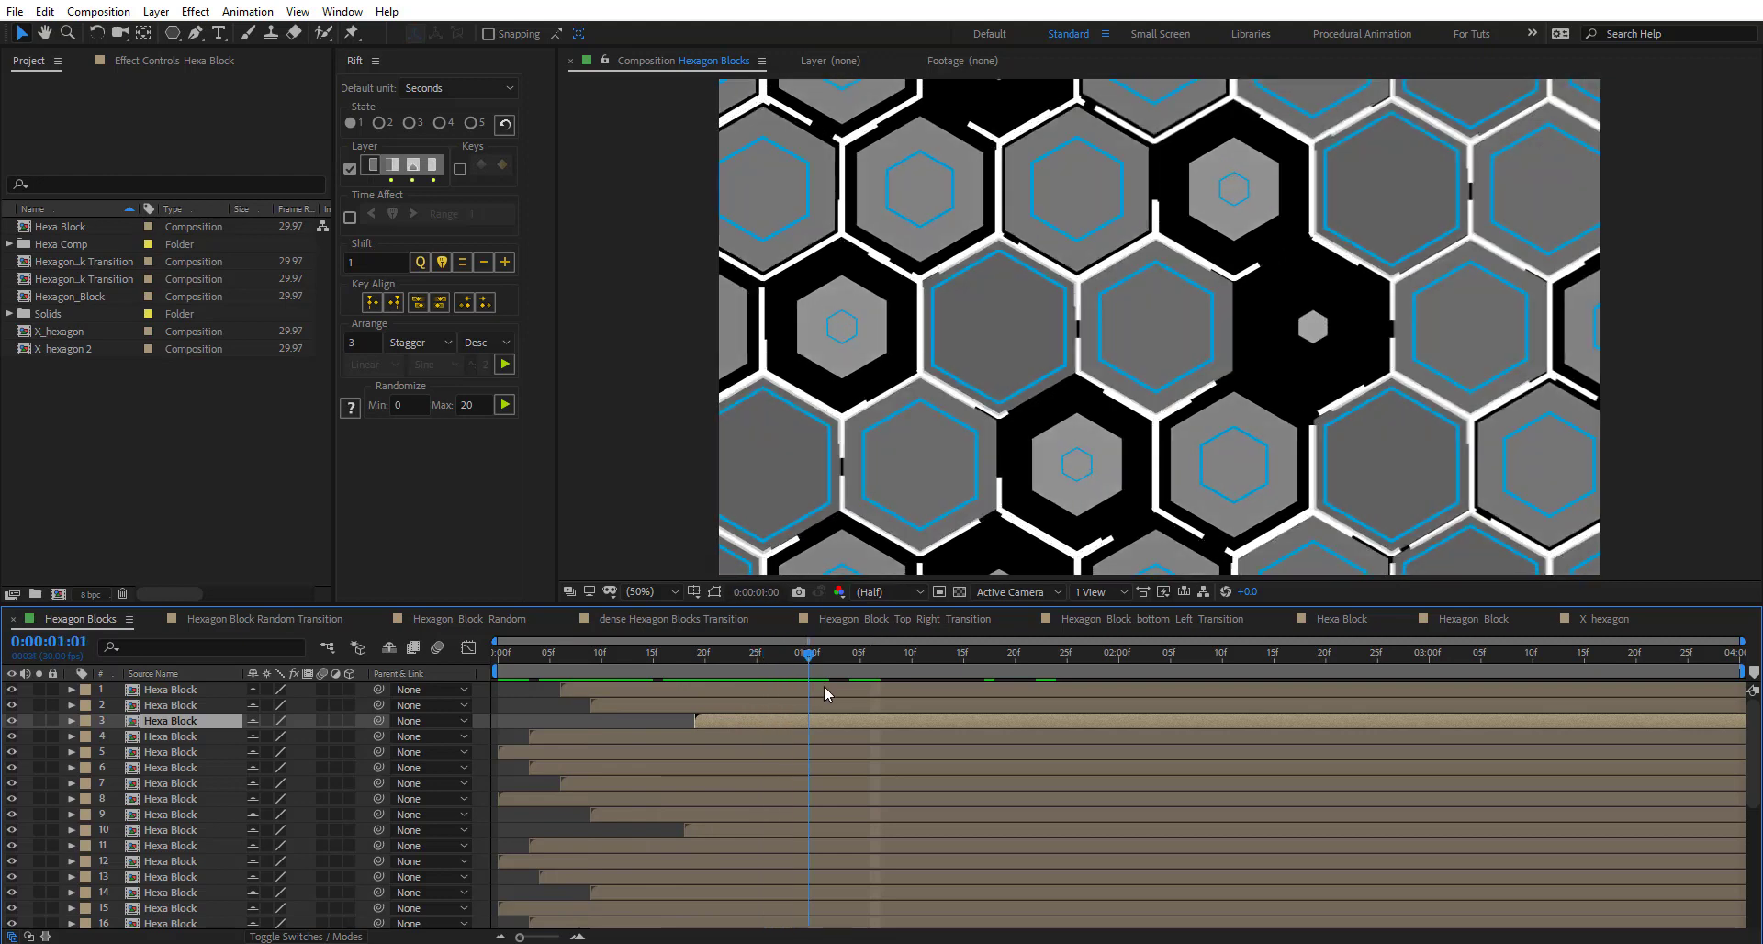
- Open the Hexa Block precomp and reveal the Hexa Stroke layer's shape group contents
double_click(217, 720)
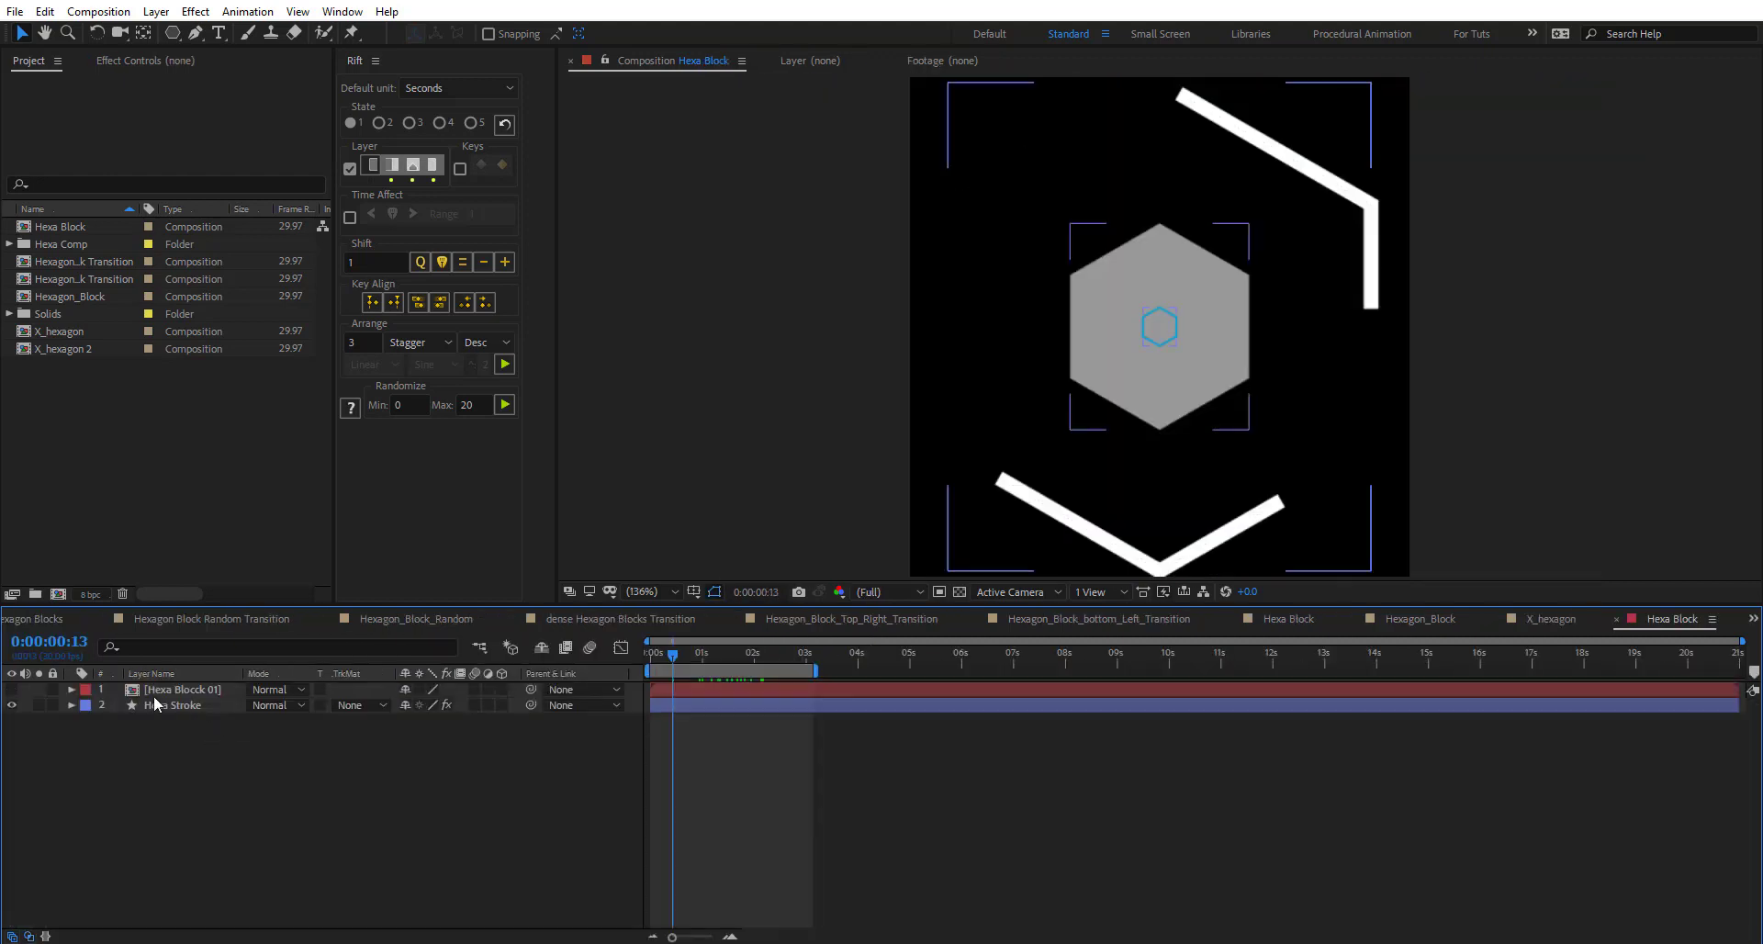
left_click(182, 706)
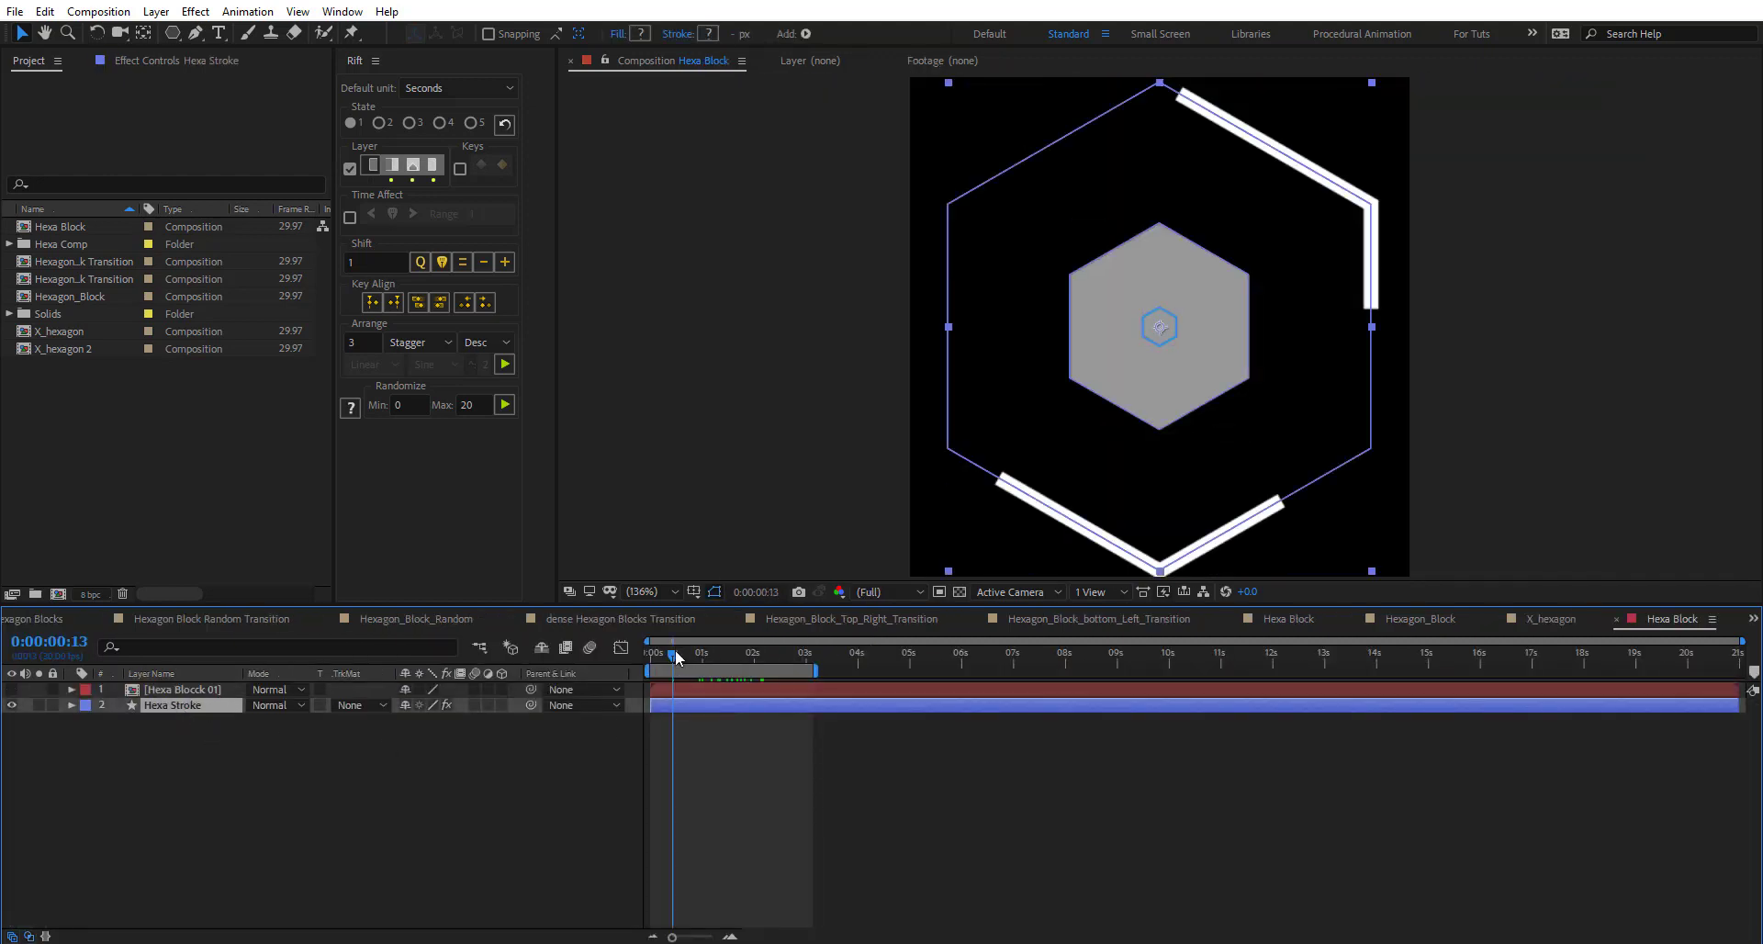
left_click_drag(675, 657, 713, 657)
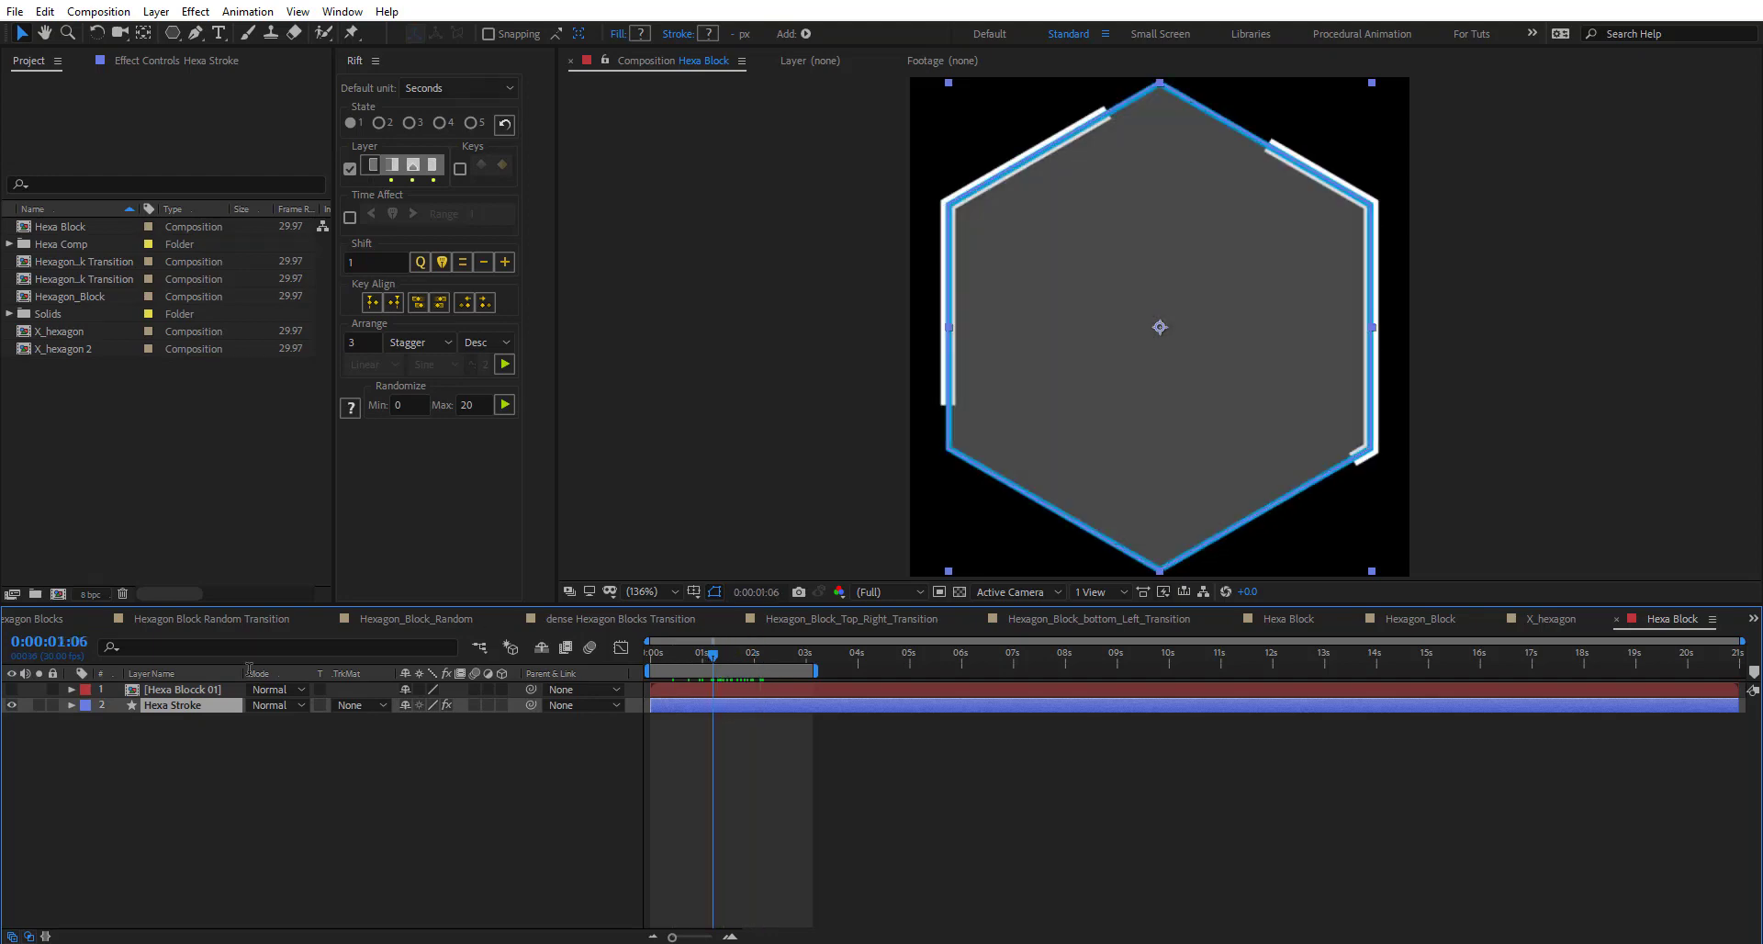
key("u")
key("u")
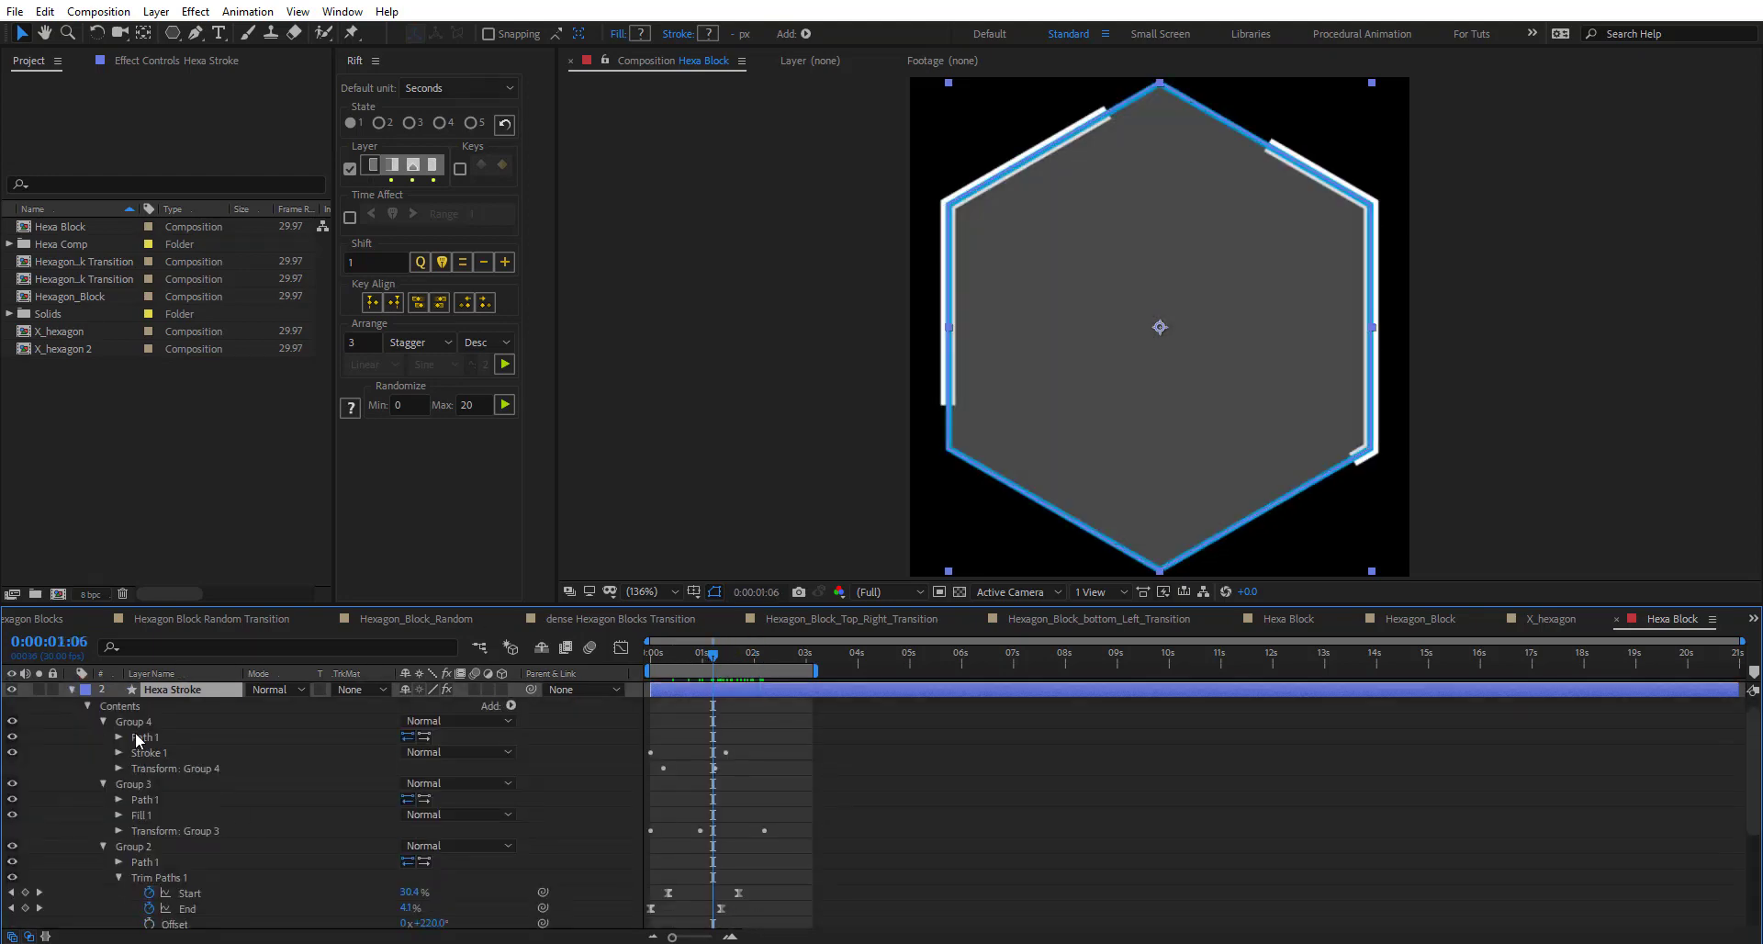
left_click(88, 705)
left_click(88, 721)
- Hide Hexa Stroke's outline groups, leaving only Group 0's solid white hexagon visible
left_click(138, 705)
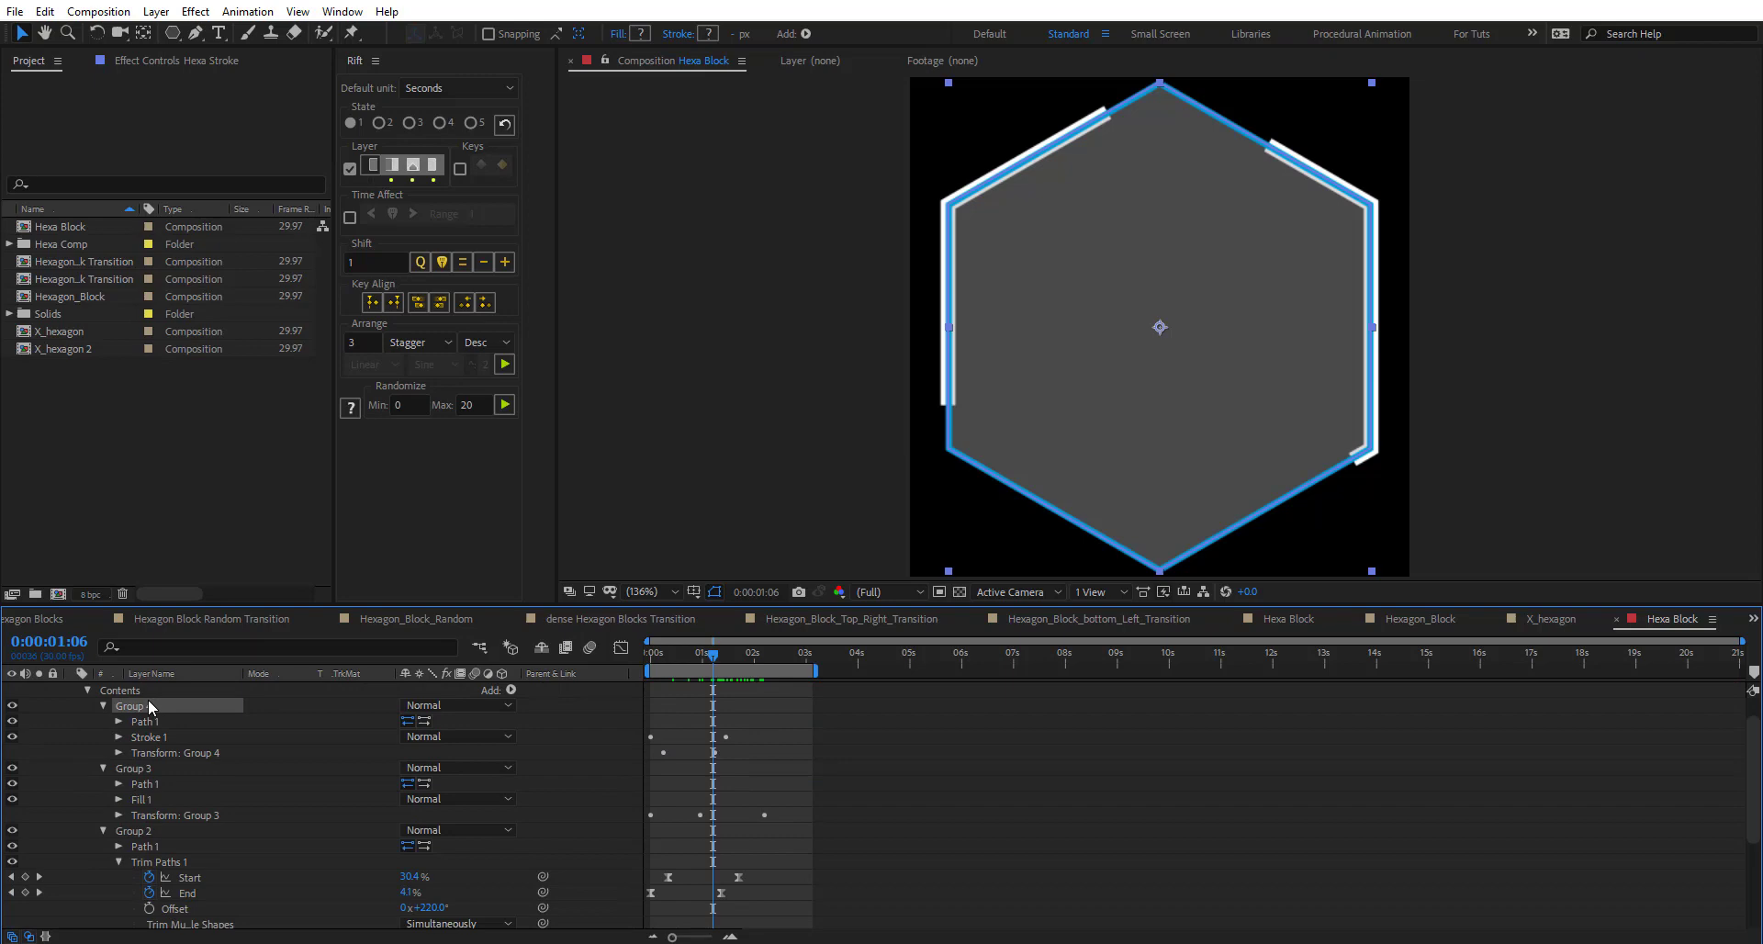
scroll(195, 842, "down", 3)
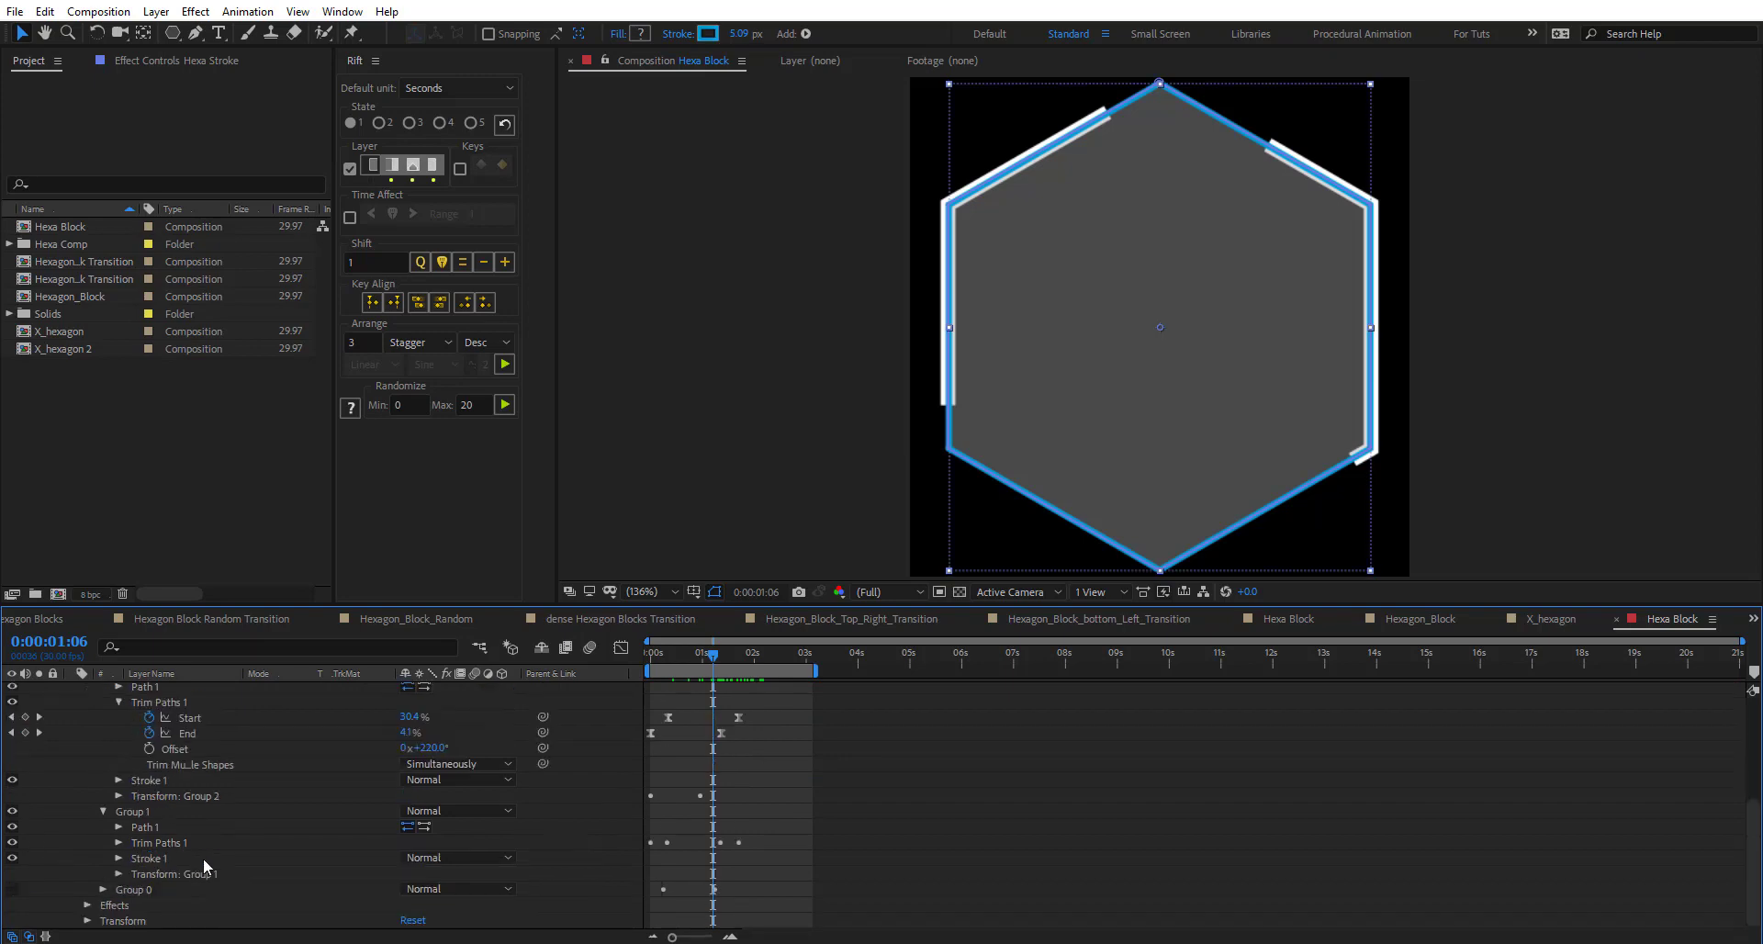
left_click(130, 887, "shift")
left_click(101, 890)
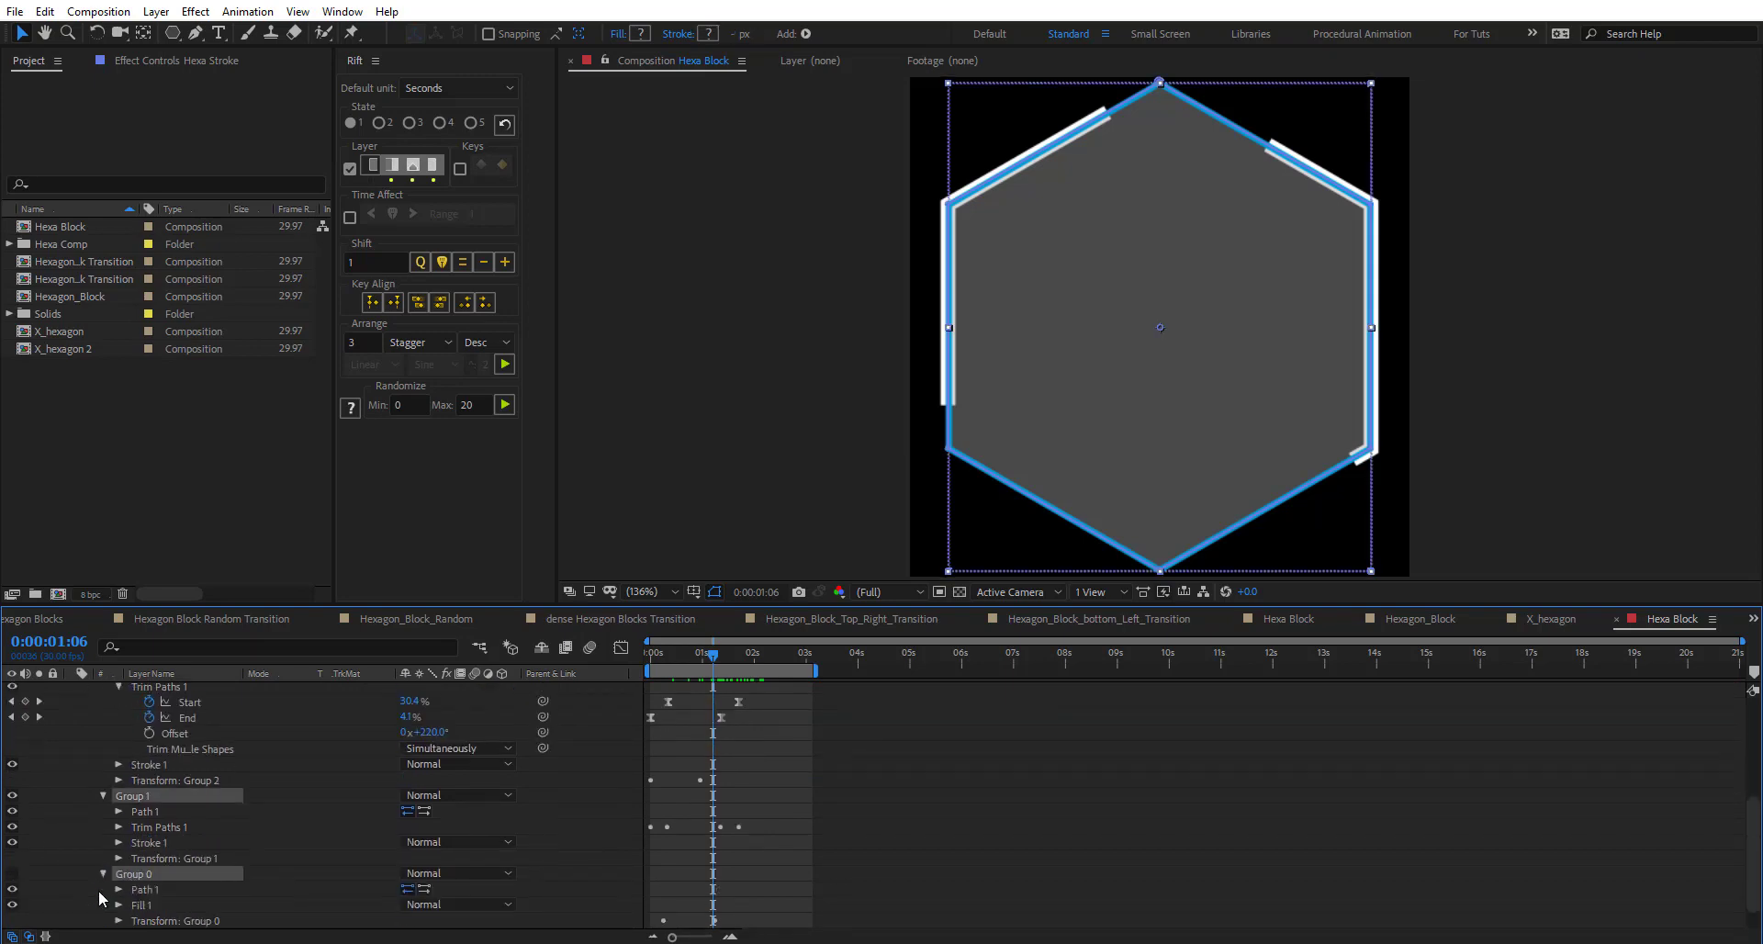
left_click(104, 797, "ctrl")
left_click(164, 864)
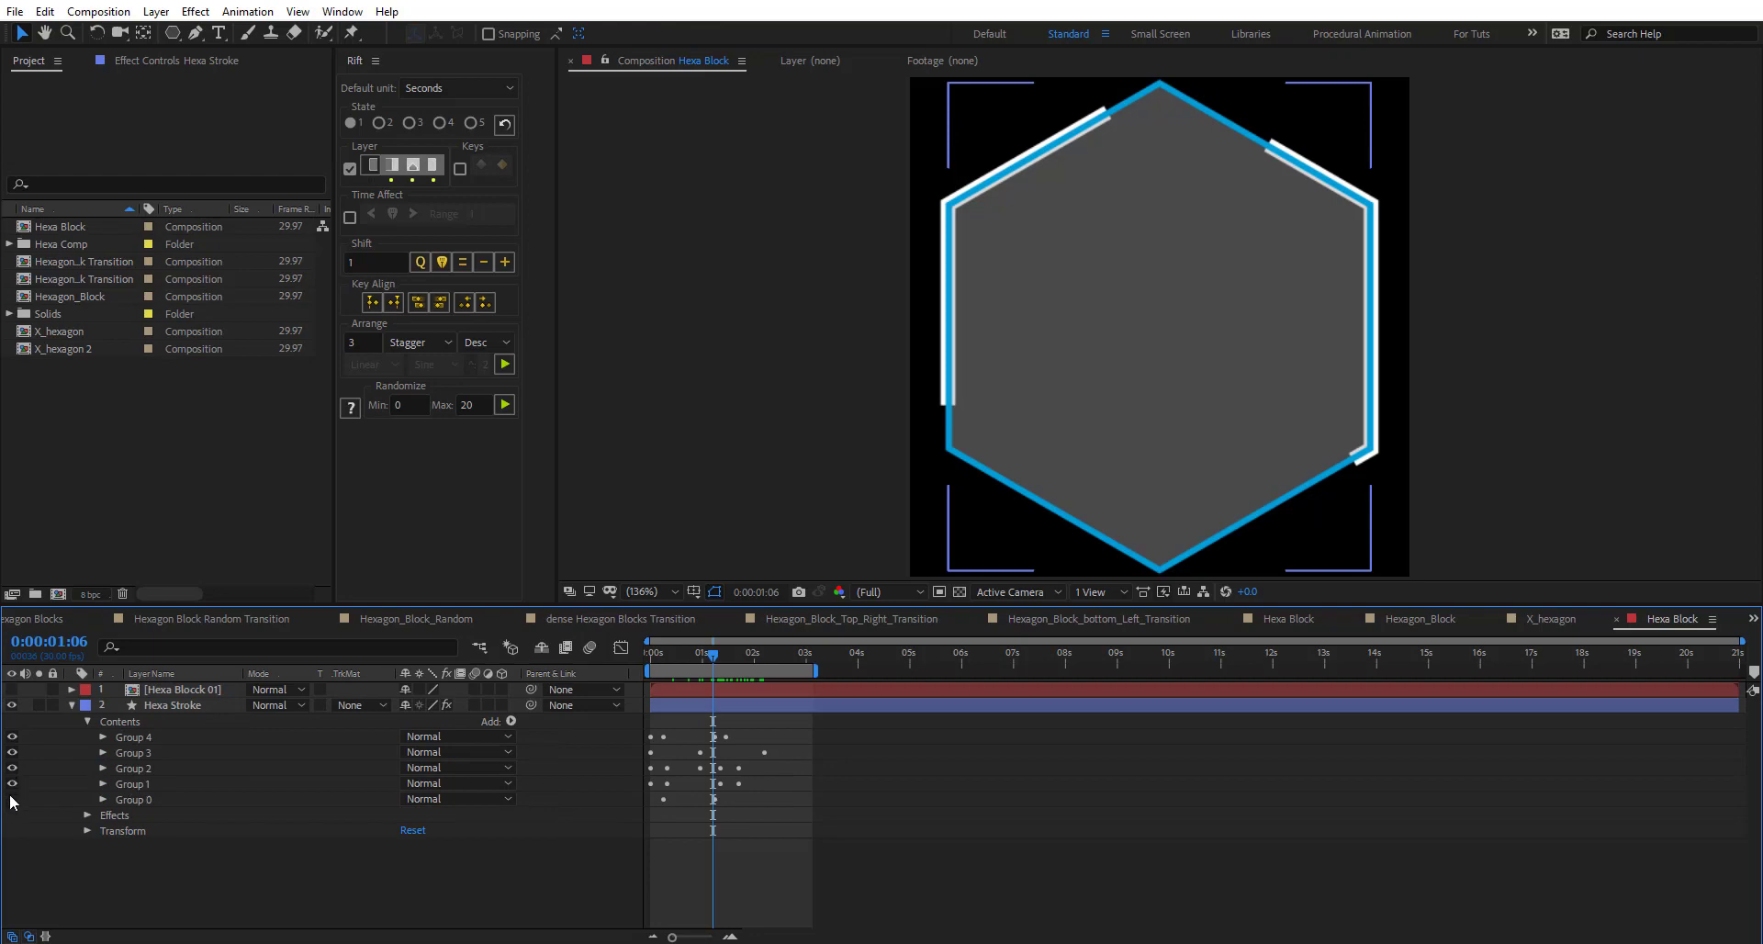
left_click(12, 799)
left_click(12, 736)
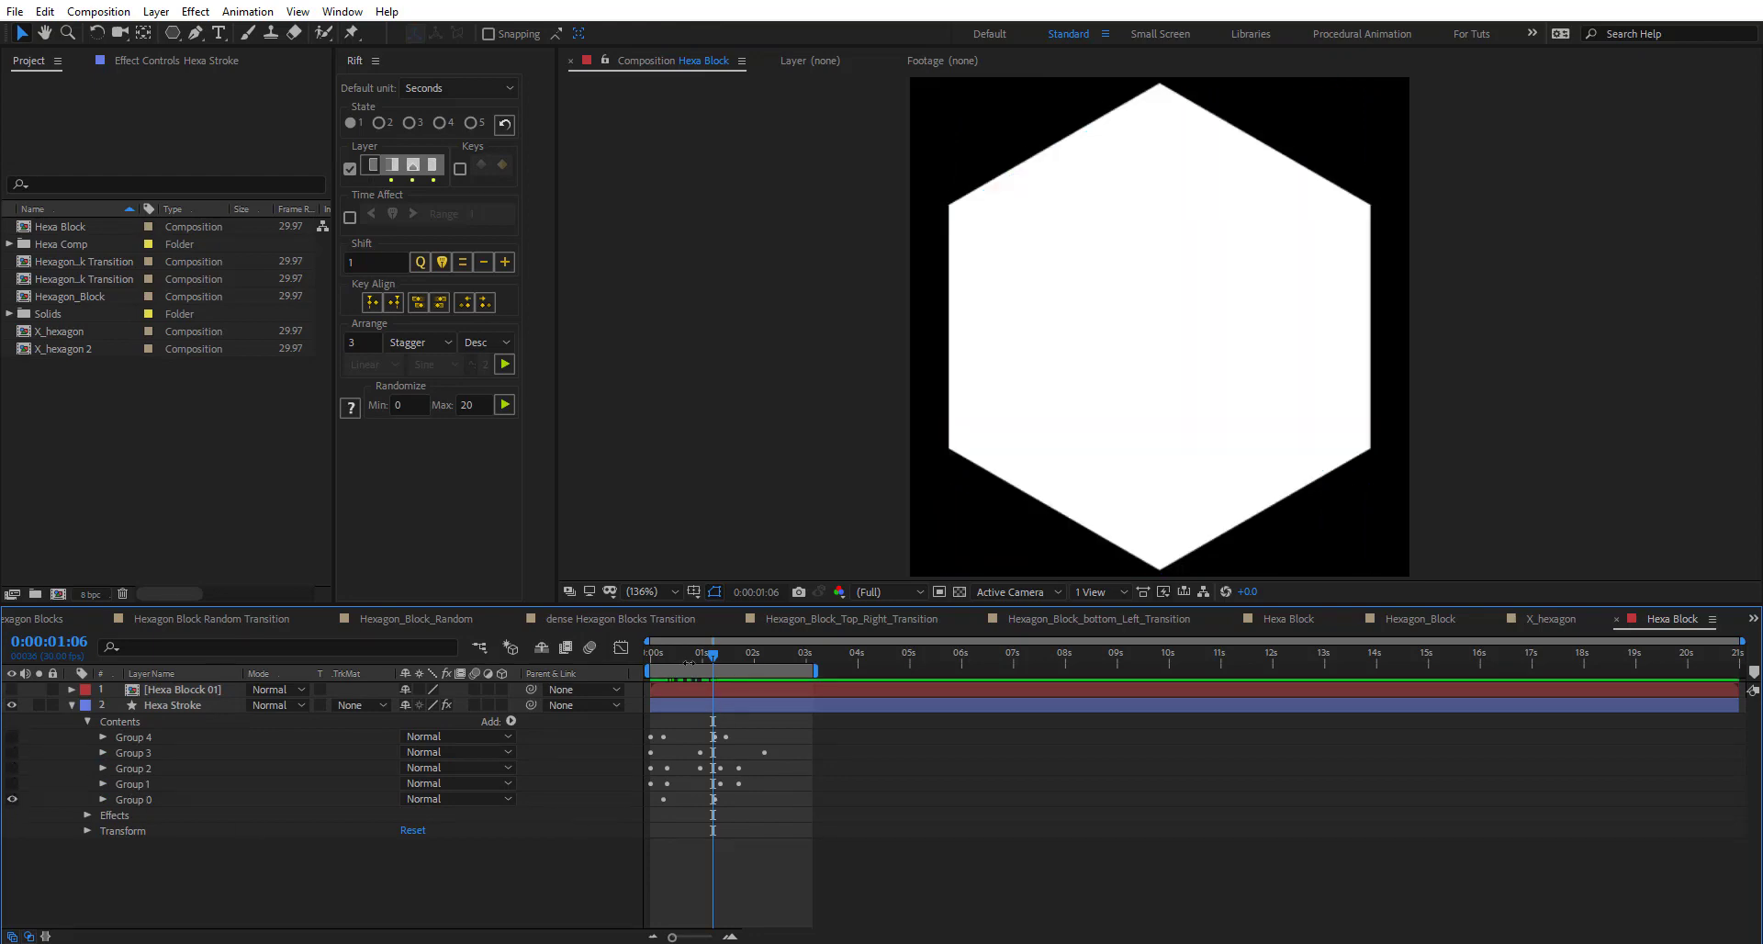
key("space")
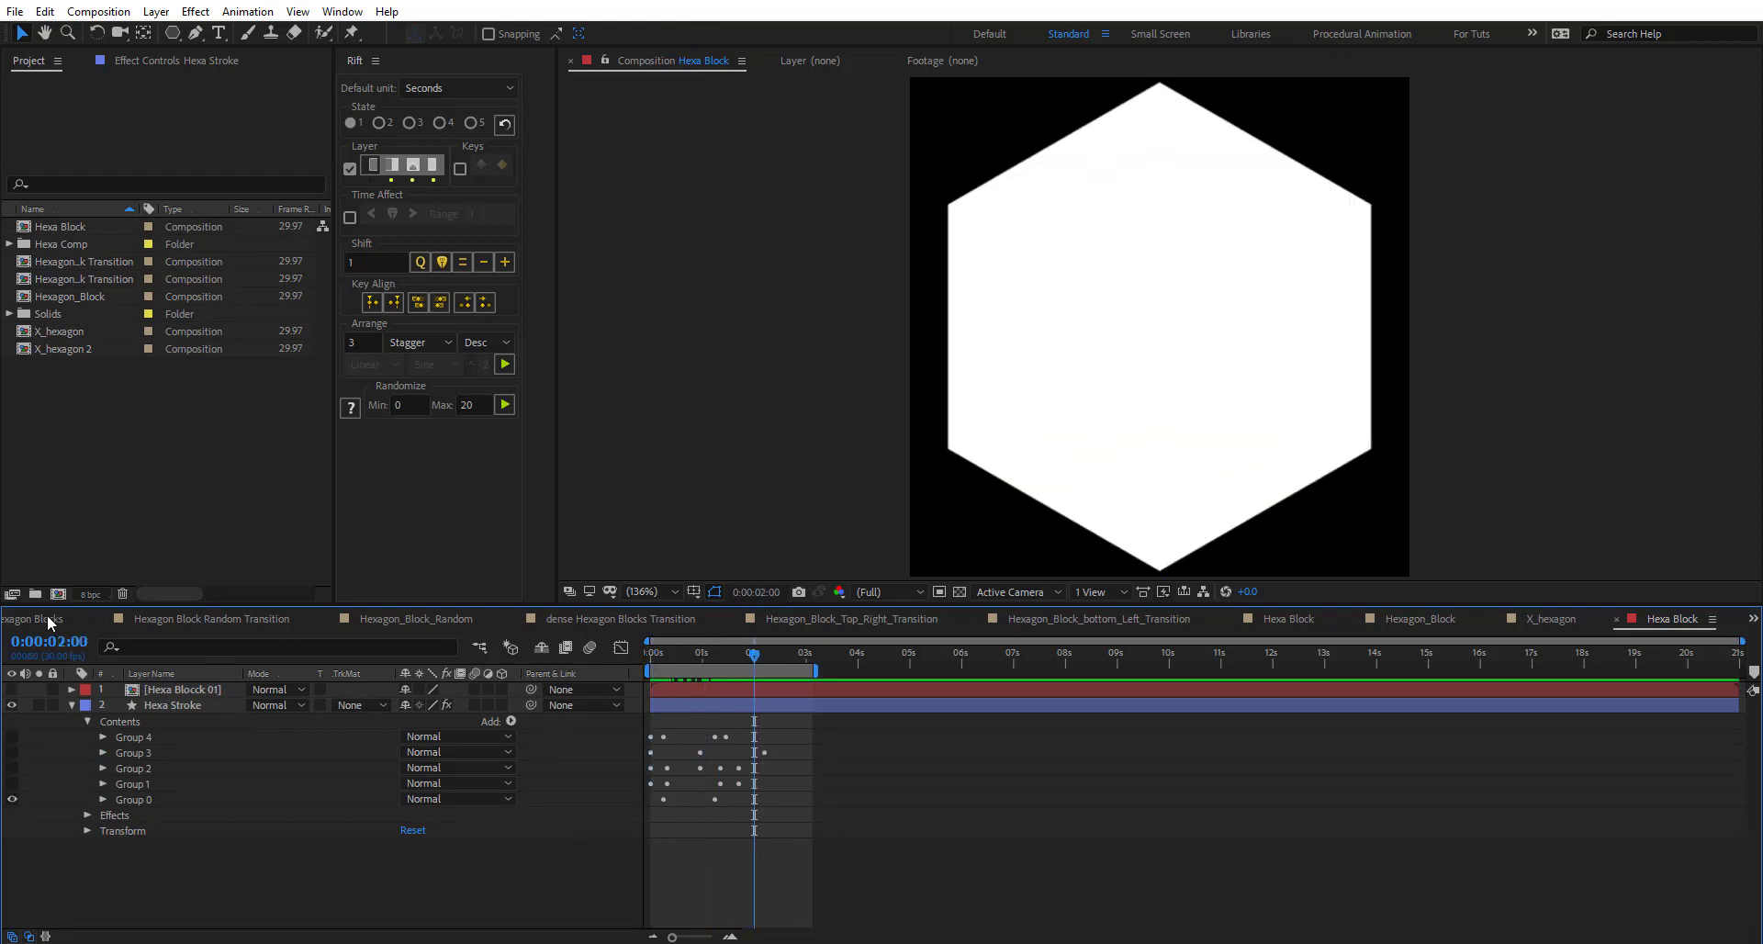
- Scrub through Hexagon Blocks, Hexagon Block Random Transition and Hexagon_Block_Random, then return to Hexa Block
left_click(47, 614)
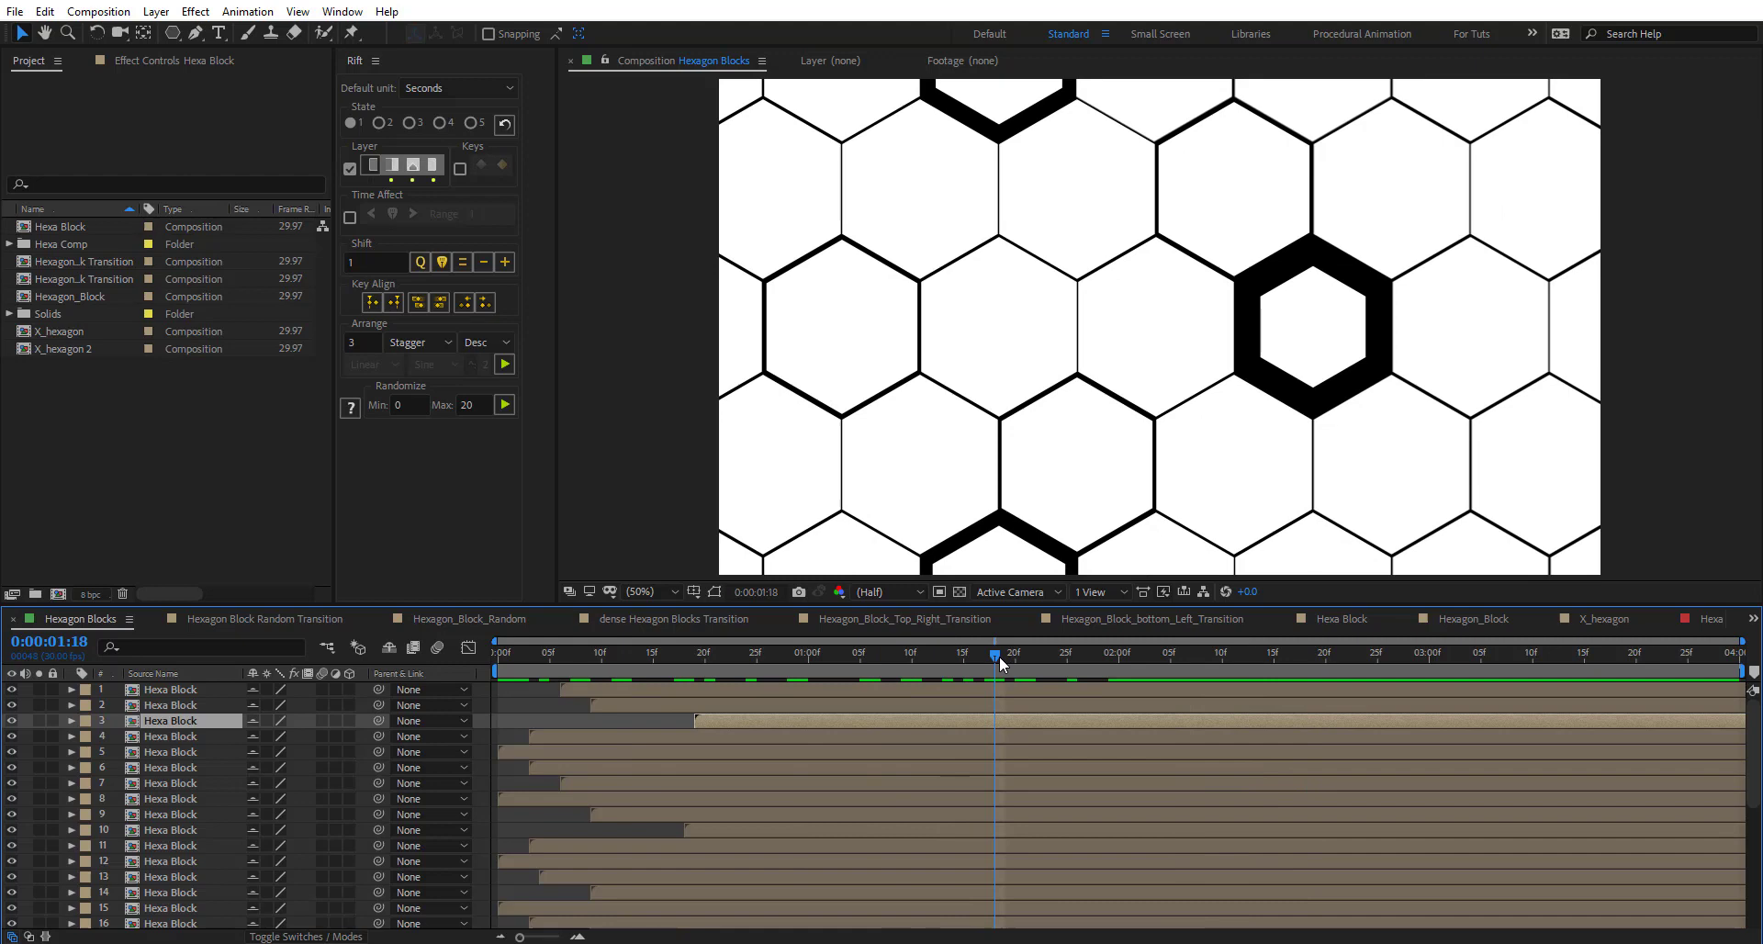
left_click_drag(999, 656, 1097, 657)
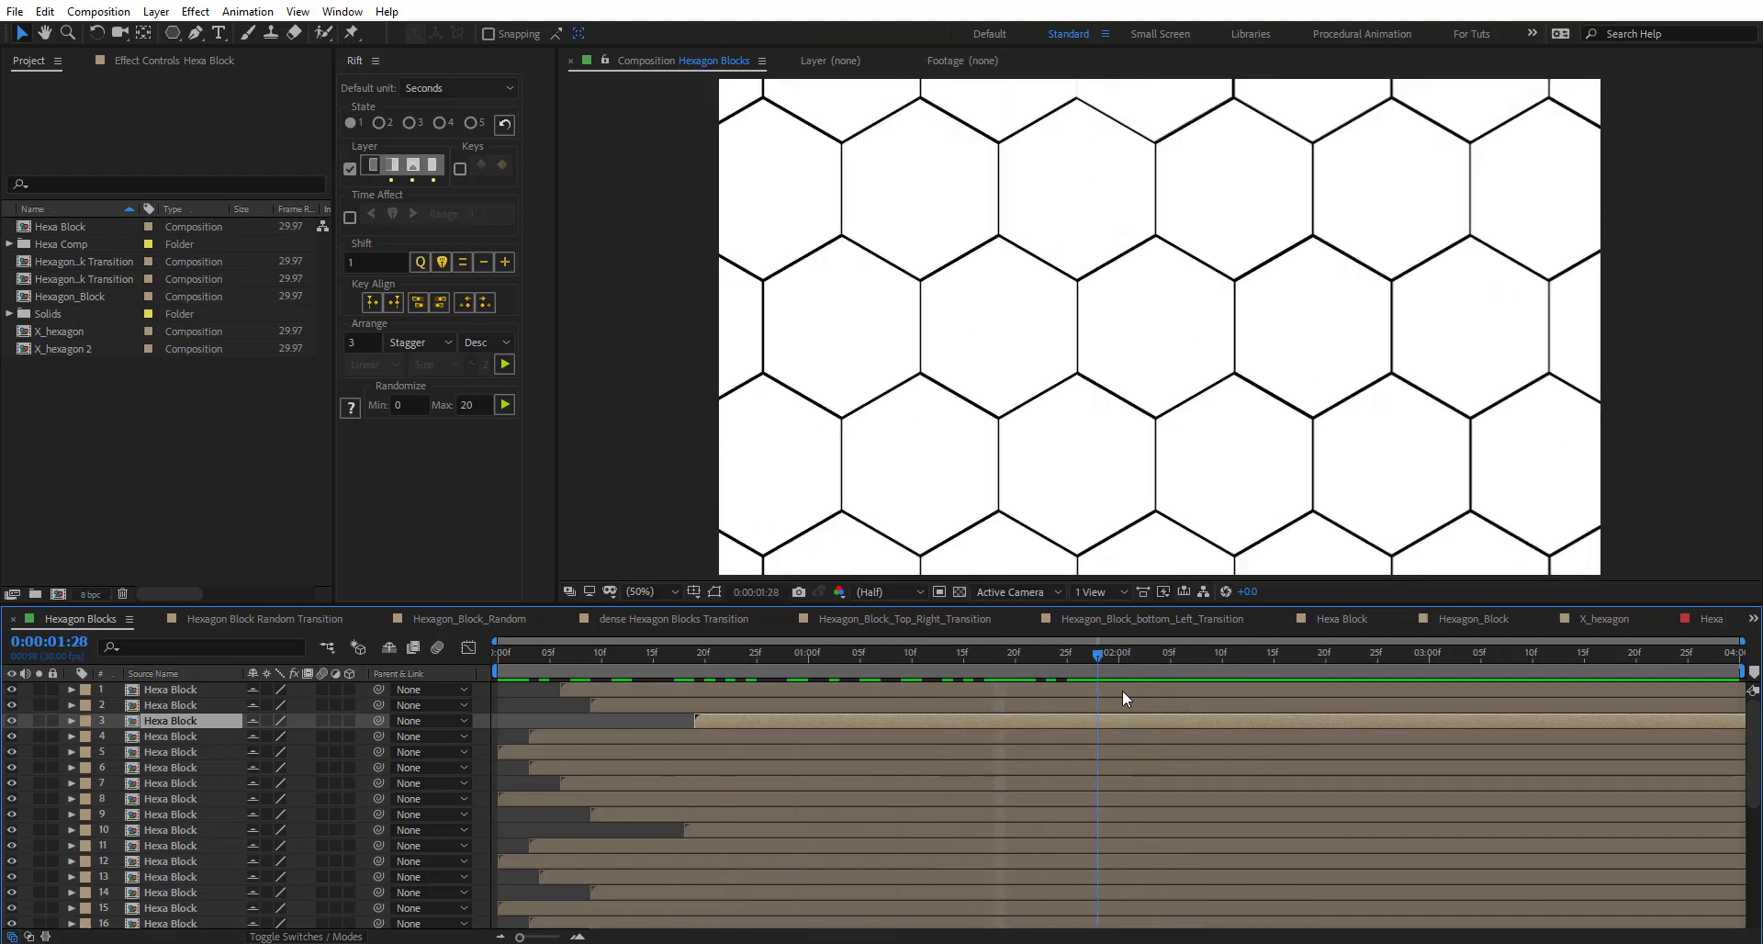
left_click(277, 616)
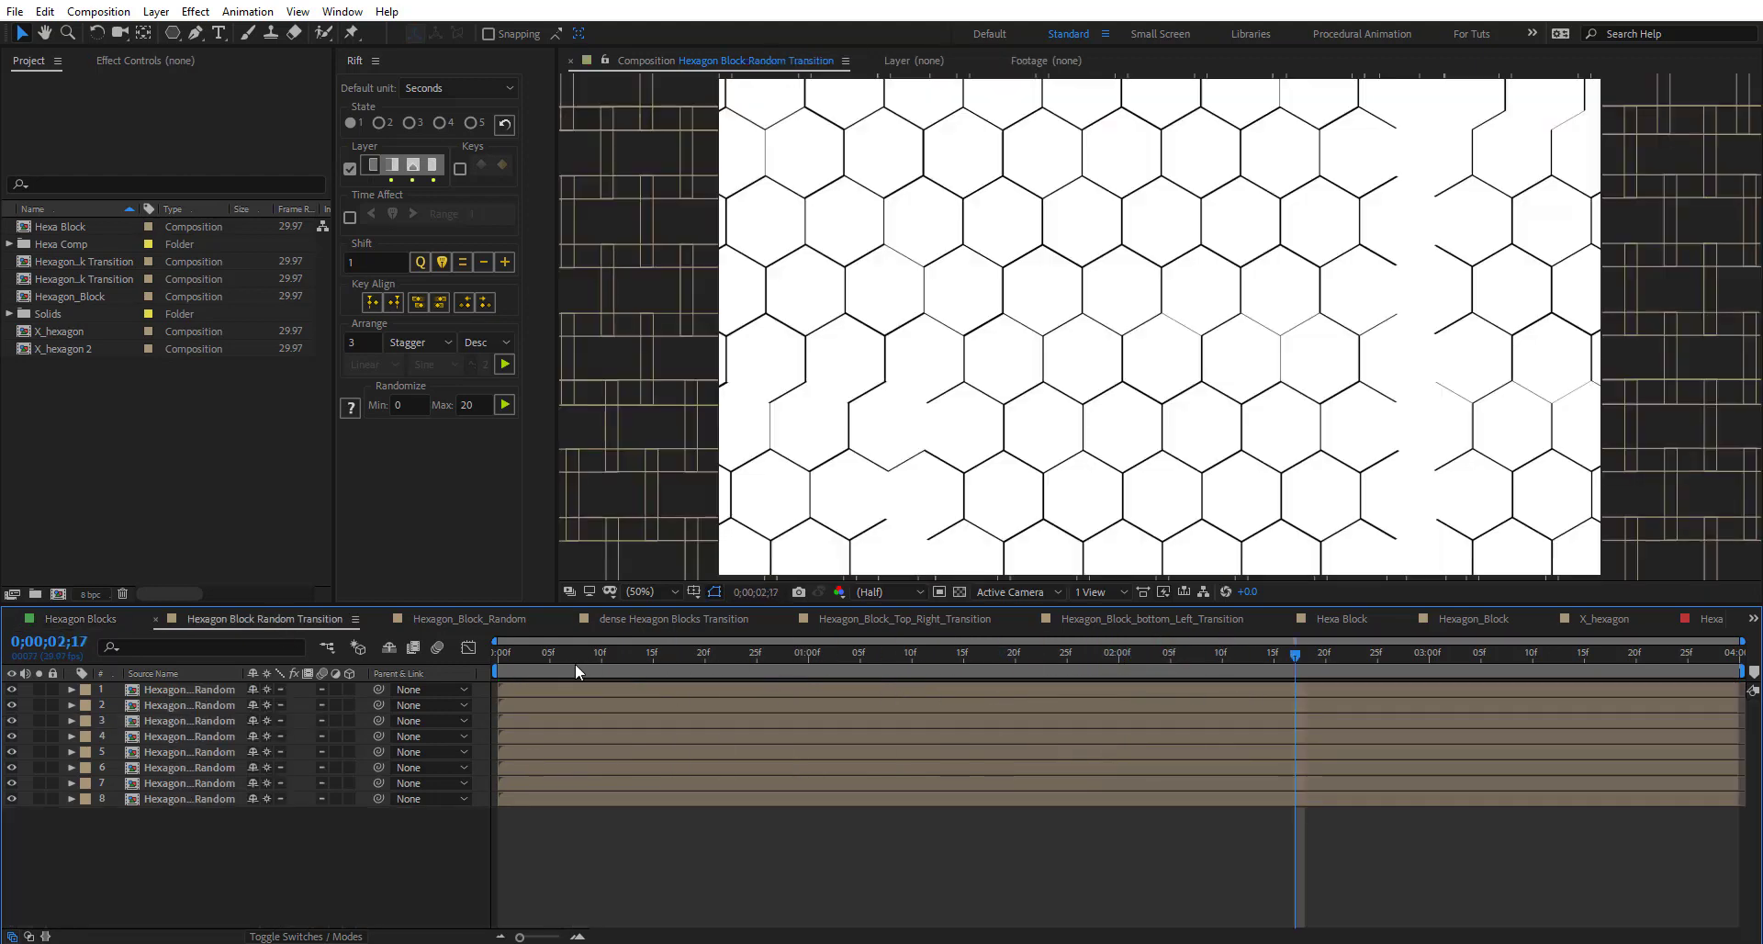
left_click_drag(574, 663, 926, 668)
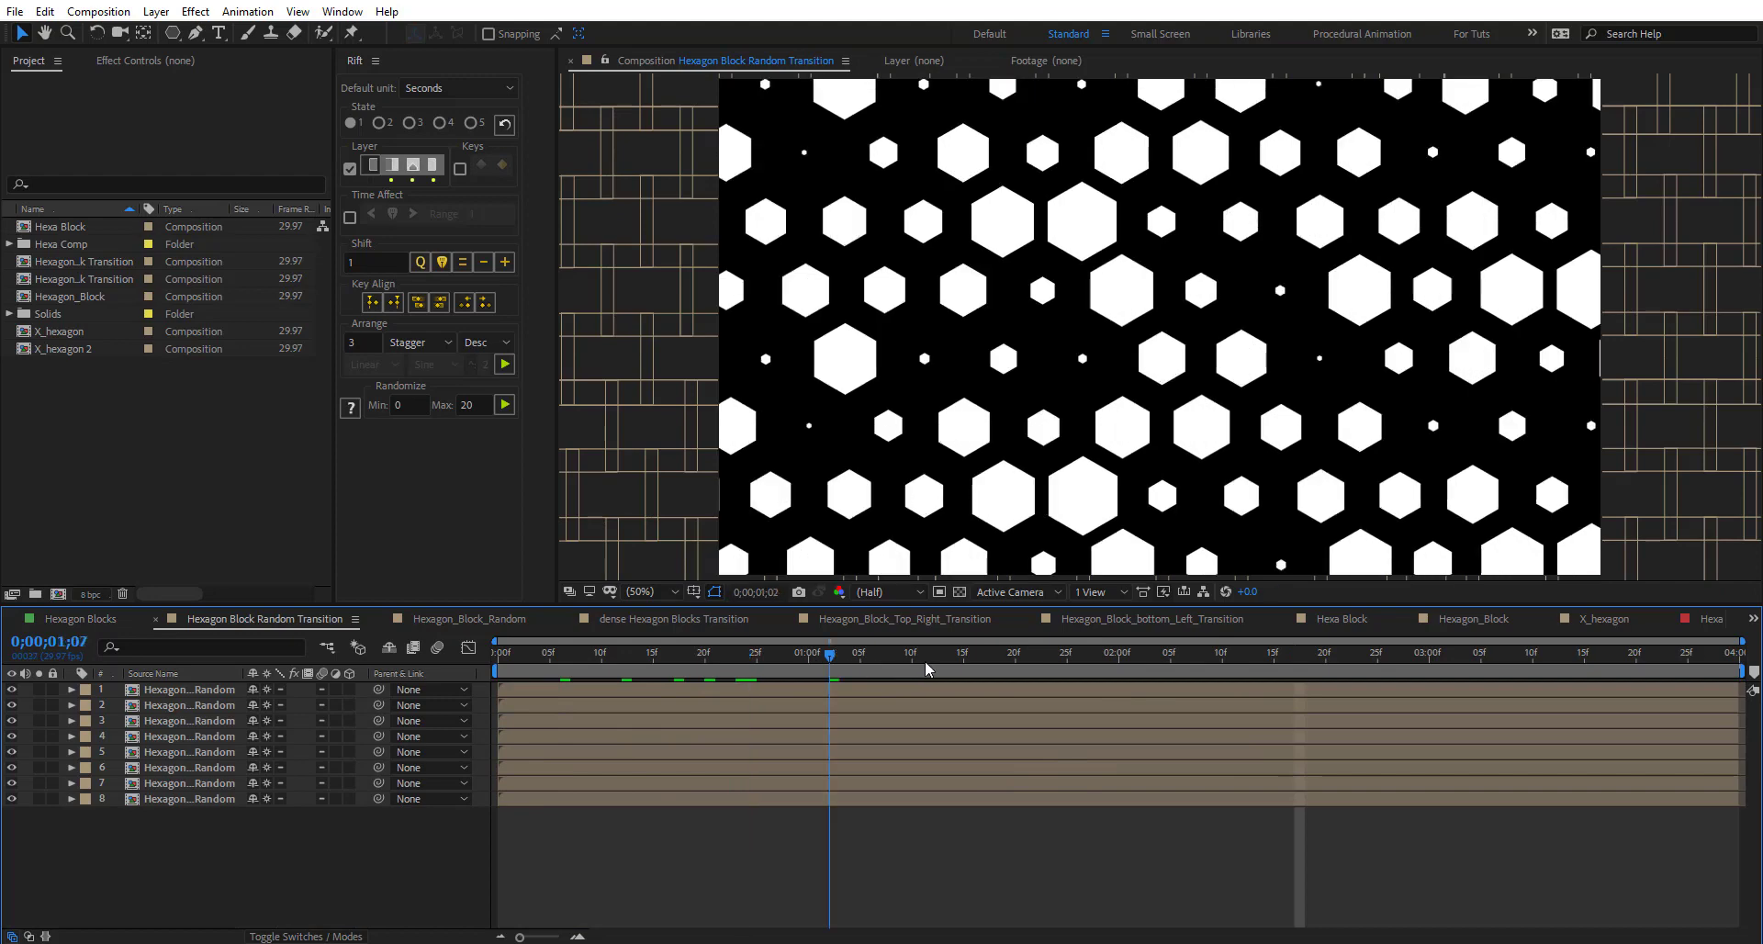
left_click(496, 616)
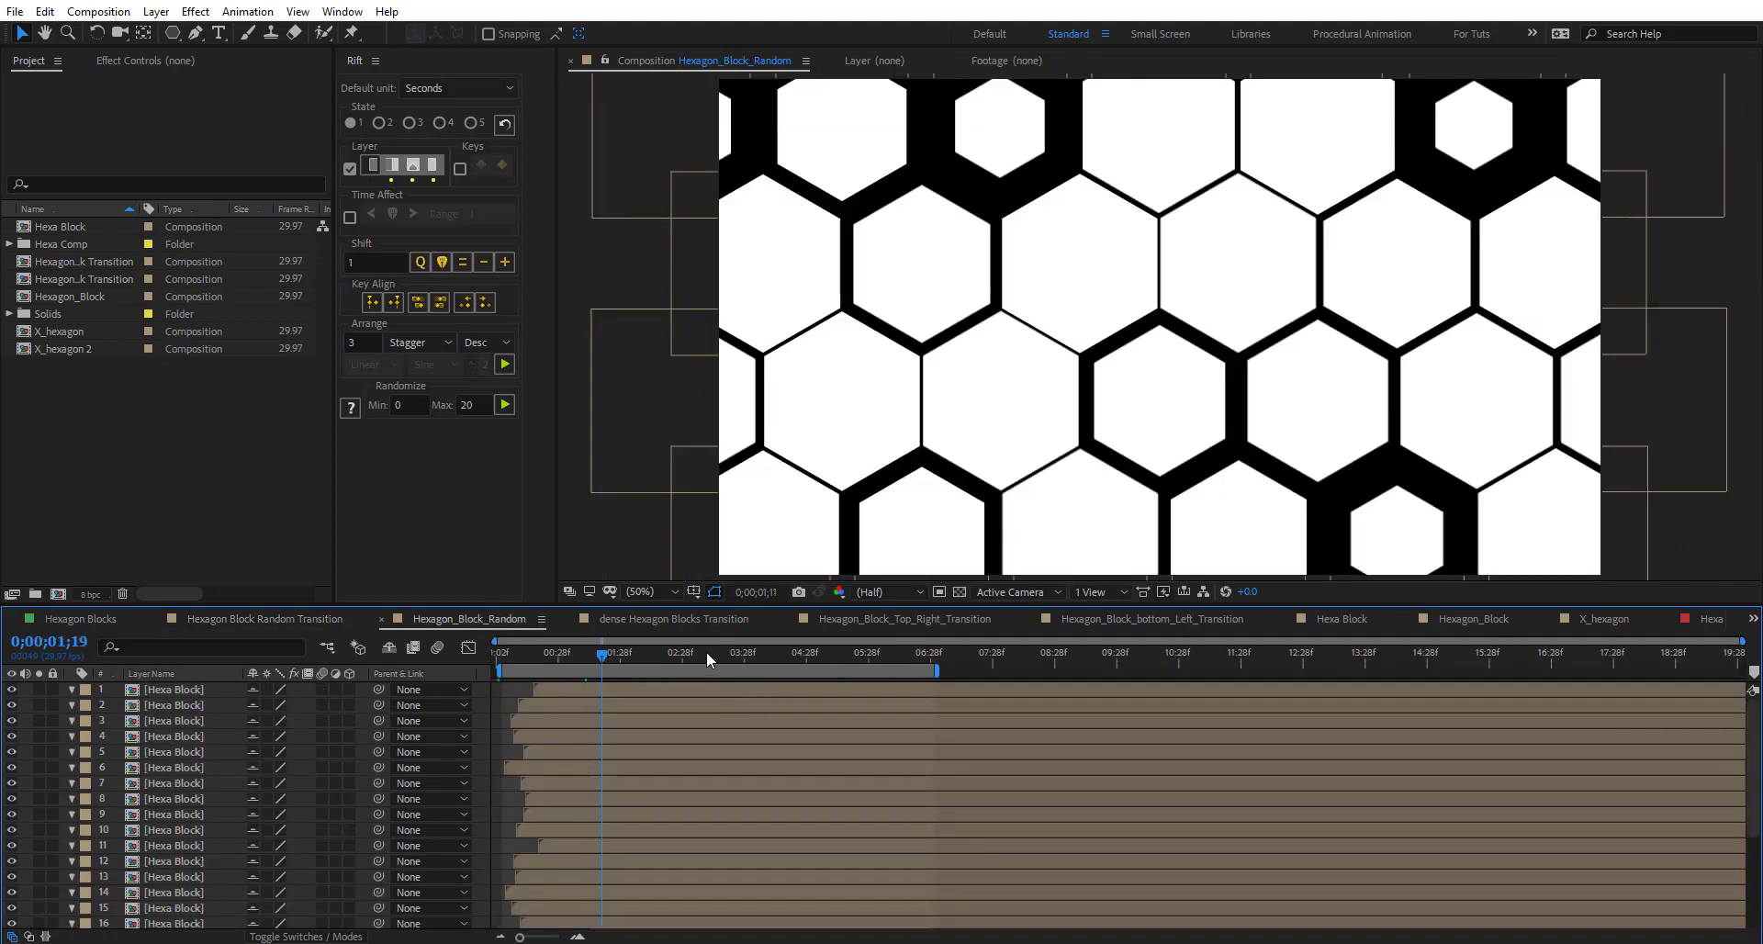
mouse_move(707, 653)
left_mouse_down()
mouse_move(808, 653)
mouse_move(647, 653)
mouse_move(683, 662)
left_mouse_up()
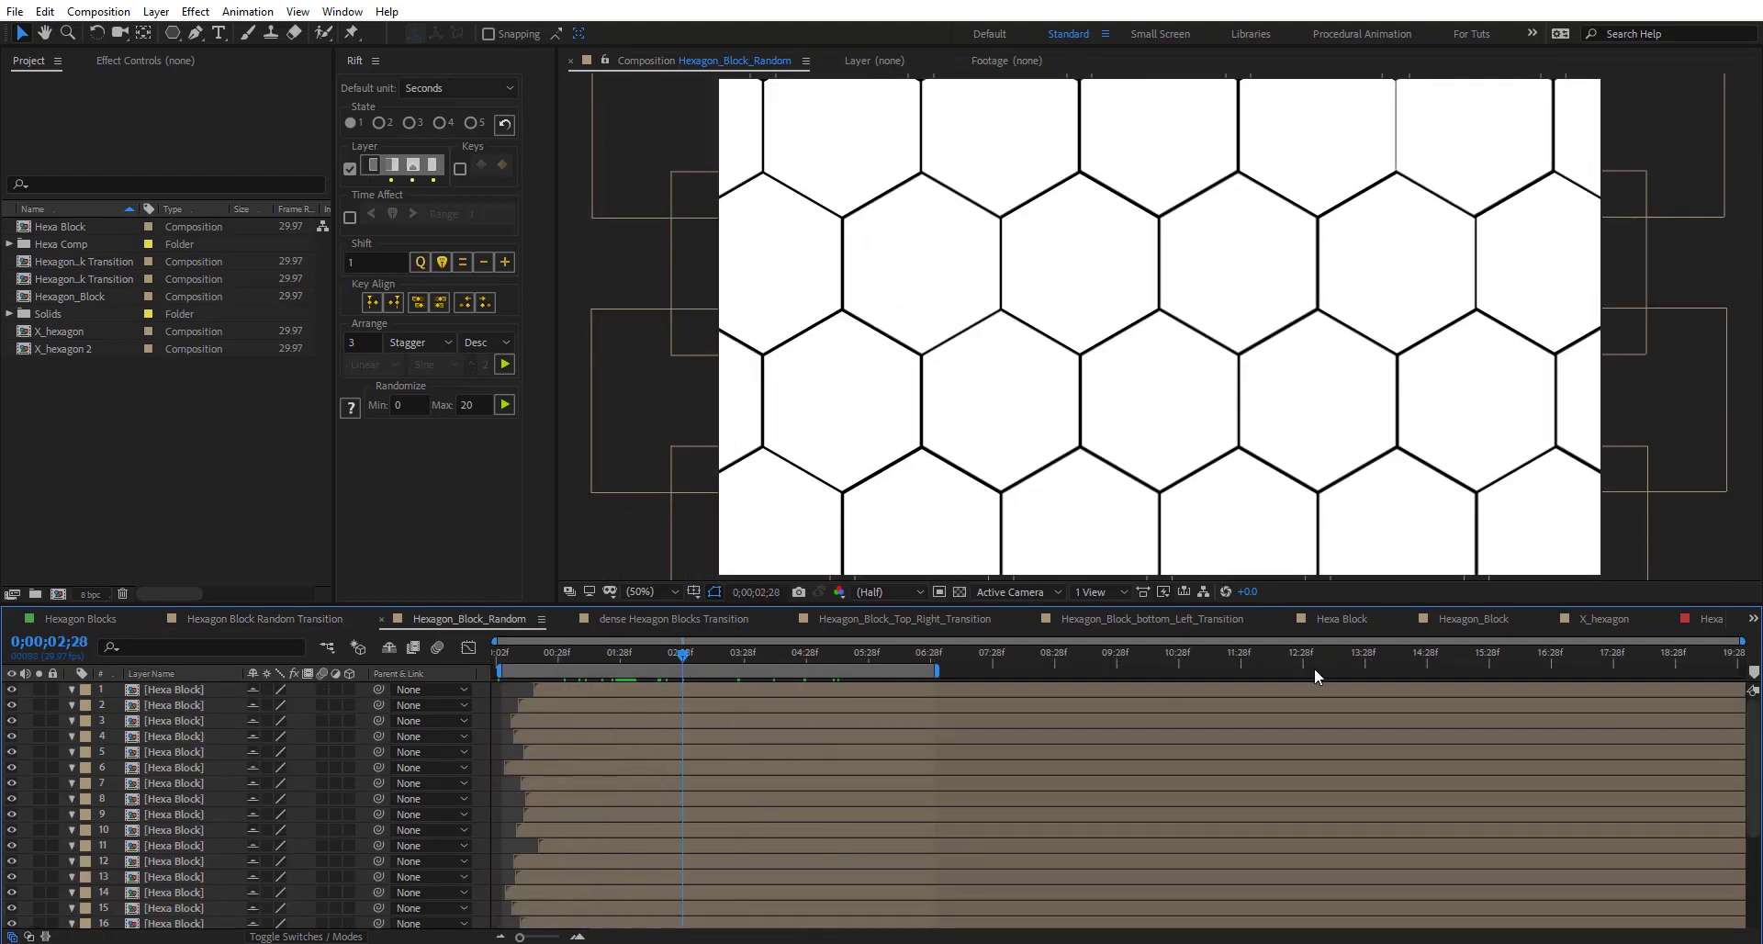
left_click(1712, 619)
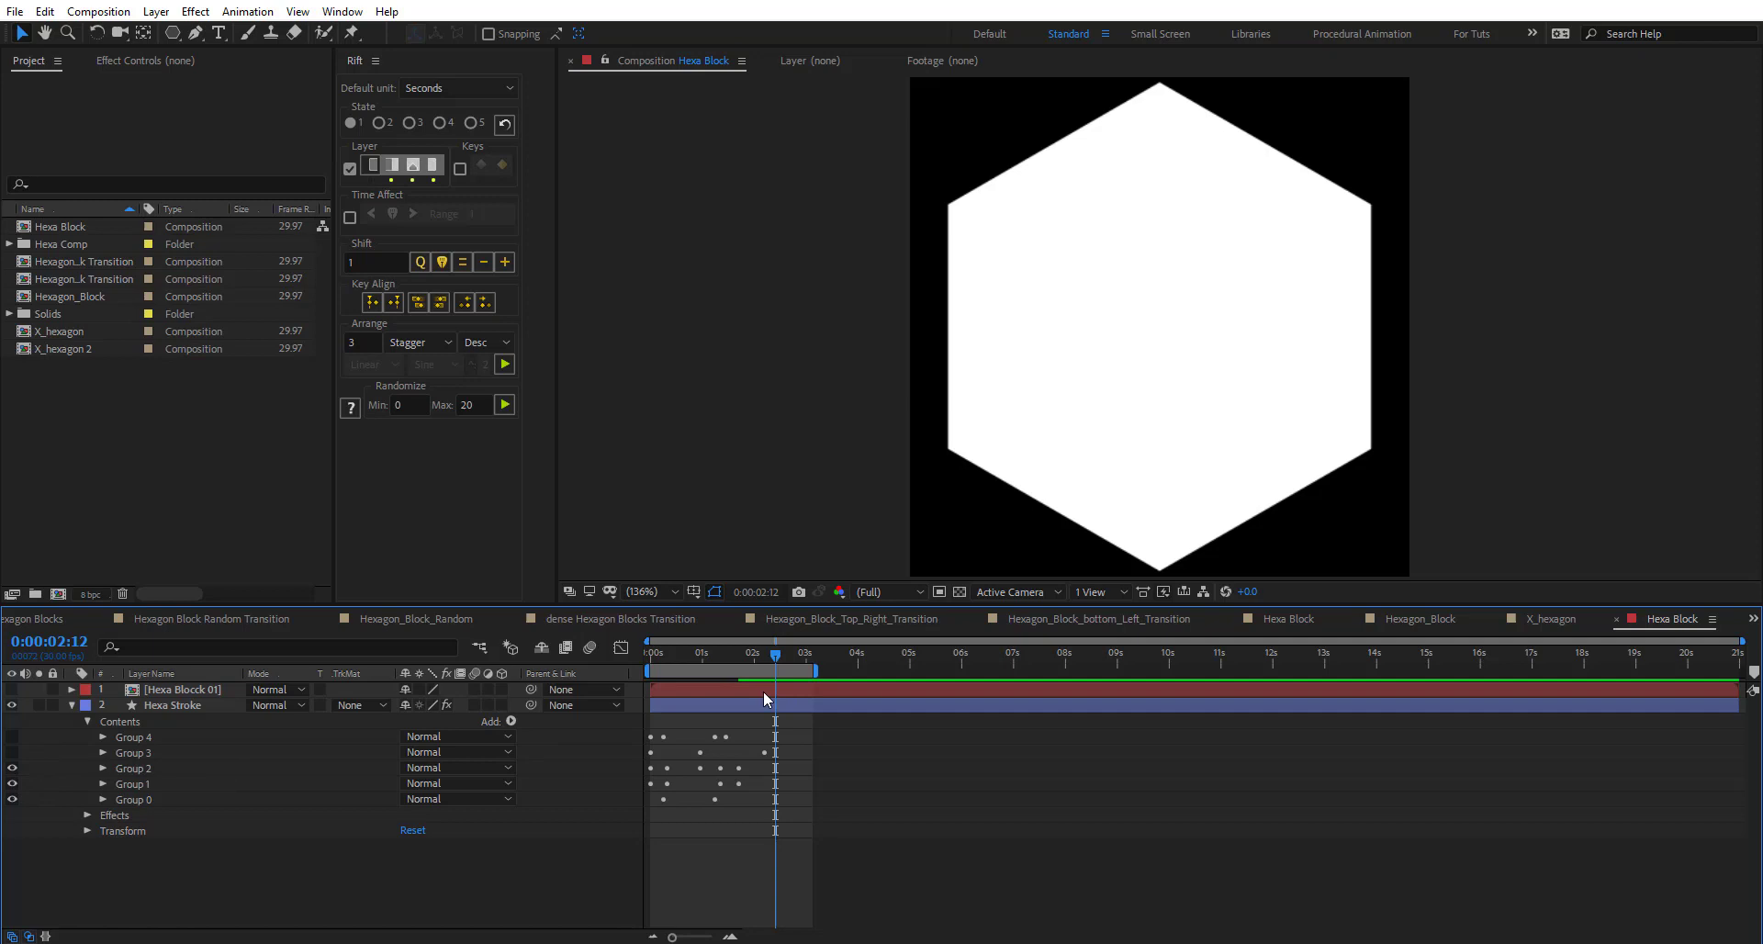
- Expand Groups 1 and 2 and set Group 2's Trim Paths Offset to 208°
left_click_drag(766, 656, 699, 661)
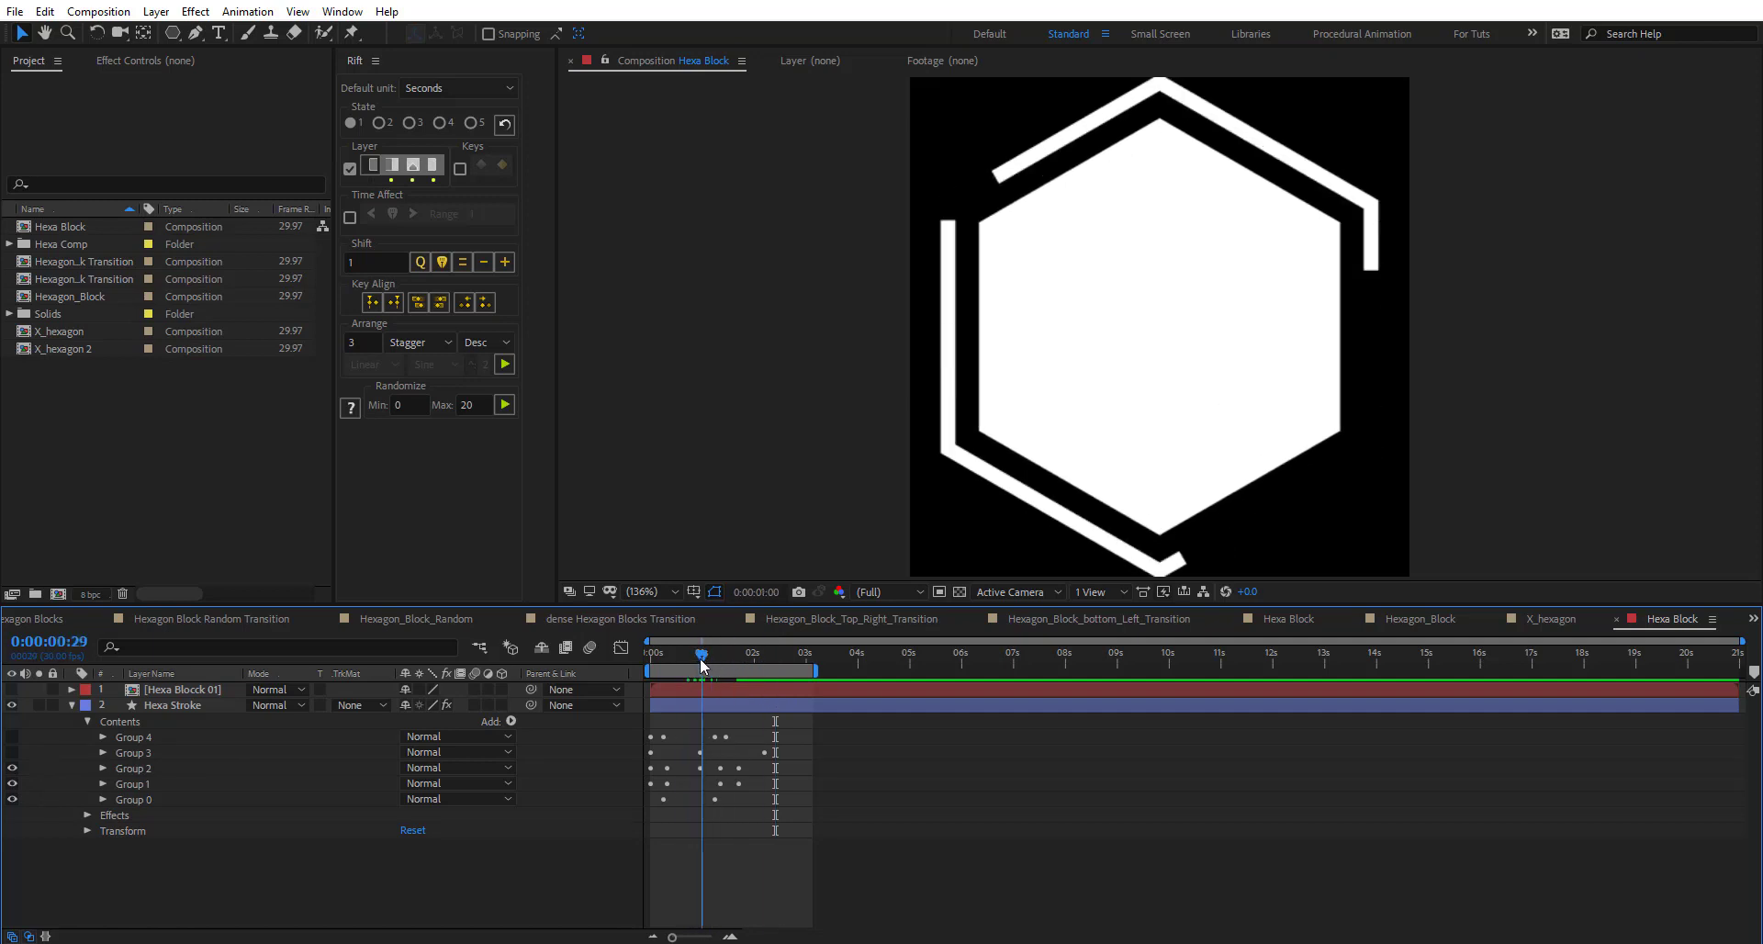
left_click(127, 786)
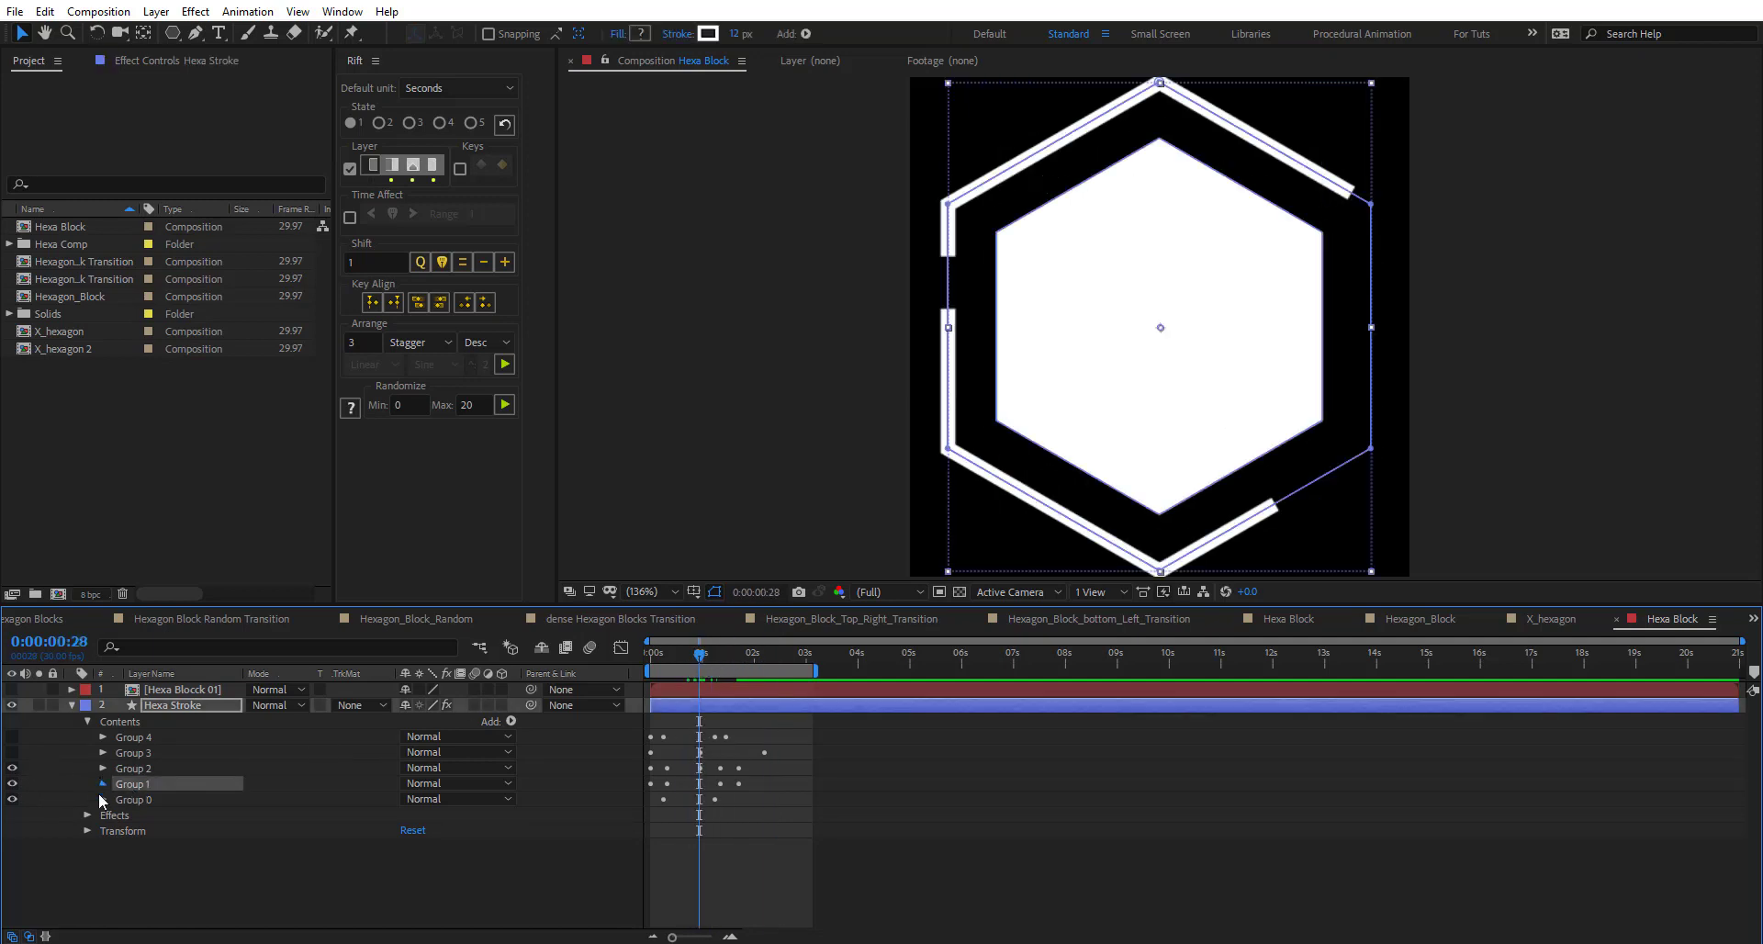
left_click(103, 784)
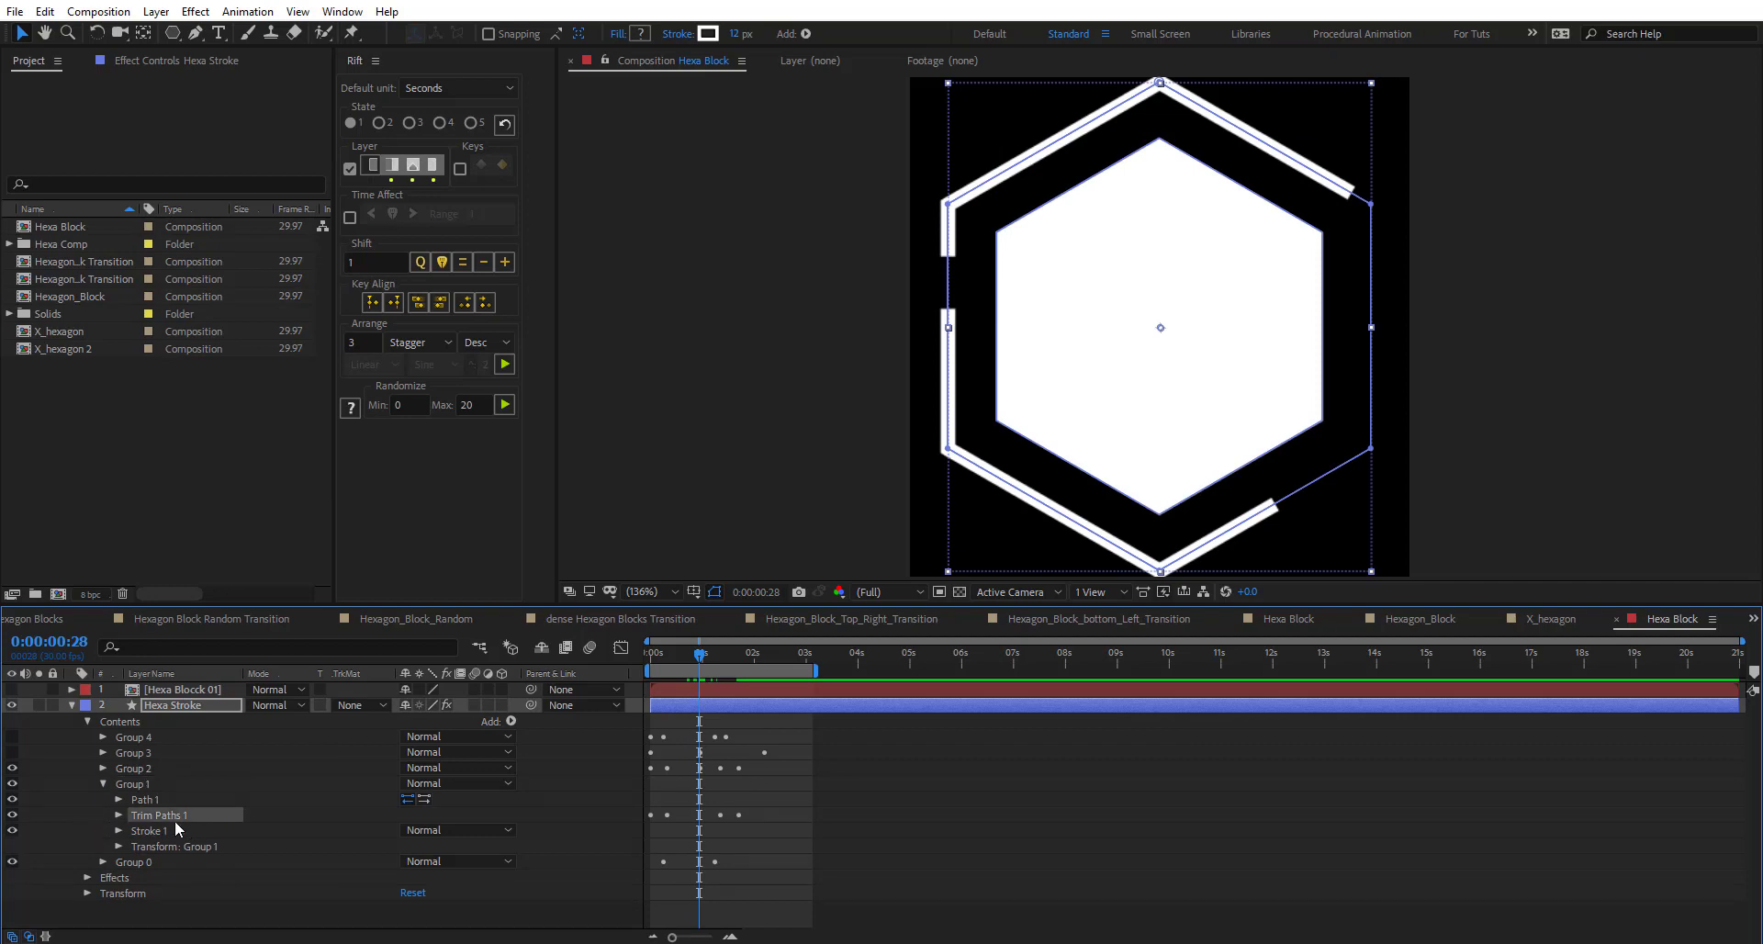
left_click(143, 830)
left_click(138, 769)
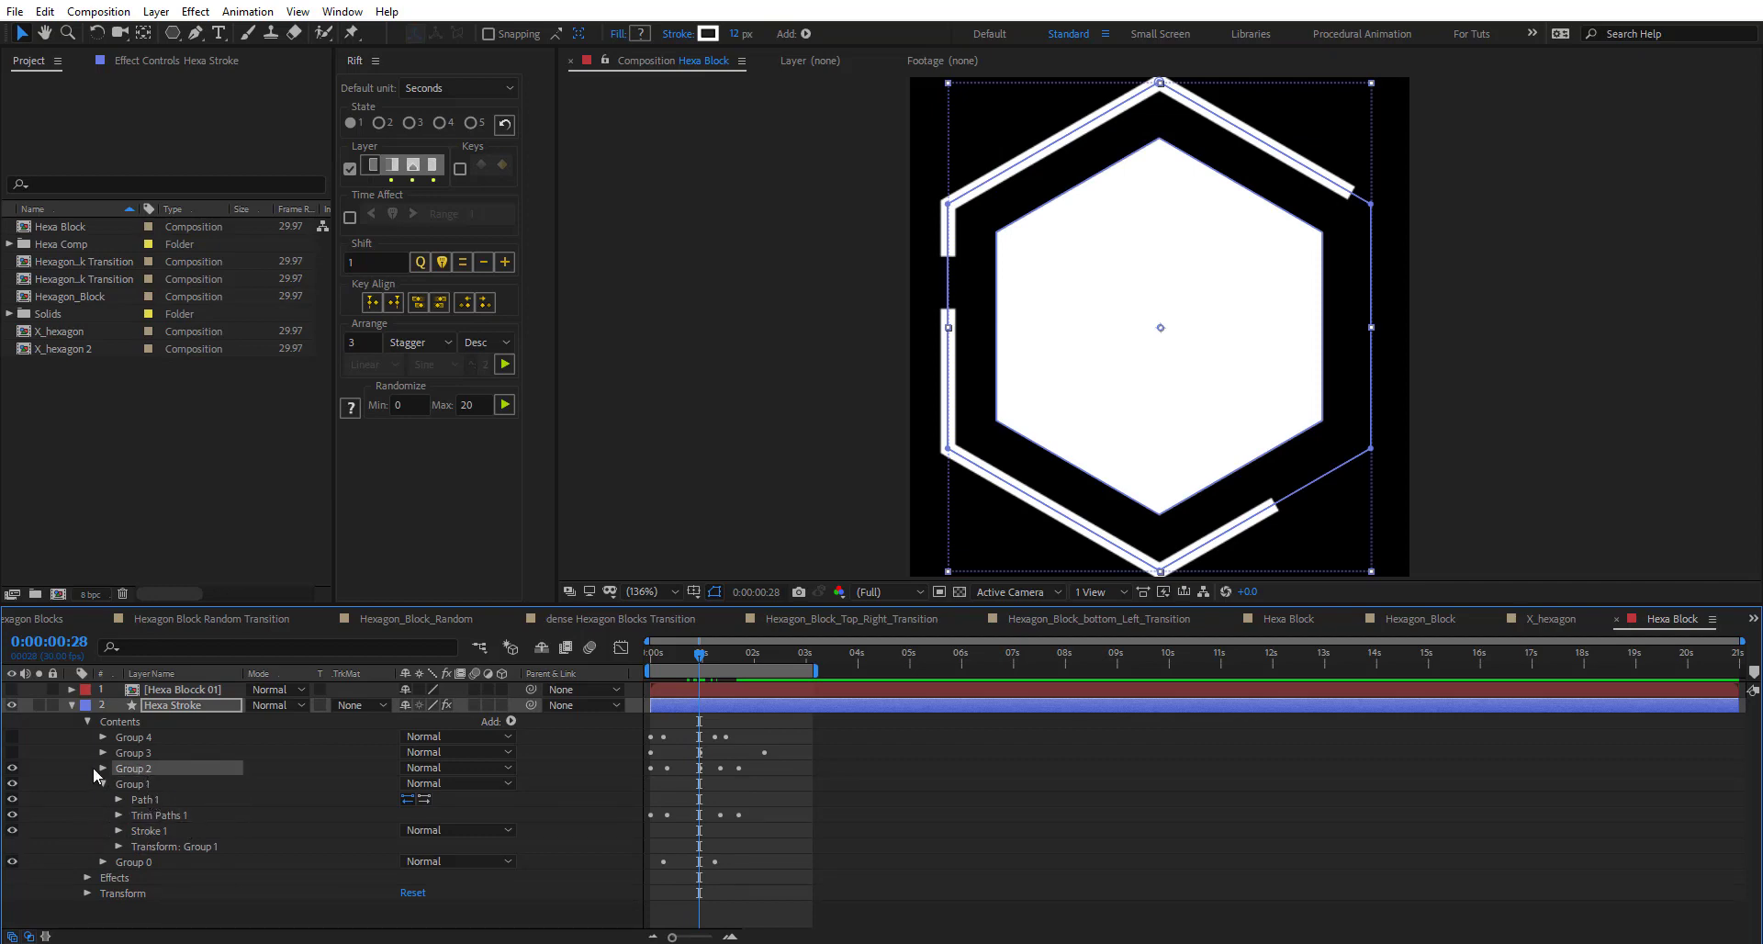
left_click(103, 768)
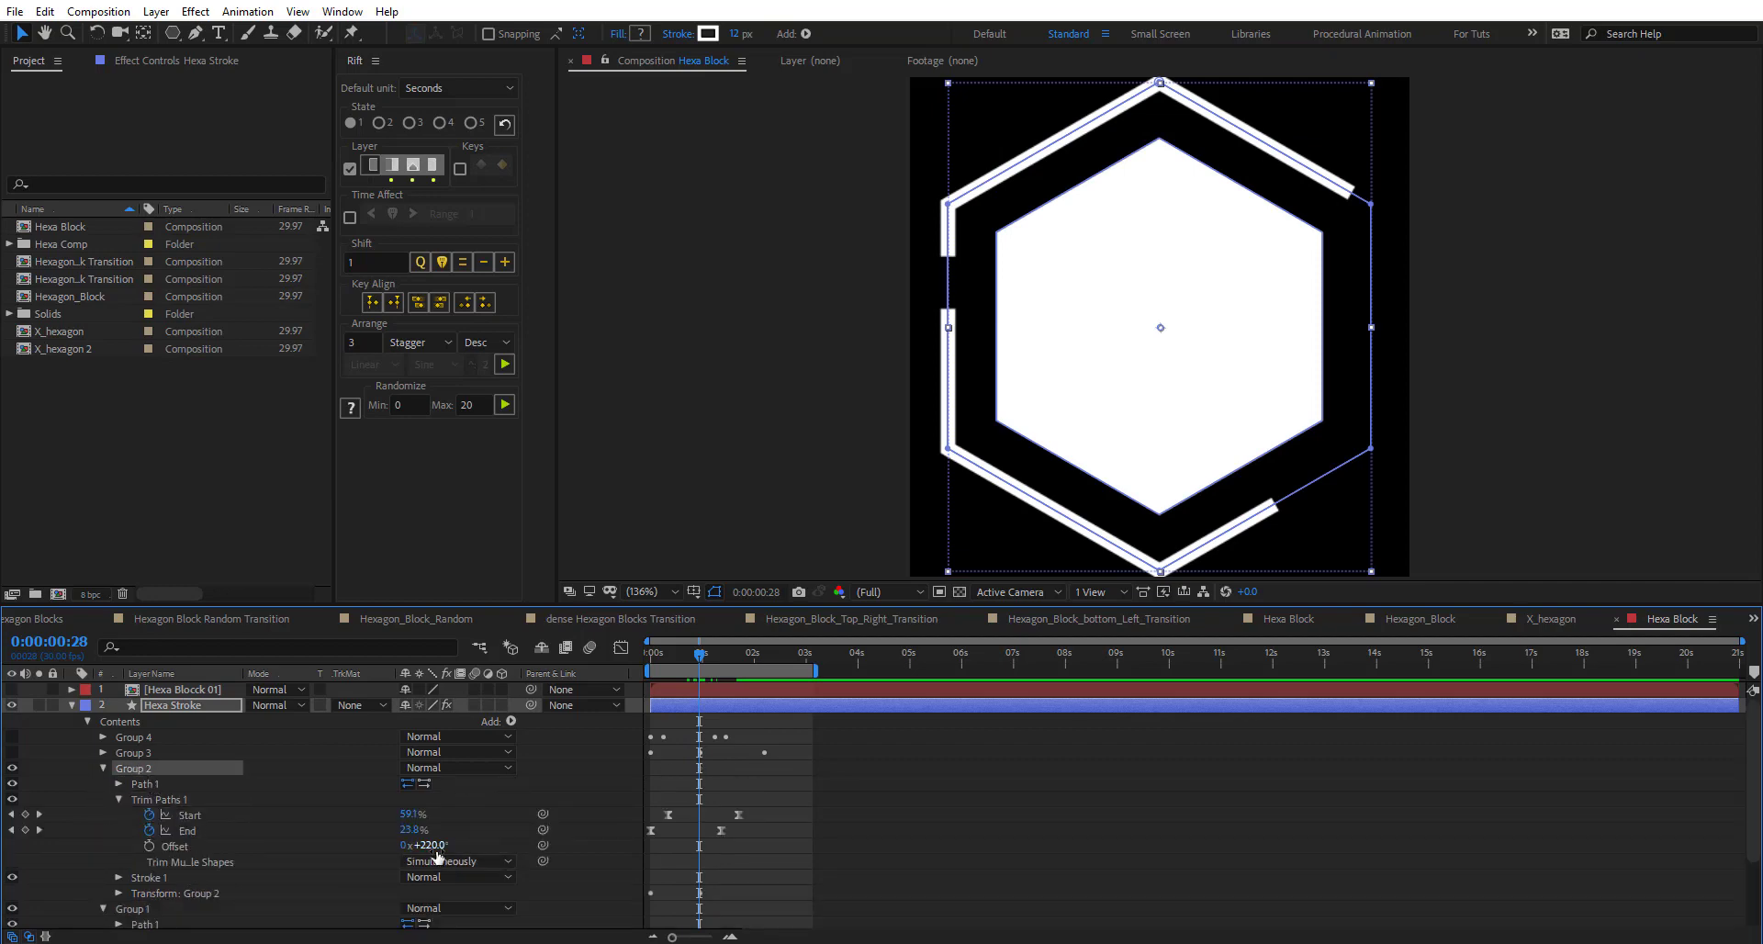
left_click_drag(437, 857, 426, 857)
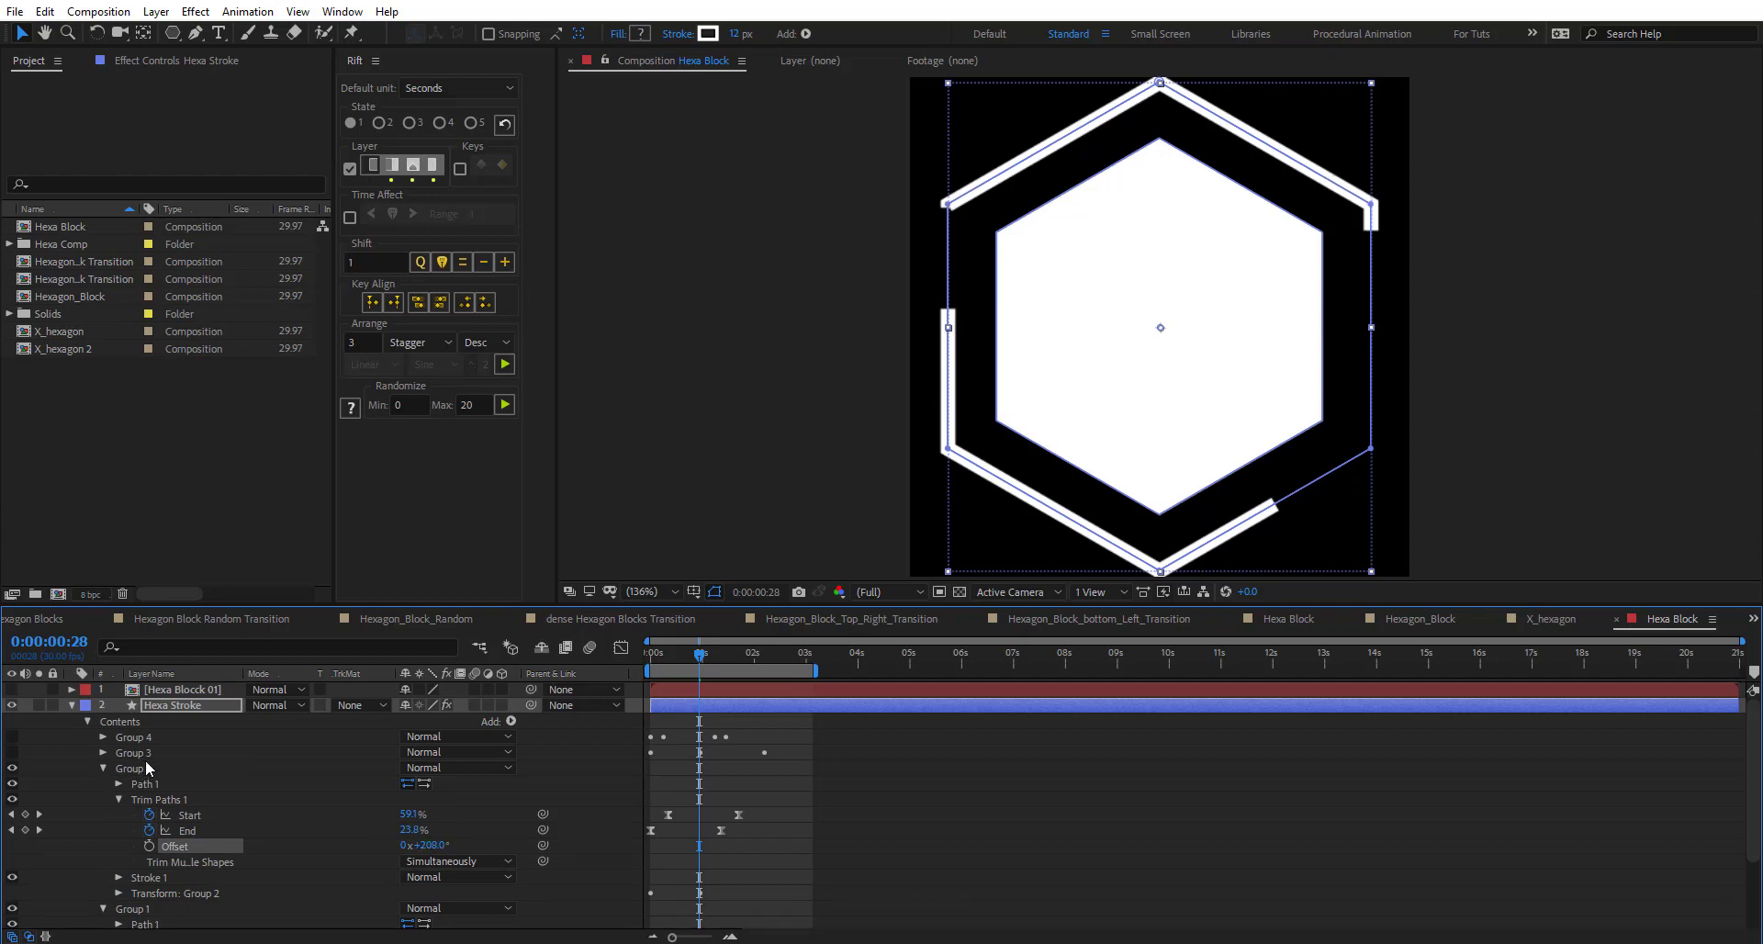
- Expand Group 3's path, fill and transform properties to inspect the grey hexagon
left_click(133, 753)
left_click(103, 752)
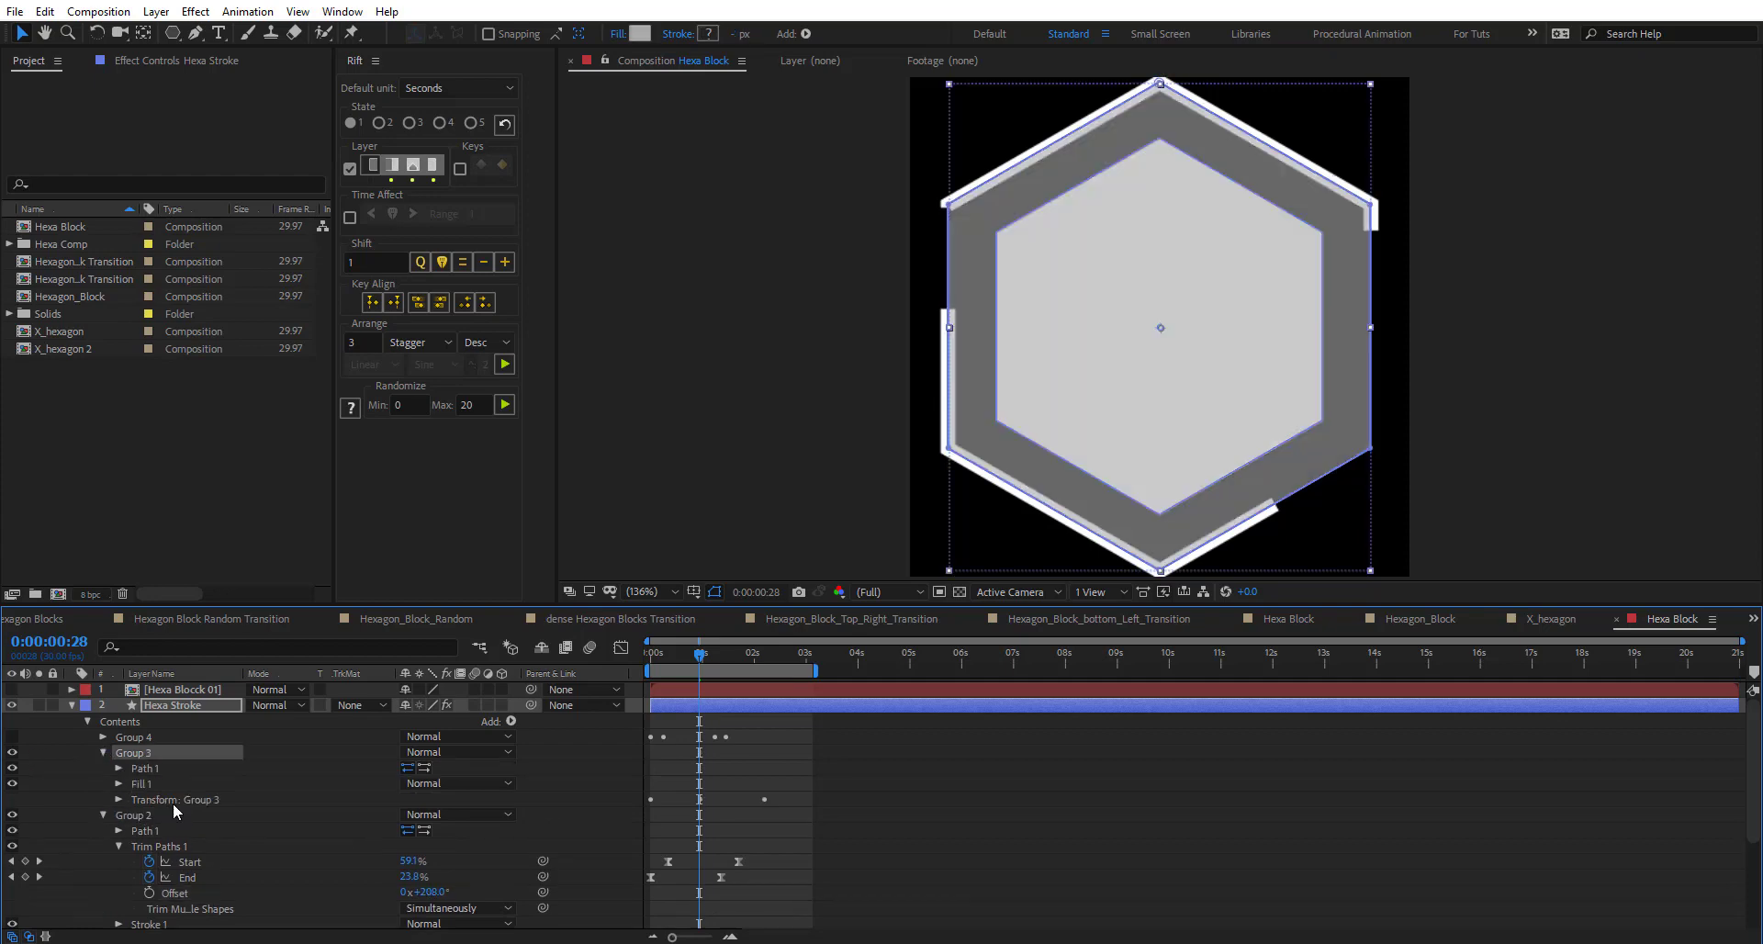
left_click(142, 784)
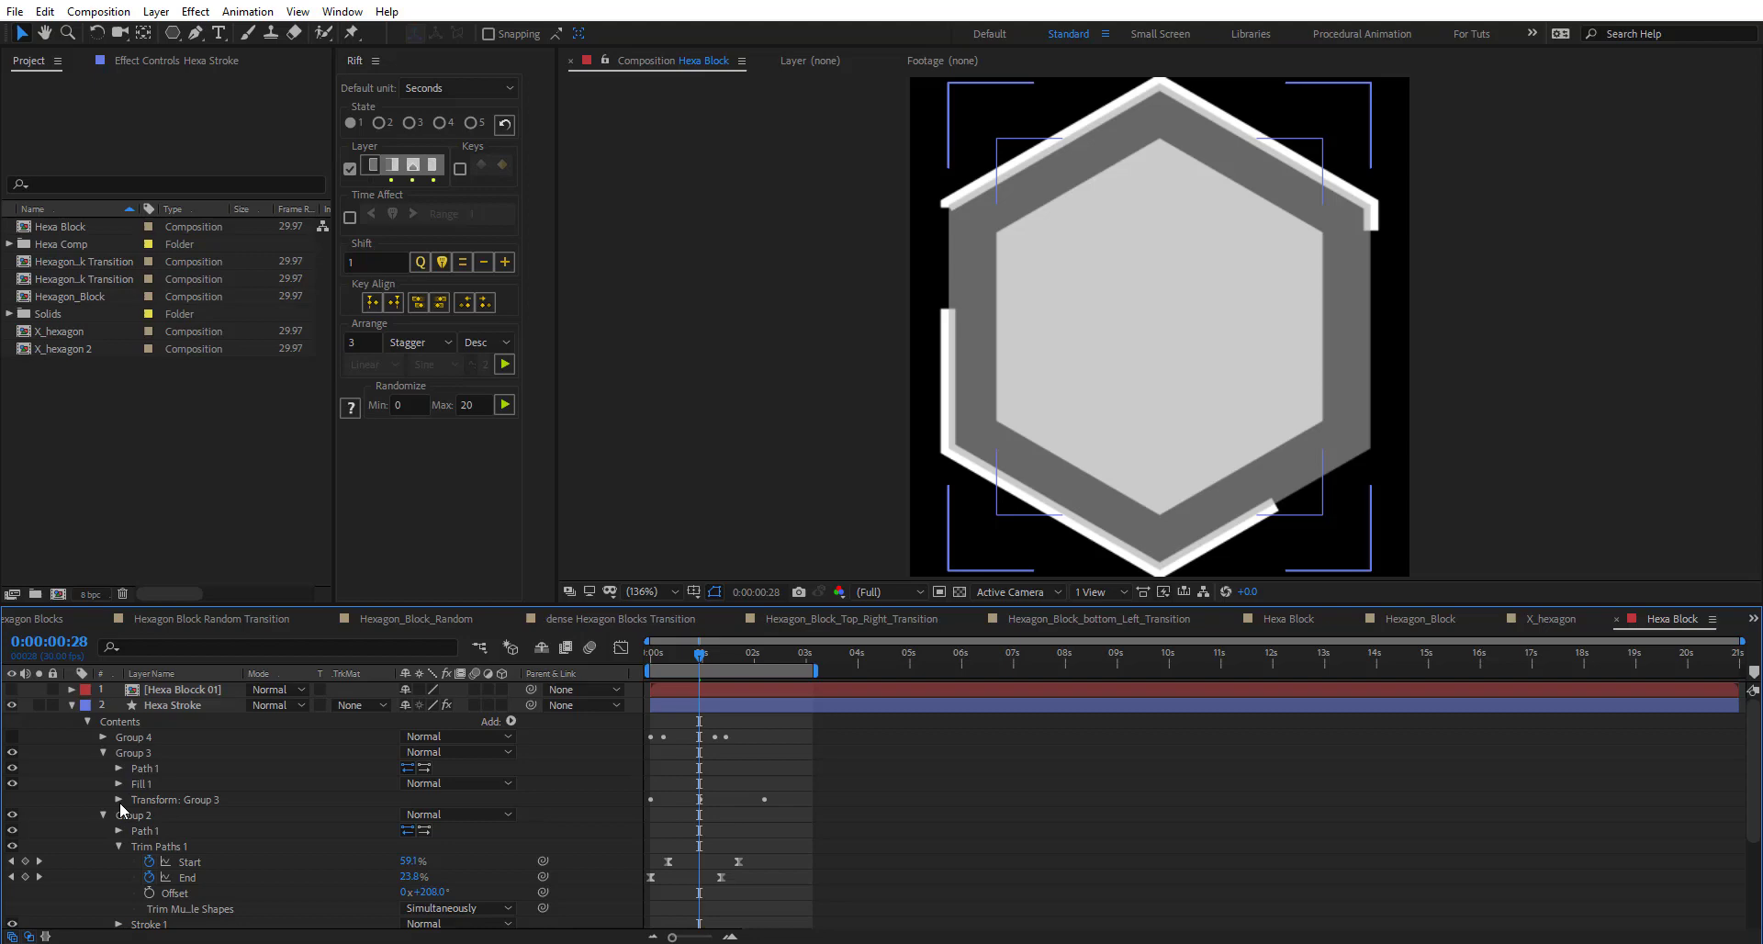
left_click(118, 800)
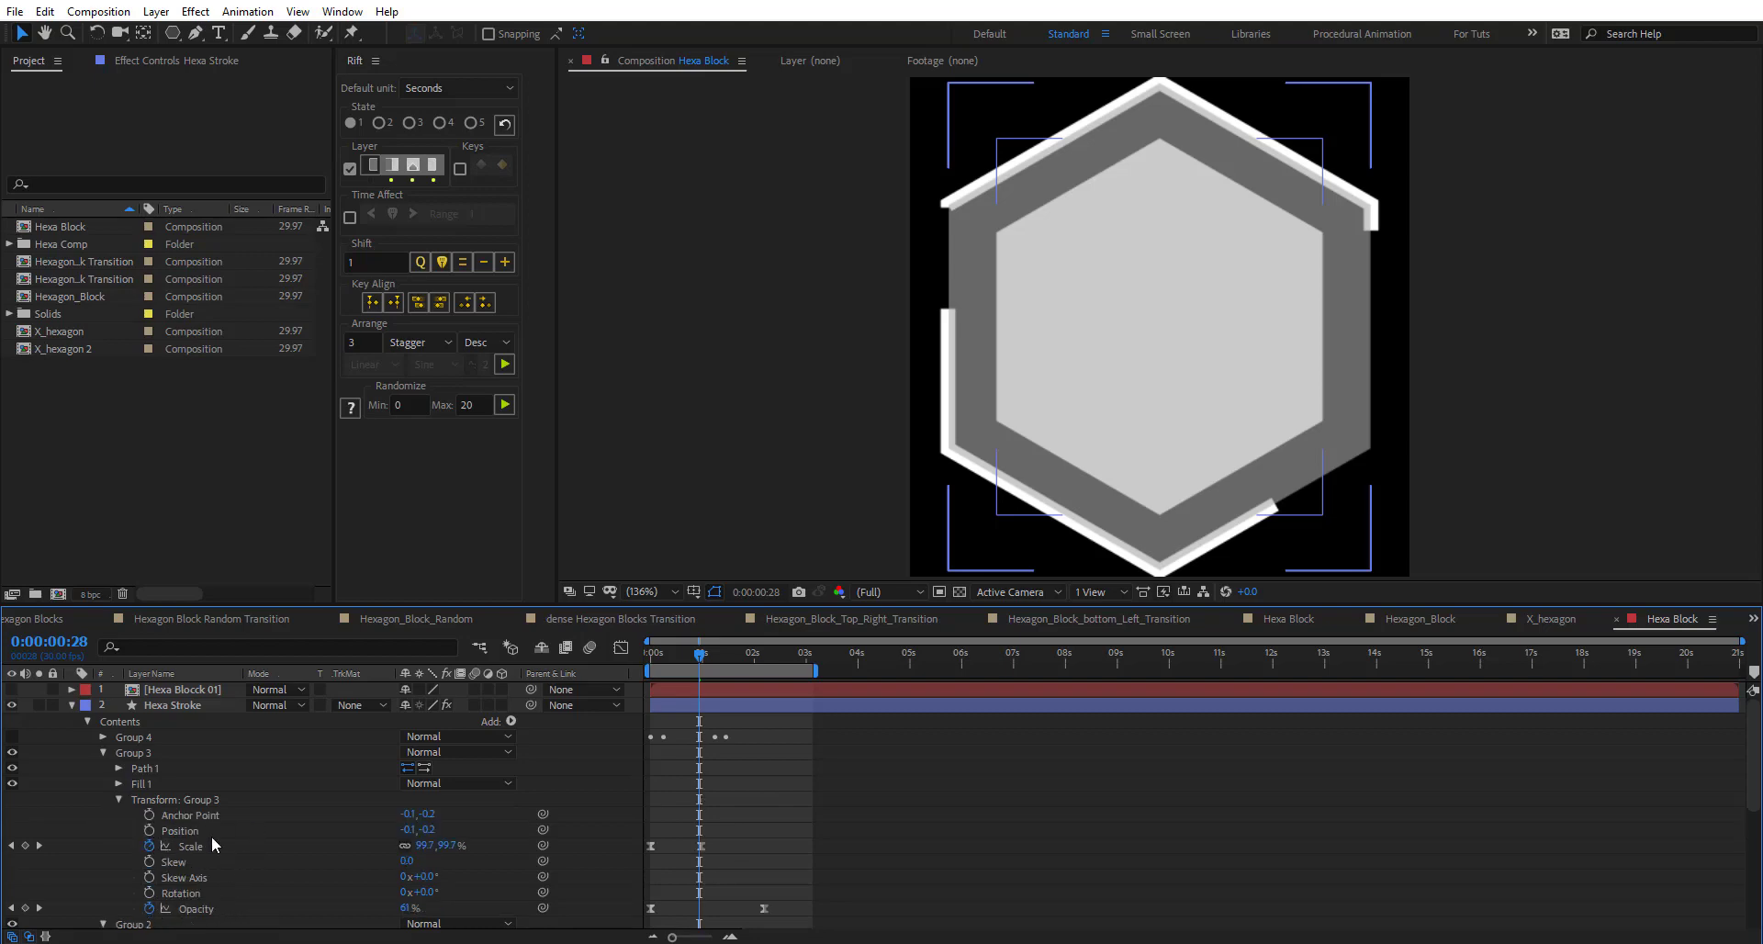
- Make Group 4's blue hexagon stroke visible and expand its Stroke 1 settings
left_click(153, 740)
left_click(12, 736)
left_click(102, 737)
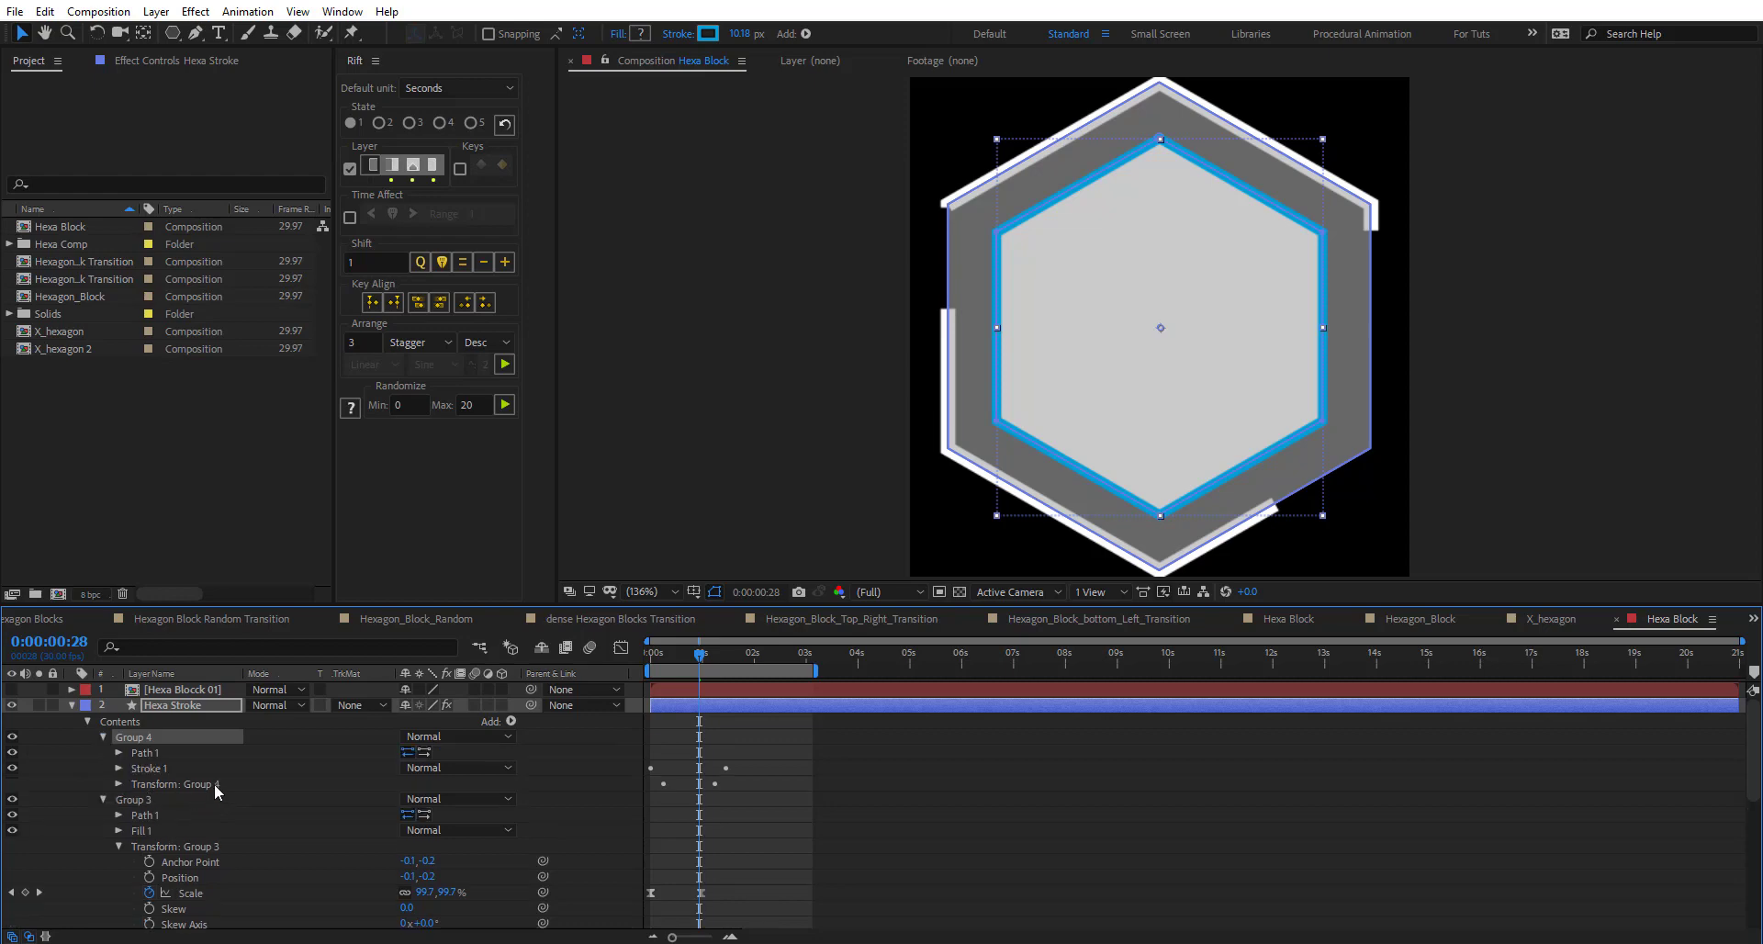
left_click(140, 768)
left_click(116, 767)
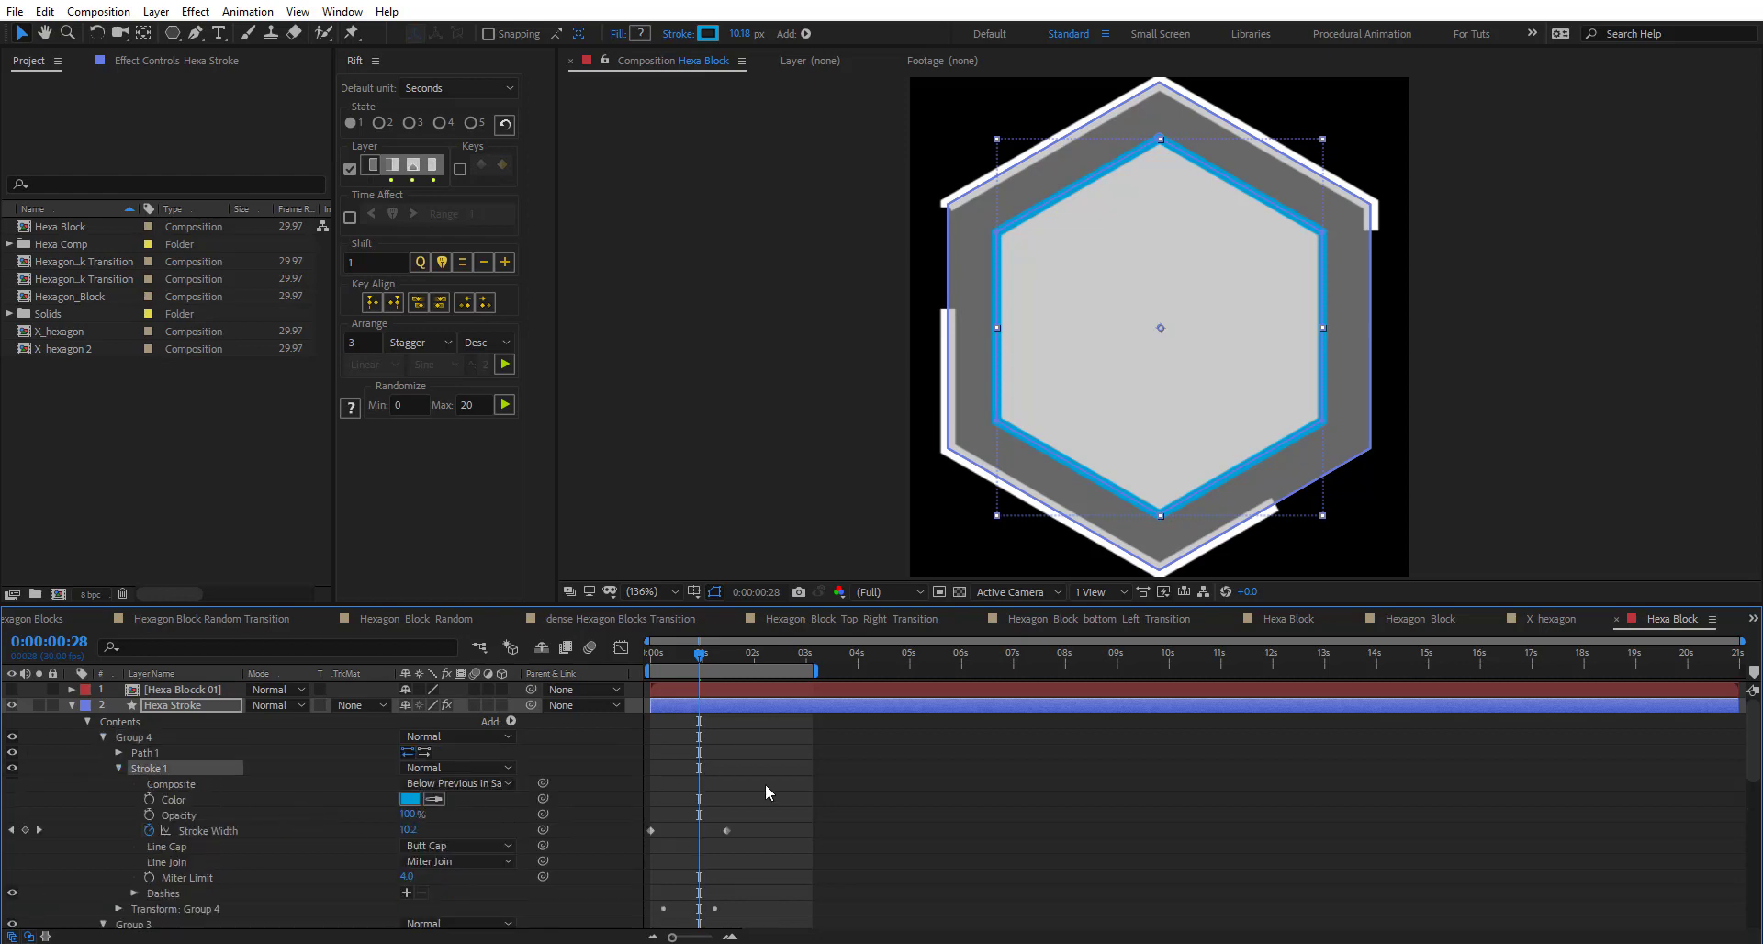
mouse_move(675, 665)
left_mouse_down()
mouse_move(755, 669)
mouse_move(675, 668)
mouse_move(714, 667)
left_mouse_up()
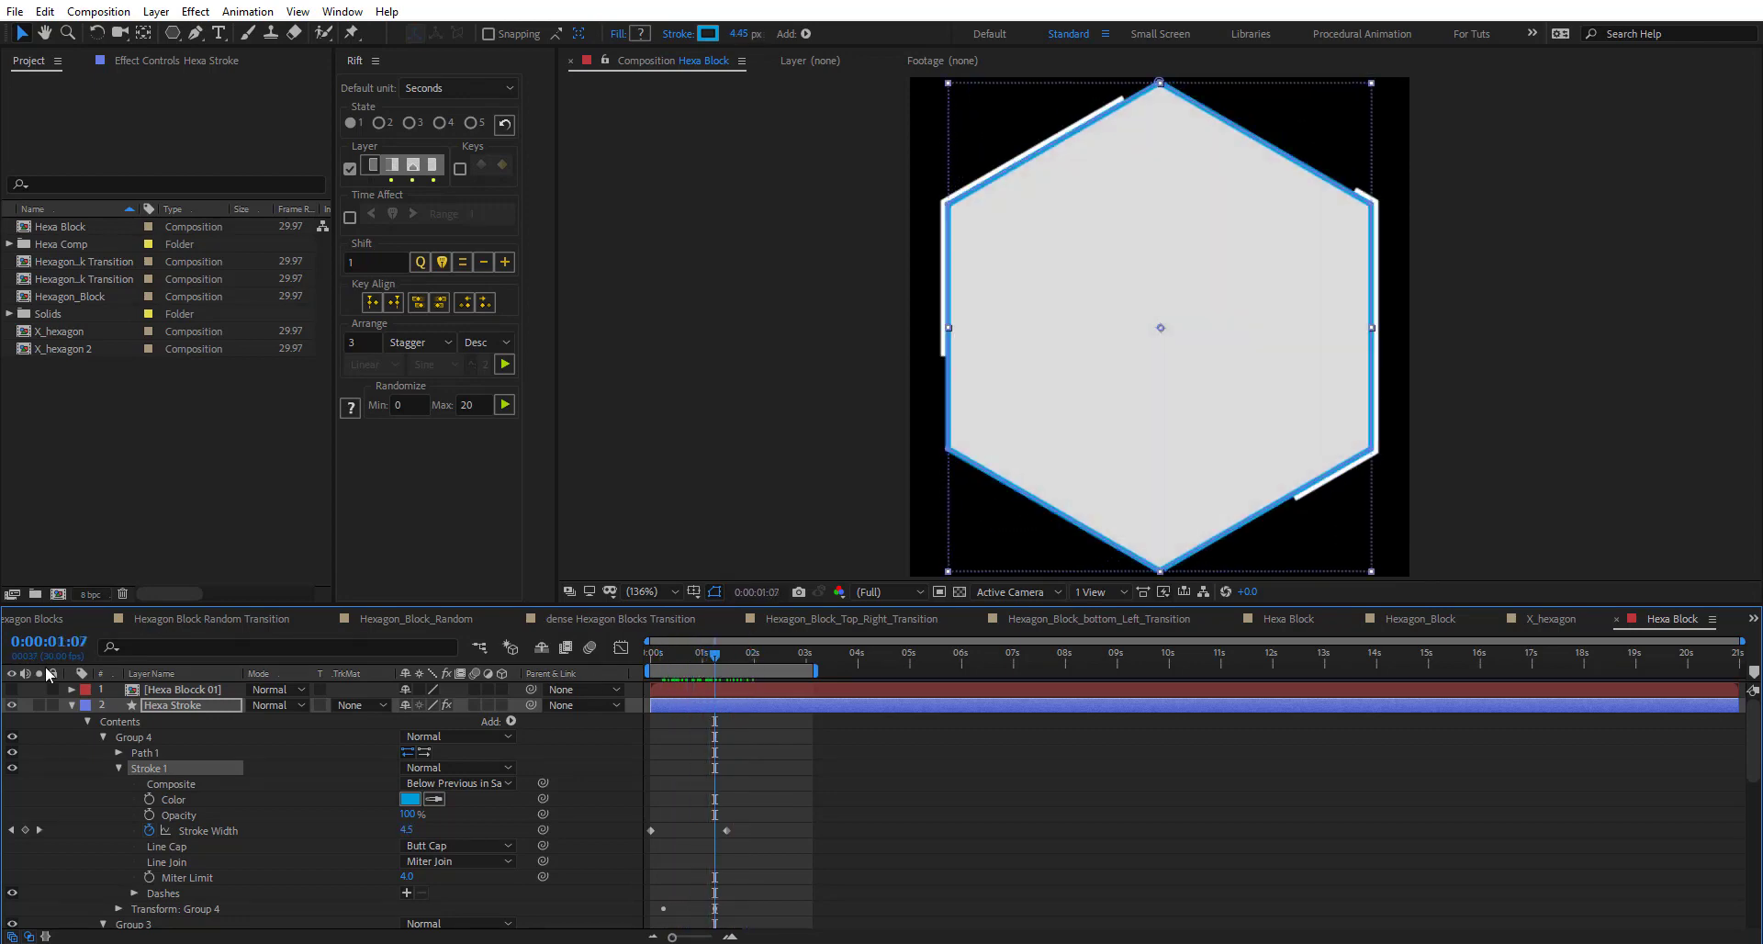
- Enable Hexa Stroke's Glow and Tritone effects, then scrub the orange honeycomb in Hexagon Blocks
left_click(156, 61)
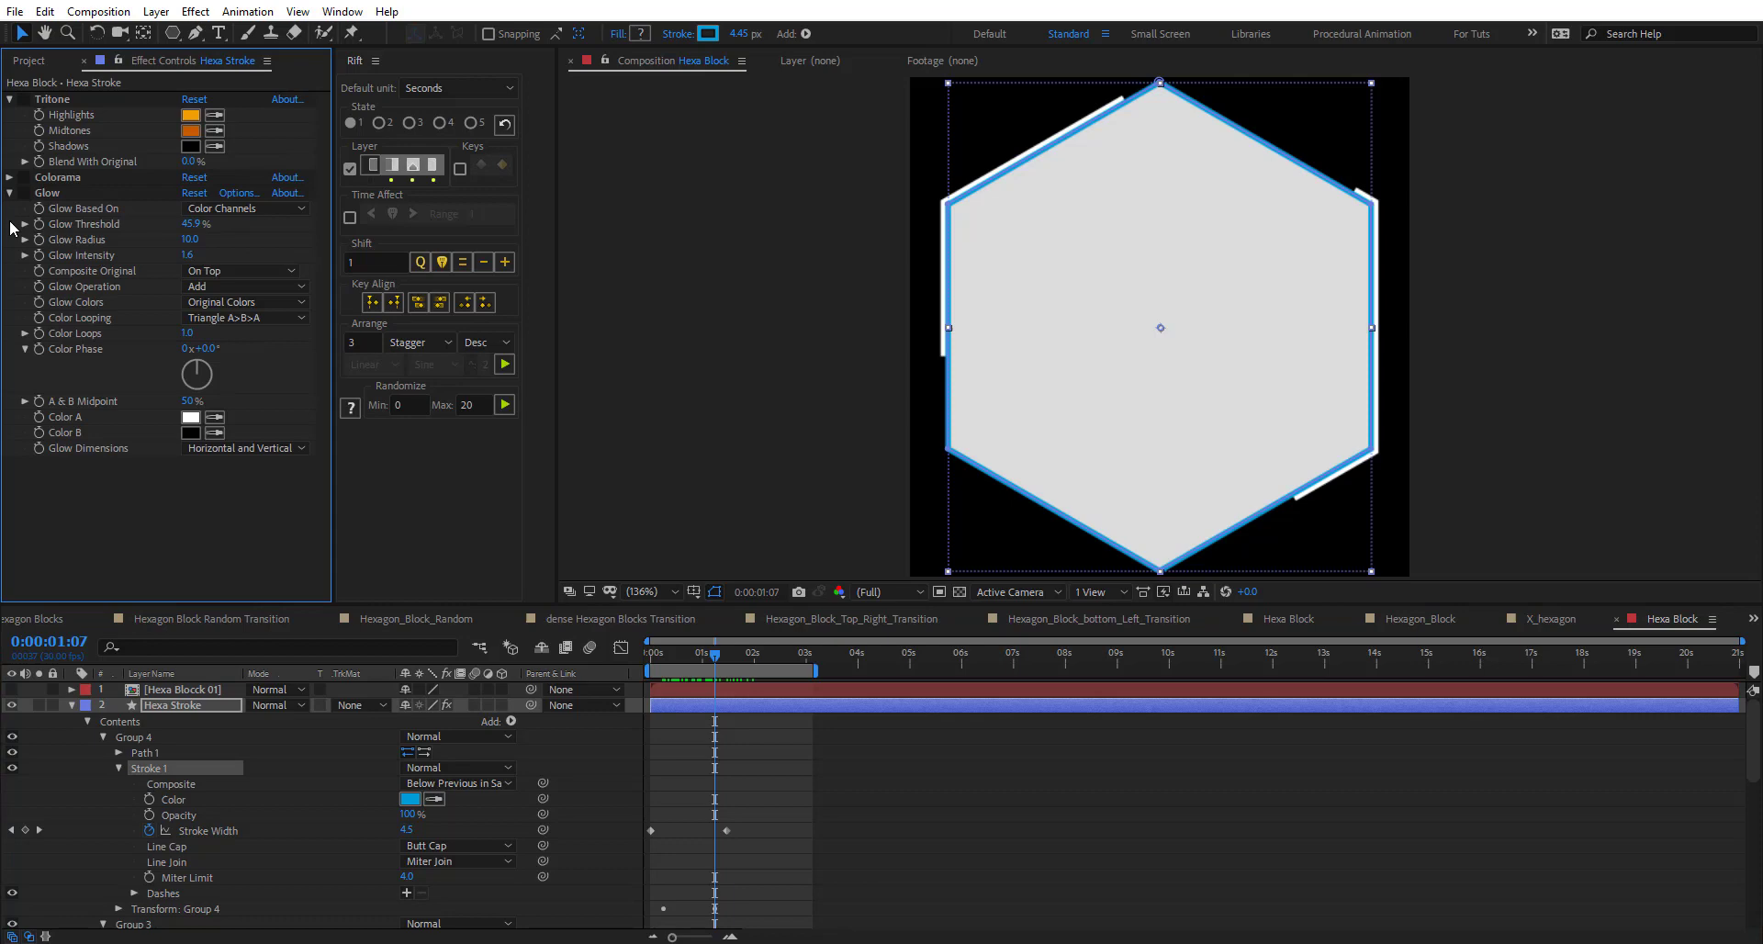
left_click(24, 194)
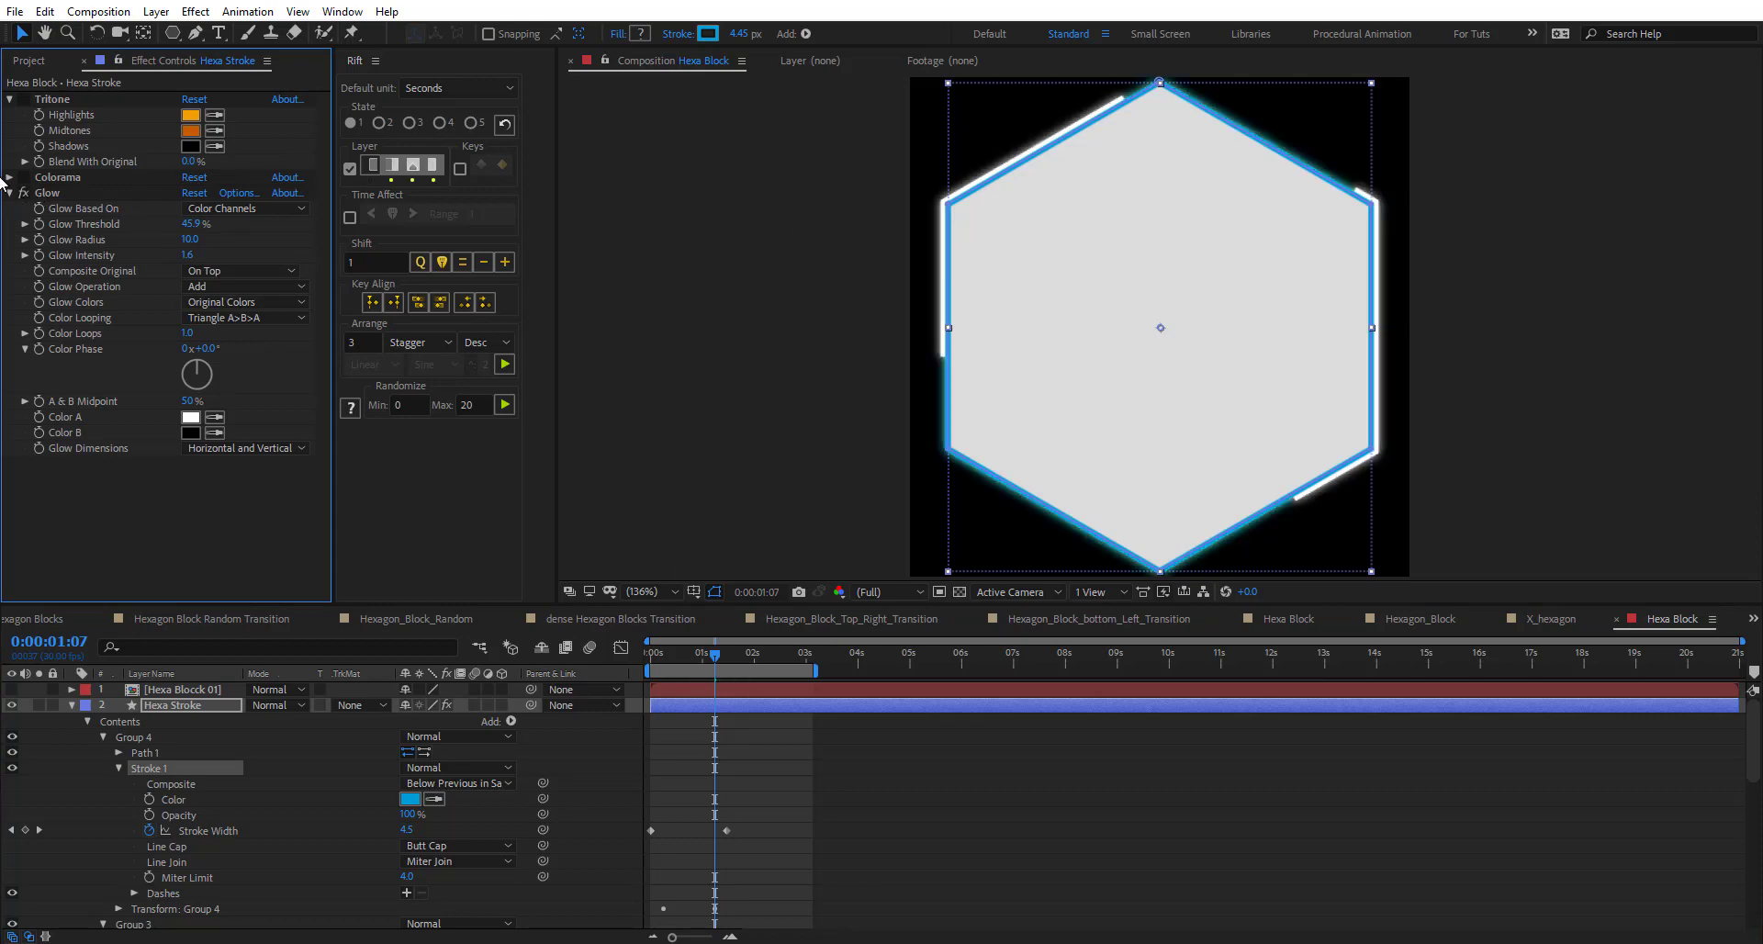
left_click(25, 103)
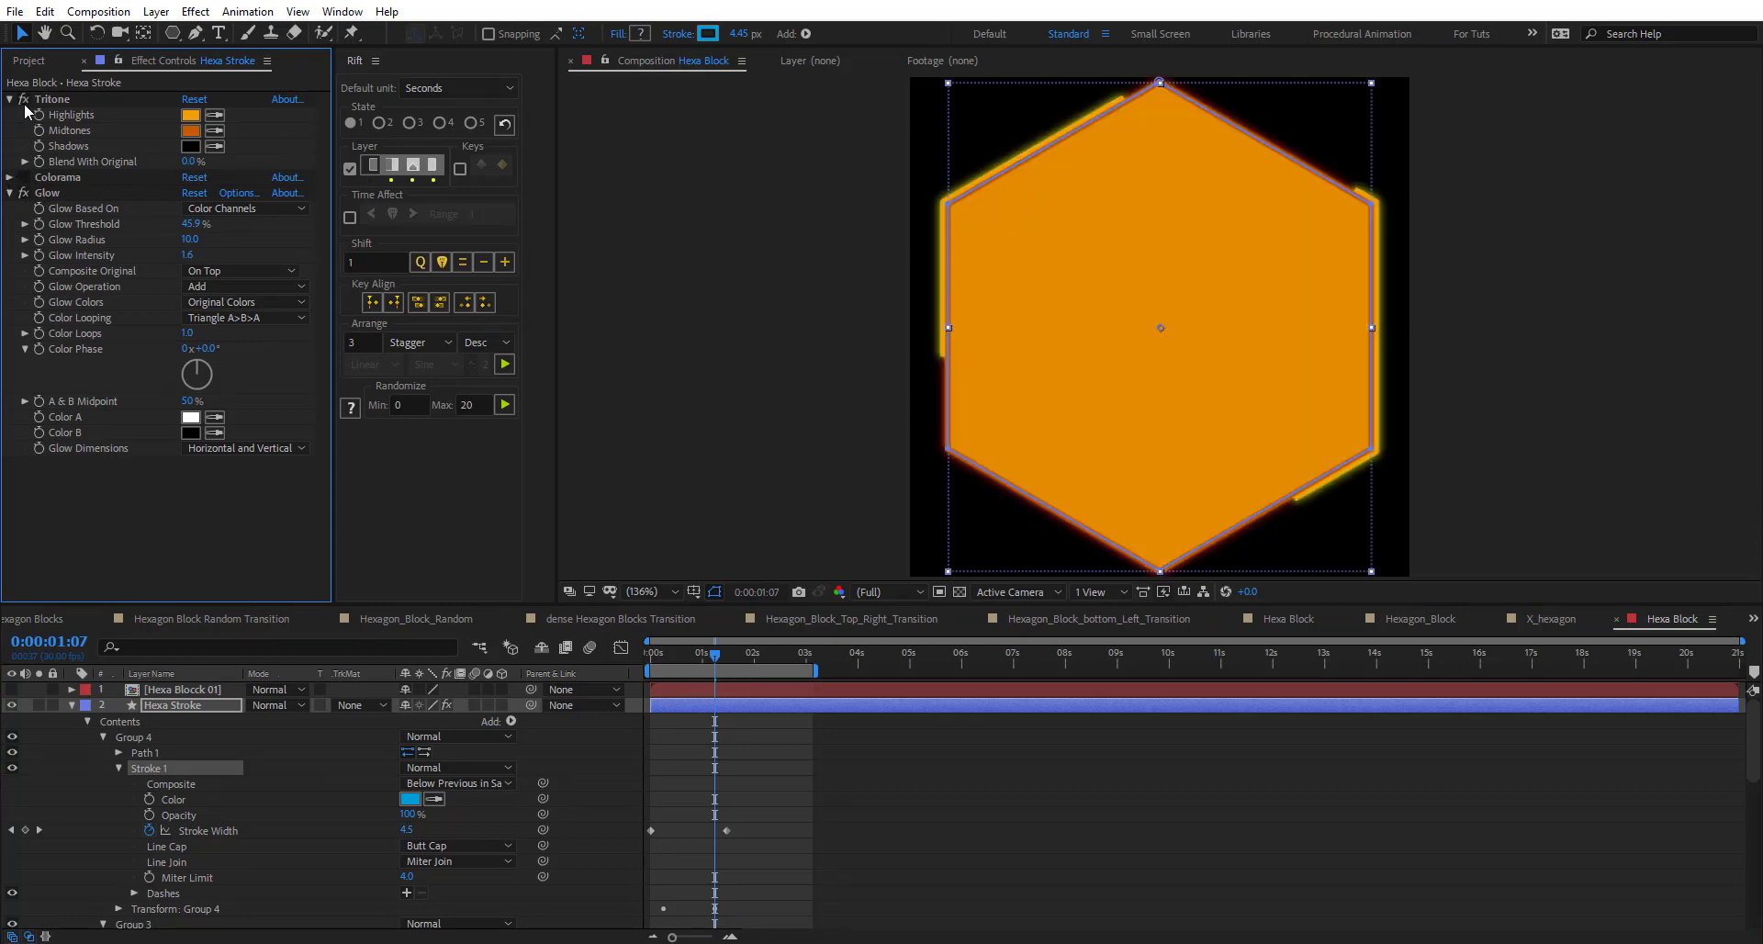
left_click(805, 730)
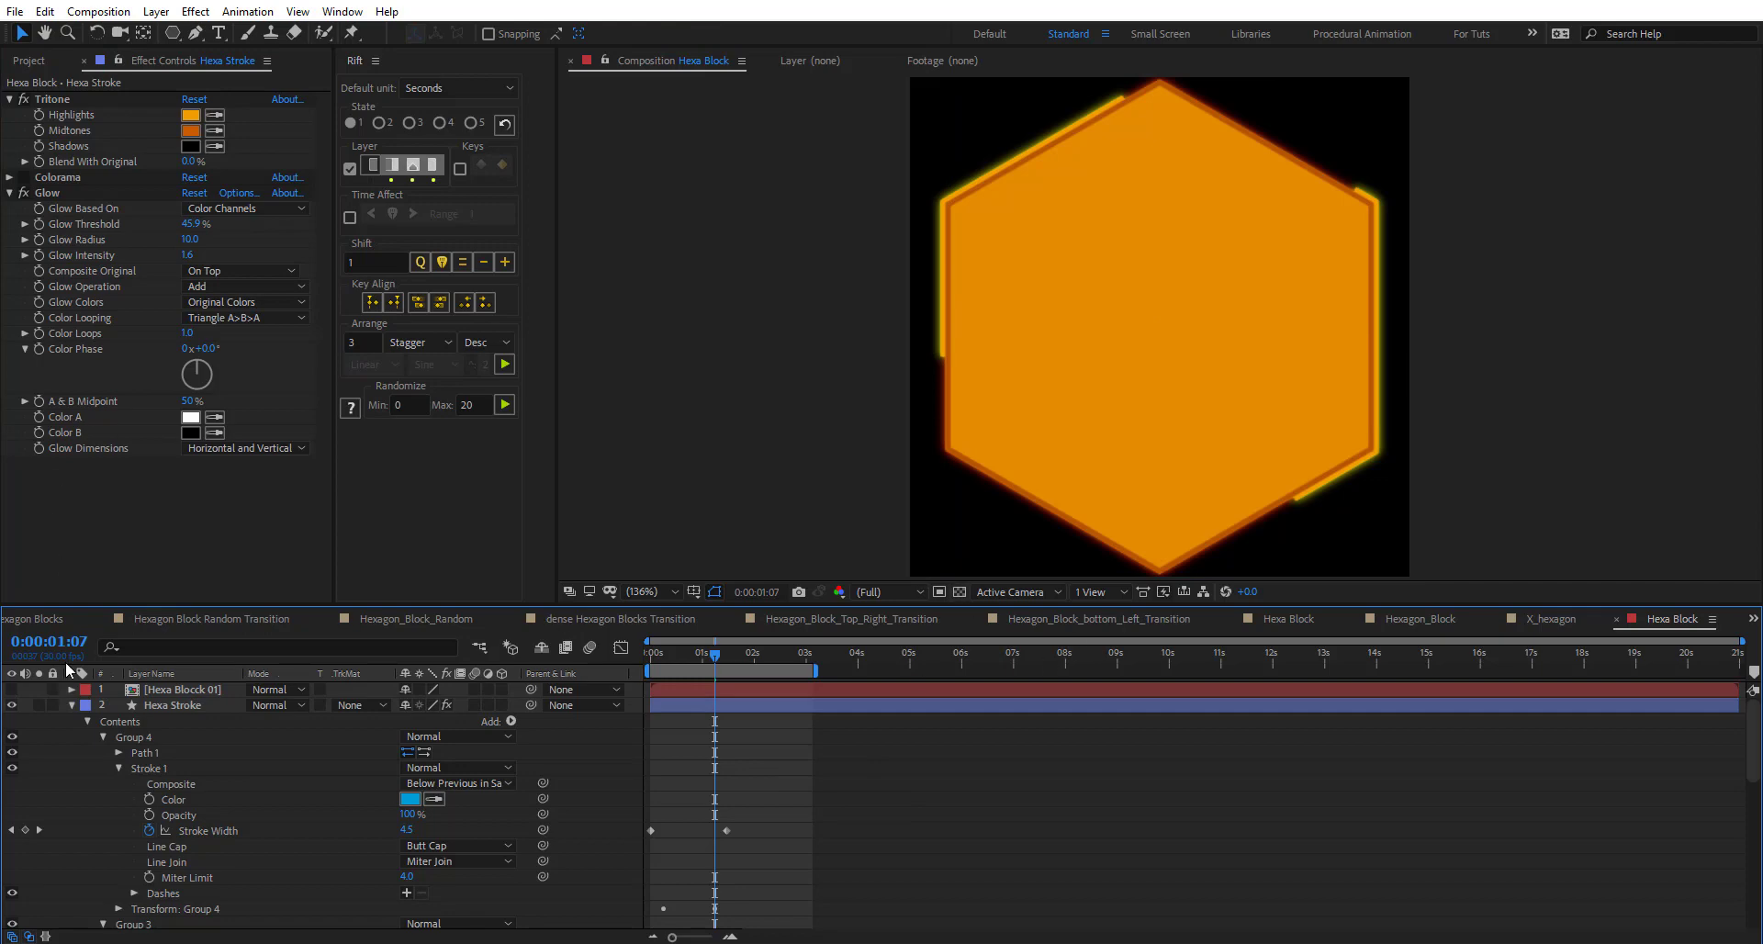
left_click(57, 621)
left_click_drag(576, 657, 920, 713)
key("space")
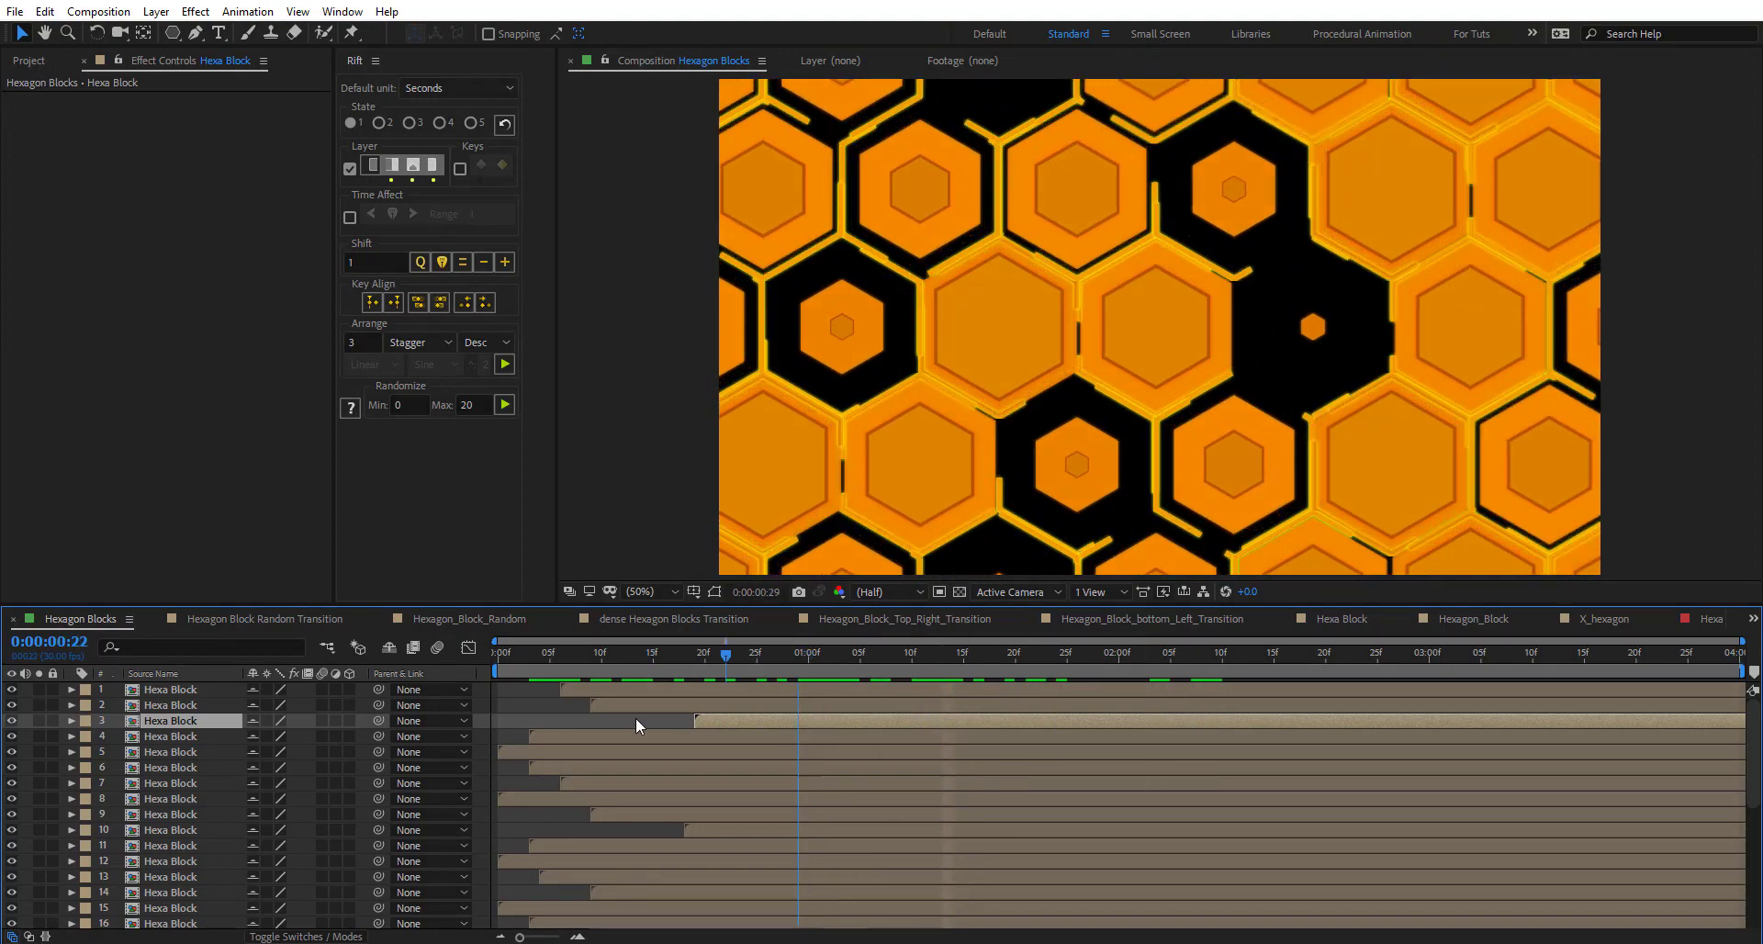